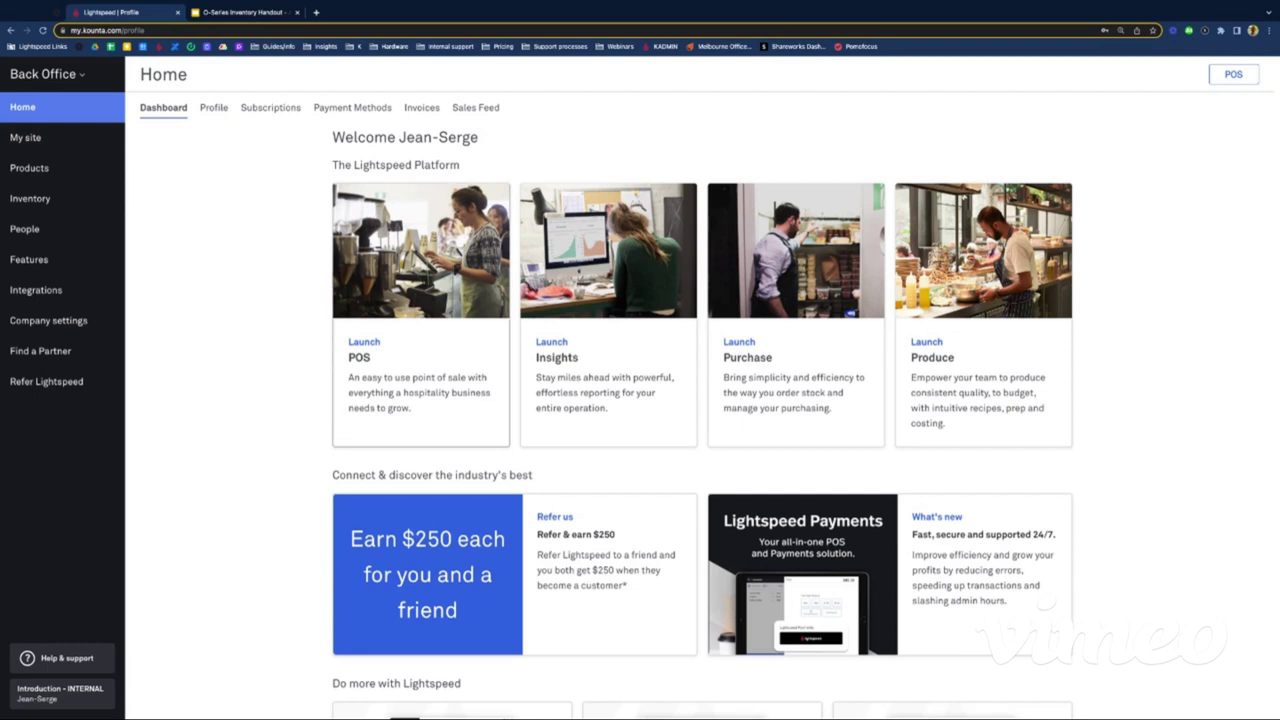
# Step: Close the O-Series Inventory Handout tab and go to the Products page in the sidebar
pyautogui.scroll(-1, 306, 419)
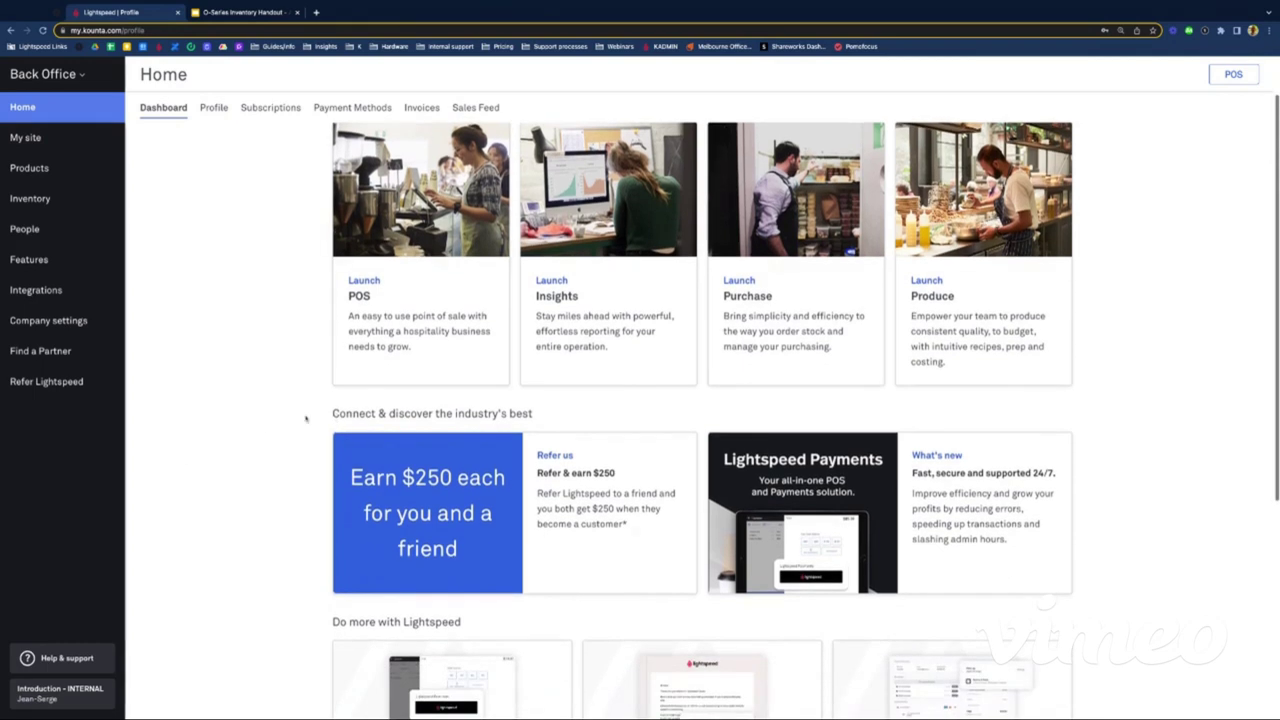
pyautogui.scroll(1, 263, 368)
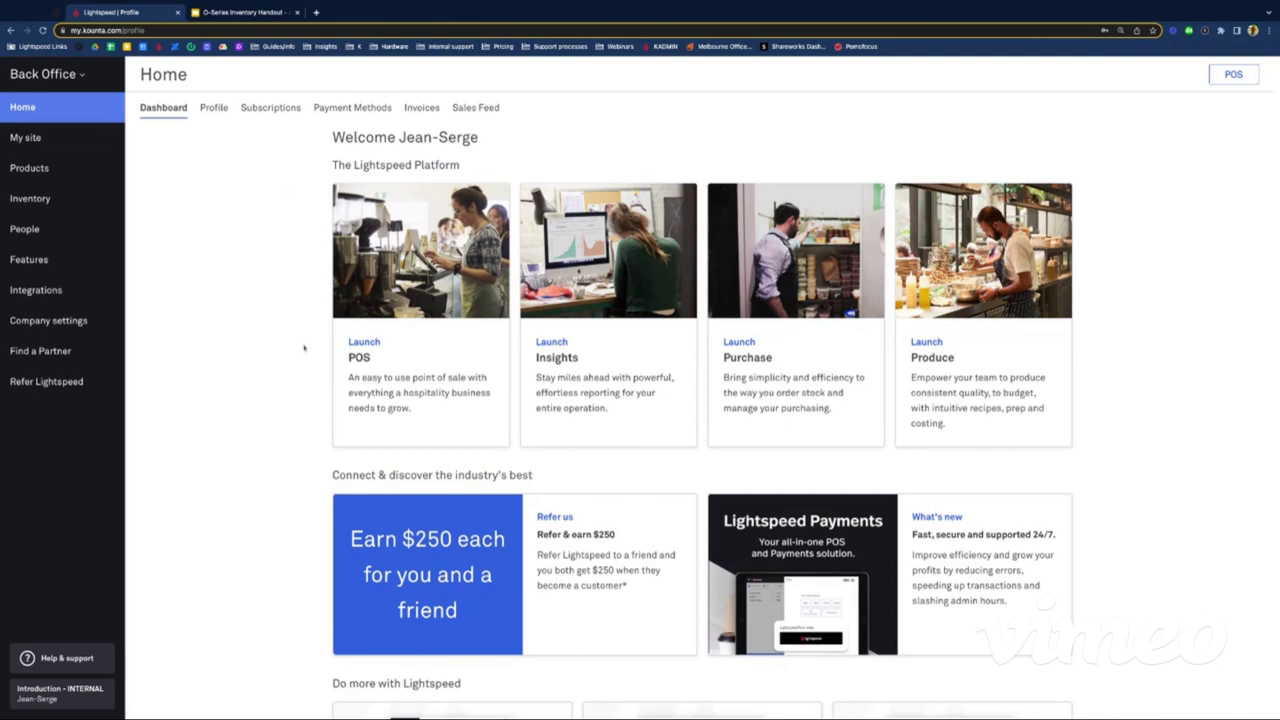
pyautogui.click(295, 12)
pyautogui.click(60, 172)
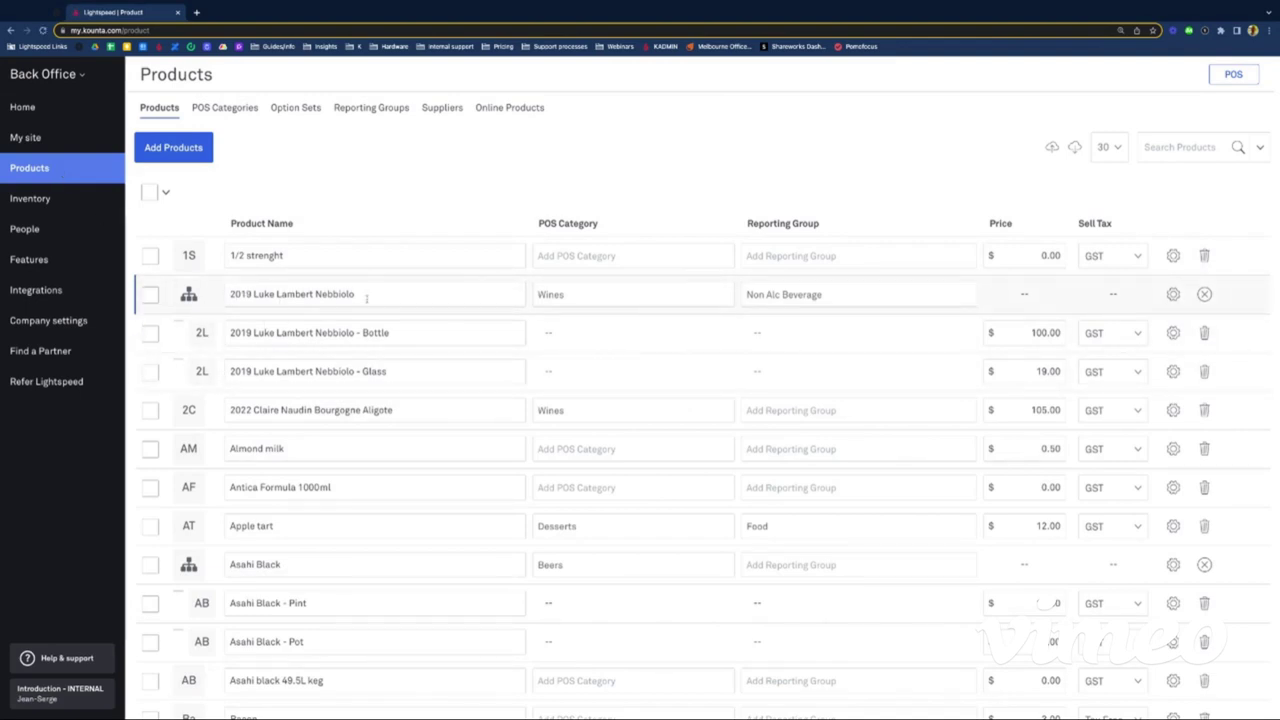
# Step: Open the Product Info page for 2019 Luke Lambert Nebbiolo - Bottle, measured at 750 mL
pyautogui.click(363, 332)
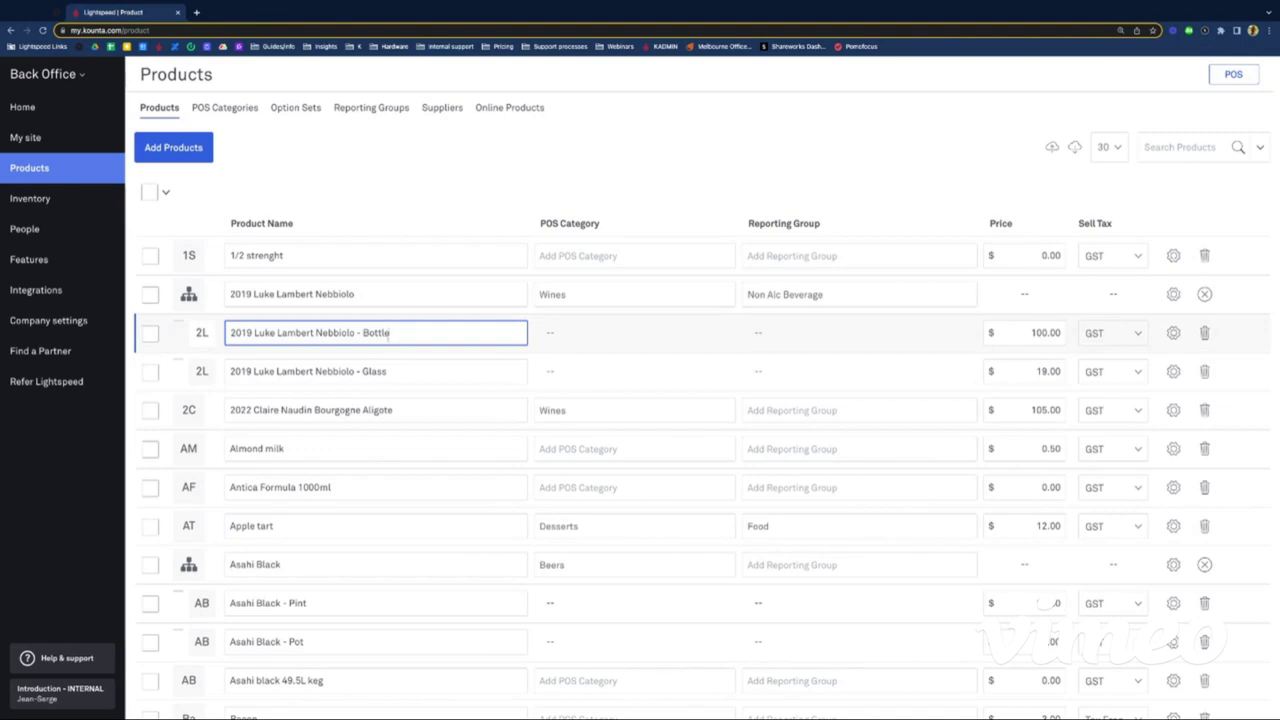
pyautogui.moveTo(389, 335); pyautogui.dragTo(362, 372)
pyautogui.click(387, 371)
pyautogui.click(383, 333)
pyautogui.click(1174, 334)
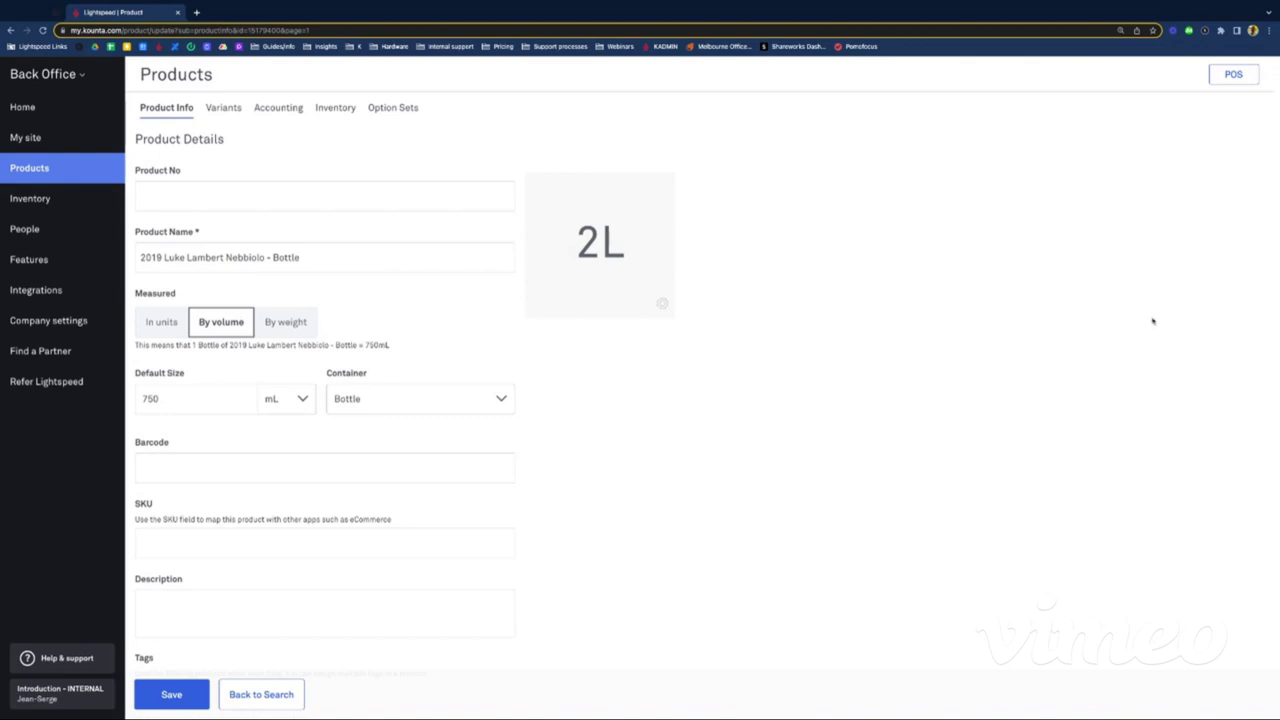
pyautogui.doubleClick(157, 291)
pyautogui.click(181, 293)
pyautogui.scroll(-1, 205, 380)
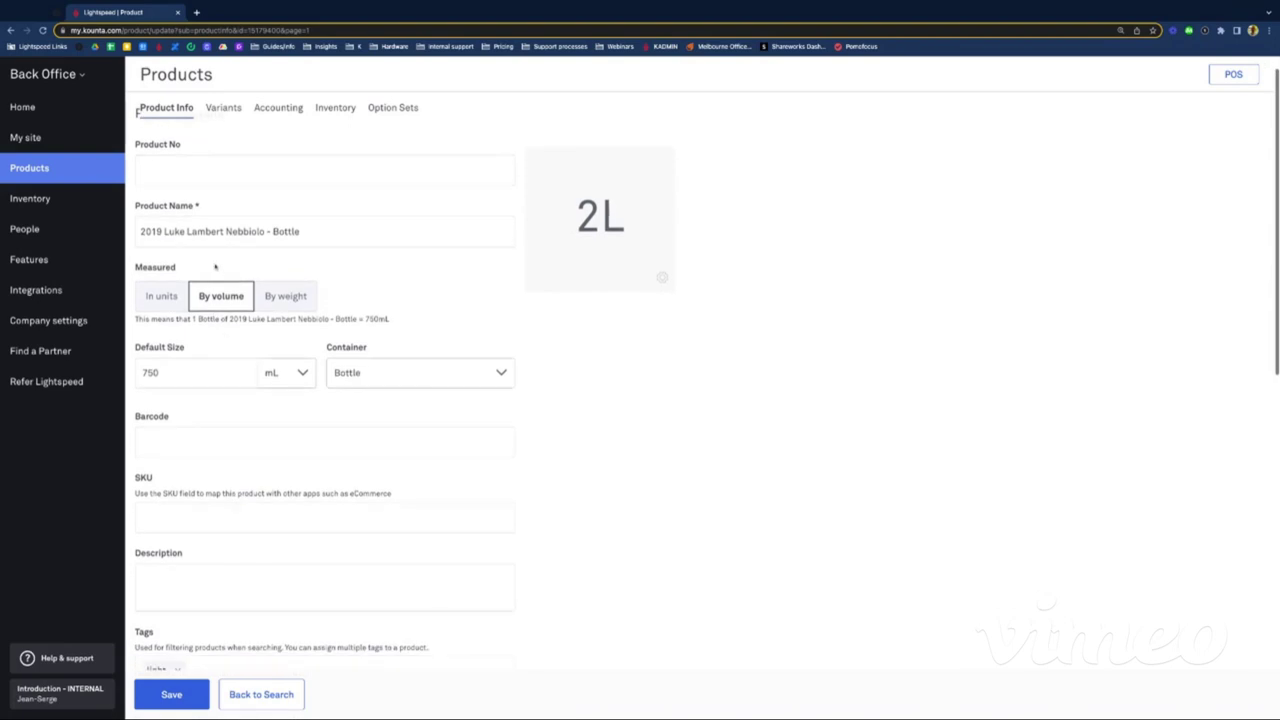
pyautogui.scroll(1, 190, 390)
pyautogui.click(167, 398)
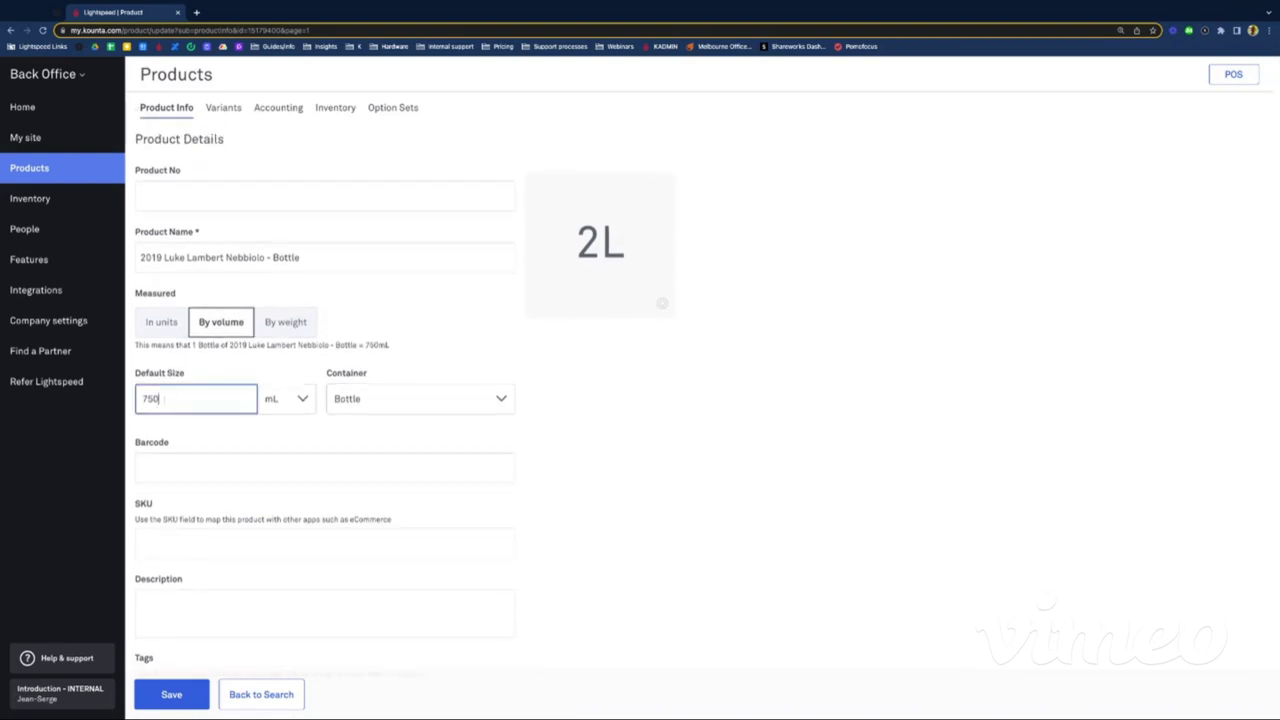
pyautogui.click(360, 403)
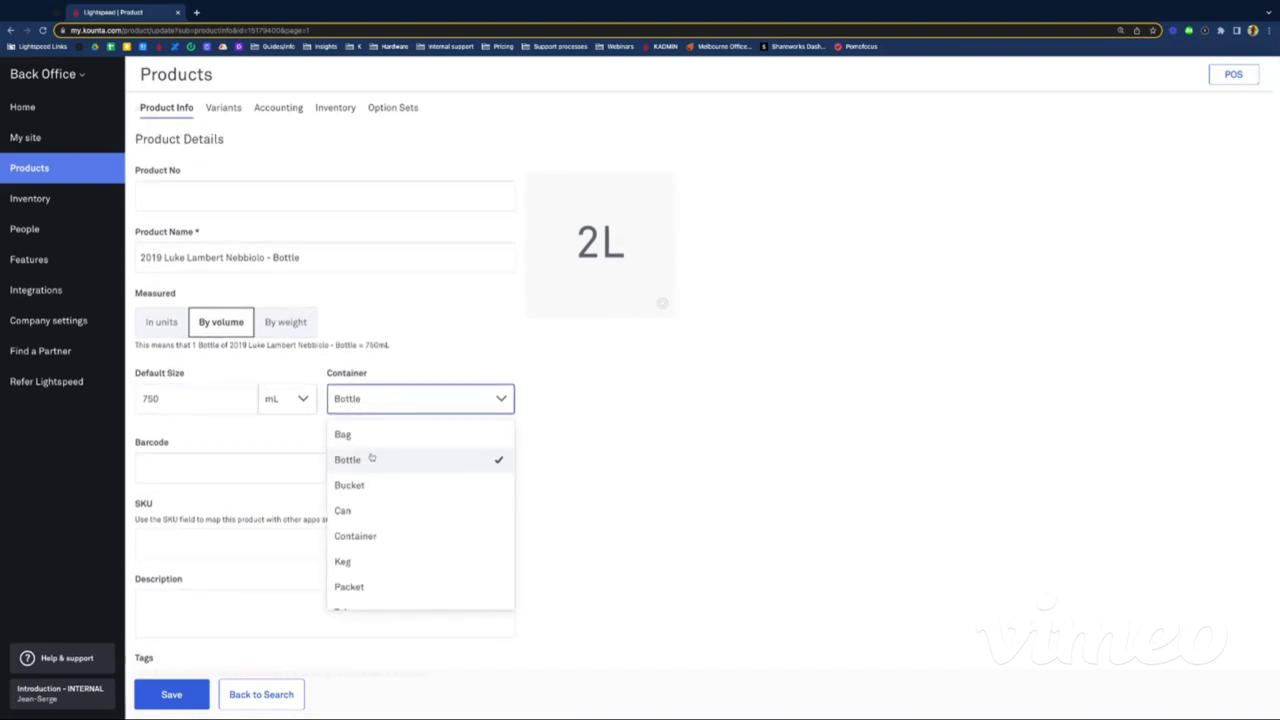
pyautogui.click(372, 457)
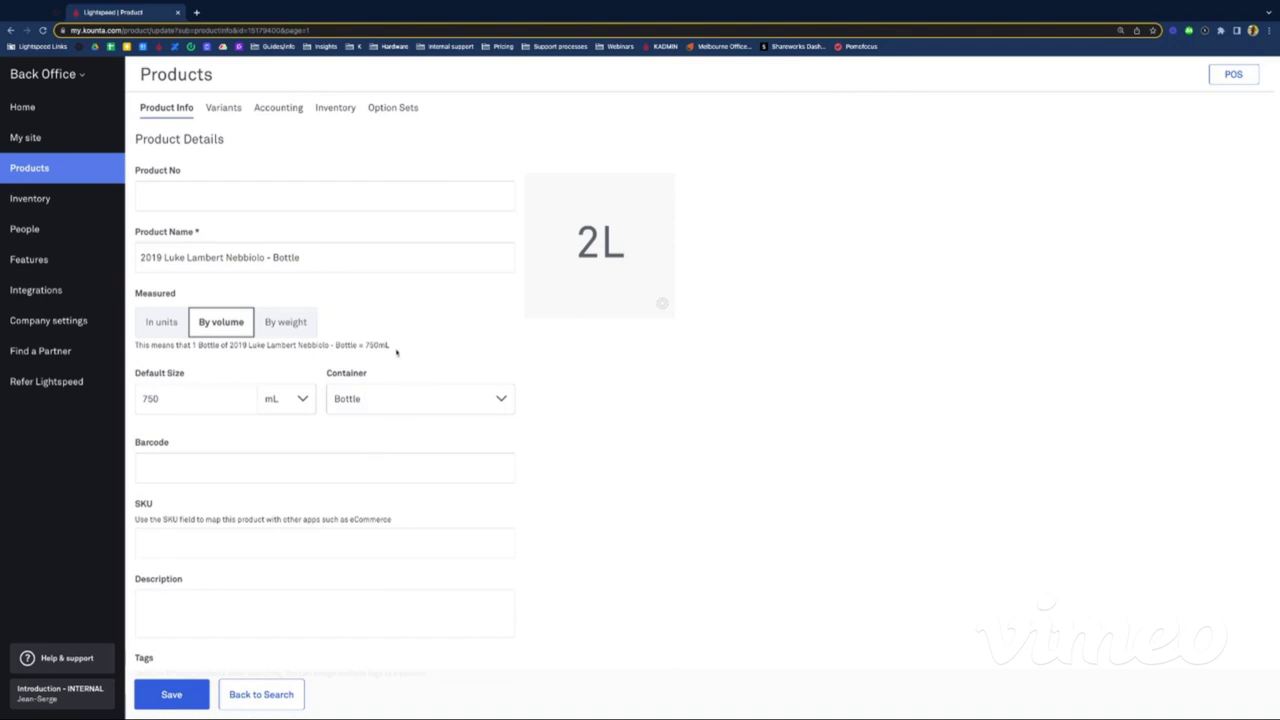
pyautogui.moveTo(394, 349); pyautogui.dragTo(331, 347)
pyautogui.click(157, 332)
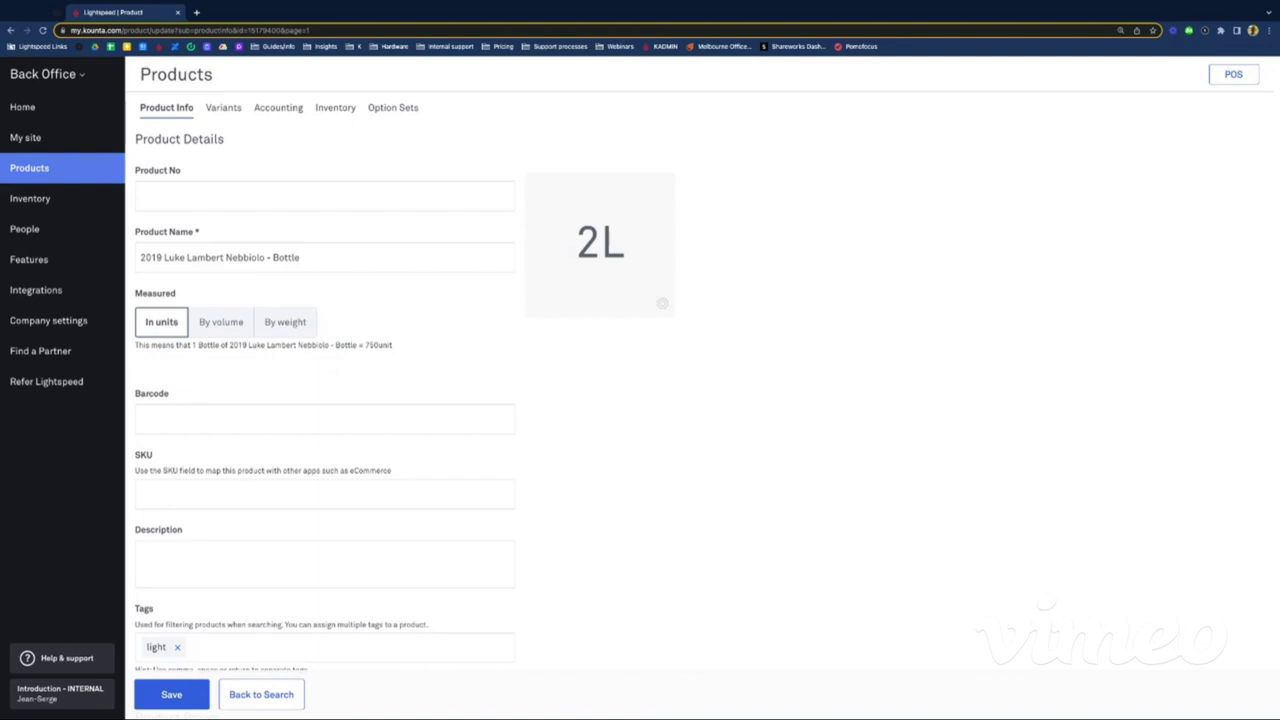
pyautogui.click(218, 334)
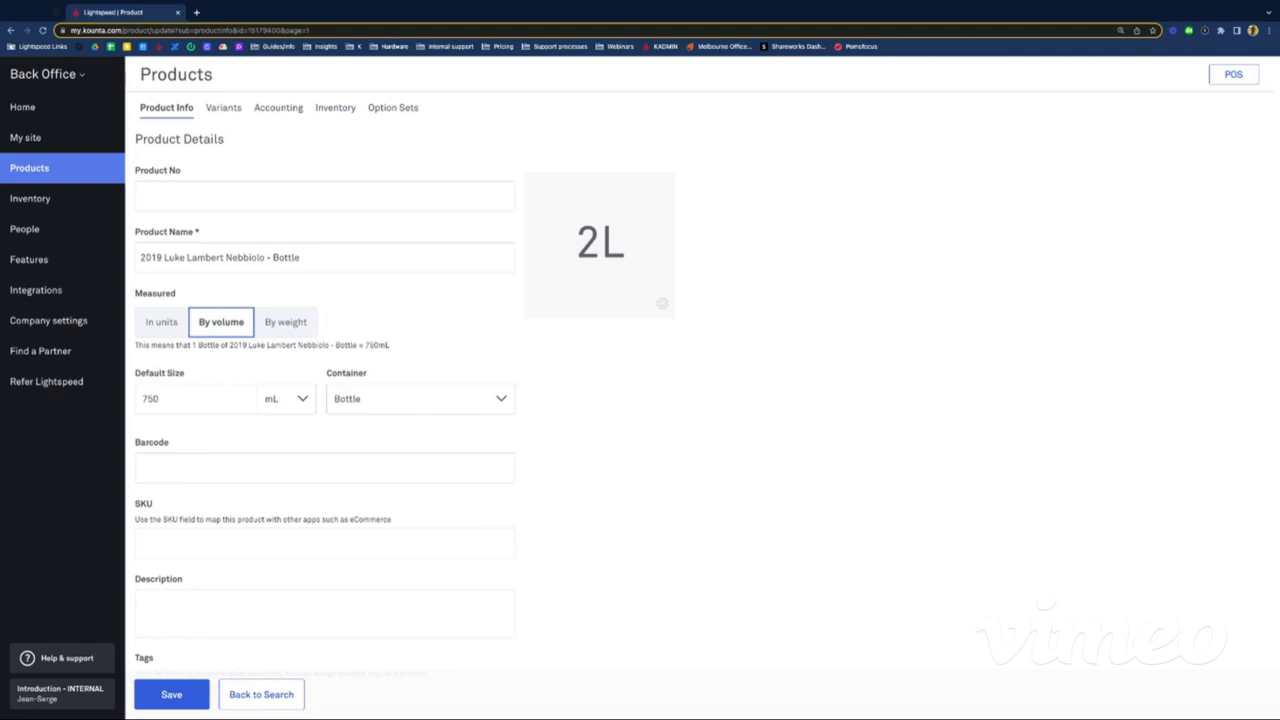
# Step: Add a winestock tag to the Nebbiolo Bottle alongside the existing light tag
pyautogui.scroll(-1, 640, 400)
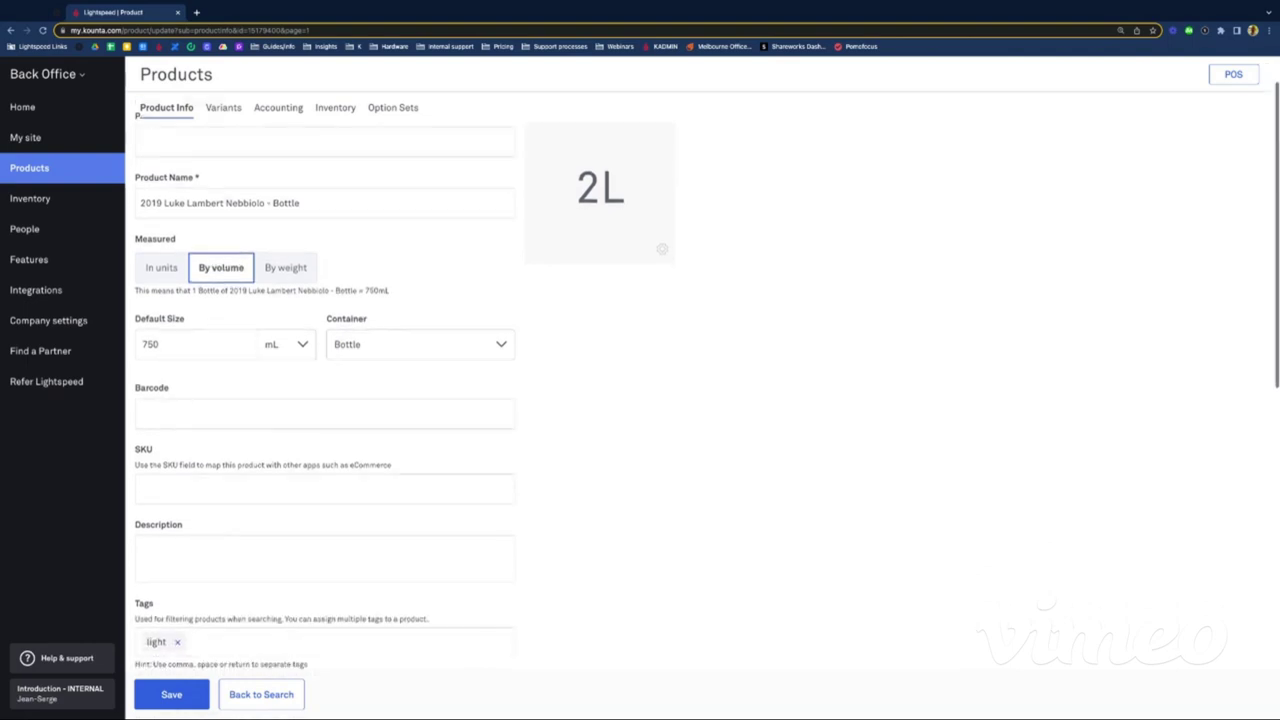
pyautogui.scroll(-3, 640, 400)
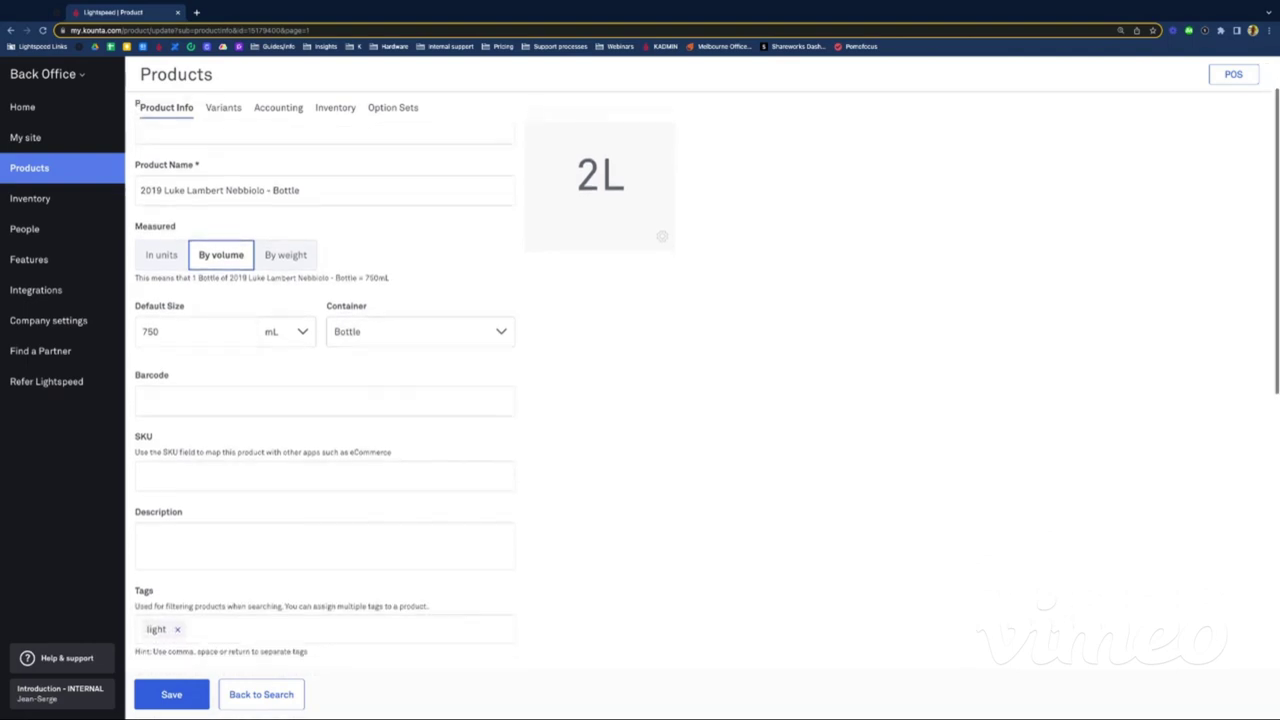
pyautogui.scroll(-2, 202, 342)
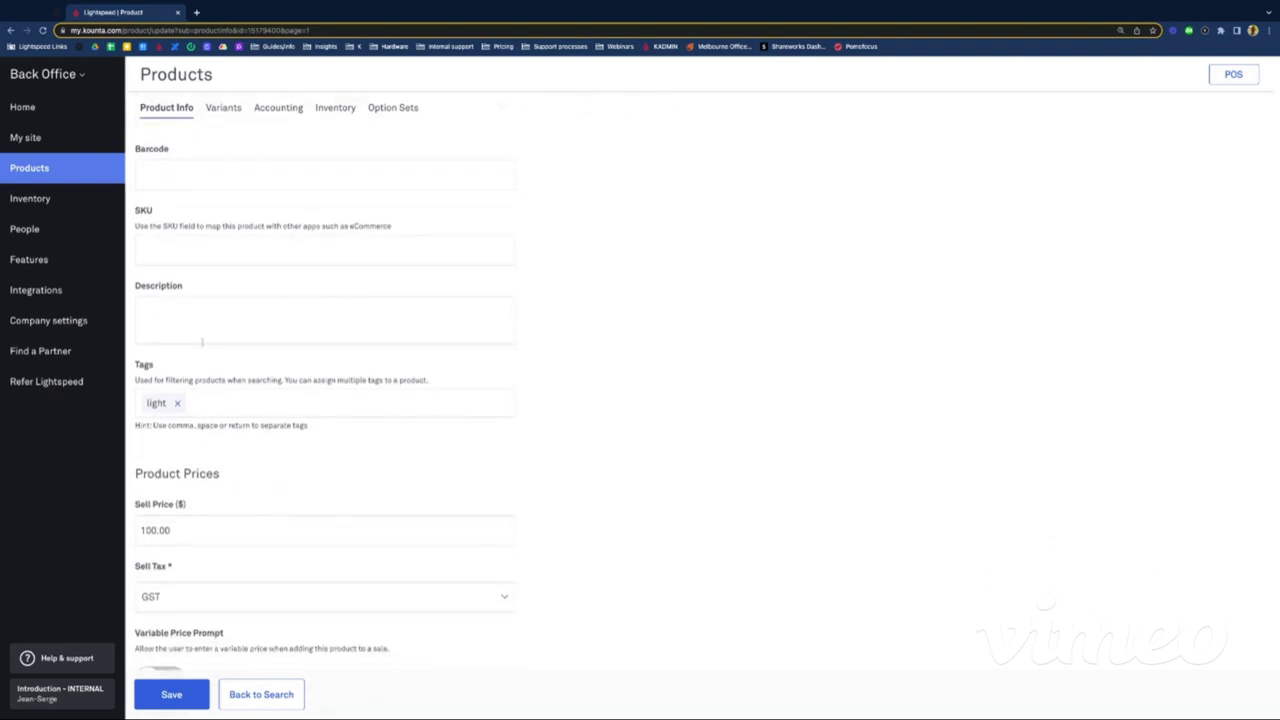
pyautogui.scroll(-1, 271, 399)
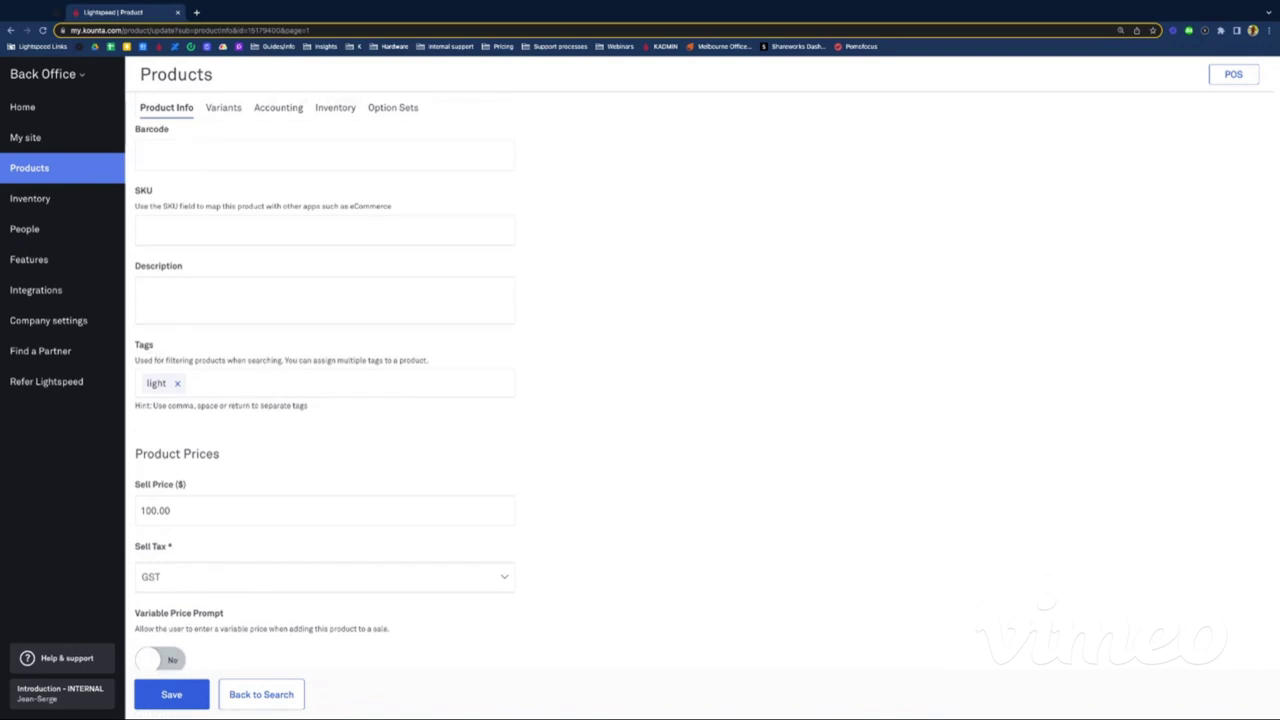
pyautogui.click(214, 378)
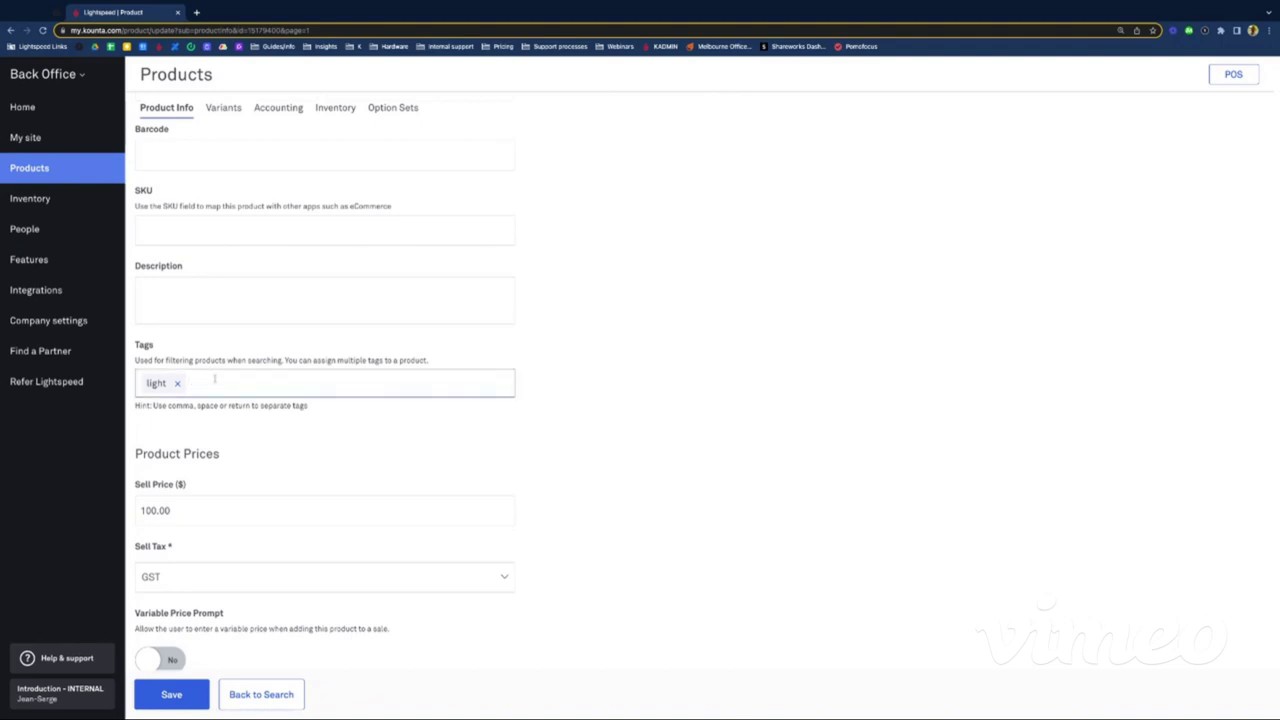
pyautogui.write('wibe')
pyautogui.press('BackSpace')
pyautogui.press('BackSpace')
pyautogui.write('nestock')
pyautogui.press('Return')
pyautogui.click(602, 444)
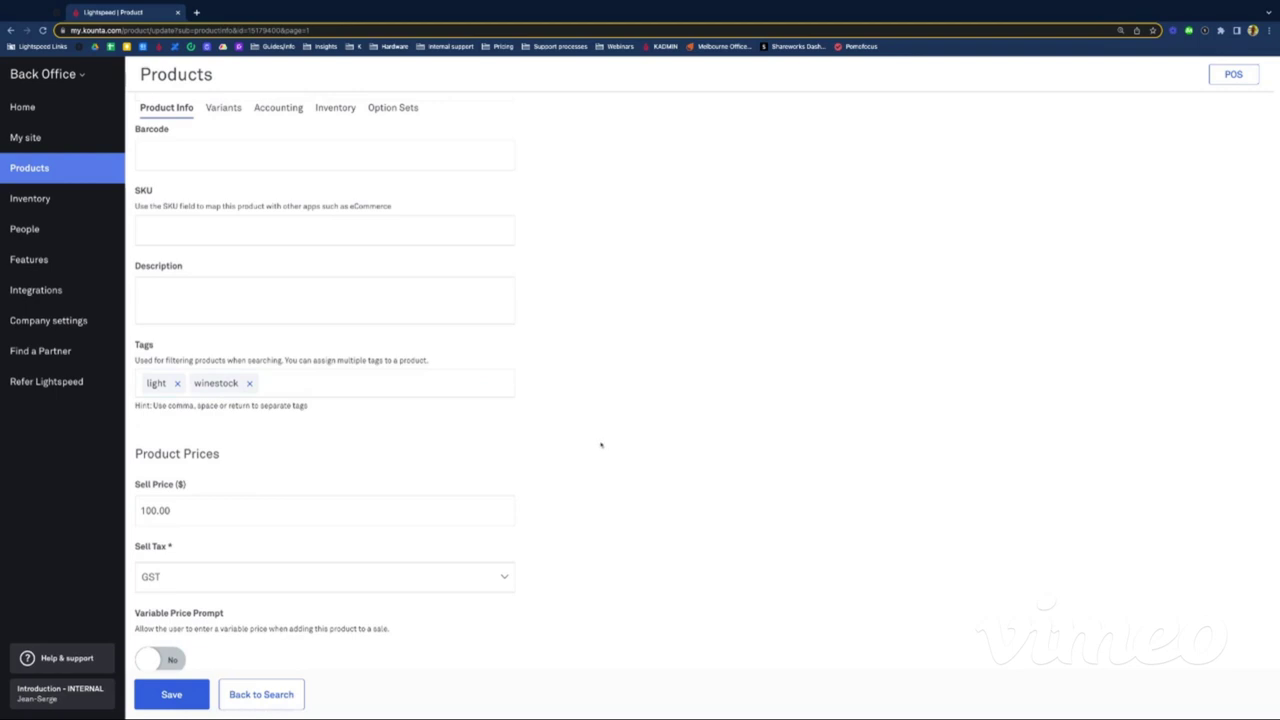
# Step: Save the Nebbiolo Bottle with its 100.00 price and light, winestock tags
pyautogui.scroll(-3, 601, 444)
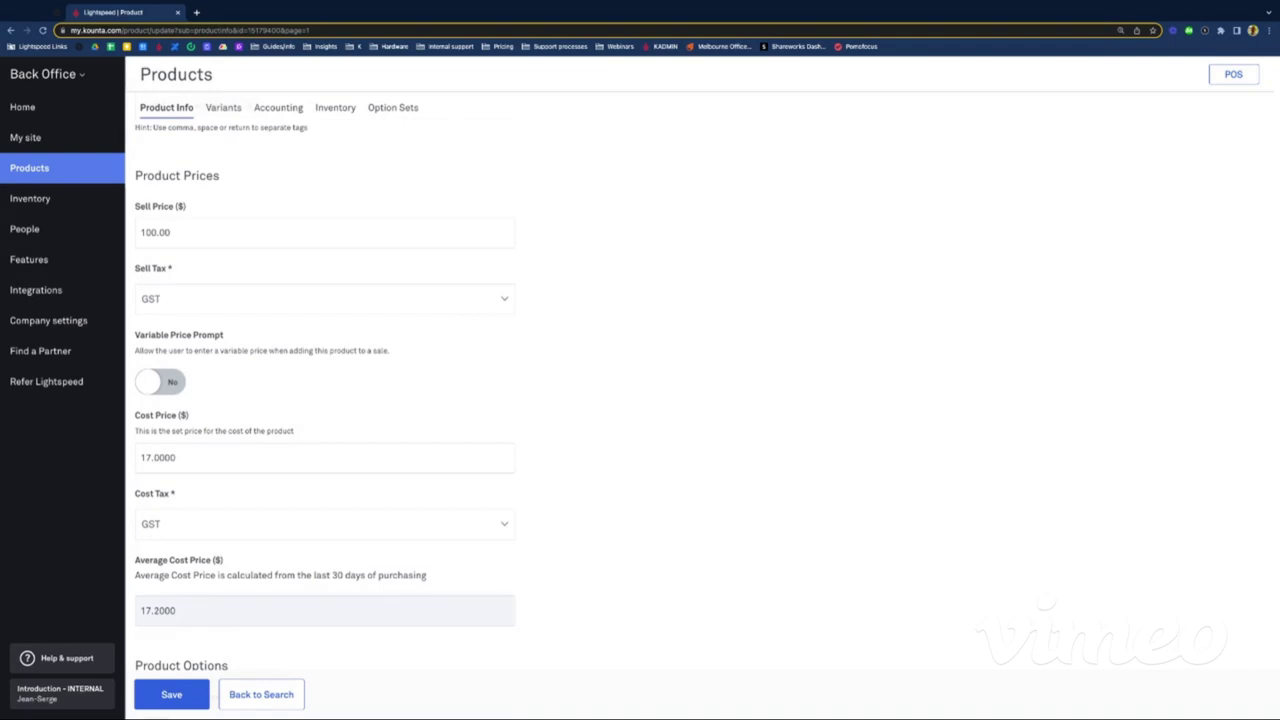
pyautogui.scroll(-2, 222, 459)
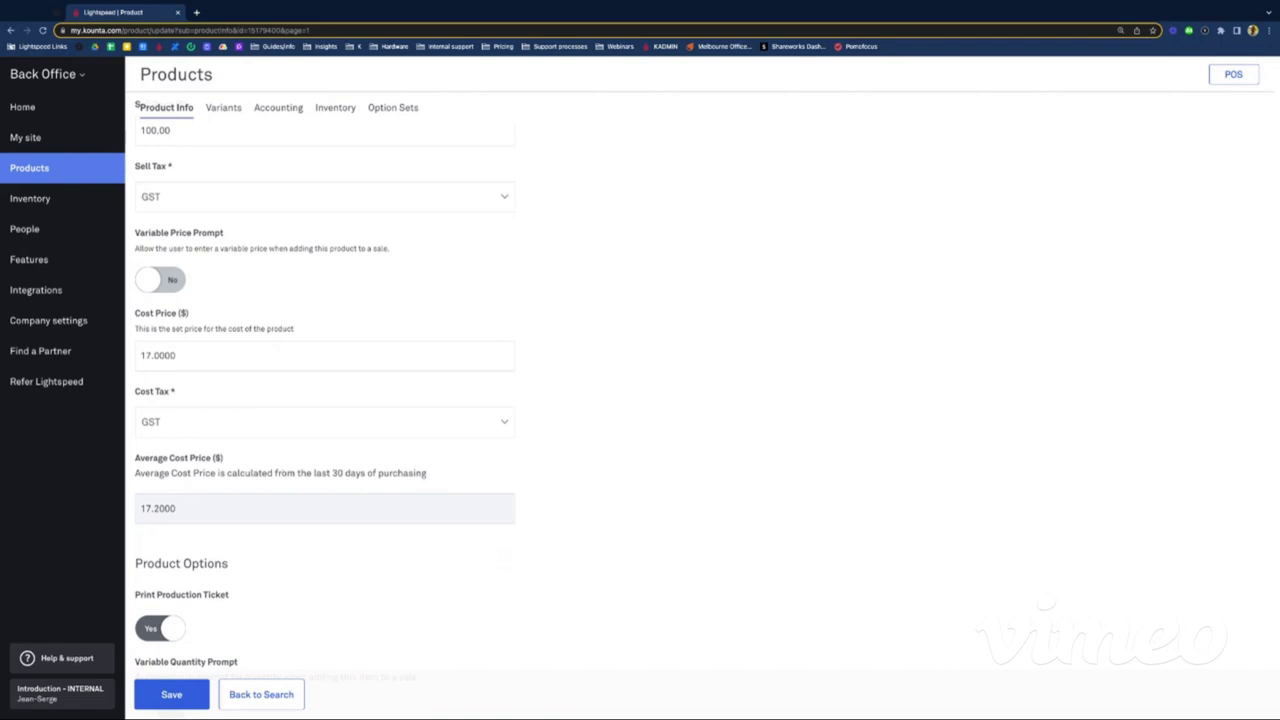
pyautogui.scroll(-2, 424, 401)
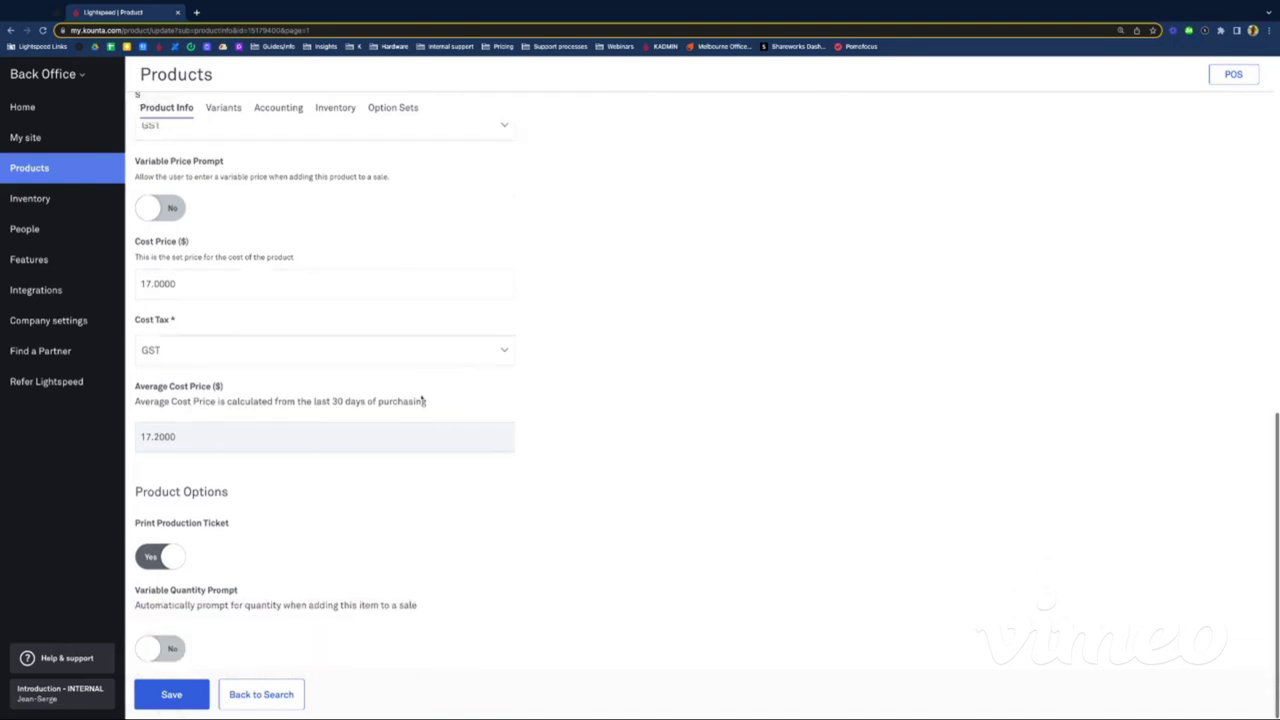
pyautogui.click(162, 703)
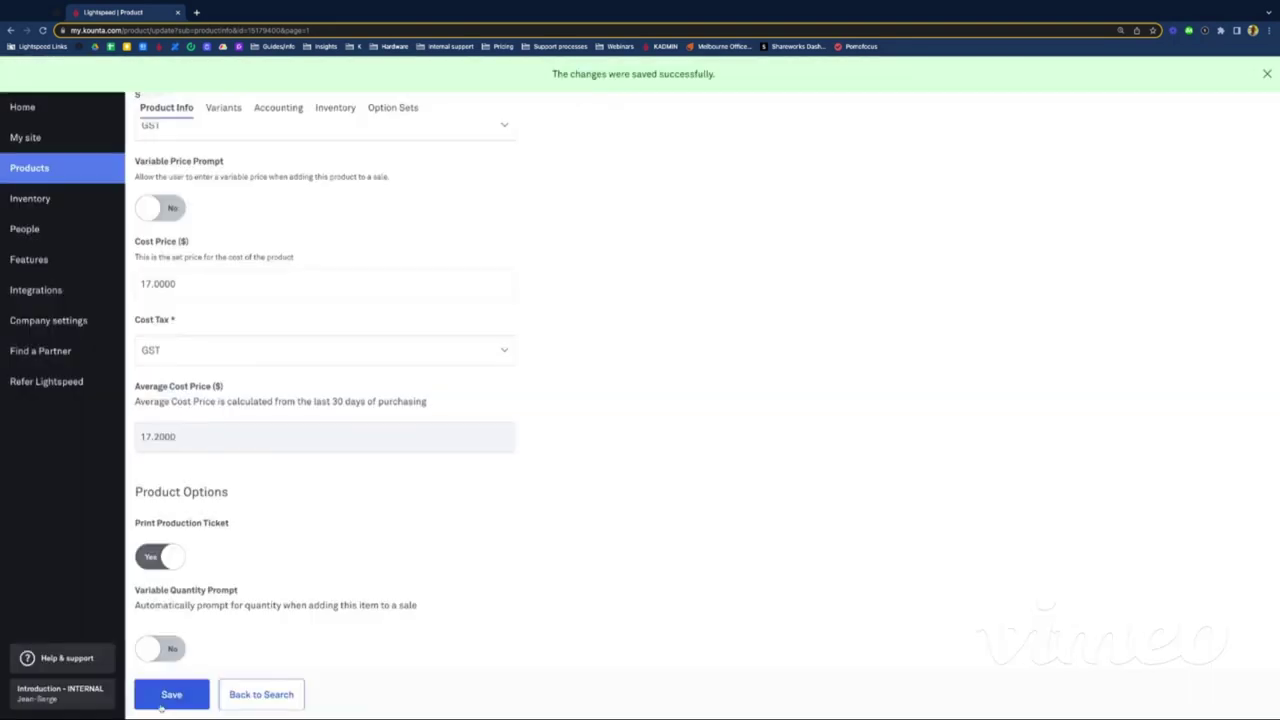
pyautogui.scroll(5, 304, 485)
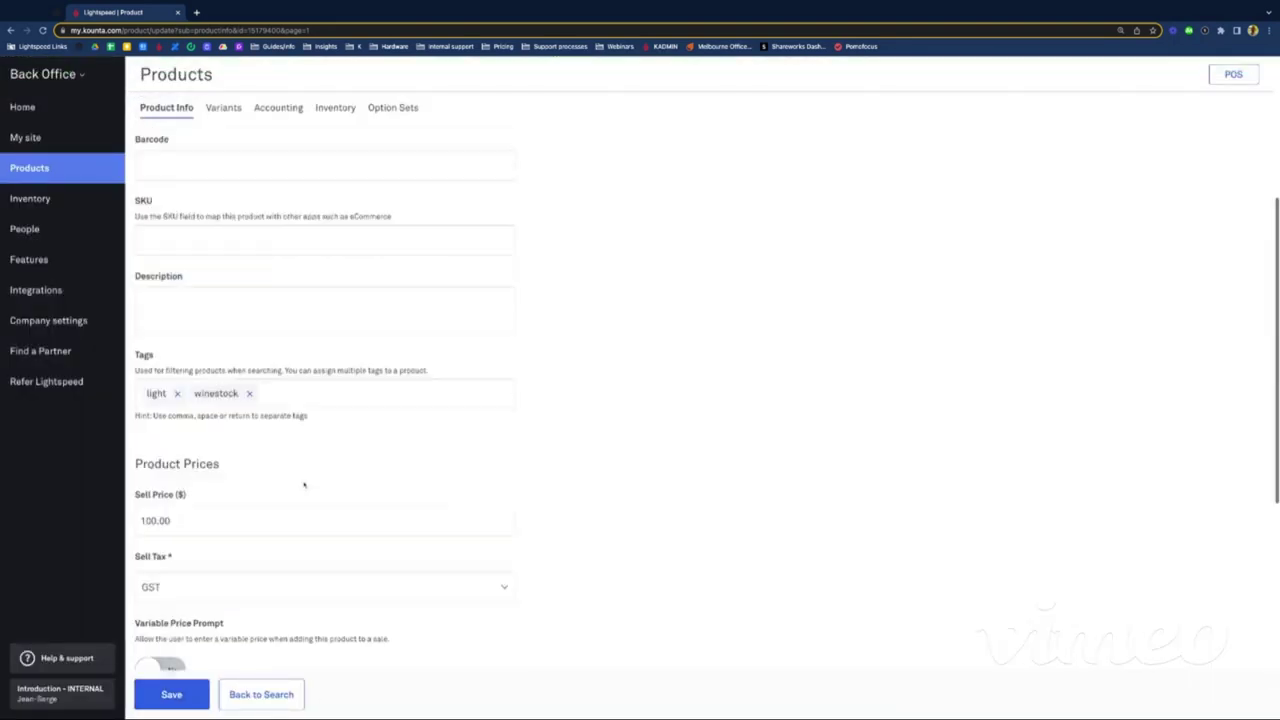
pyautogui.scroll(3, 304, 485)
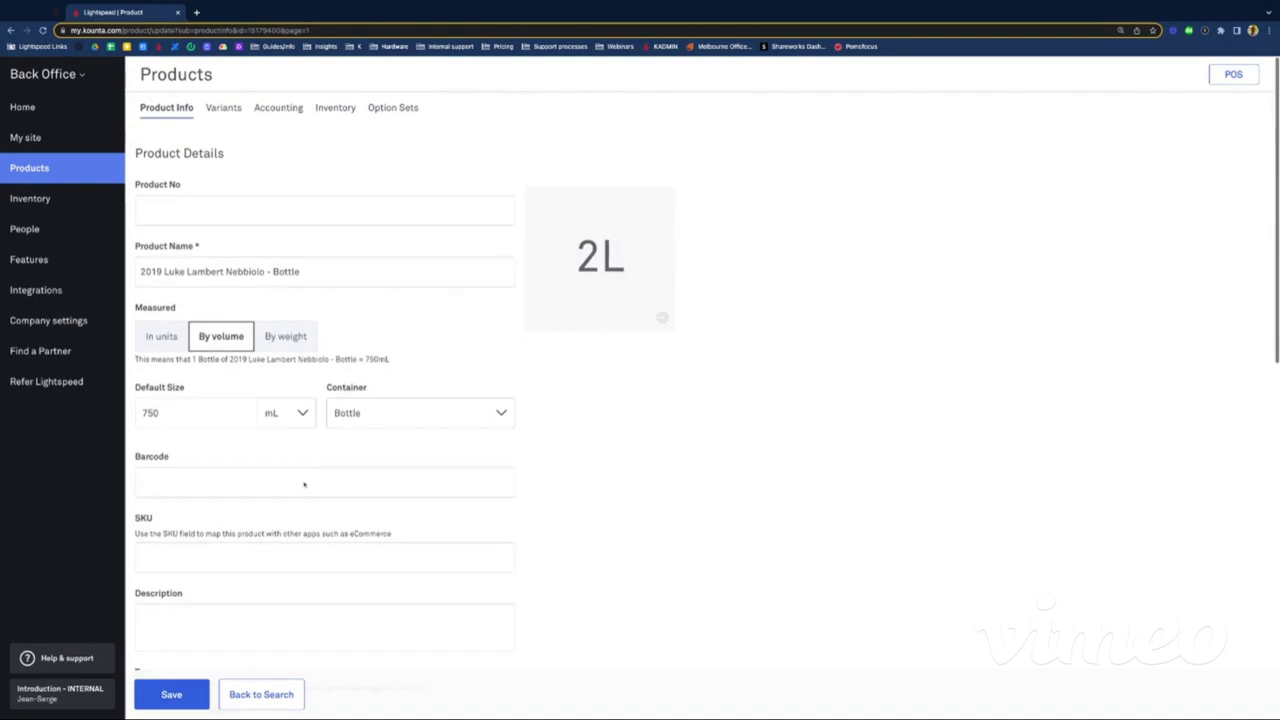
# Step: Check the Accounting tab, then view the Inventory settings: purchased in Boxes of 6
pyautogui.click(278, 108)
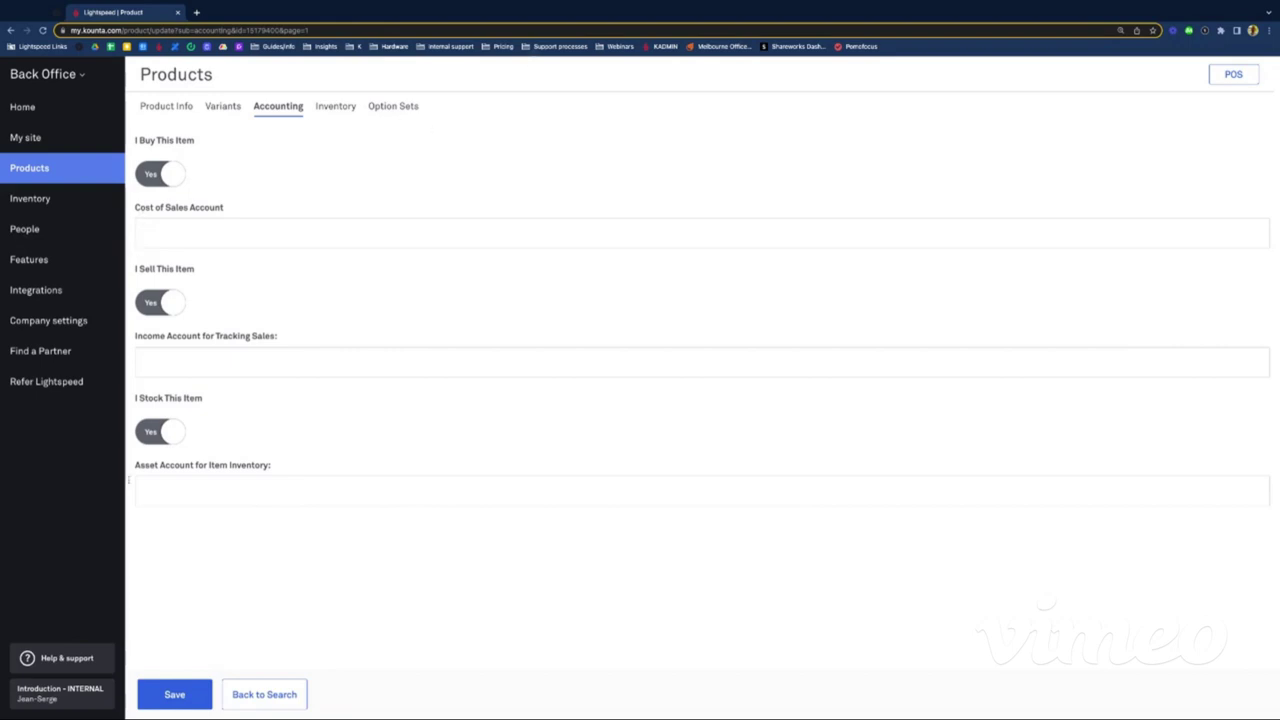
pyautogui.click(332, 108)
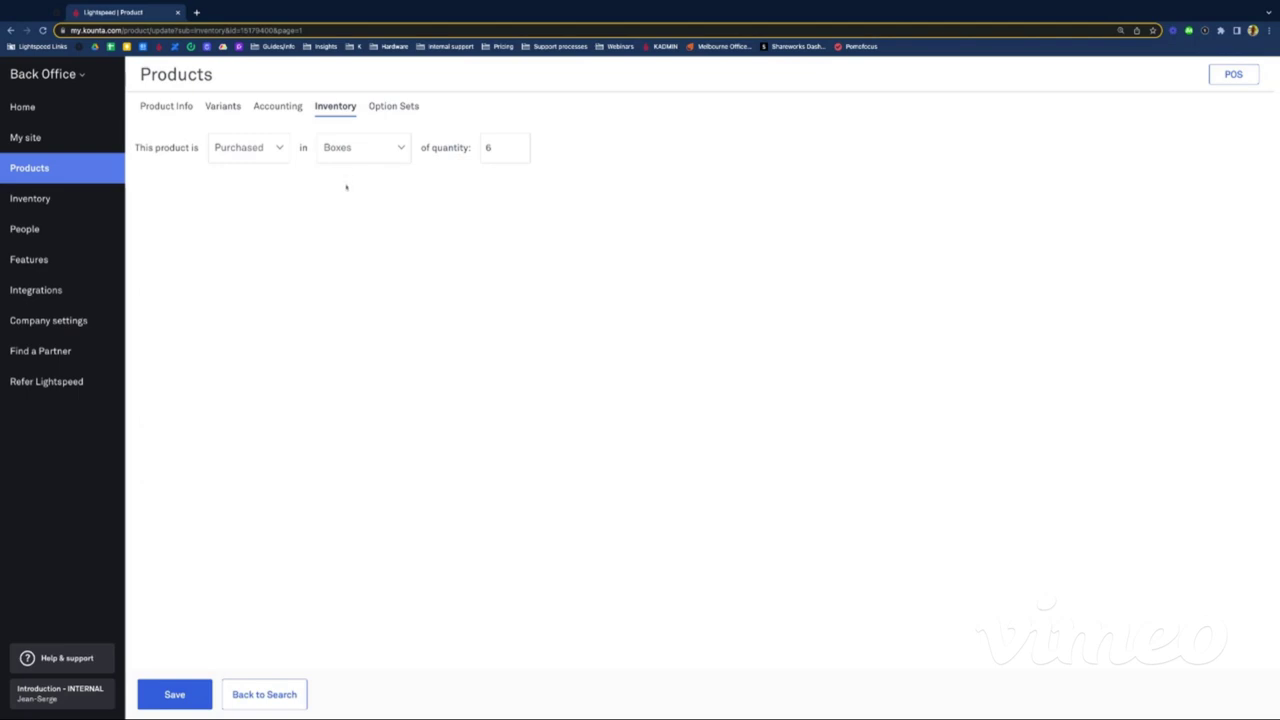
# Step: Save the Nebbiolo Bottle's boxes-of-6 inventory settings and return to the Products list
pyautogui.click(488, 150)
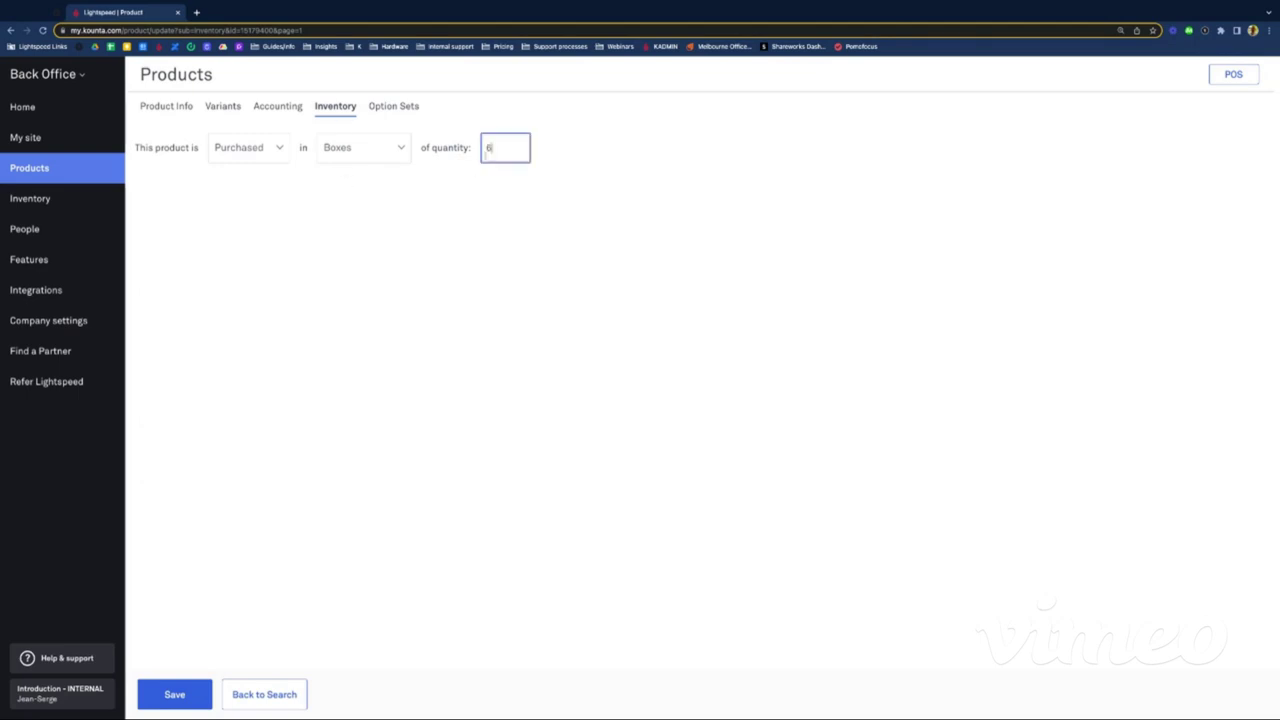
pyautogui.click(467, 258)
pyautogui.click(164, 691)
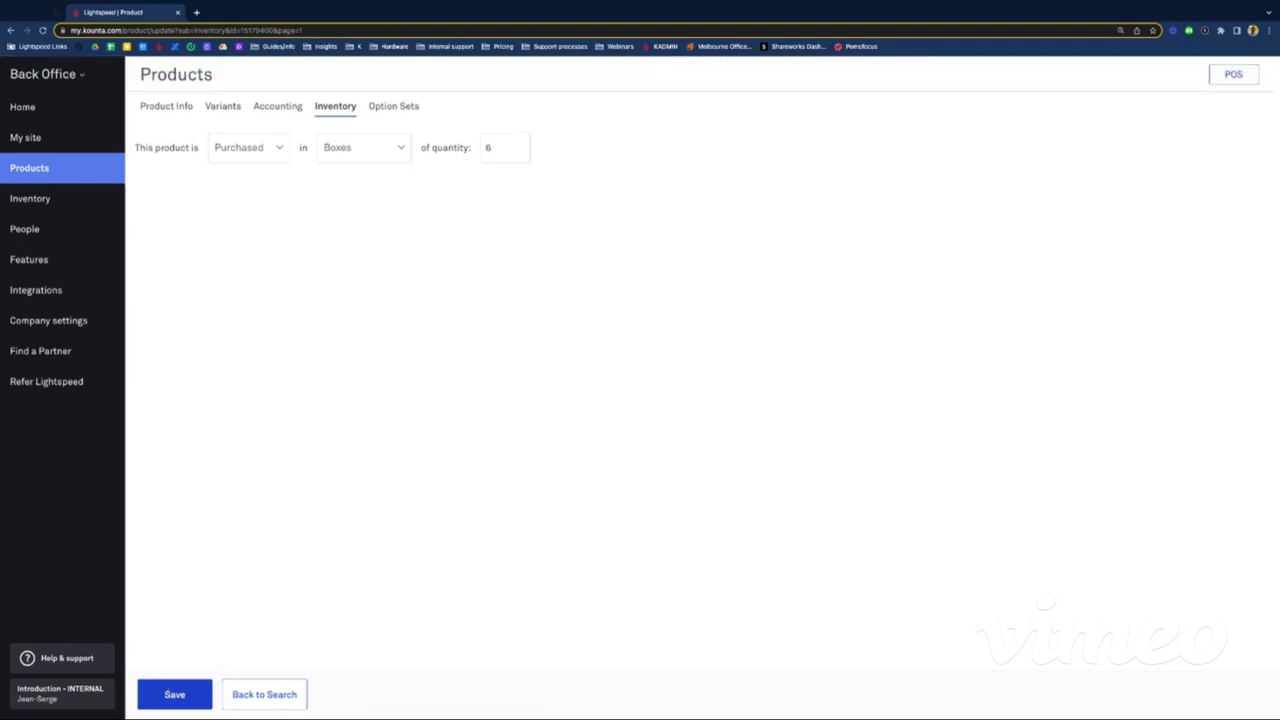
pyautogui.click(270, 693)
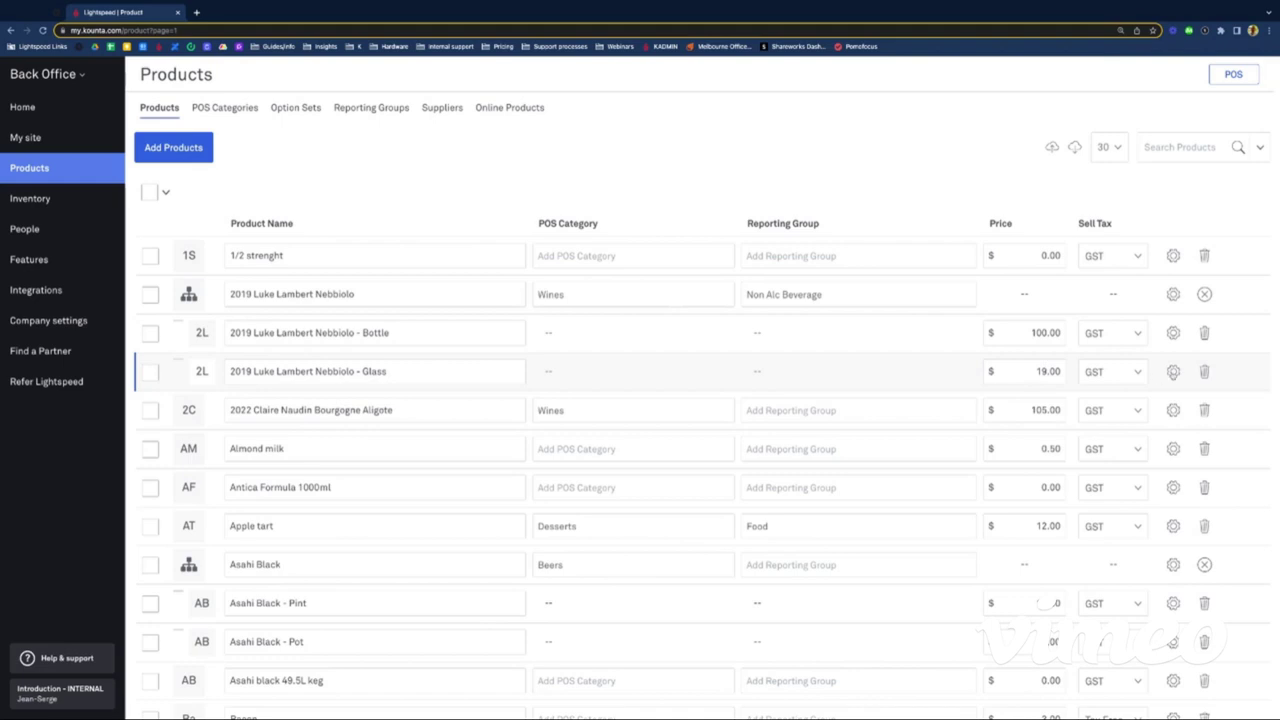
# Step: Open 2019 Luke Lambert Nebbiolo - Glass and keep its container as Unit (1 Unit = 150mL)
pyautogui.click(1173, 371)
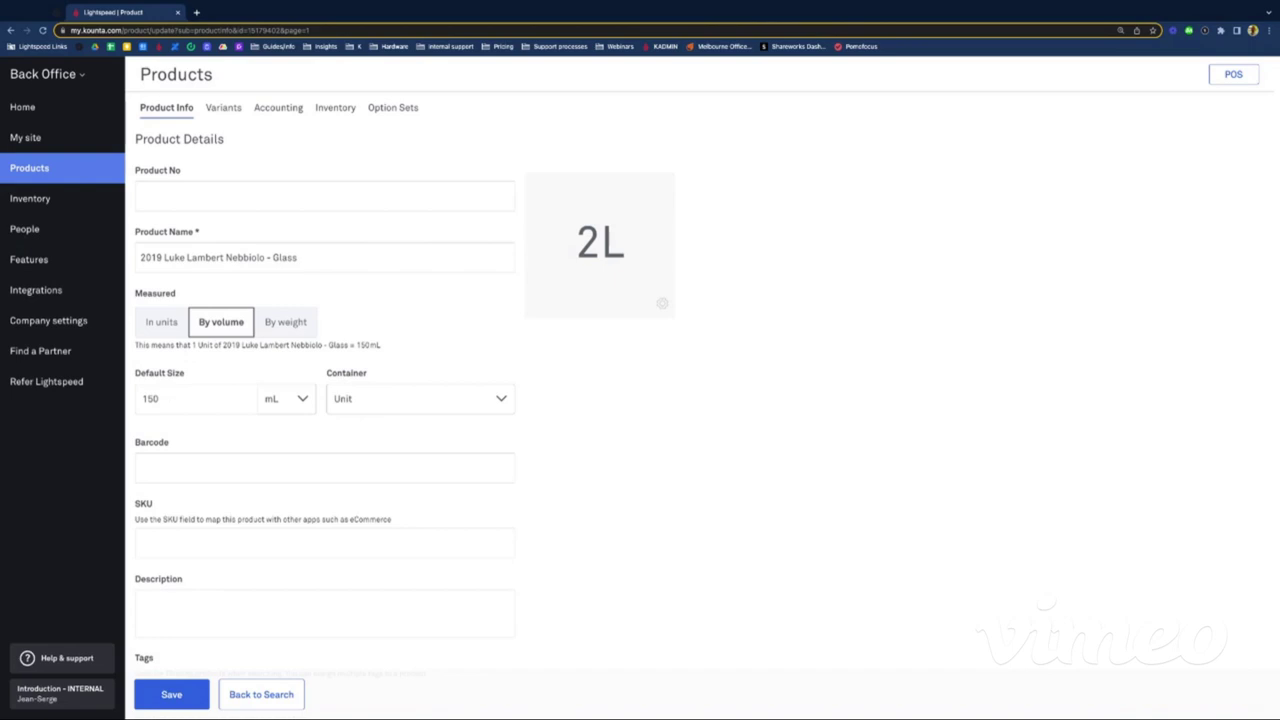
pyautogui.click(364, 398)
pyautogui.scroll(-2, 358, 530)
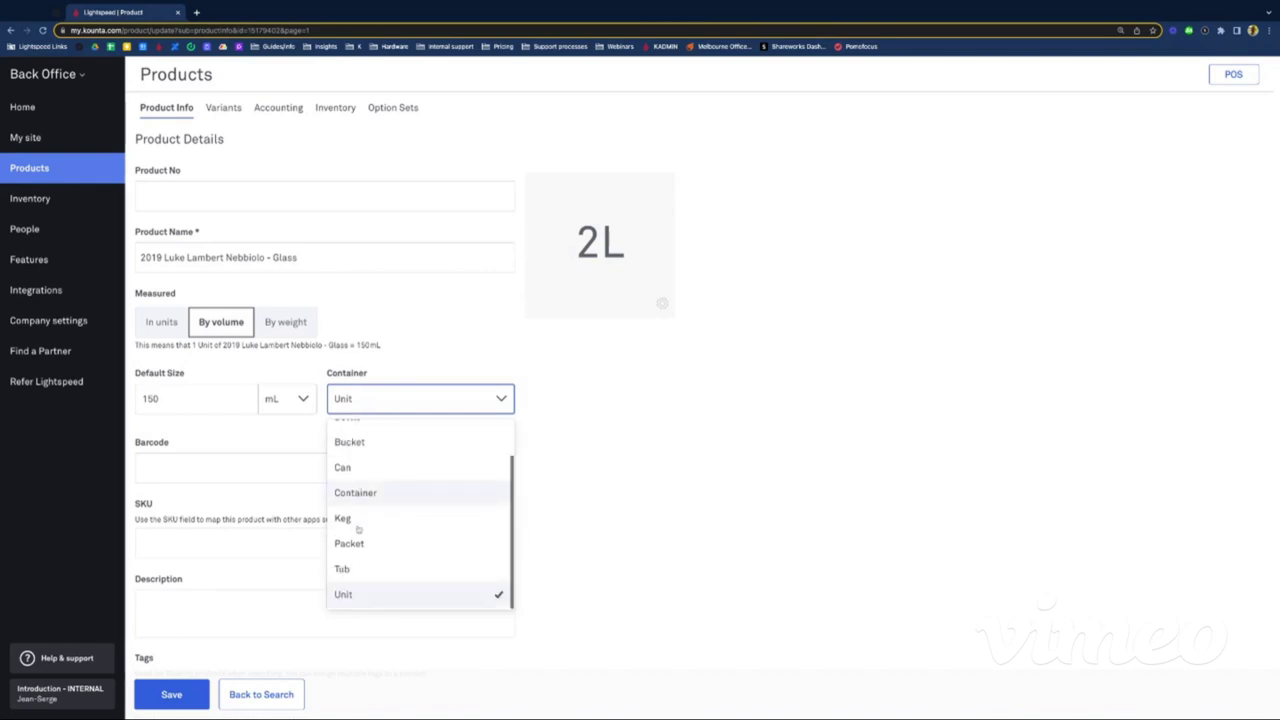
pyautogui.click(344, 594)
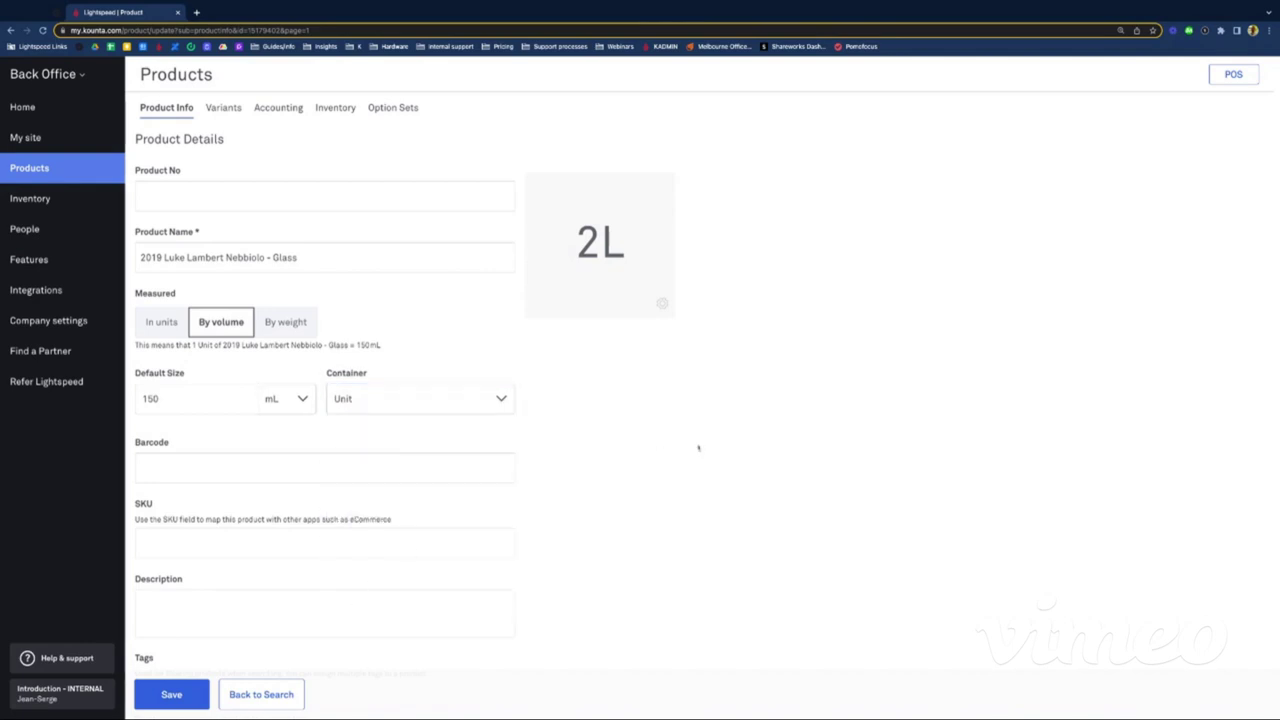
pyautogui.moveTo(394, 347); pyautogui.dragTo(134, 345)
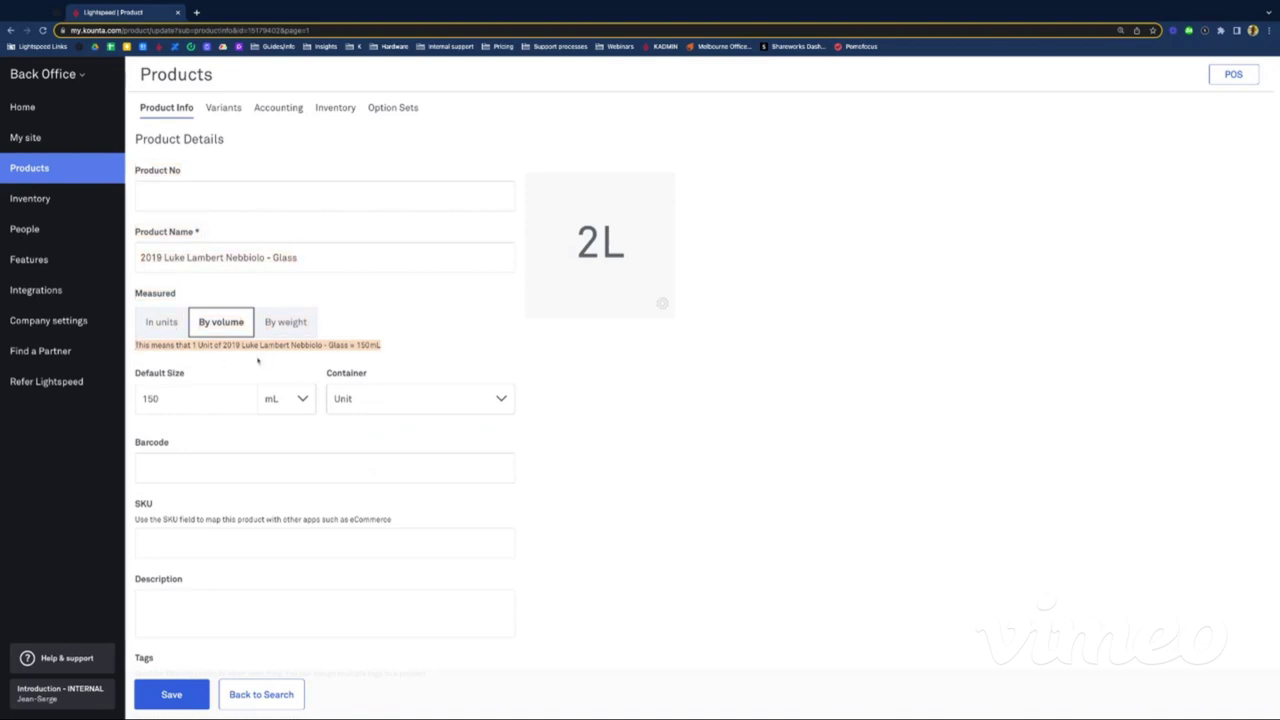
pyautogui.click(712, 490)
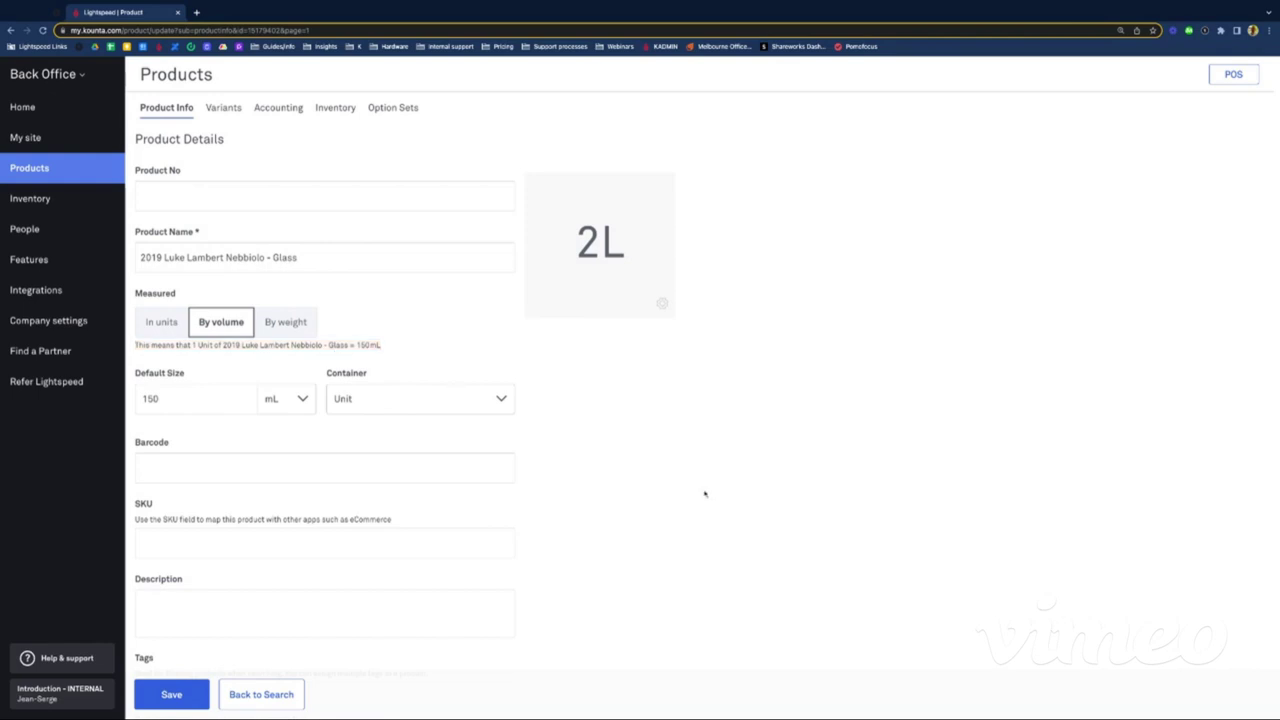
# Step: Scroll through the Glass product form and bring up its Accounting settings
pyautogui.scroll(-3, 706, 492)
pyautogui.scroll(-1, 706, 492)
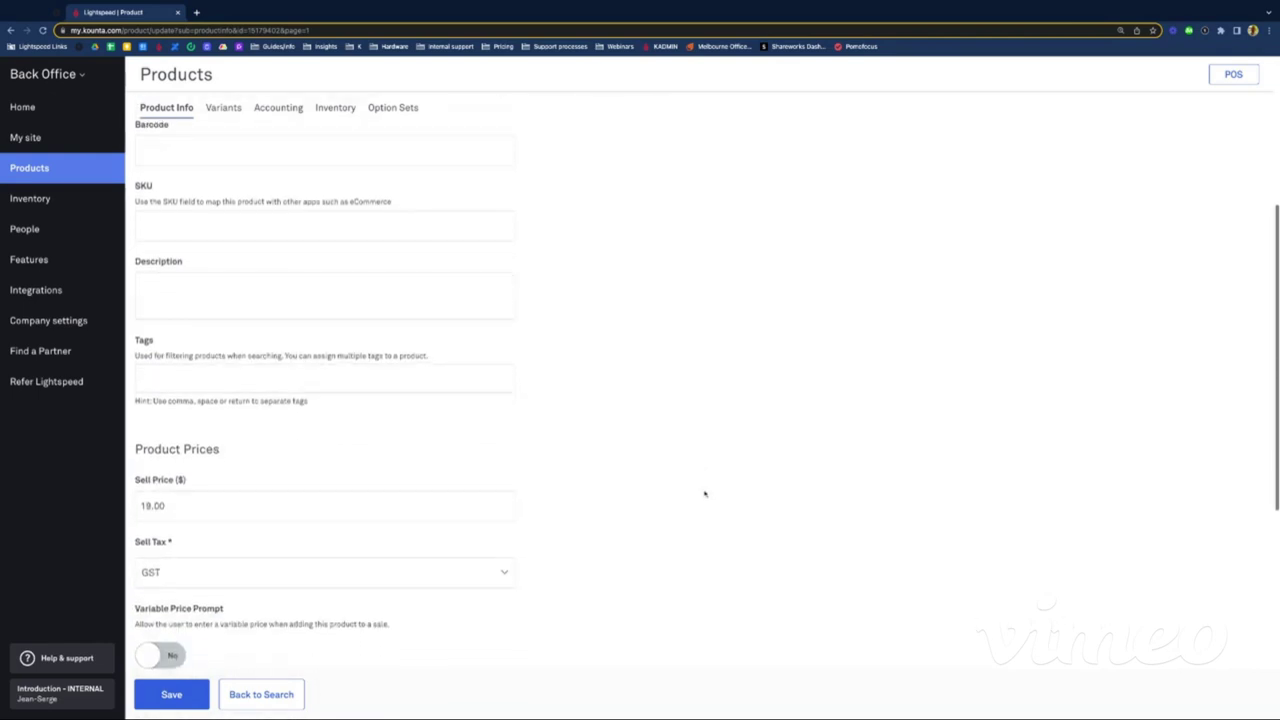
pyautogui.scroll(-1, 706, 492)
pyautogui.scroll(-3, 538, 413)
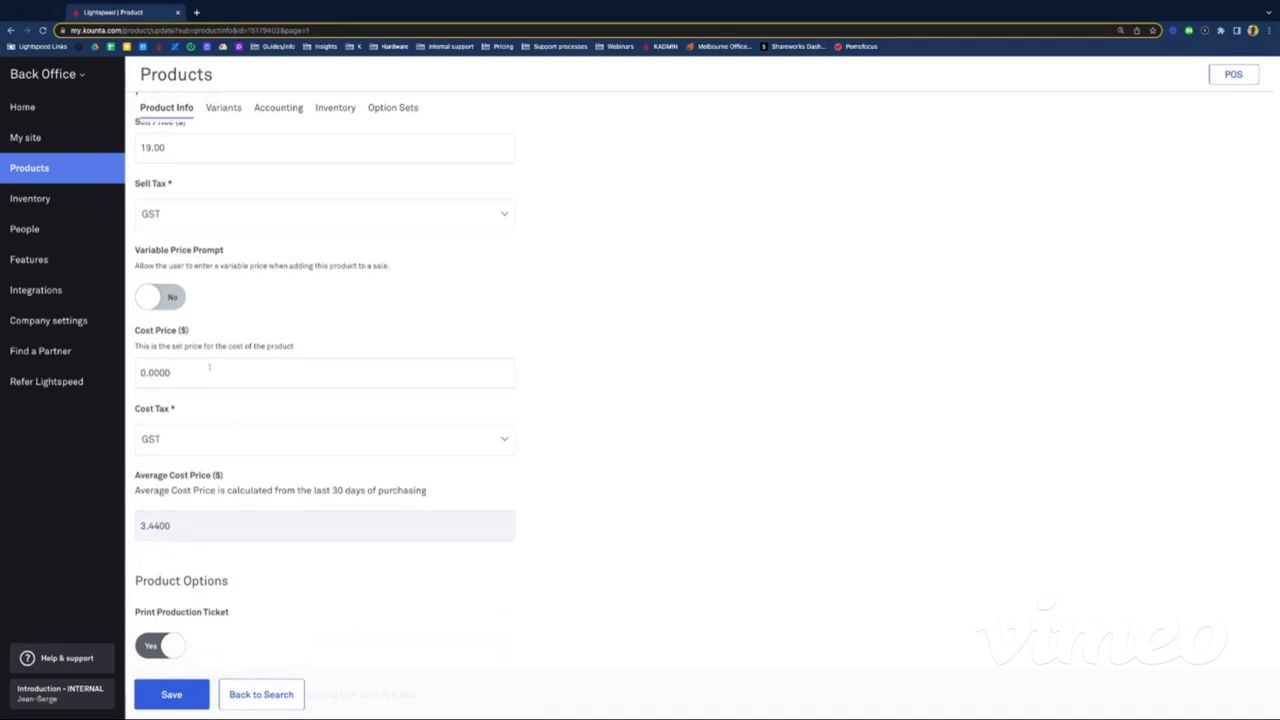
pyautogui.scroll(-1, 202, 369)
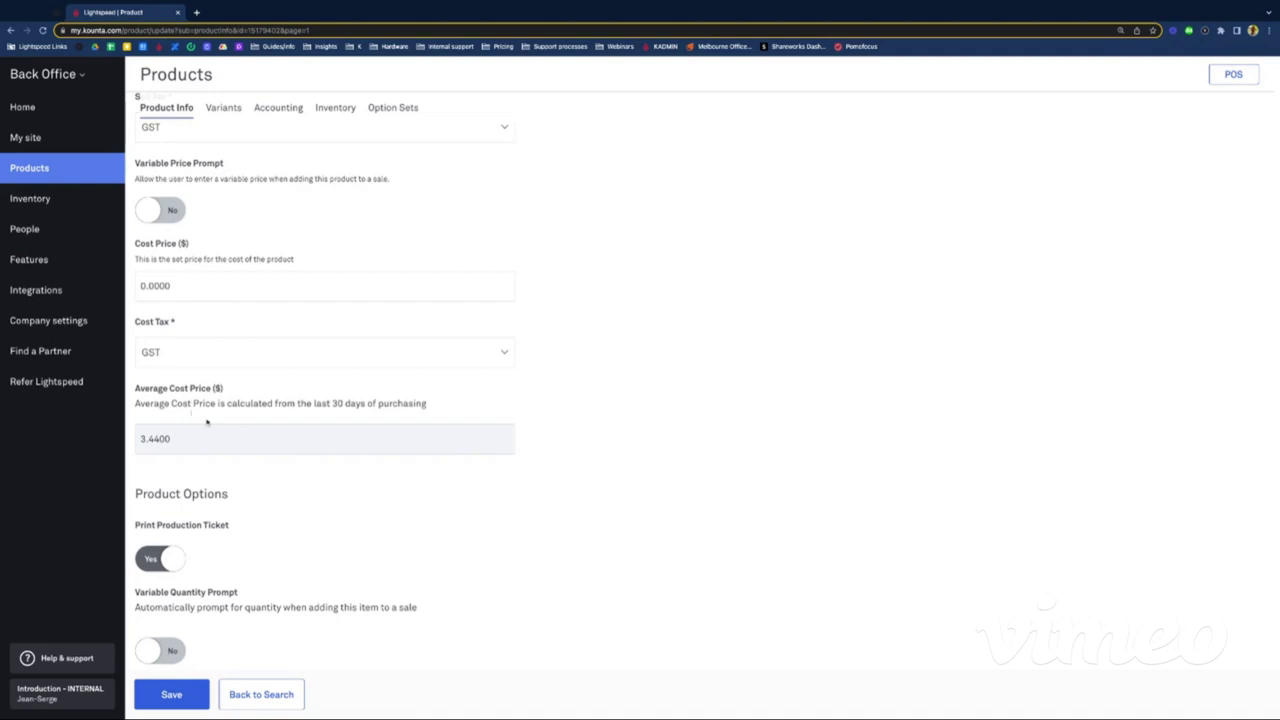
pyautogui.scroll(-1, 280, 452)
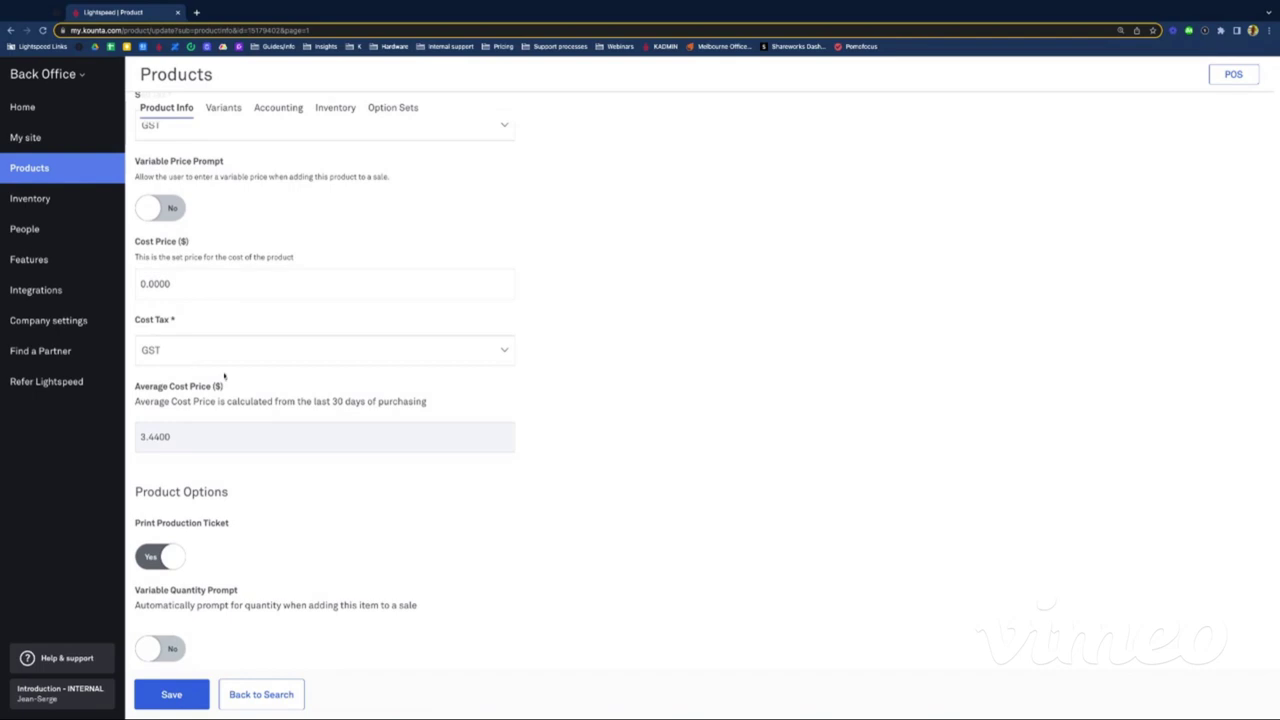
pyautogui.scroll(10, 232, 378)
pyautogui.scroll(-1, 234, 376)
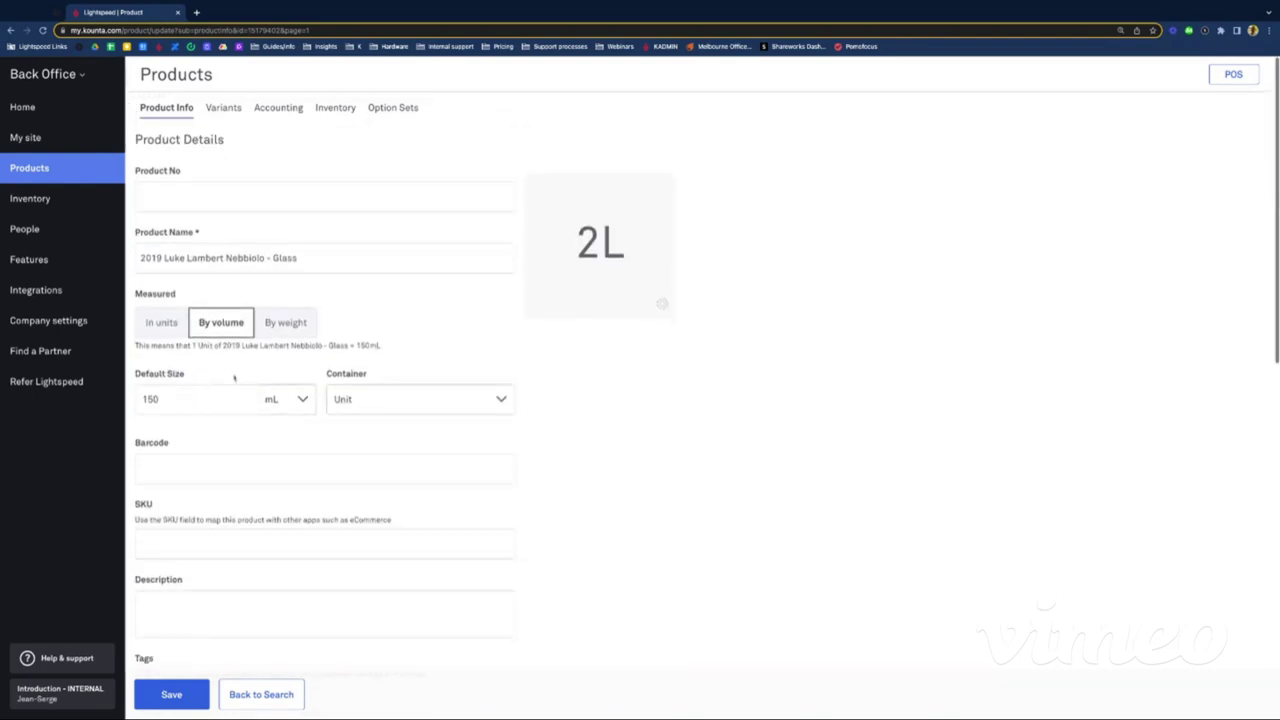
pyautogui.click(288, 110)
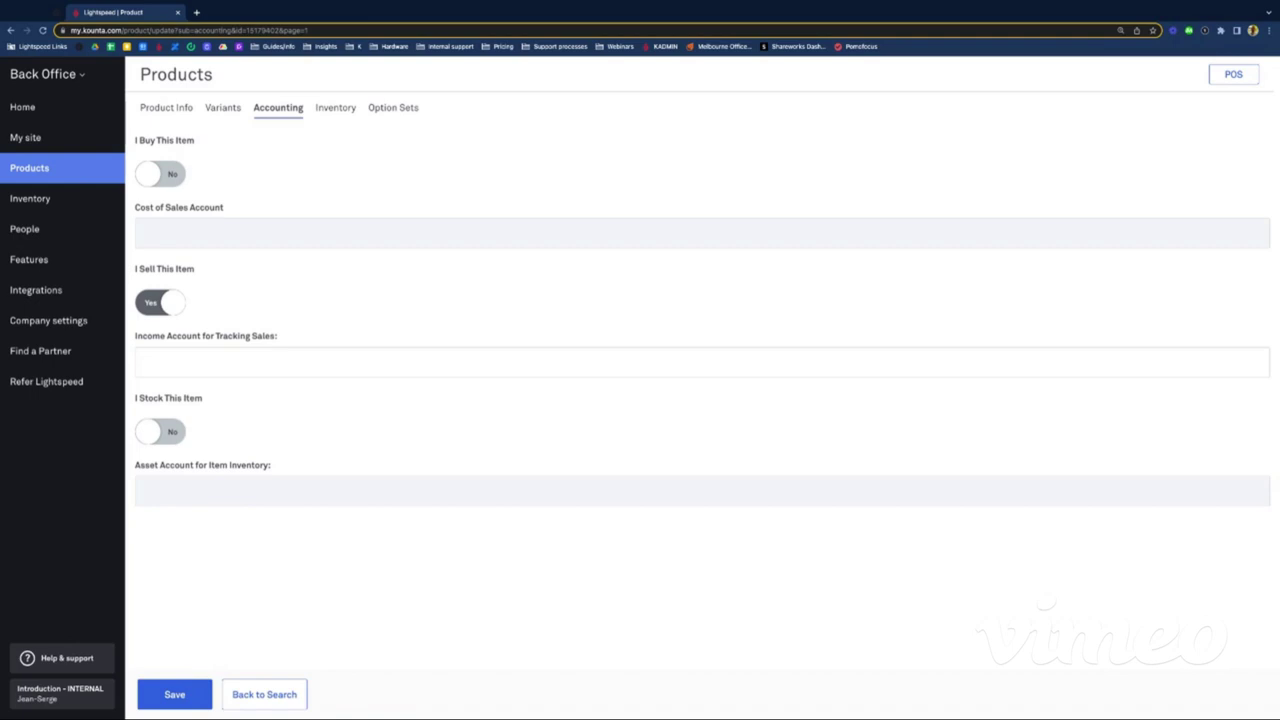
# Step: Save the Glass accounting with I Stock This Item off, then view its Made Here inventory setup
pyautogui.click(162, 431)
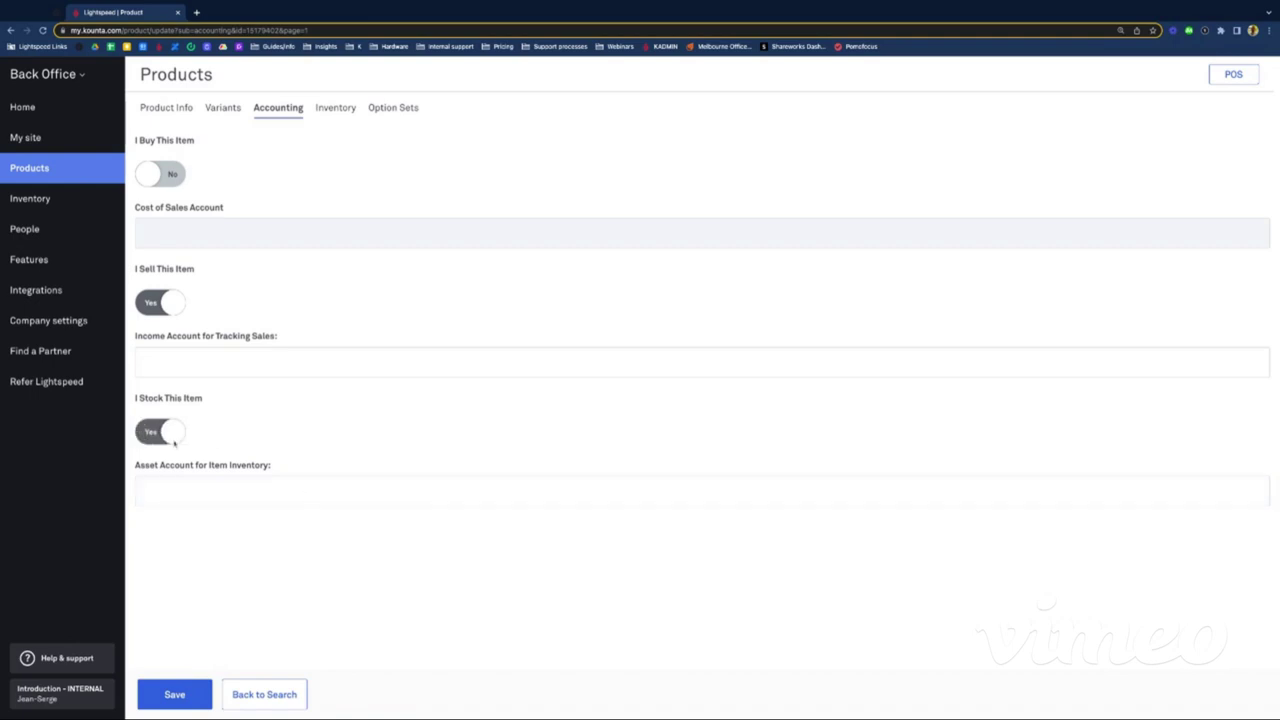
pyautogui.click(170, 437)
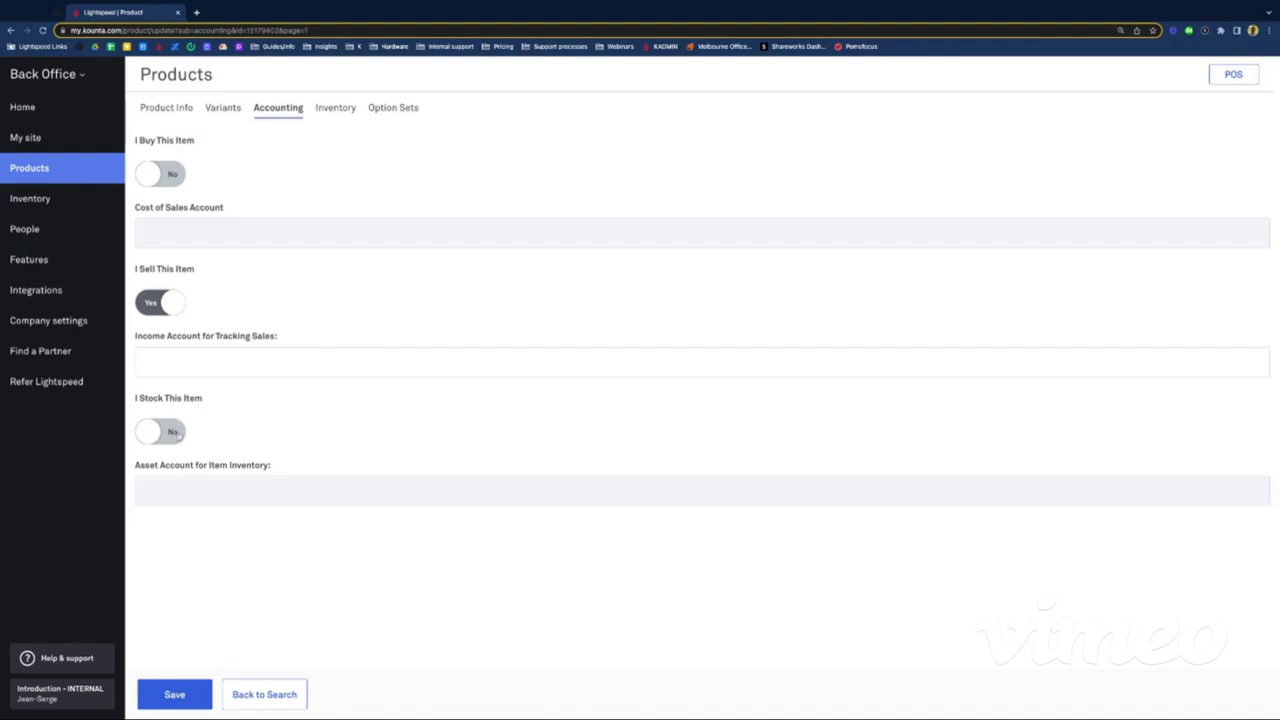
pyautogui.click(175, 695)
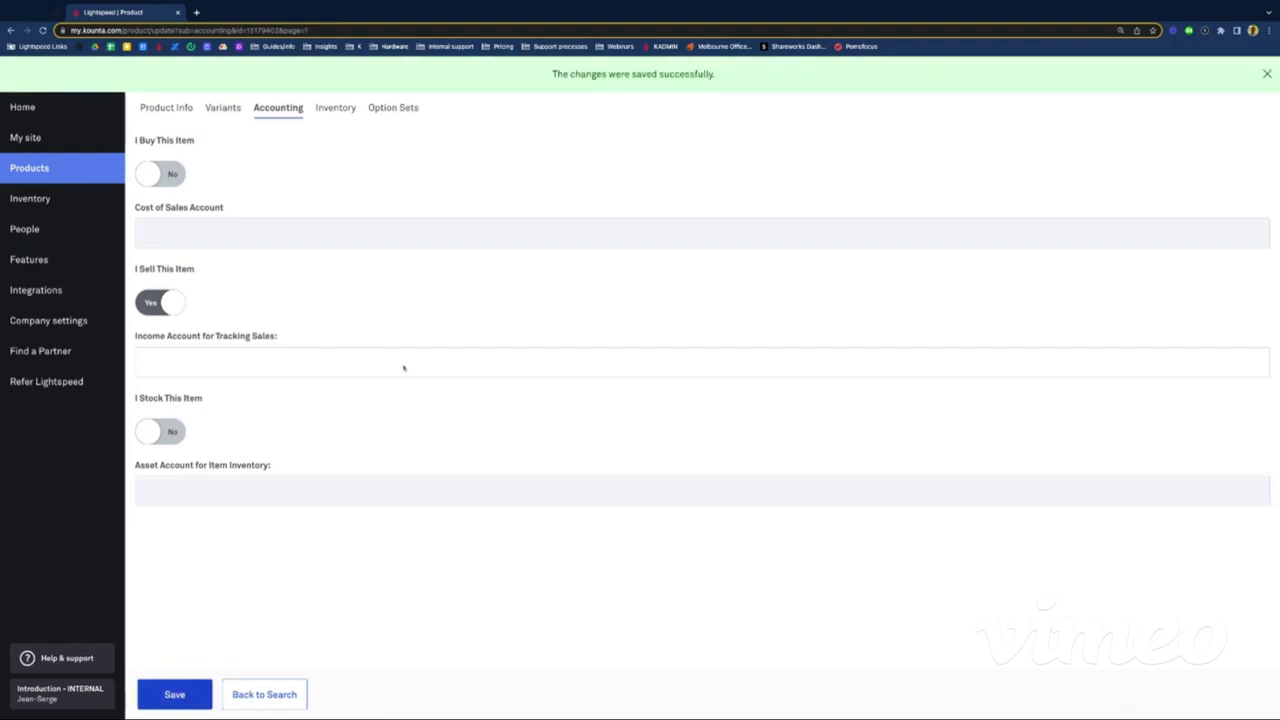
pyautogui.click(335, 108)
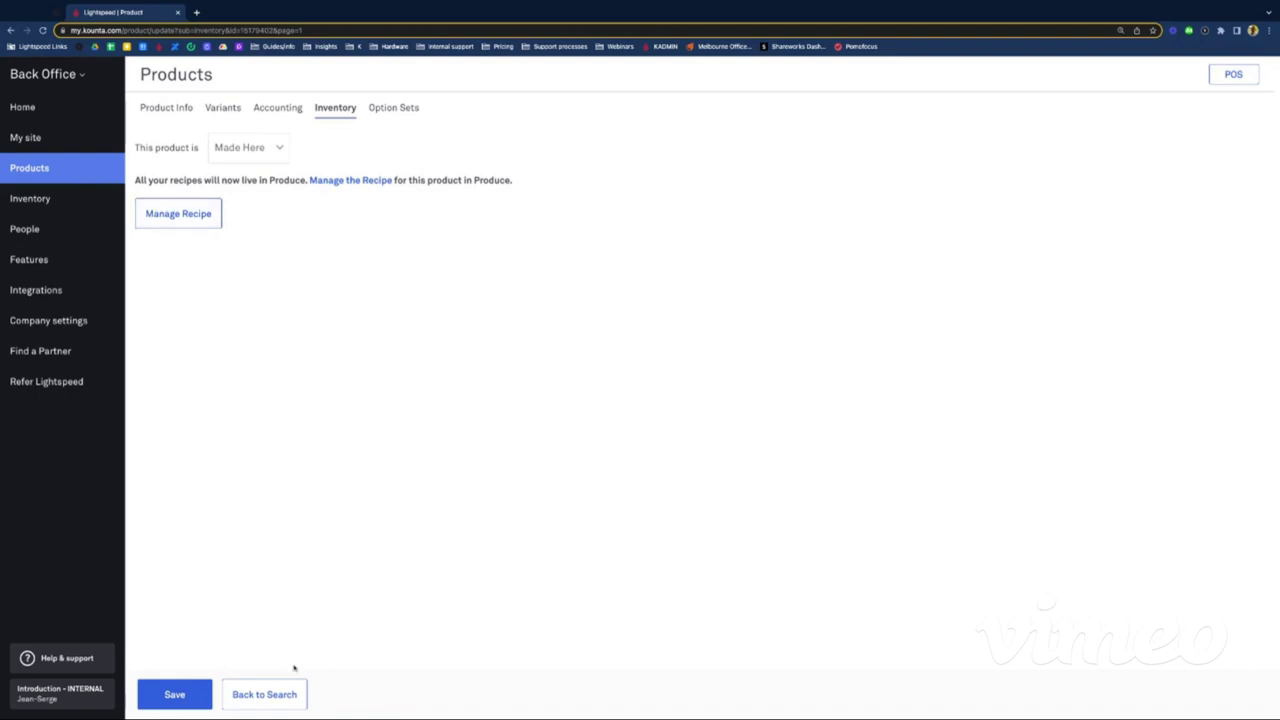
# Step: Save the Nebbiolo Glass's Made Here inventory settings and go back to Products
pyautogui.click(181, 693)
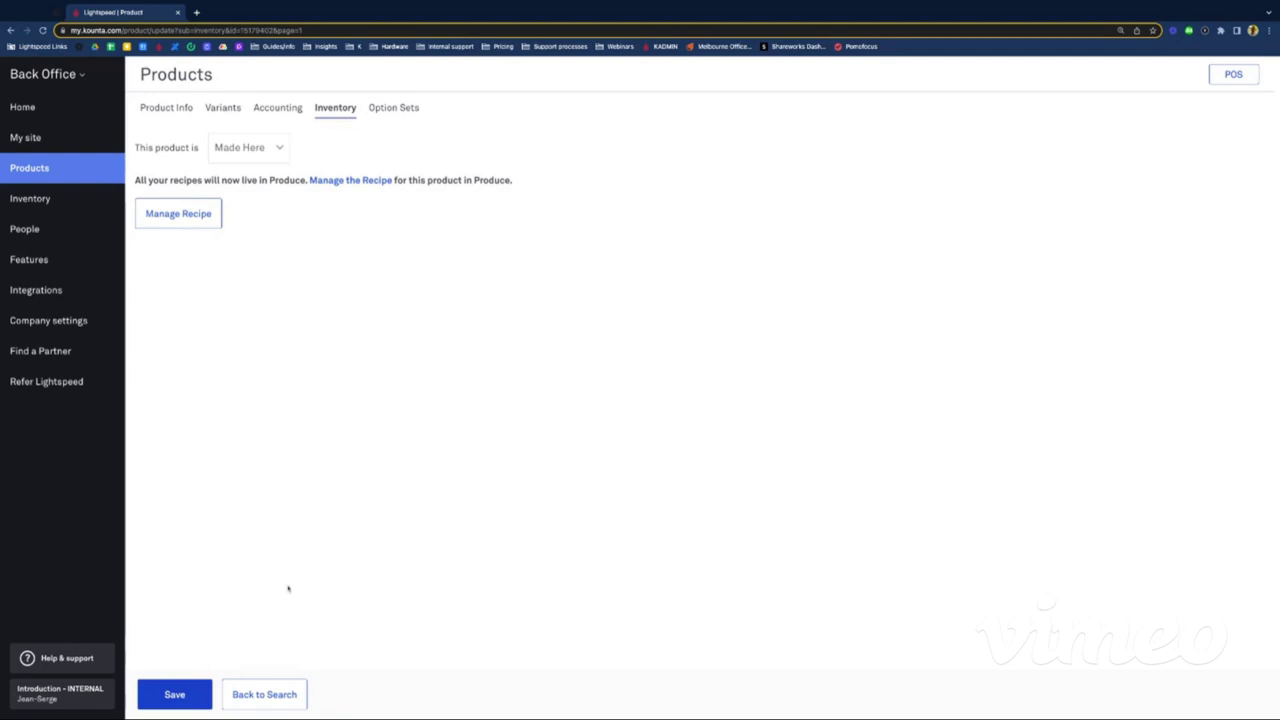
pyautogui.click(28, 168)
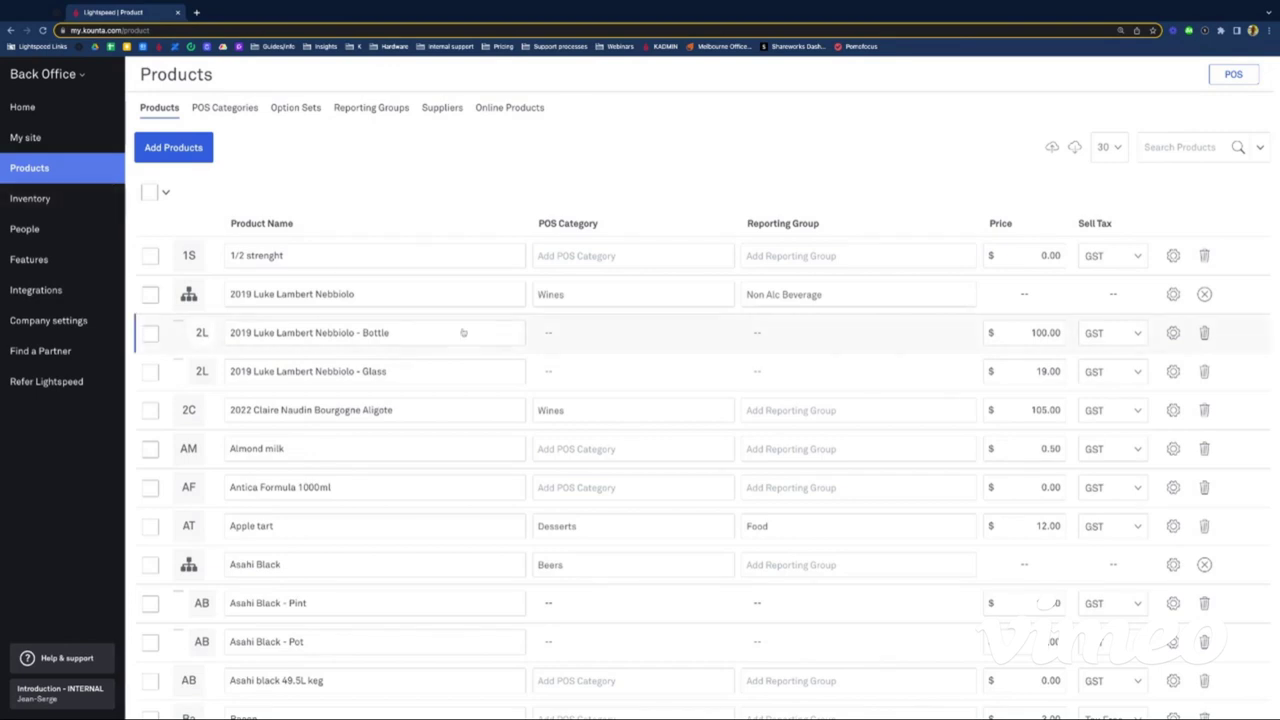
# Step: Search the products for 'tanq' to list only the Tanqueray items
pyautogui.click(1193, 149)
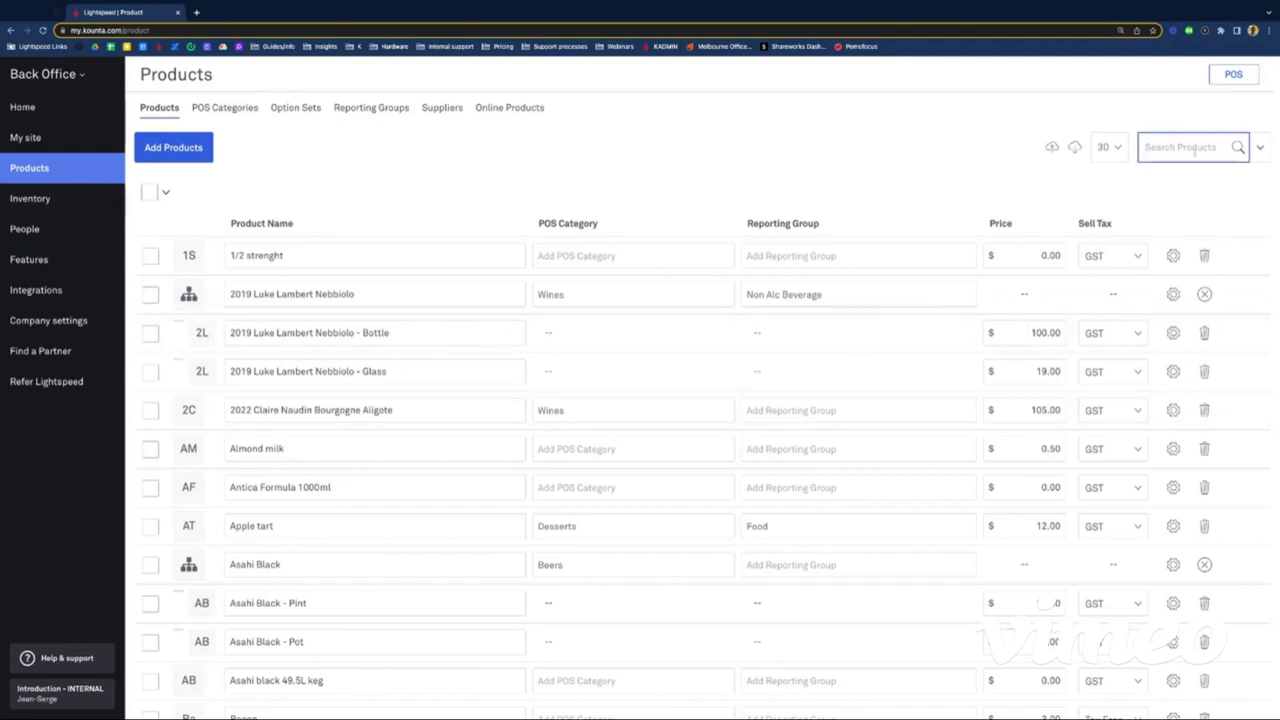
pyautogui.write('tanq')
pyautogui.press('Return')
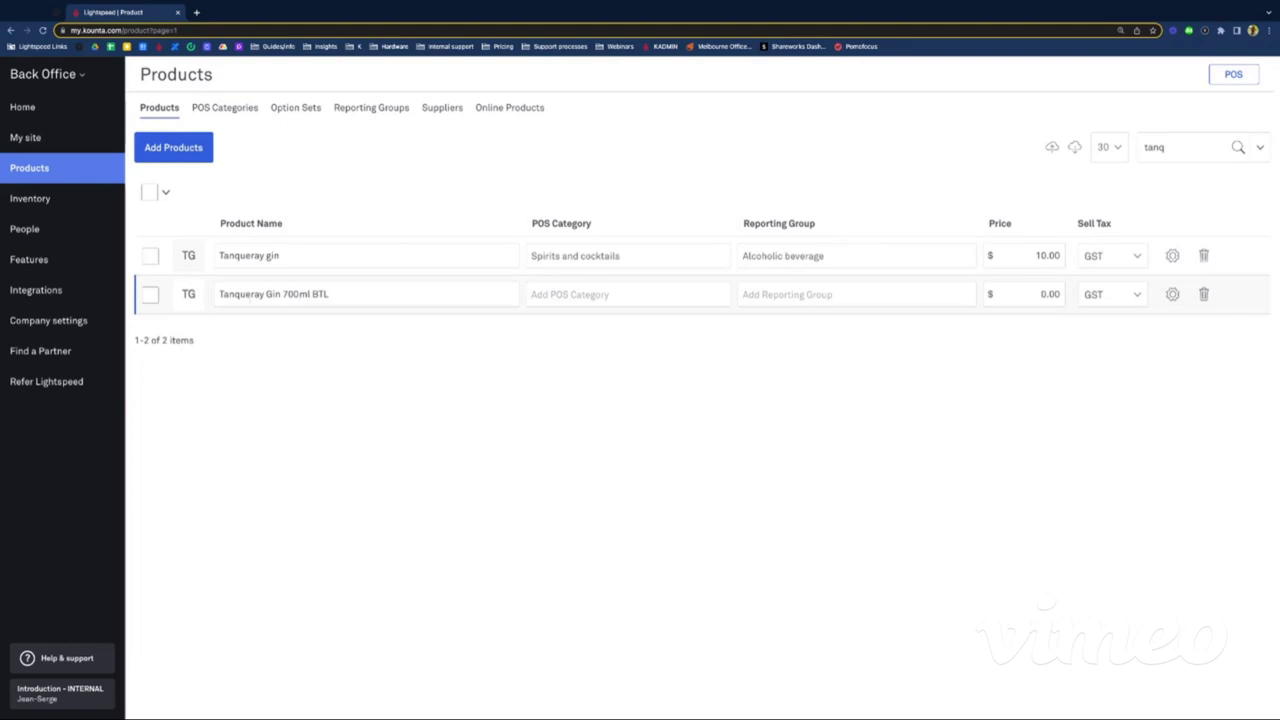
# Step: Rename Tanqueray Gin 700ml BTL to Tanqueray Gin 700ml bottle and open its details
pyautogui.click(245, 294)
pyautogui.doubleClick(245, 294)
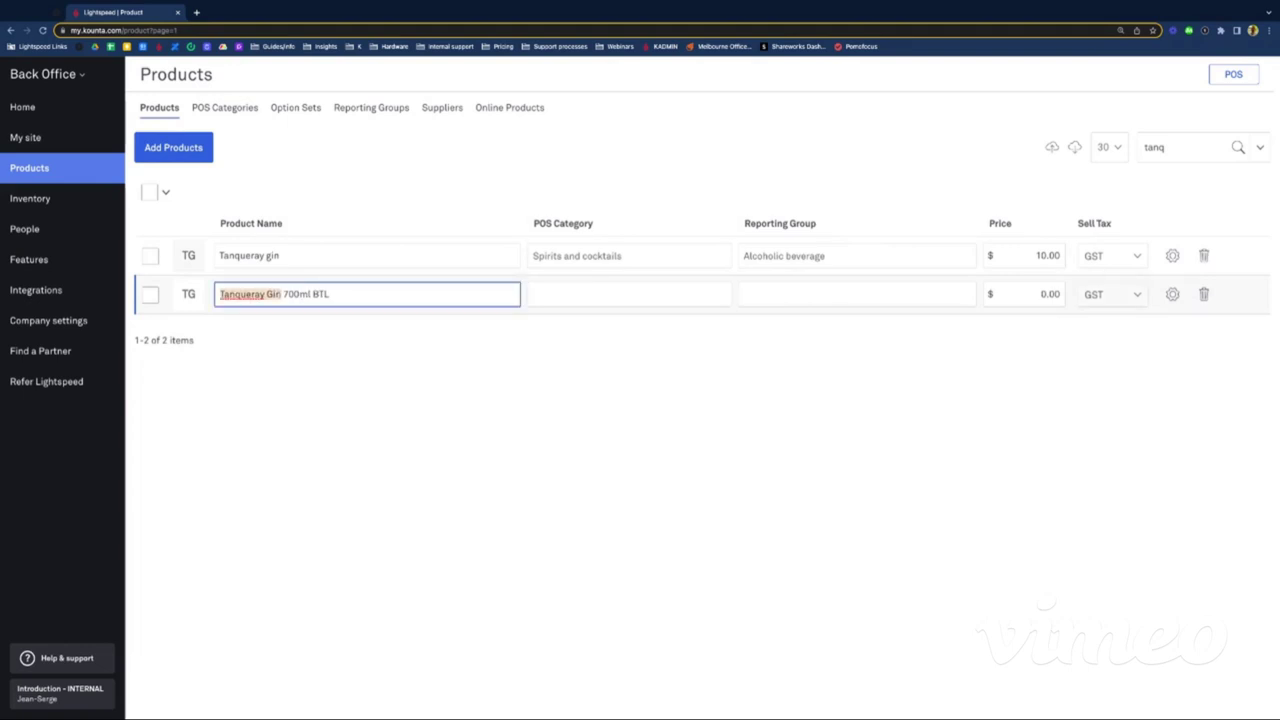
pyautogui.click(288, 348)
pyautogui.doubleClick(296, 294)
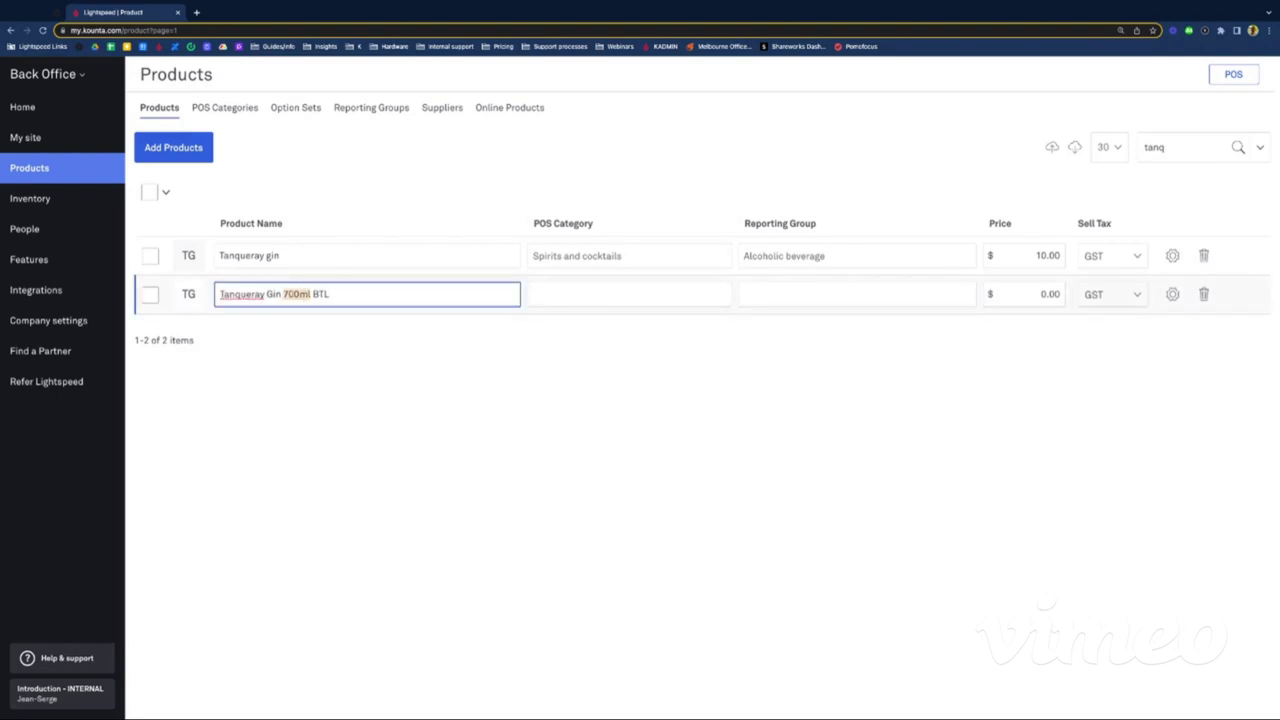
pyautogui.doubleClick(320, 294)
pyautogui.write('bottle')
pyautogui.click(363, 378)
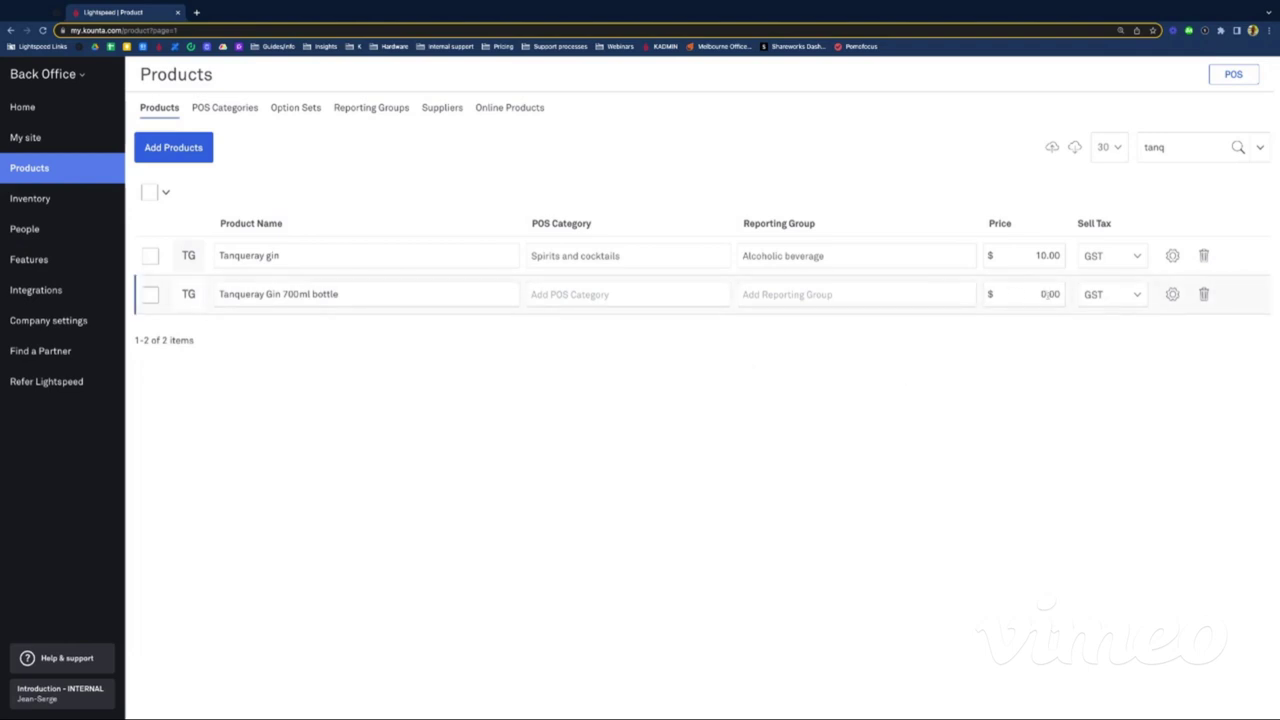
pyautogui.click(1172, 294)
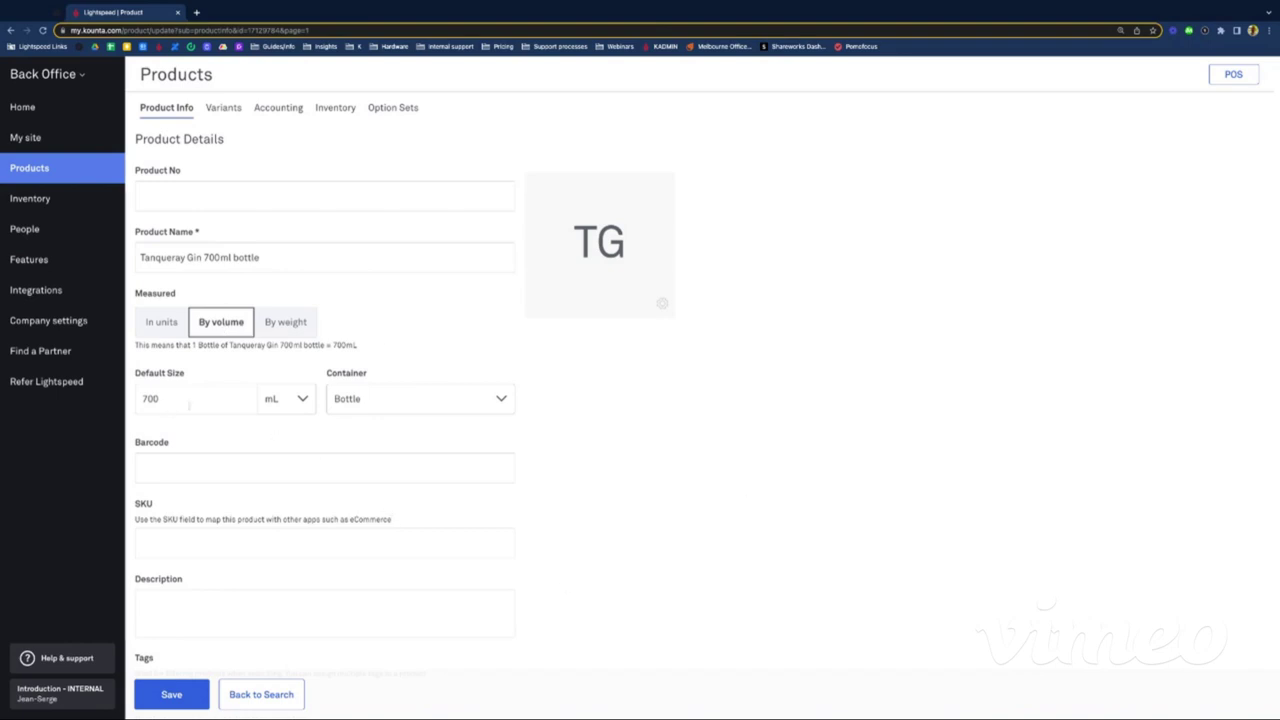
# Step: Tag Tanqueray Gin 700ml bottle with spiritstock and save the product
pyautogui.scroll(-6, 192, 412)
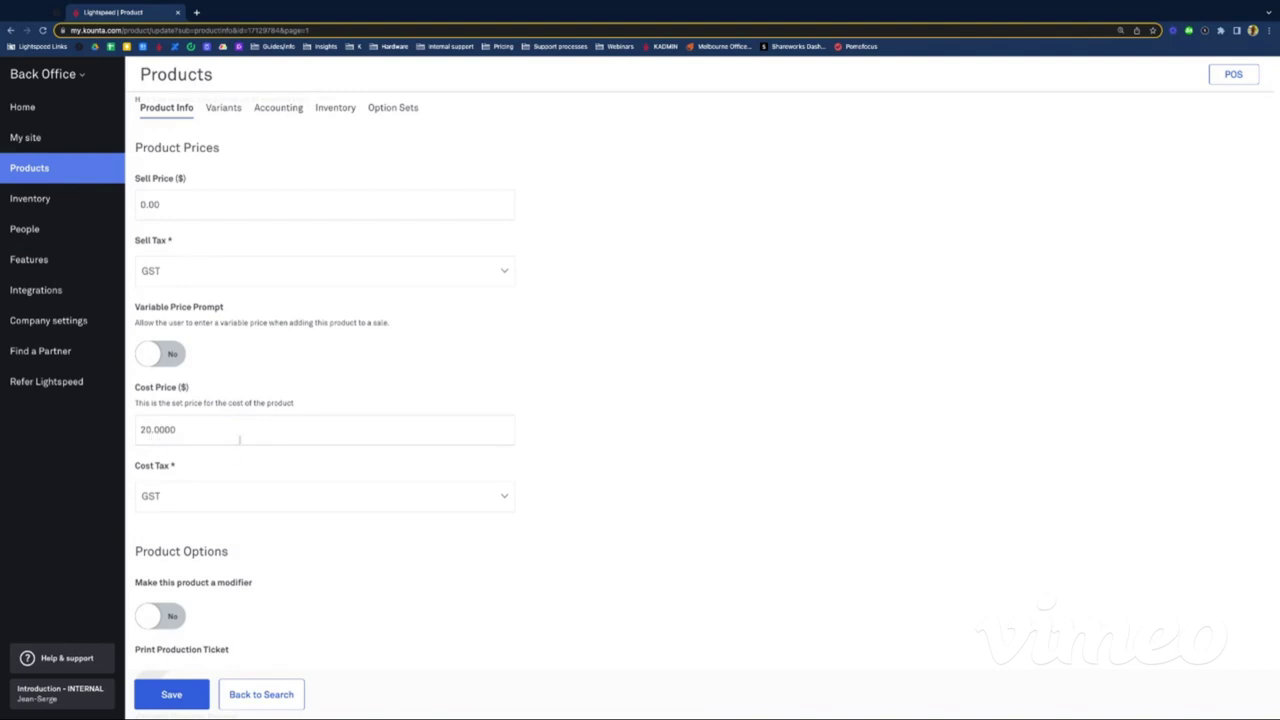
pyautogui.scroll(6, 239, 438)
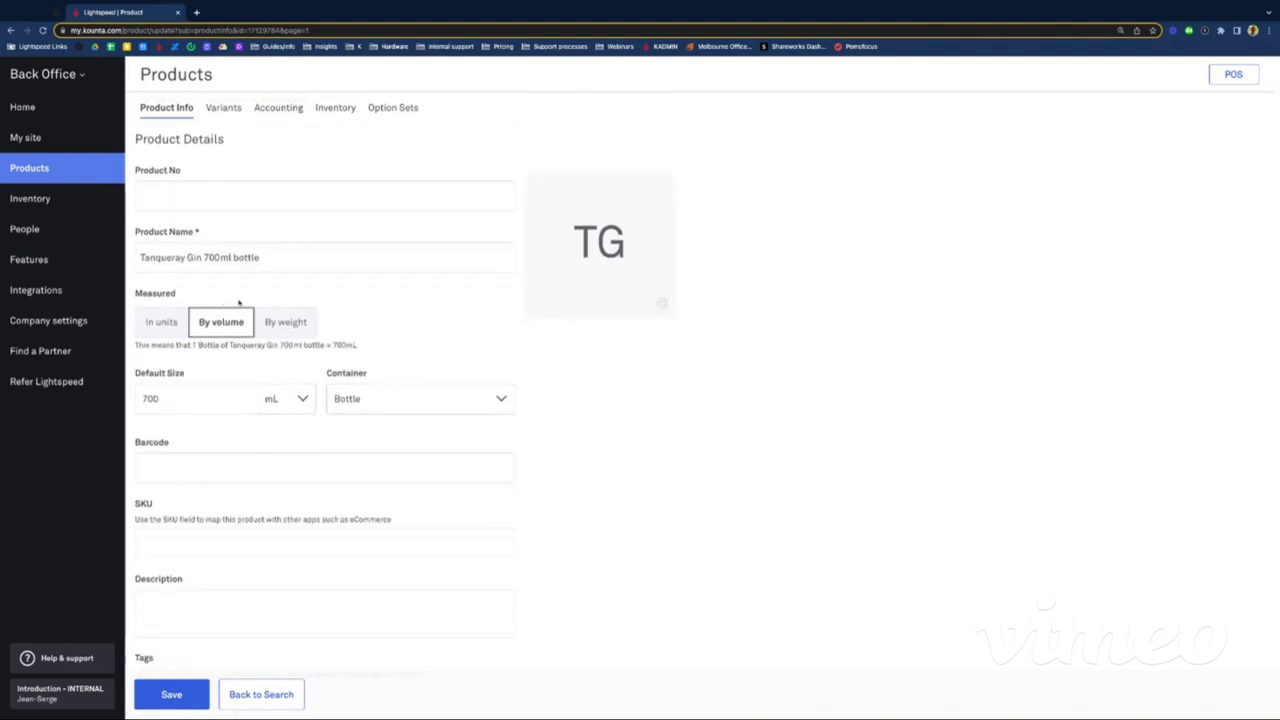
pyautogui.scroll(-4, 233, 206)
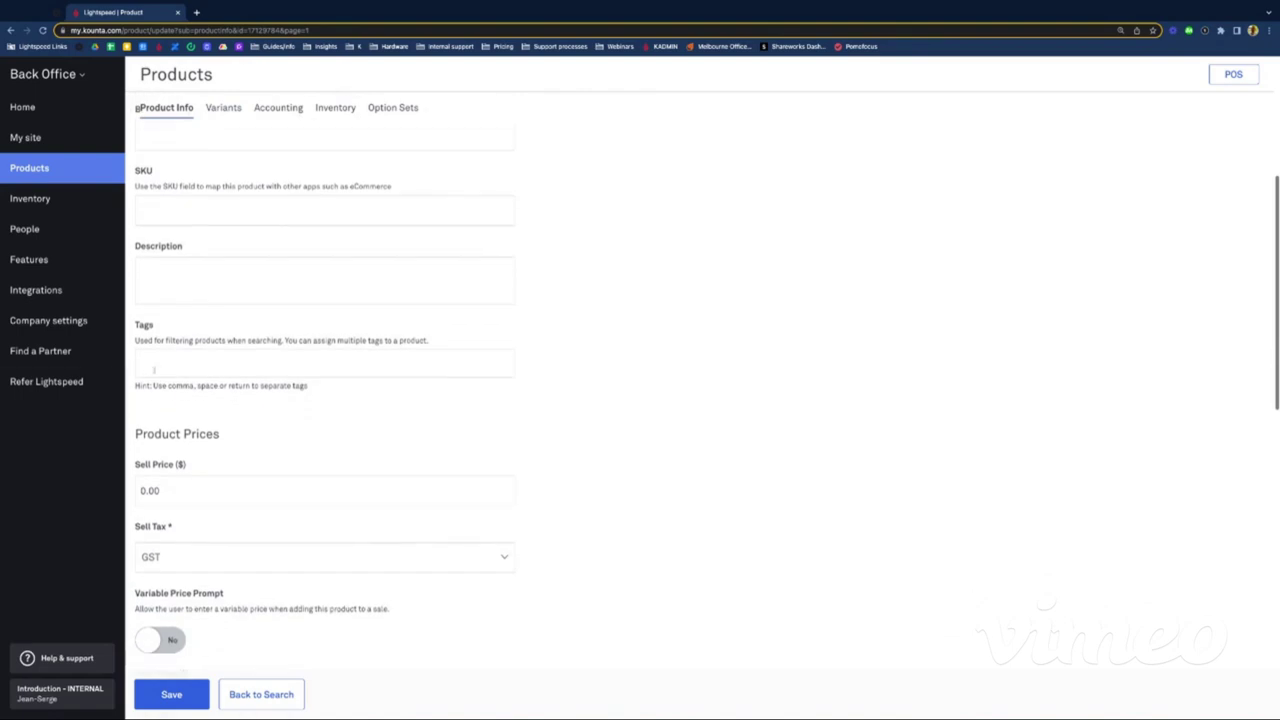
pyautogui.click(159, 365)
pyautogui.write('spiritstoc')
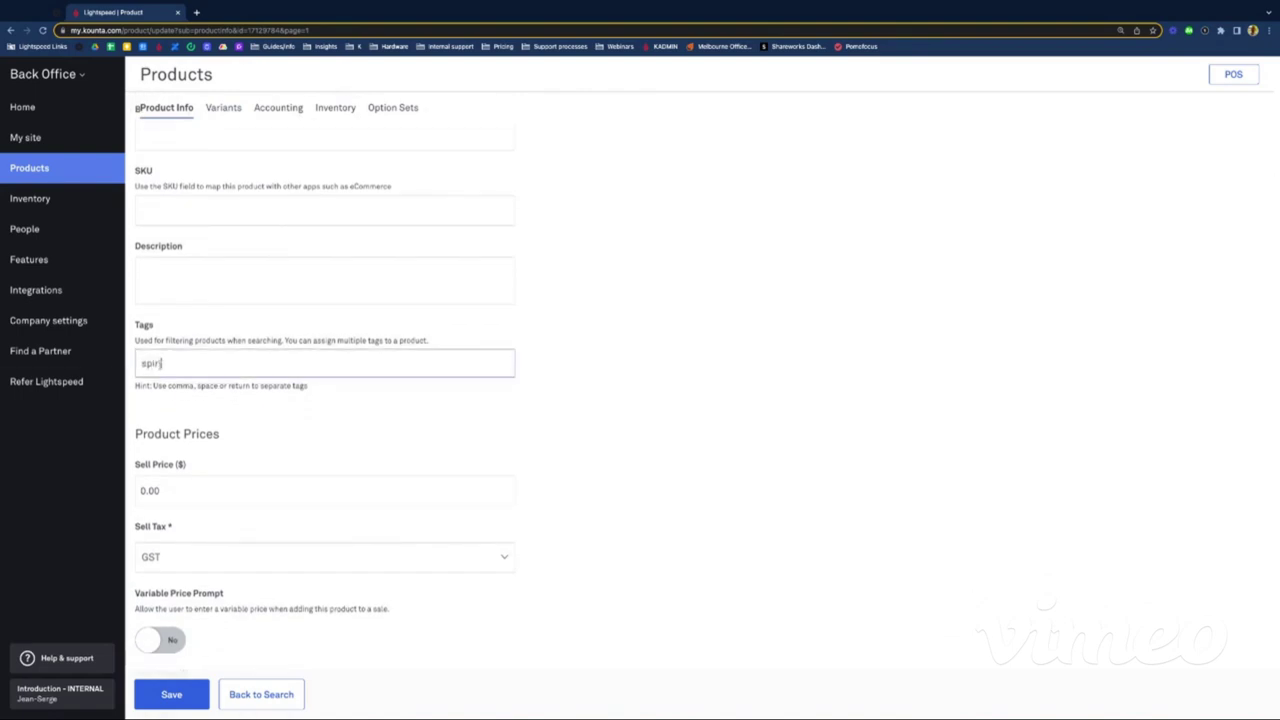
pyautogui.write('k')
pyautogui.press('Return')
pyautogui.click(168, 705)
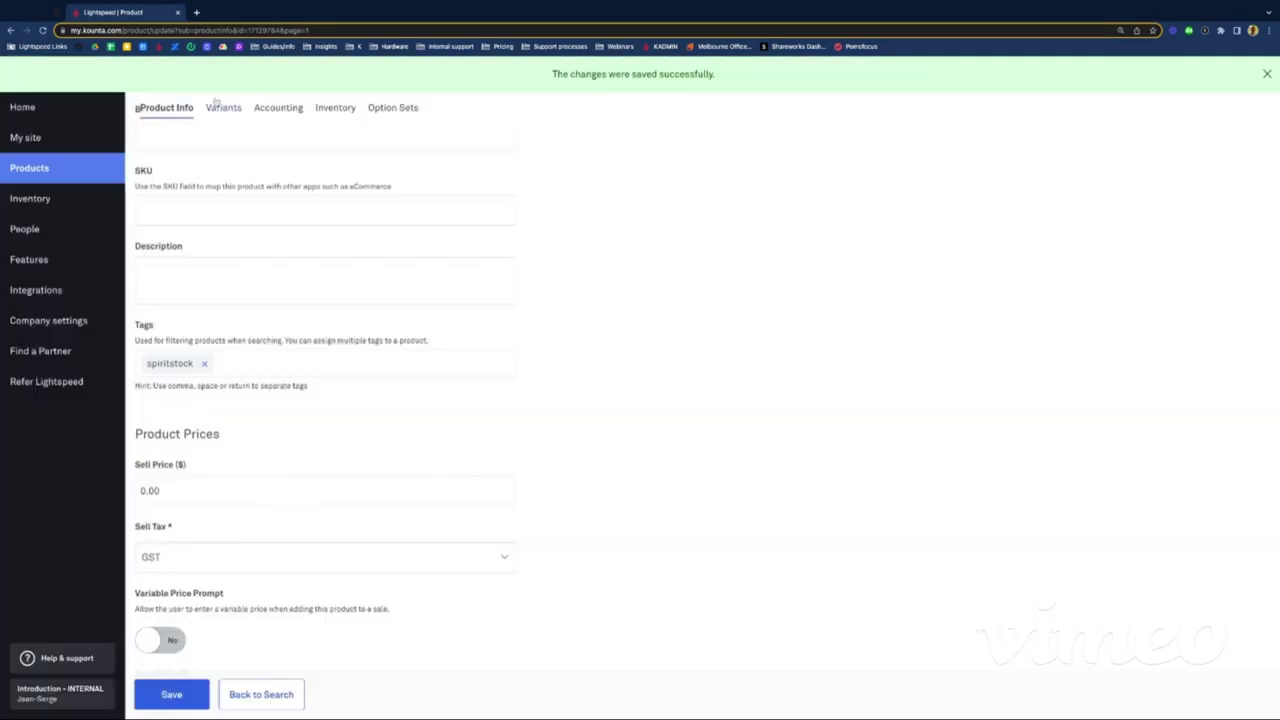
# Step: Review the saved product's Accounting and Inventory settings, then return to the Tanqueray search results
pyautogui.click(276, 110)
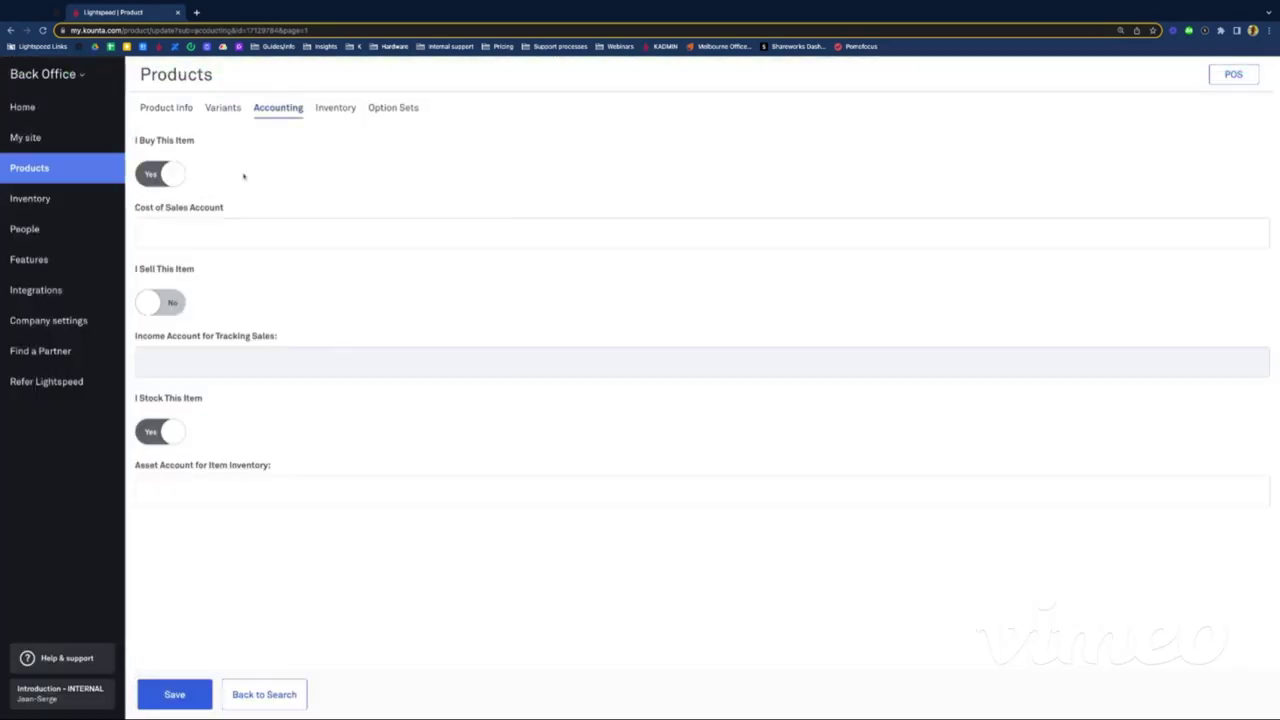
pyautogui.moveTo(150, 140); pyautogui.dragTo(188, 140)
pyautogui.click(208, 182)
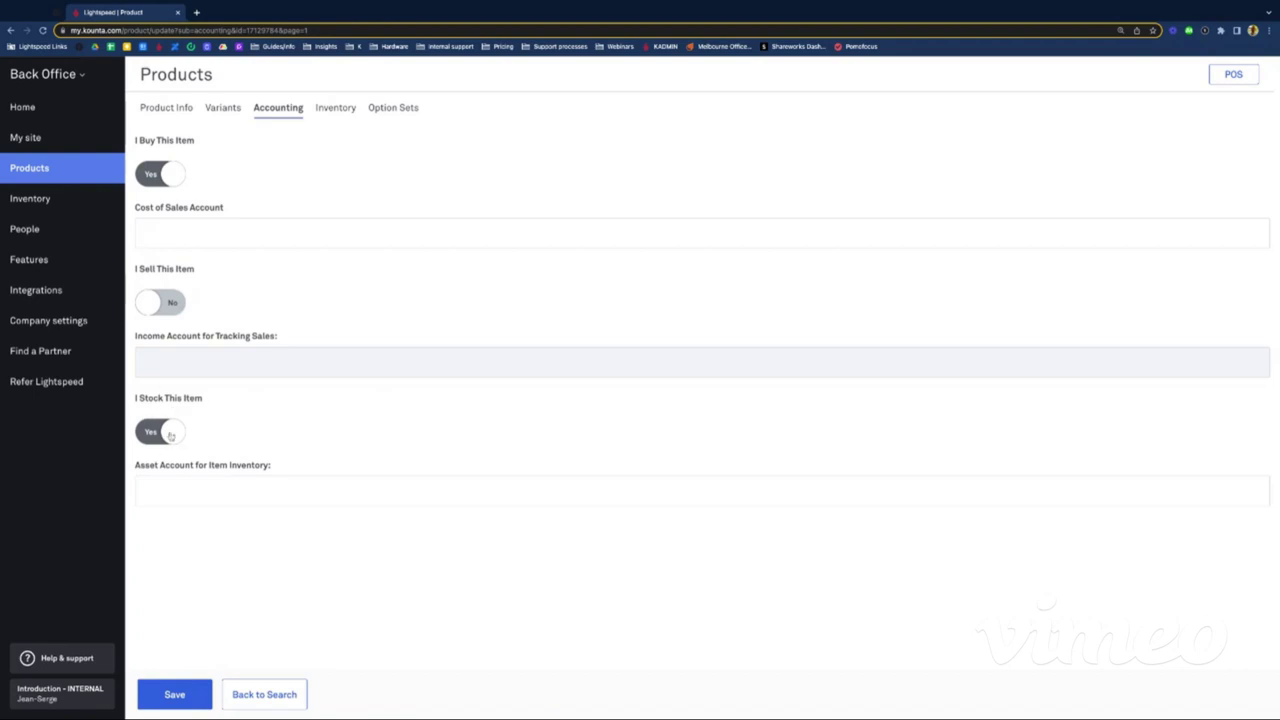
pyautogui.click(325, 110)
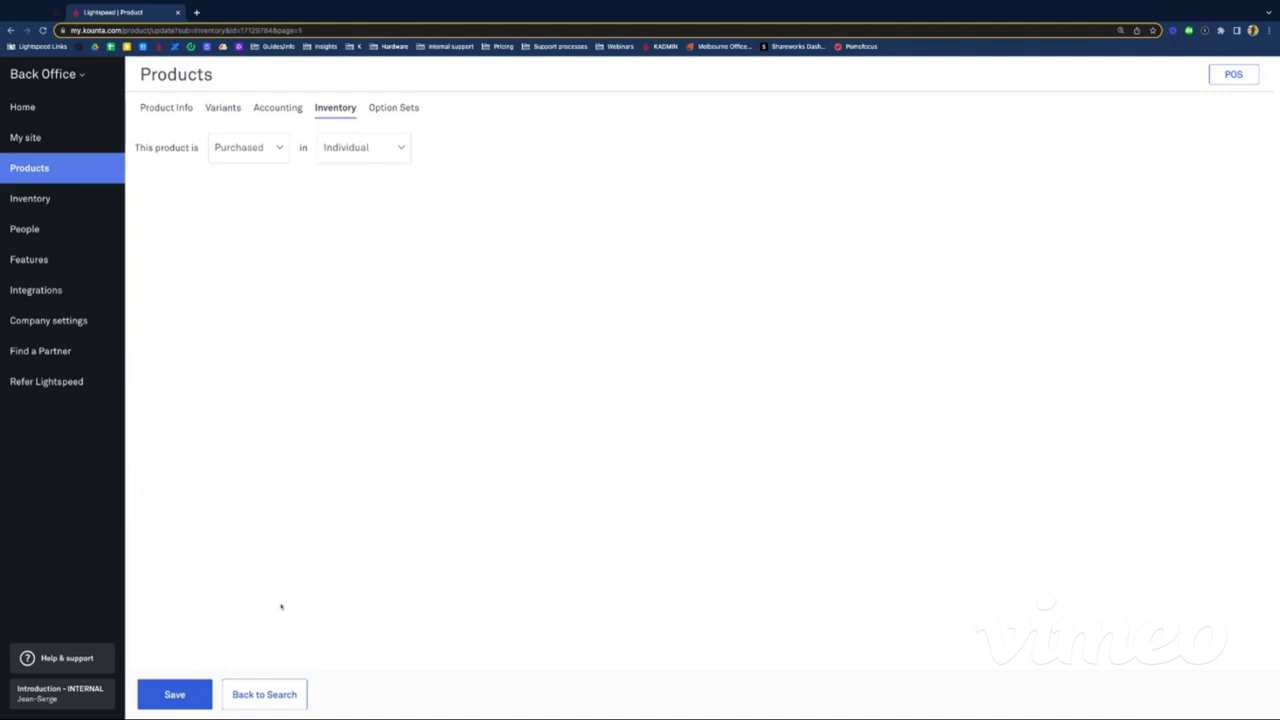
pyautogui.click(273, 700)
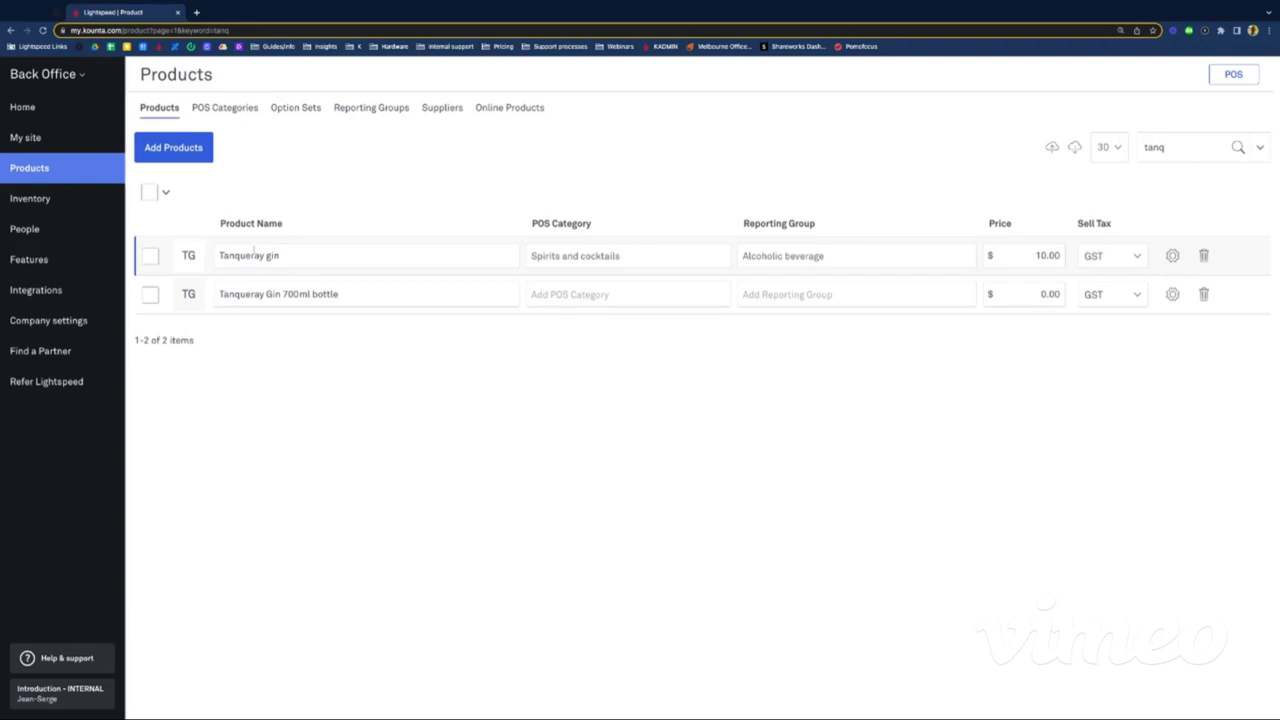
# Step: Open Tanqueray gin, look through its Product Info, and view its Accounting settings
pyautogui.click(1172, 256)
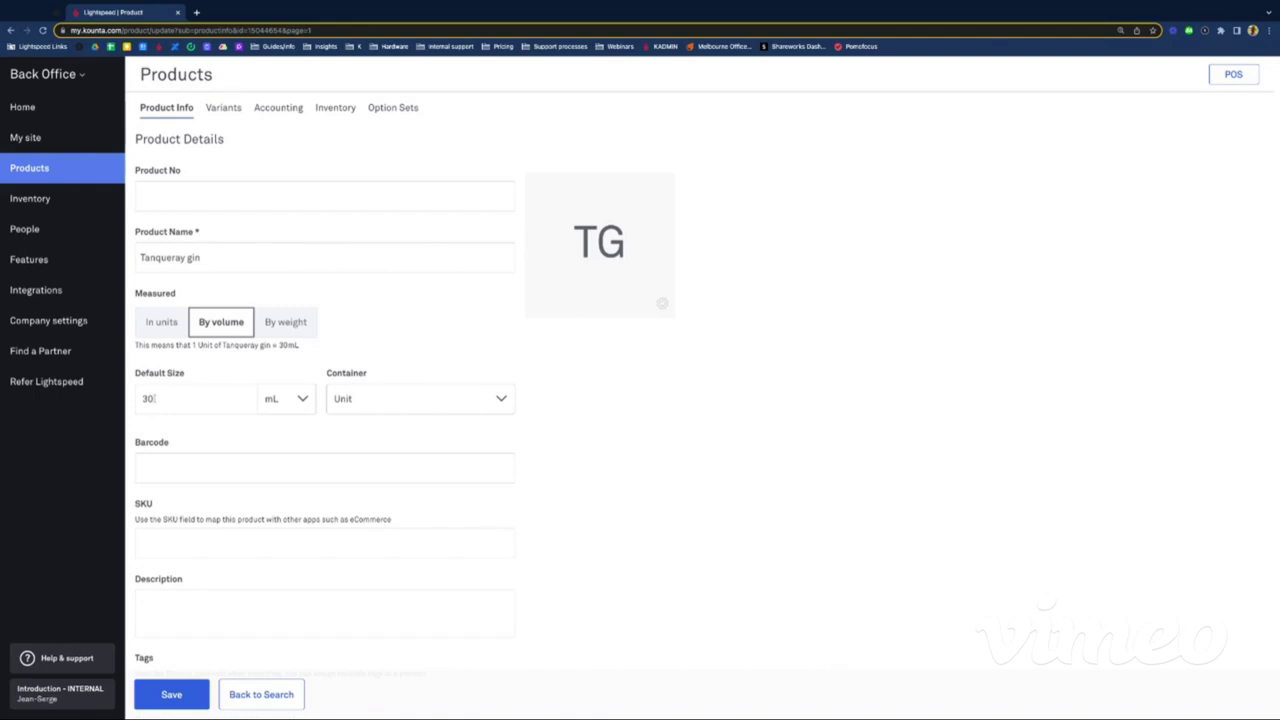
pyautogui.scroll(-1, 155, 398)
pyautogui.scroll(1, 160, 400)
pyautogui.scroll(-2, 196, 413)
pyautogui.scroll(-5, 268, 432)
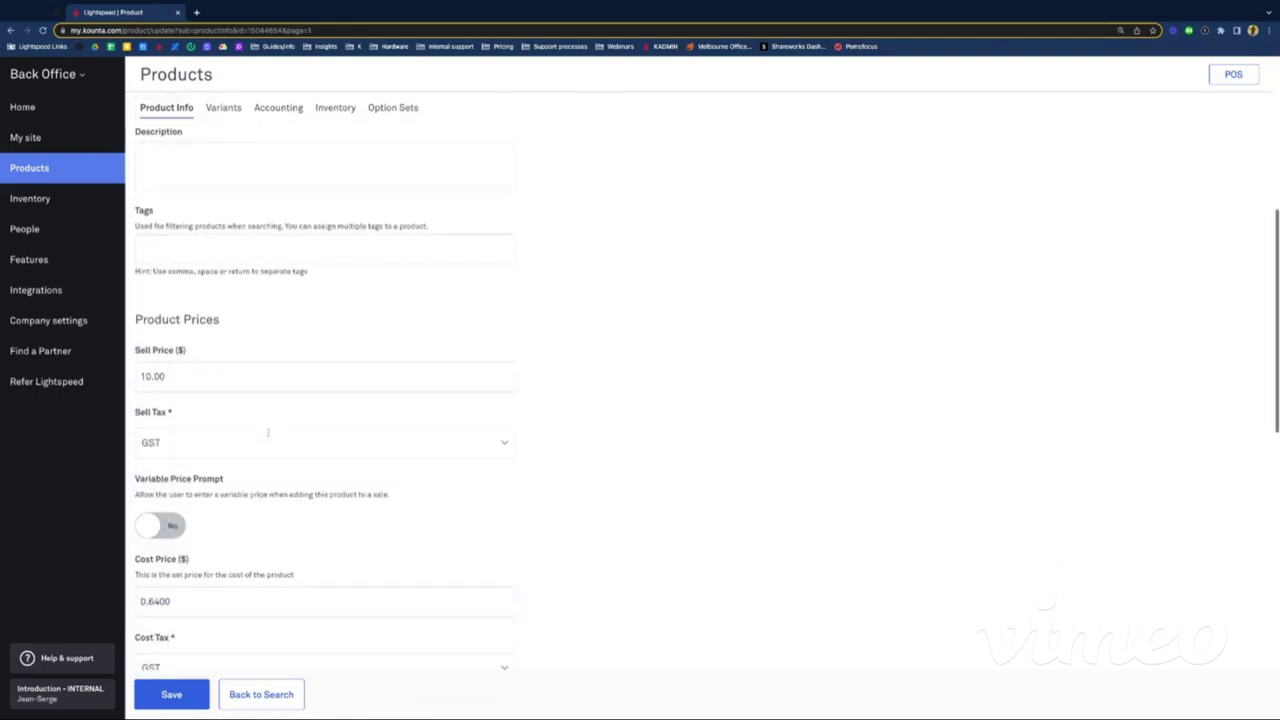
pyautogui.scroll(-1, 239, 488)
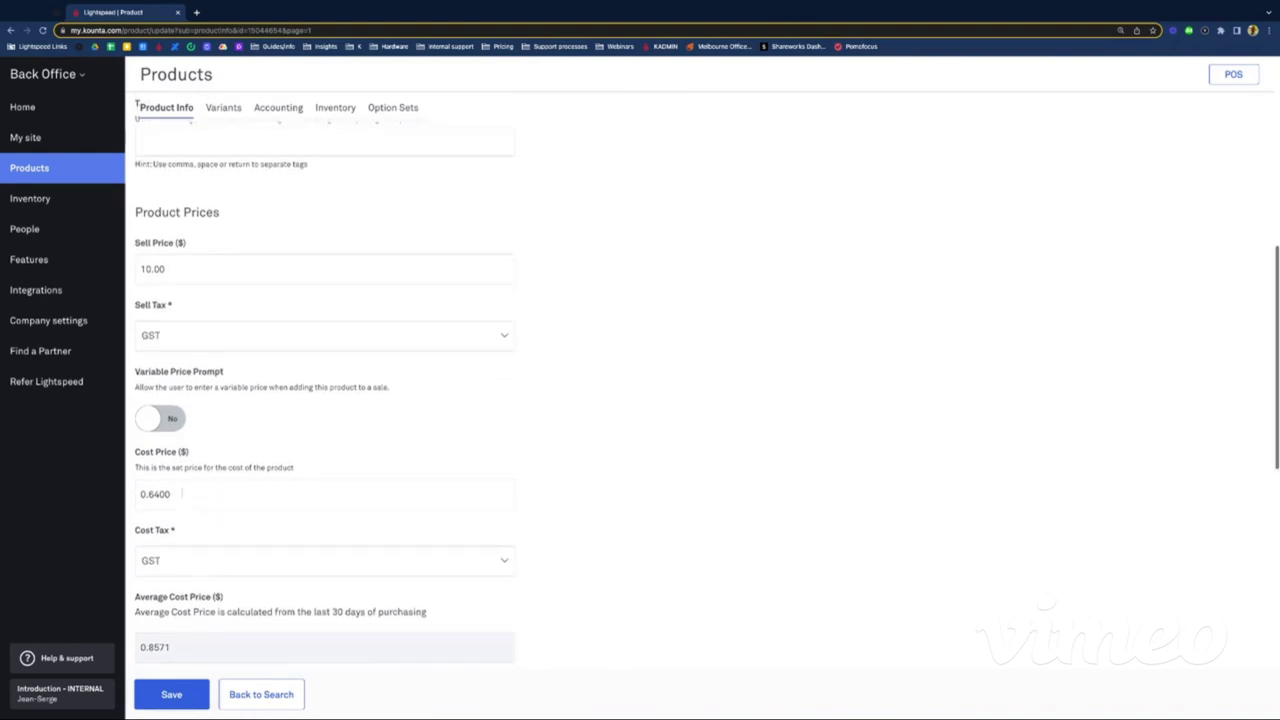
pyautogui.scroll(-1, 250, 487)
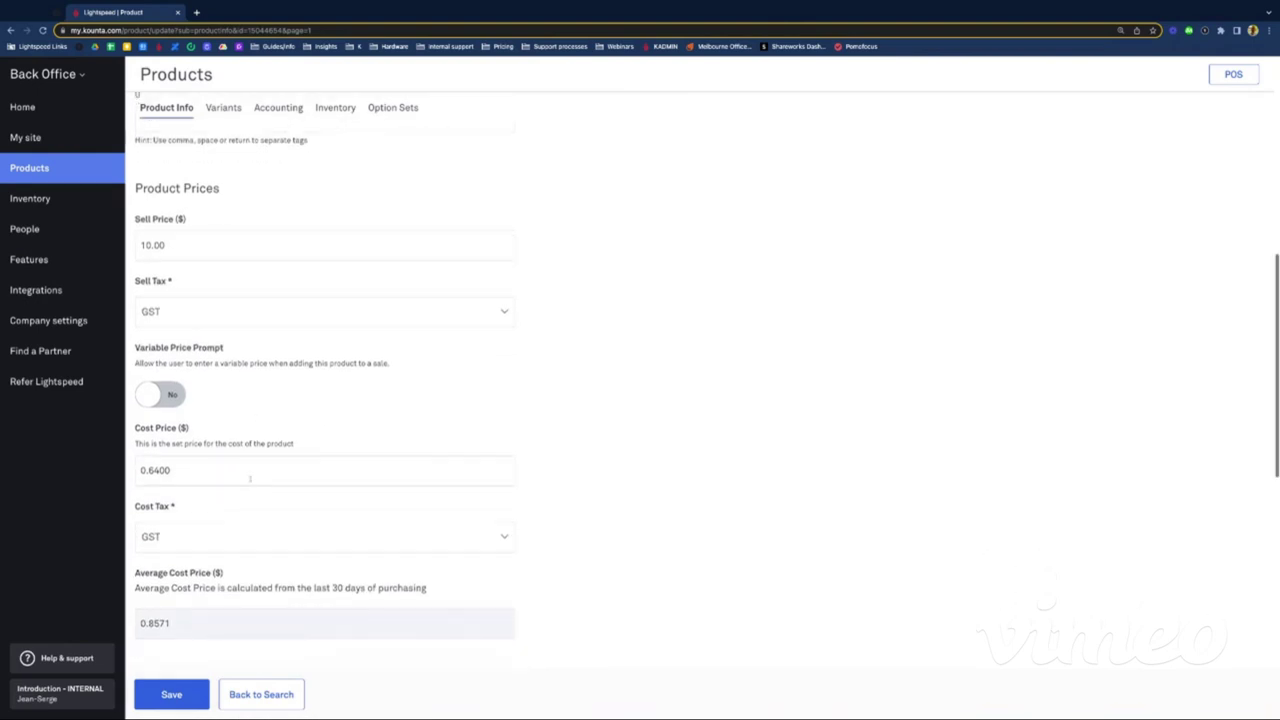
pyautogui.scroll(6, 286, 543)
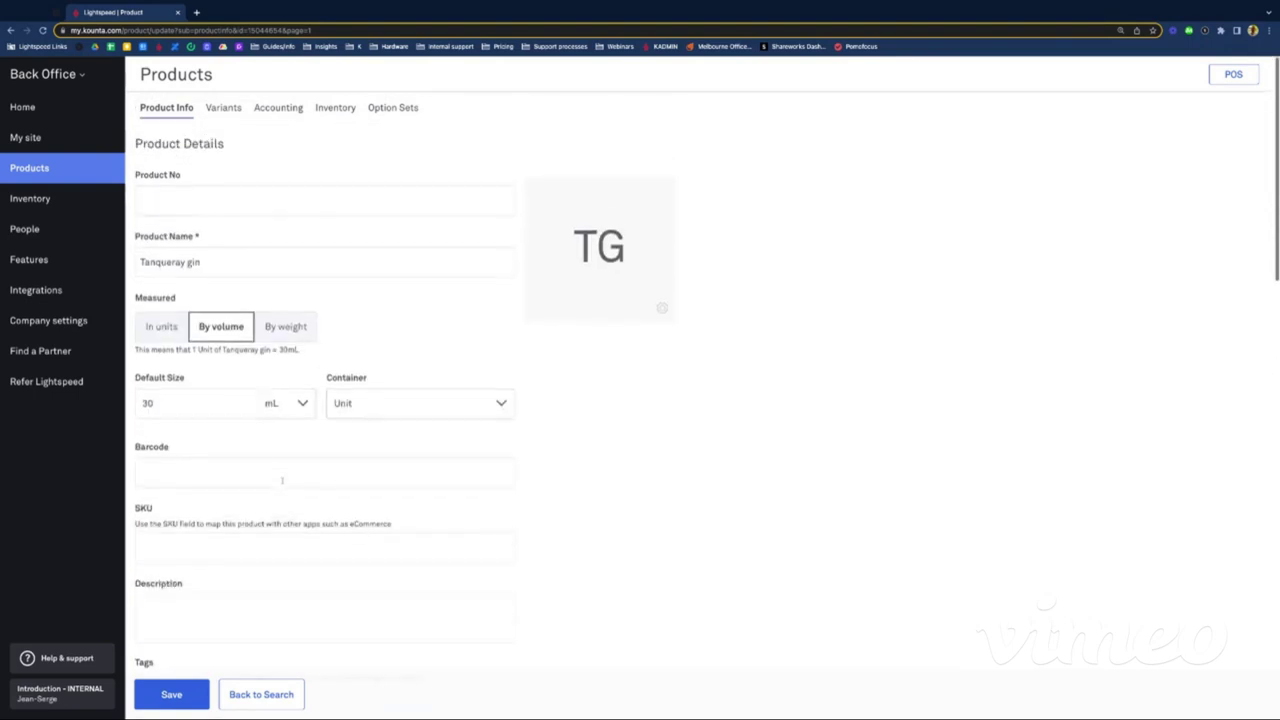
pyautogui.click(272, 110)
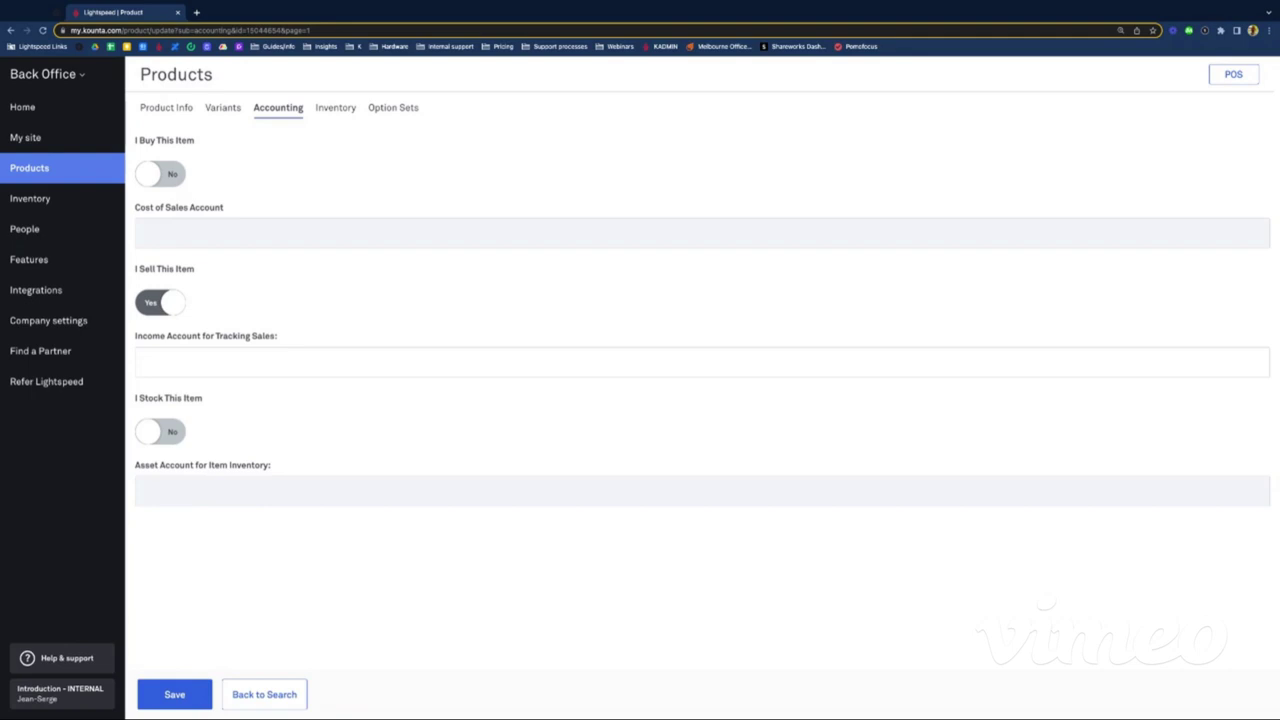
# Step: Compare Tanqueray gin's Inventory, Product Info and Accounting settings in turn
pyautogui.click(345, 109)
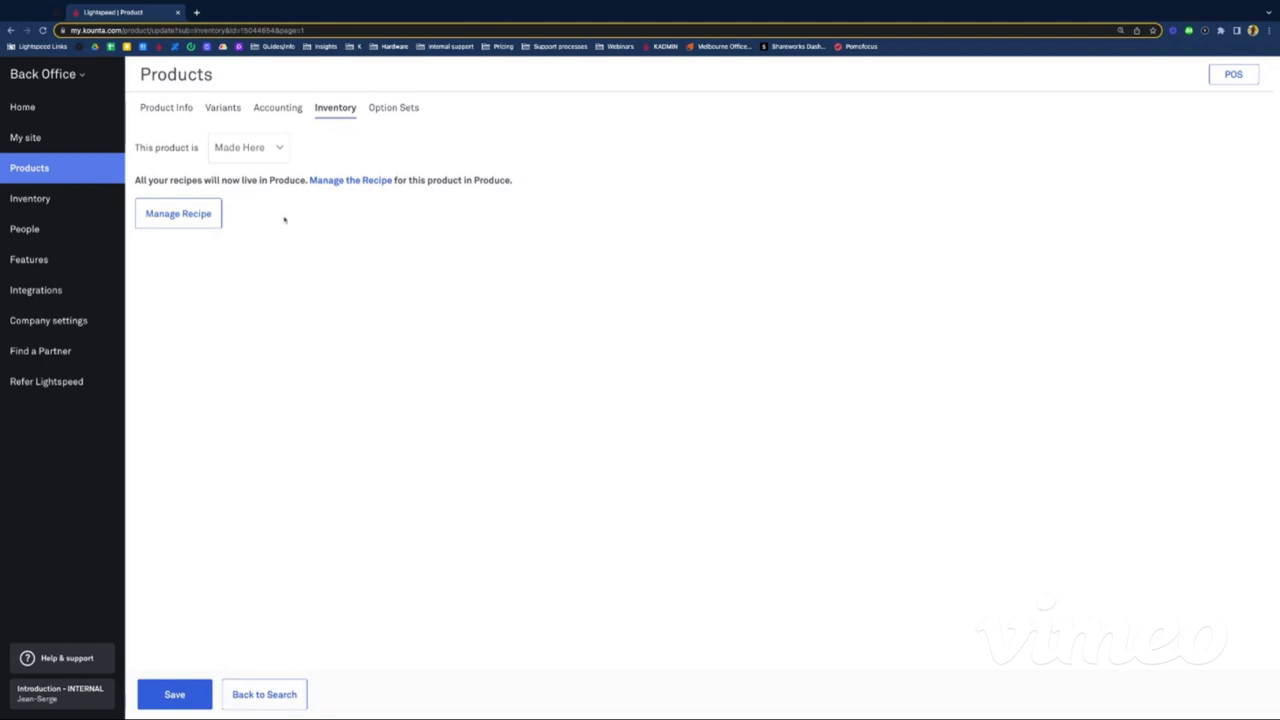
pyautogui.click(155, 107)
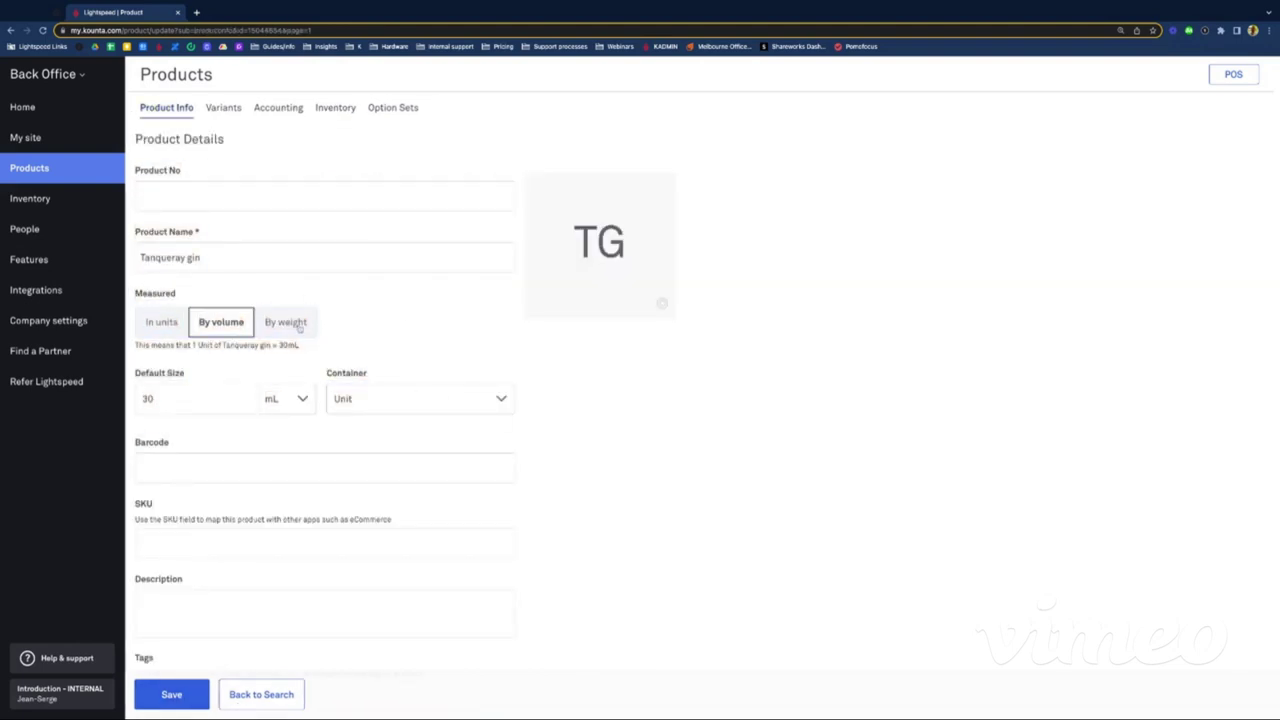
pyautogui.click(270, 109)
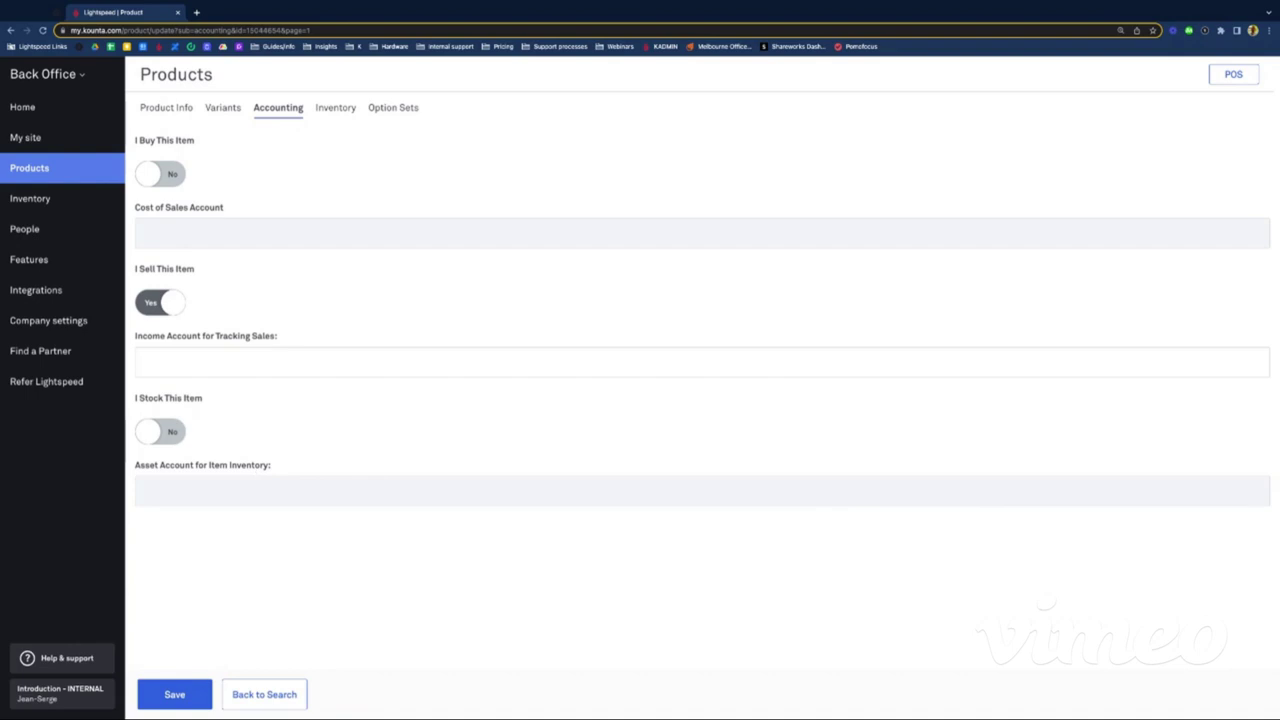
pyautogui.click(326, 113)
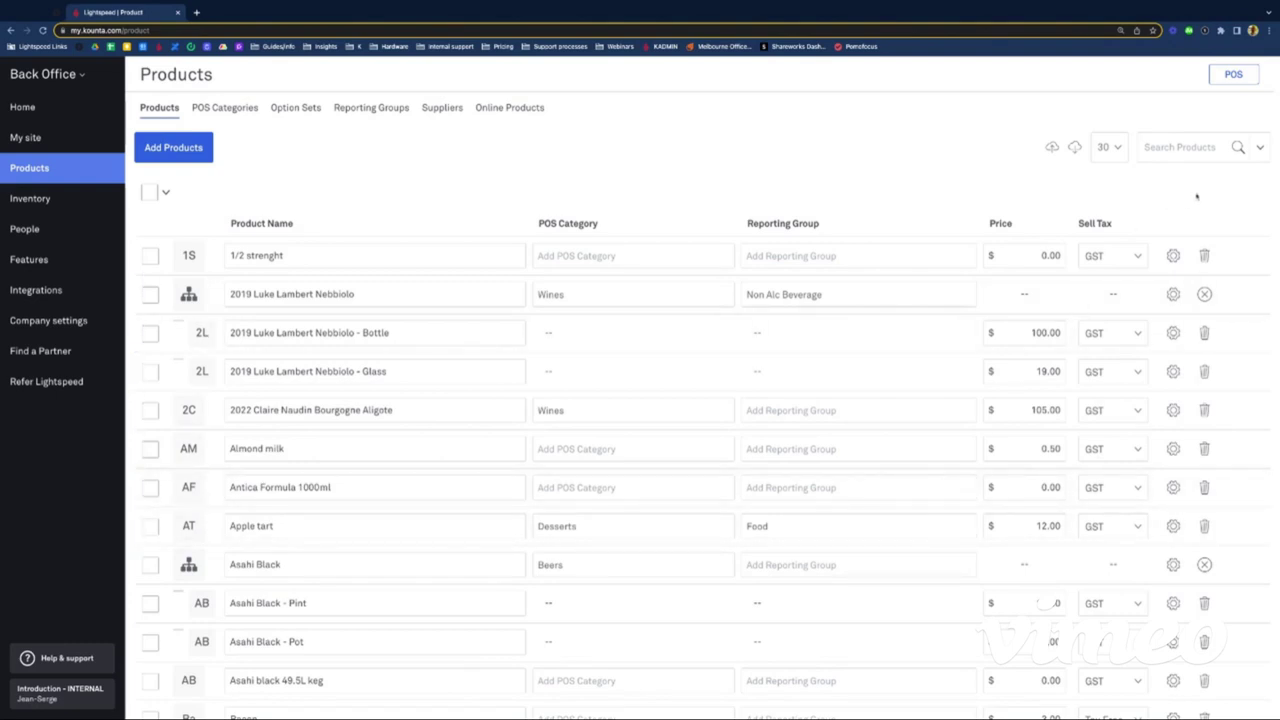
# Step: Filter products by the Wines, Wines by the bottle and Wines by the glass categories, showing 16 items
pyautogui.click(1260, 148)
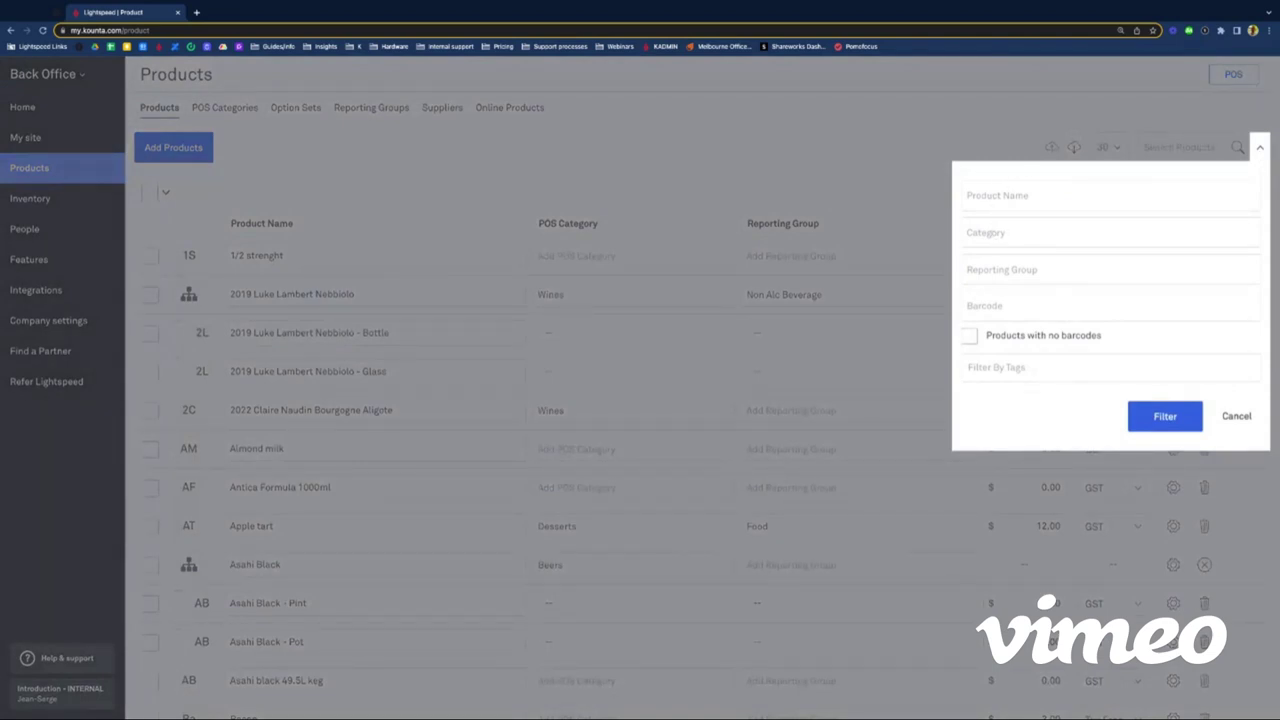
pyautogui.click(1050, 232)
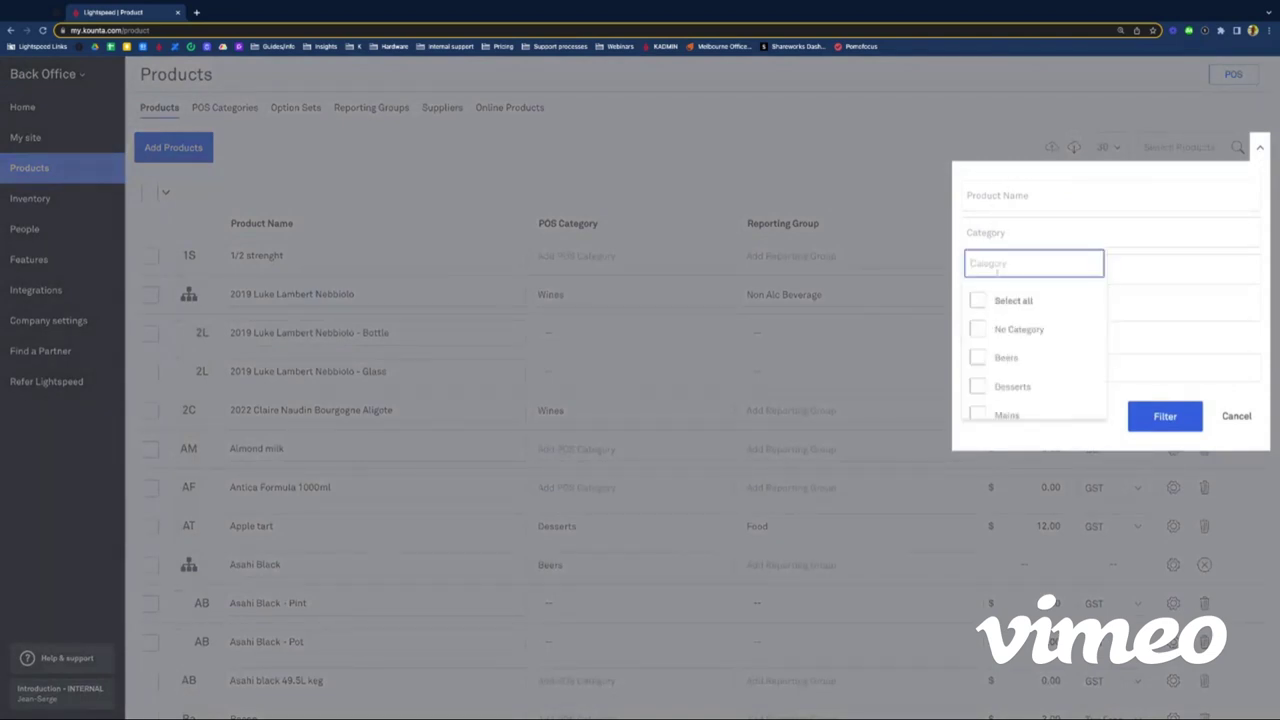
pyautogui.scroll(-5, 1000, 305)
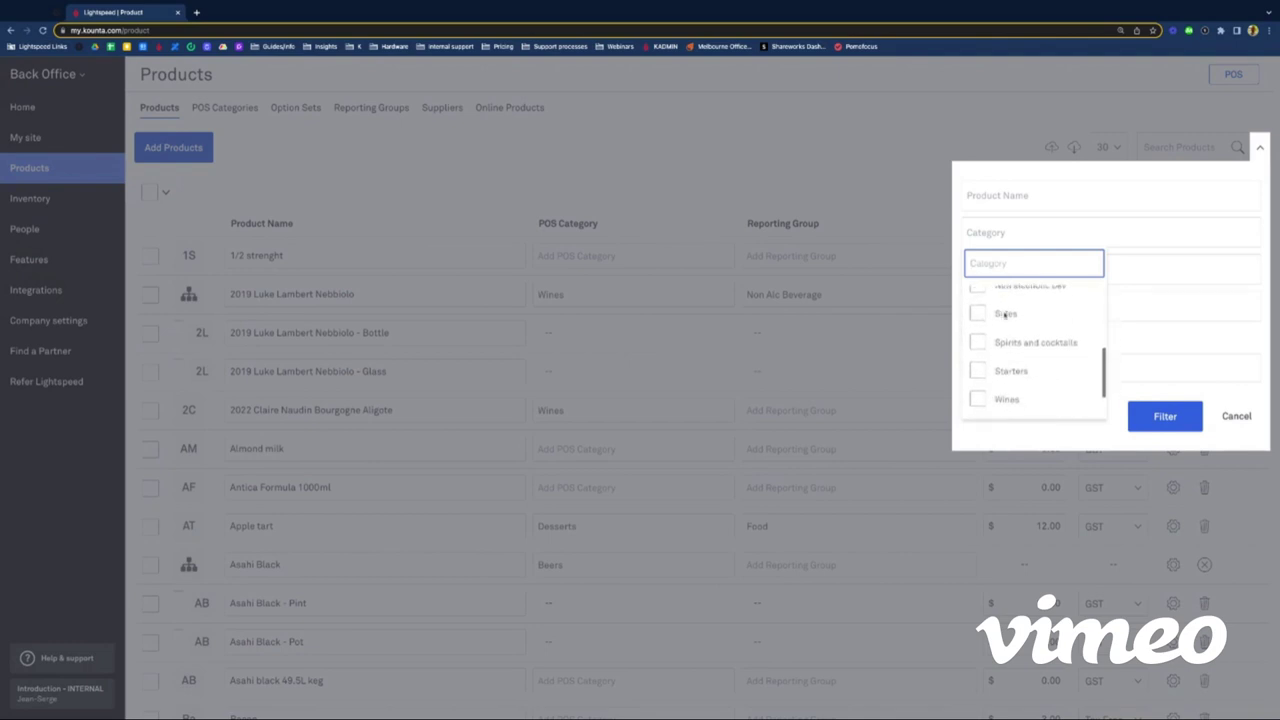
pyautogui.scroll(-2, 1005, 315)
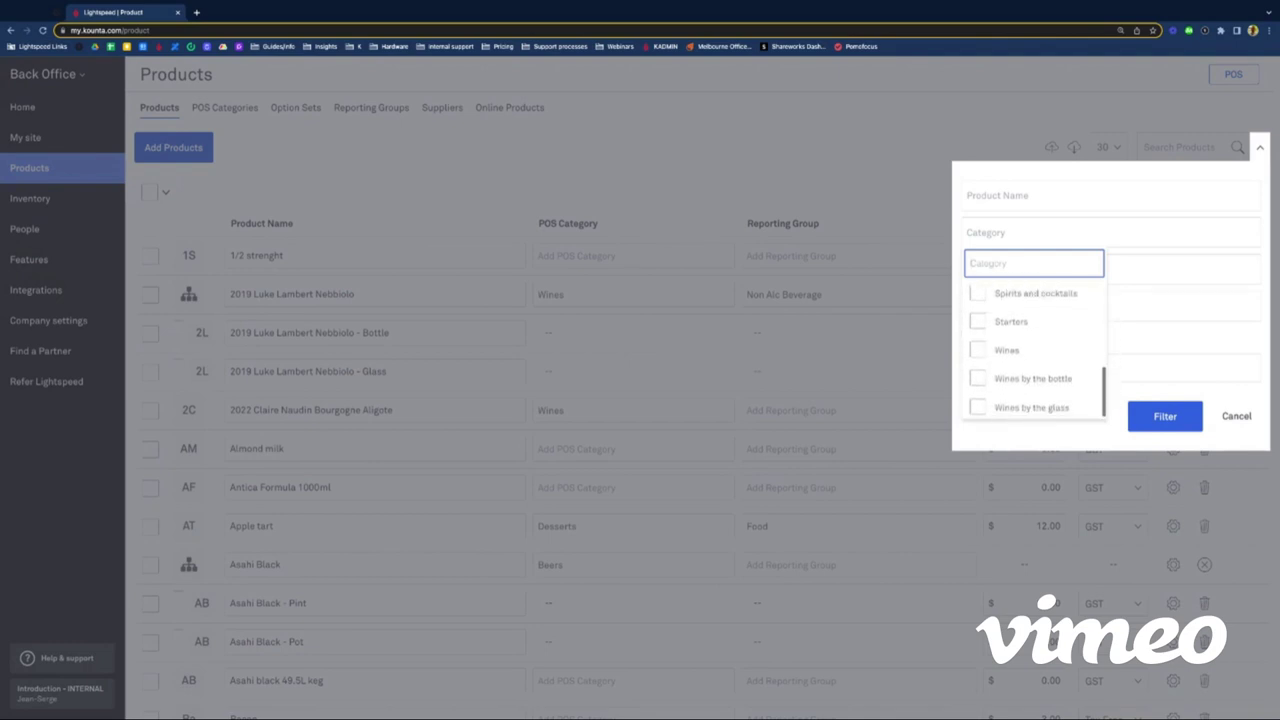
pyautogui.click(977, 348)
pyautogui.click(977, 376)
pyautogui.click(977, 404)
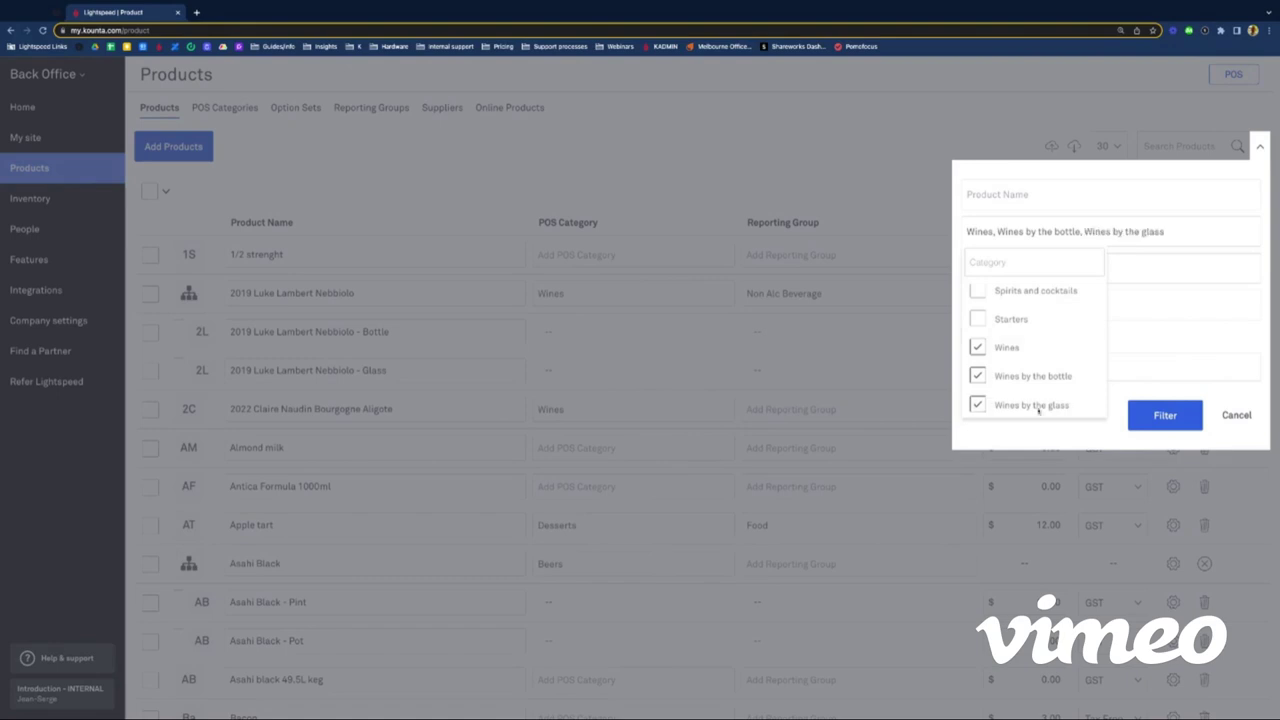
pyautogui.click(1165, 420)
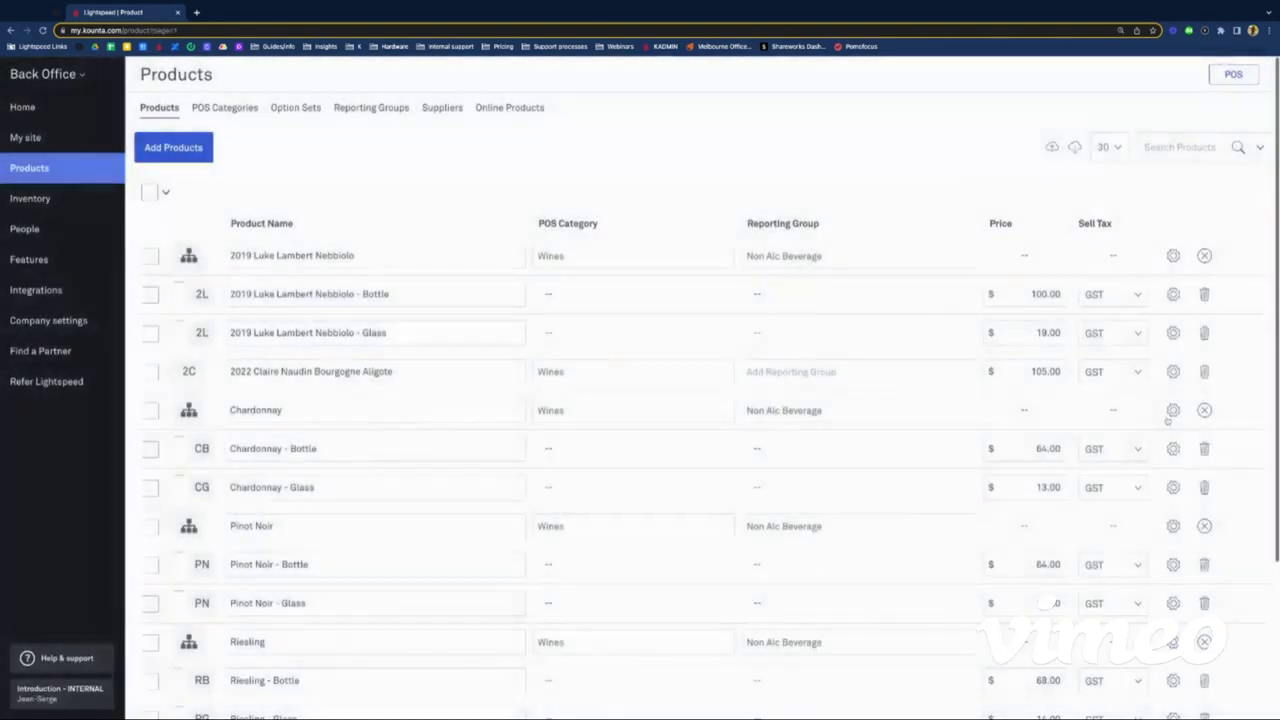
pyautogui.scroll(-3, 565, 450)
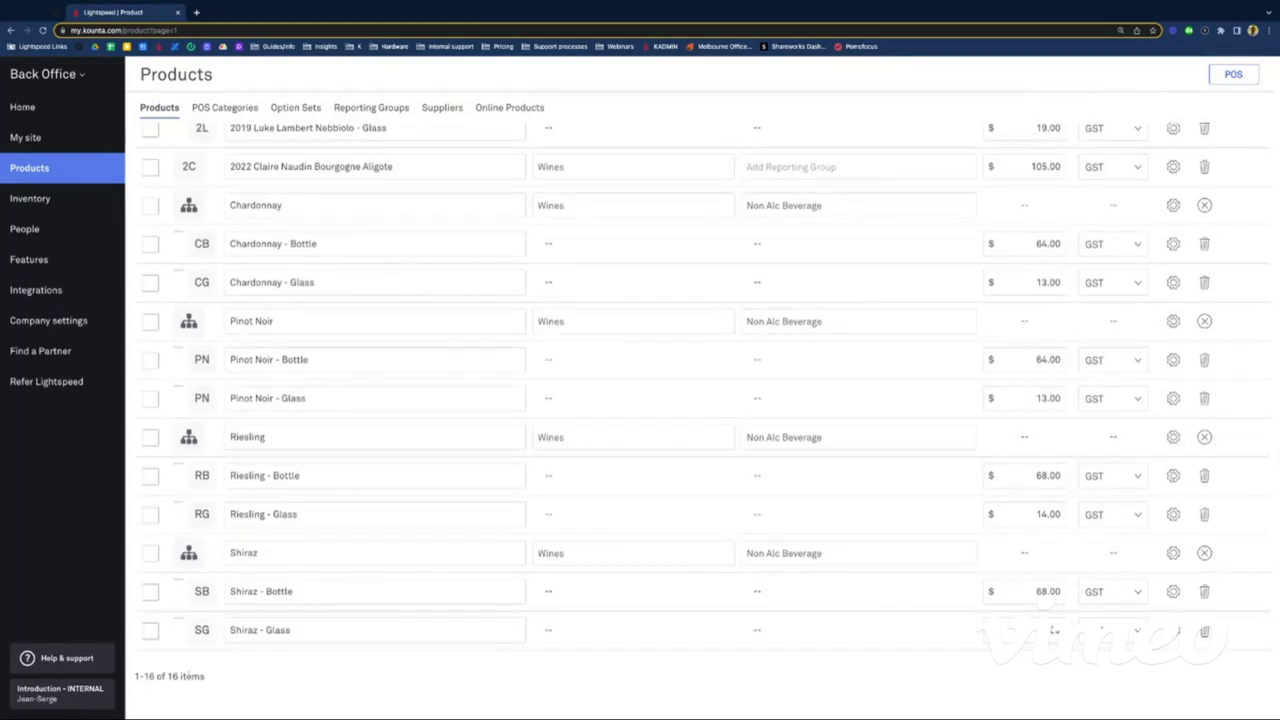
pyautogui.scroll(5, 548, 579)
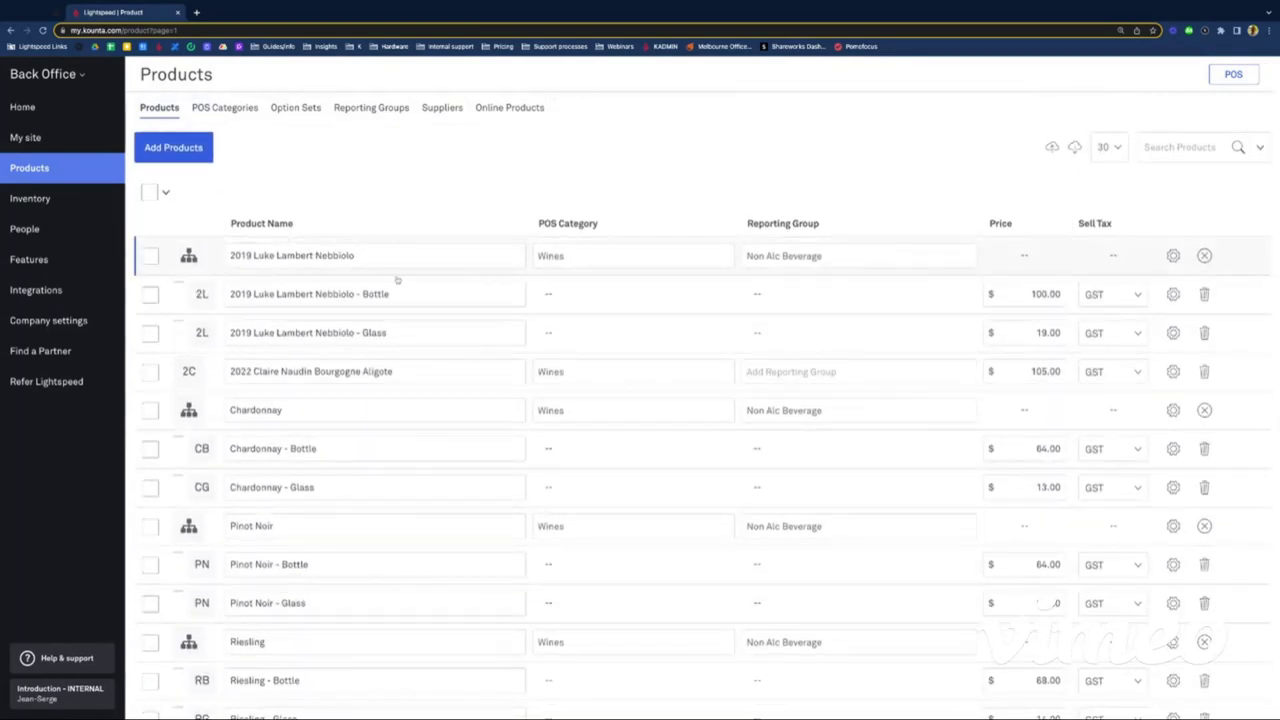
pyautogui.scroll(-1, 294, 491)
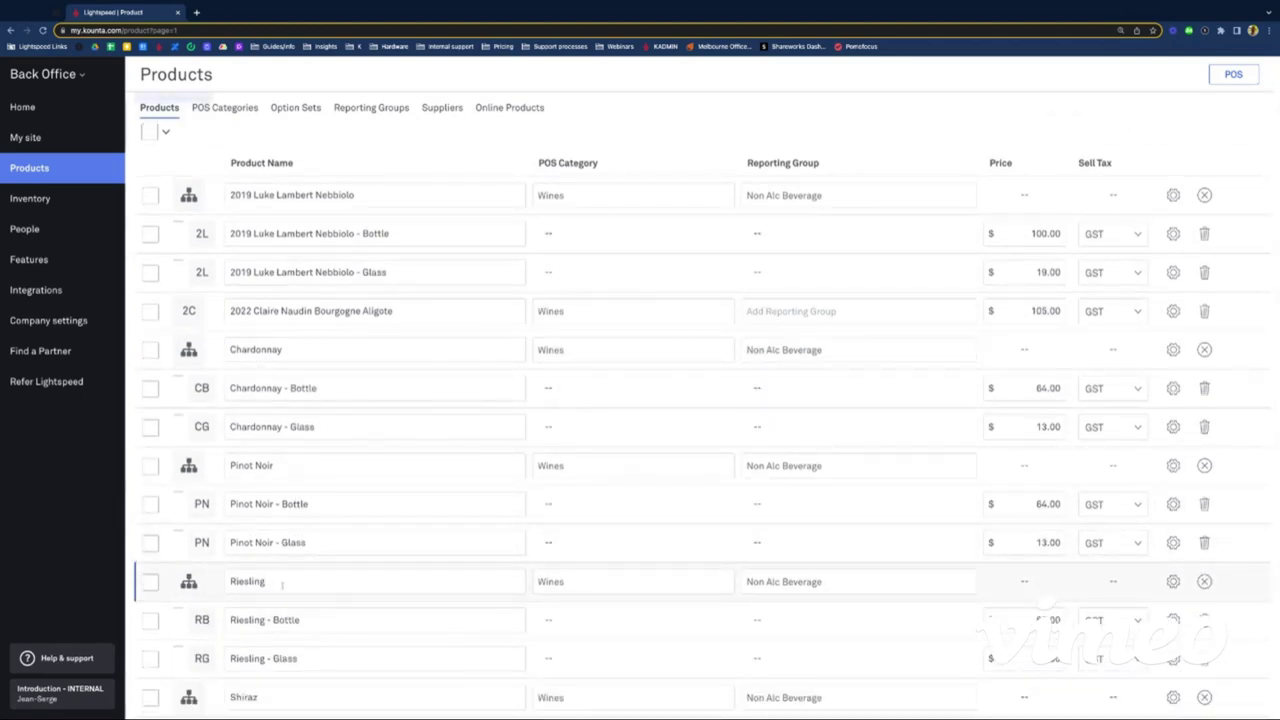
pyautogui.scroll(1, 285, 445)
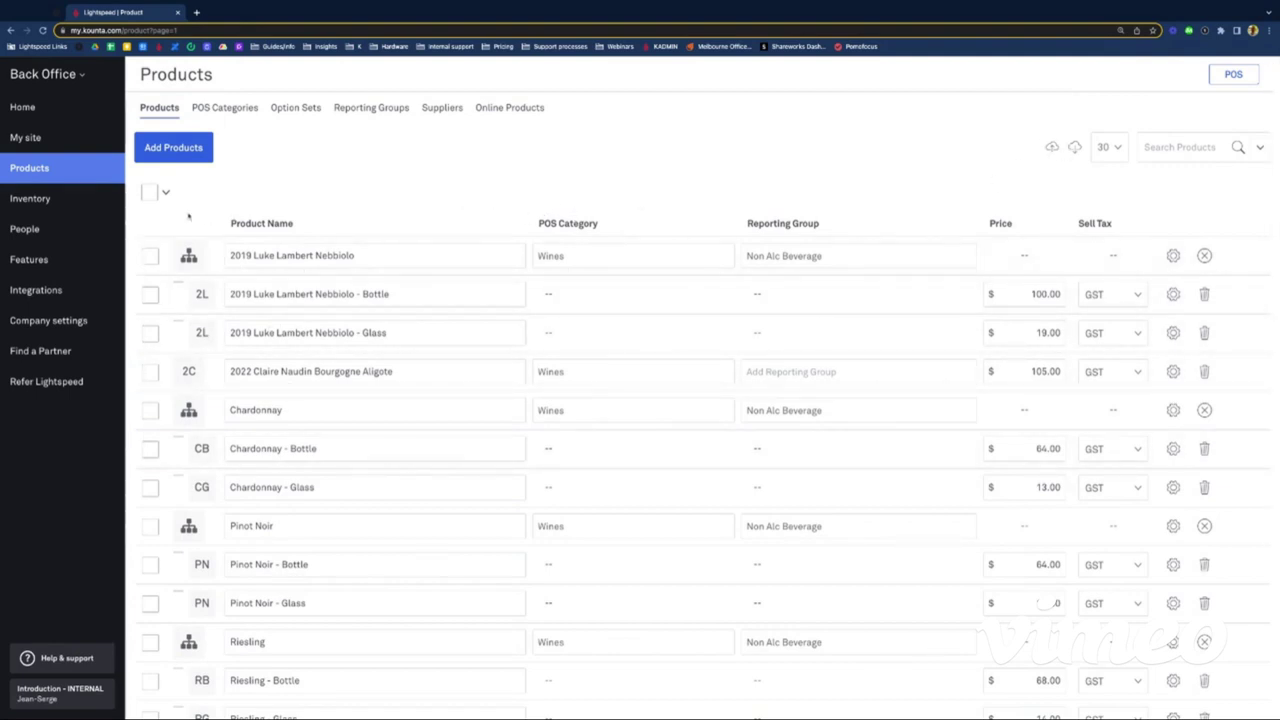
# Step: Select all 16 listed wine products and start a CSV export of them
pyautogui.click(151, 193)
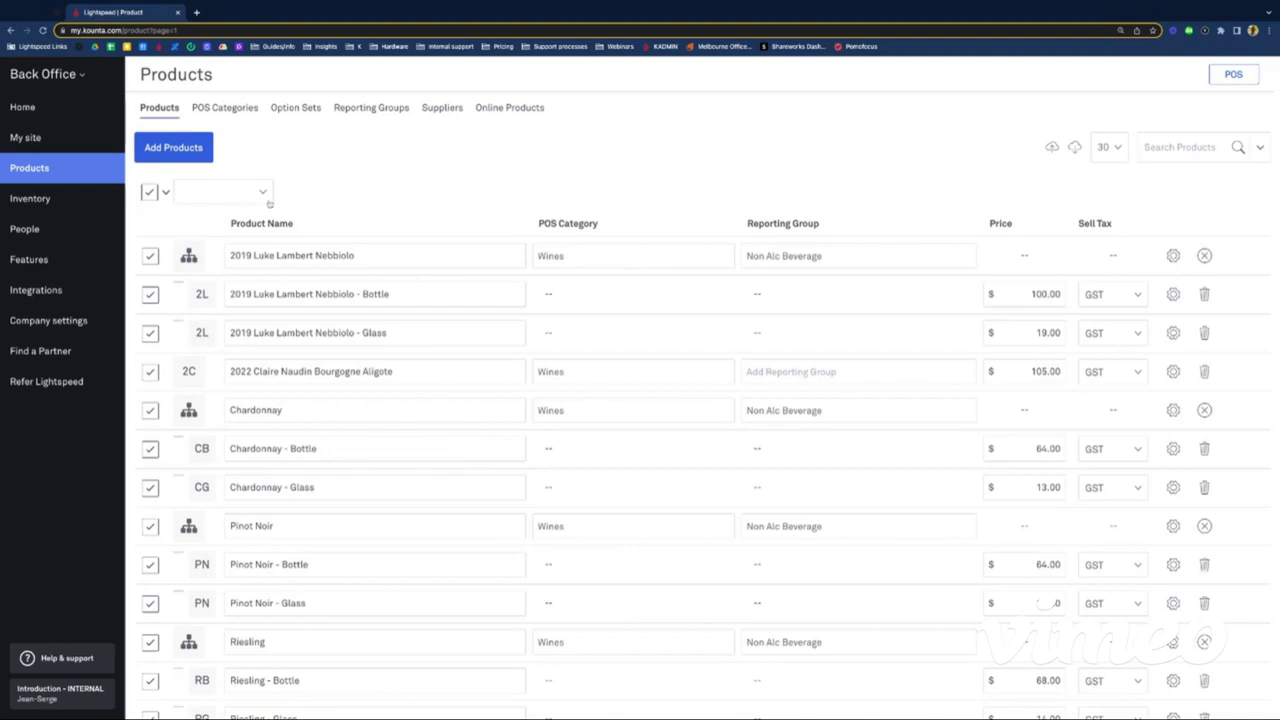
pyautogui.click(152, 195)
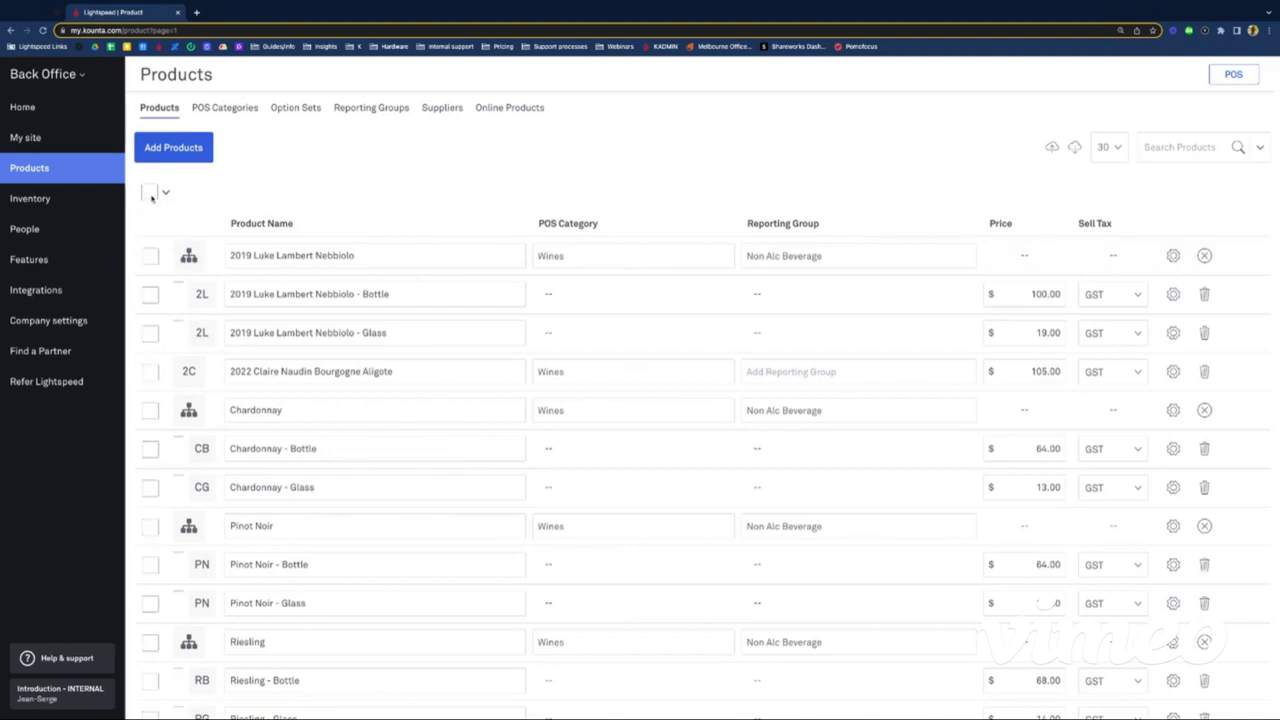
pyautogui.click(151, 194)
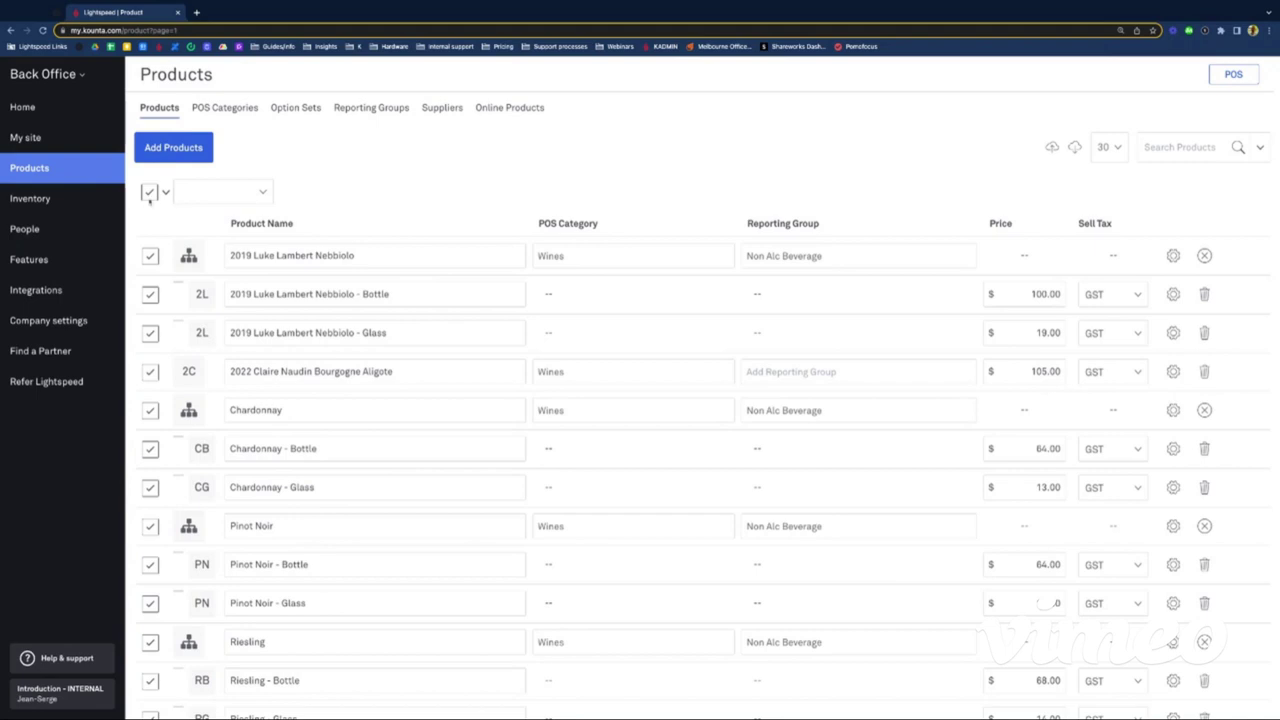
pyautogui.click(150, 192)
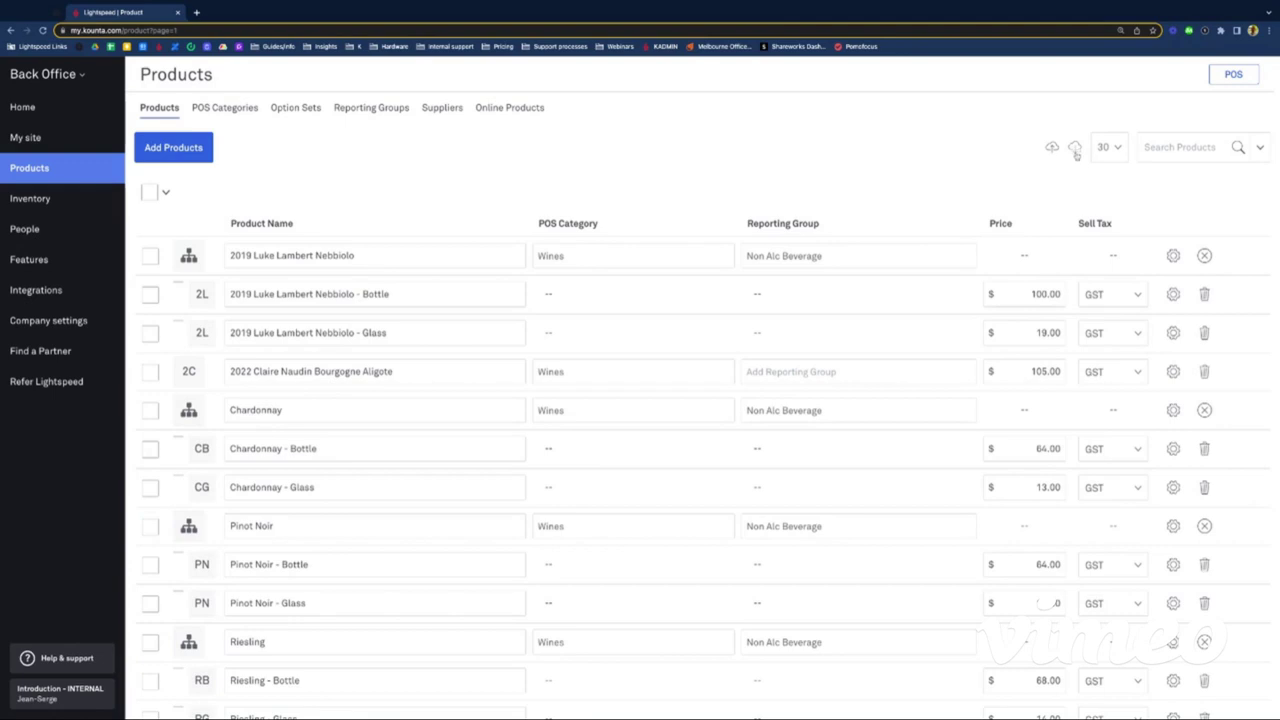
pyautogui.click(150, 192)
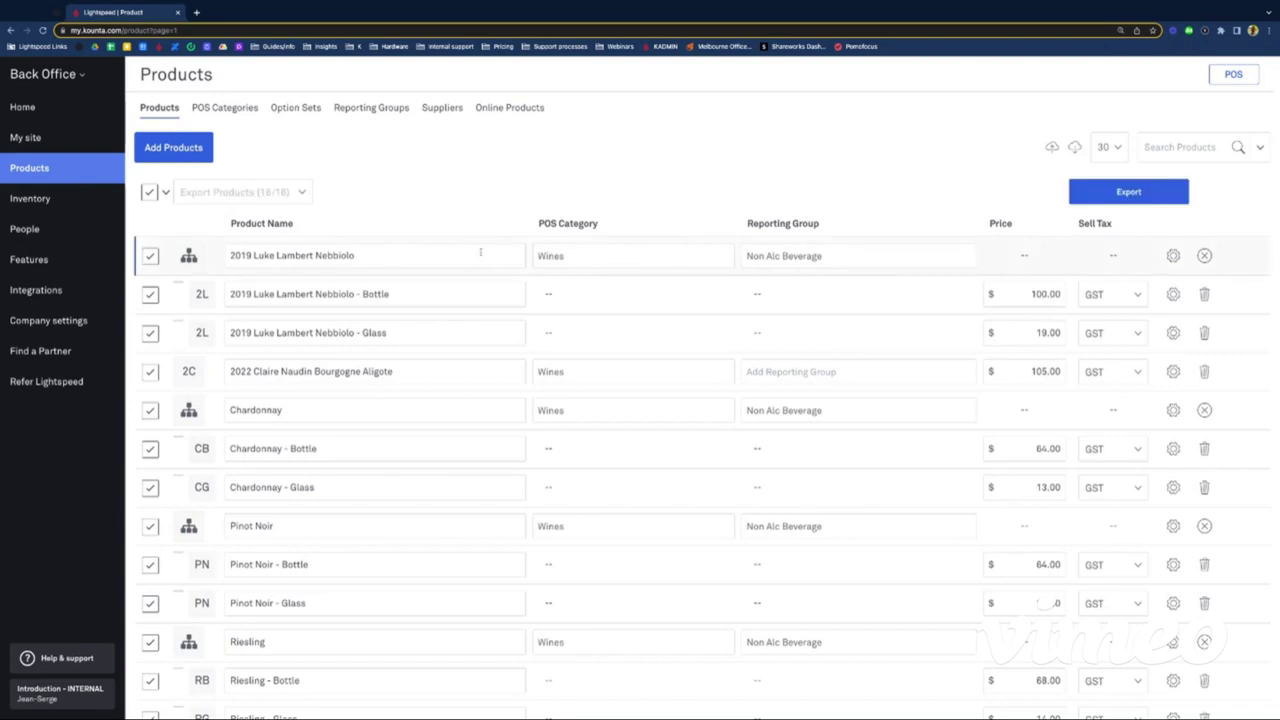
pyautogui.click(1116, 195)
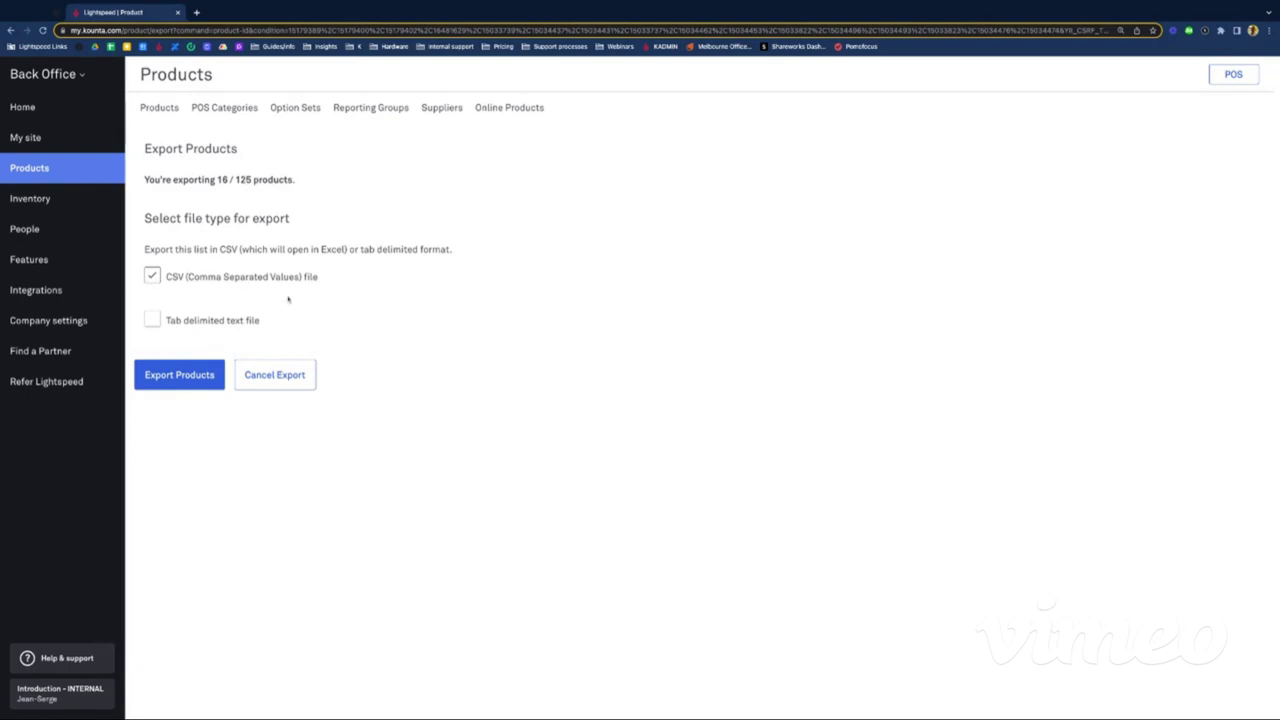
# Step: Export the 16 selected products and download the resulting CSV file
pyautogui.click(163, 381)
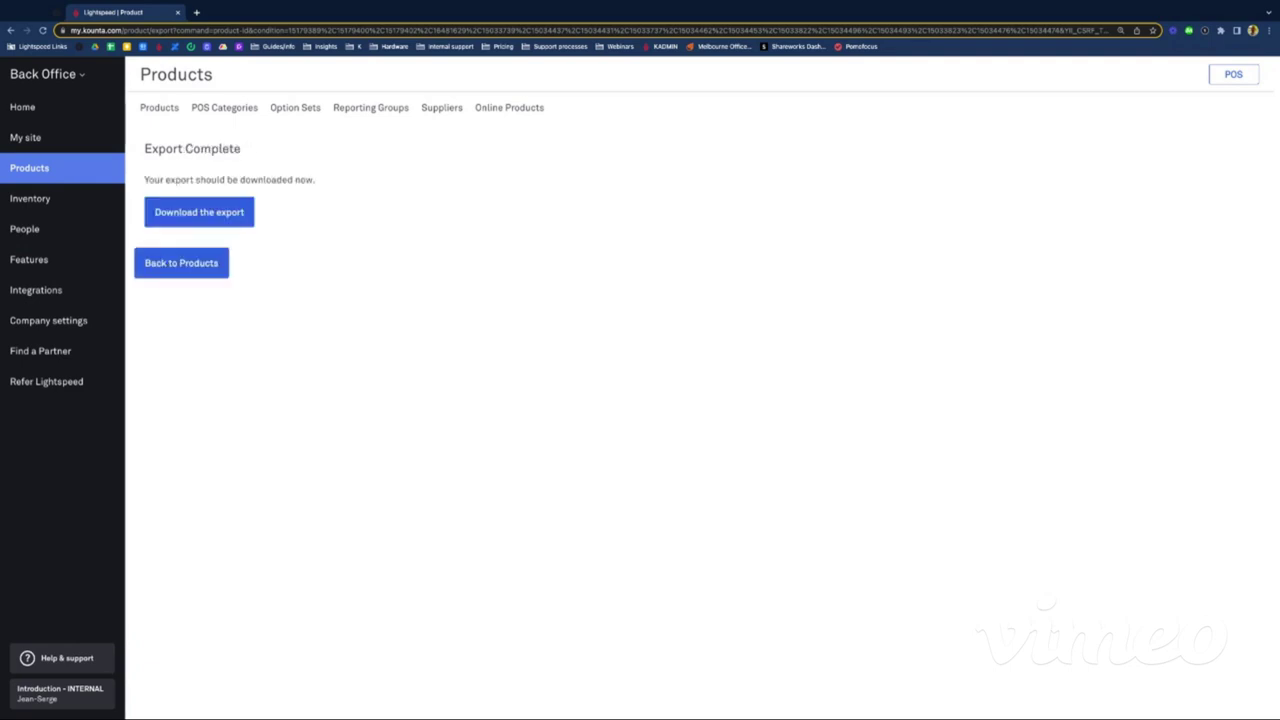
pyautogui.tripleClick(158, 143)
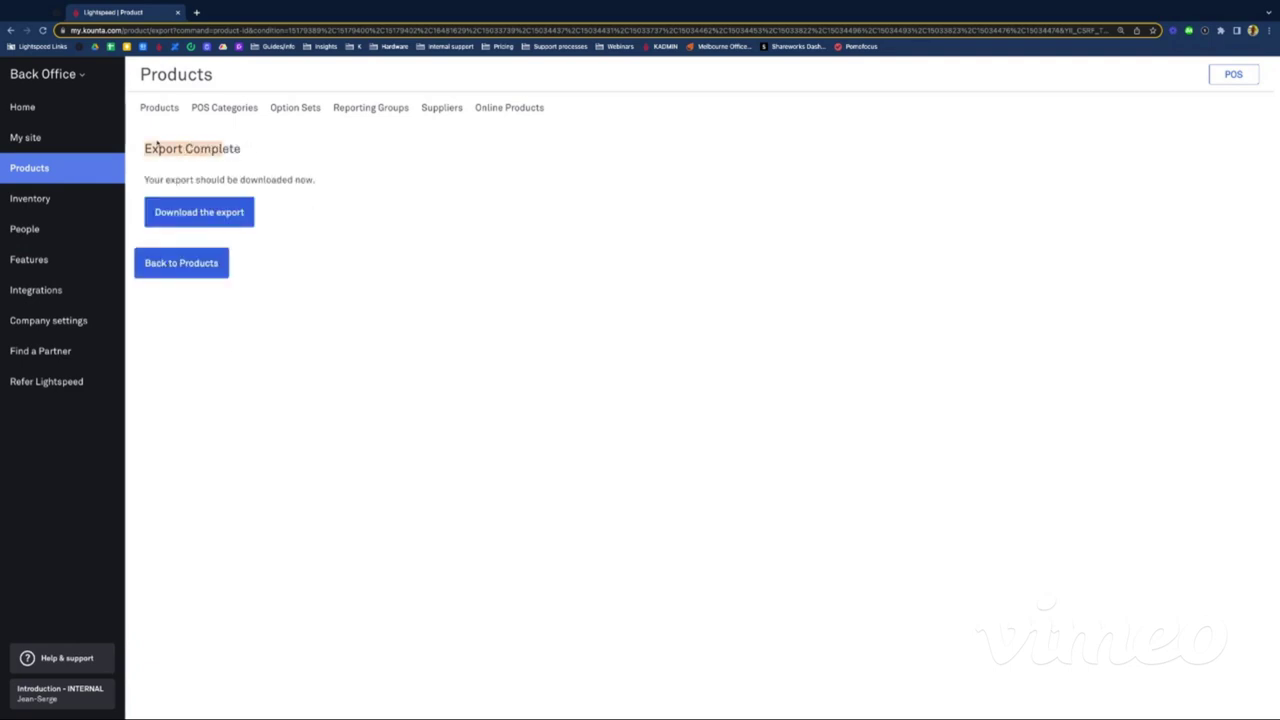
pyautogui.click(431, 209)
pyautogui.click(223, 213)
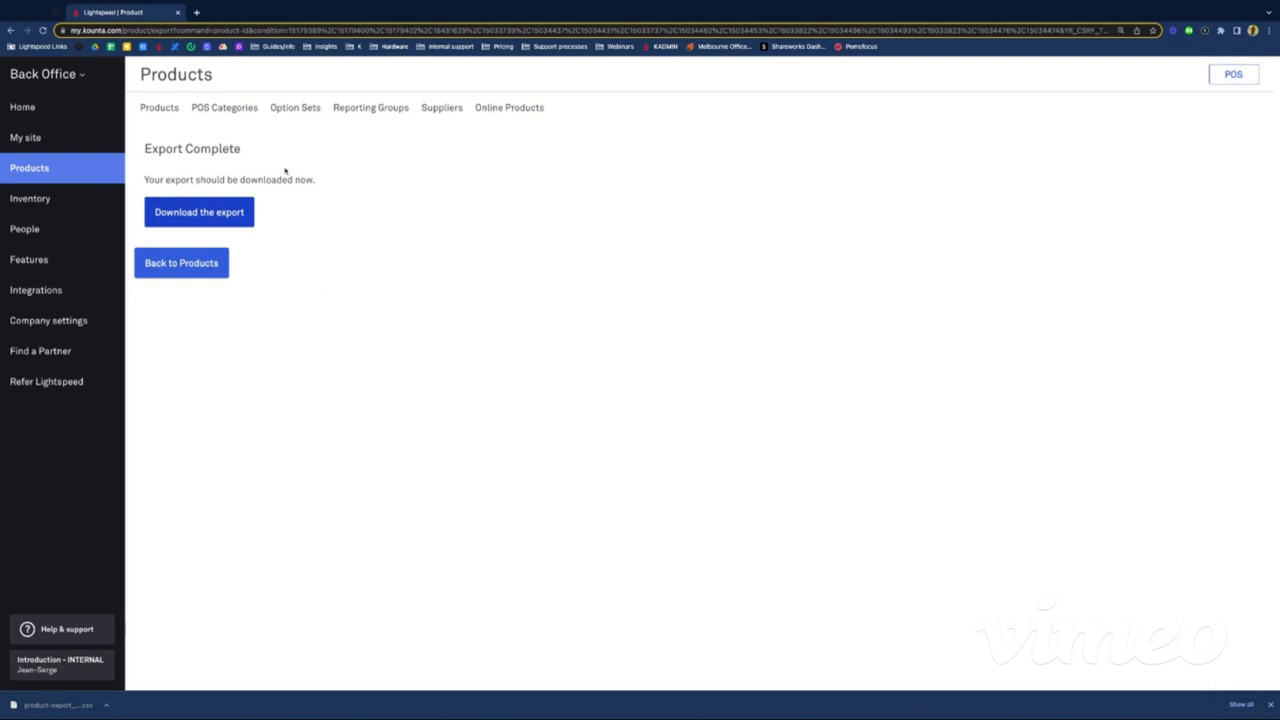
# Step: Open Google Sheets in a new tab and upload the downloaded product export CSV
pyautogui.click(196, 12)
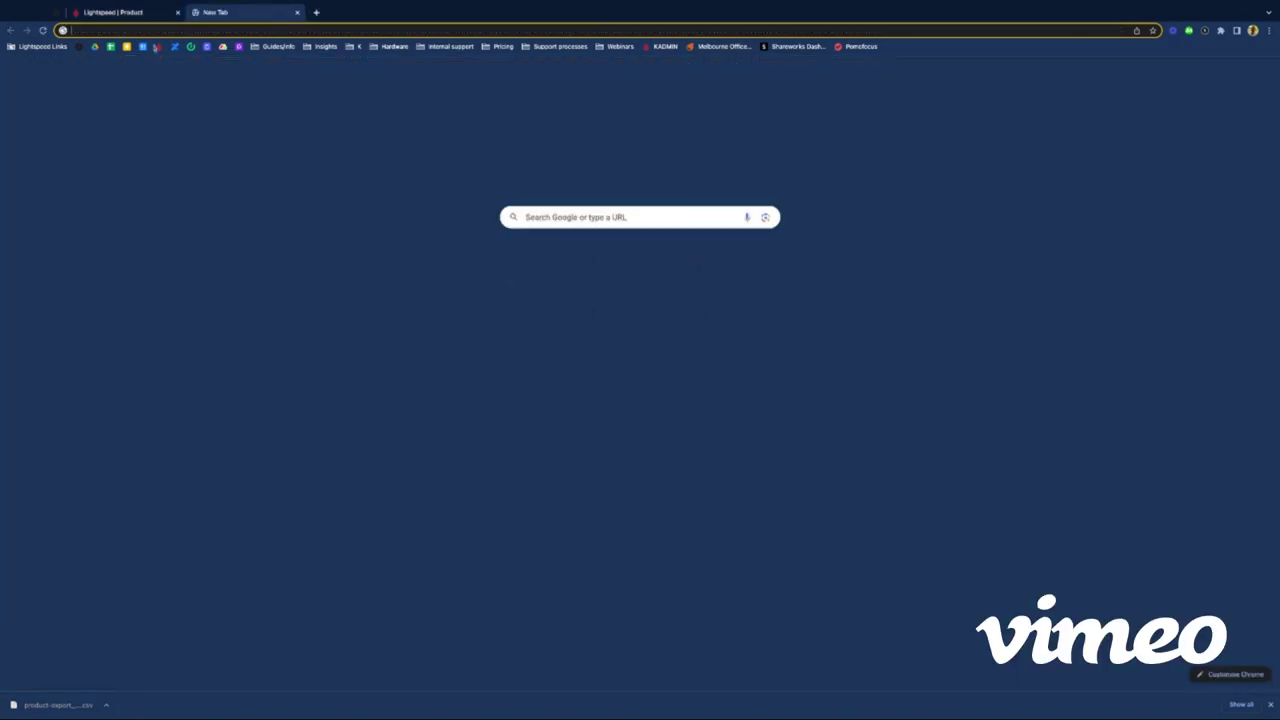
pyautogui.click(110, 46)
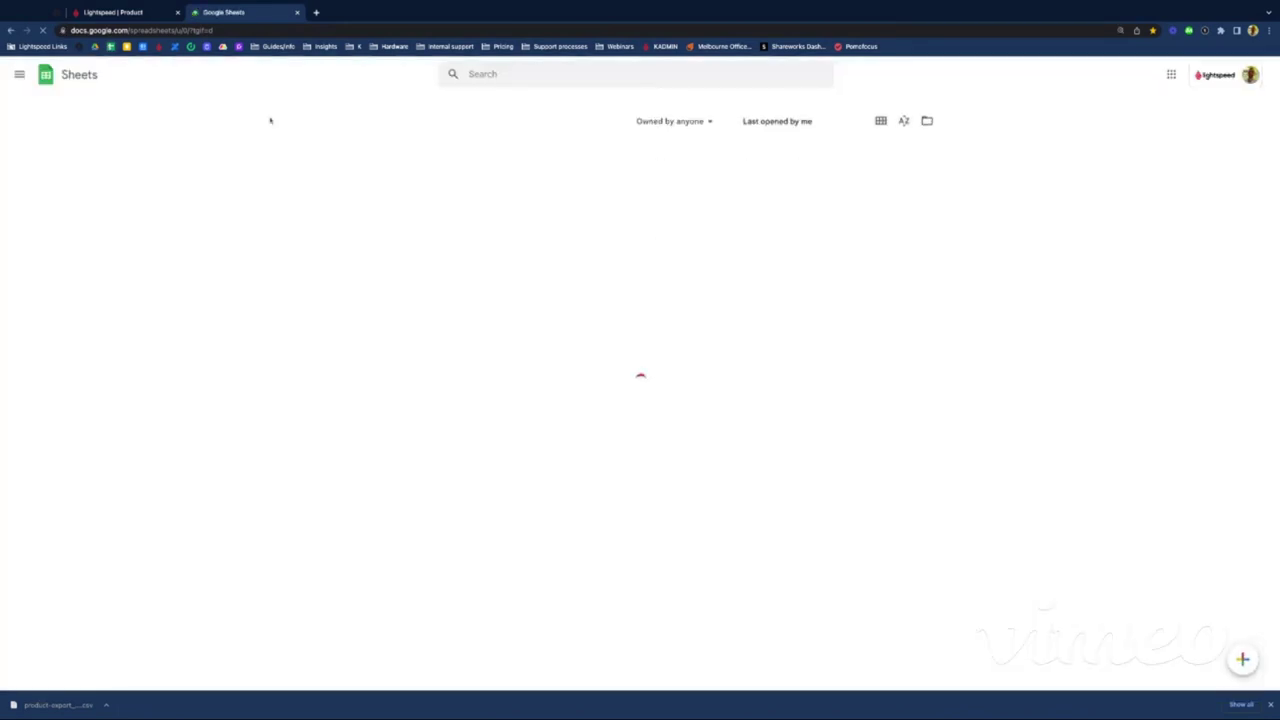
pyautogui.click(924, 108)
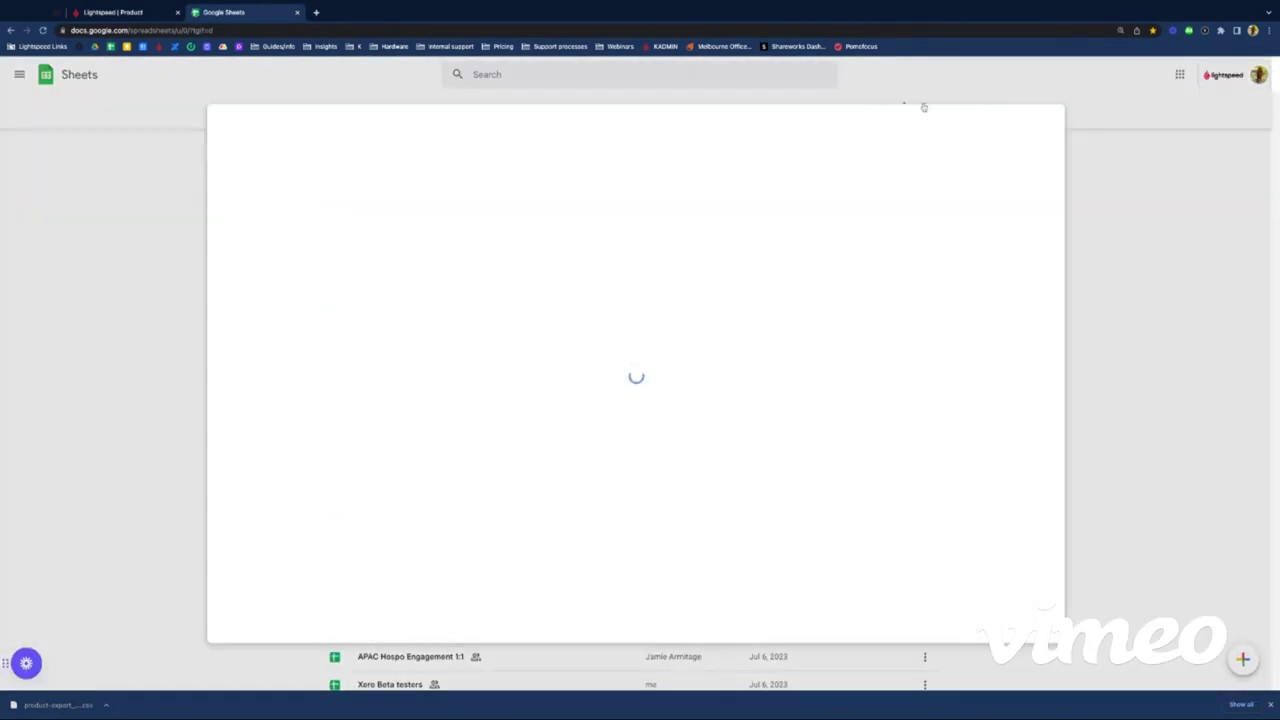
pyautogui.click(580, 162)
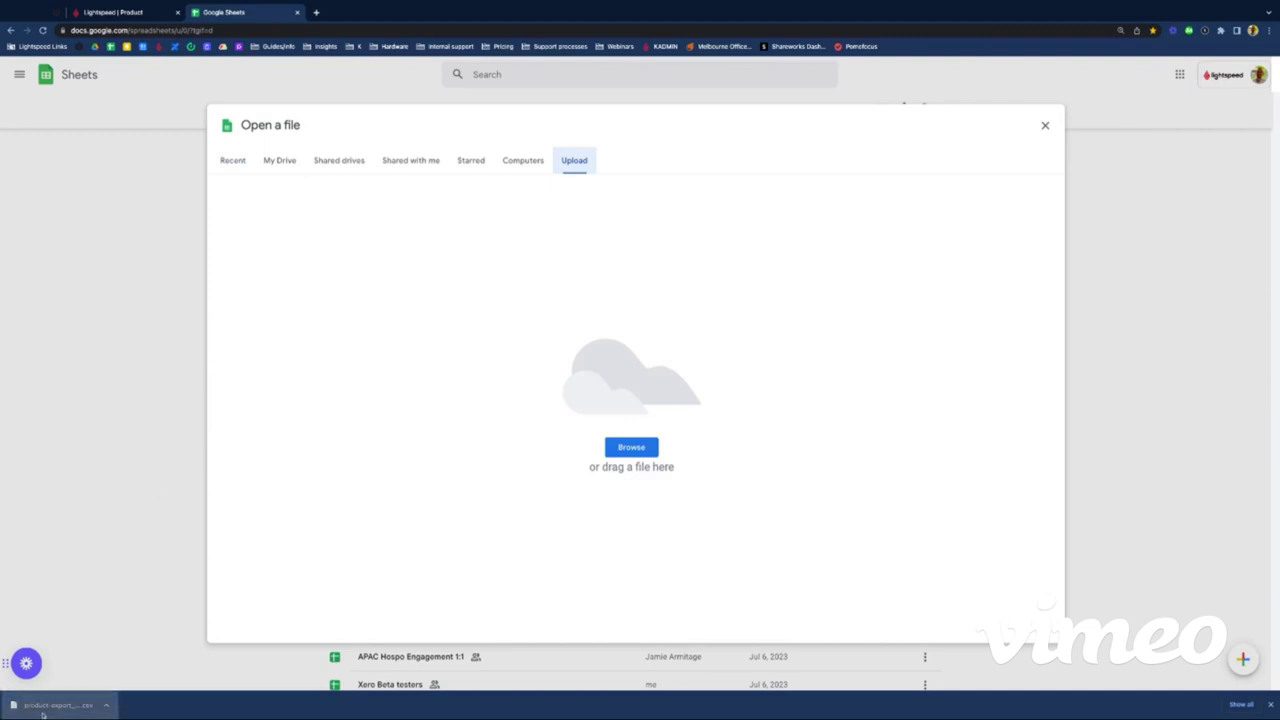
pyautogui.moveTo(55, 704); pyautogui.dragTo(591, 448)
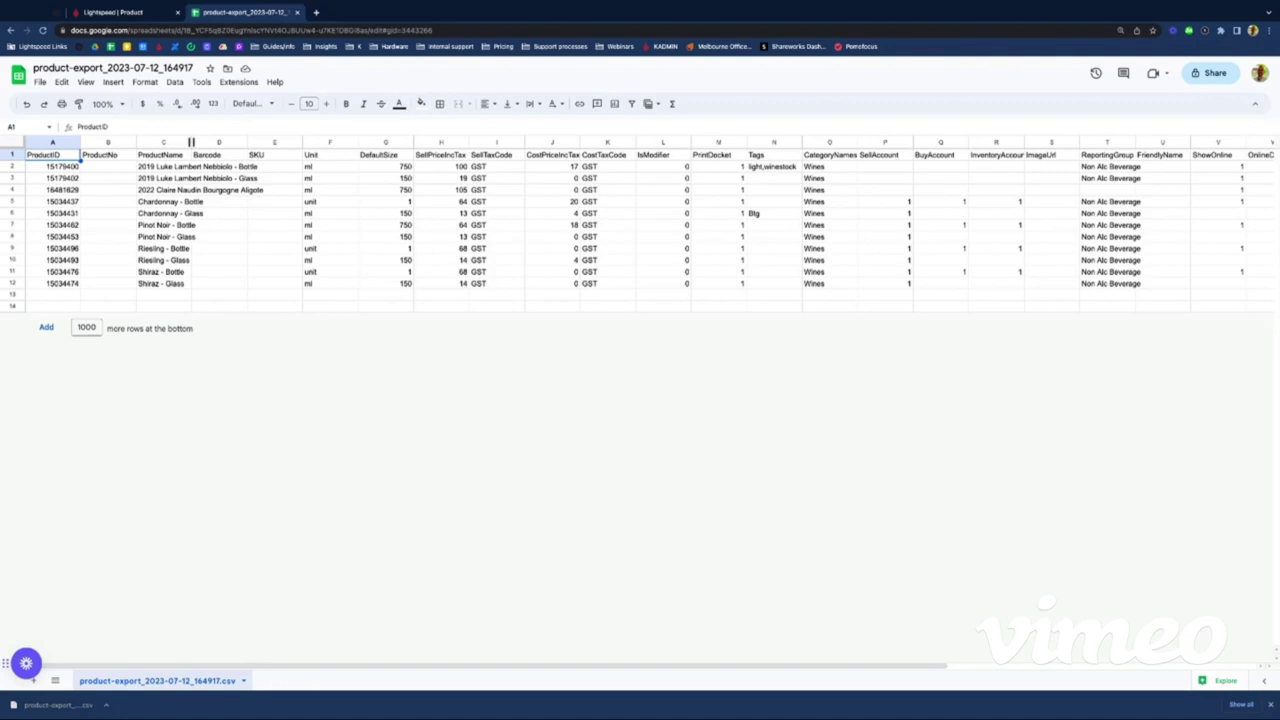
# Step: Autofit the ProductName column C and check the product entries in row 3
pyautogui.doubleClick(191, 142)
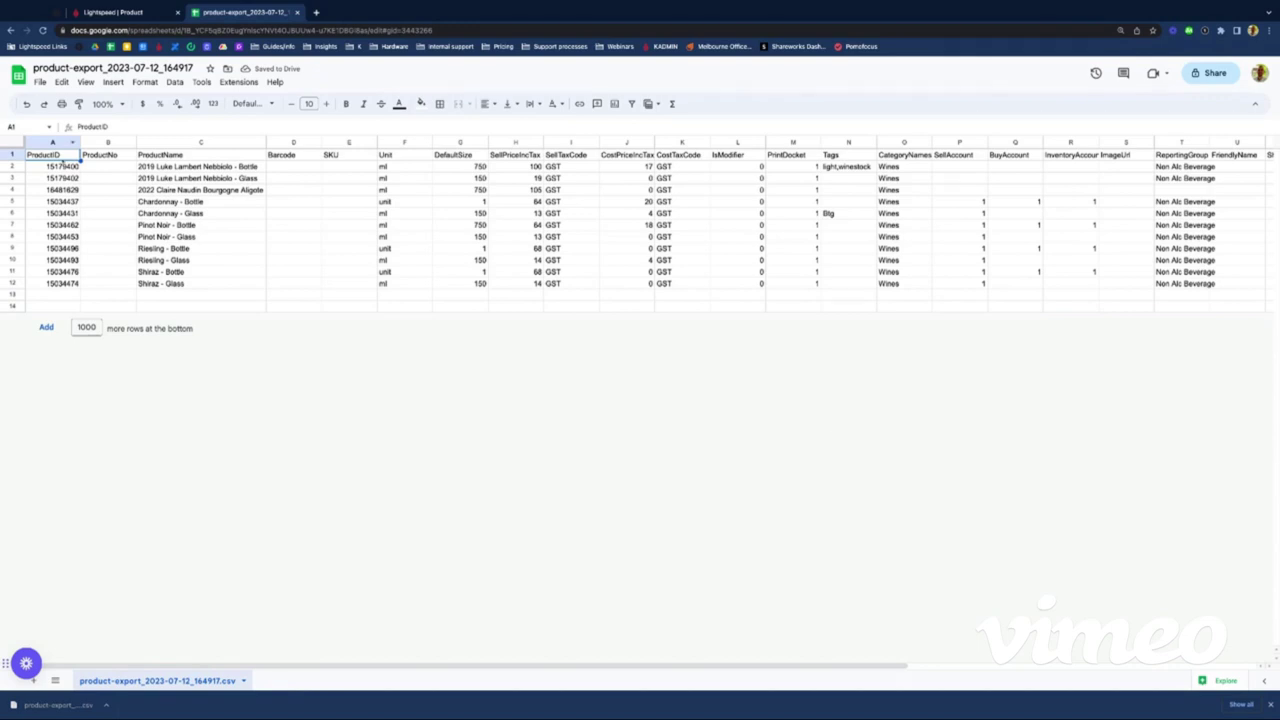
pyautogui.click(52, 178)
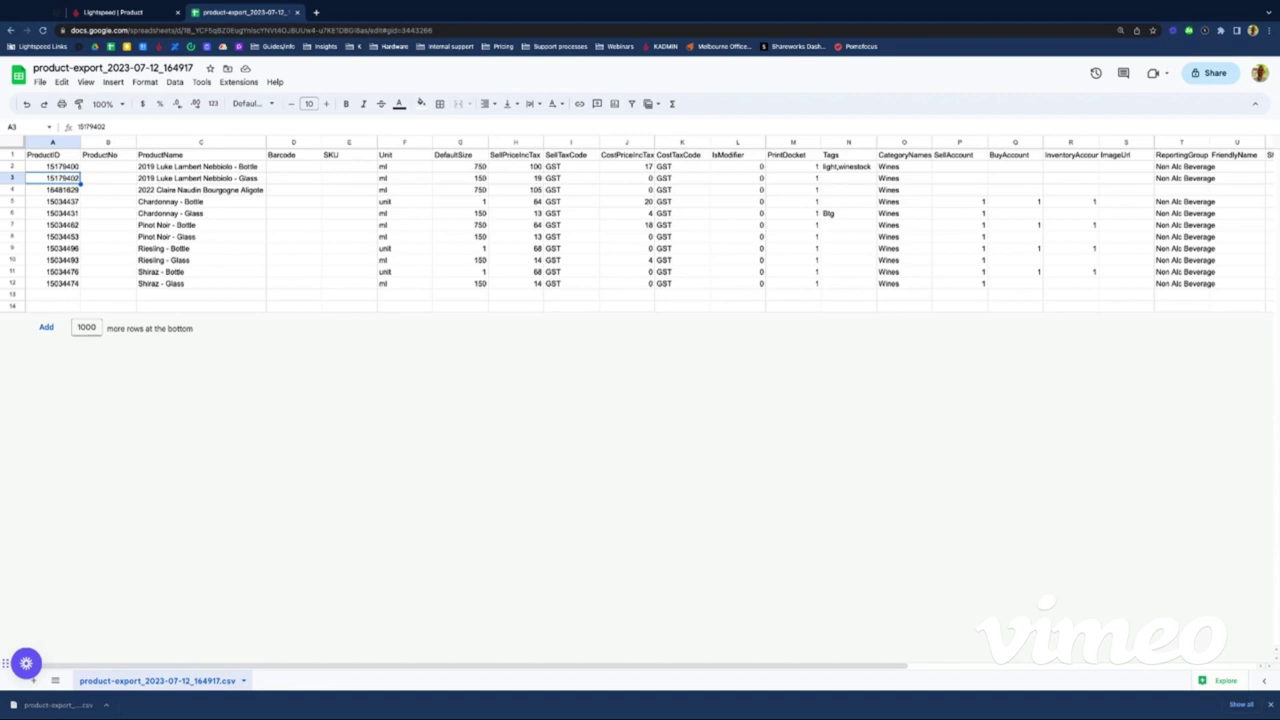
pyautogui.click(108, 178)
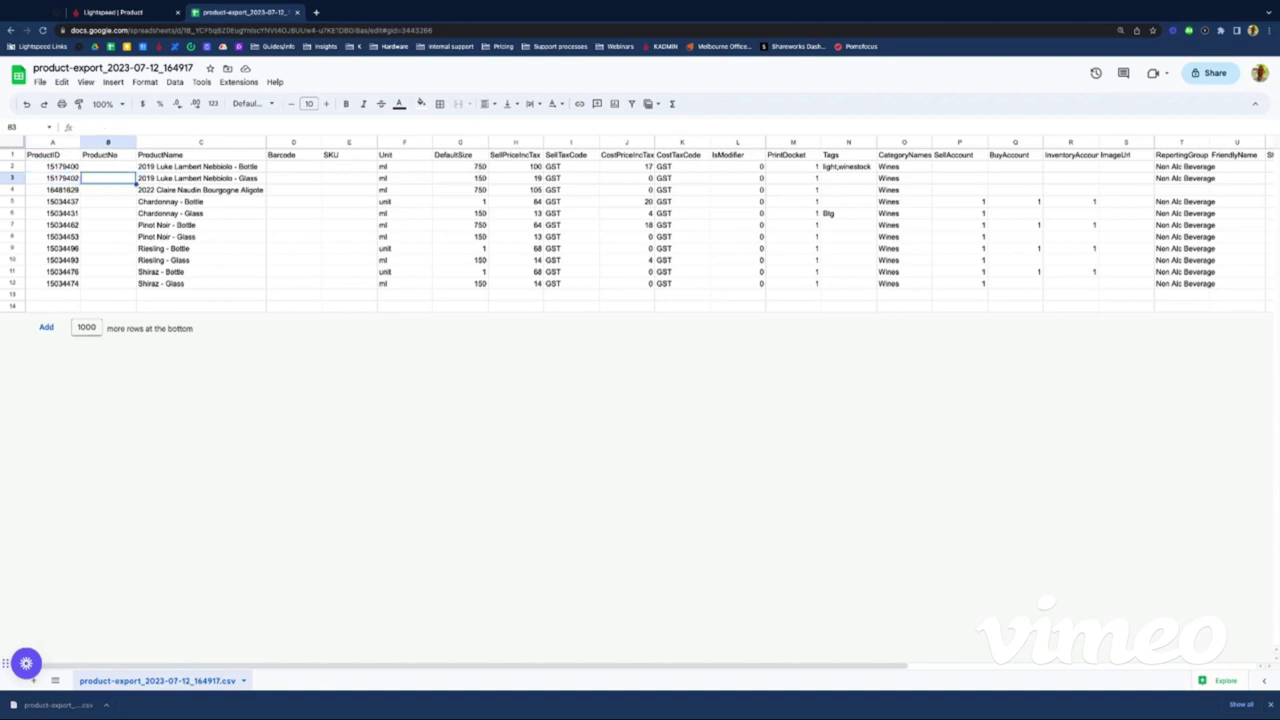
pyautogui.click(200, 178)
pyautogui.press('Down')
pyautogui.press('Down')
pyautogui.press('Down')
pyautogui.press('Down')
pyautogui.press('Down')
pyautogui.press('Down')
pyautogui.press('Down')
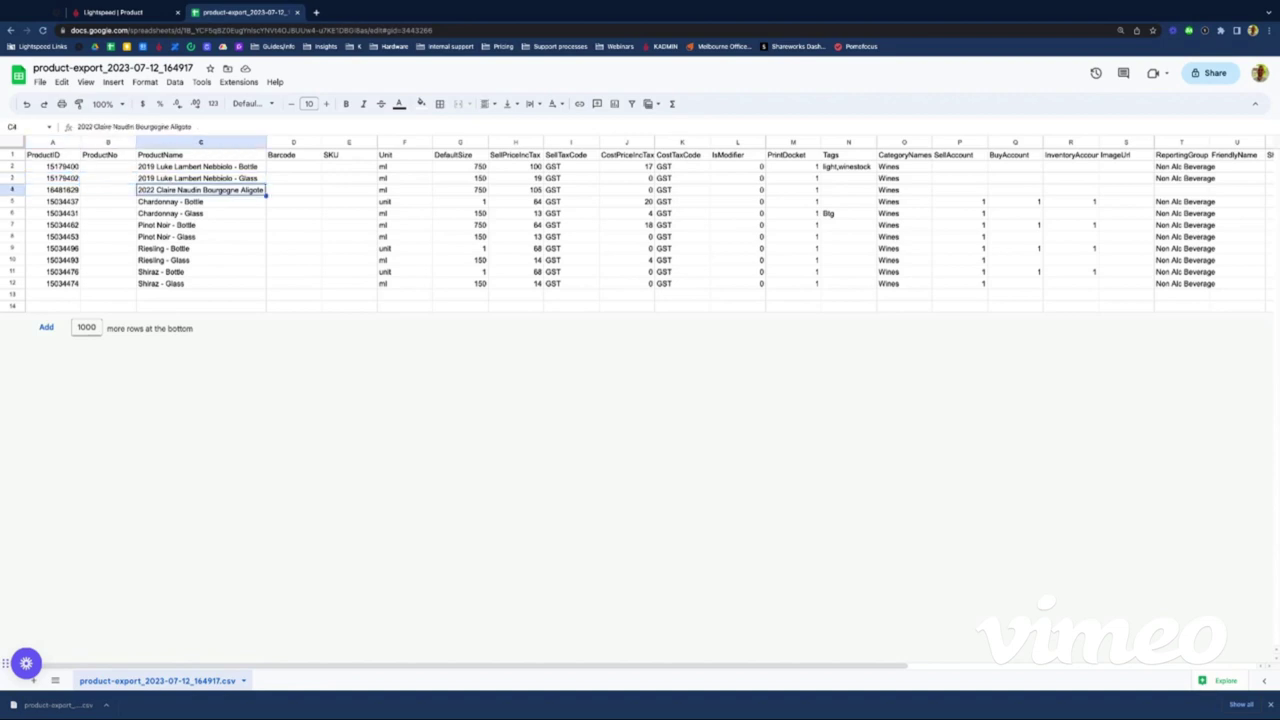
pyautogui.press('Up')
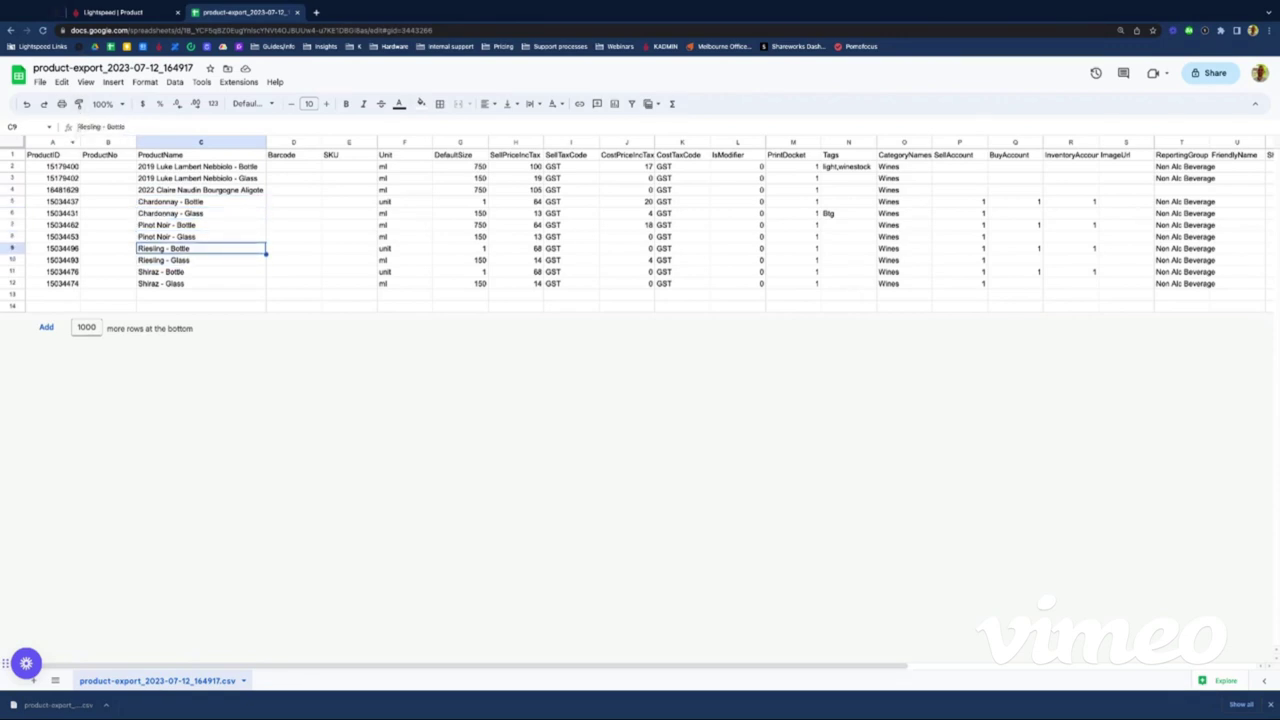
# Step: Prefix 'Two Tonne' to the Riesling - Bottle and Riesling - Glass product names
pyautogui.click(78, 127)
pyautogui.write('Two Tonne')
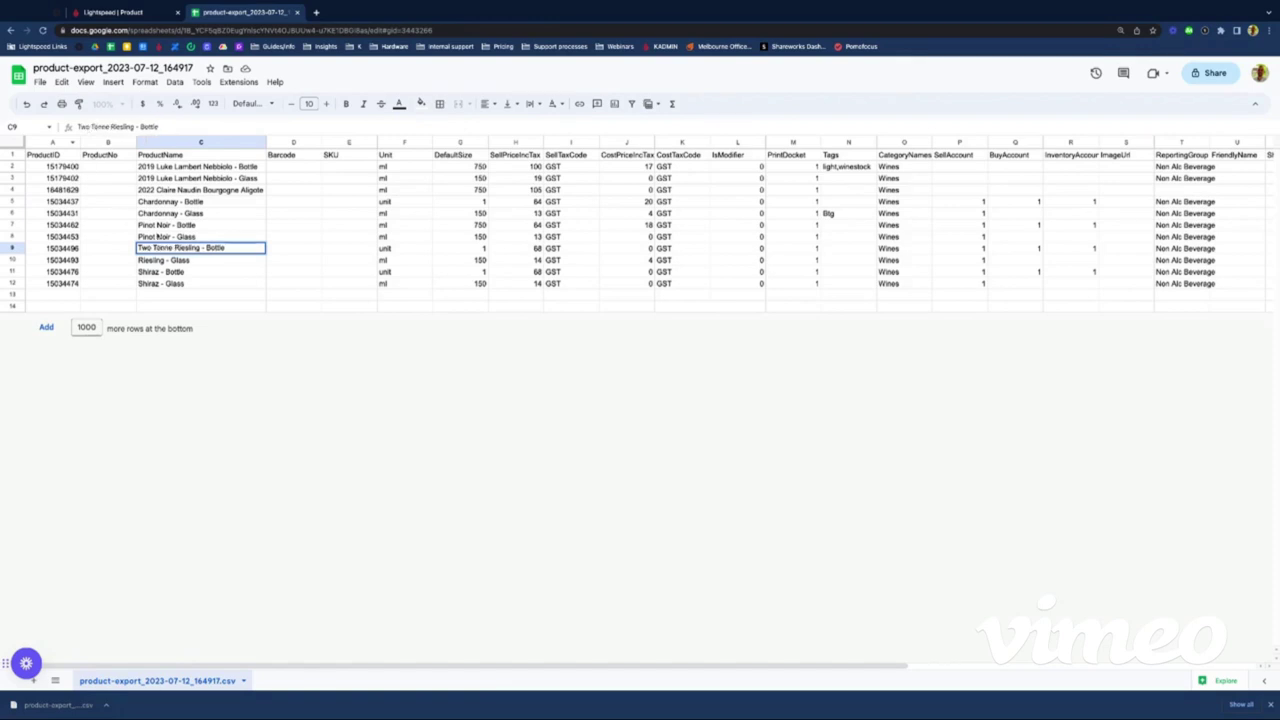
pyautogui.click(150, 262)
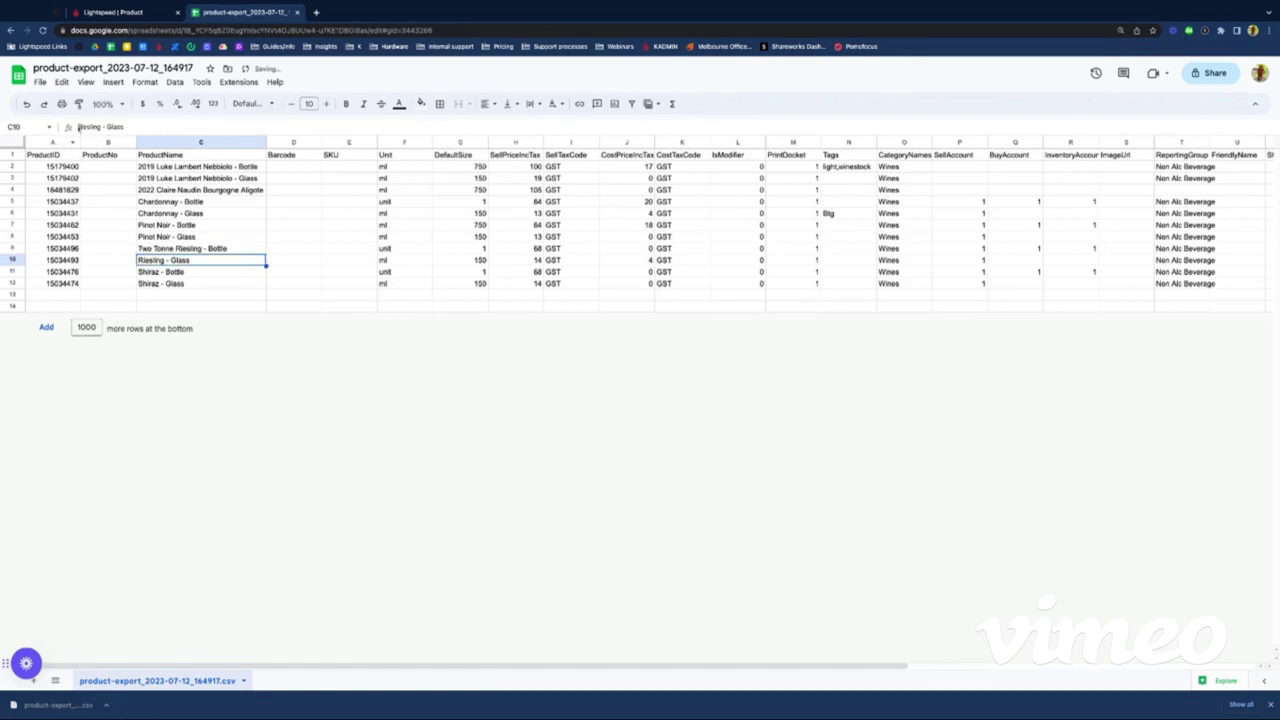
pyautogui.click(78, 127)
pyautogui.write('Two ')
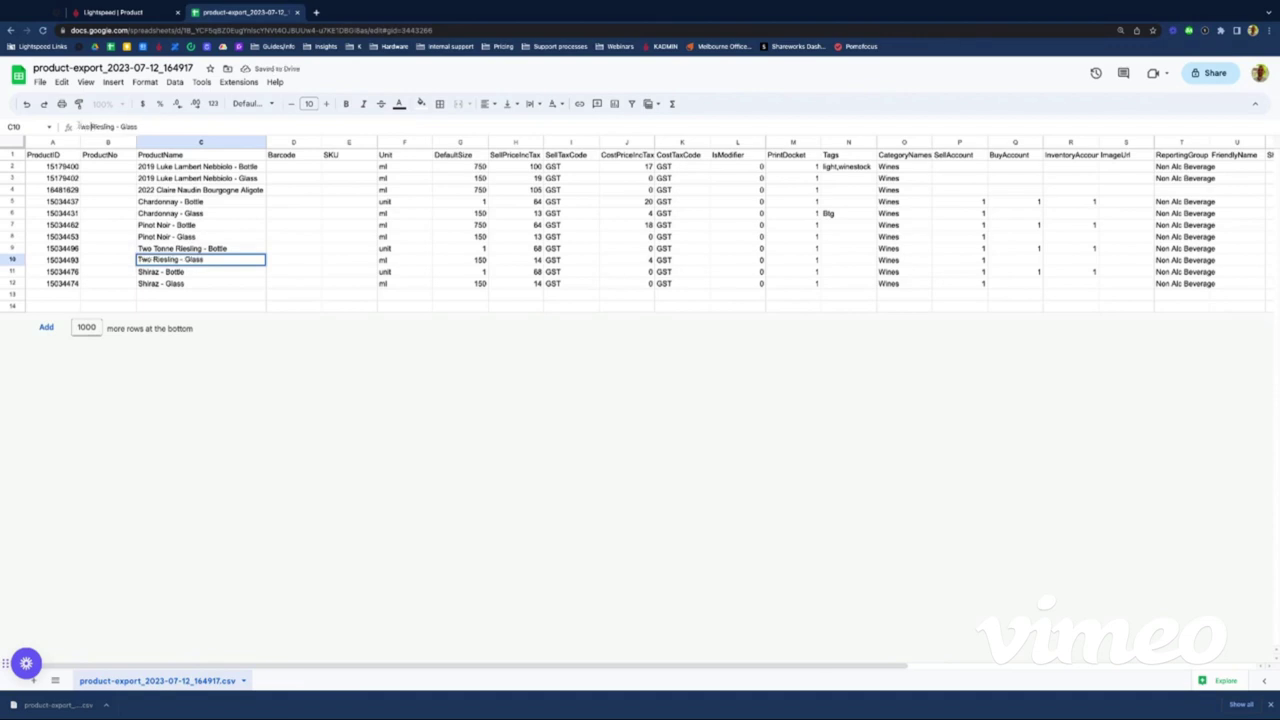
pyautogui.write('Tonne')
pyautogui.click(190, 201)
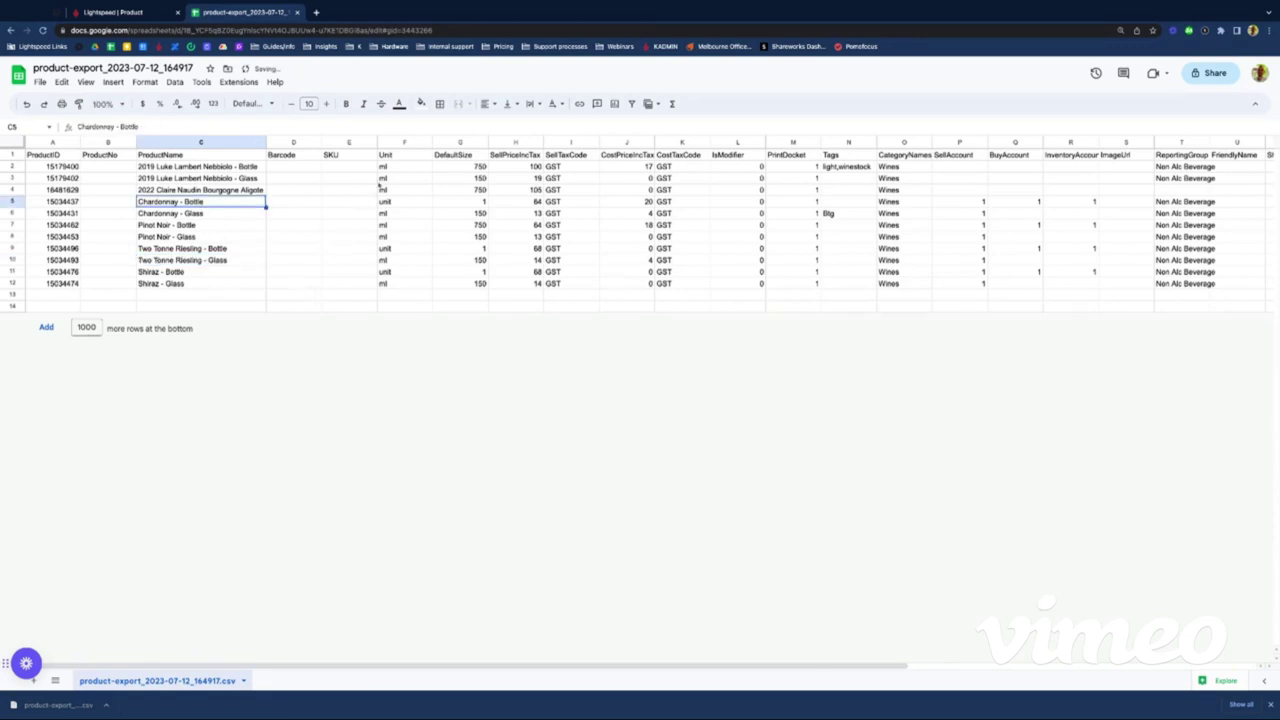
pyautogui.click(403, 166)
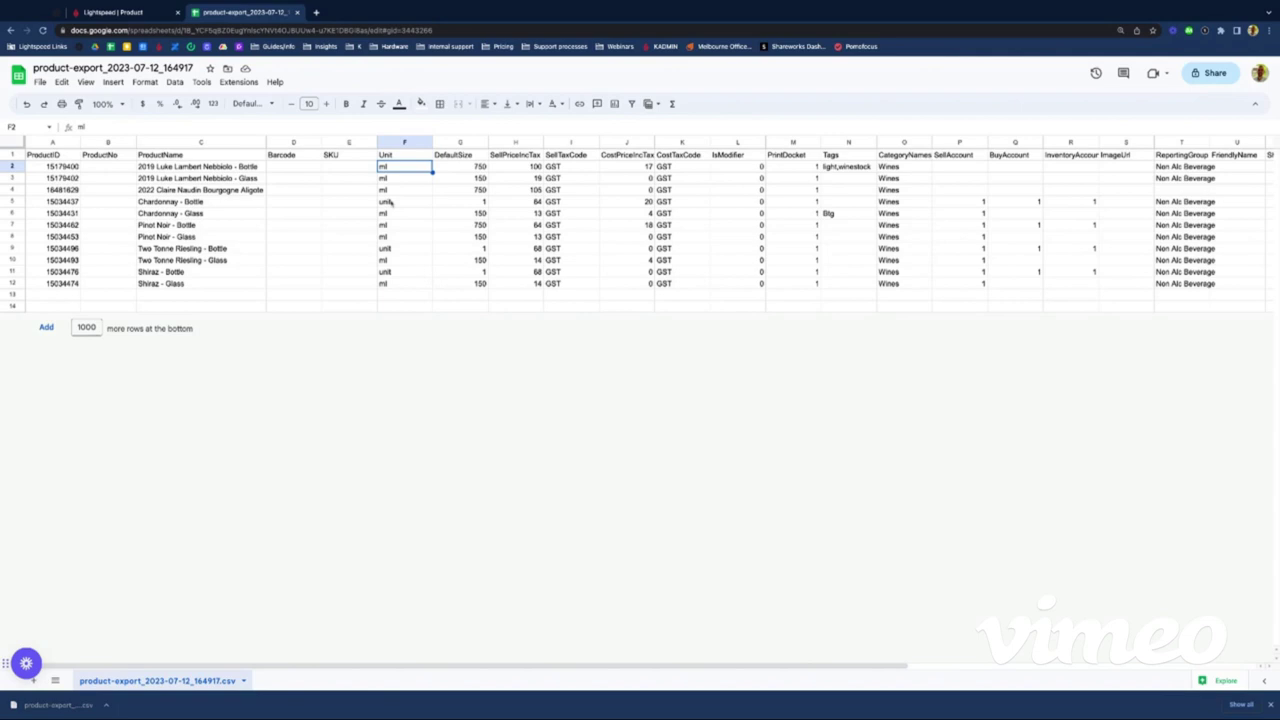
# Step: Set Chardonnay - Bottle's unit to ml and its default size to 750
pyautogui.click(390, 202)
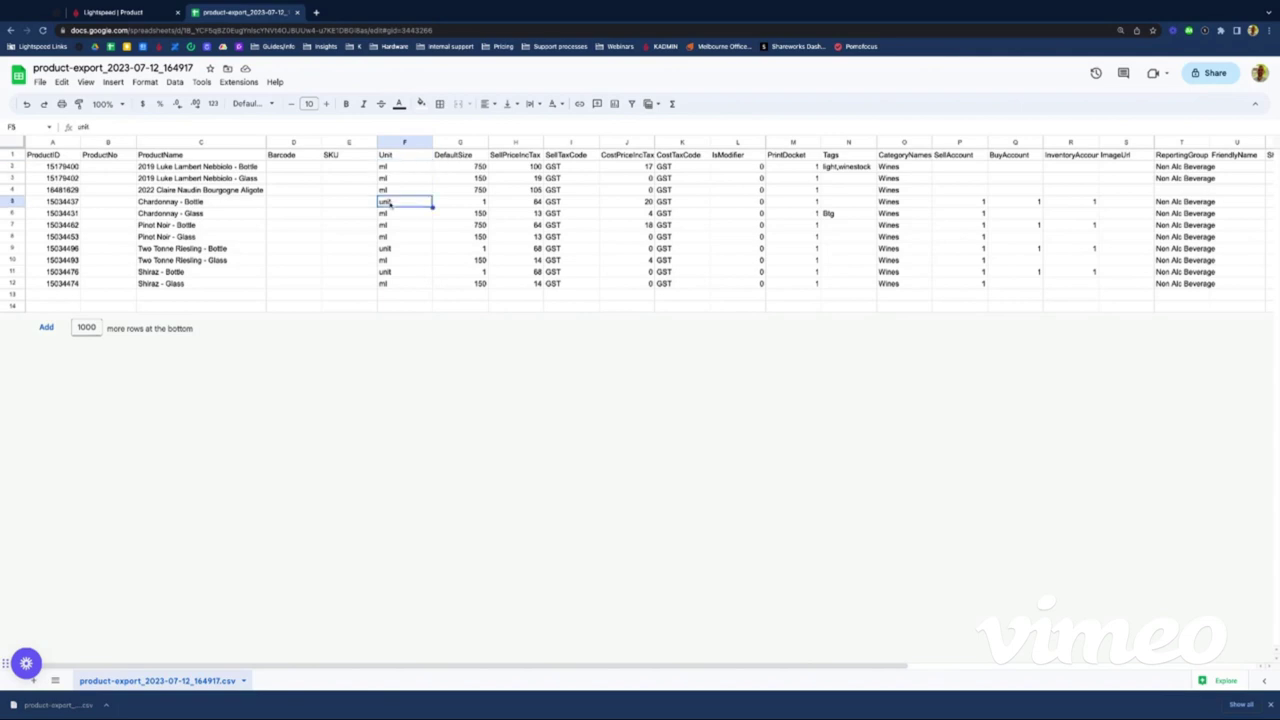
pyautogui.write('ml')
pyautogui.press('Tab')
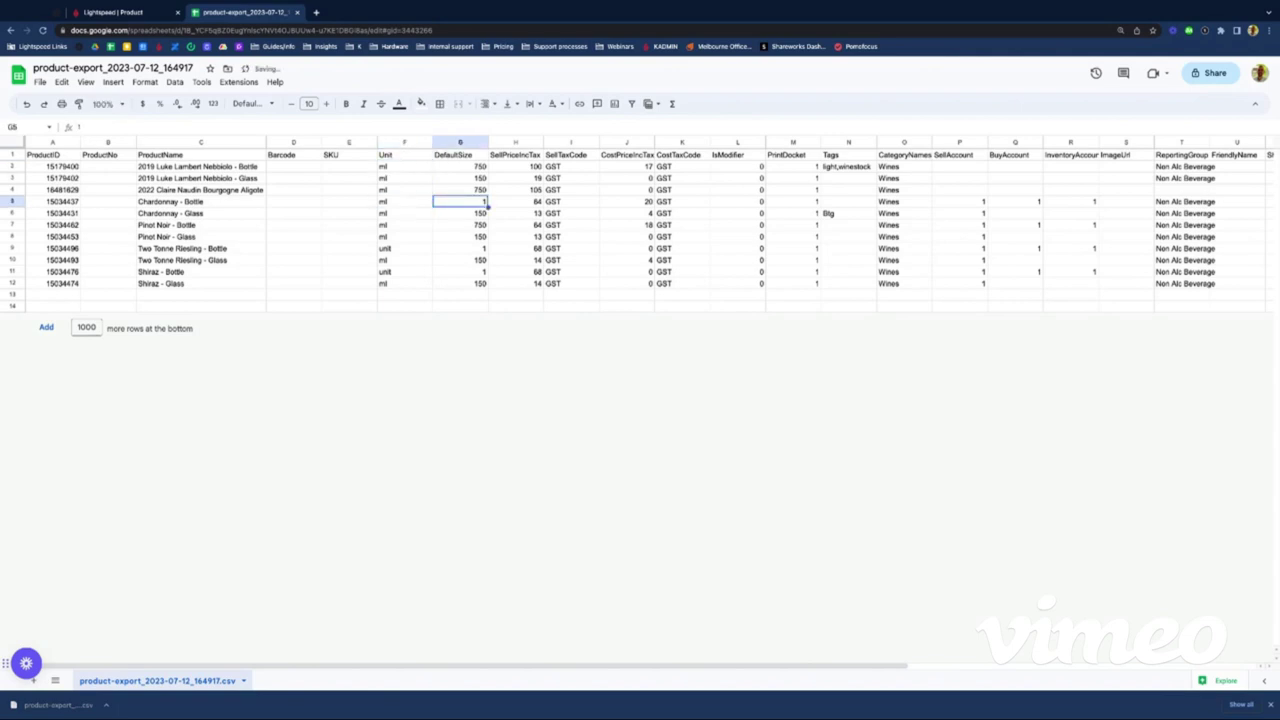
pyautogui.click(446, 157)
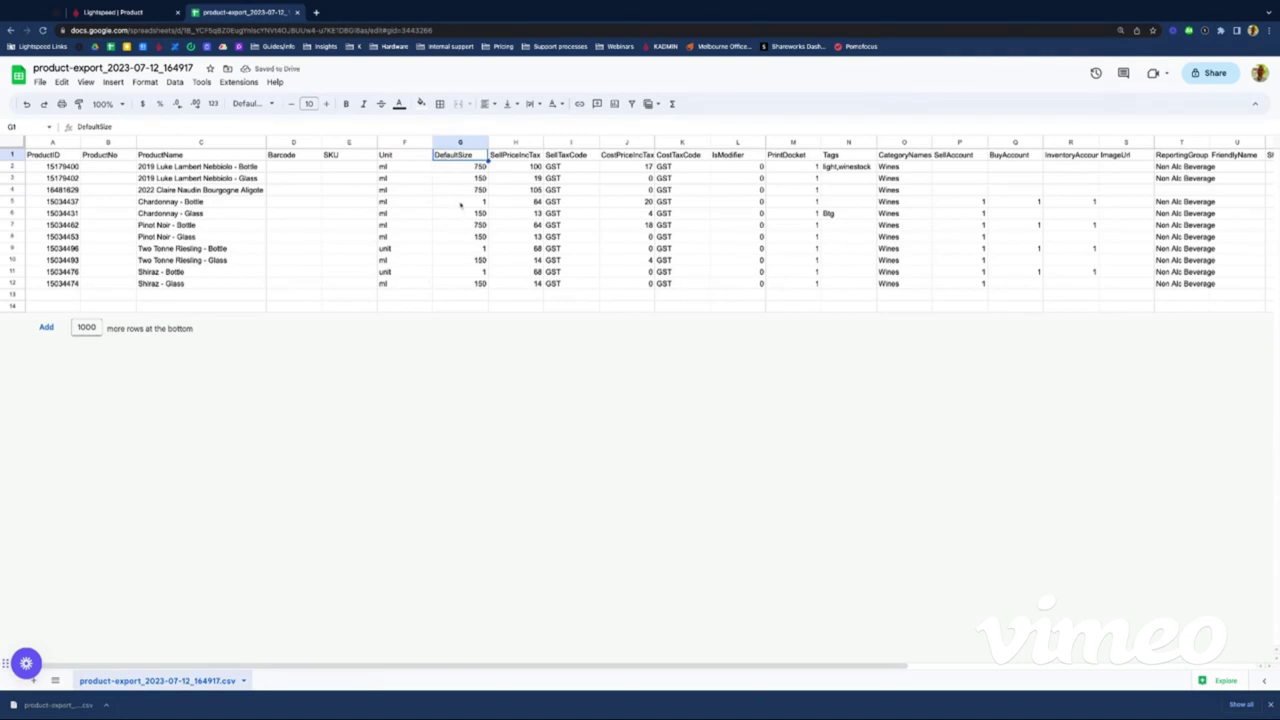
pyautogui.click(461, 203)
pyautogui.write('750')
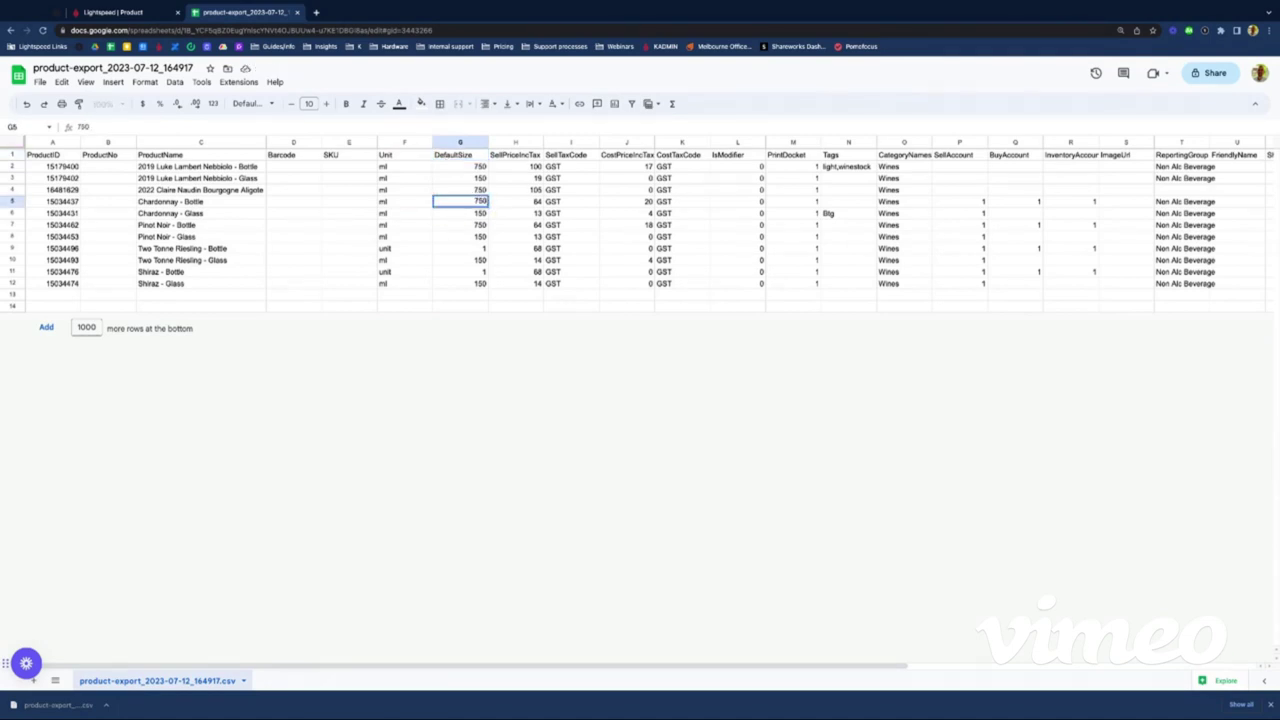
pyautogui.click(460, 237)
# Step: Give the Two Tonne Riesling and Shiraz bottles unit ml and default size 750
pyautogui.press('Left')
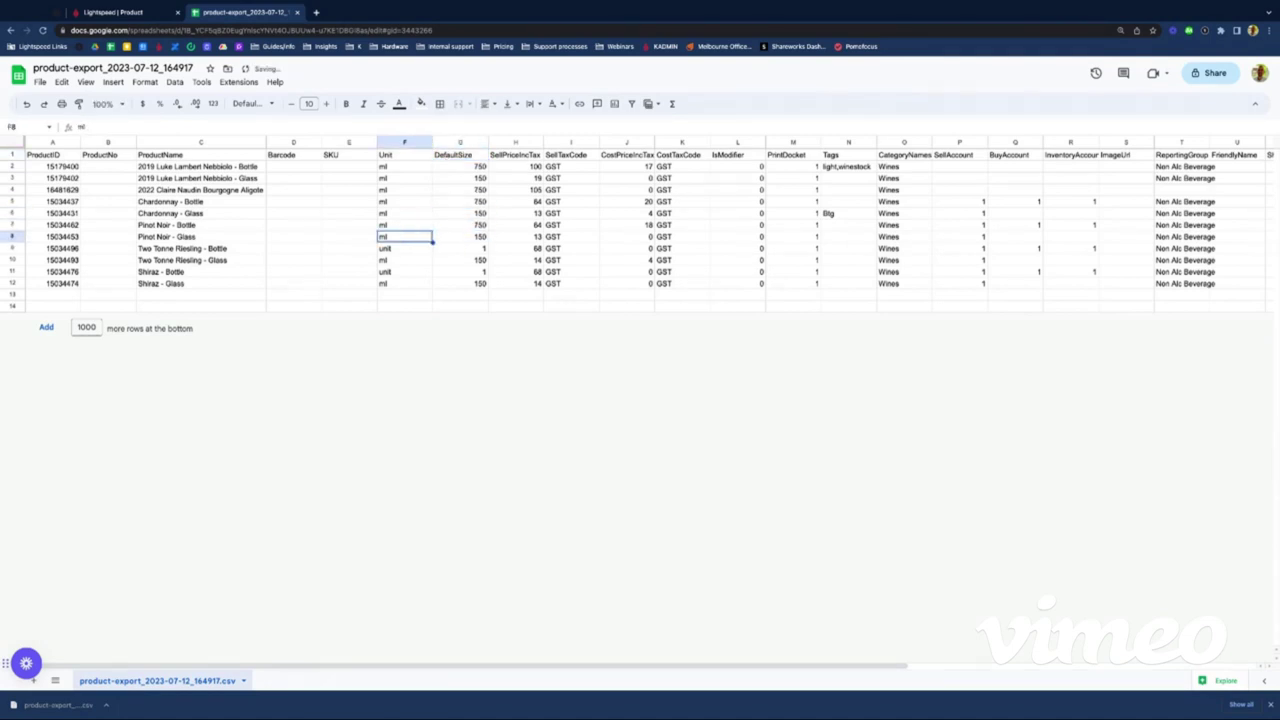
pyautogui.press('Down')
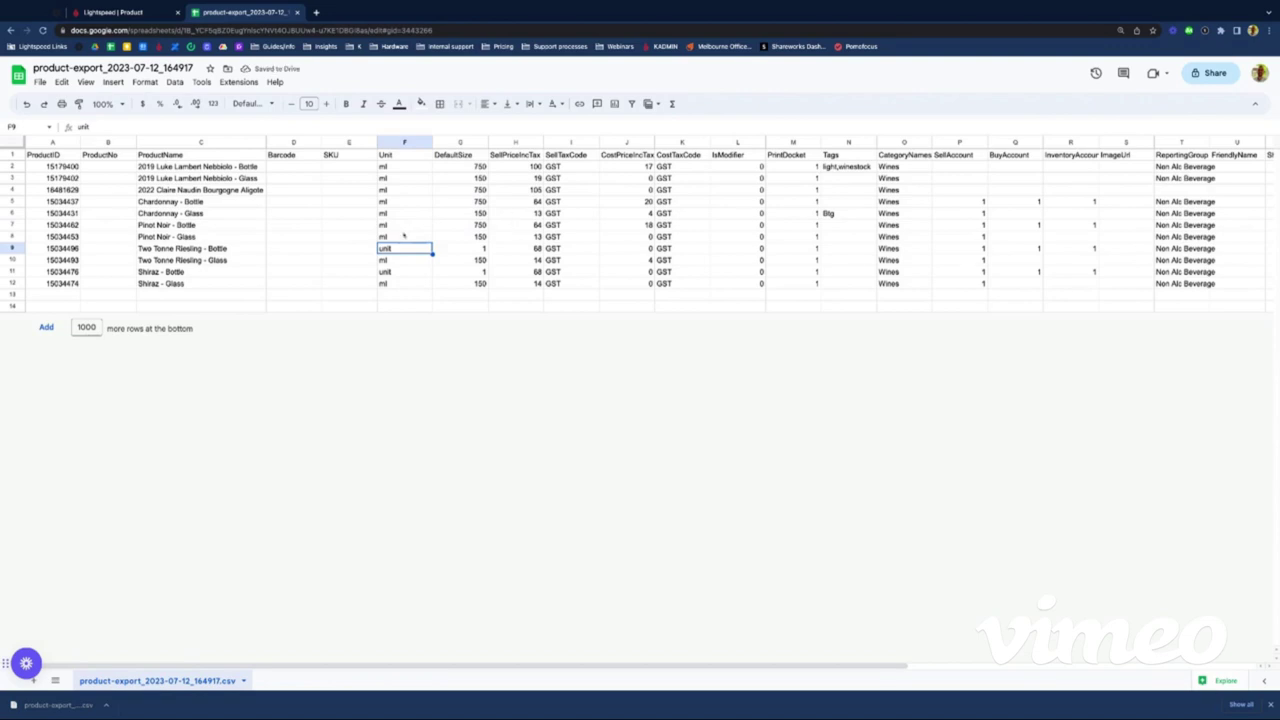
pyautogui.write('ml')
pyautogui.press('Tab')
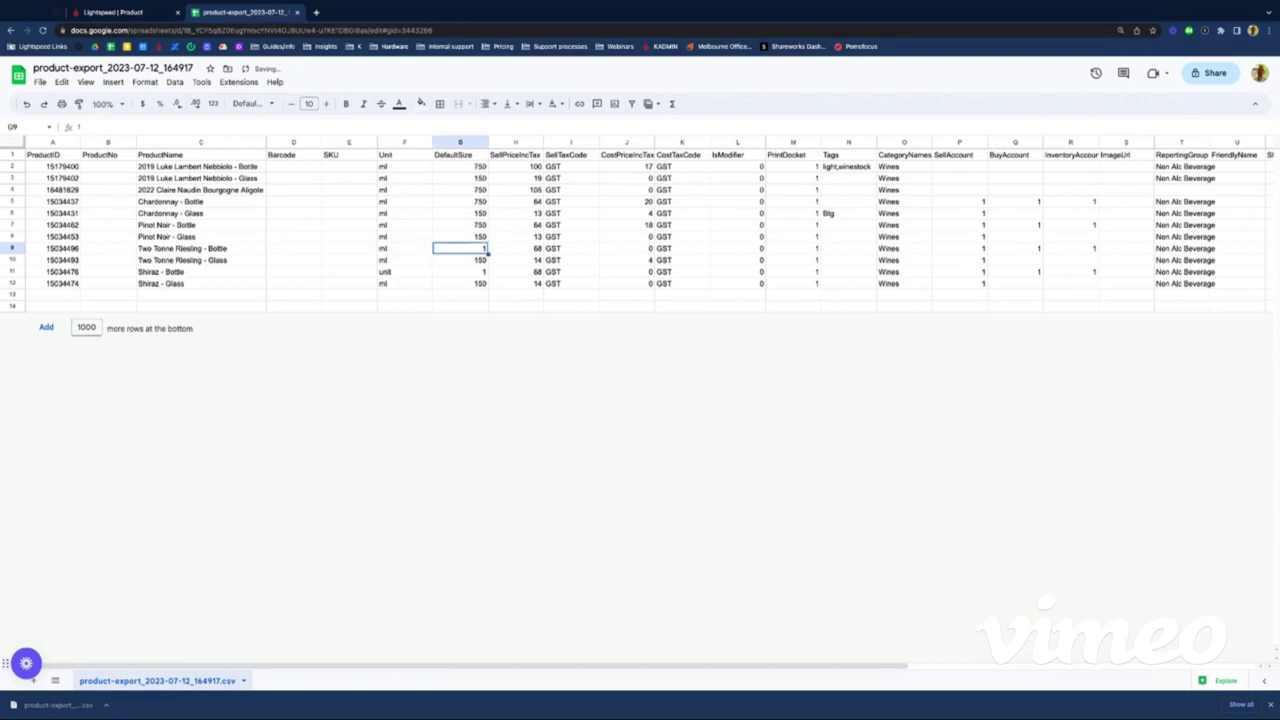
pyautogui.write('750')
pyautogui.press('Return')
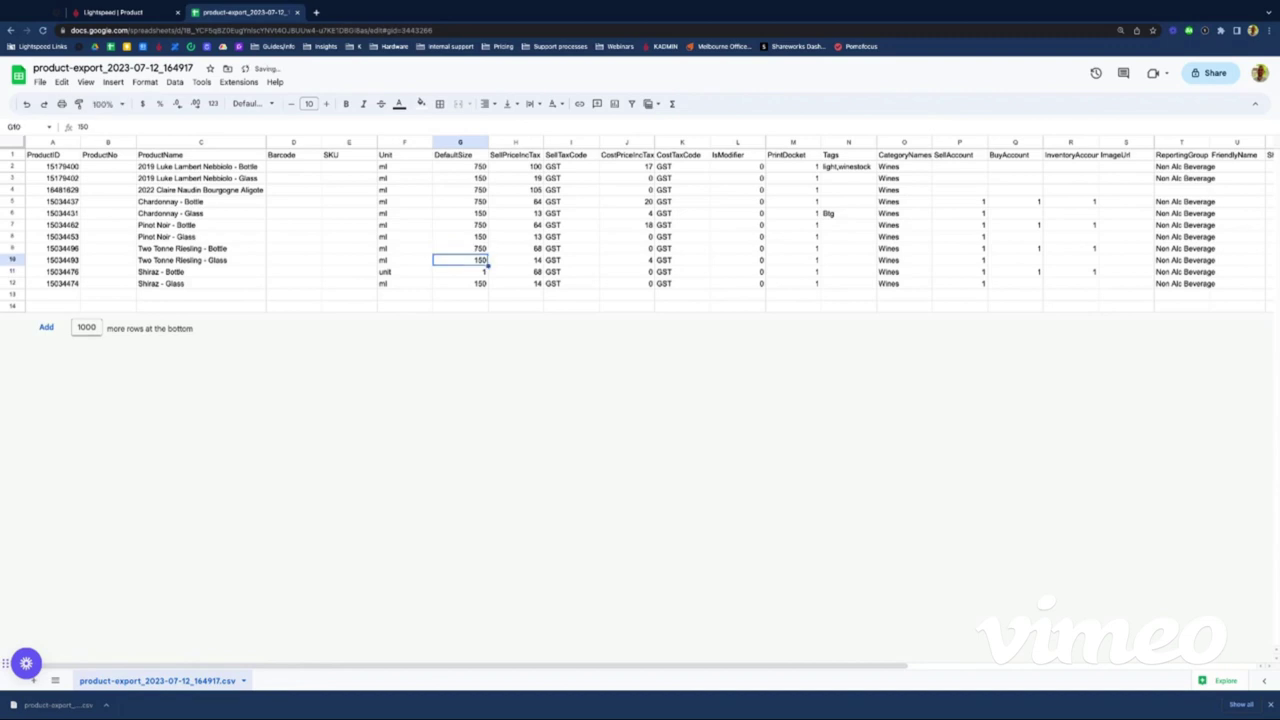
pyautogui.press('Down')
pyautogui.press('Left')
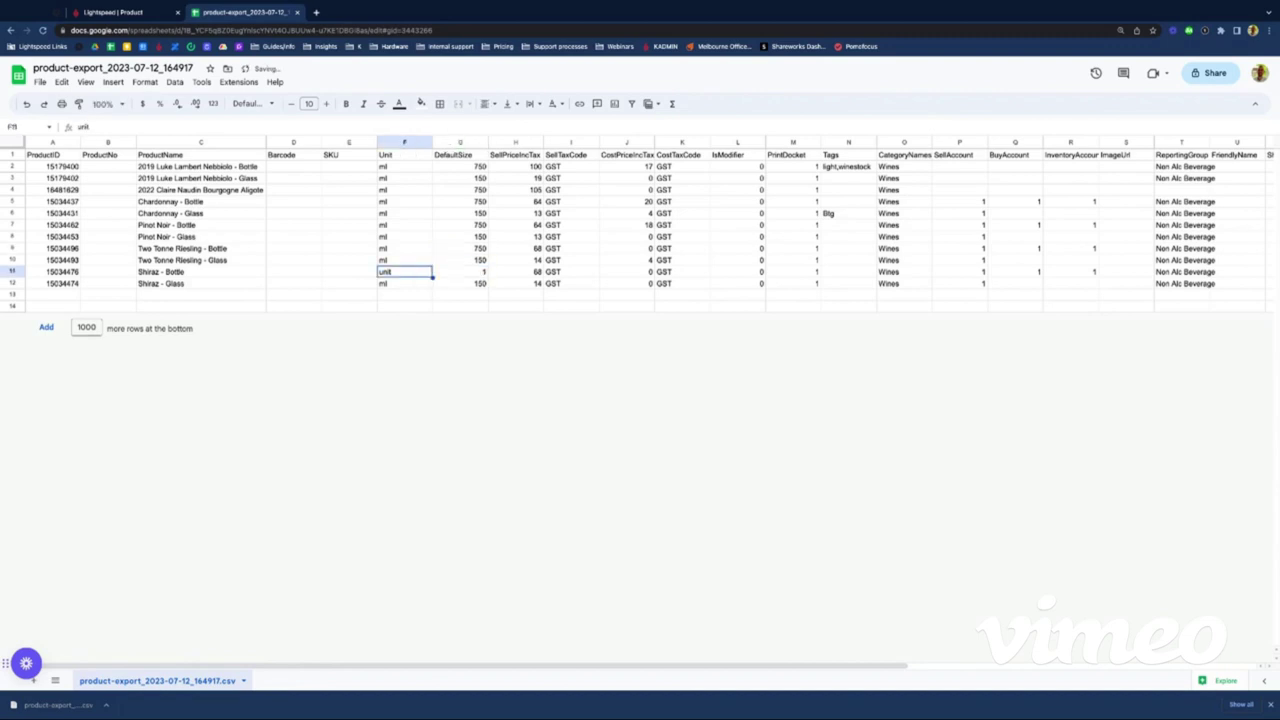
pyautogui.write('ml')
pyautogui.press('Tab')
pyautogui.write('7')
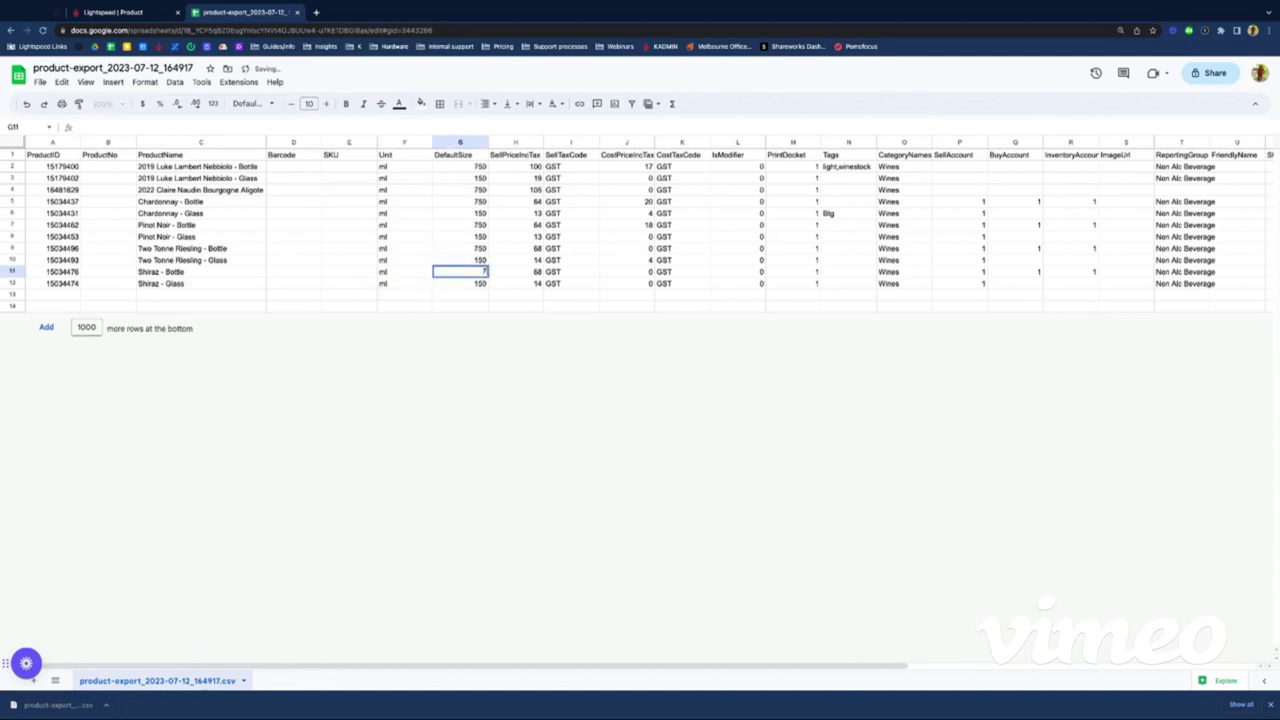
pyautogui.write('50')
pyautogui.press('Tab')
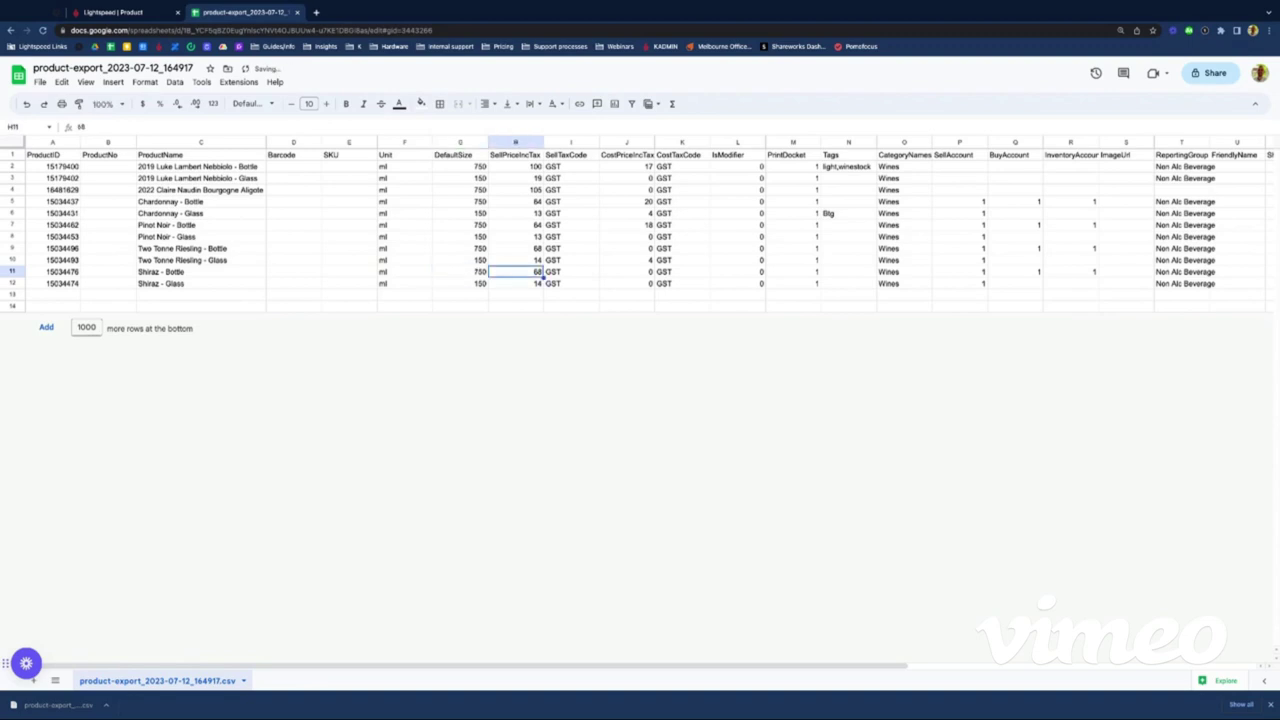
pyautogui.hotkey('ctrl', 'Up')
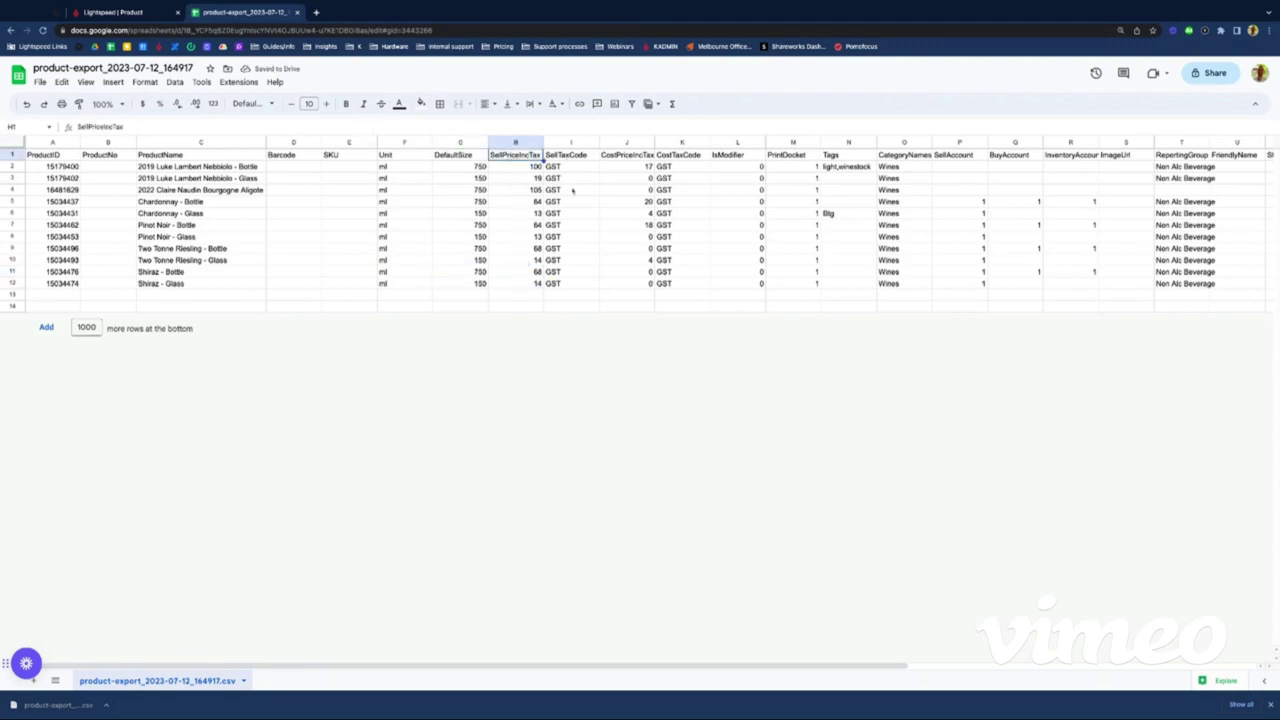
# Step: Check the Pinot Noir bottle's cost of 18, then enter 18 in J9 for the Riesling bottle
pyautogui.click(623, 180)
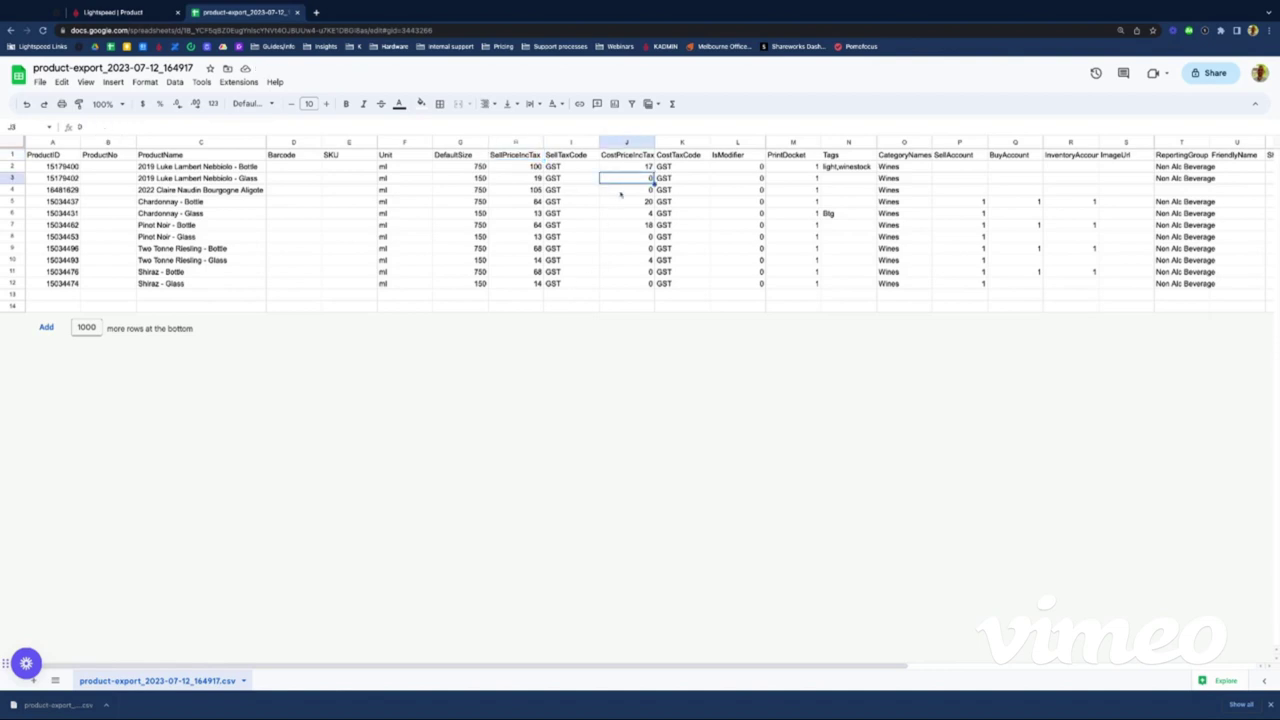
pyautogui.press('Down')
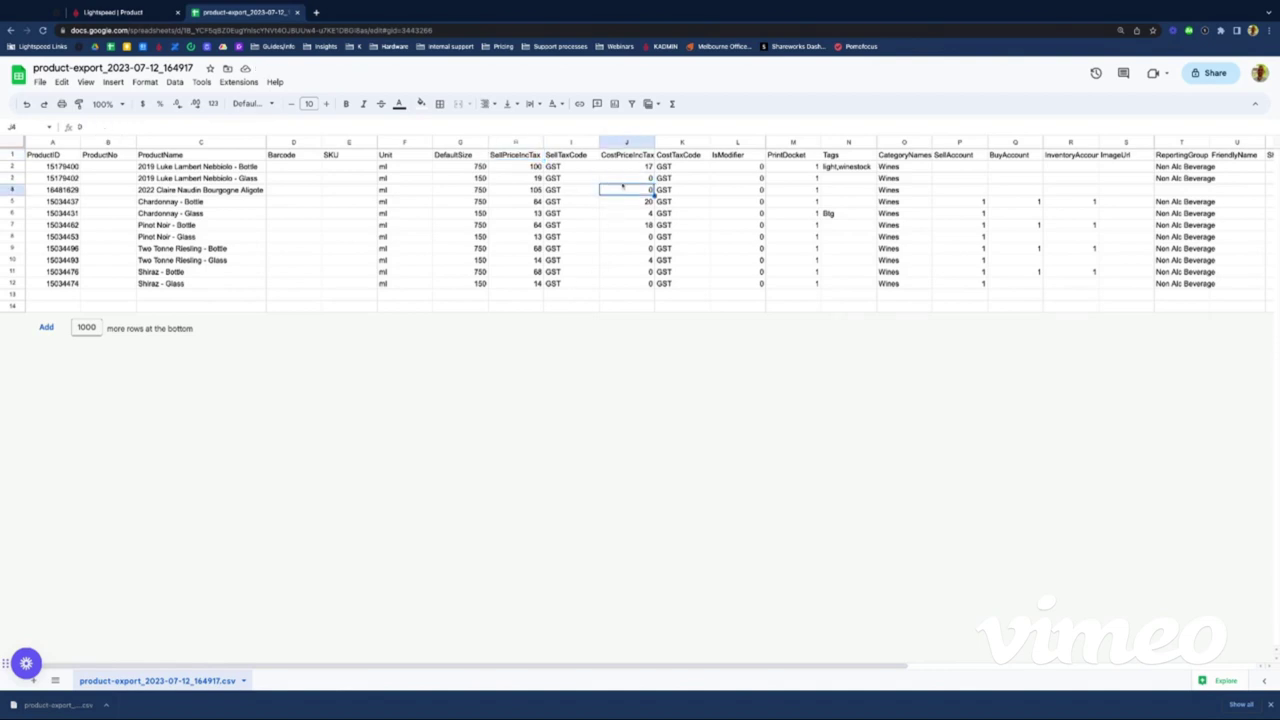
pyautogui.press('Up')
pyautogui.press('Up')
pyautogui.press('Down')
pyautogui.press('Down')
pyautogui.press('Down')
pyautogui.press('Down')
pyautogui.press('Down')
pyautogui.press('Down')
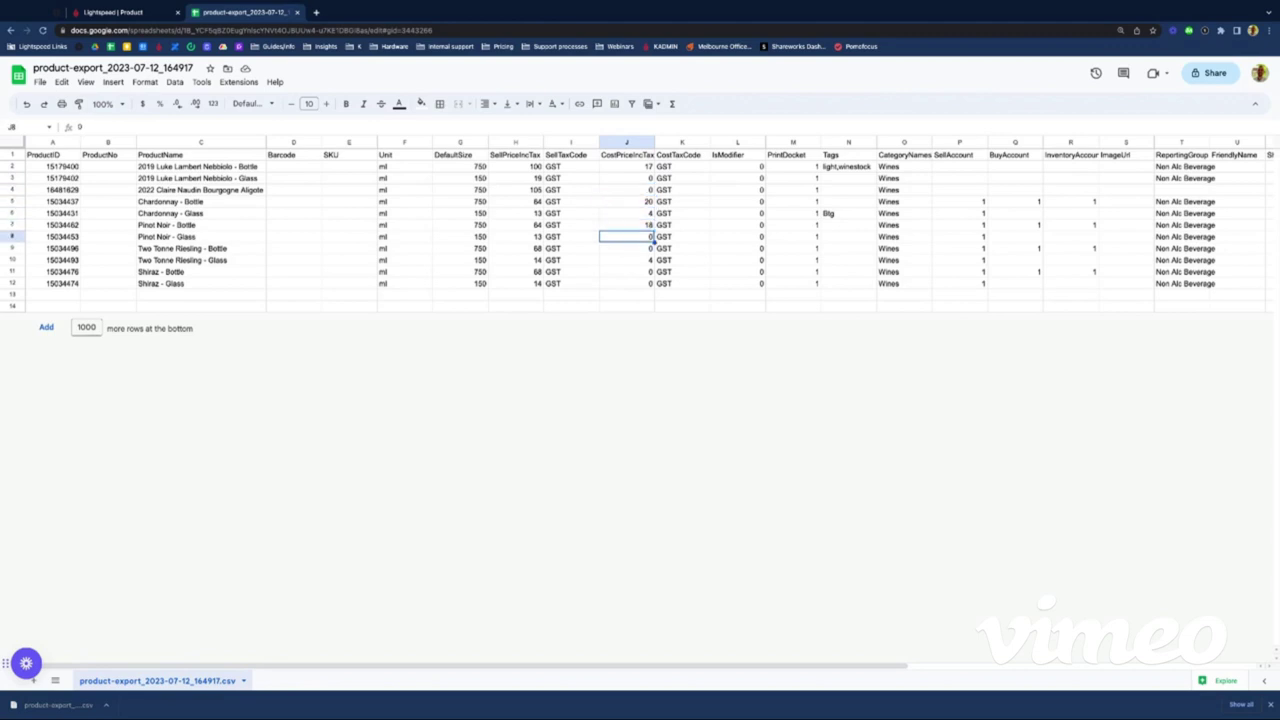
pyautogui.press('Up')
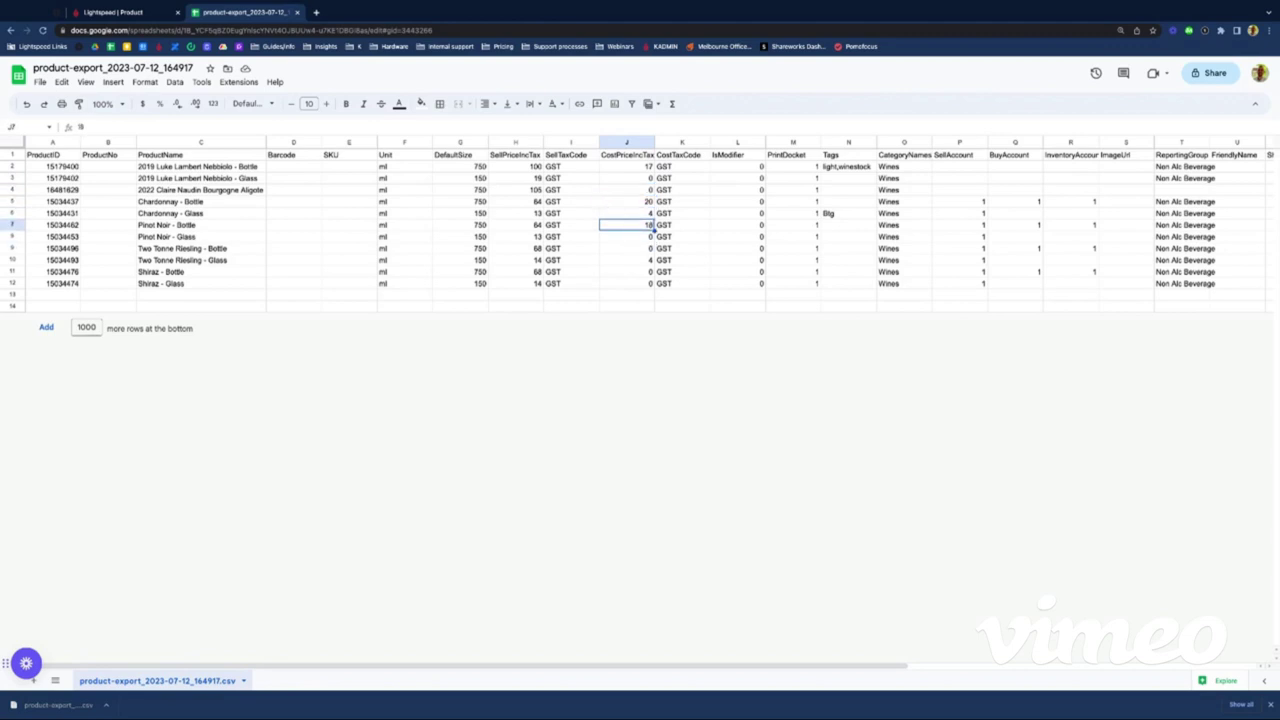
pyautogui.press('Down')
pyautogui.press('Down')
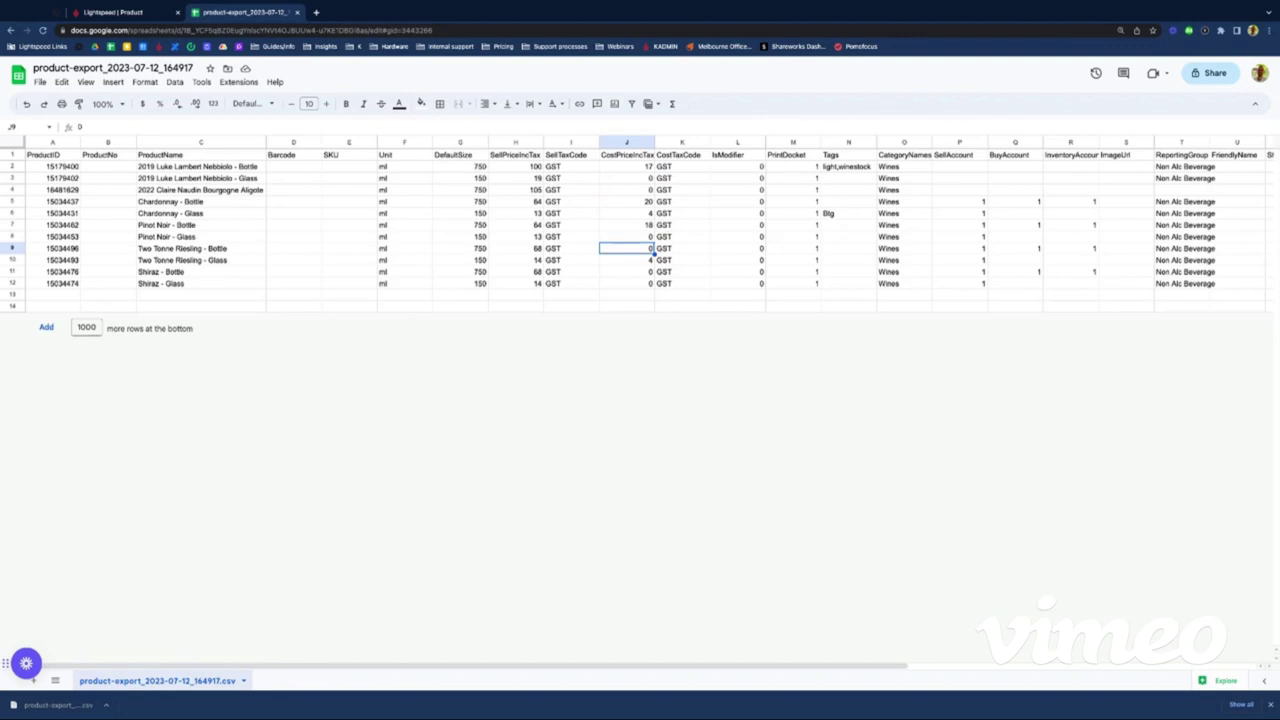
pyautogui.write('18')
pyautogui.press('Tab')
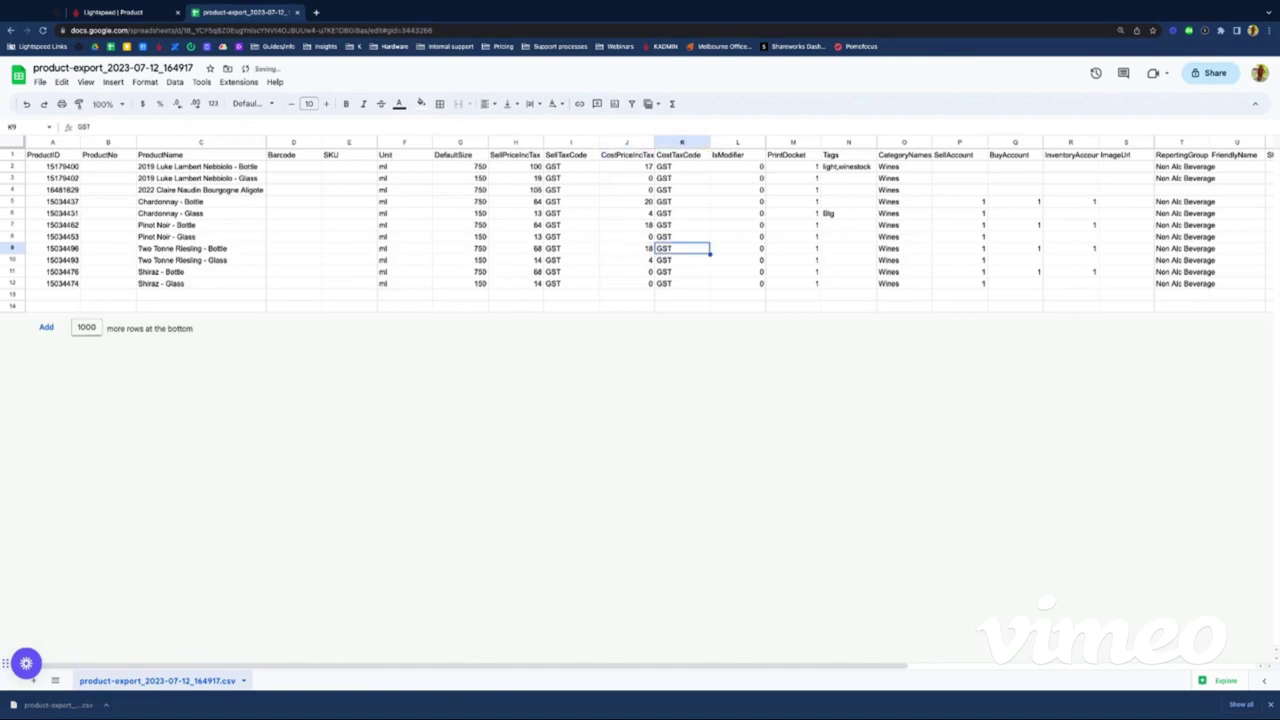
pyautogui.press('Right')
pyautogui.press('Right')
pyautogui.press('Right')
pyautogui.press('Up')
pyautogui.press('Up')
pyautogui.press('Up')
pyautogui.press('Up')
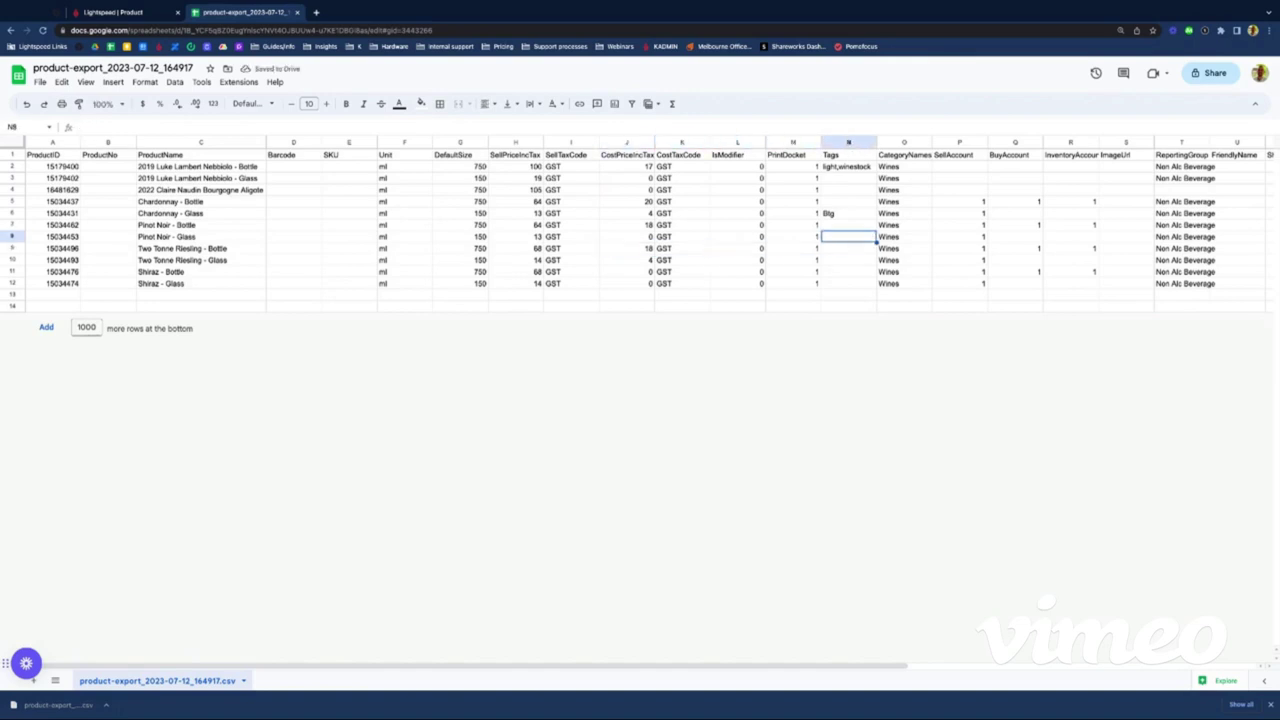
# Step: Remove the stray tag from the Nebbiolo glass row and enter winestock in N4 for Bourgogne Aligote
pyautogui.press('Up')
pyautogui.press('Up')
pyautogui.press('Up')
pyautogui.press('Up')
pyautogui.press('Down')
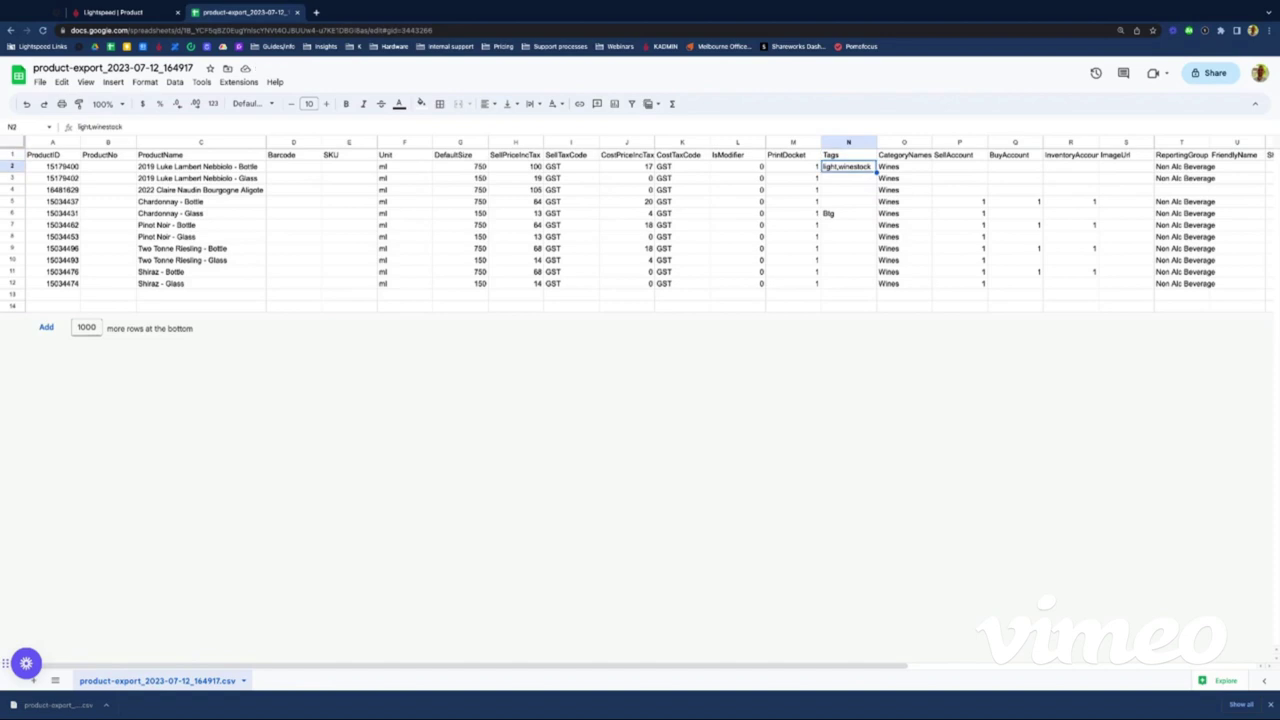
pyautogui.press('Down')
pyautogui.write('winesto')
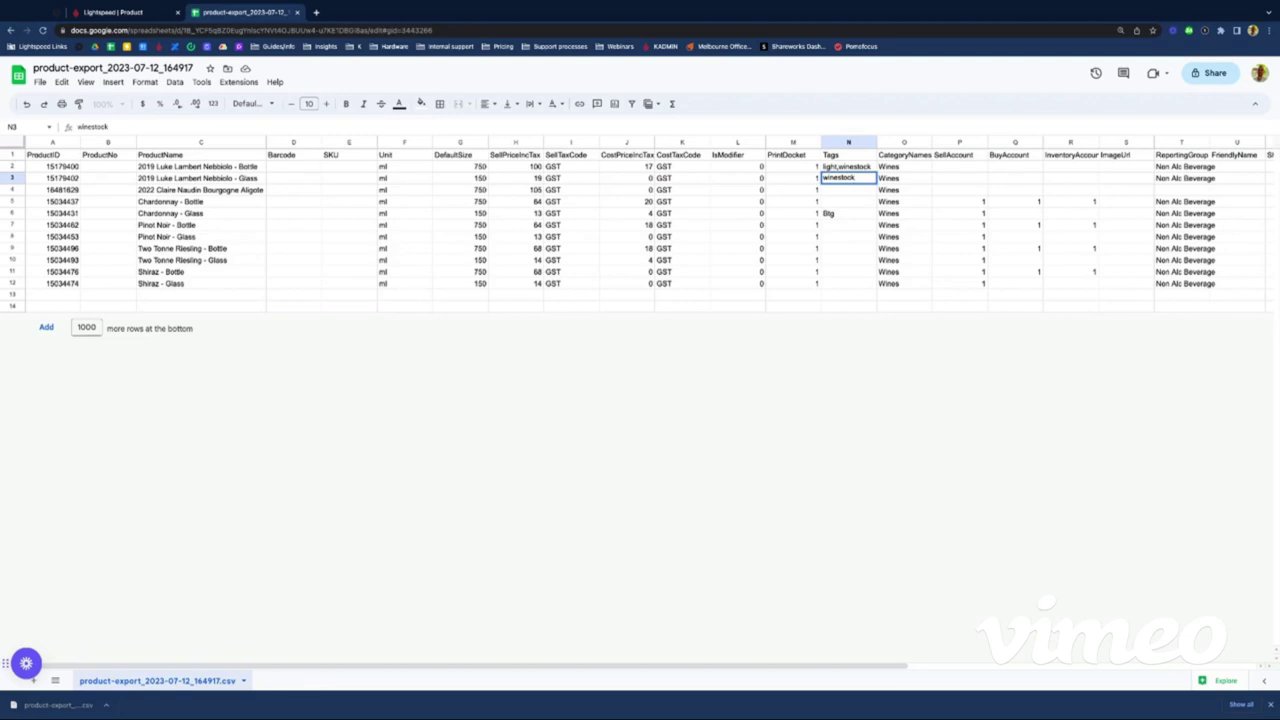
pyautogui.press('BackSpace')
pyautogui.press('BackSpace')
pyautogui.press('BackSpace')
pyautogui.press('BackSpace')
pyautogui.press('BackSpace')
pyautogui.press('BackSpace')
pyautogui.press('BackSpace')
pyautogui.press('BackSpace')
pyautogui.press('BackSpace')
pyautogui.click(848, 189)
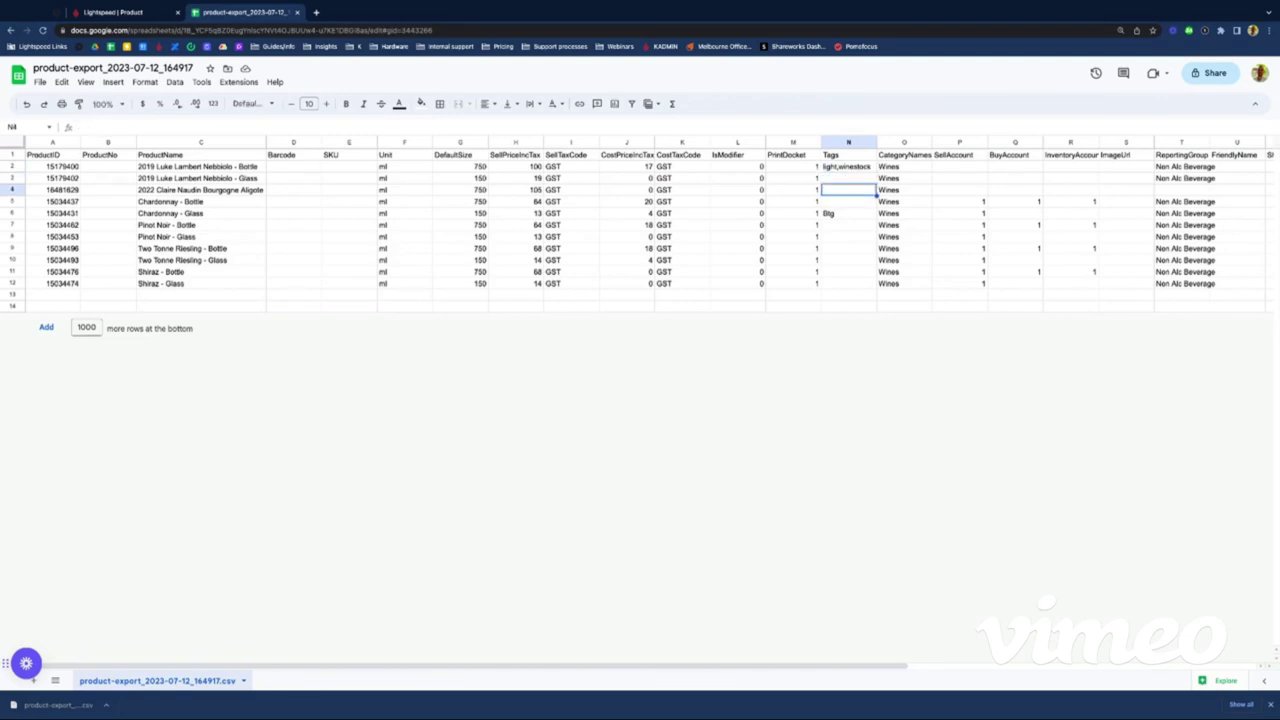
pyautogui.write('winestoc')
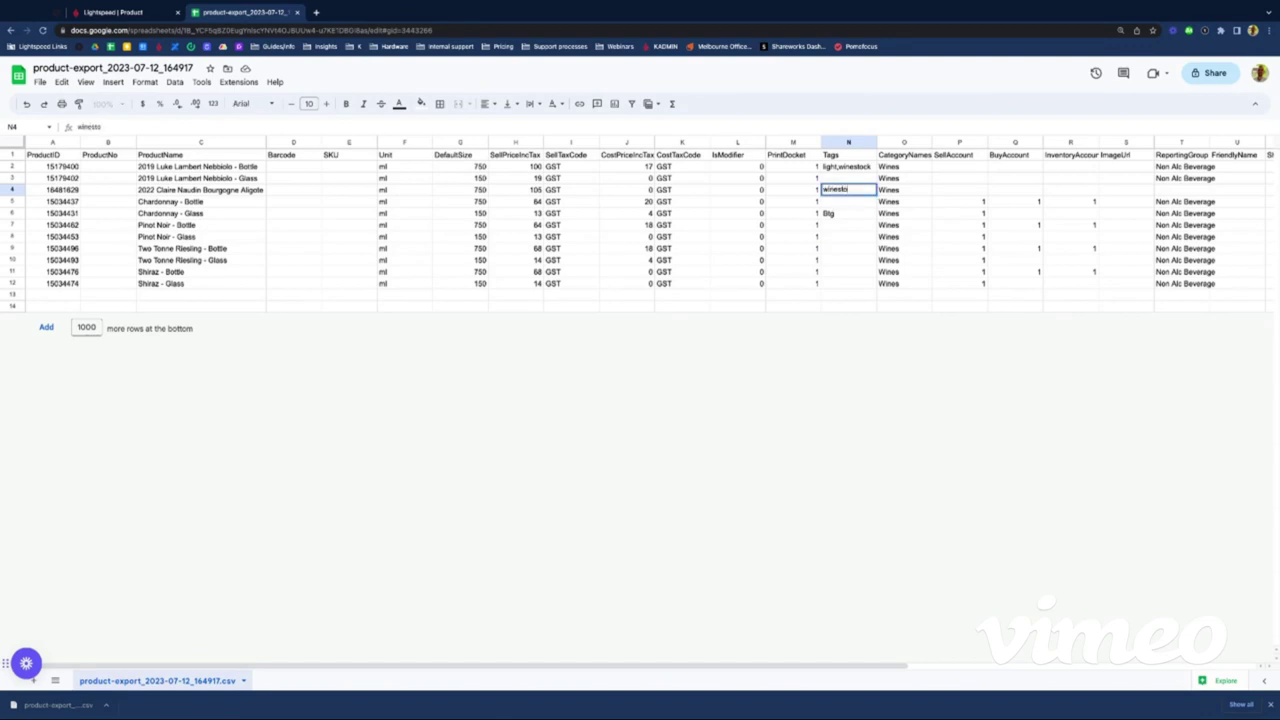
pyautogui.write('k')
pyautogui.click(880, 248)
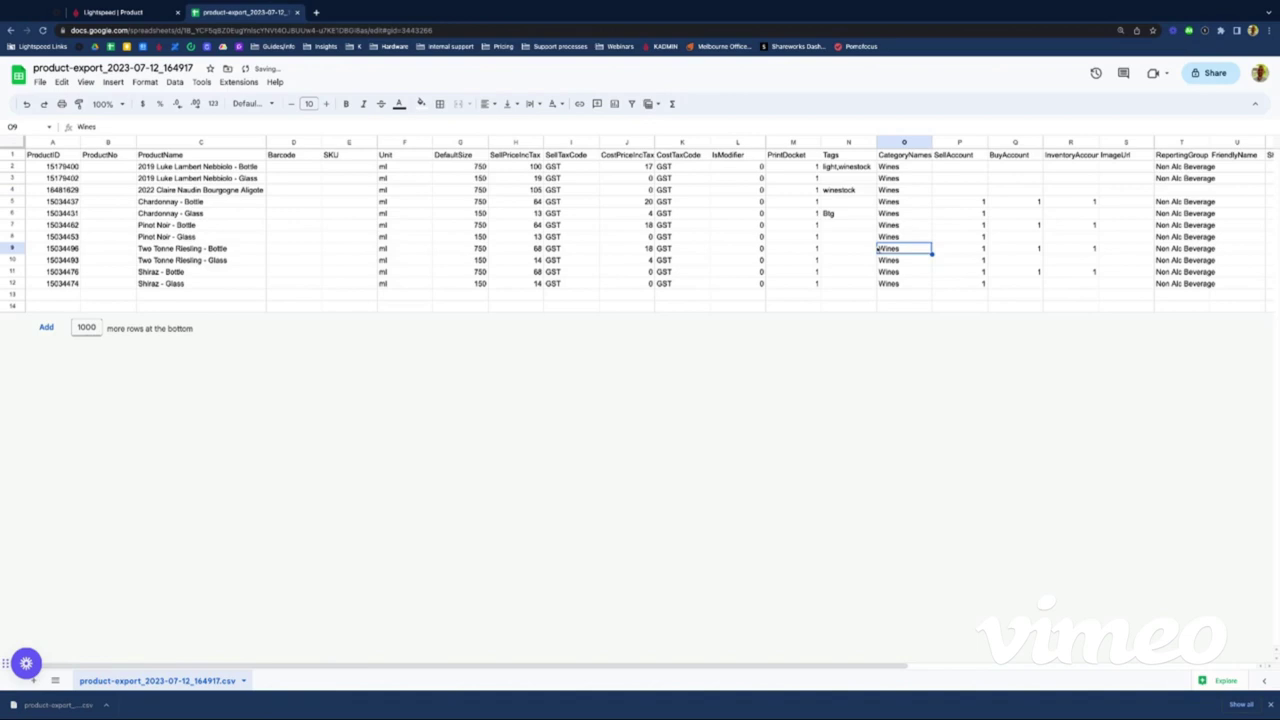
# Step: Copy winestock from N4 into the Chardonnay, Pinot Noir, Riesling and Shiraz bottle rows (N5, N7, N9, N11)
pyautogui.click(841, 189)
pyautogui.hotkey('ctrl', 'c')
pyautogui.click(842, 199)
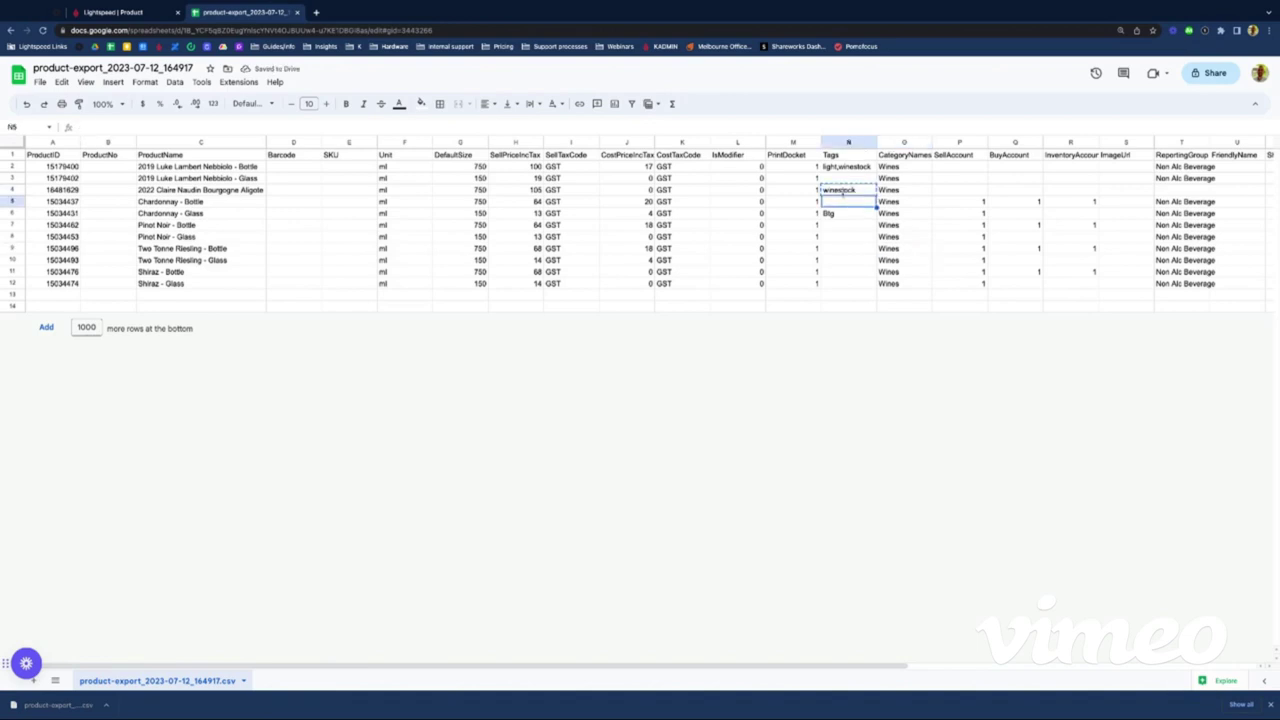
pyautogui.hotkey('ctrl', 'v')
pyautogui.click(848, 213)
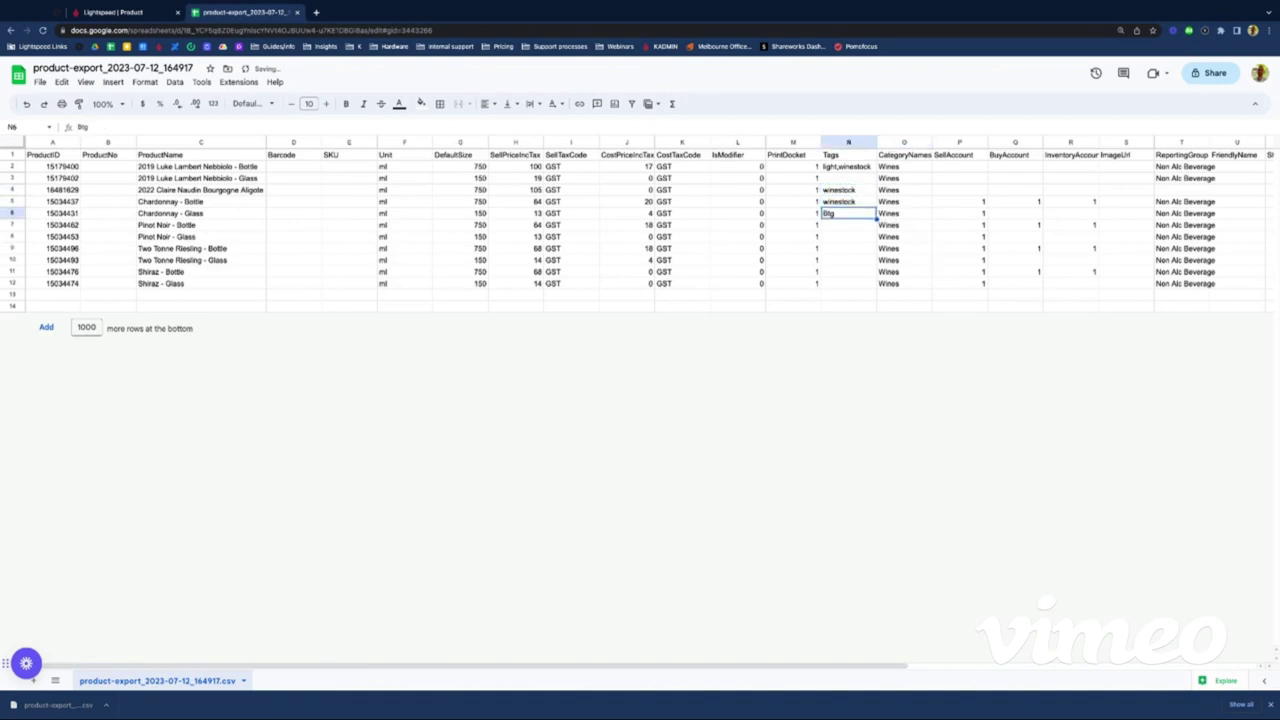
pyautogui.click(860, 225)
pyautogui.hotkey('ctrl', 'v')
pyautogui.click(862, 248)
pyautogui.hotkey('ctrl', 'v')
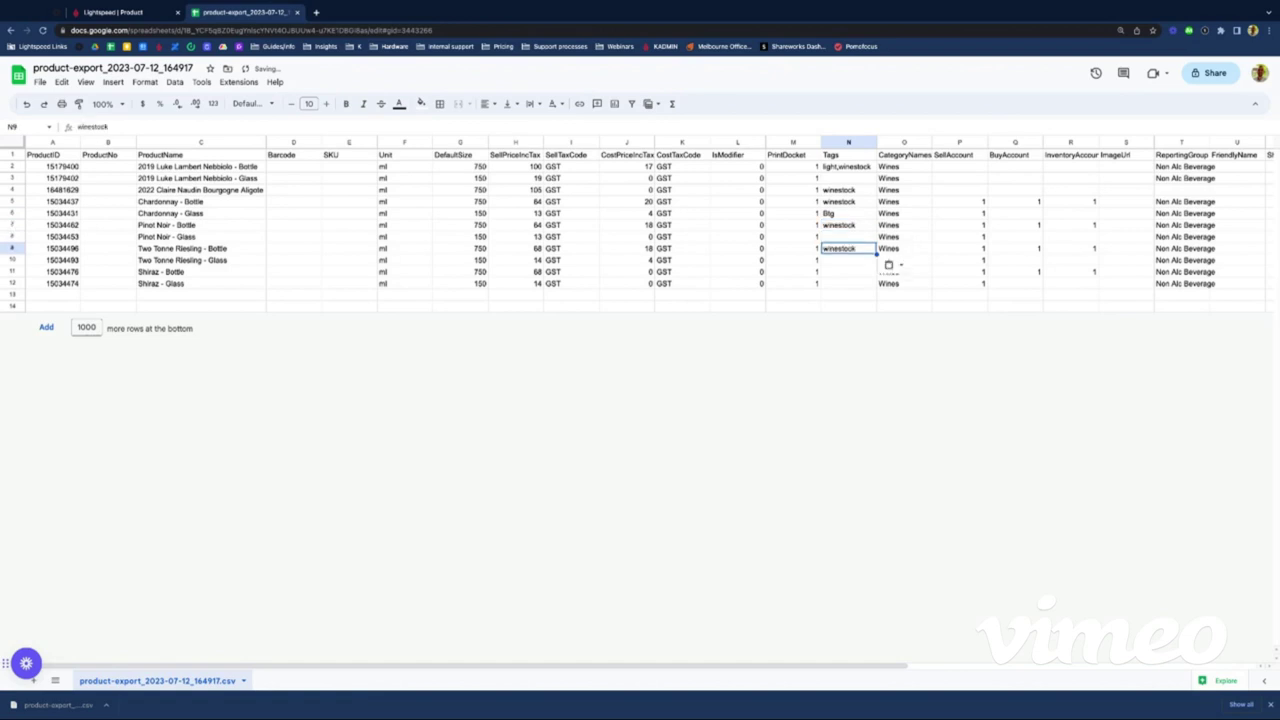
pyautogui.click(865, 260)
pyautogui.click(848, 271)
pyautogui.hotkey('ctrl', 'v')
pyautogui.click(850, 248)
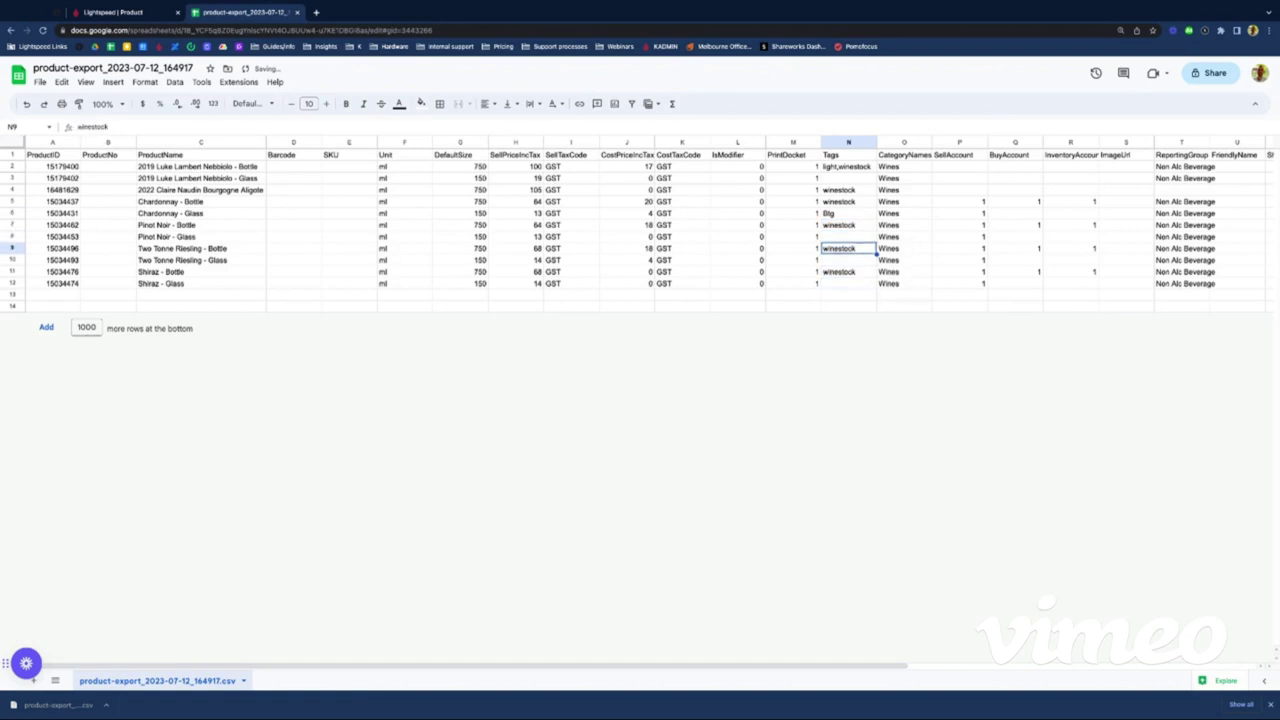
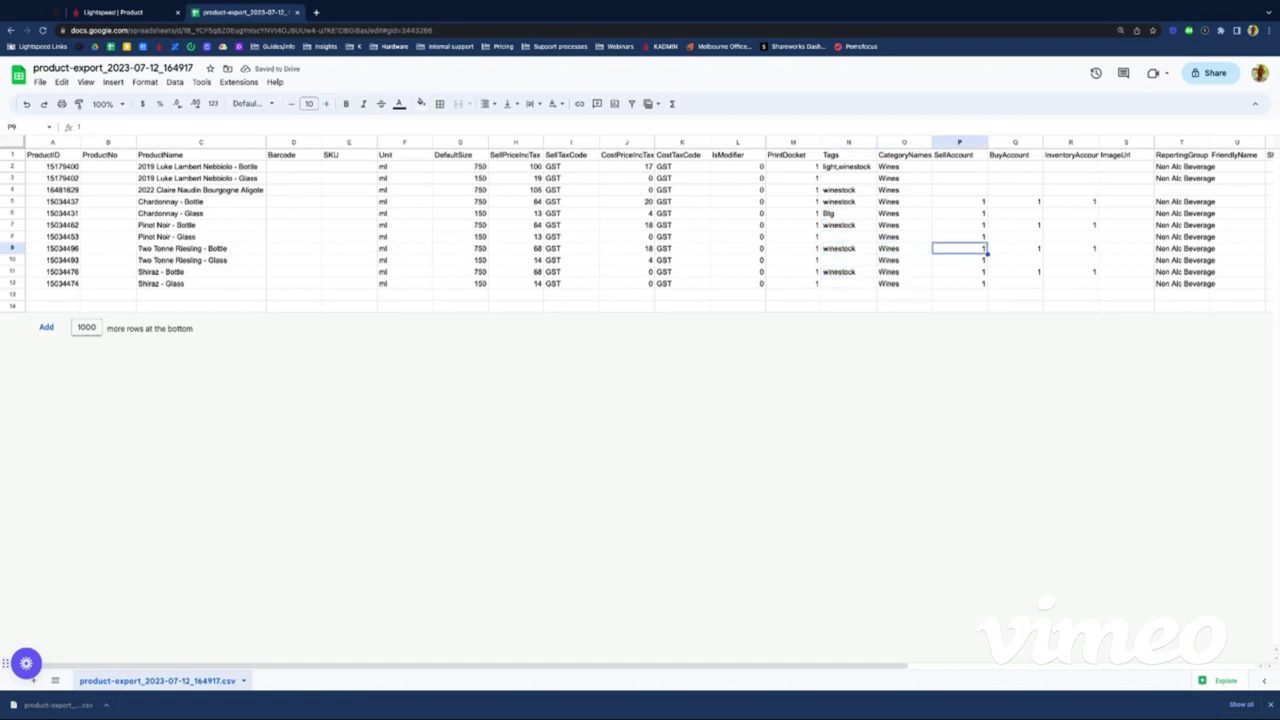
# Step: Widen column R so InventoryAccount shows fully, then go to cell P2
pyautogui.moveTo(959, 142); pyautogui.dragTo(1070, 142)
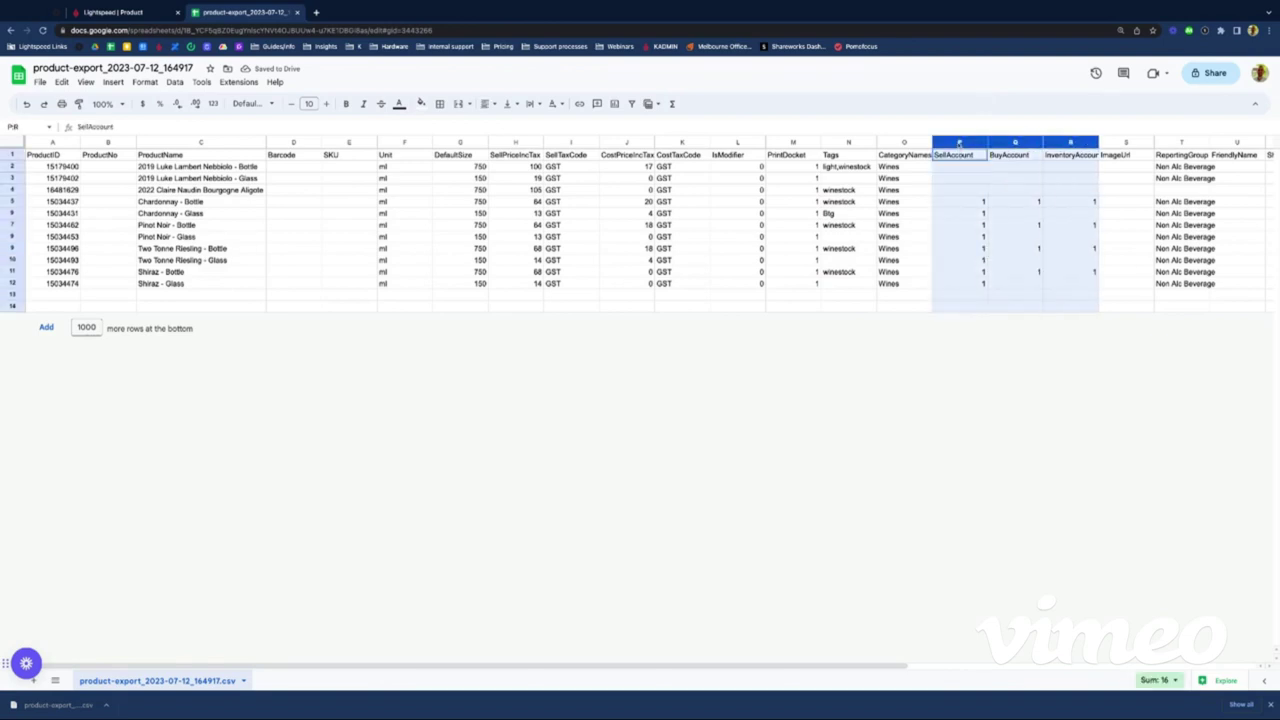
pyautogui.click(984, 189)
pyautogui.click(959, 142)
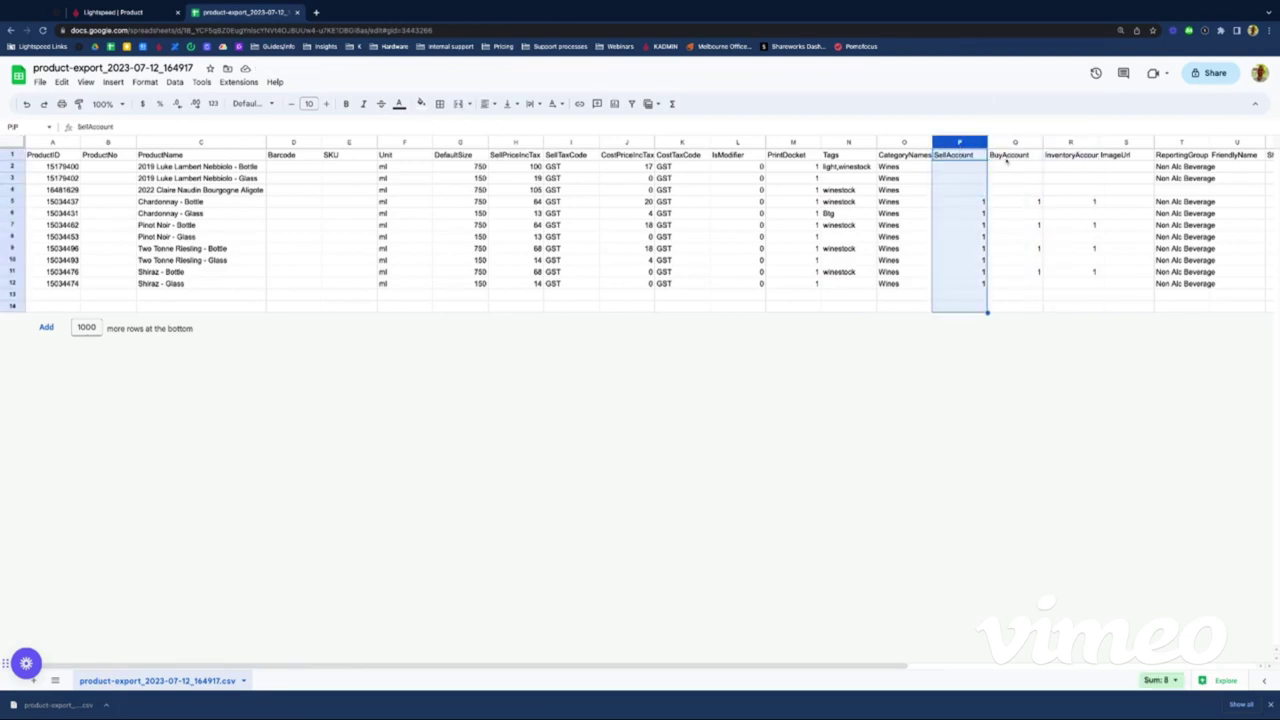
pyautogui.click(1015, 155)
pyautogui.click(1077, 157)
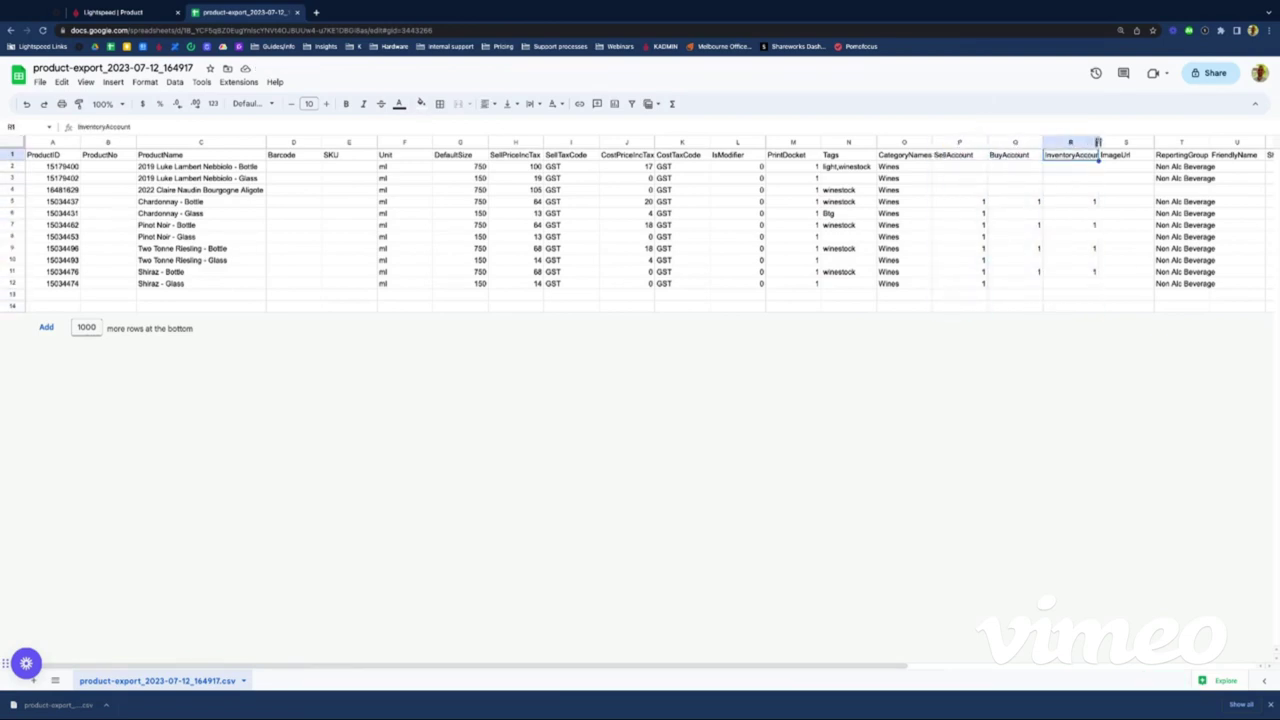
pyautogui.moveTo(1098, 143); pyautogui.dragTo(1104, 143)
pyautogui.click(969, 143)
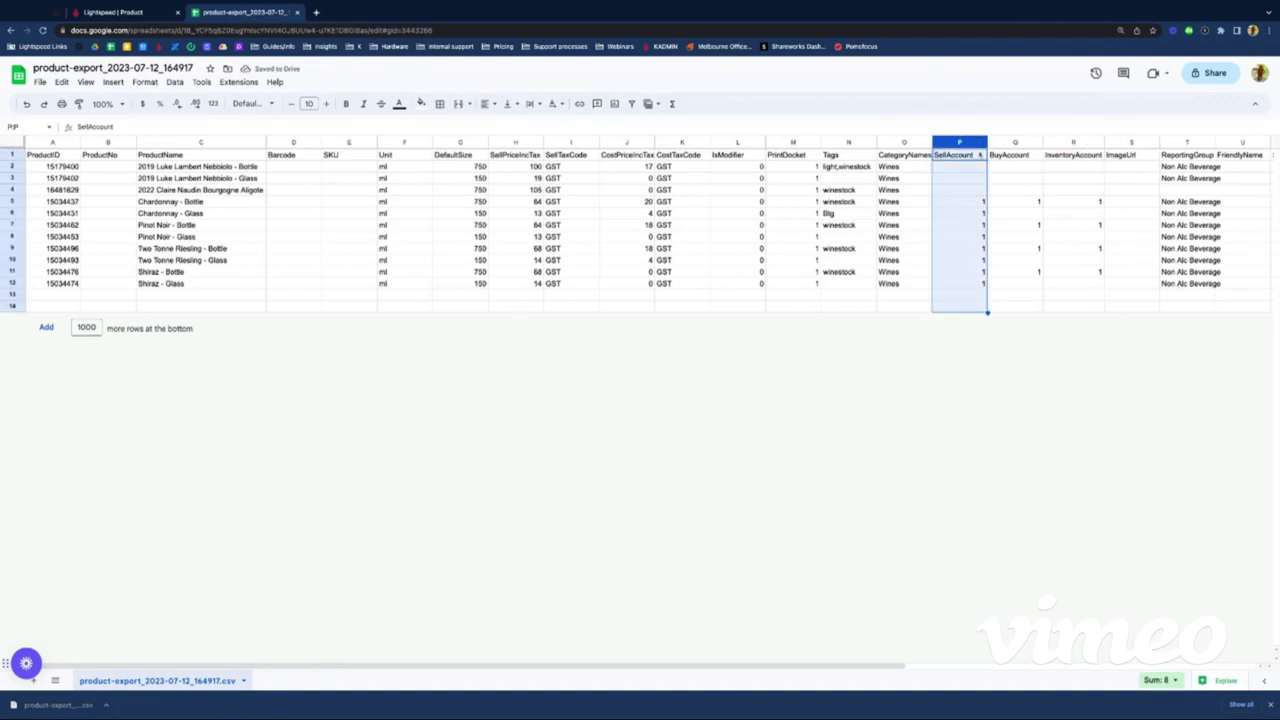
pyautogui.click(959, 155)
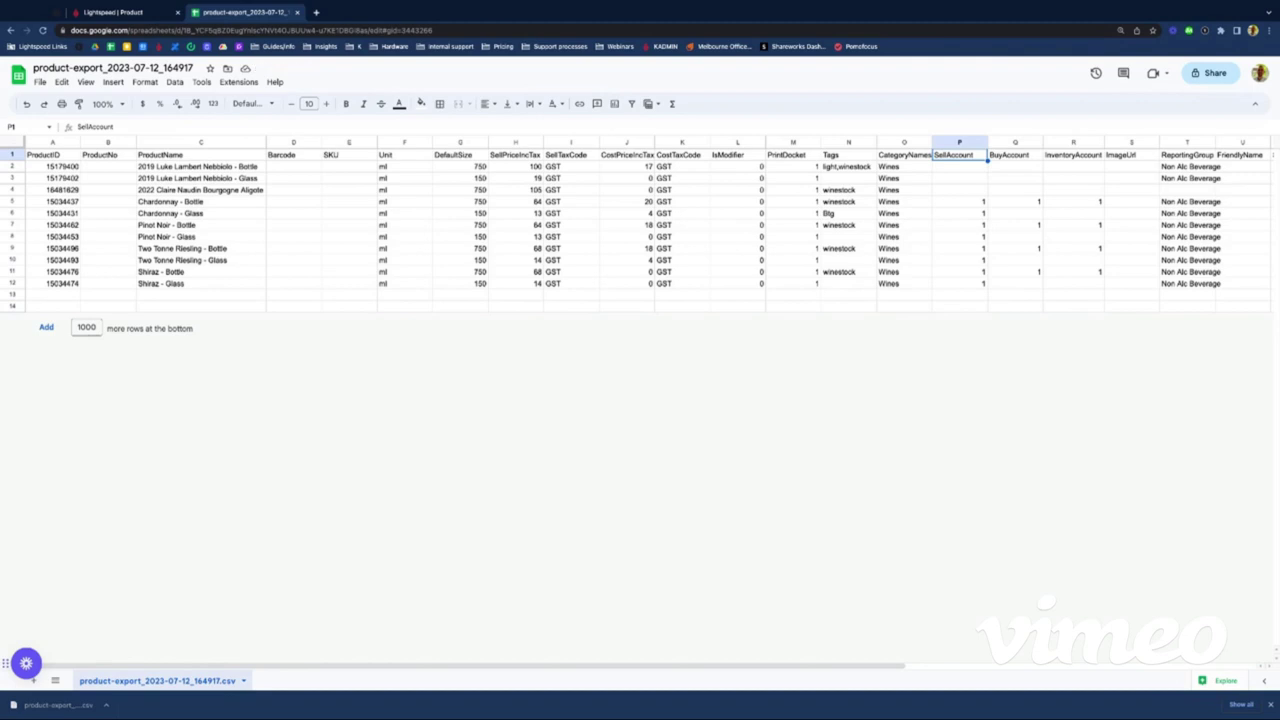
pyautogui.click(959, 167)
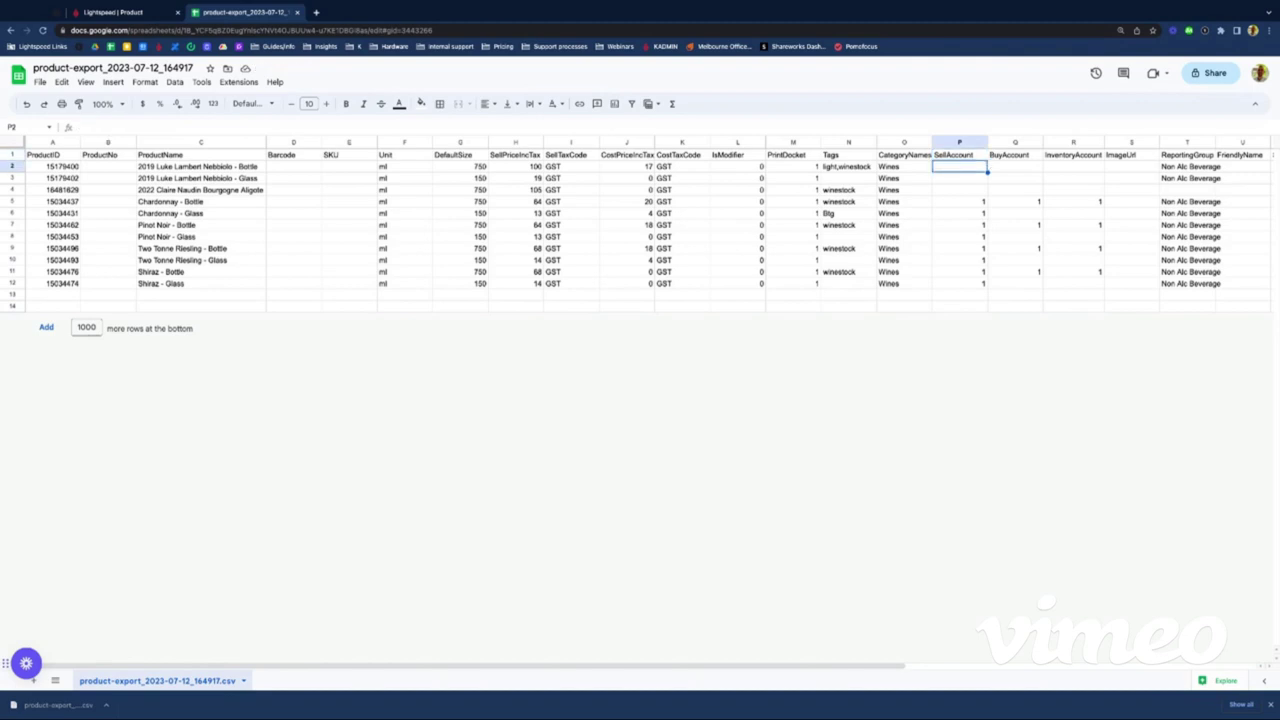
# Step: Enter 1 in SellAccount cells P2, P3 and P4
pyautogui.write('1')
pyautogui.press('Return')
pyautogui.write('1')
pyautogui.press('Return')
pyautogui.write('1')
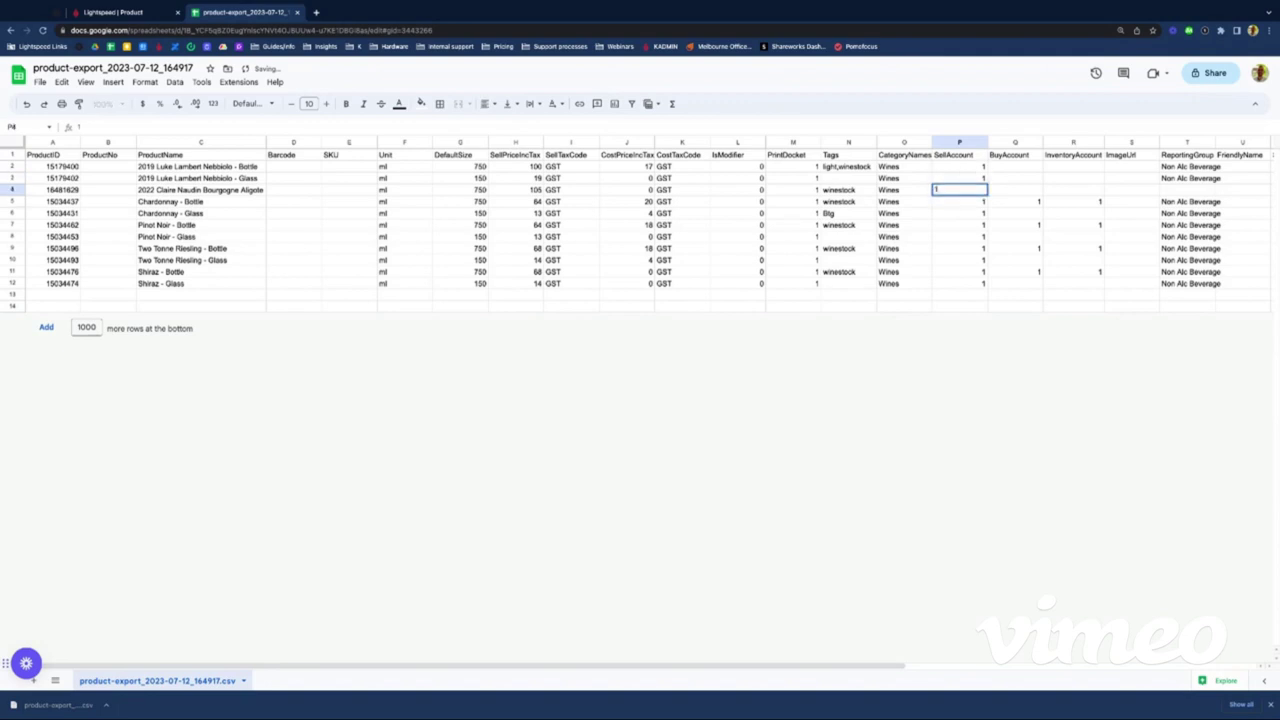
pyautogui.press('Return')
pyautogui.press('Down')
pyautogui.press('Down')
pyautogui.press('Up')
pyautogui.press('Up')
pyautogui.press('Up')
pyautogui.press('Up')
pyautogui.press('Up')
# Step: Fill BuyAccount with 1 in Q2, Q4, Q5 and Q11, and 0 in Q3
pyautogui.press('Right')
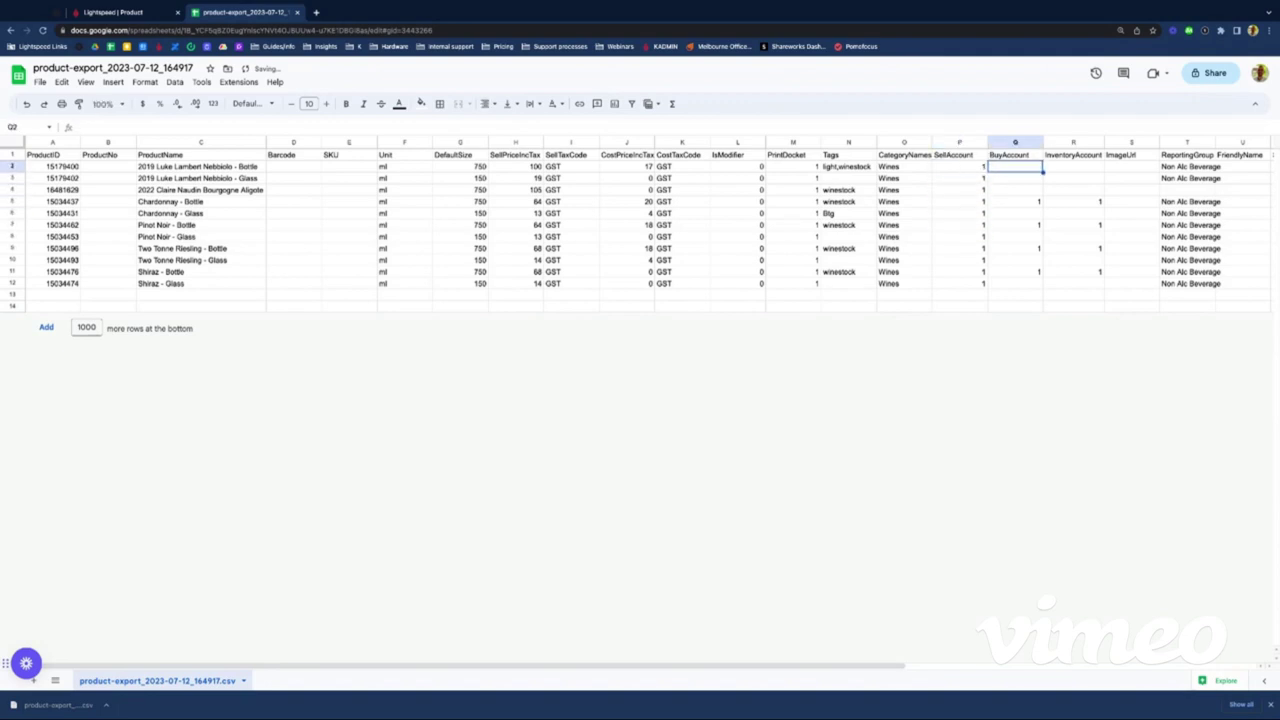
pyautogui.write('1')
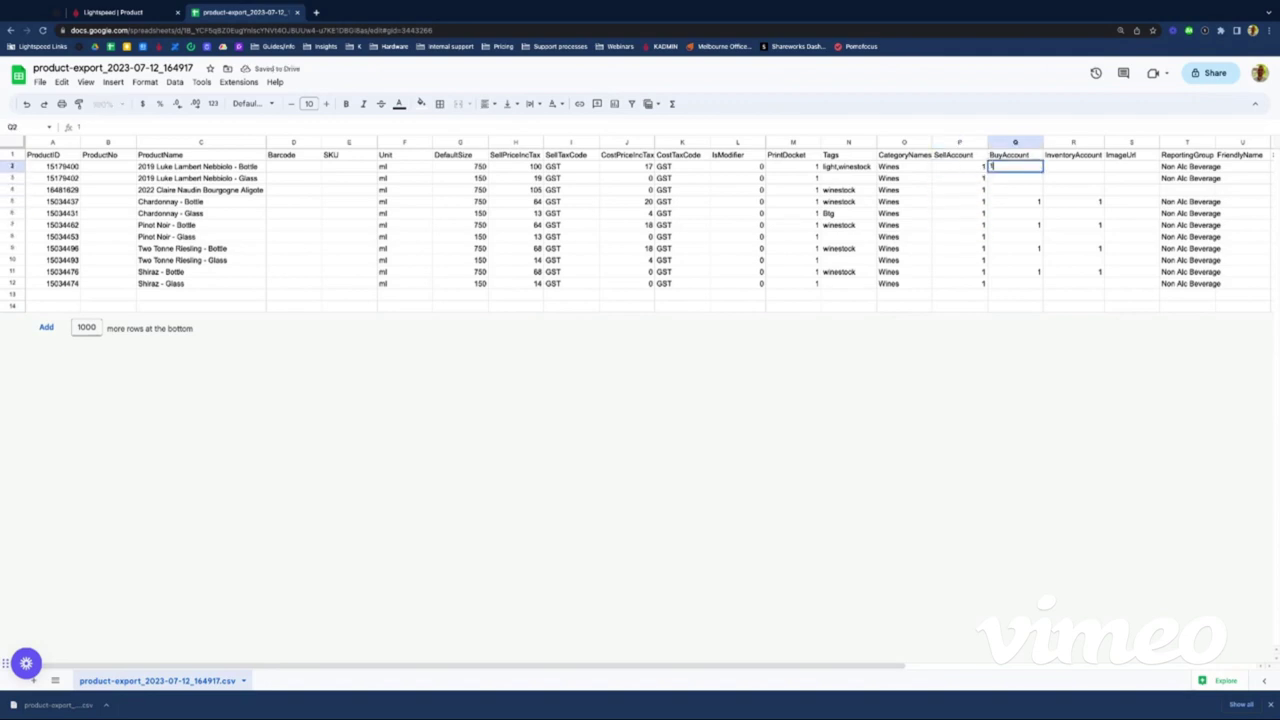
pyautogui.press('Return')
pyautogui.write('0')
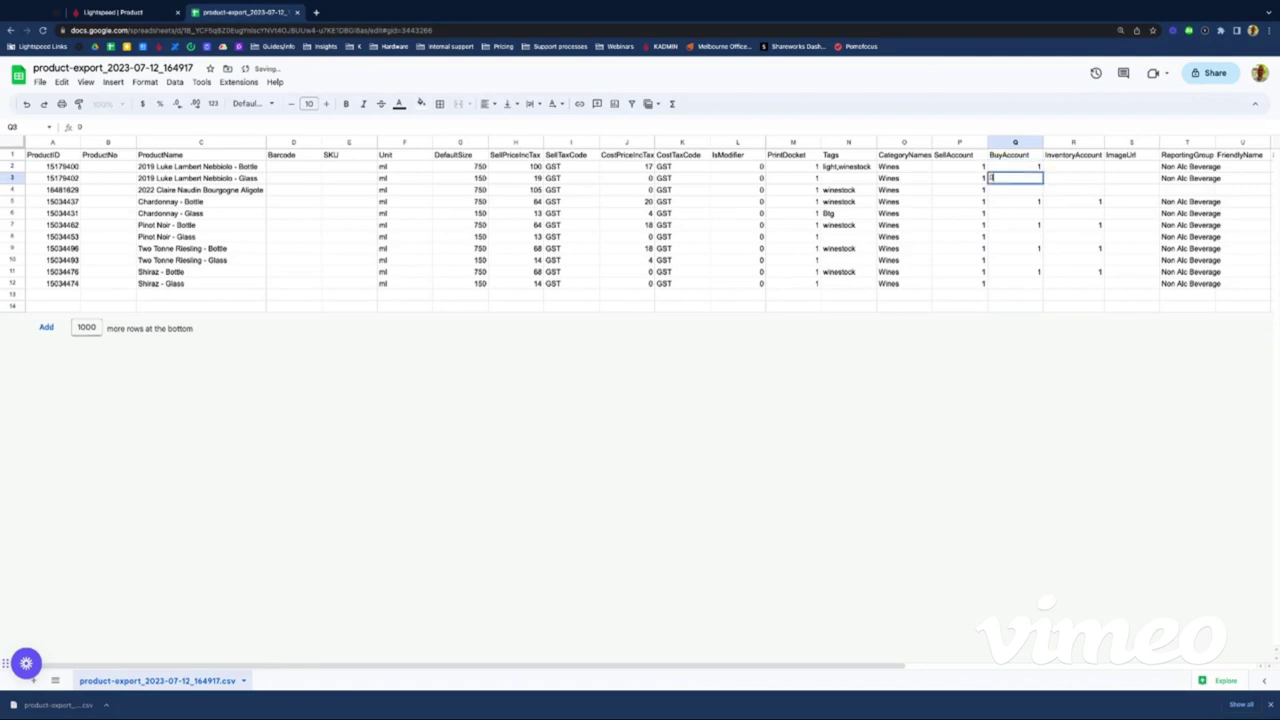
pyautogui.press('Return')
pyautogui.write('1')
pyautogui.press('Return')
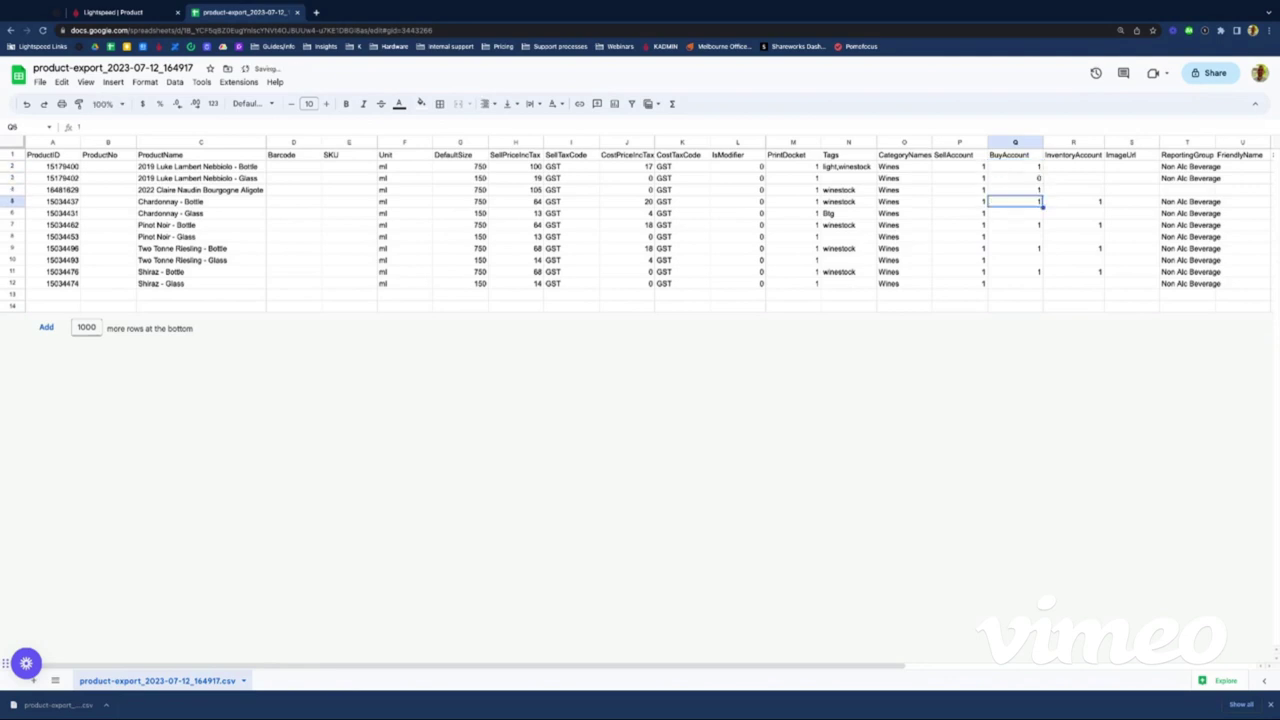
pyautogui.write('1')
pyautogui.press('Return')
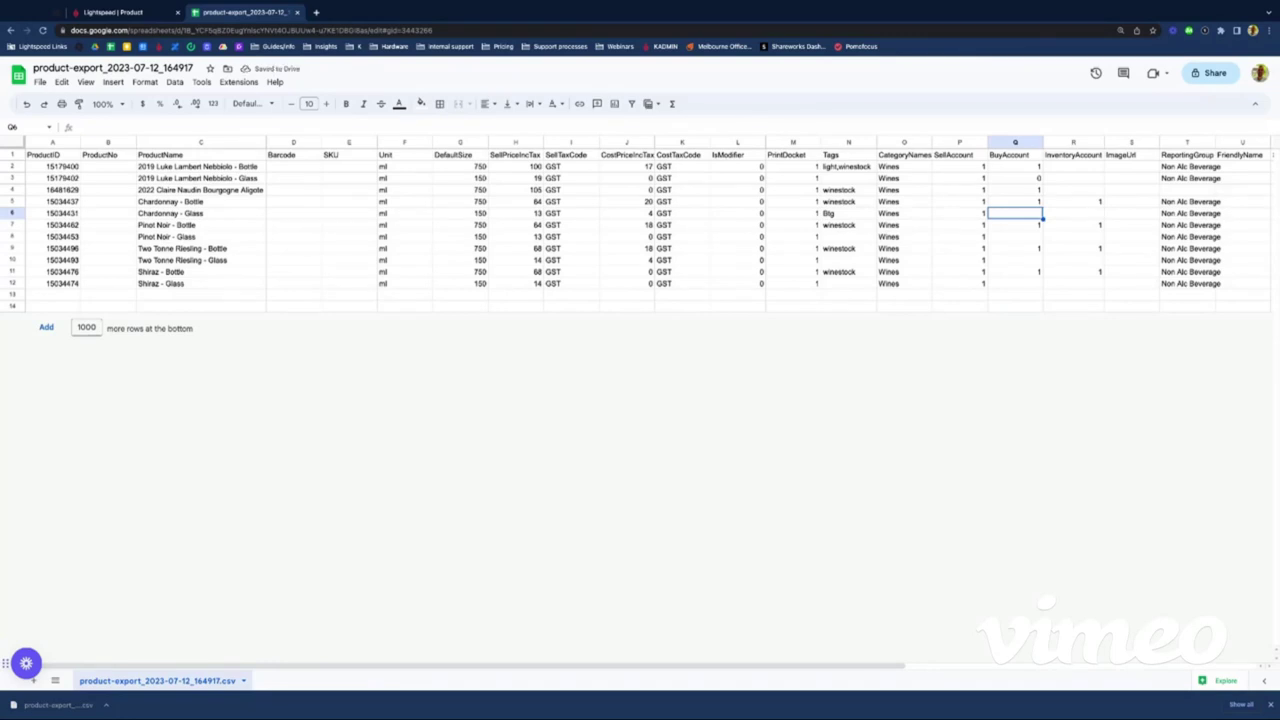
pyautogui.press('Down')
pyautogui.press('Down')
pyautogui.press('Down')
pyautogui.press('Down')
pyautogui.press('Down')
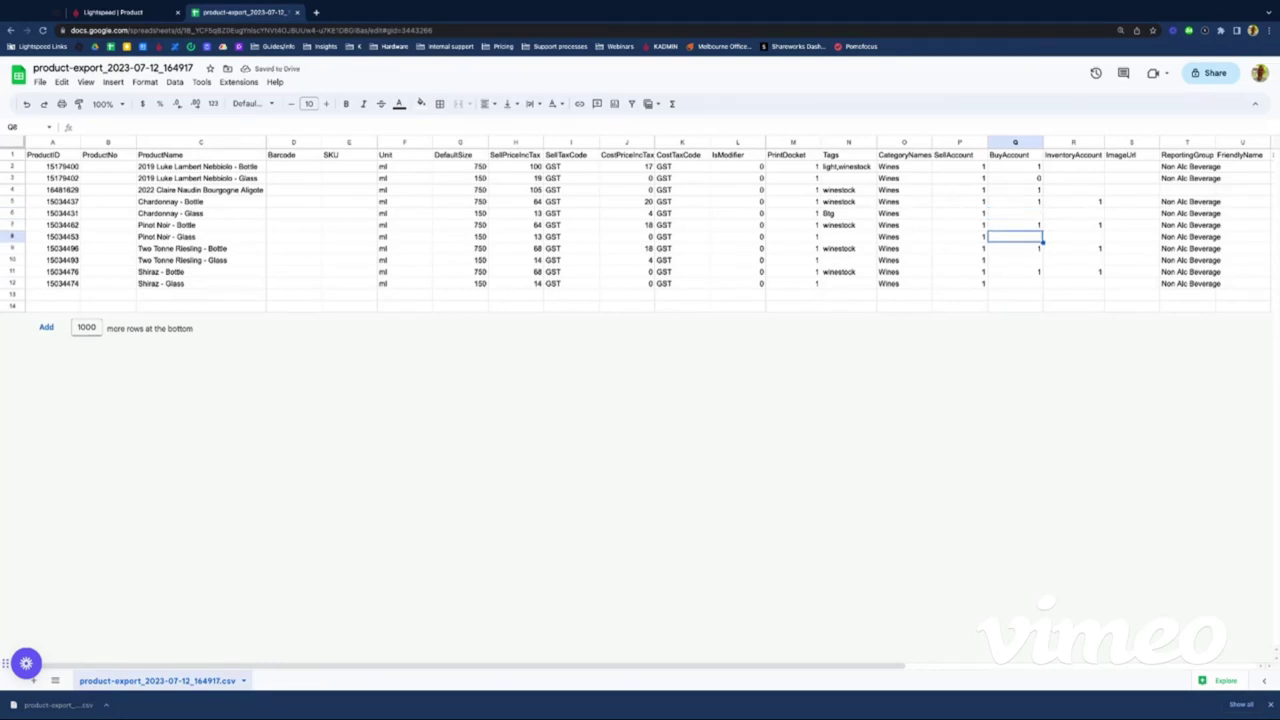
pyautogui.write('1')
pyautogui.press('Return')
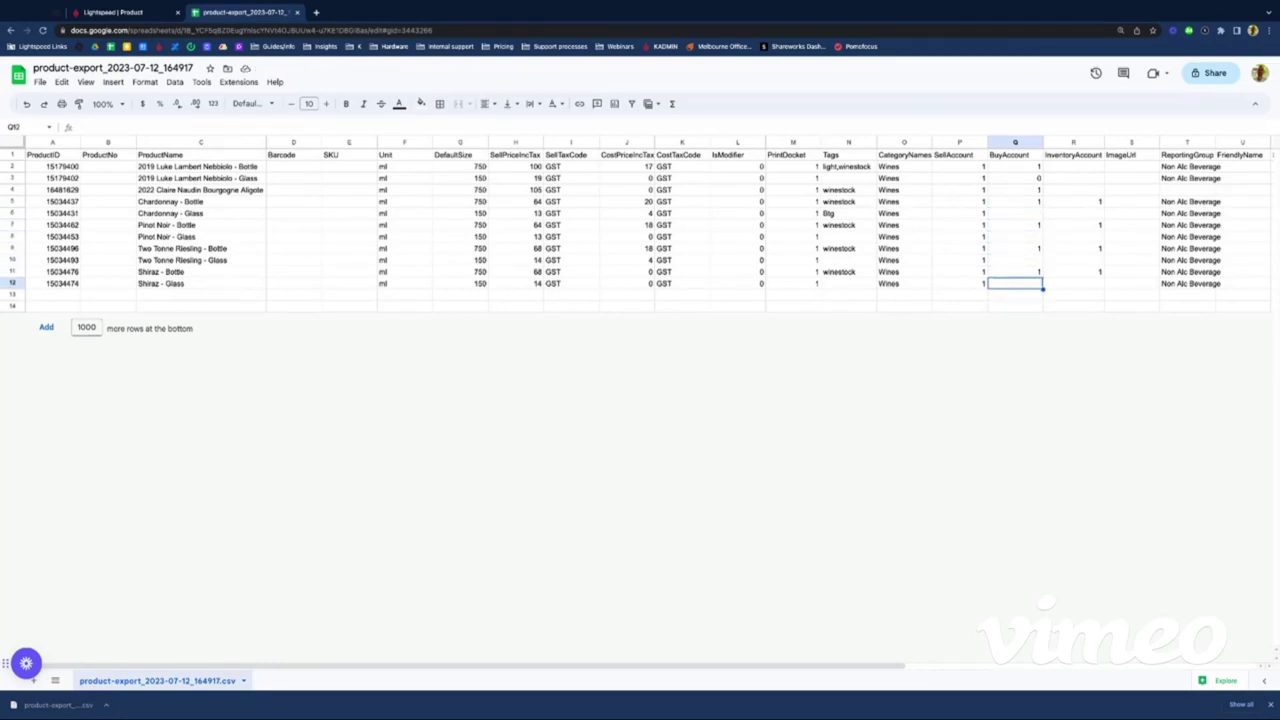
pyautogui.press('Up')
pyautogui.press('Up')
pyautogui.press('Up')
pyautogui.press('Up')
pyautogui.press('Up')
pyautogui.press('Up')
pyautogui.press('Up')
pyautogui.press('Up')
# Step: Fill InventoryAccount with 1 in R2 and R4, and 0 in R3
pyautogui.press('Right')
pyautogui.press('Up')
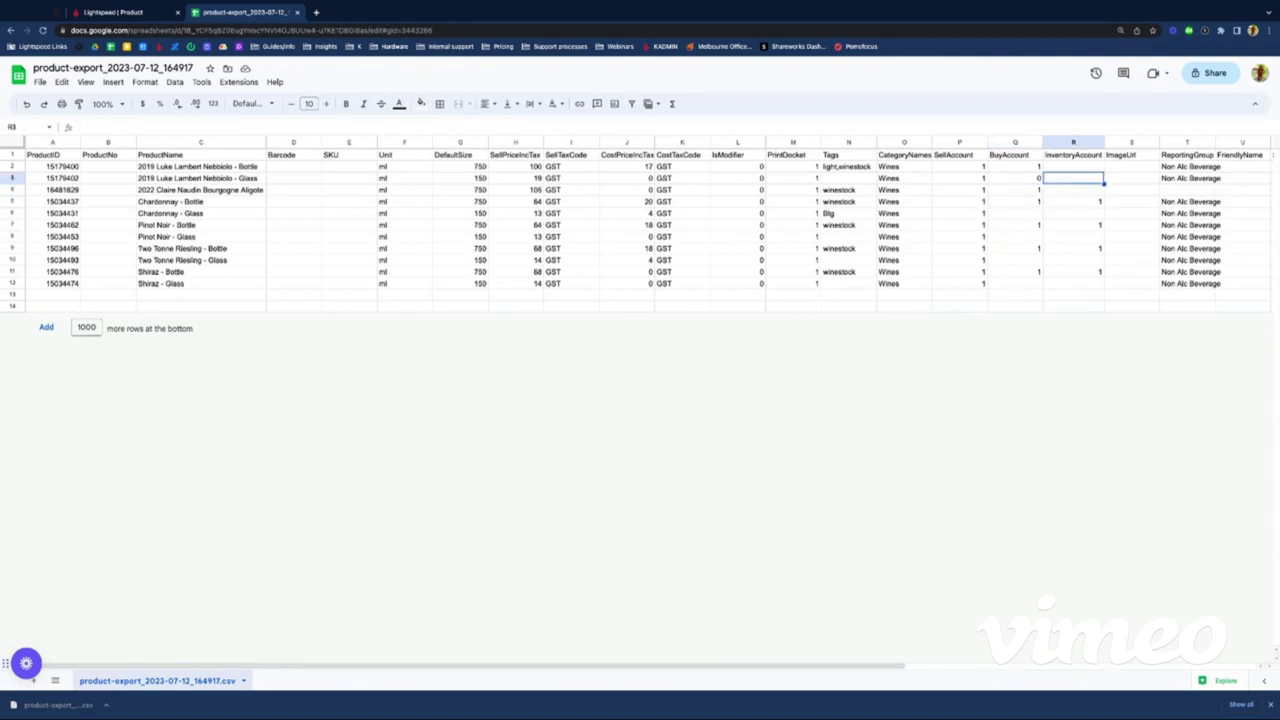
pyautogui.press('Up')
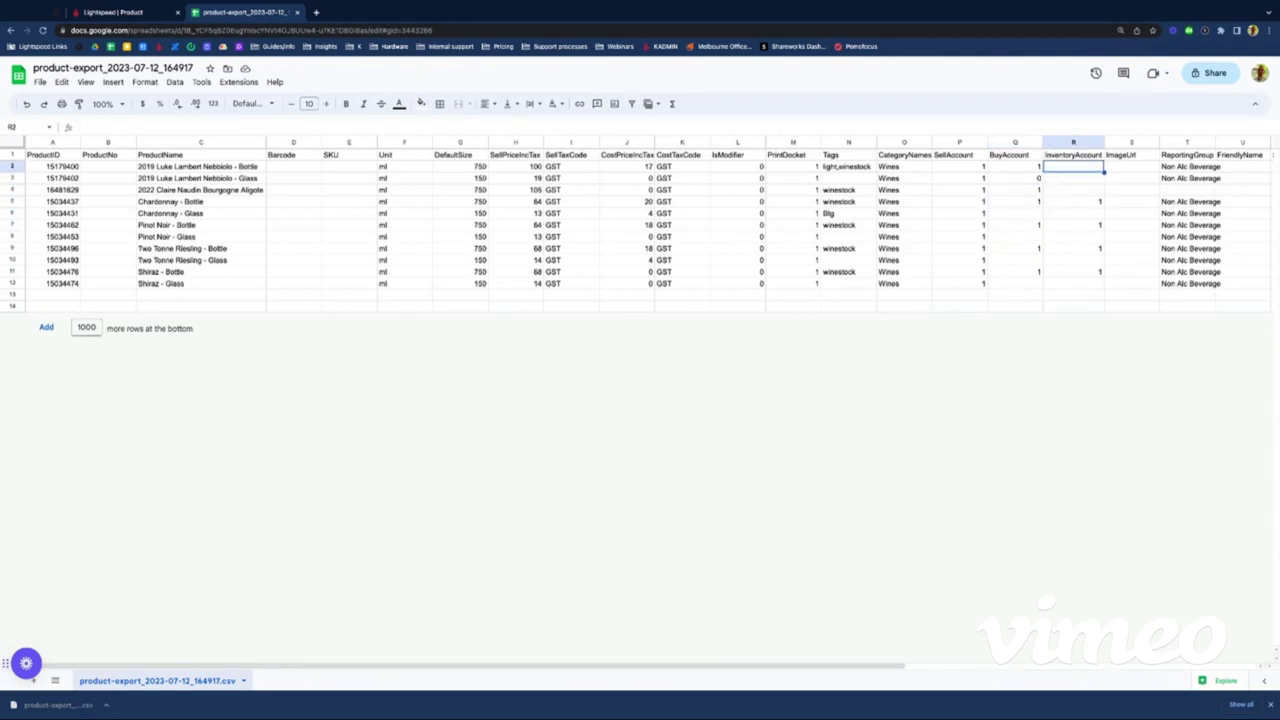
pyautogui.write('1')
pyautogui.press('Return')
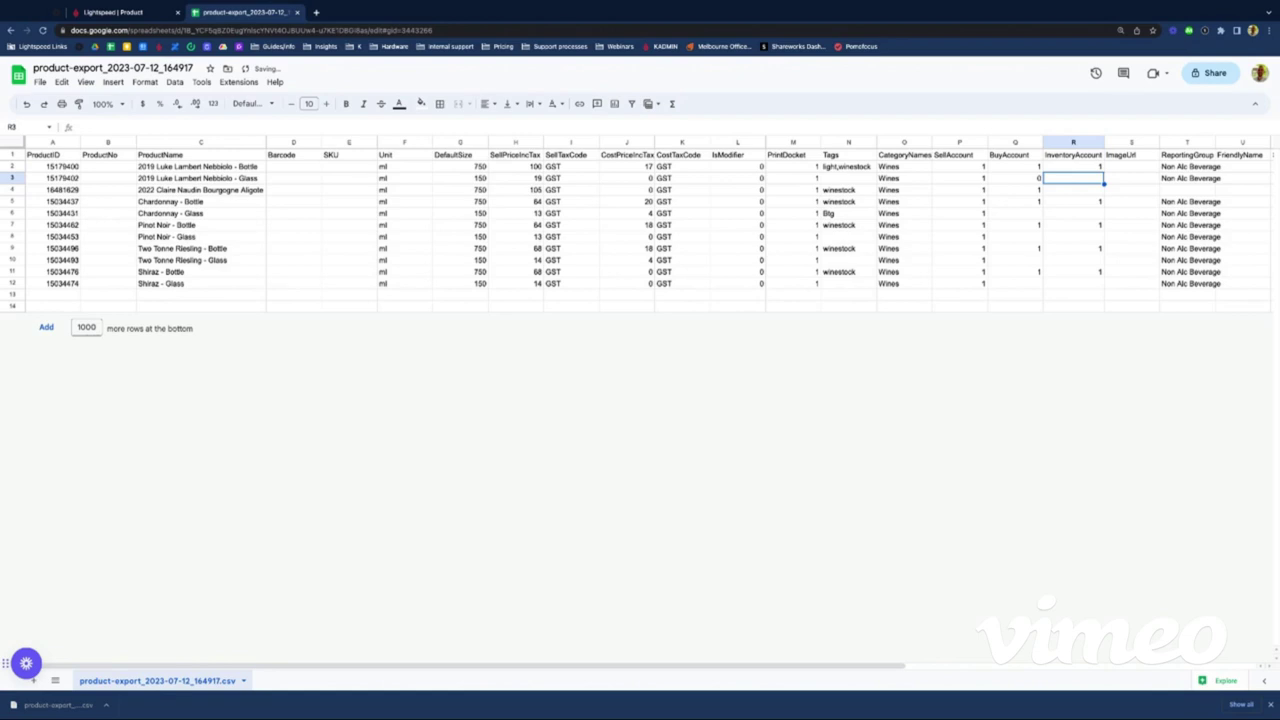
pyautogui.write('0')
pyautogui.press('Return')
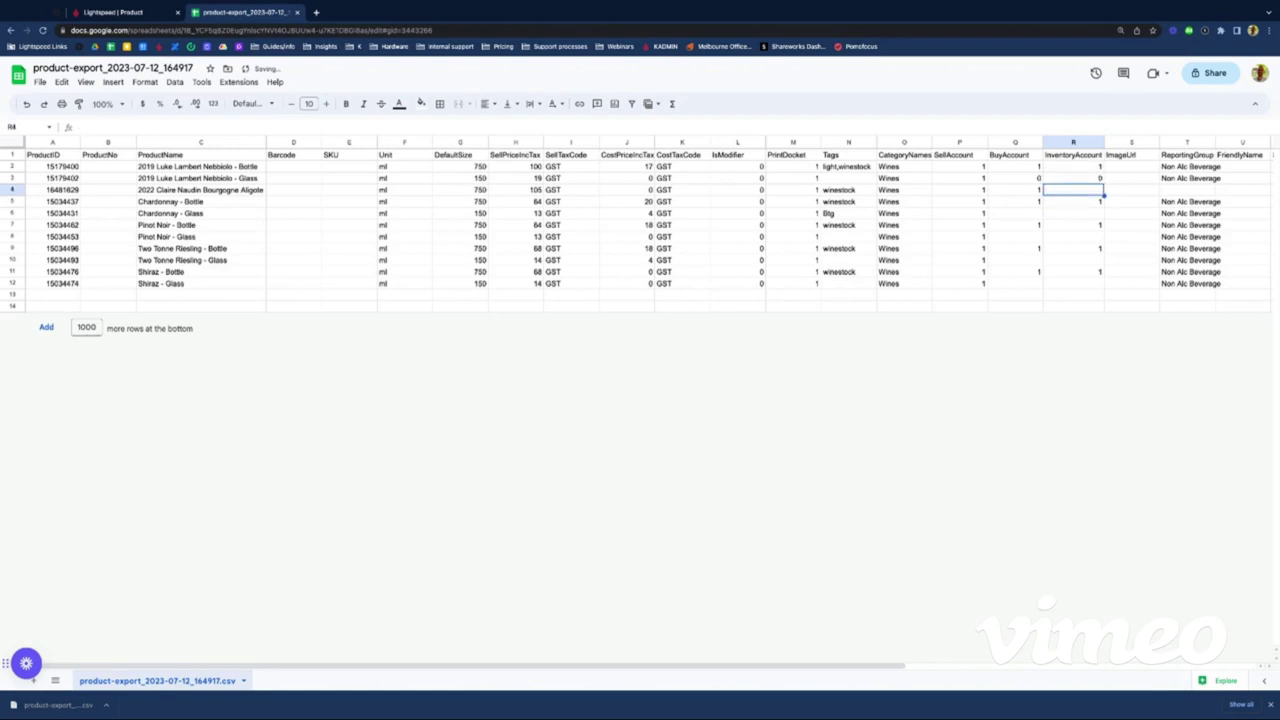
pyautogui.write('1')
pyautogui.press('Return')
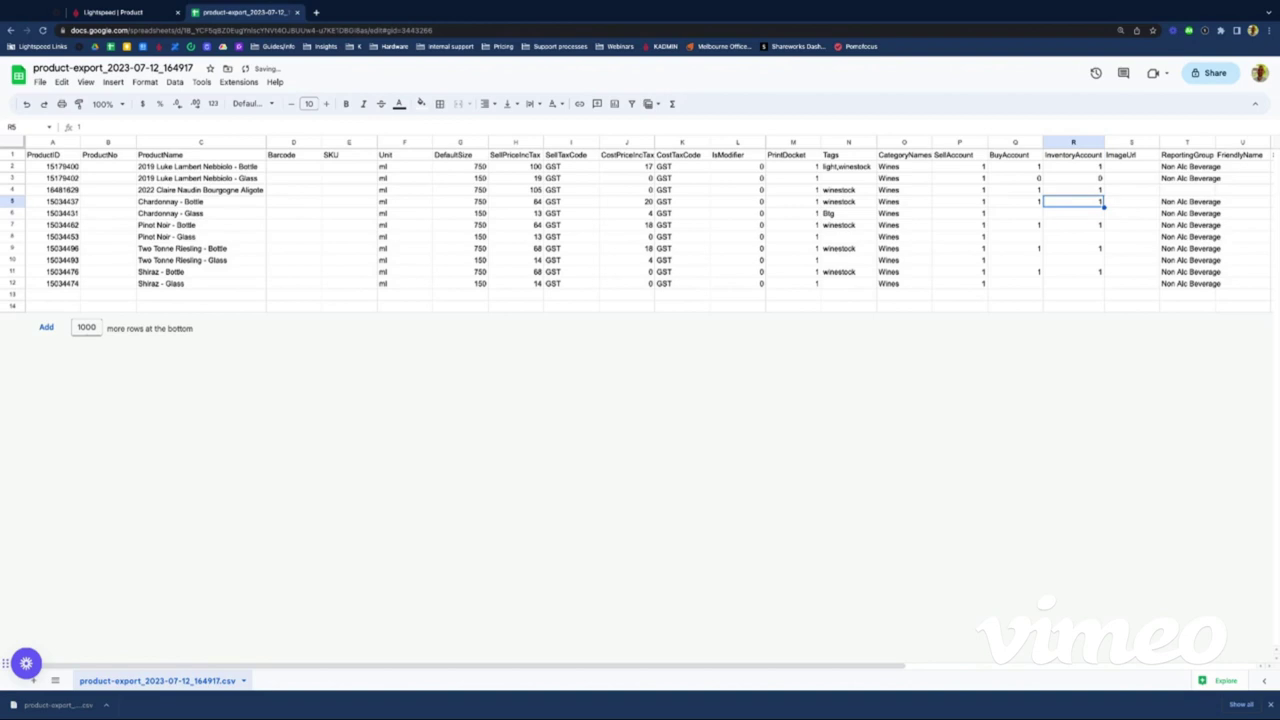
# Step: Review the account values down to row 10 and return to the ProductID column
pyautogui.press('Down')
pyautogui.press('Down')
pyautogui.press('Down')
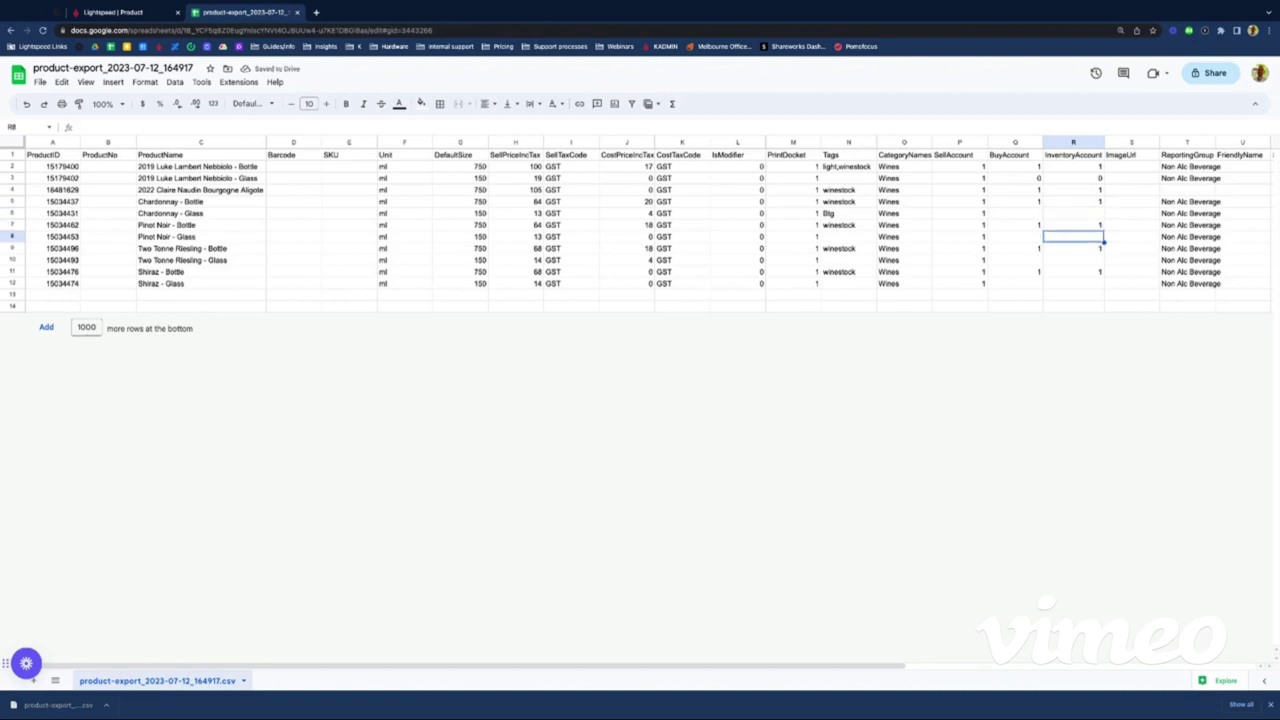
pyautogui.press('Down')
pyautogui.press('Down')
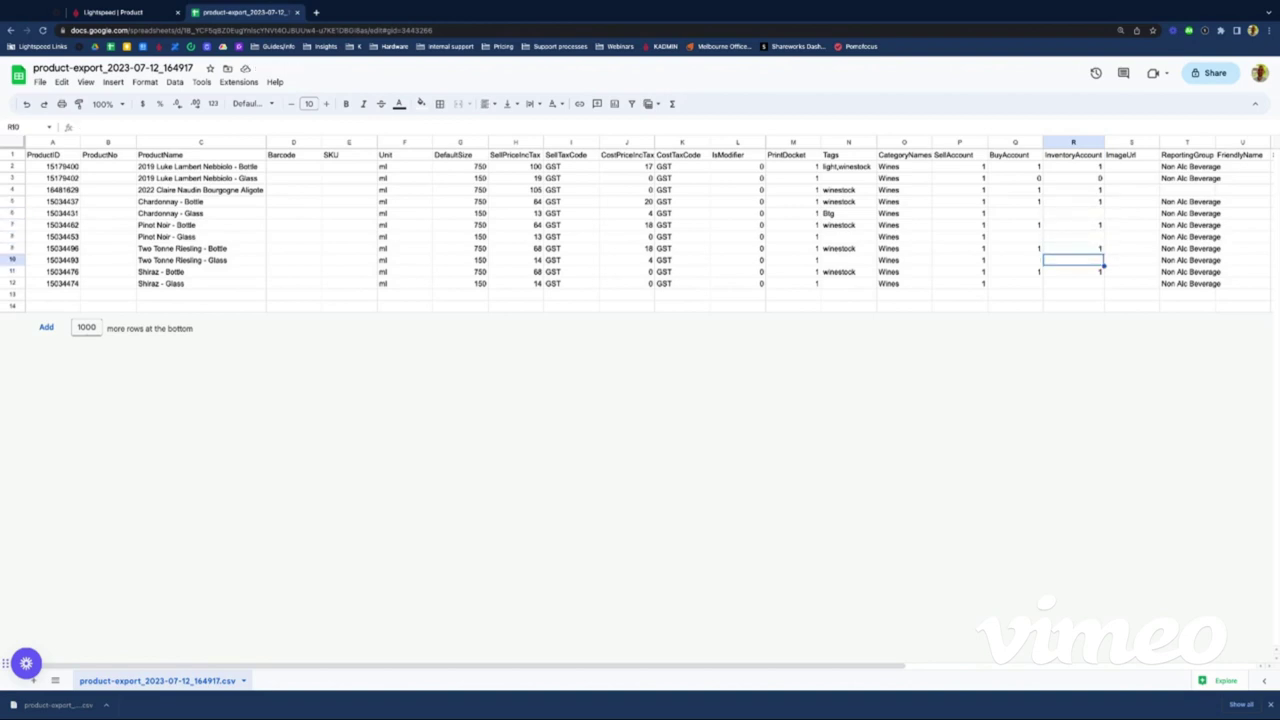
pyautogui.press('Right')
pyautogui.press('Right')
pyautogui.press('Right')
pyautogui.press('Right')
pyautogui.press('Left')
pyautogui.press('Left')
pyautogui.press('Left')
pyautogui.press('Left')
pyautogui.press('Left')
pyautogui.press('Left')
pyautogui.press('Left')
pyautogui.press('Left')
pyautogui.press('Left')
pyautogui.press('Left')
pyautogui.press('Left')
pyautogui.press('Left')
pyautogui.press('Left')
pyautogui.press('Left')
pyautogui.press('Left')
pyautogui.press('Left')
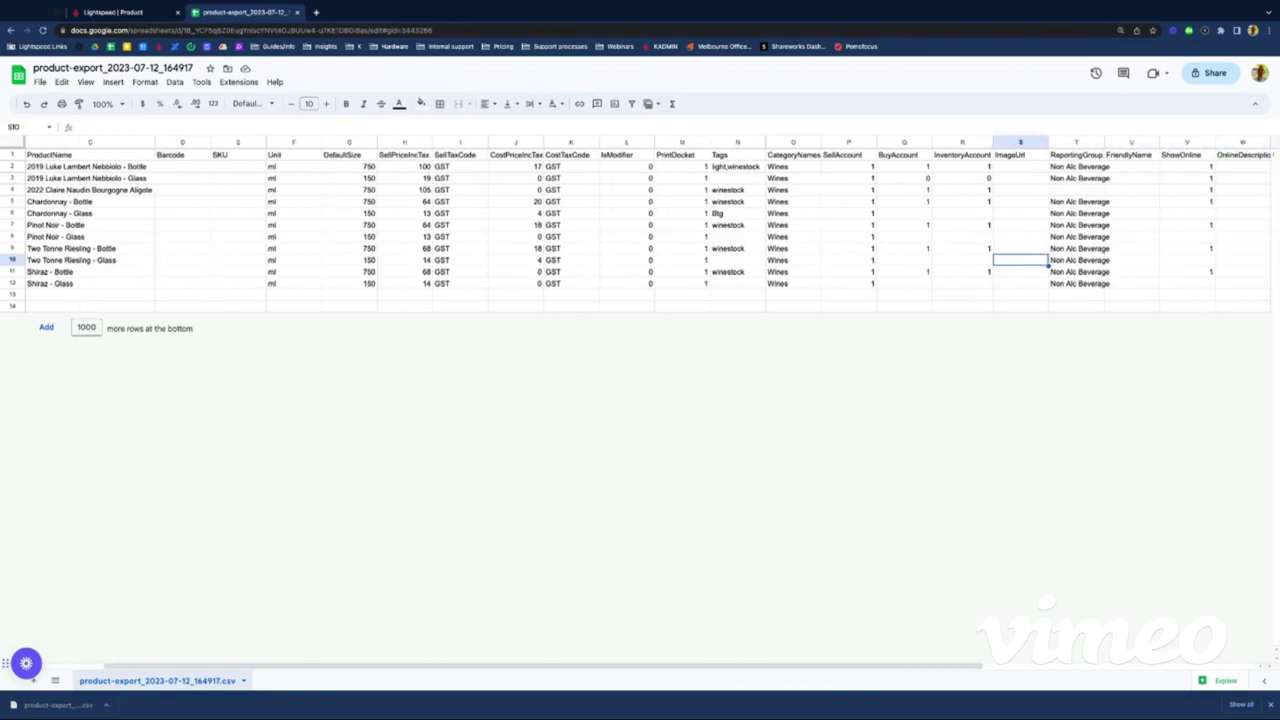
pyautogui.press('Left')
pyautogui.press('Left')
pyautogui.press('Left')
pyautogui.press('Left')
pyautogui.press('Left')
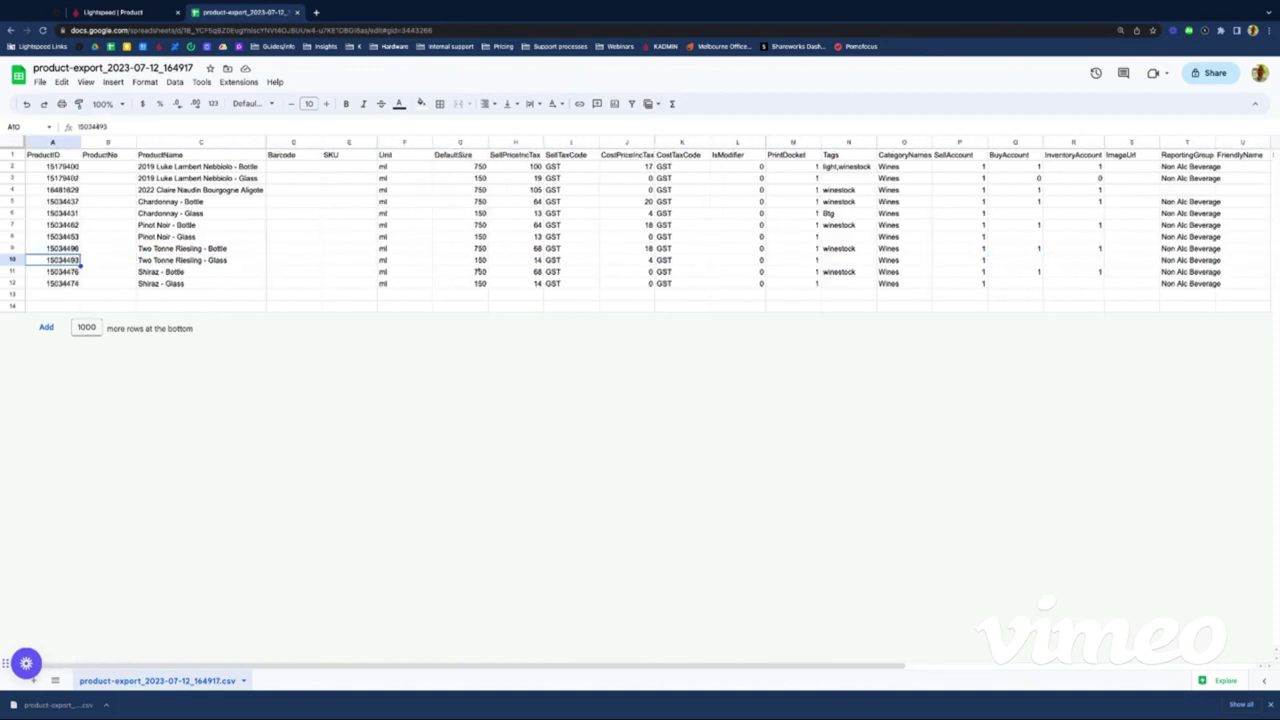
# Step: Download the edited product sheet as a Comma Separated Values (.csv) file
pyautogui.click(42, 82)
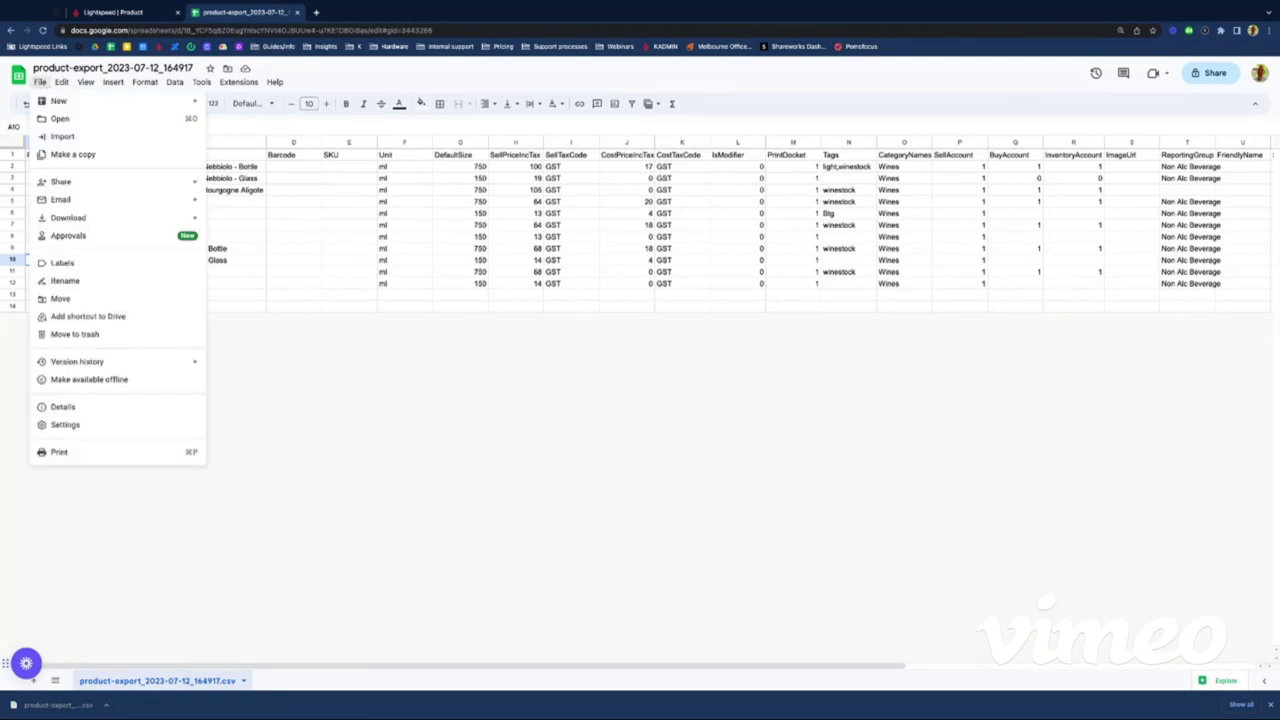
pyautogui.moveTo(68, 217)
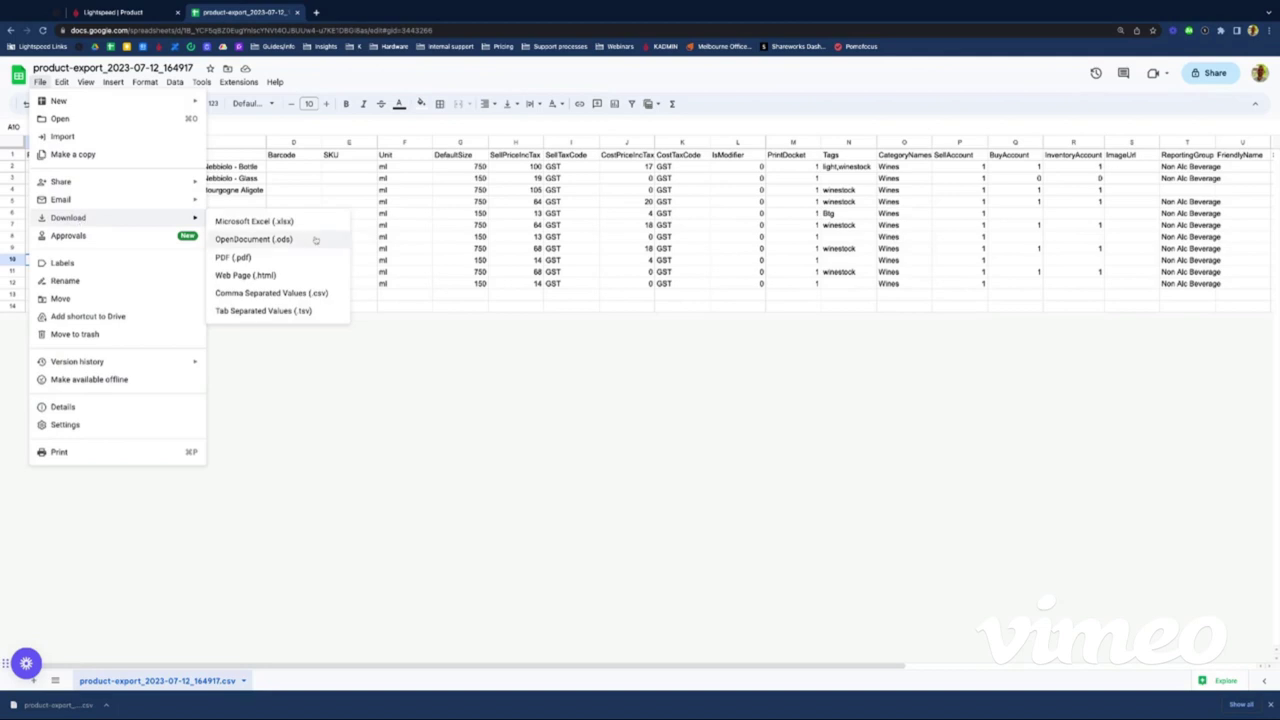
pyautogui.click(290, 293)
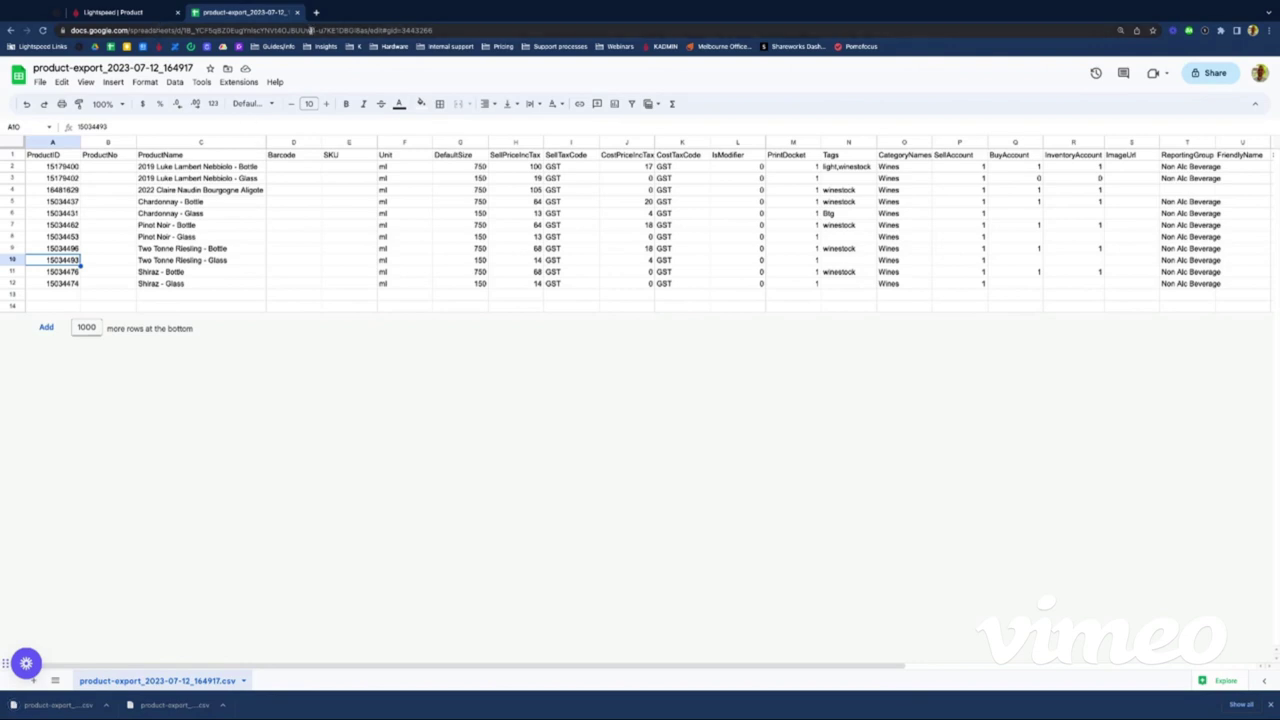
# Step: Import the edited CSV into Lightspeed Products, updating 11 products, then return to the product list
pyautogui.click(297, 12)
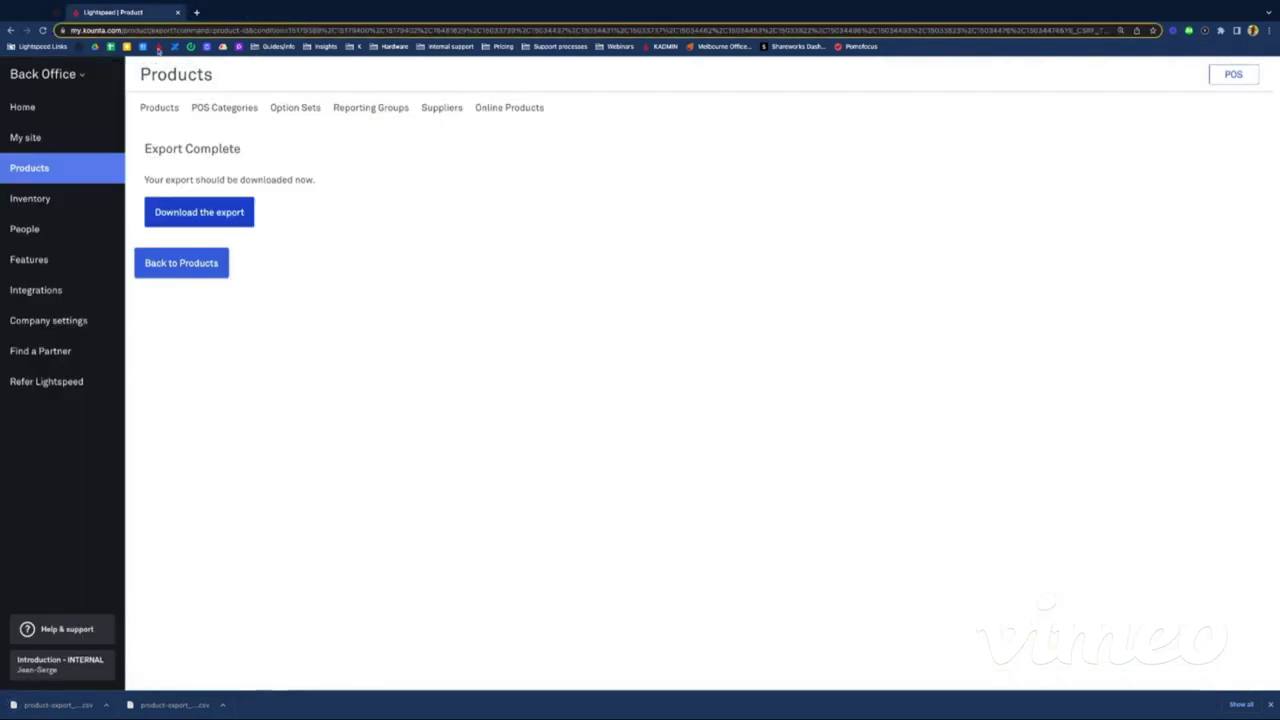
pyautogui.click(177, 265)
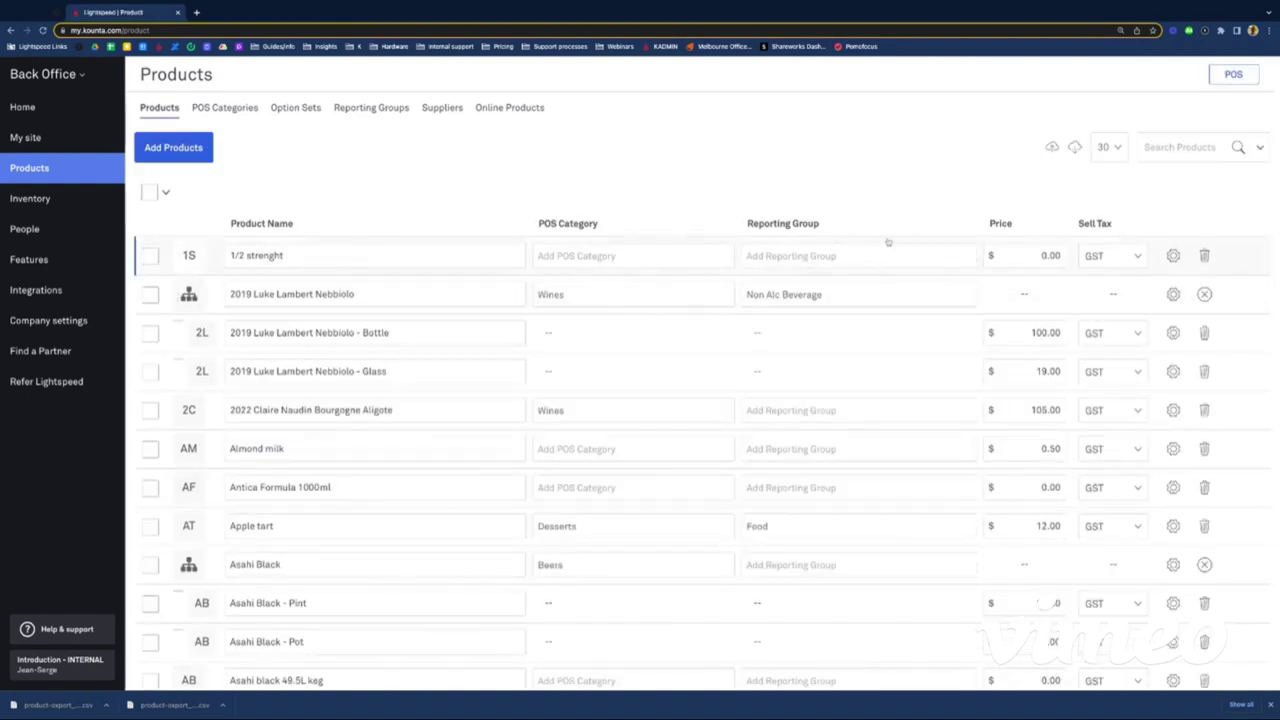
pyautogui.click(1053, 148)
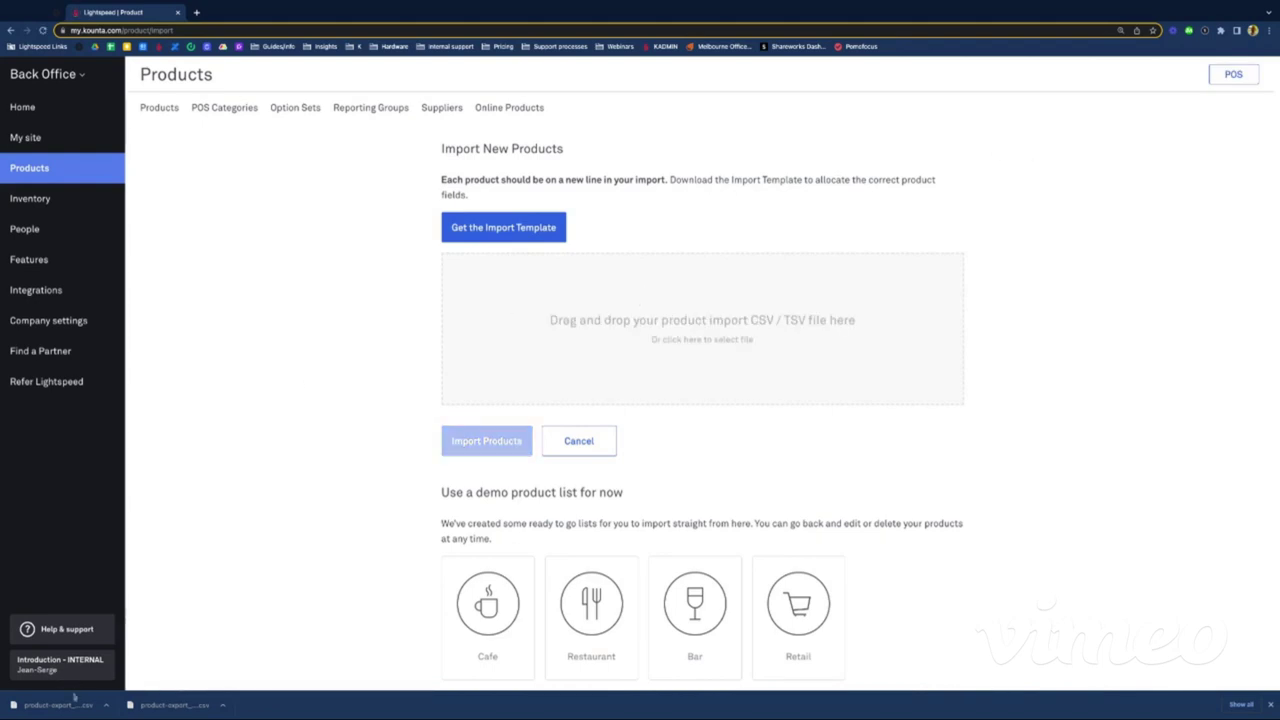
pyautogui.moveTo(65, 693); pyautogui.dragTo(700, 330)
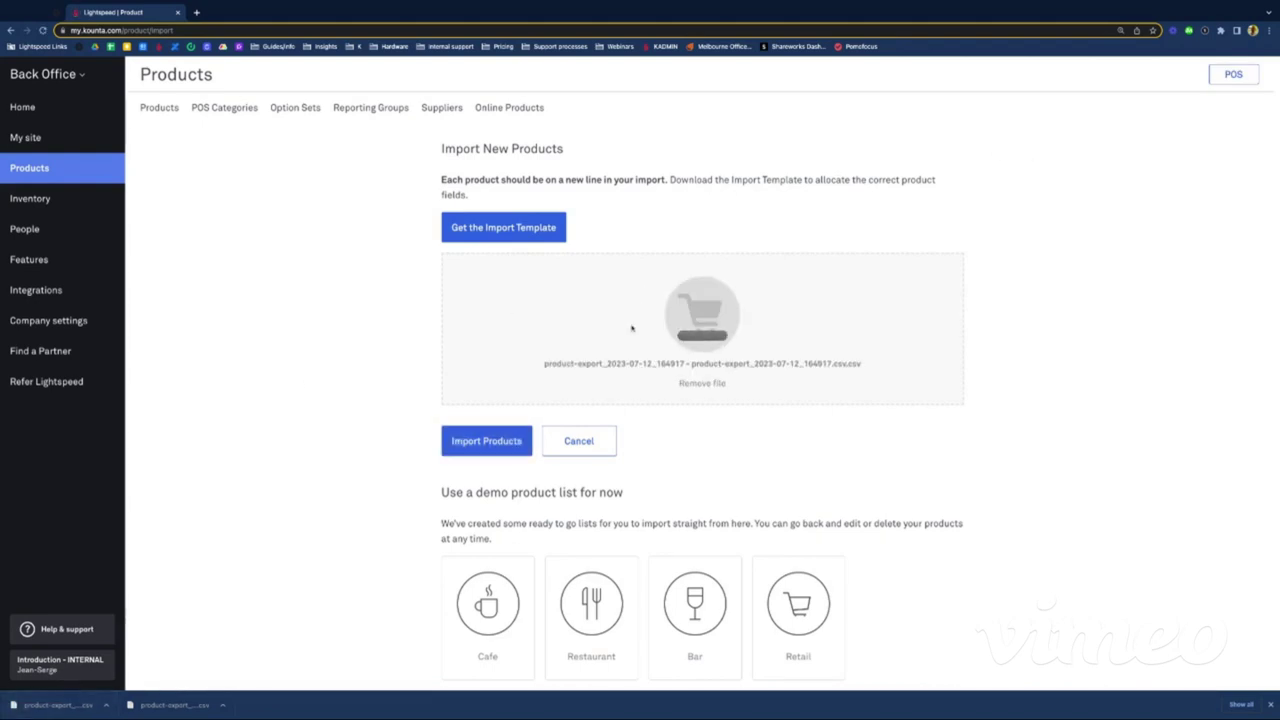
pyautogui.click(492, 443)
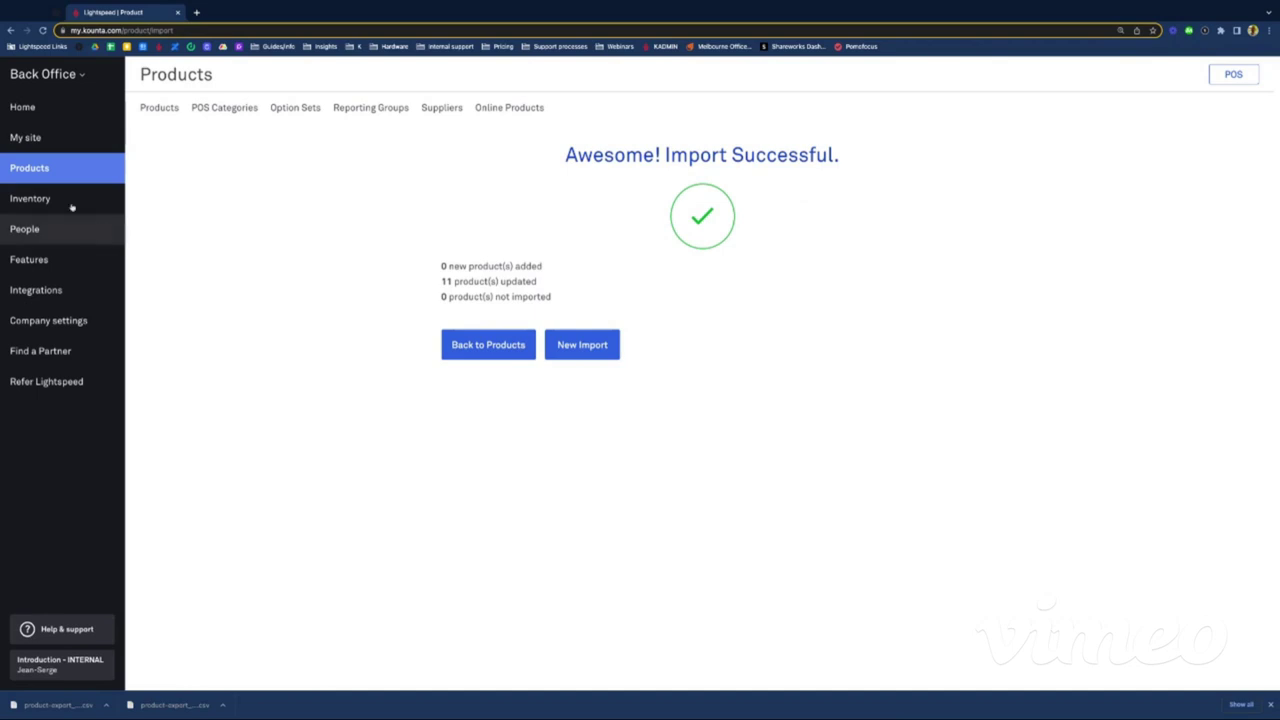
pyautogui.click(485, 346)
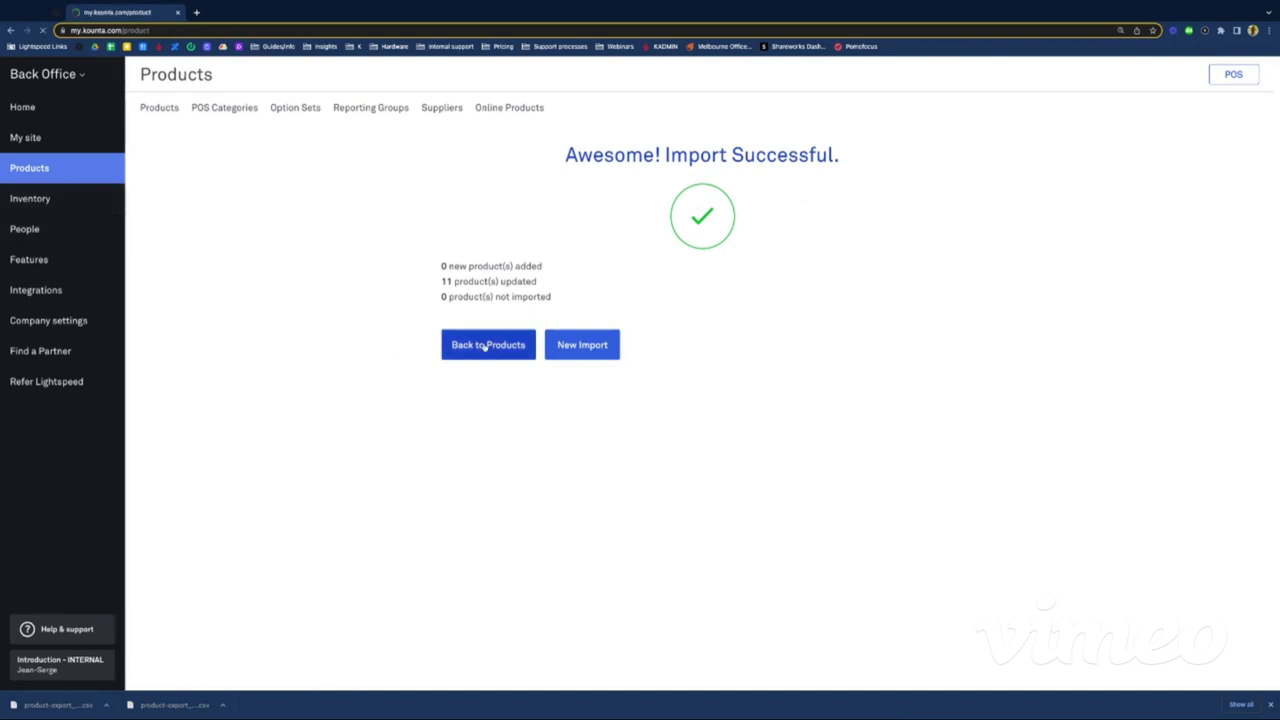
# Step: Filter the product list to the Wines, Wines by the bottle and Wines by the glass categories
pyautogui.click(1260, 147)
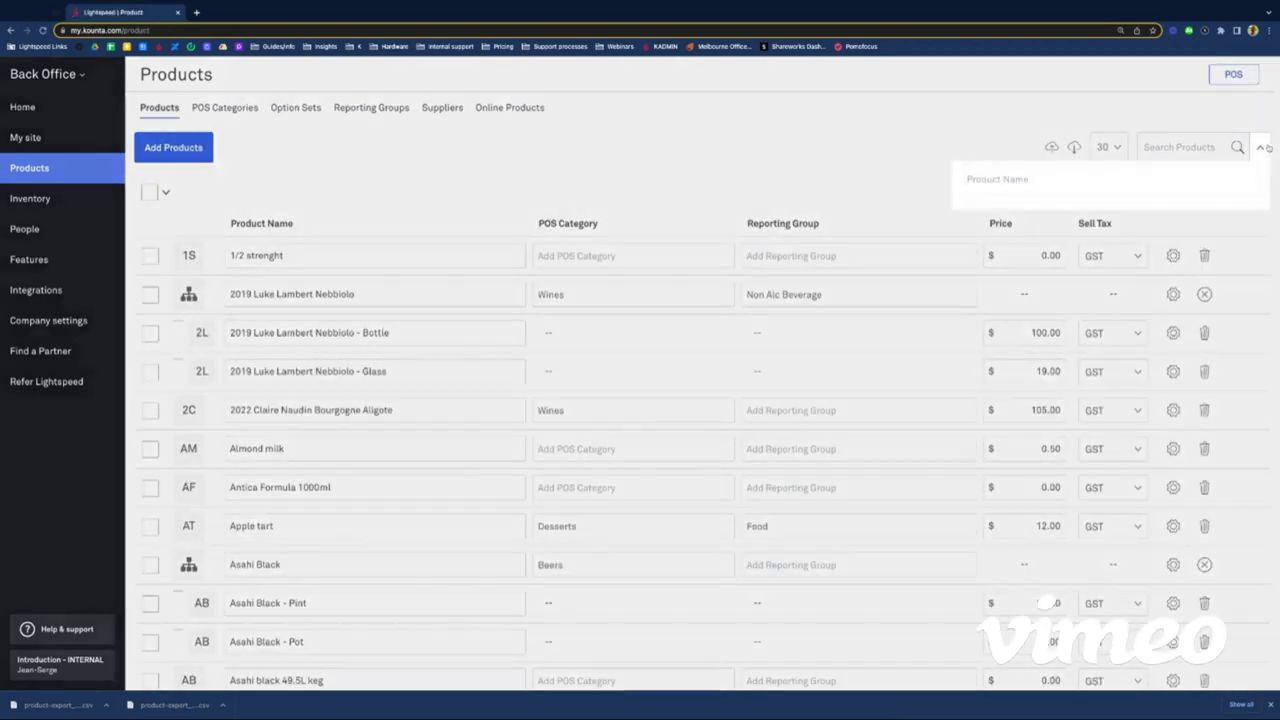
pyautogui.click(1034, 263)
pyautogui.scroll(-5, 1020, 360)
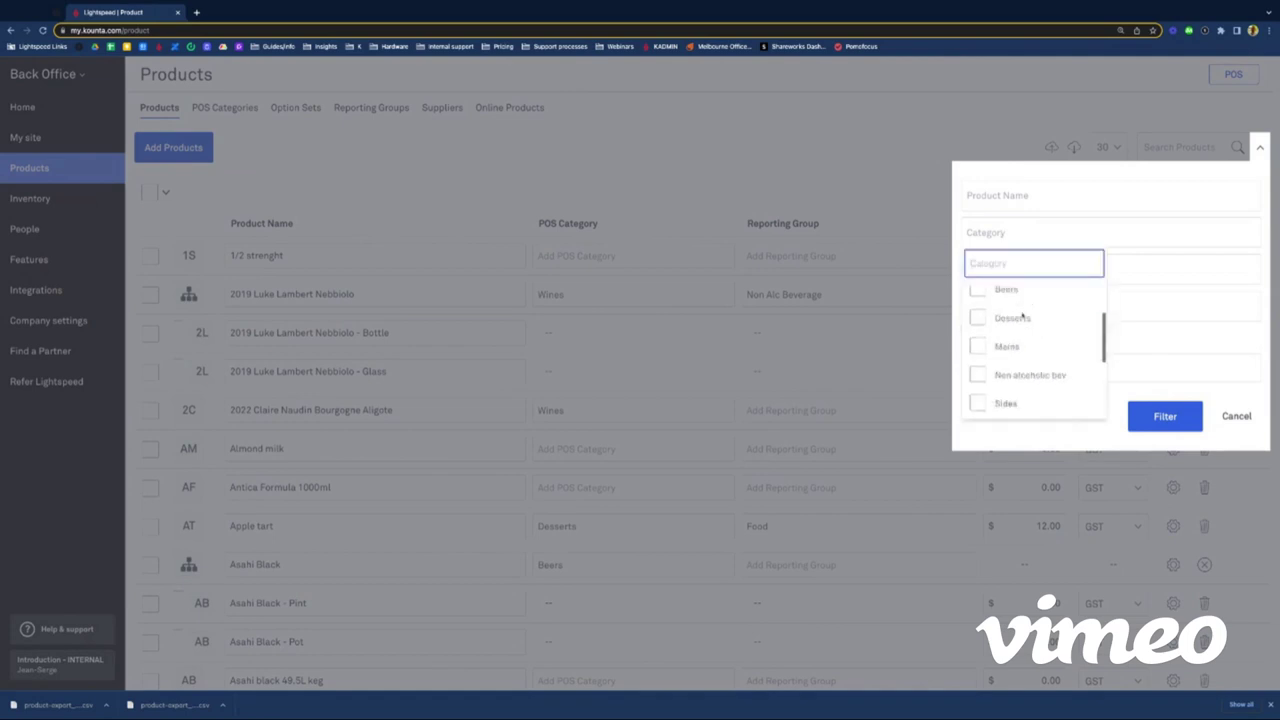
pyautogui.click(977, 366)
pyautogui.click(977, 394)
pyautogui.scroll(-1, 985, 392)
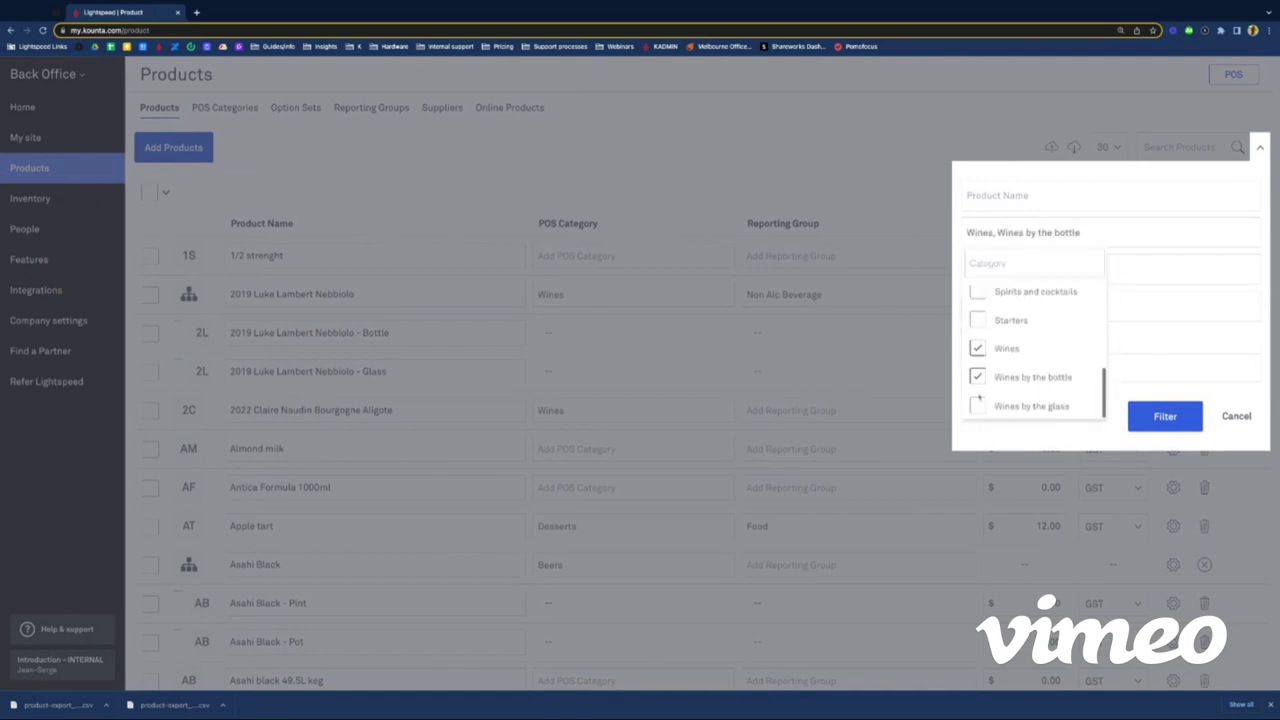
pyautogui.click(977, 408)
pyautogui.click(1165, 416)
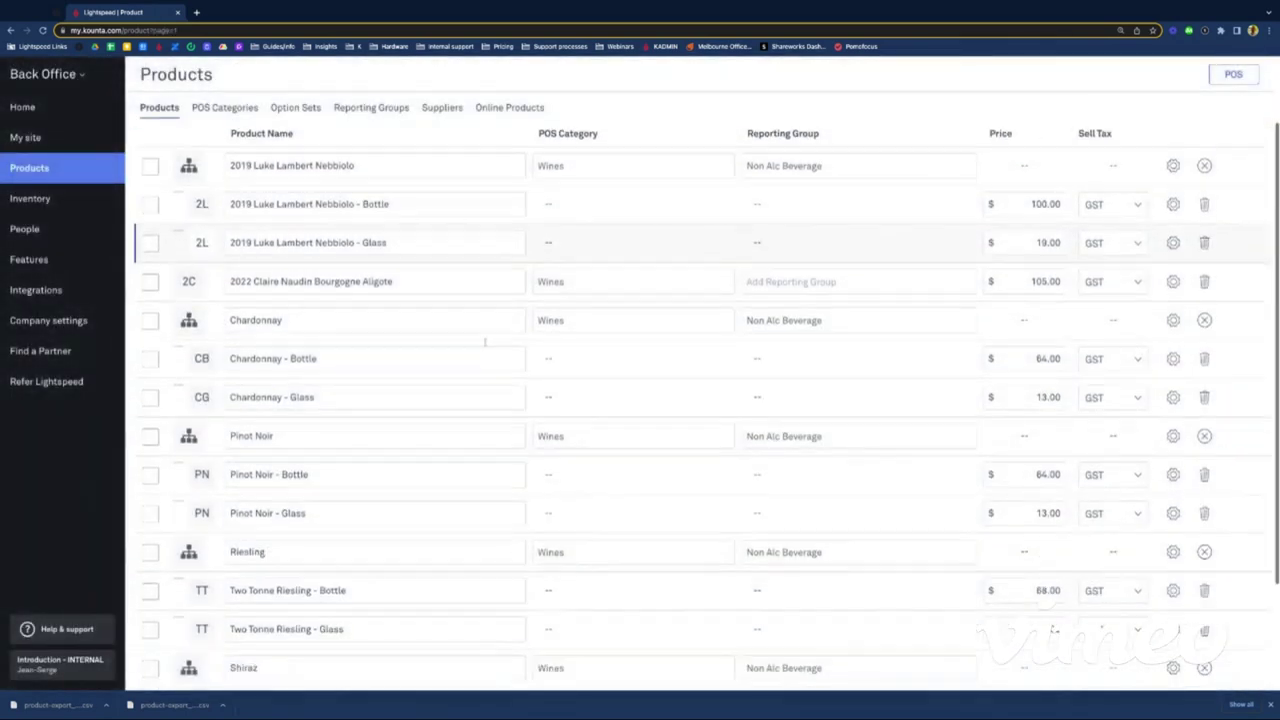
# Step: Scroll through the filtered wines, hide the downloads bar, and go to the Home dashboard
pyautogui.scroll(-3, 460, 397)
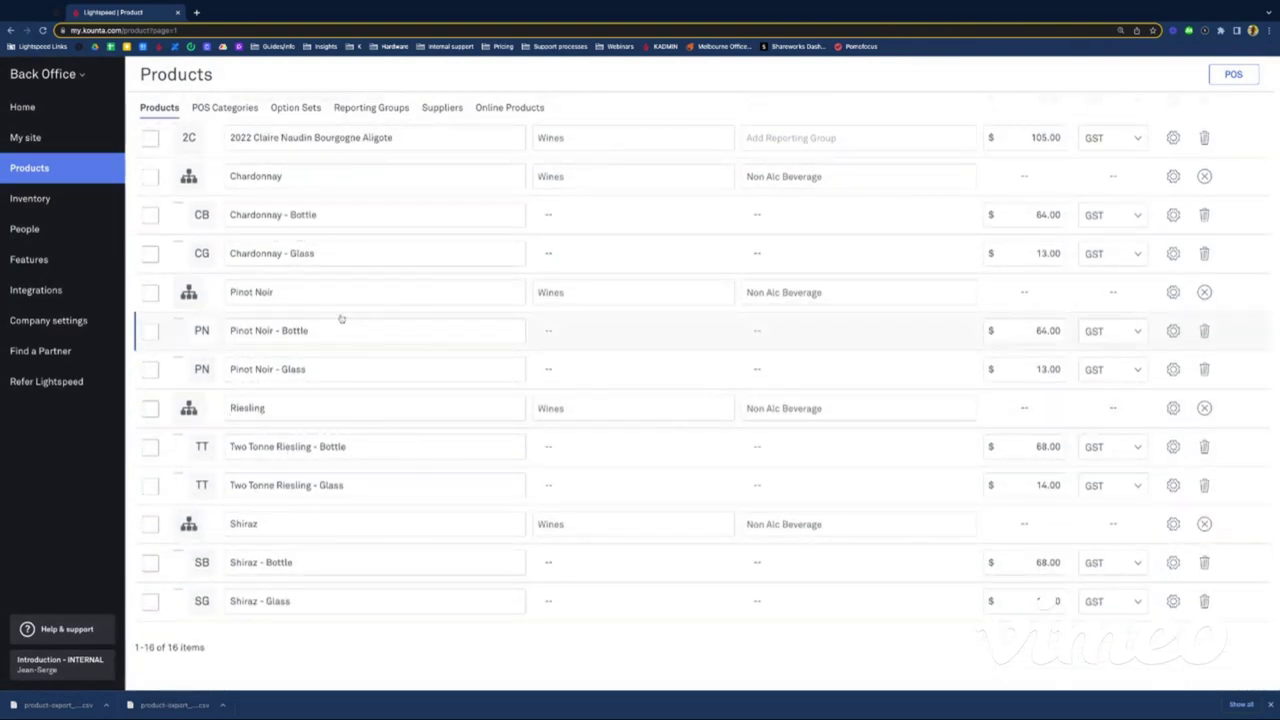
pyautogui.scroll(1, 346, 317)
pyautogui.scroll(3, 347, 315)
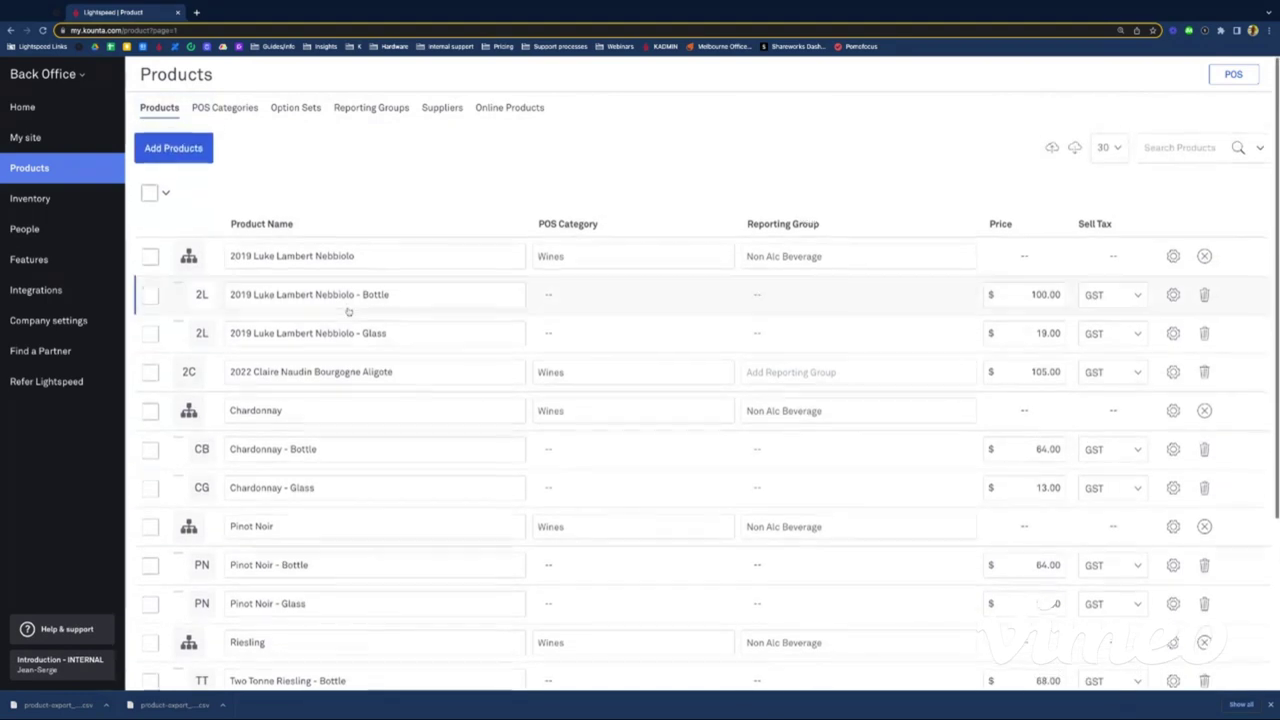
pyautogui.scroll(-5, 349, 314)
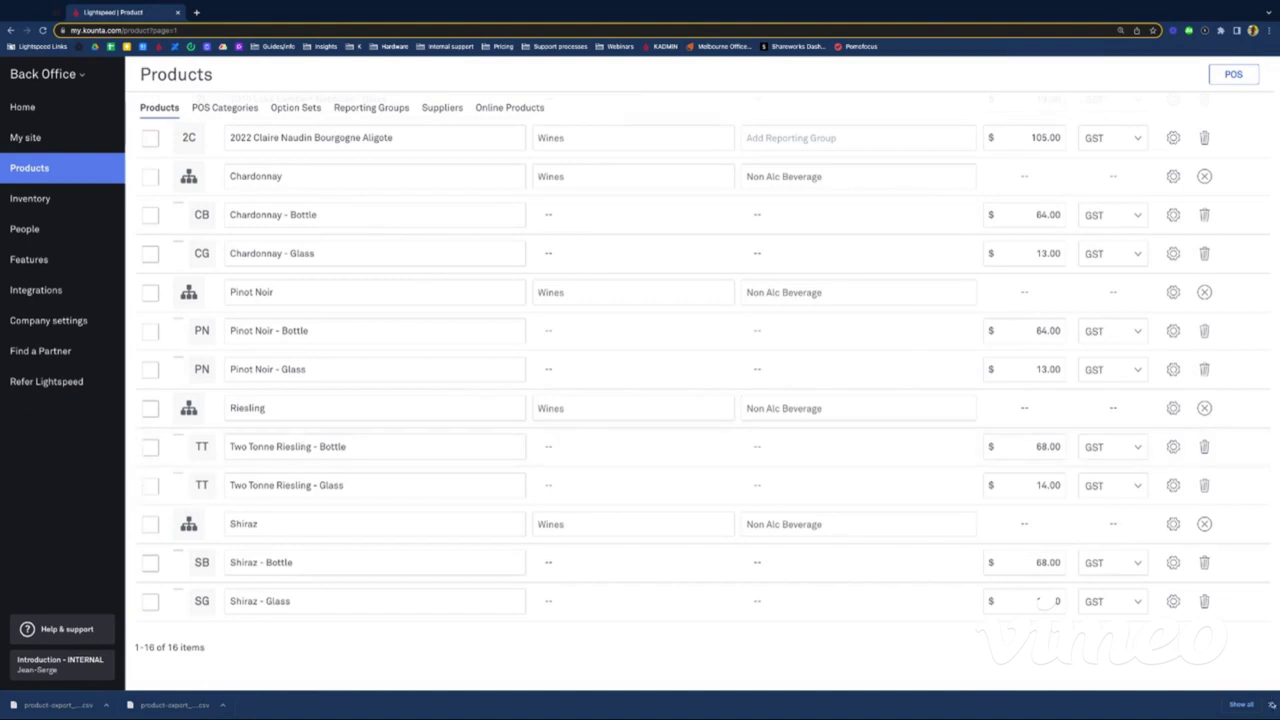
pyautogui.click(1272, 705)
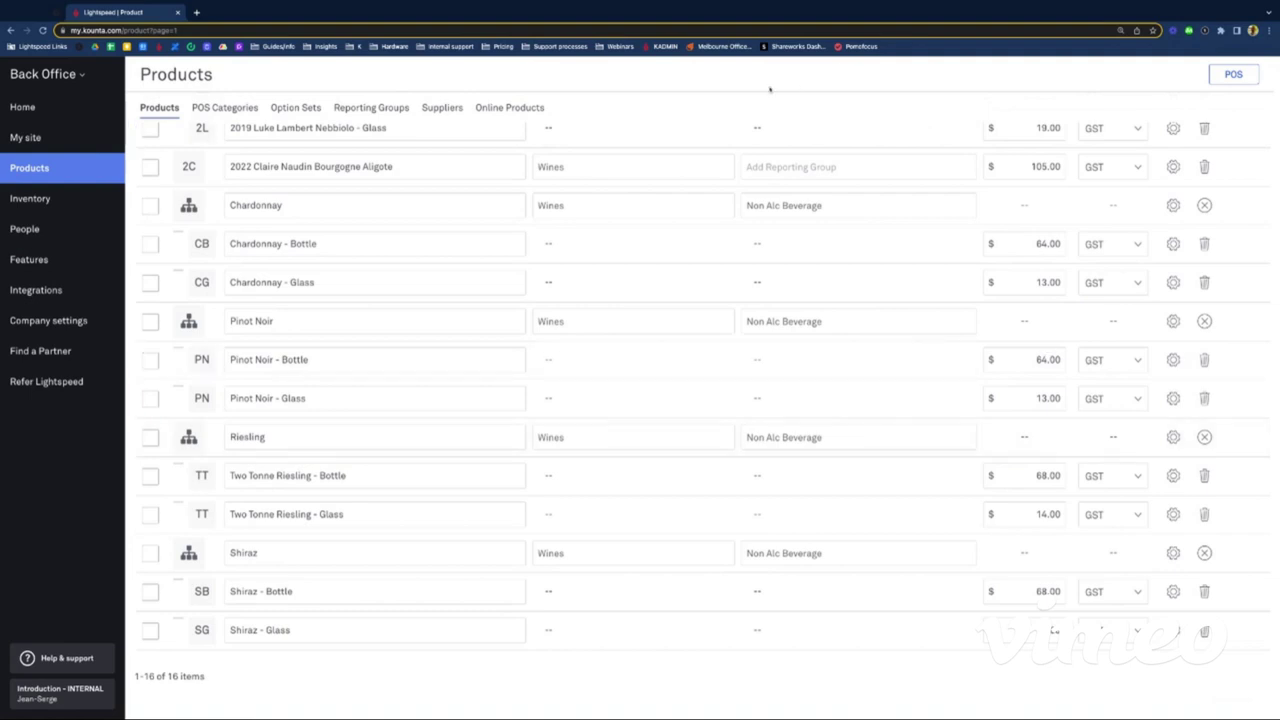
pyautogui.click(51, 109)
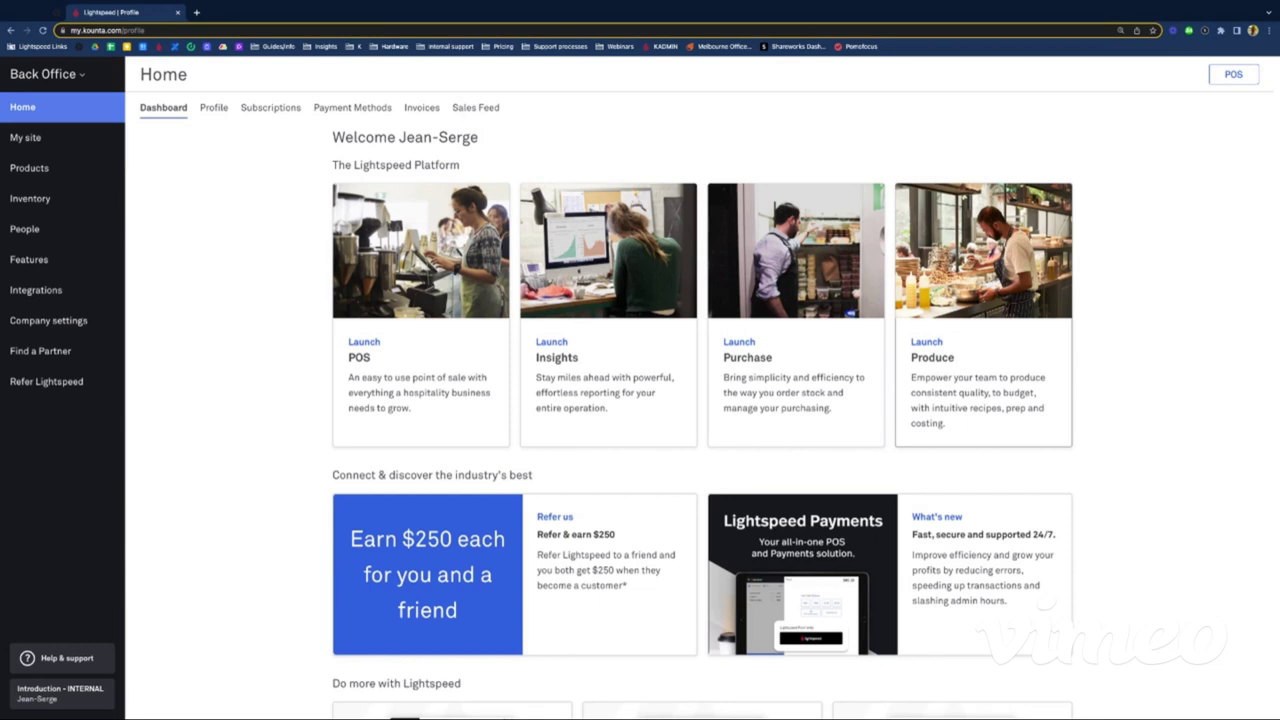
# Step: Launch Produce from the dashboard and choose Create a recipe
pyautogui.click(932, 357)
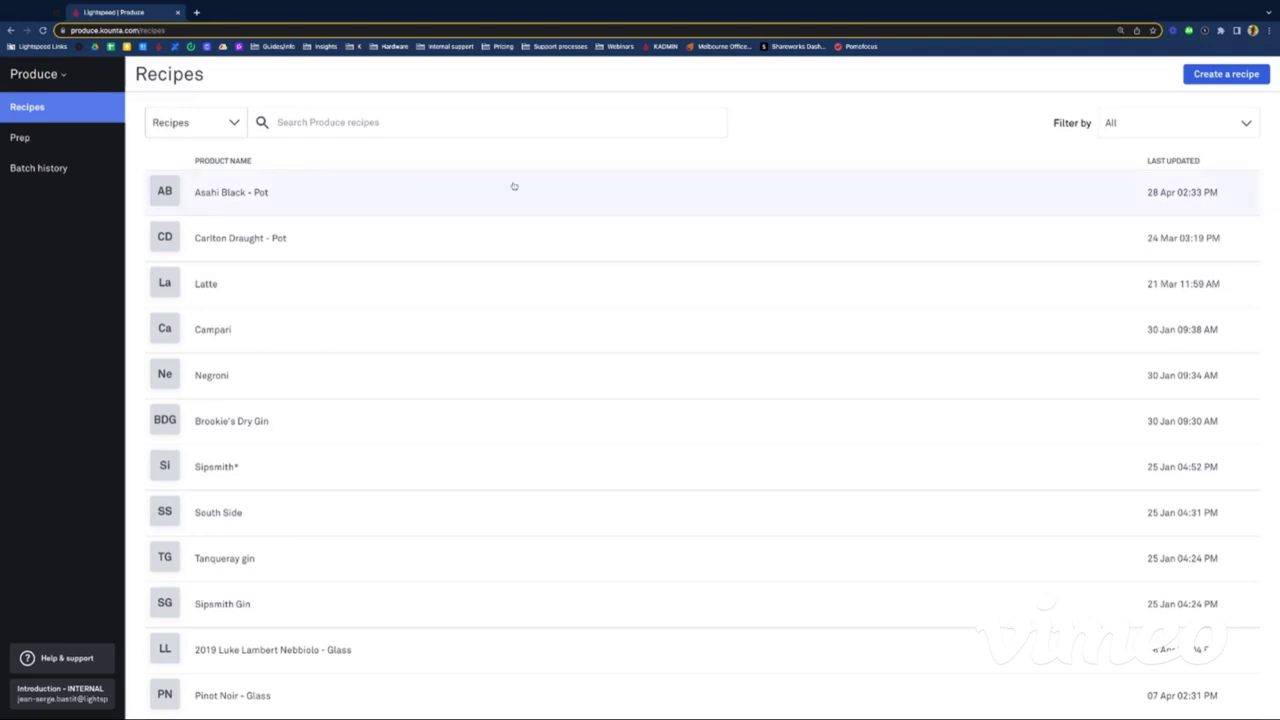
pyautogui.click(1215, 75)
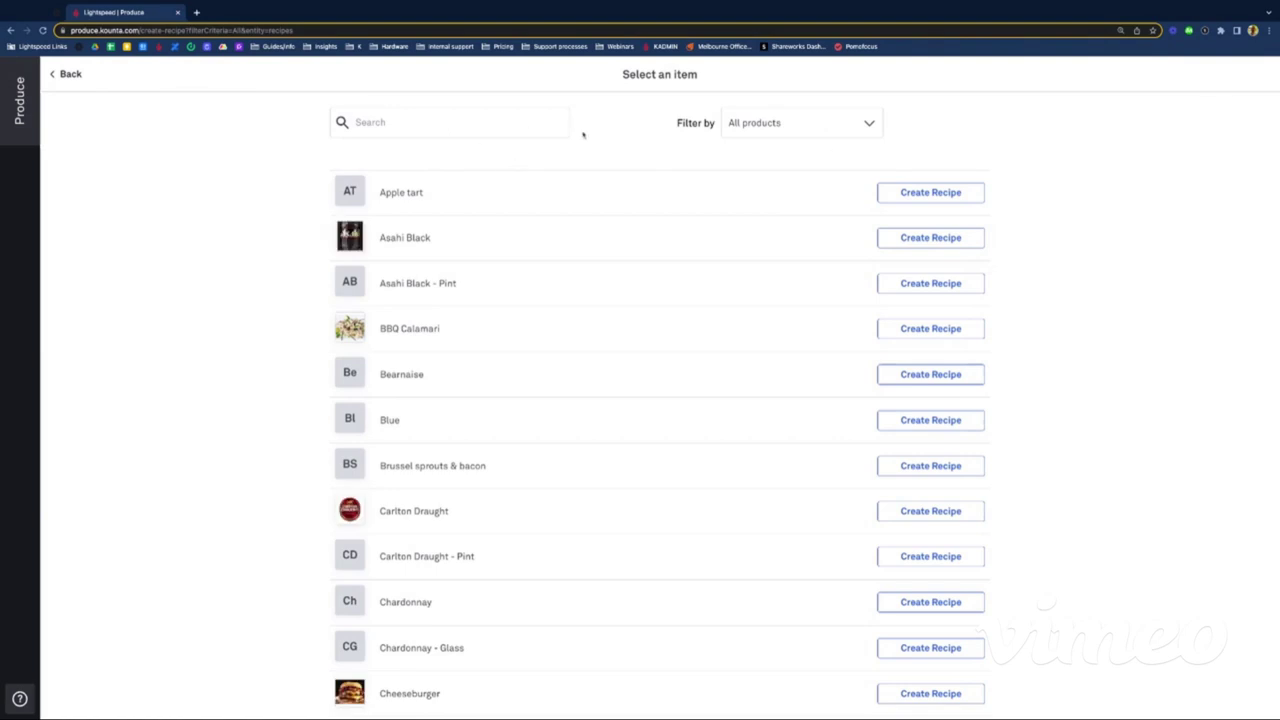
# Step: Filter to Made here products, search 'two to', and create a recipe for Two Tonne Riesling - Glass
pyautogui.click(802, 130)
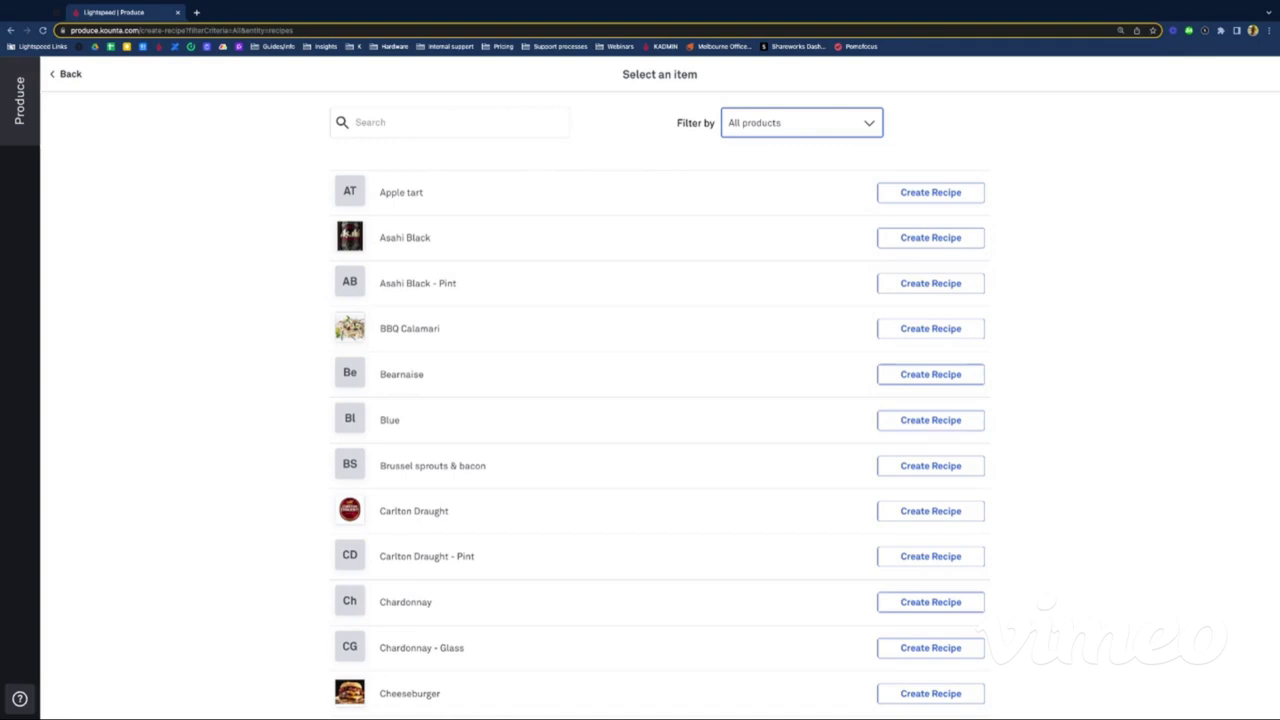
pyautogui.click(780, 237)
pyautogui.scroll(-12, 663, 391)
pyautogui.scroll(12, 663, 391)
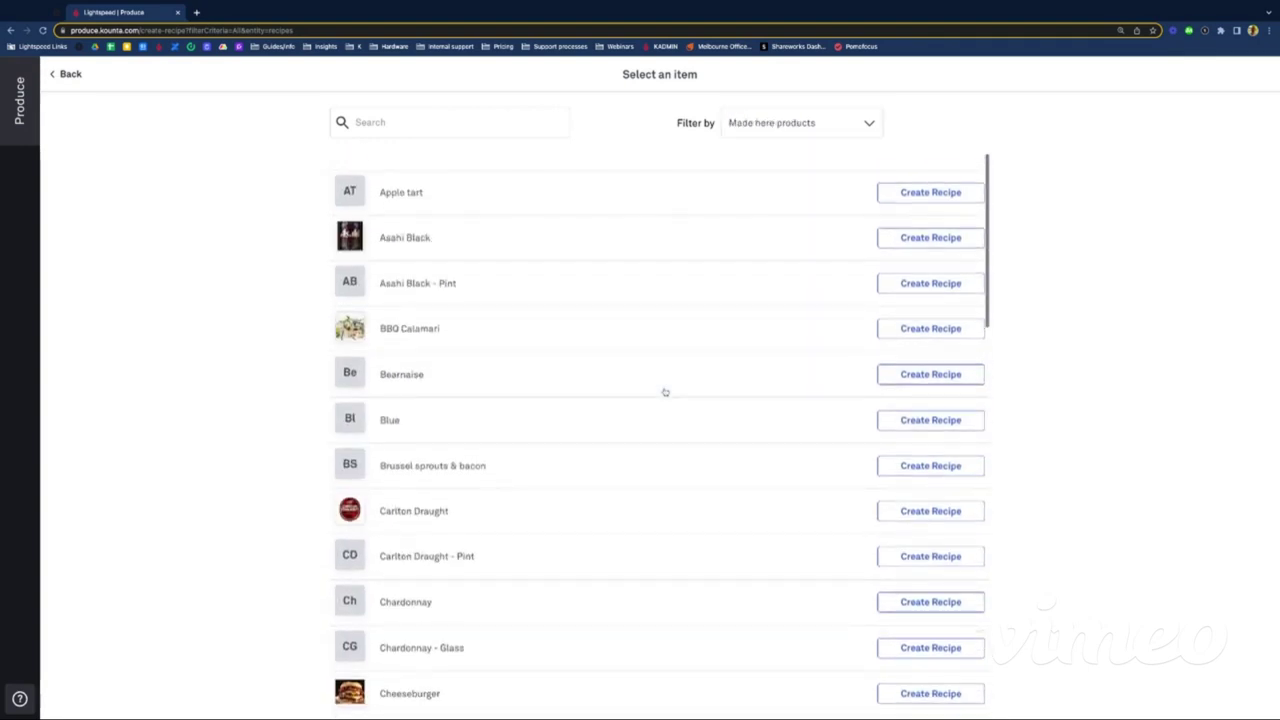
pyautogui.click(397, 122)
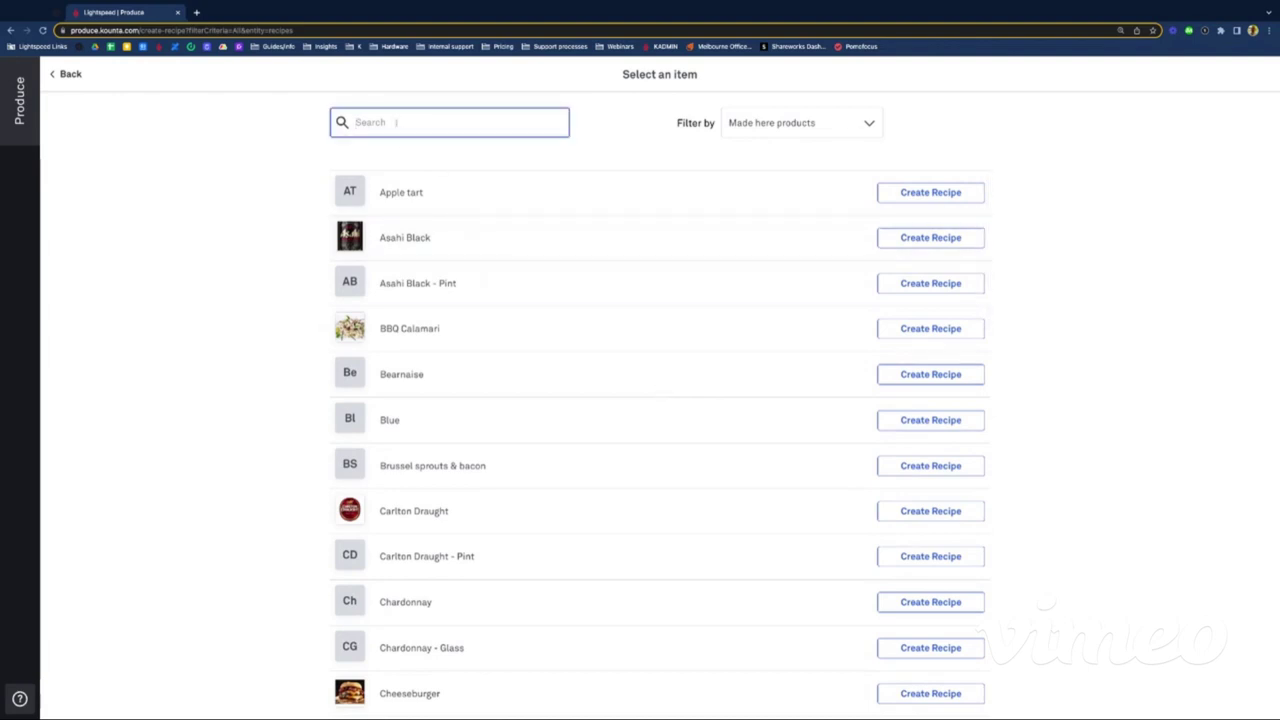
pyautogui.write('two to')
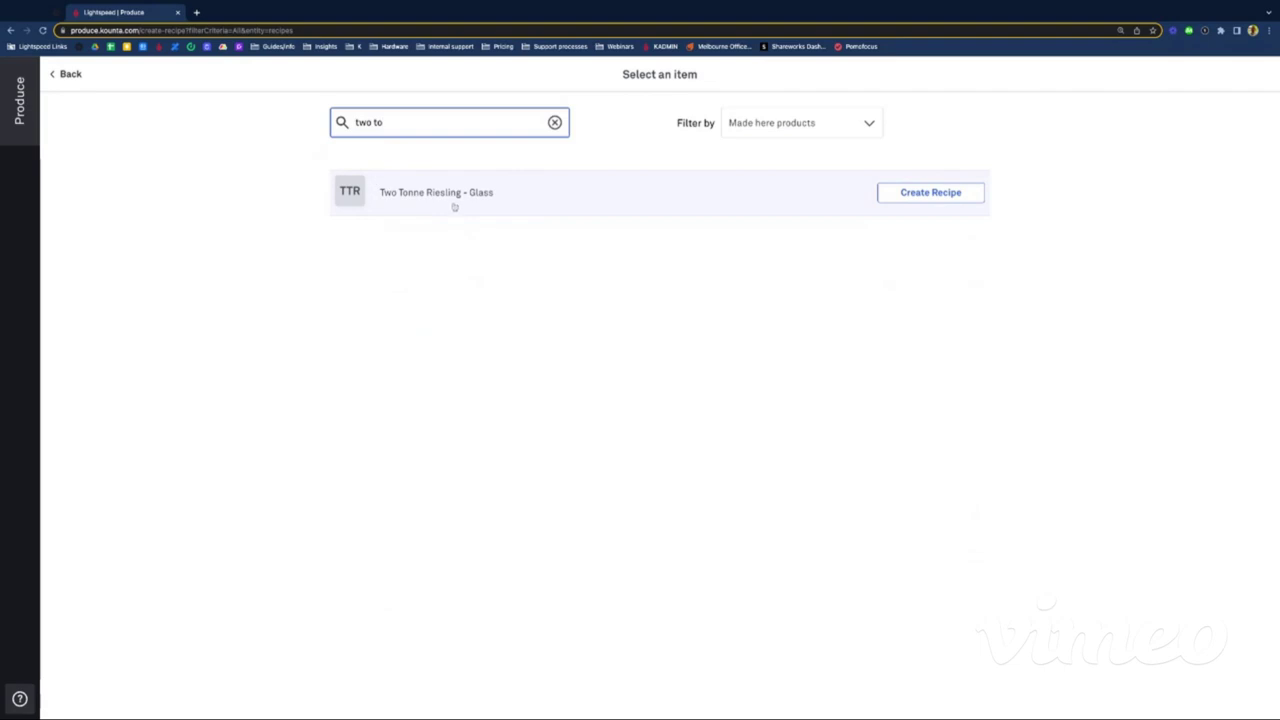
pyautogui.click(952, 196)
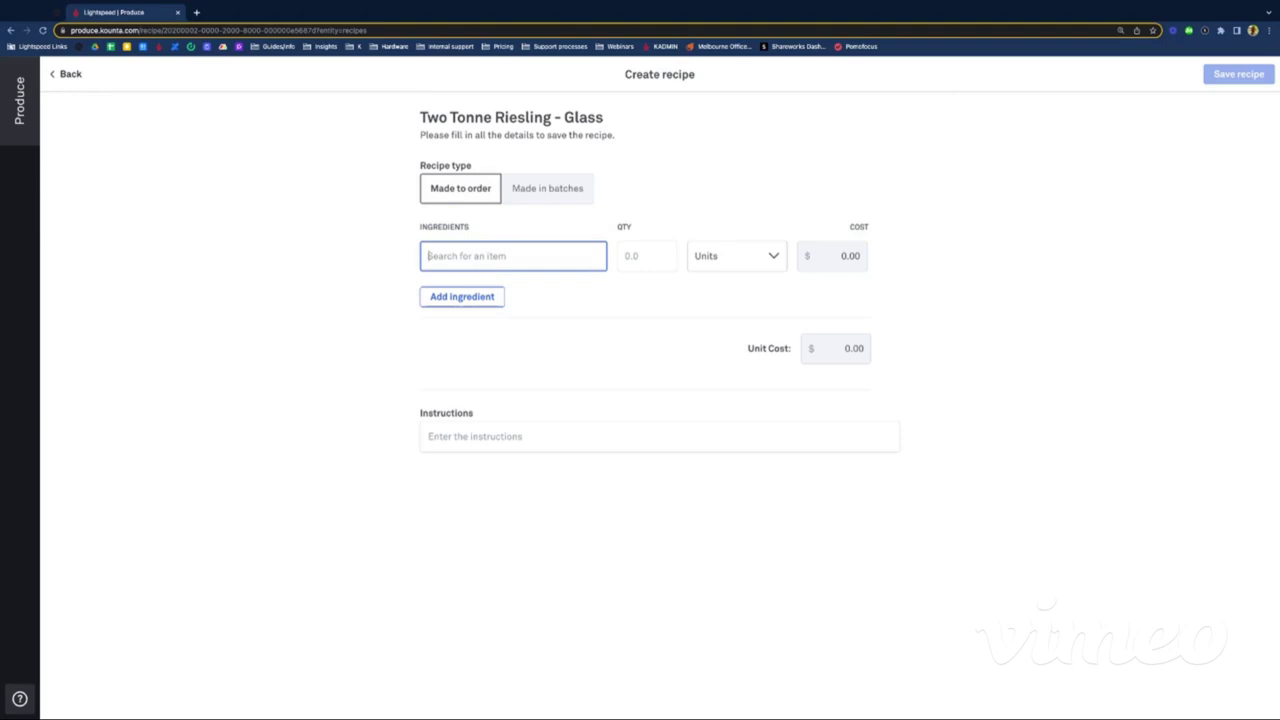
# Step: Add 150 mL of Two Tonne Riesling - Bottle as the glass recipe's ingredient
pyautogui.write('two ton')
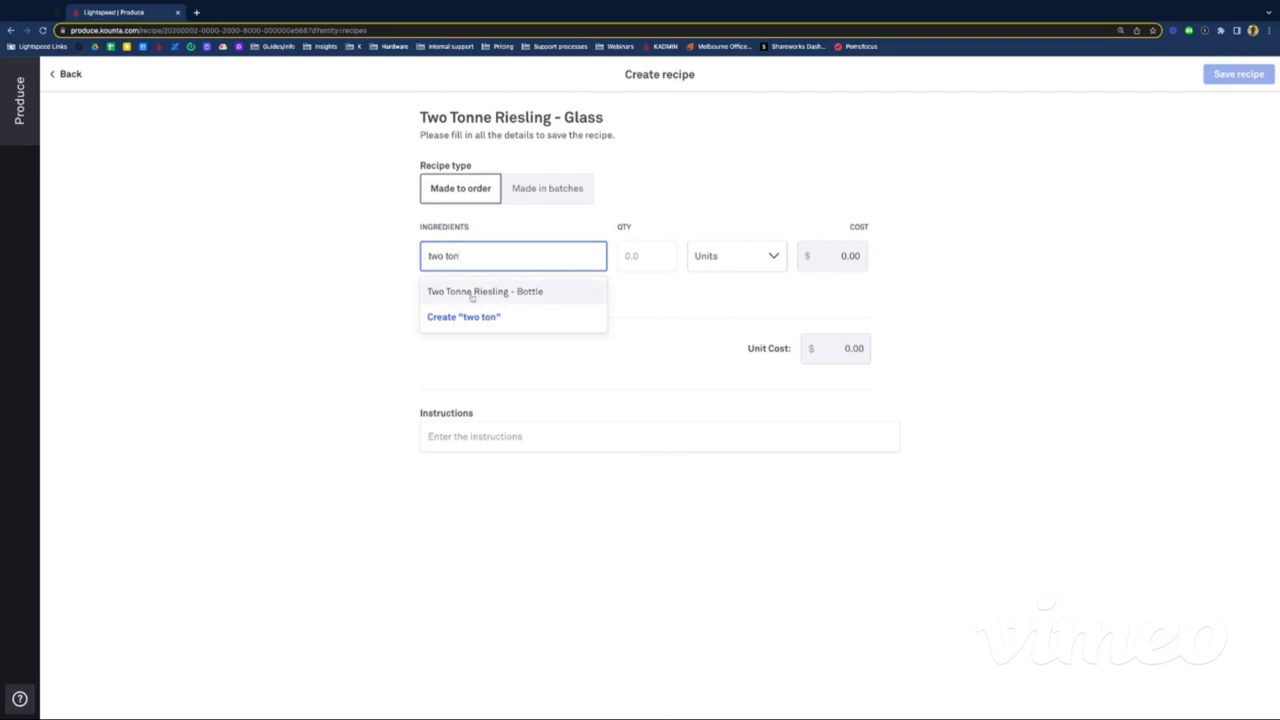
pyautogui.click(474, 292)
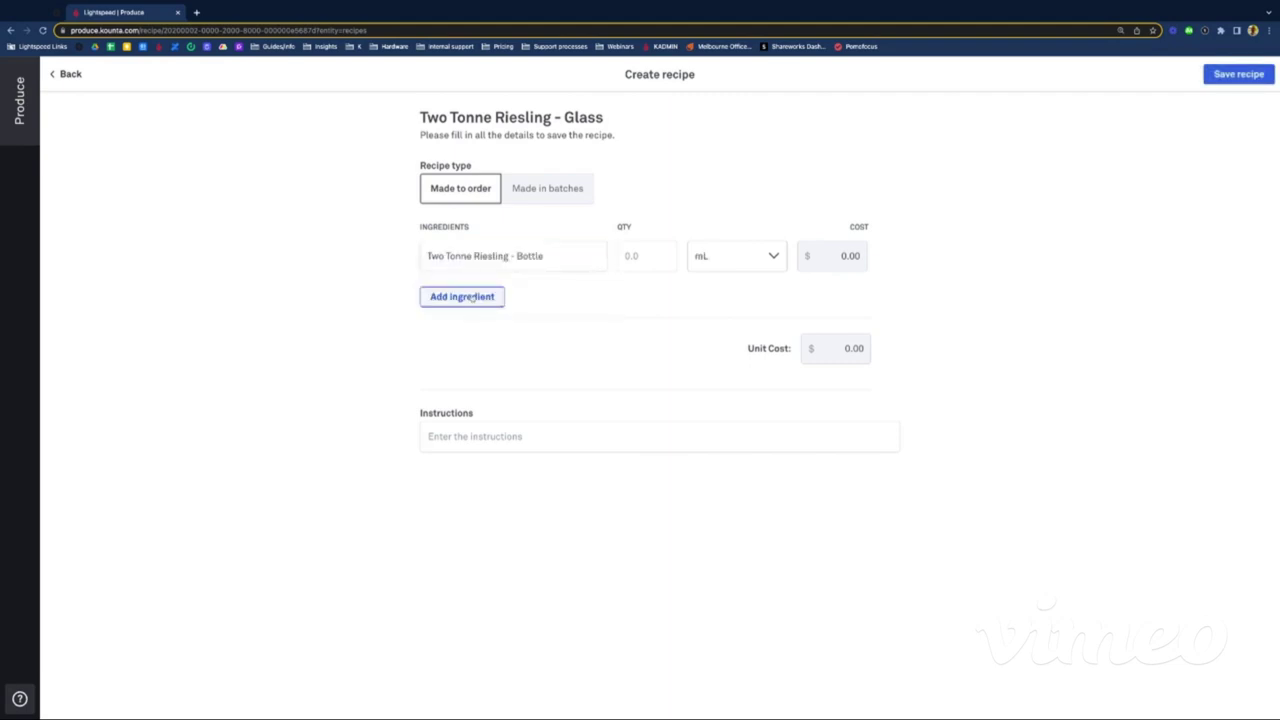
pyautogui.click(655, 258)
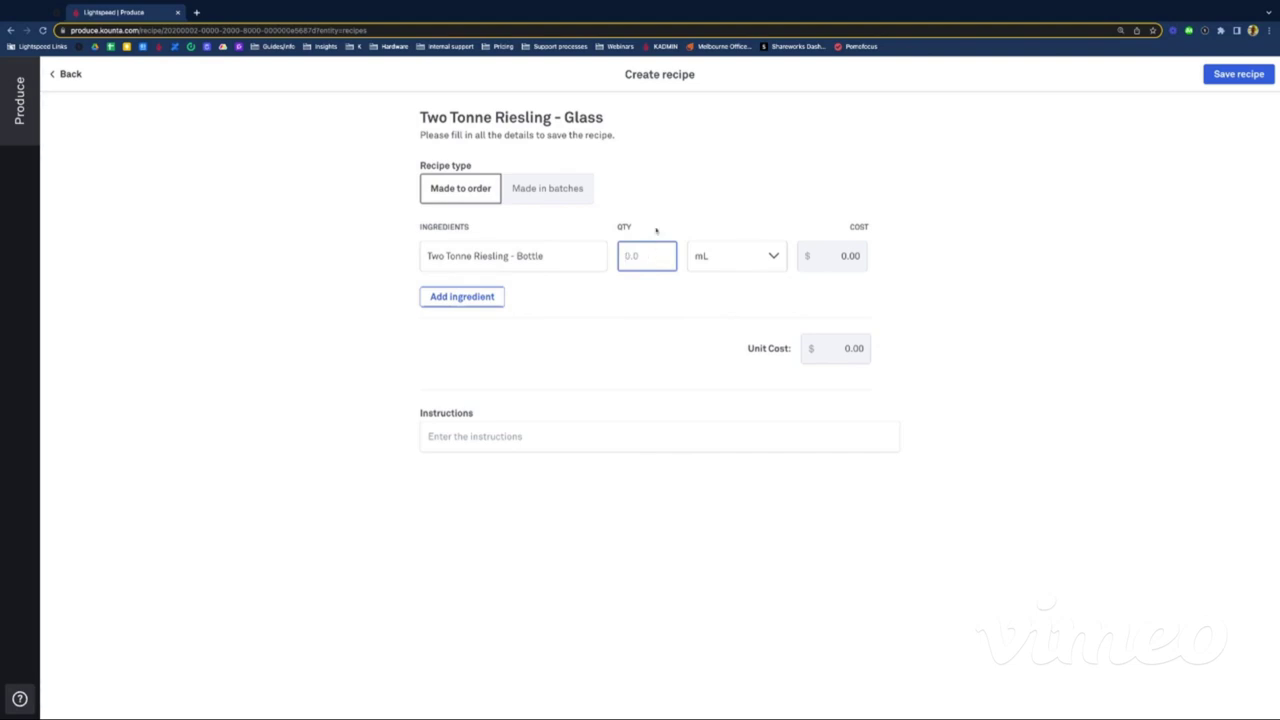
pyautogui.write('150')
pyautogui.click(808, 134)
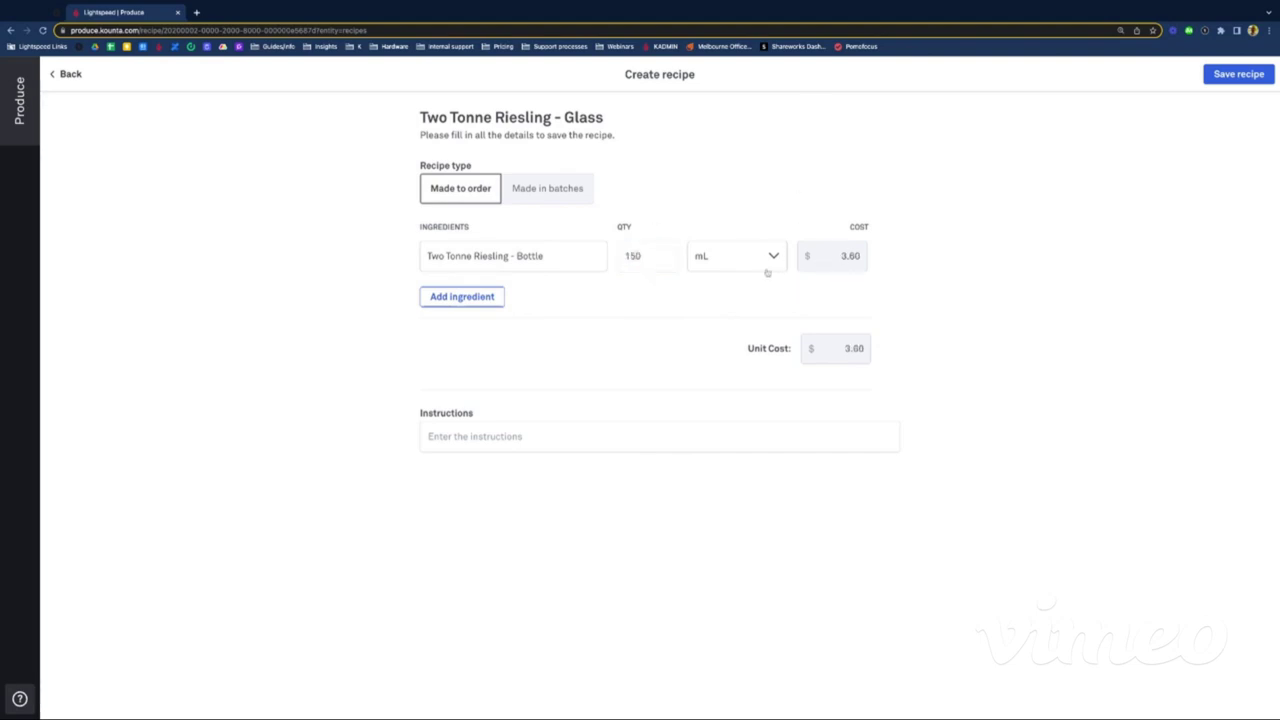
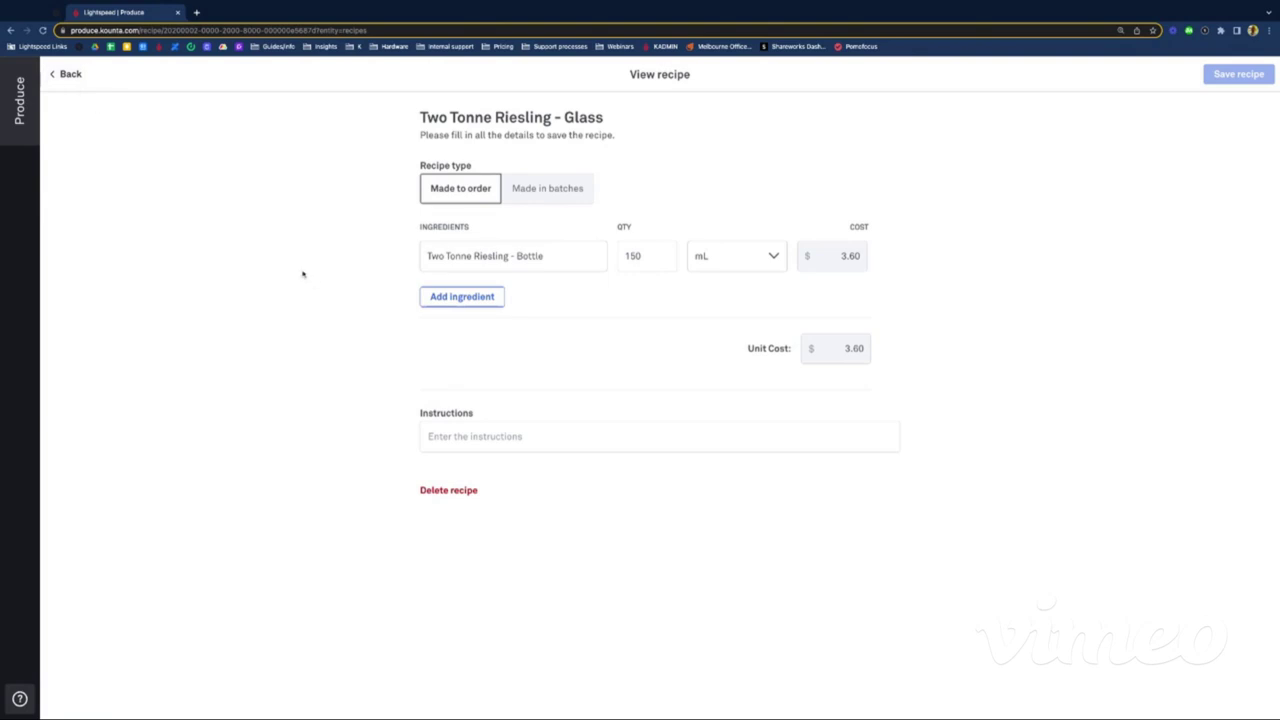
# Step: Go back from the Two Tonne Riesling - Glass recipe and open the Tanqueray gin recipe
pyautogui.click(70, 74)
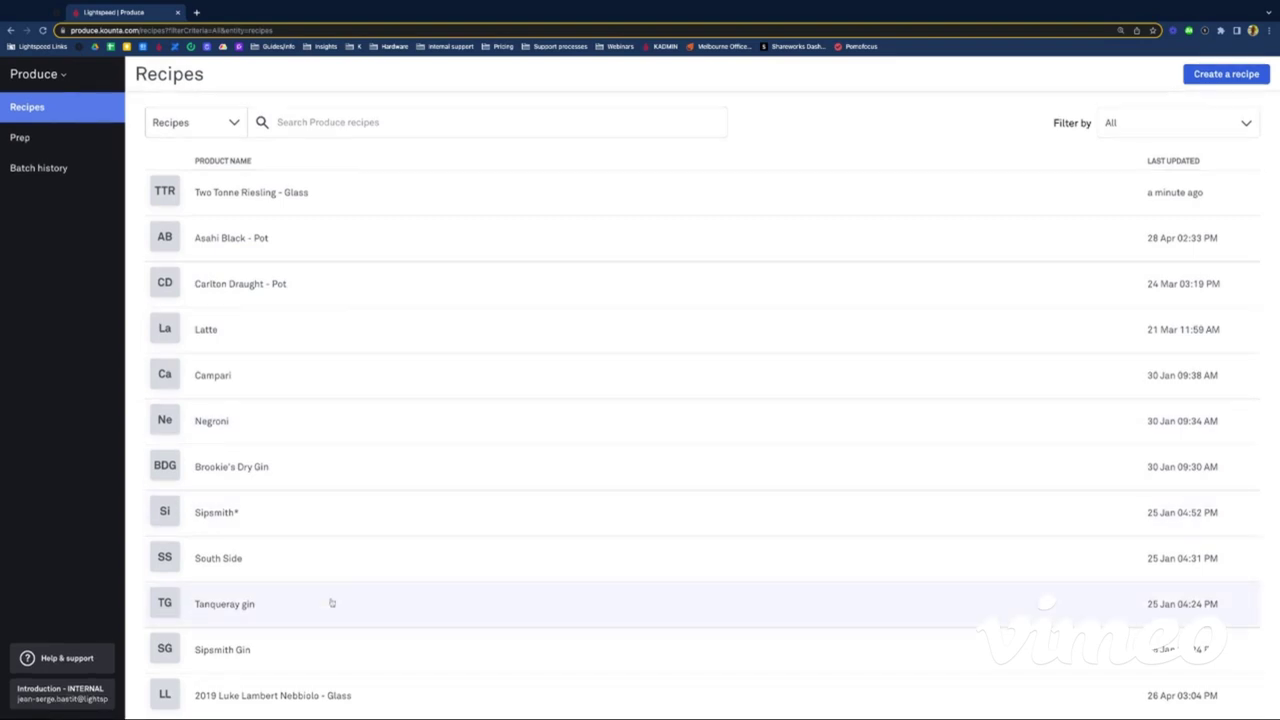
pyautogui.scroll(-4, 331, 603)
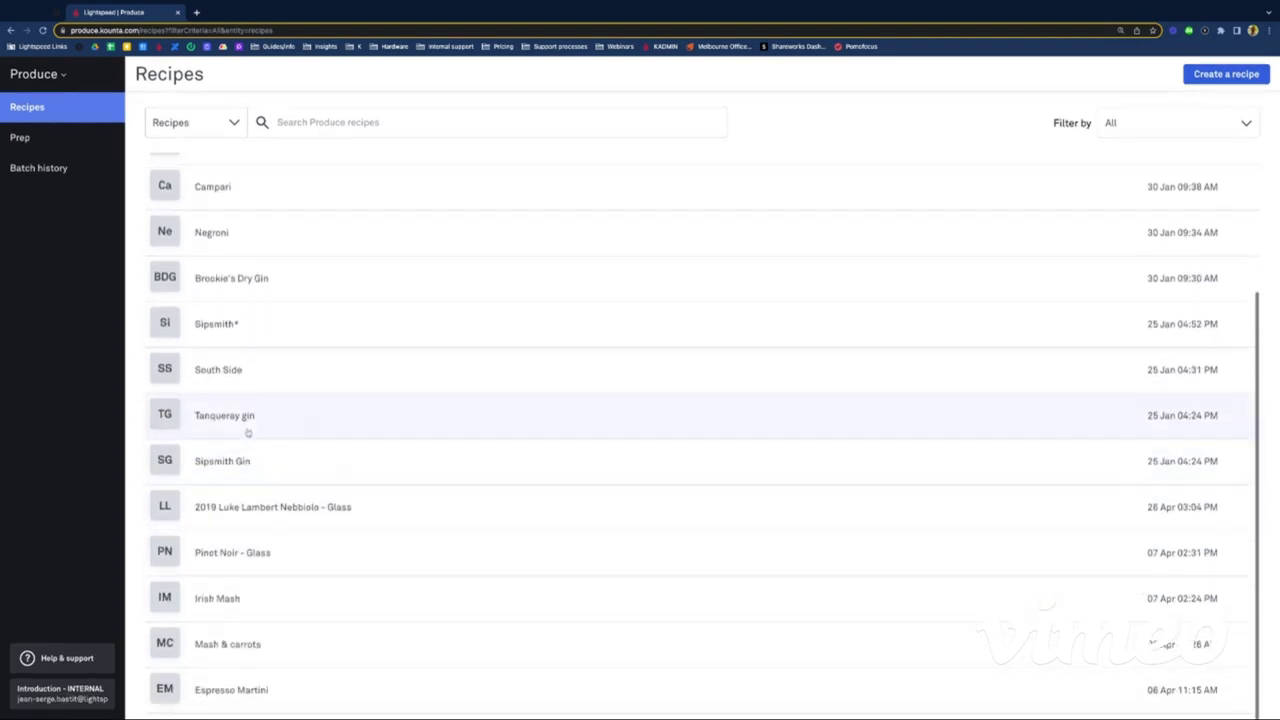
pyautogui.click(245, 418)
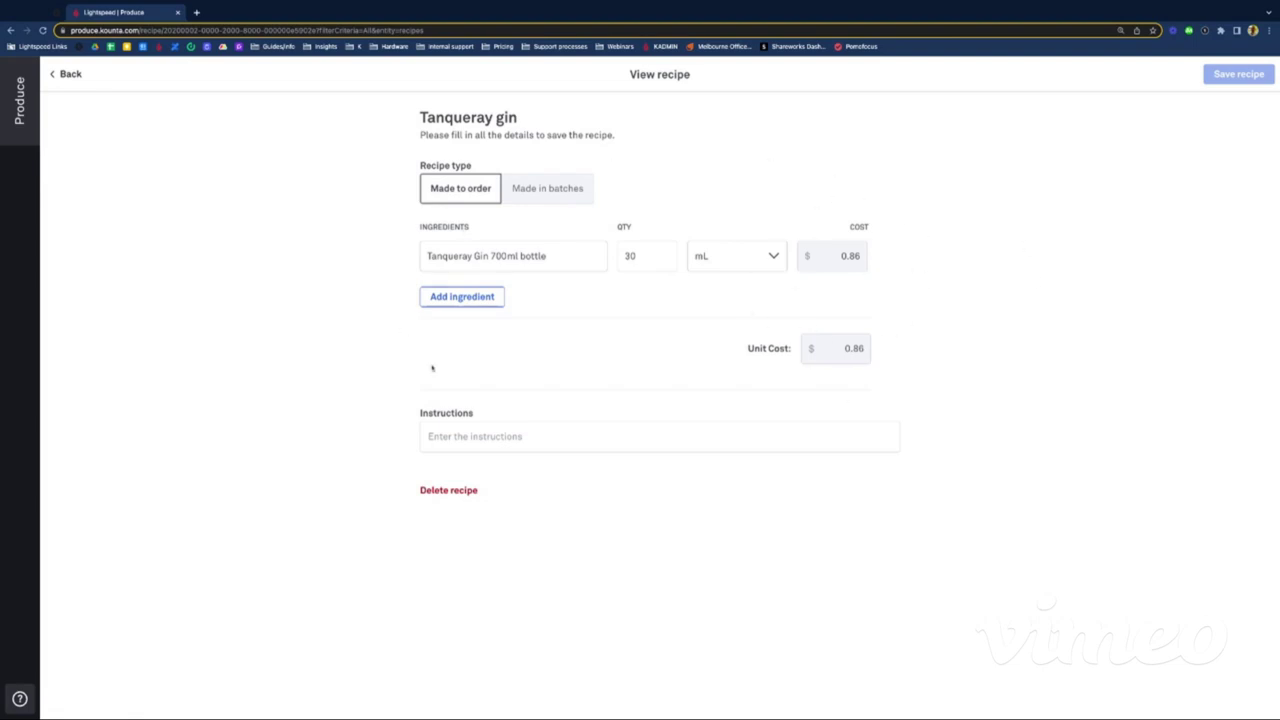
# Step: Enter 'Pour it in the glass.' as the Tanqueray gin instructions and save the recipe
pyautogui.click(470, 437)
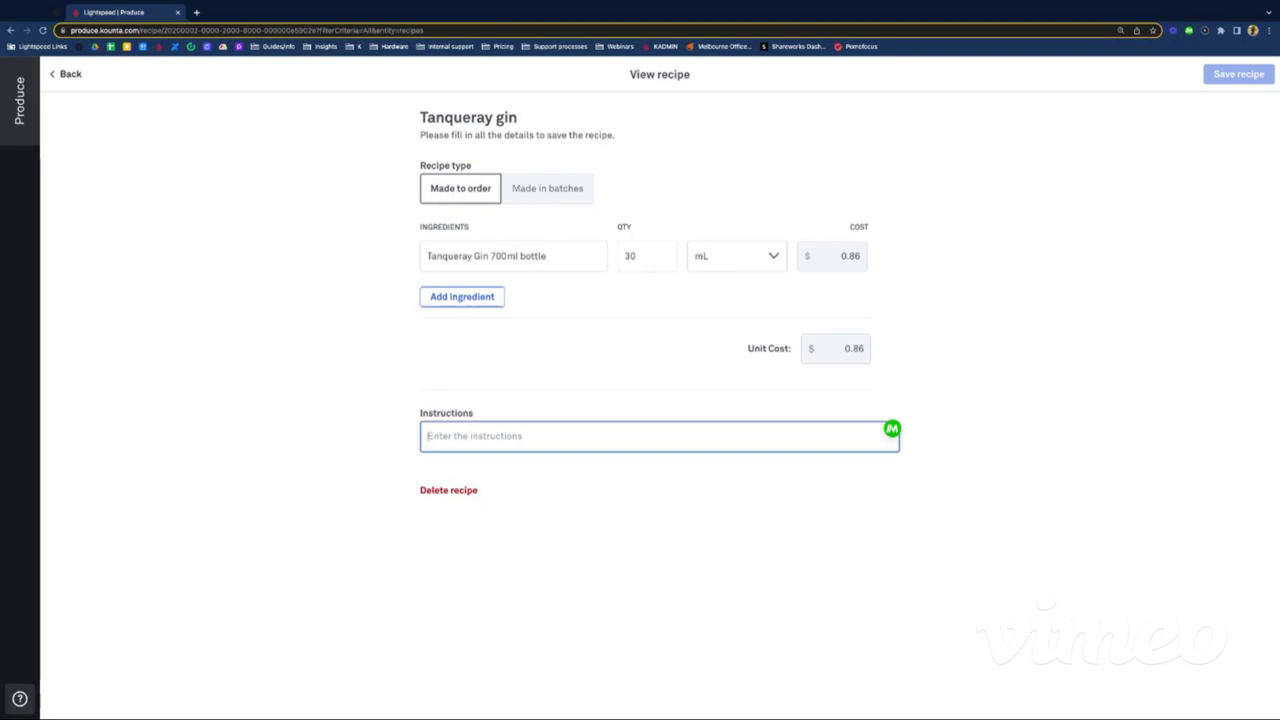
pyautogui.write('Pour it in the')
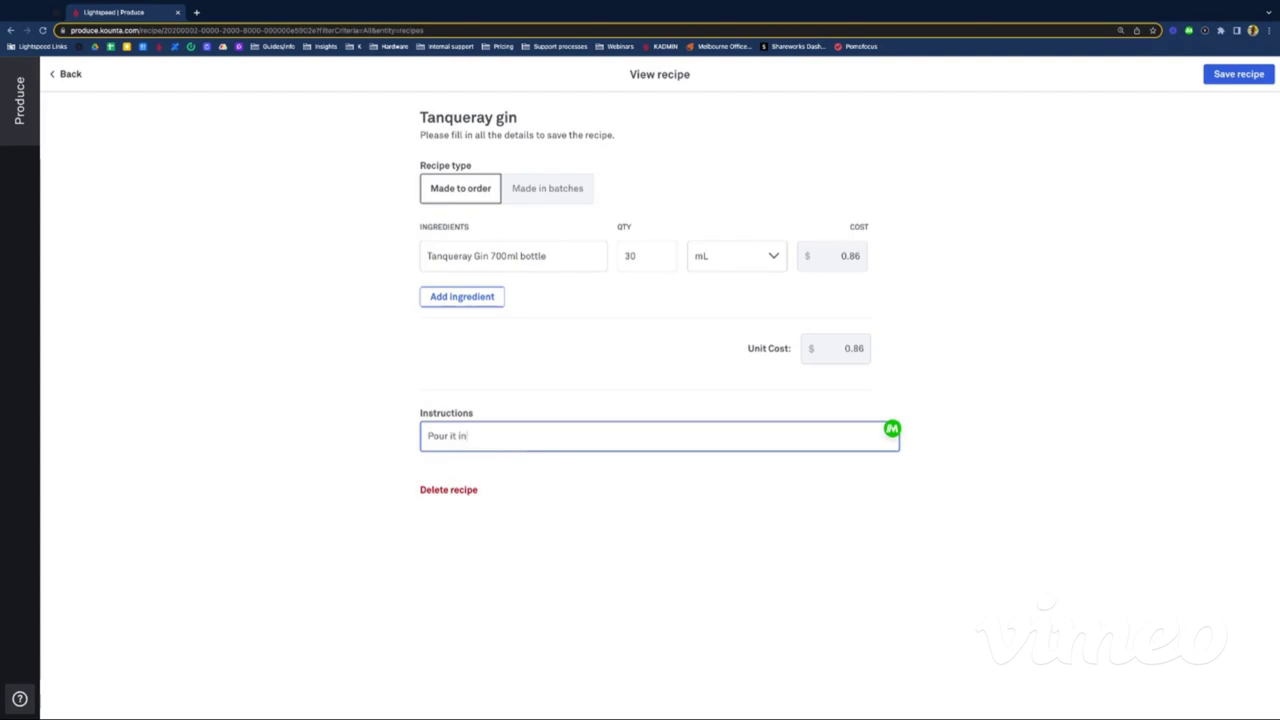
pyautogui.write(' glass.')
pyautogui.click(192, 518)
pyautogui.click(1225, 76)
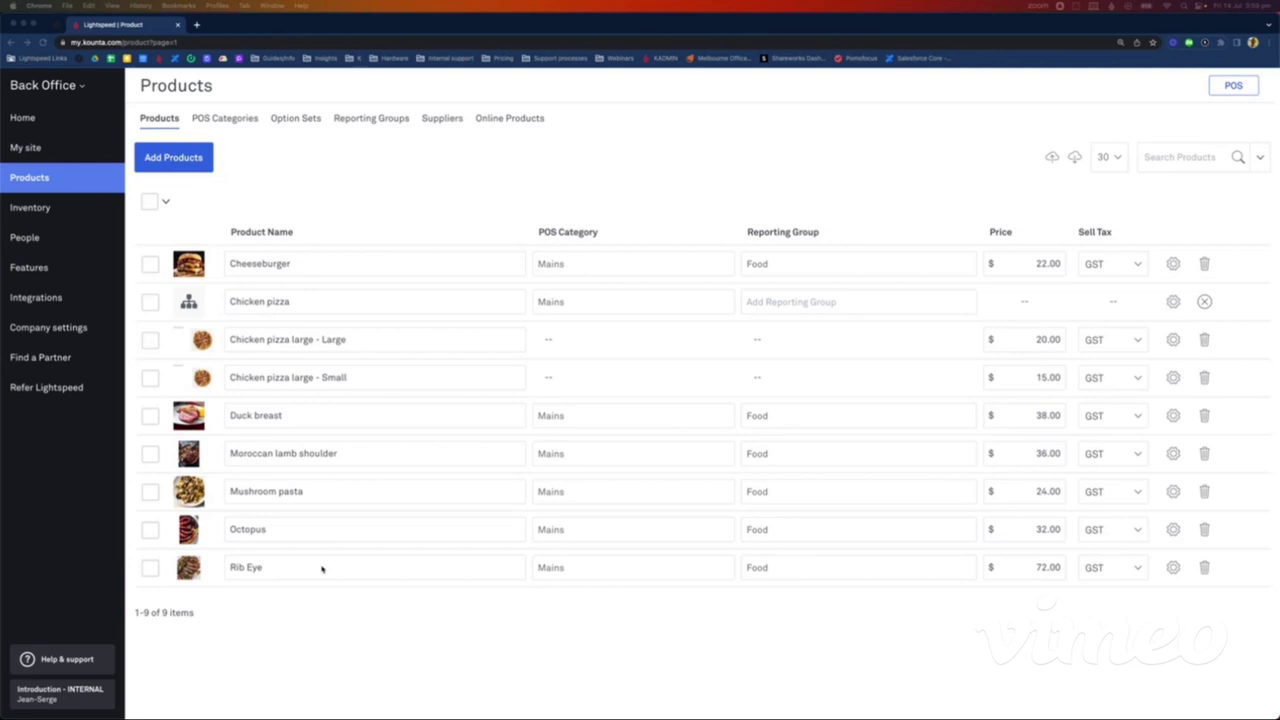
# Step: Add the product 'Wagyu 20kg packs' with sales price 0 and GST, then save and edit it
pyautogui.click(190, 166)
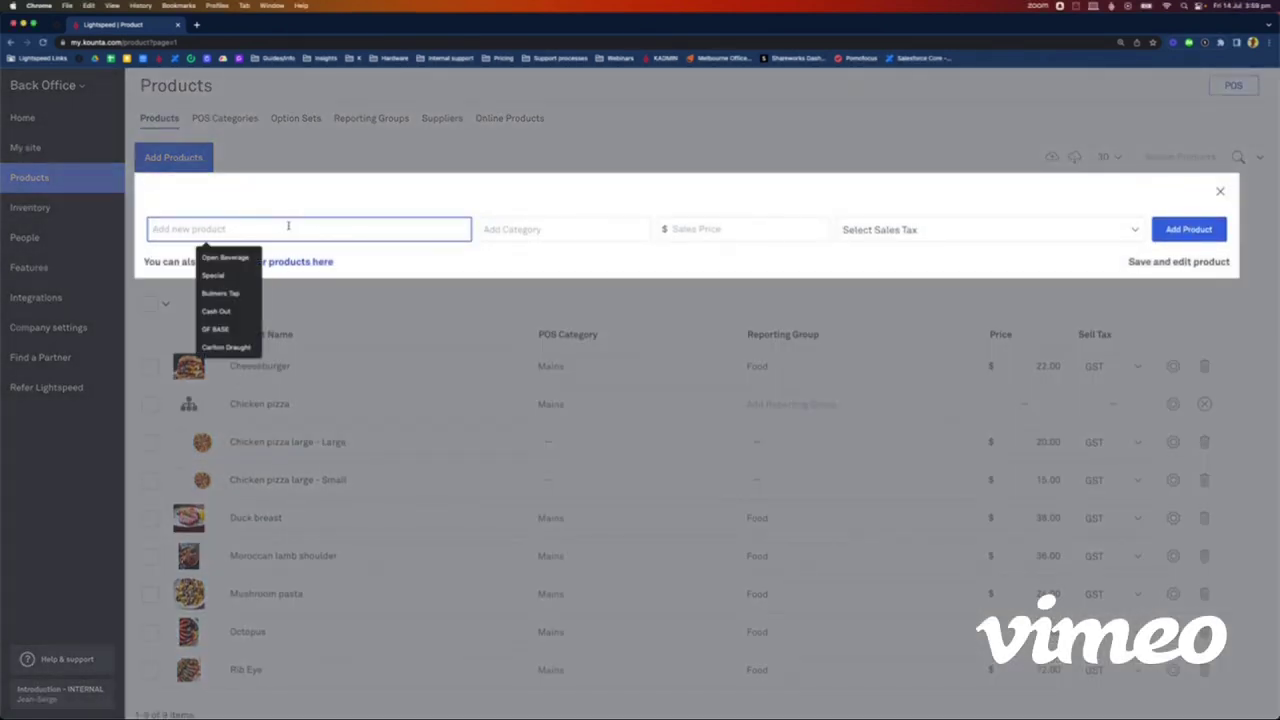
pyautogui.write('Wa')
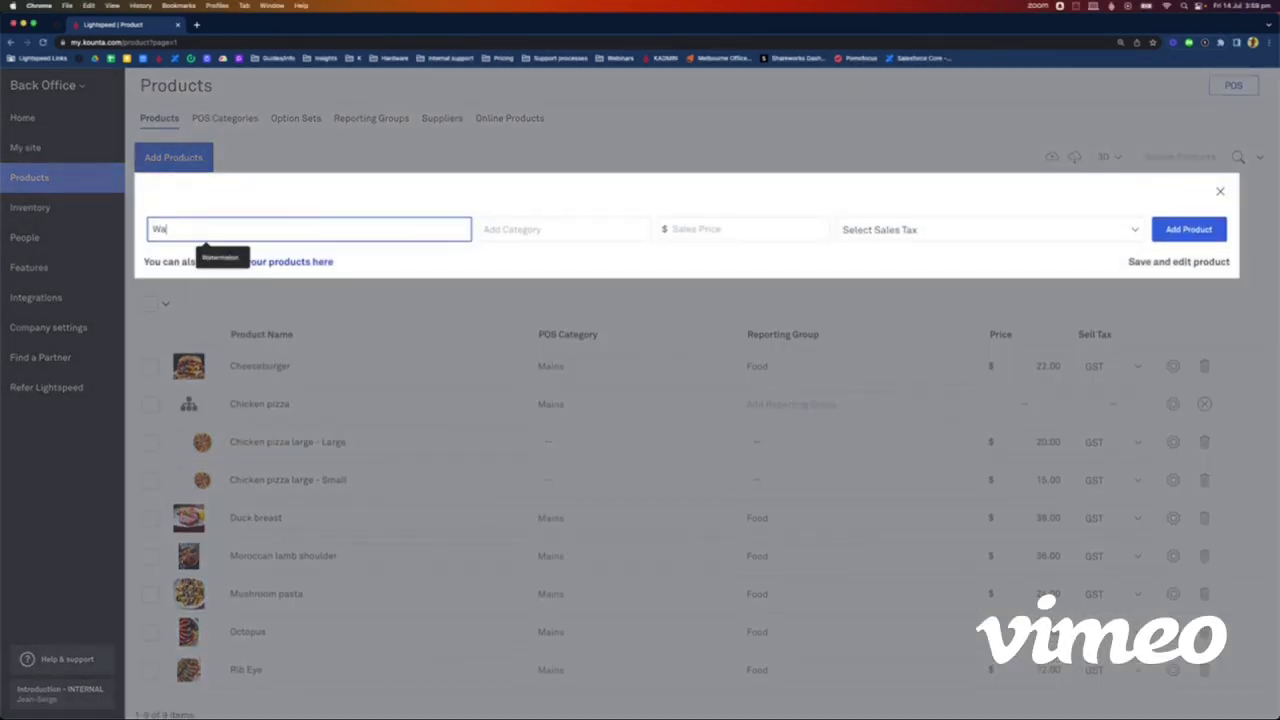
pyautogui.write('gyu ')
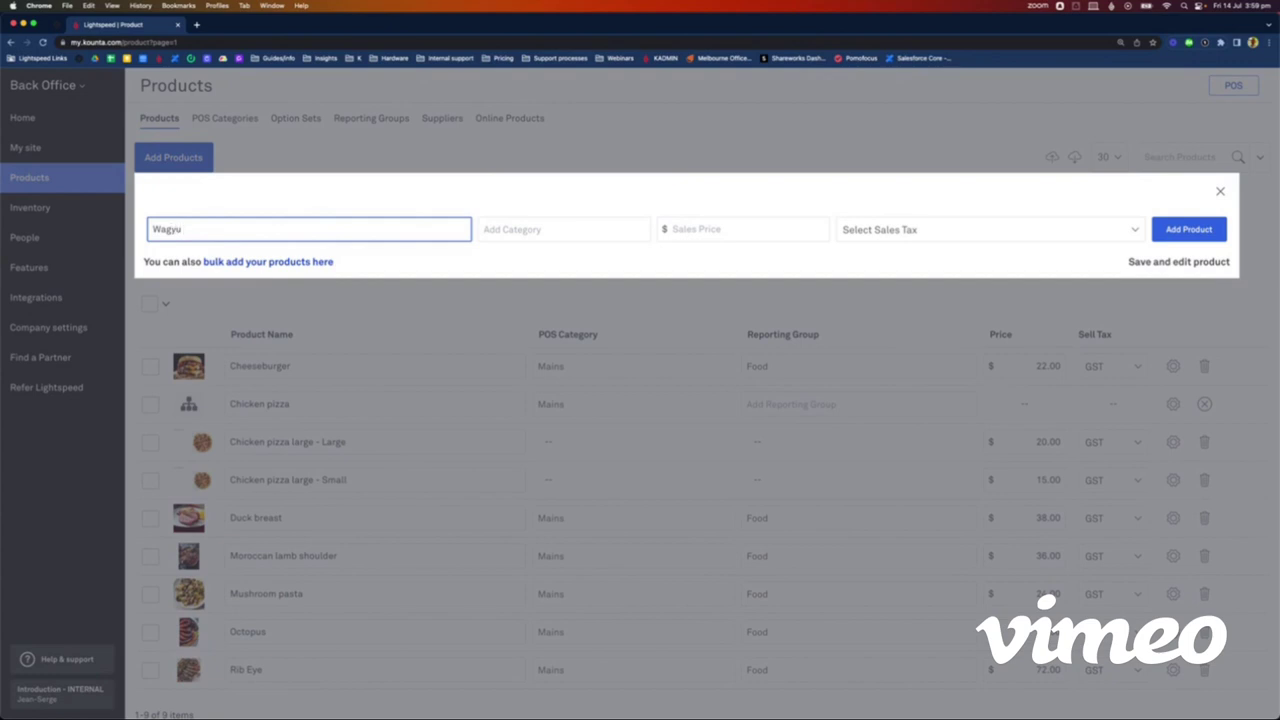
pyautogui.write('20kg packs')
pyautogui.click(677, 232)
pyautogui.write('0')
pyautogui.click(878, 241)
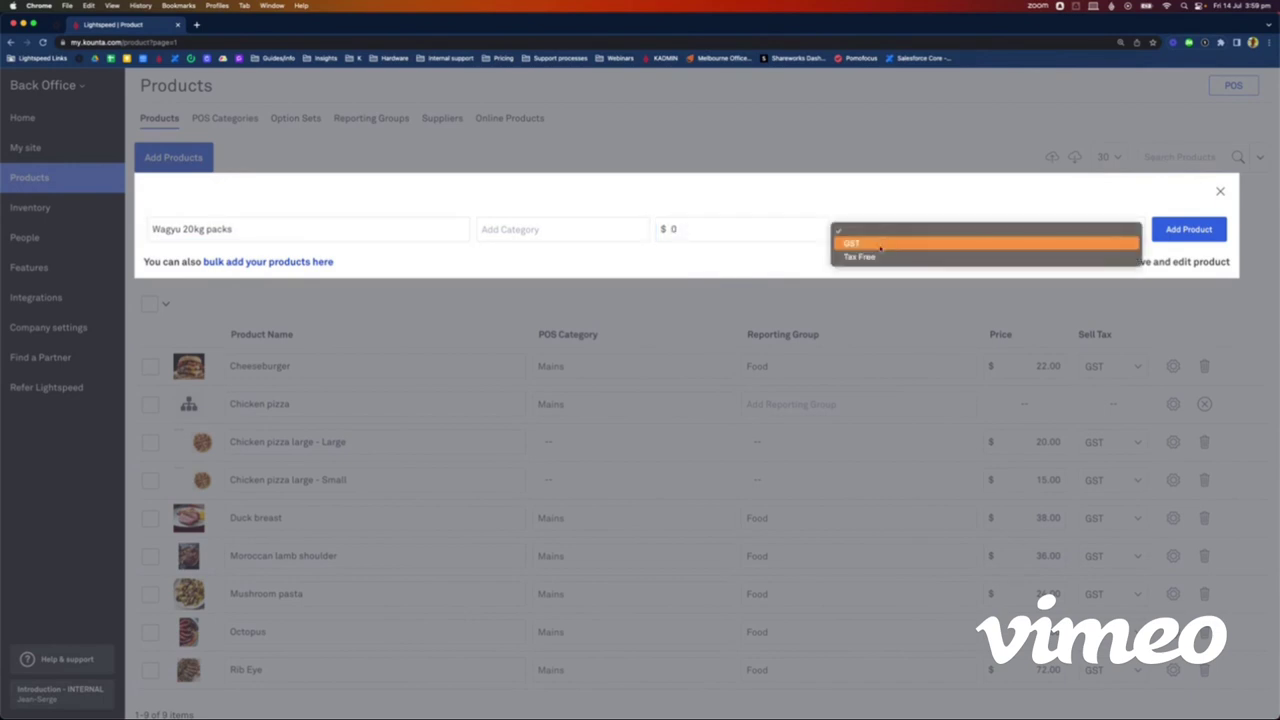
pyautogui.click(882, 245)
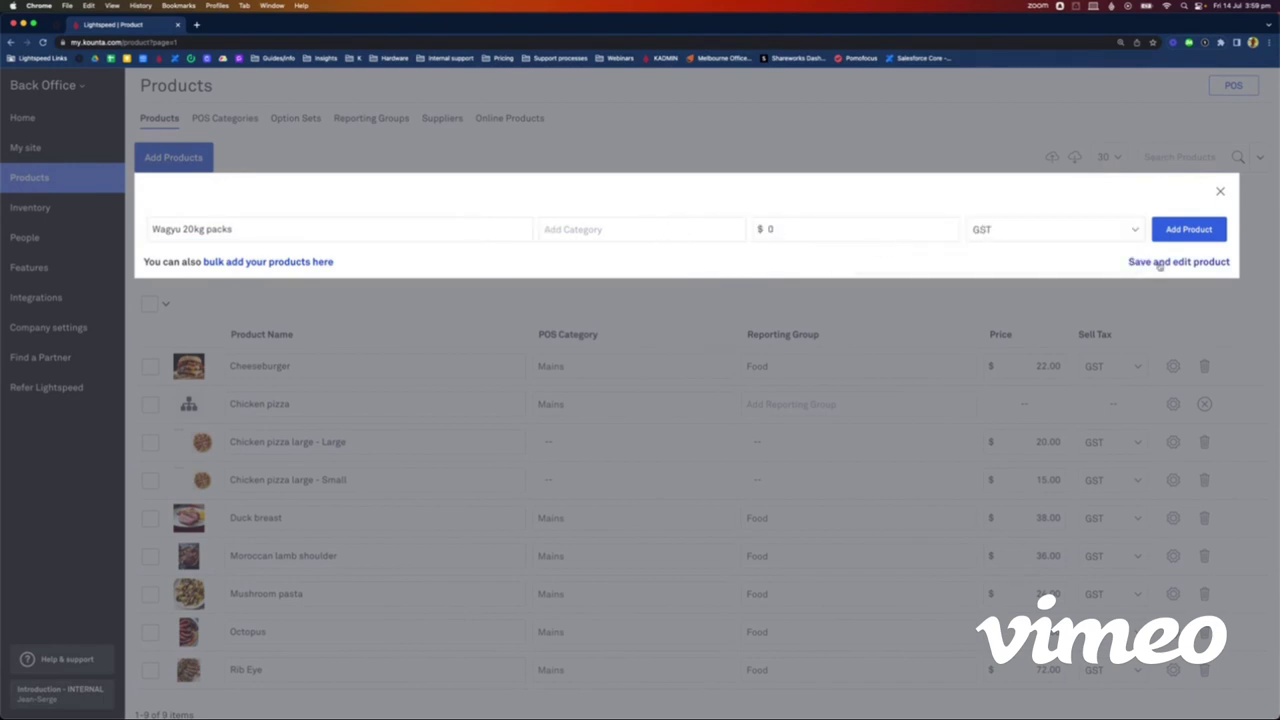
pyautogui.click(1160, 262)
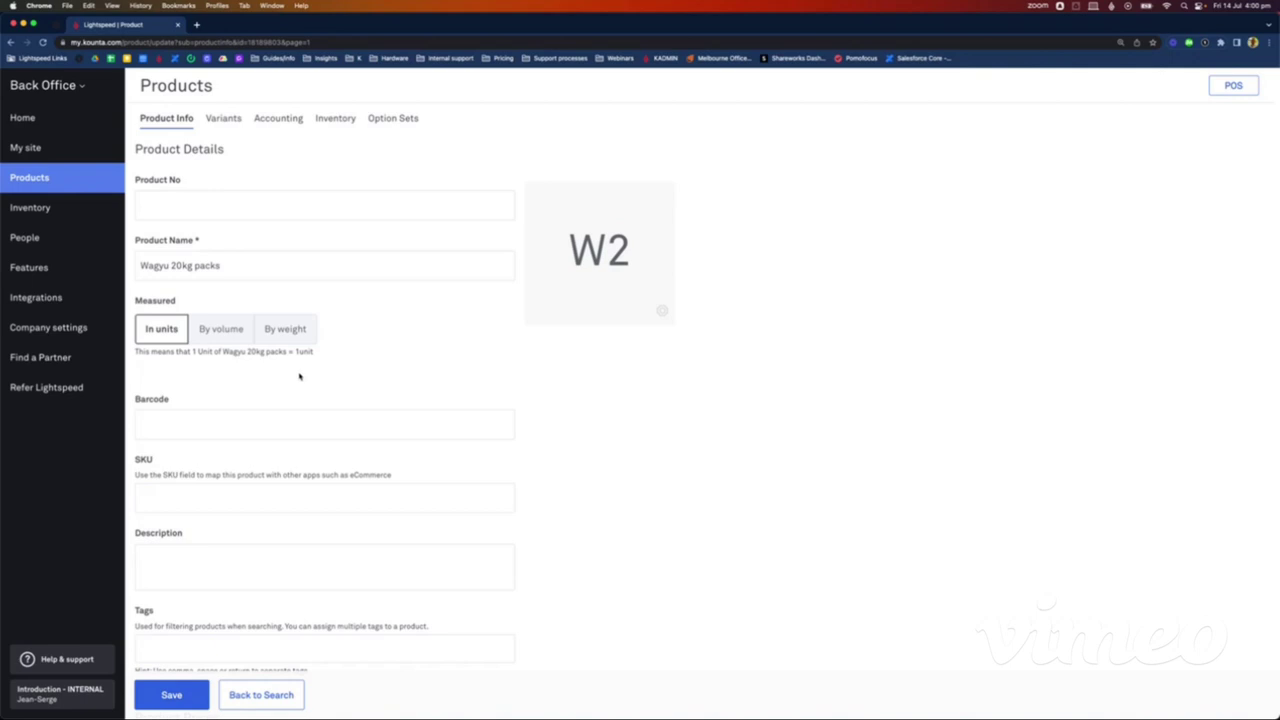
# Step: Rename the product to 'Wagyu 20kg pack' and measure it by weight with a 20 kg default size
pyautogui.click(228, 268)
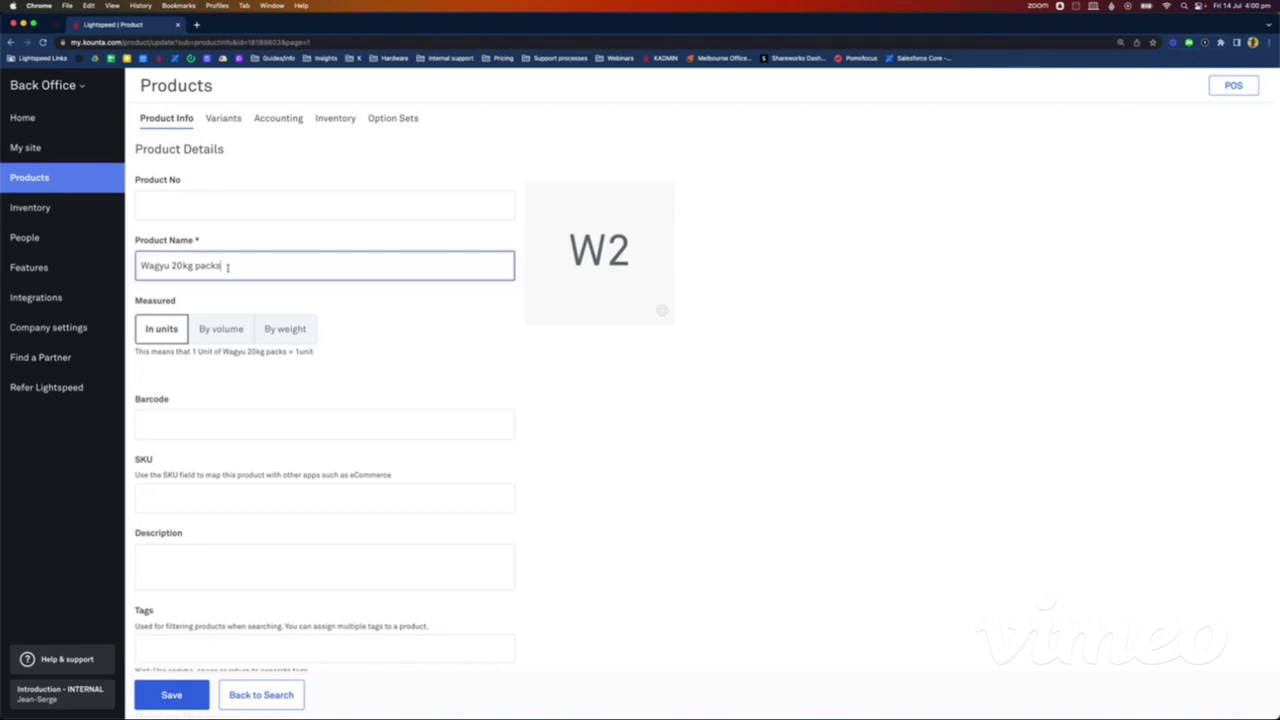
pyautogui.press('BackSpace')
pyautogui.click(357, 371)
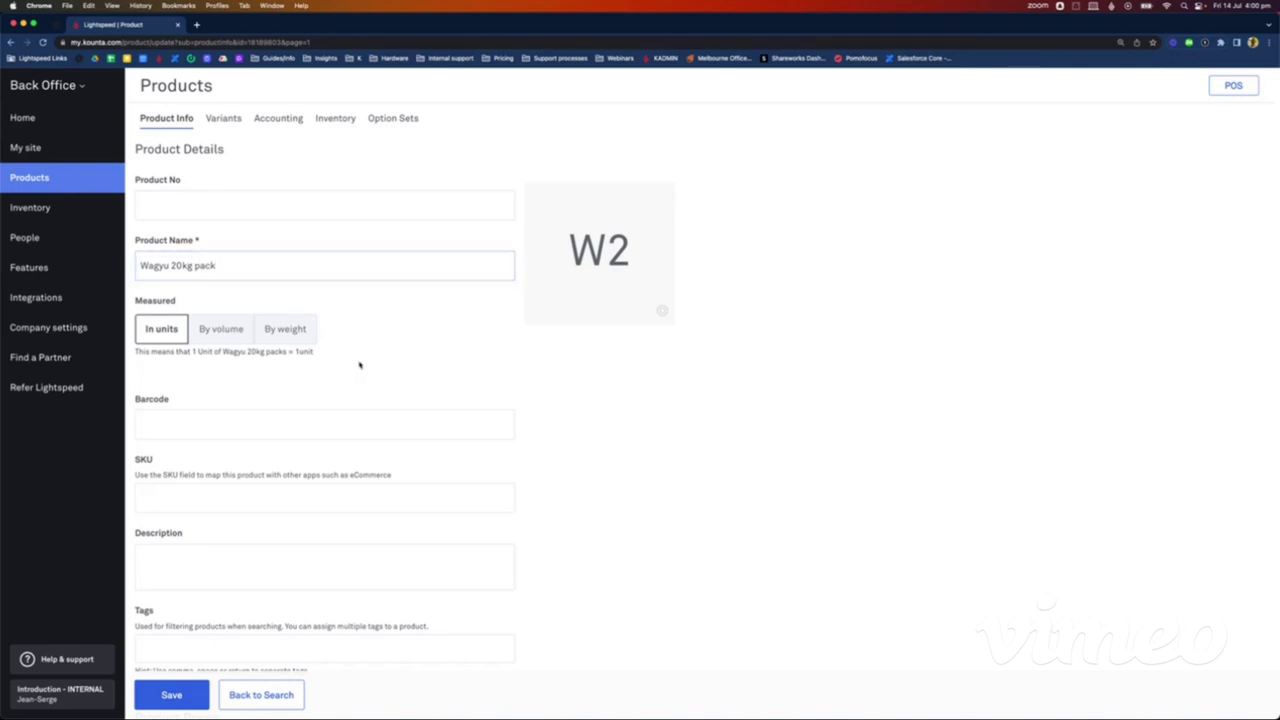
pyautogui.click(297, 339)
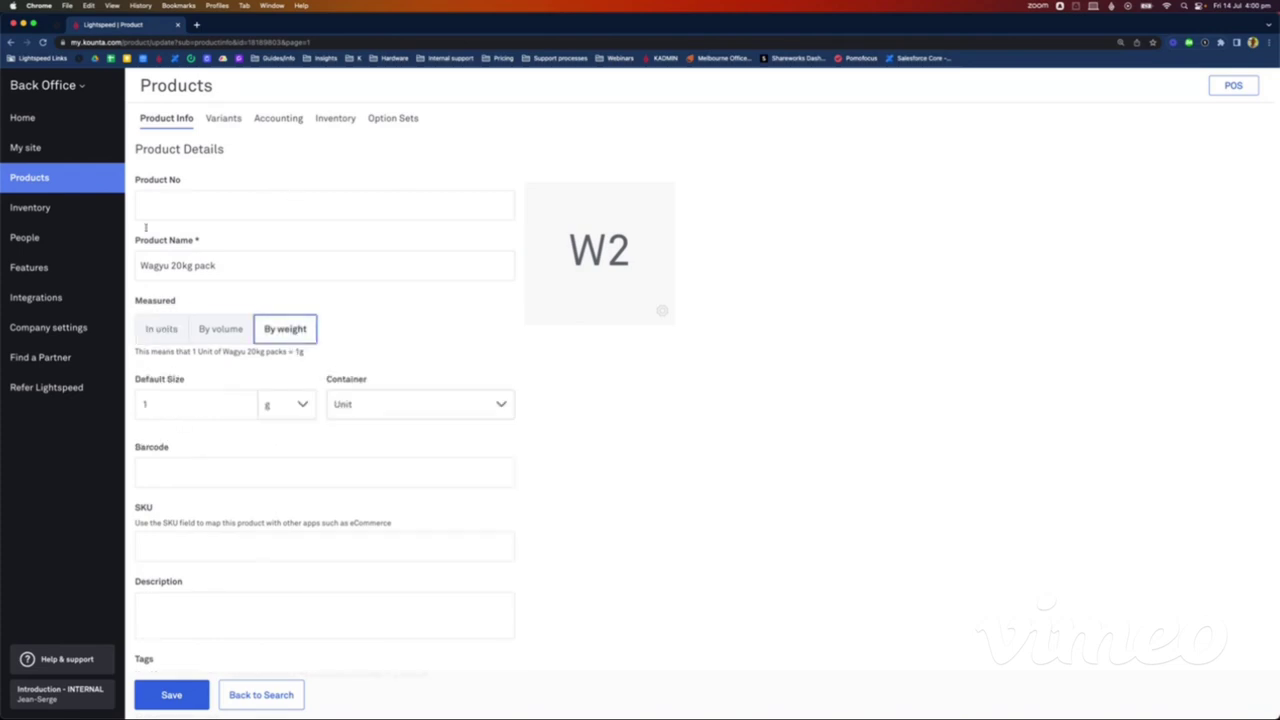
pyautogui.click(159, 400)
pyautogui.press('BackSpace')
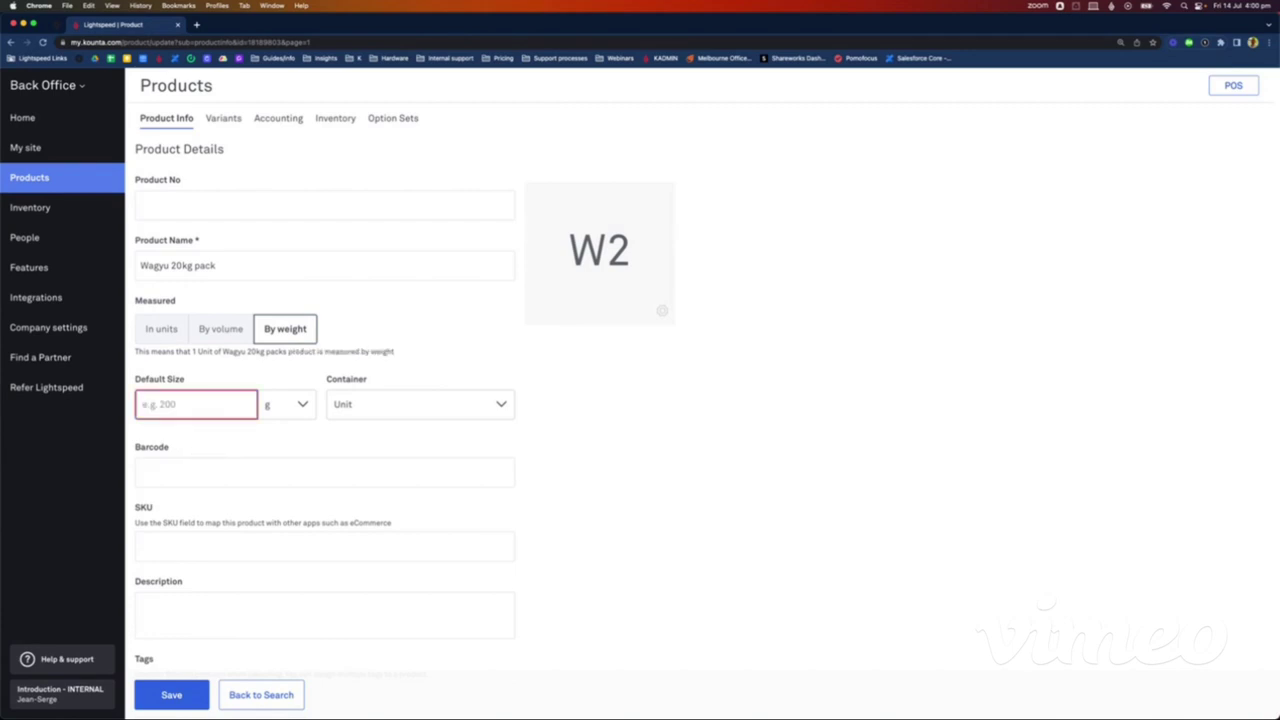
pyautogui.write('20')
pyautogui.click(279, 407)
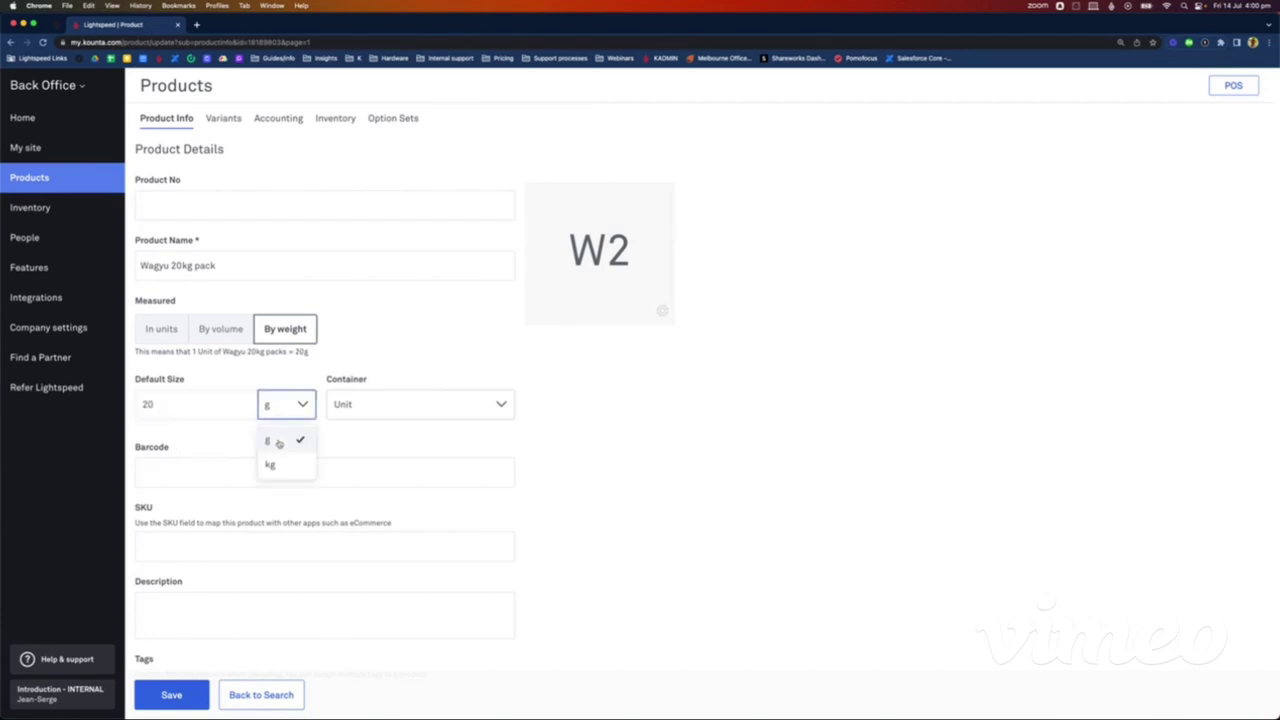
pyautogui.click(278, 462)
# Step: Set the container type to Packet and save the product
pyautogui.click(384, 404)
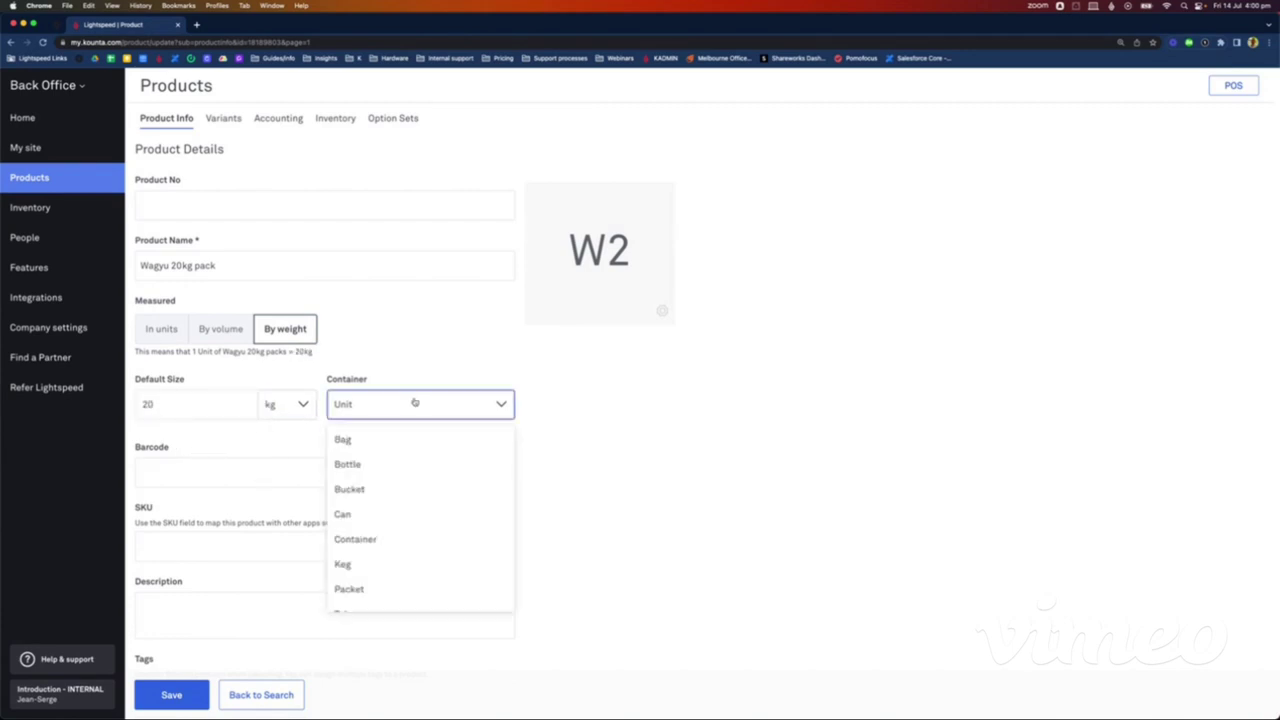
pyautogui.scroll(-2, 414, 511)
pyautogui.click(394, 548)
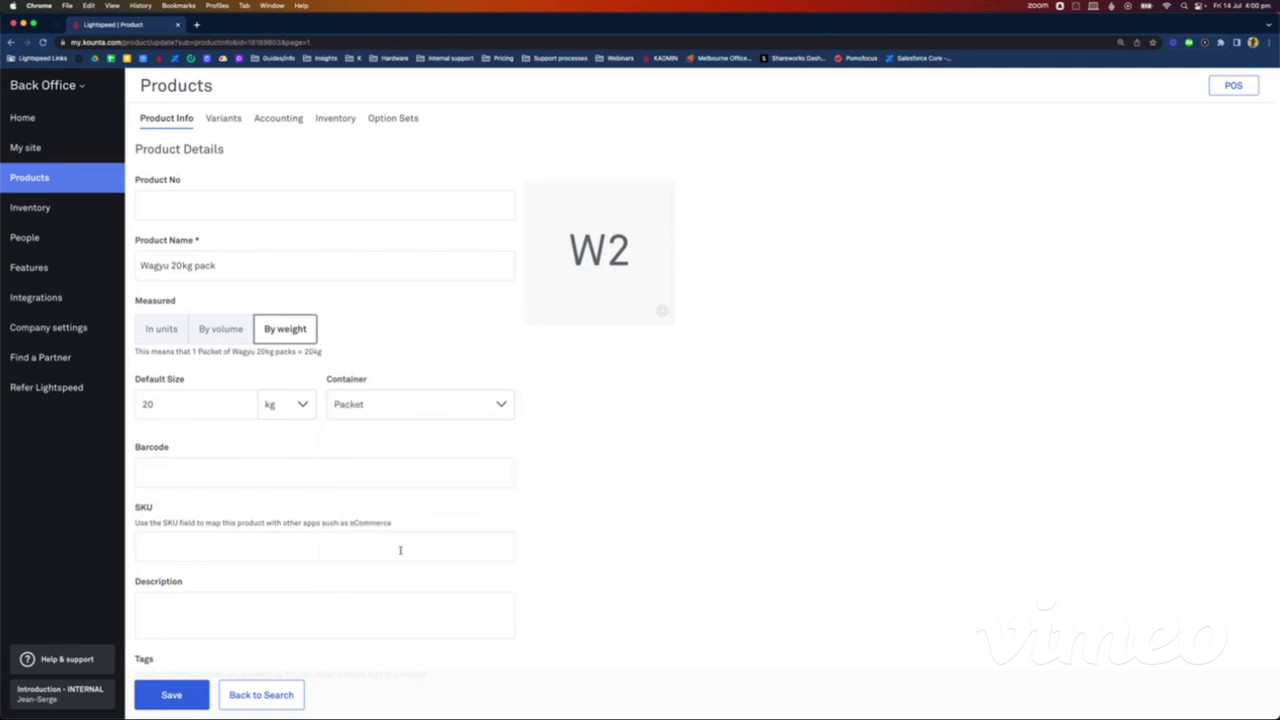
pyautogui.click(373, 407)
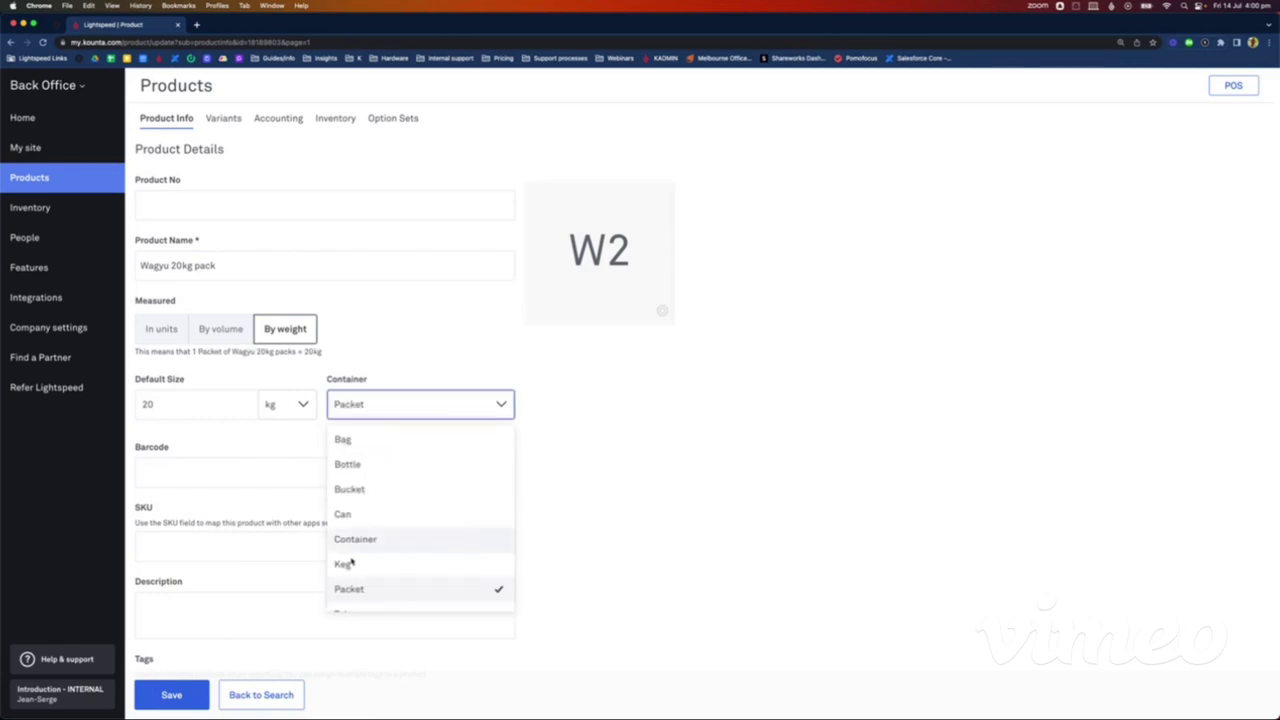
pyautogui.click(391, 590)
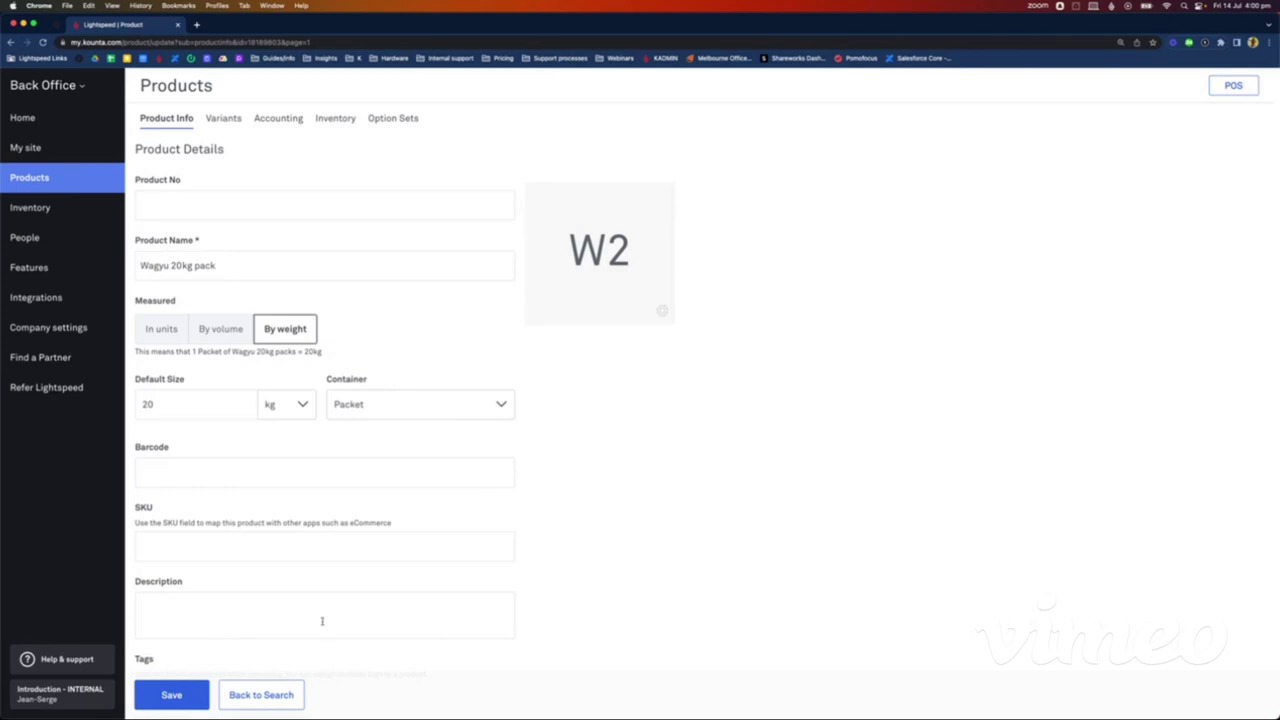
pyautogui.click(176, 697)
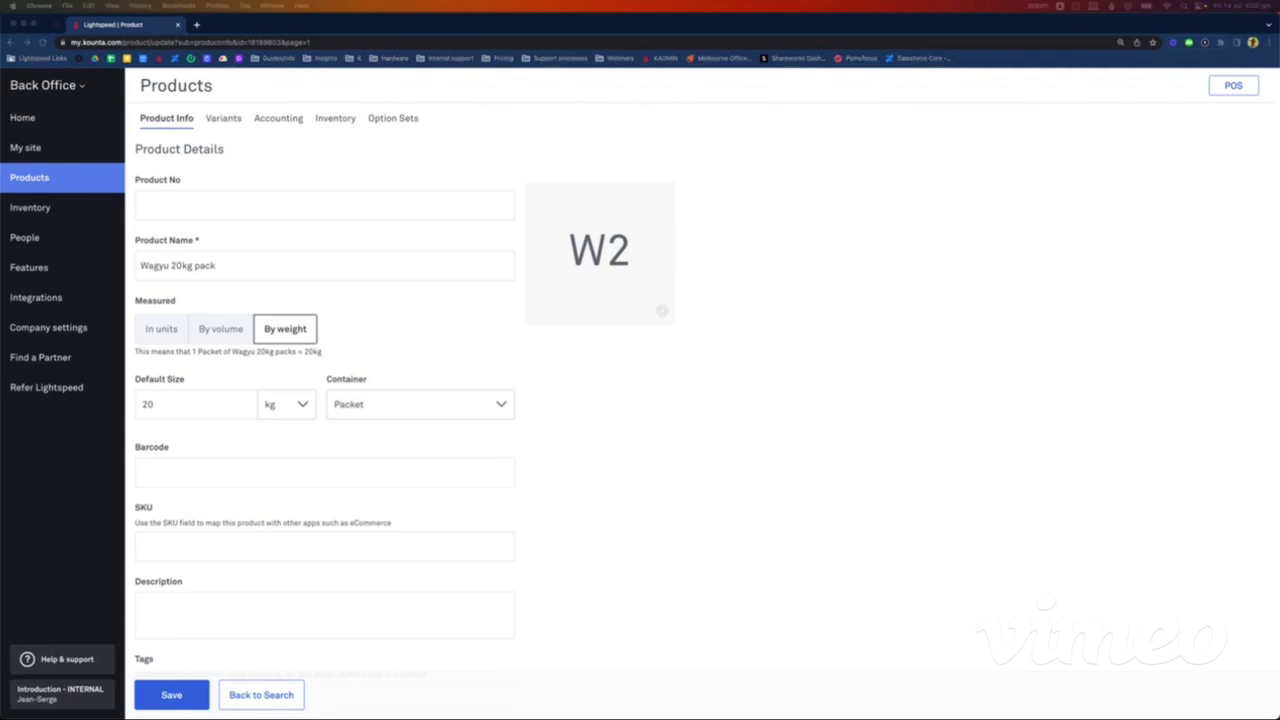
# Step: Replace the cost price with 300
pyautogui.scroll(-3, 388, 490)
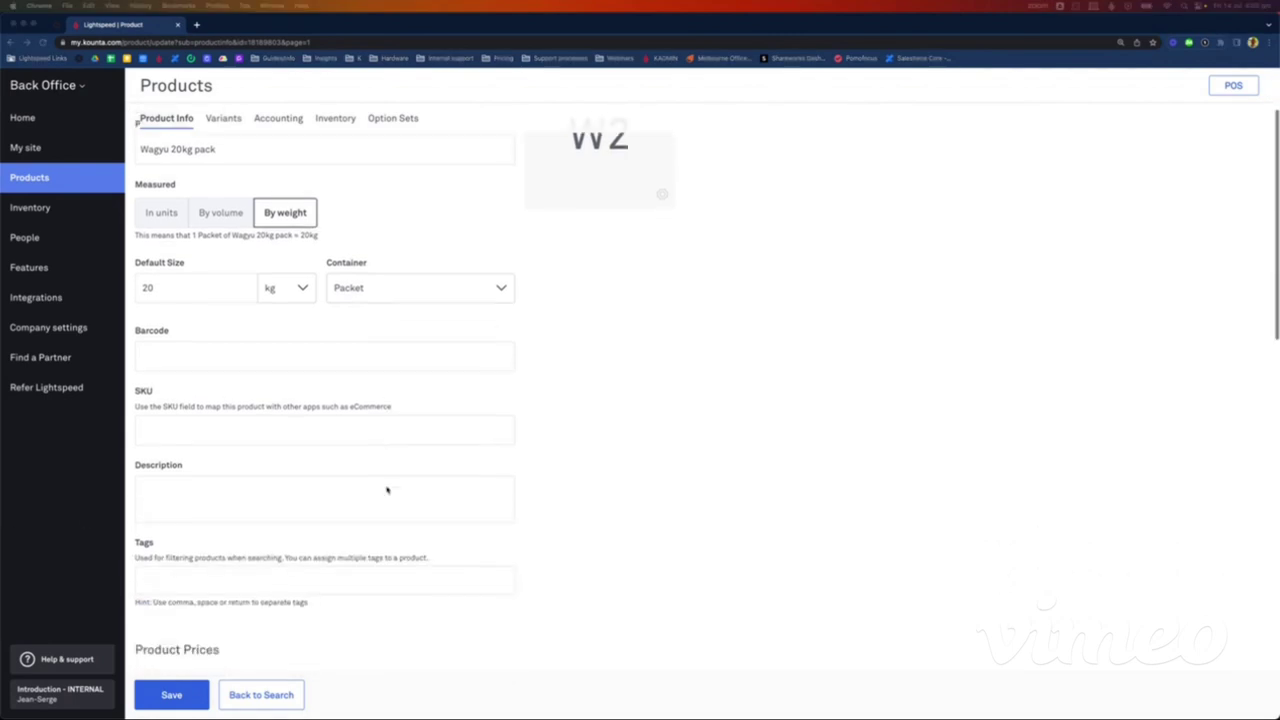
pyautogui.scroll(-2, 388, 490)
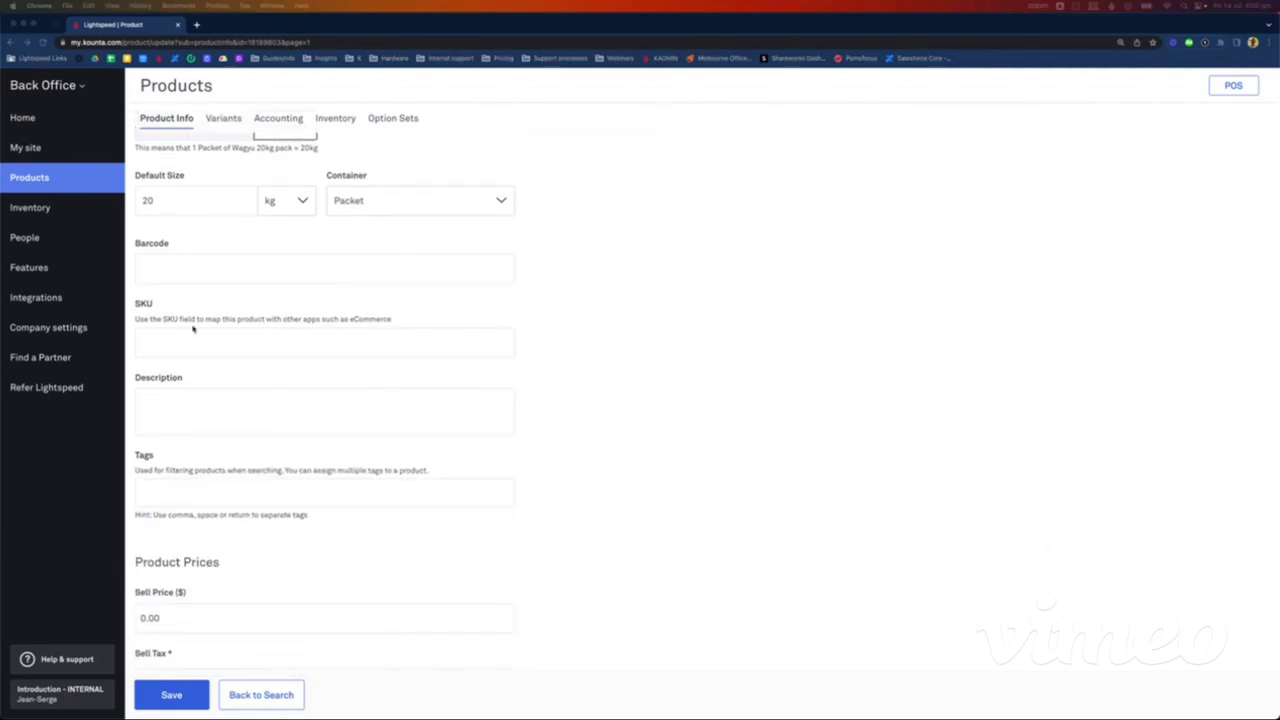
pyautogui.scroll(-7, 193, 330)
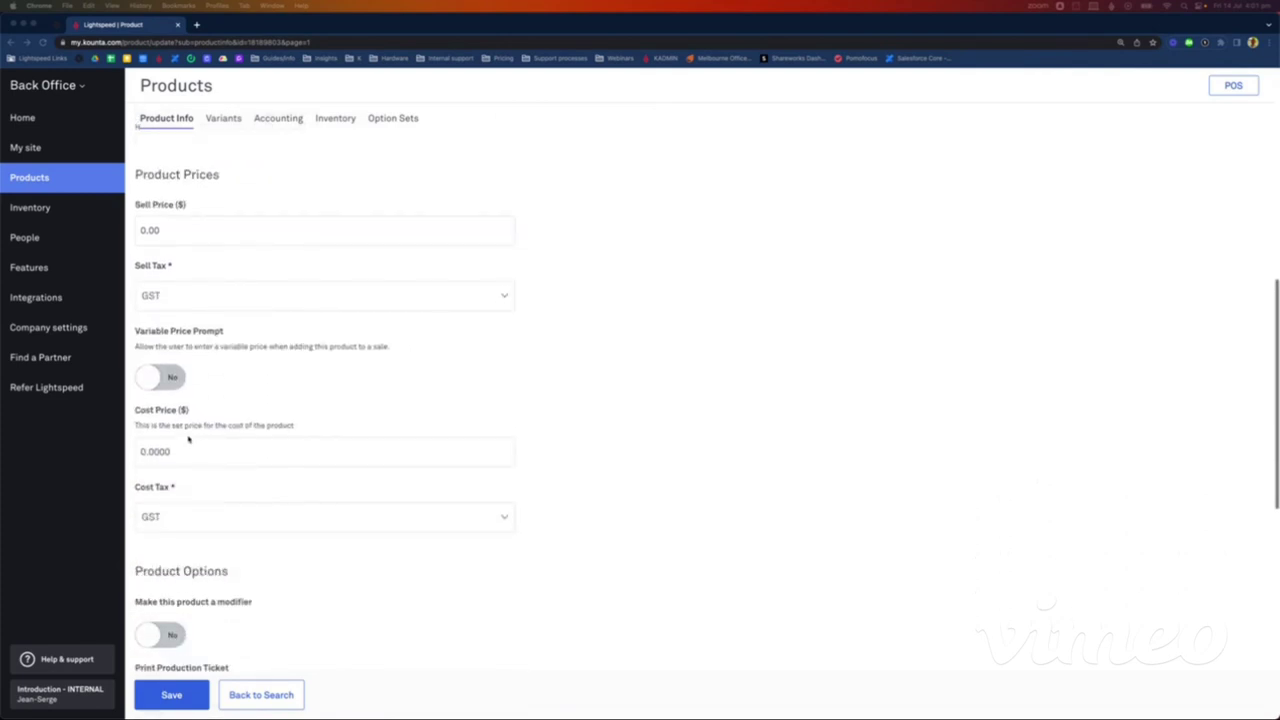
pyautogui.click(185, 448)
pyautogui.doubleClick(185, 448)
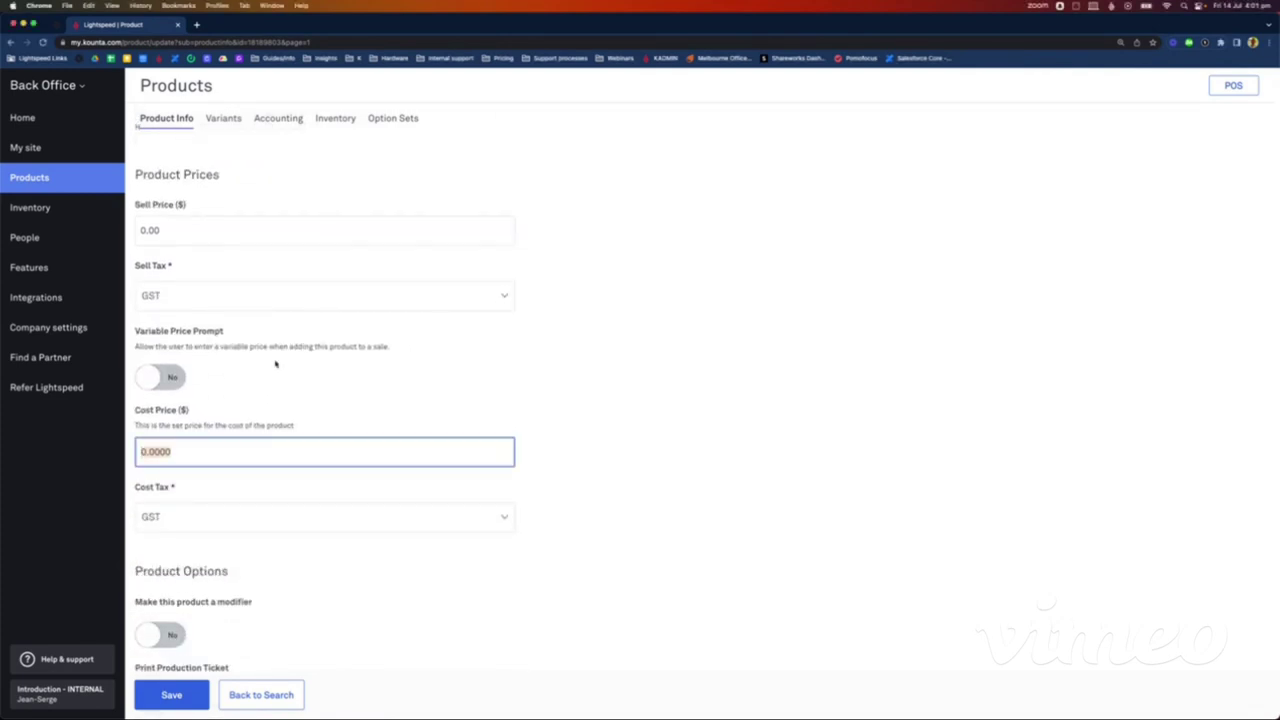
pyautogui.scroll(10, 300, 310)
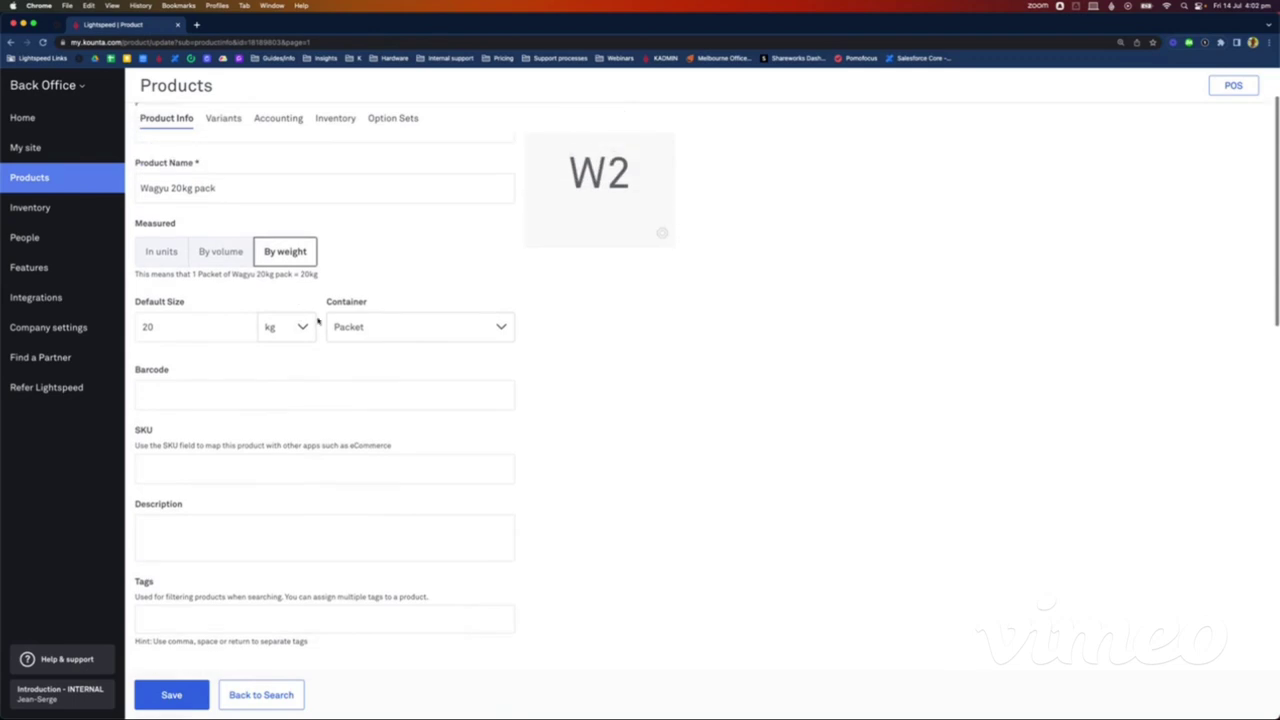
pyautogui.scroll(-12, 318, 321)
pyautogui.scroll(2, 303, 311)
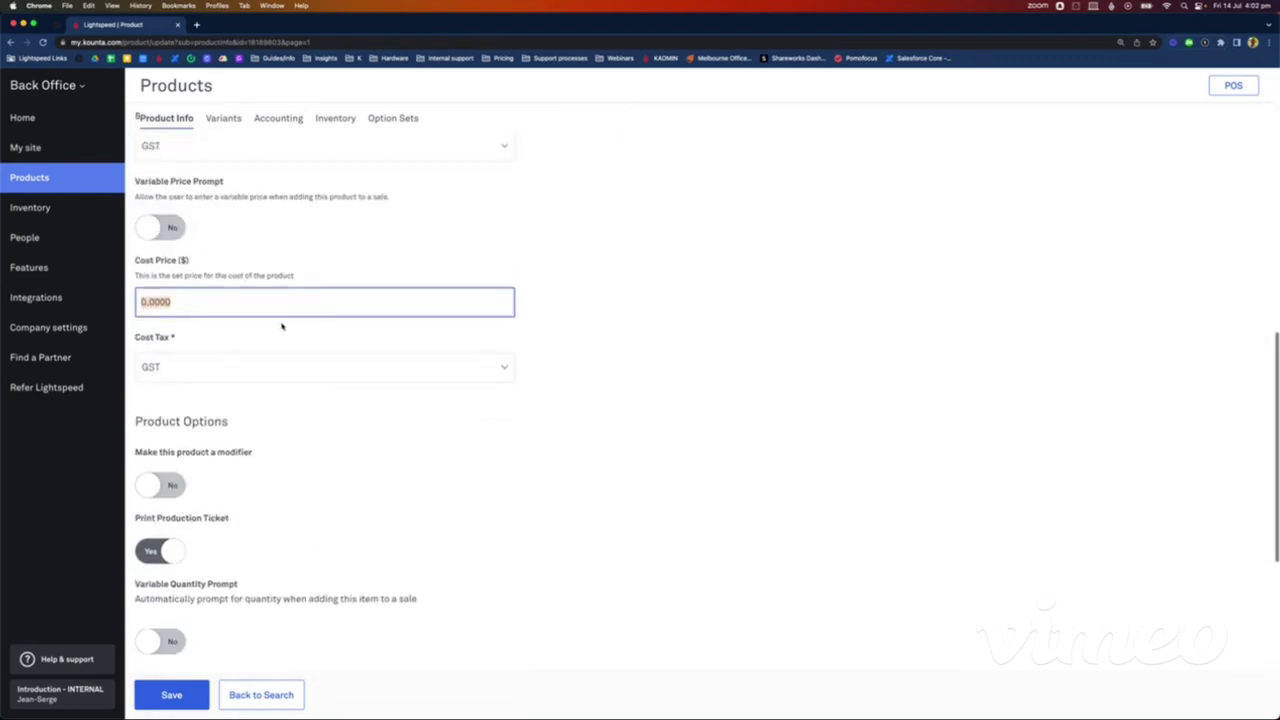
pyautogui.write('300')
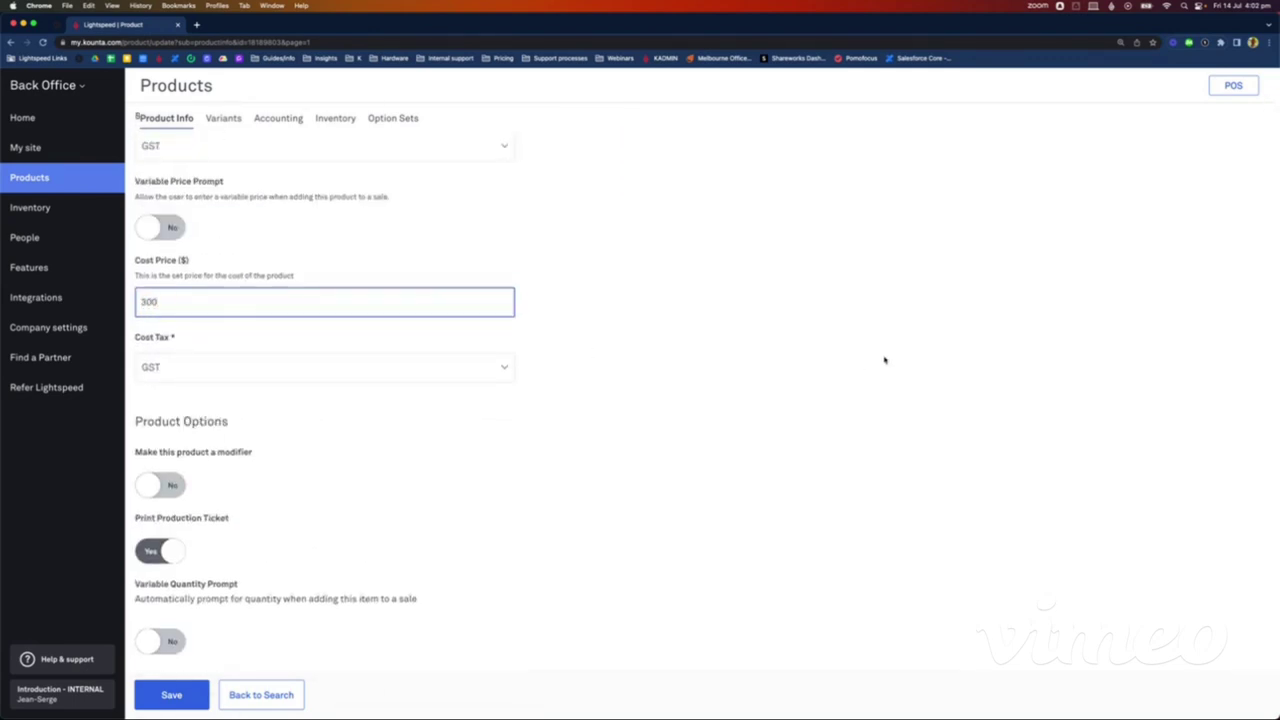
# Step: Save the 300 cost price and mark Wagyu 20kg pack as not sold in accounting settings
pyautogui.click(180, 692)
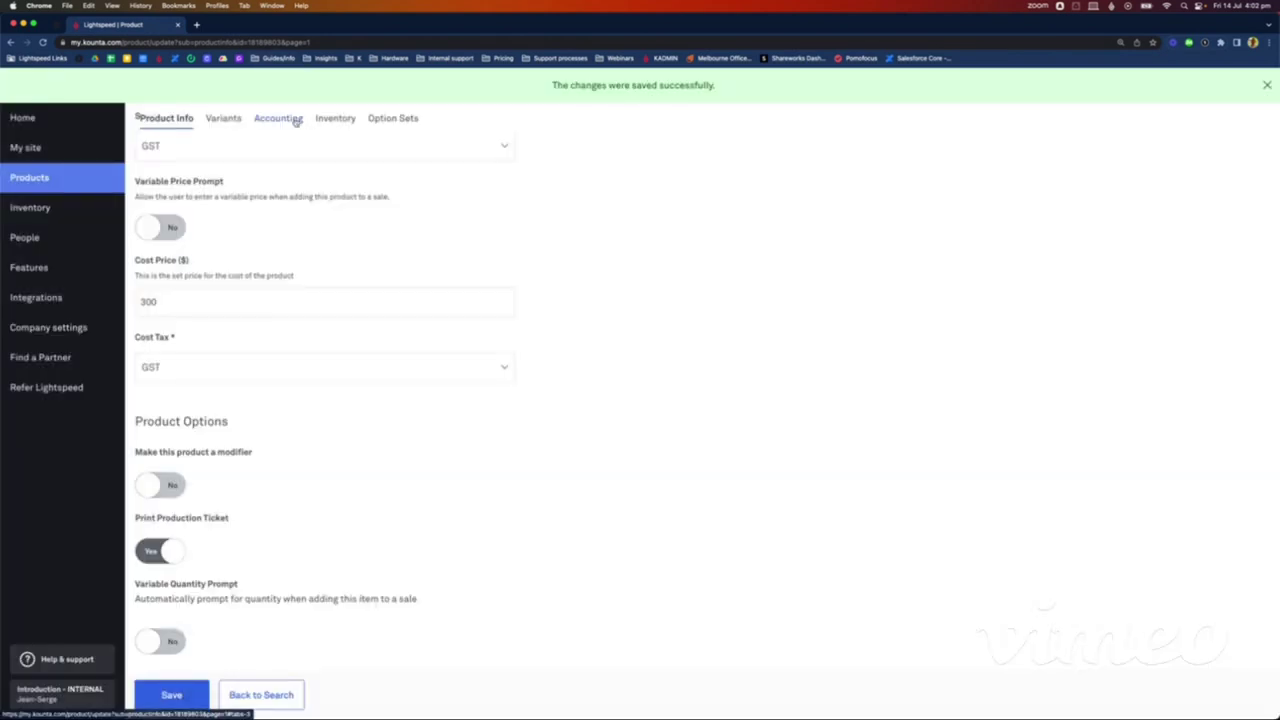
pyautogui.click(279, 118)
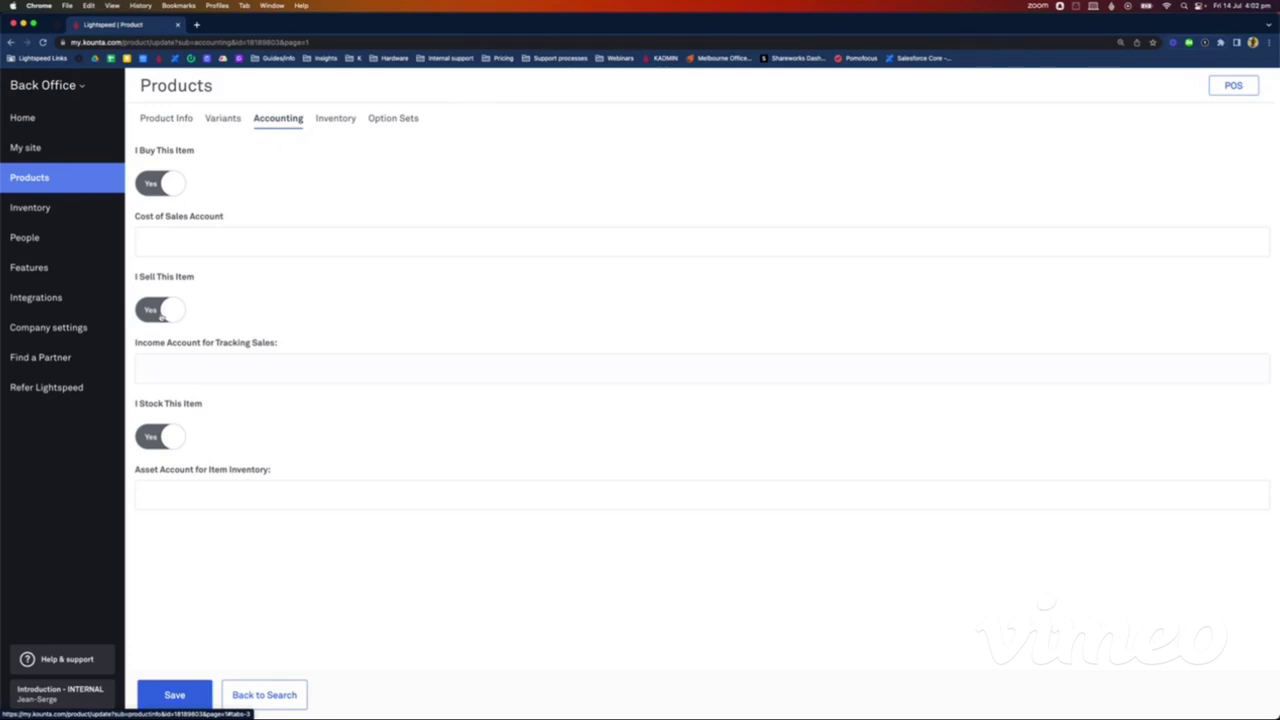
pyautogui.click(160, 313)
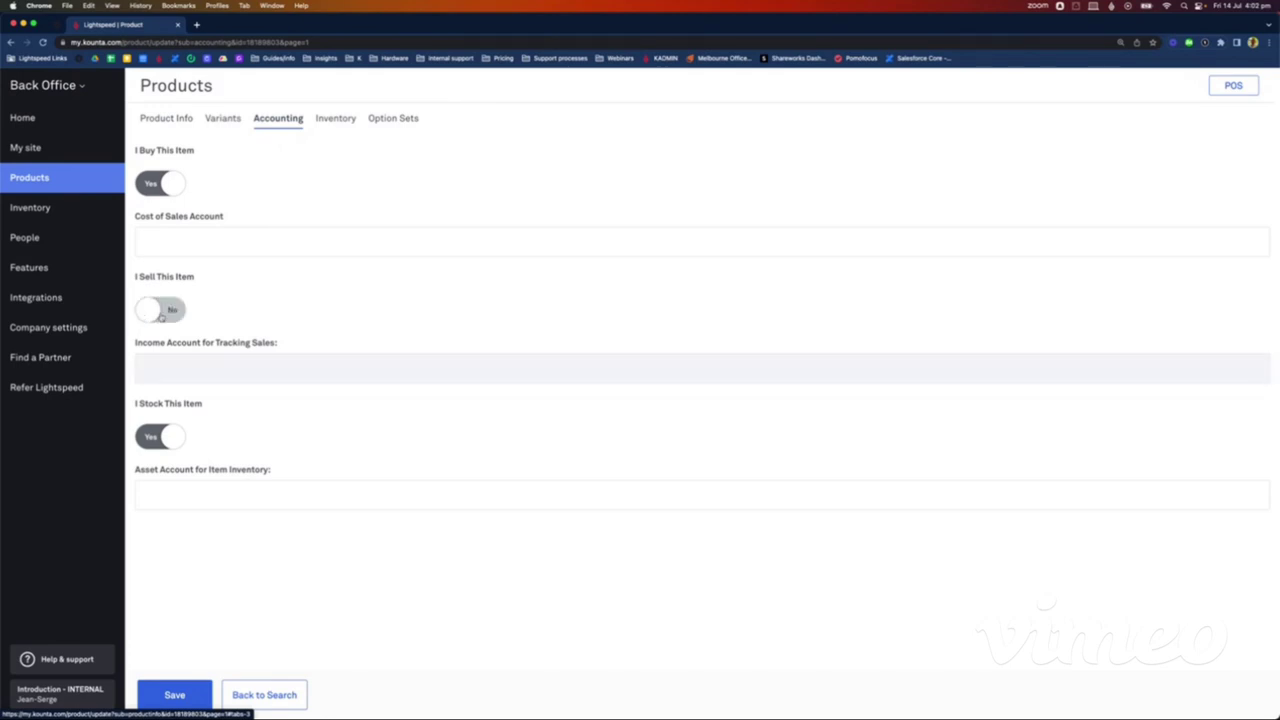
pyautogui.click(172, 700)
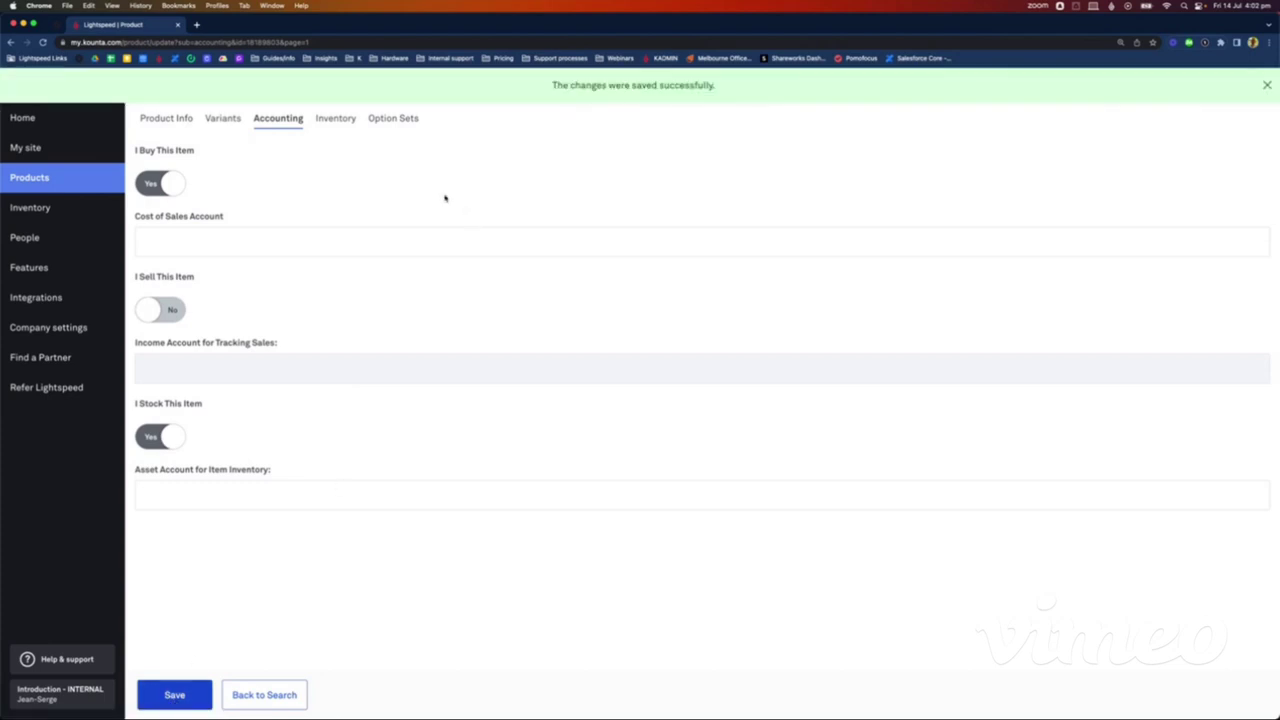
# Step: Save the Purchased inventory setting and go back to the Products list
pyautogui.click(344, 119)
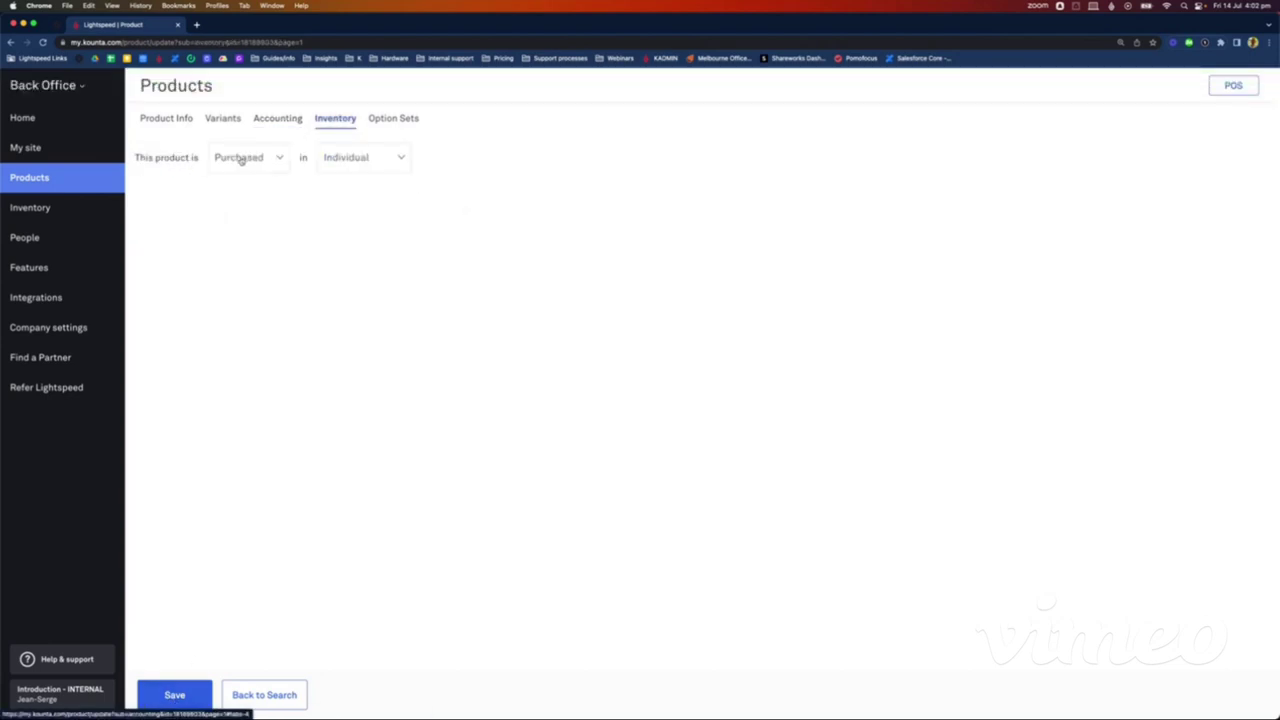
pyautogui.click(167, 697)
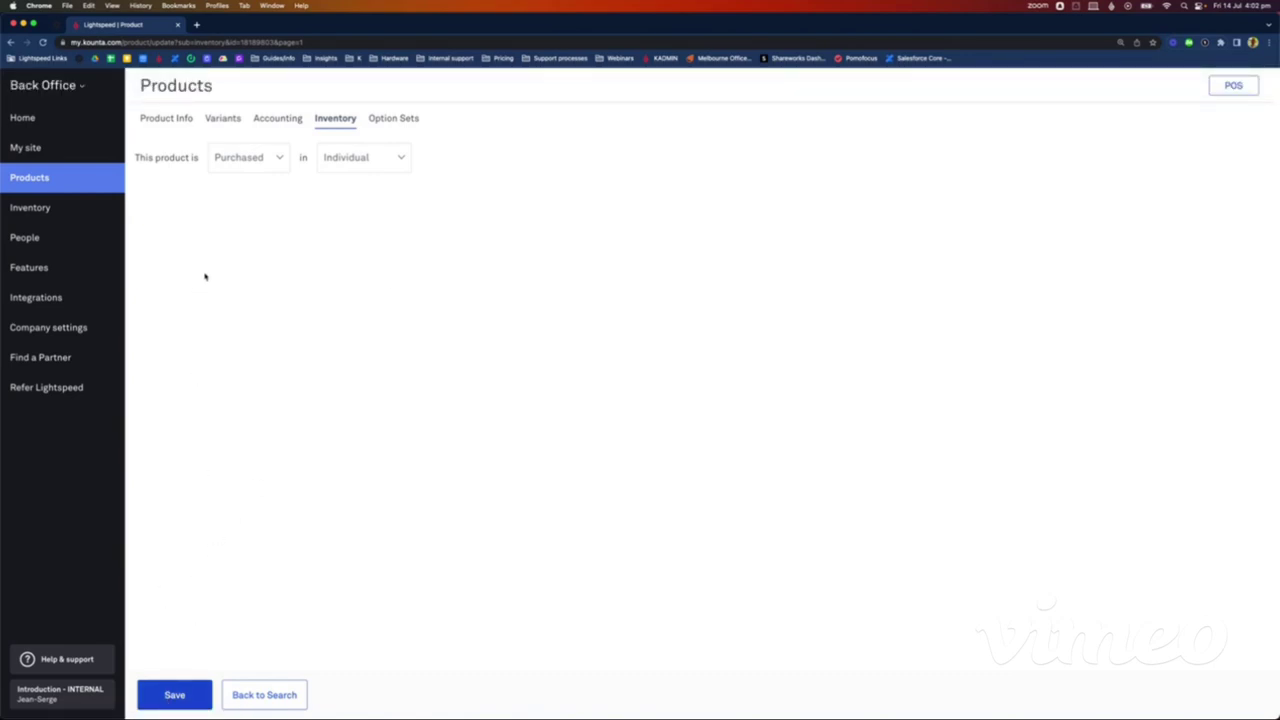
pyautogui.click(47, 177)
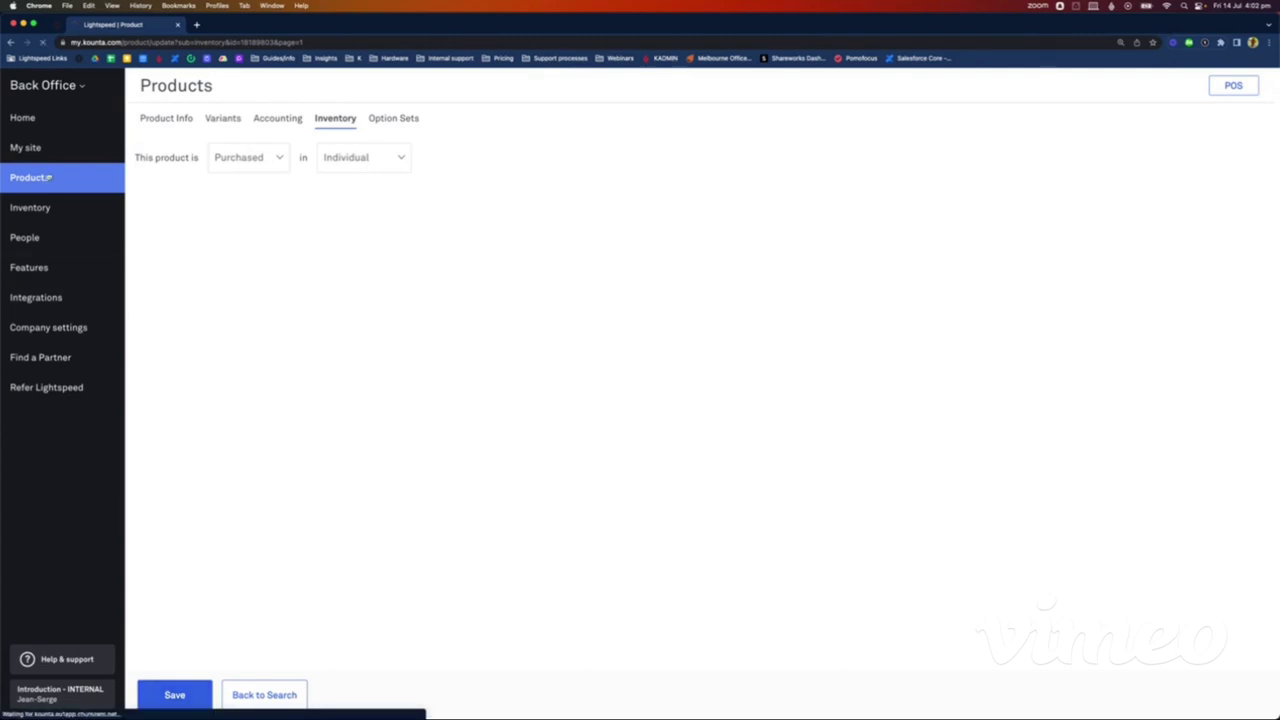
# Step: Add the product 'Salt 1kg pack' with sales price 0 and GST, then save and edit it
pyautogui.click(165, 160)
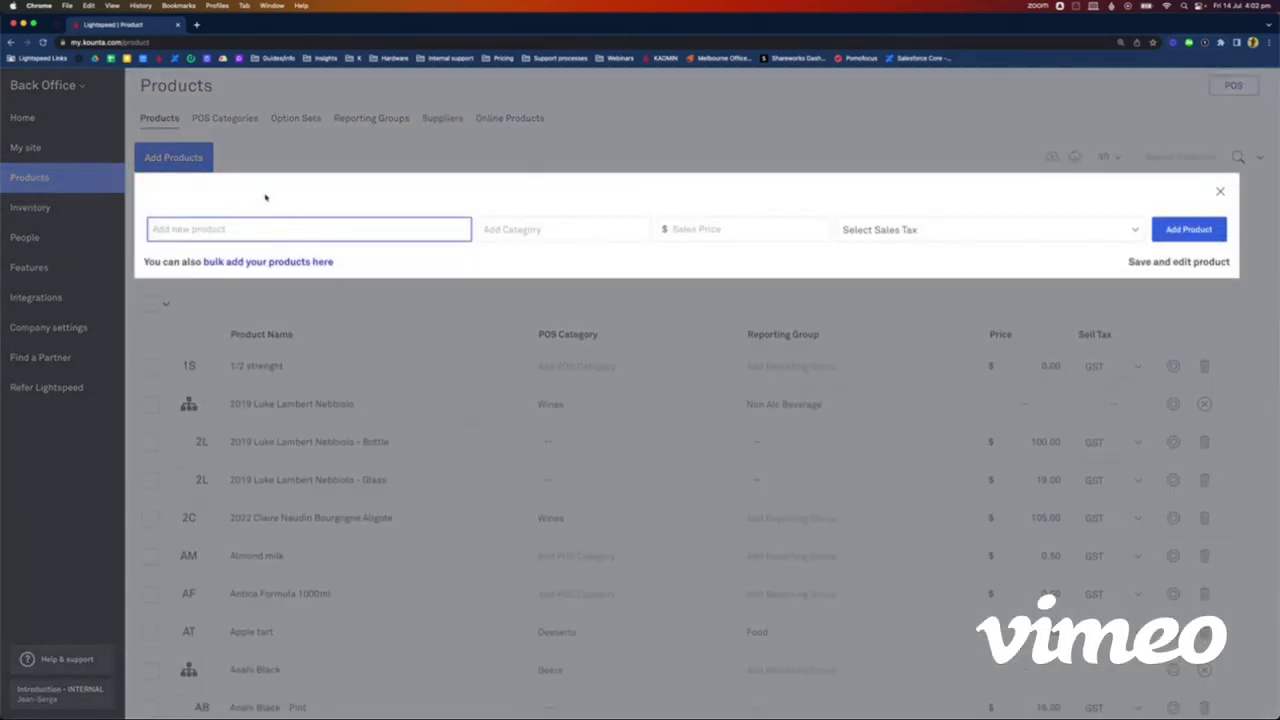
pyautogui.write('Salt 1kg pack')
pyautogui.click(725, 228)
pyautogui.write('0')
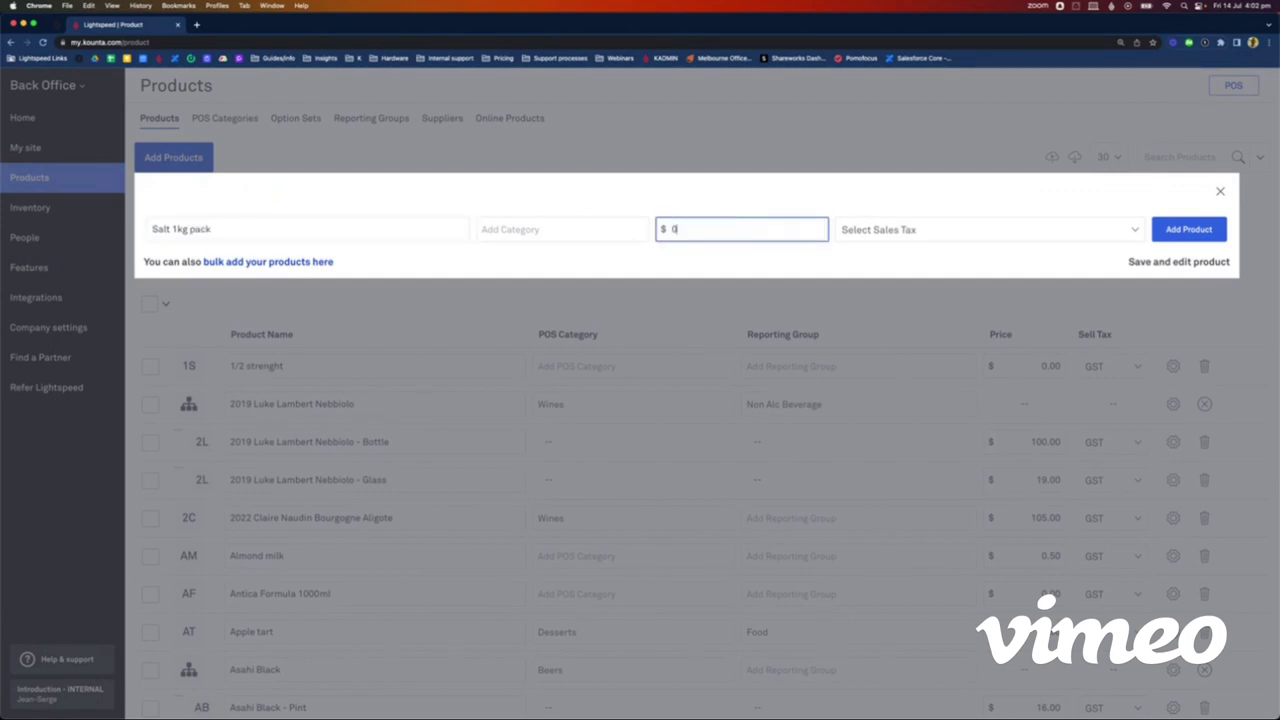
pyautogui.click(865, 230)
pyautogui.click(870, 244)
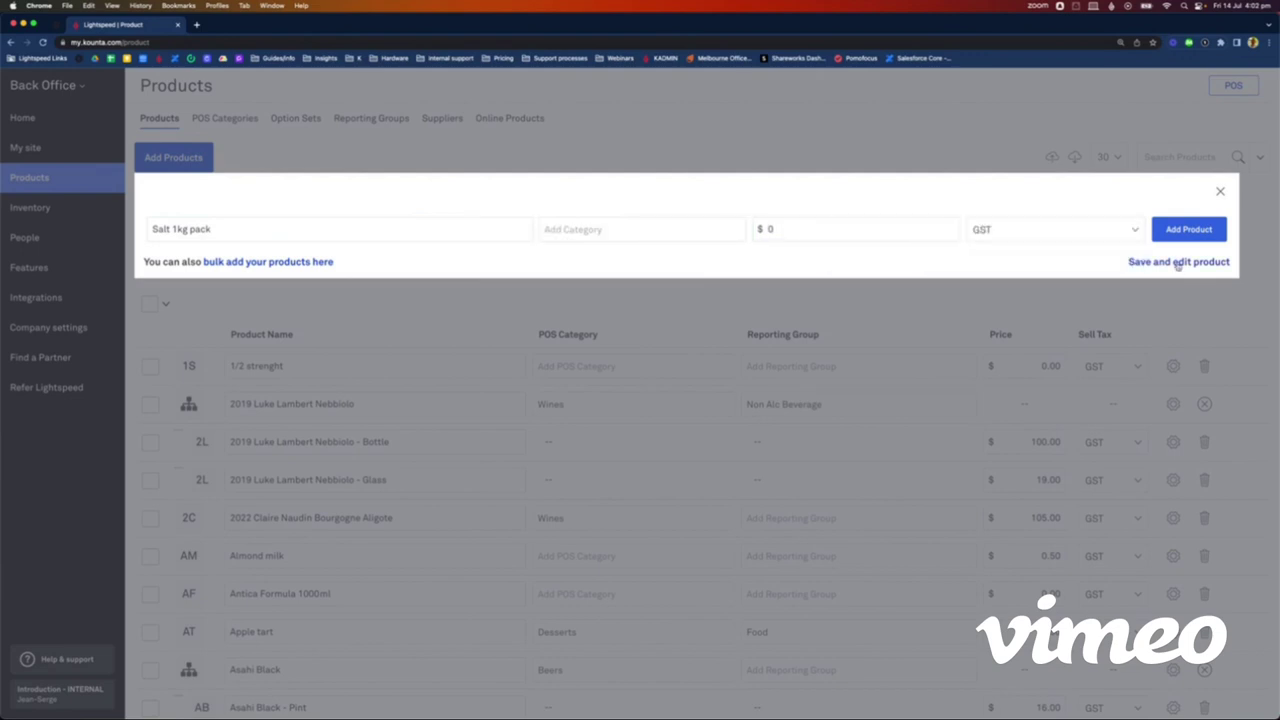
pyautogui.click(1178, 262)
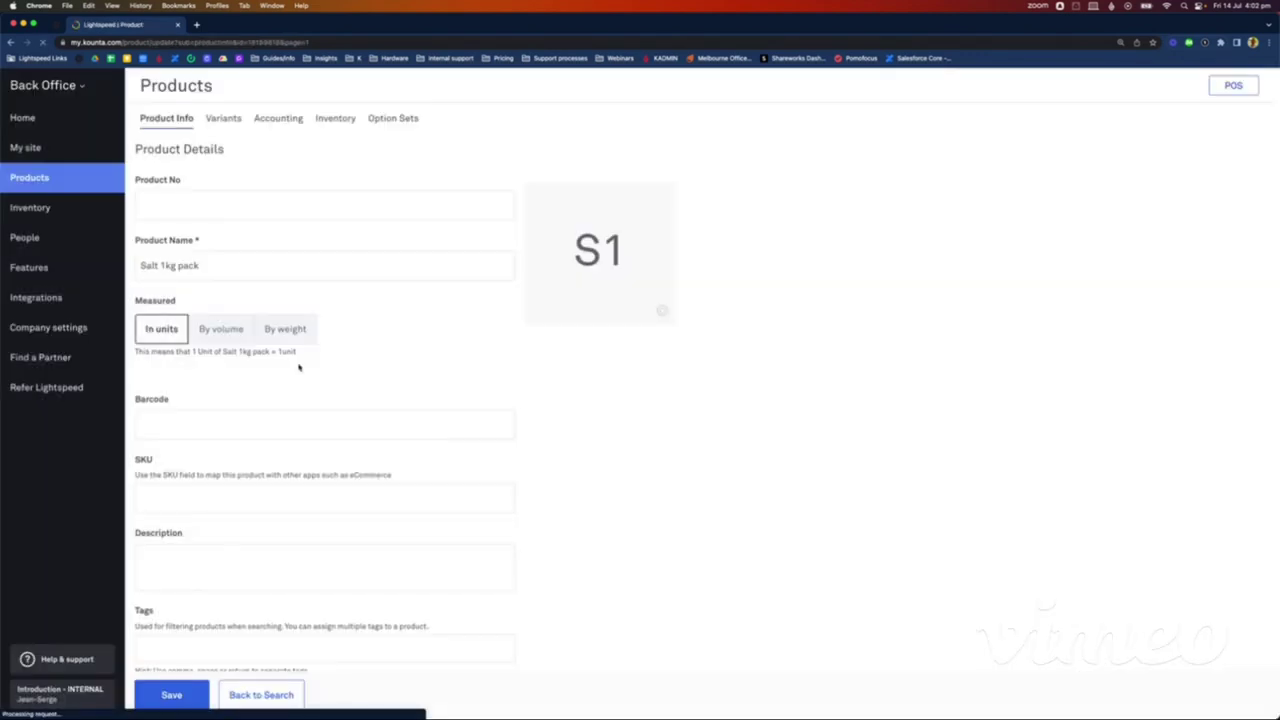
# Step: Measure Salt 1kg pack by weight in kg with a Packet container and save
pyautogui.click(285, 330)
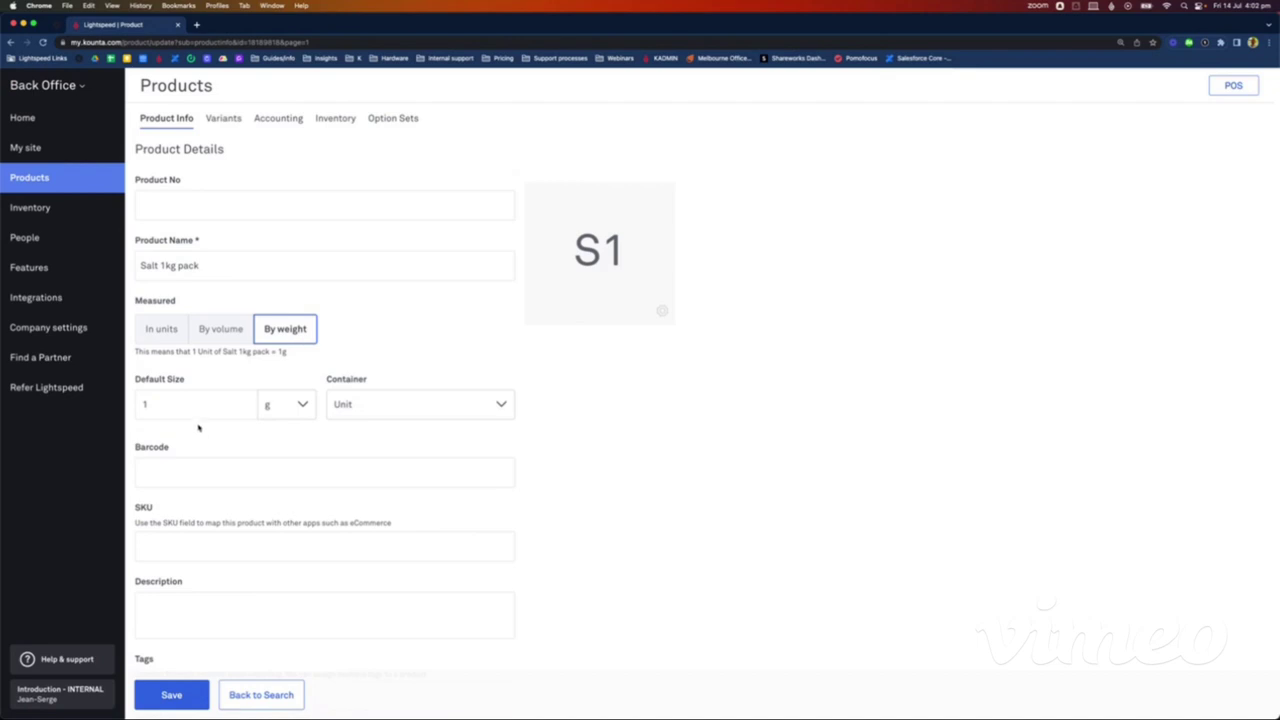
pyautogui.click(291, 404)
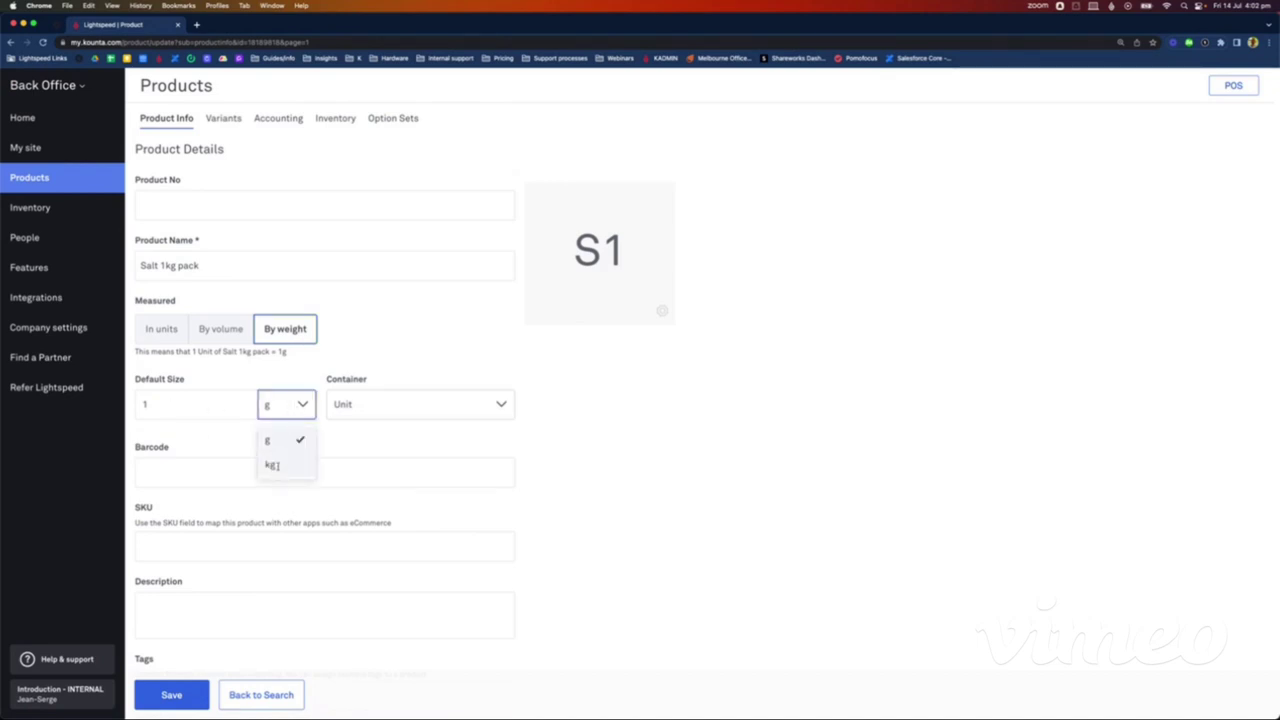
pyautogui.click(272, 465)
pyautogui.click(351, 406)
pyautogui.scroll(-2, 377, 540)
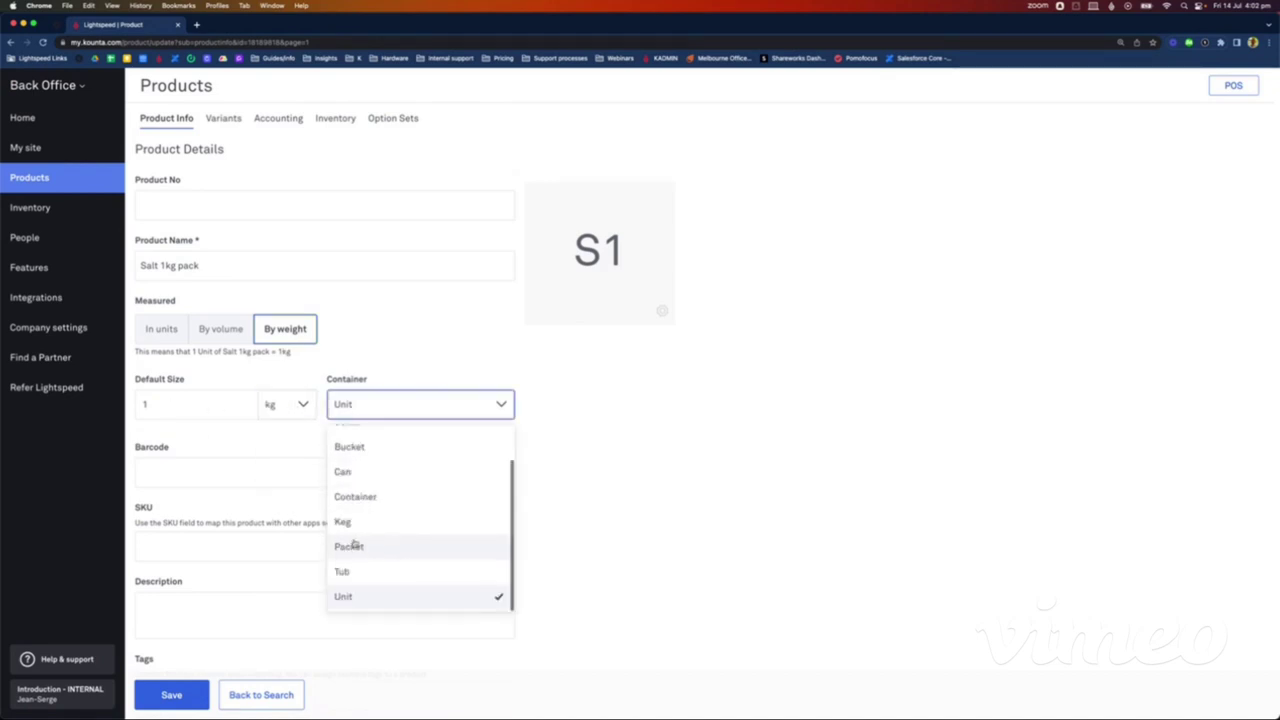
pyautogui.click(366, 548)
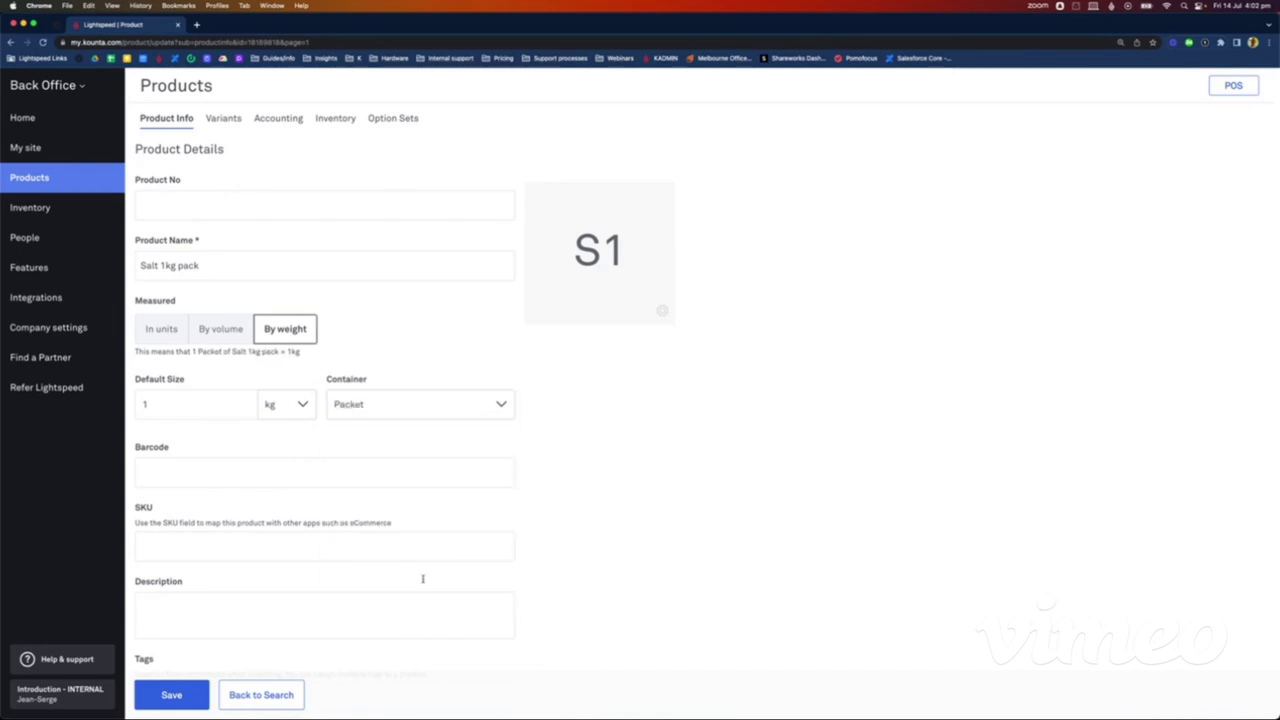
pyautogui.click(160, 697)
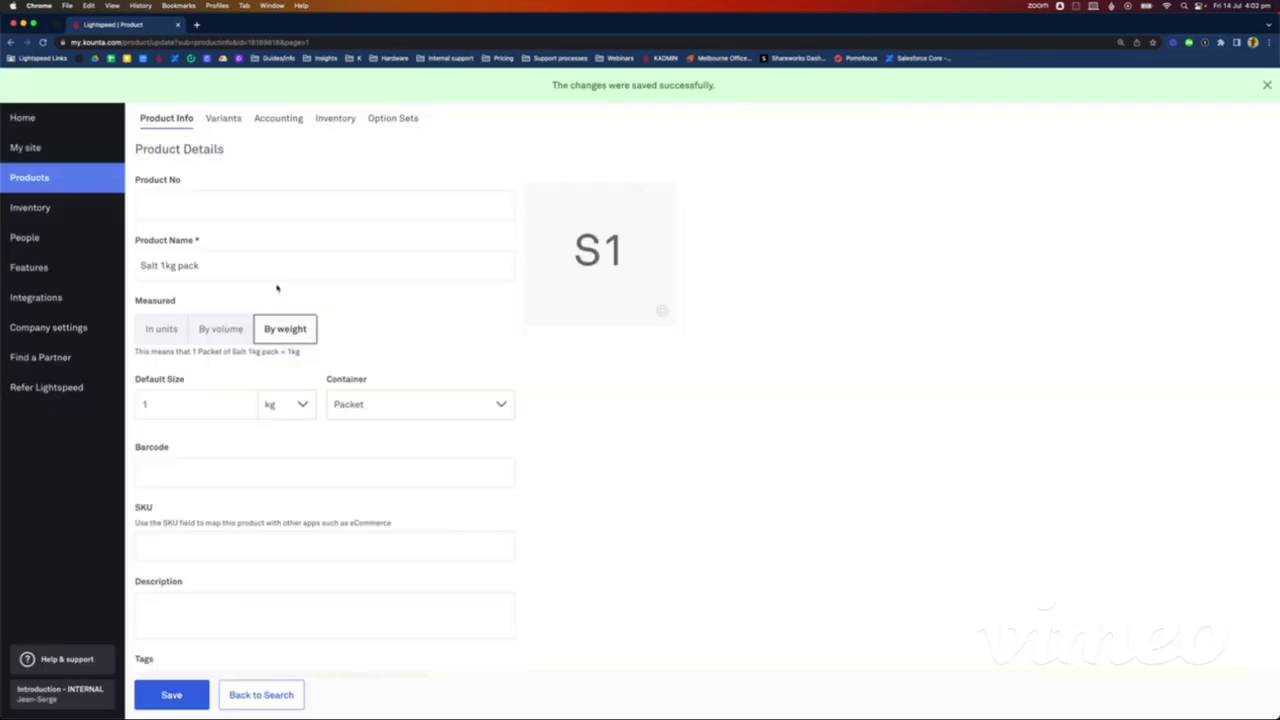
# Step: Set the Salt 1kg pack cost price to 10 and save
pyautogui.scroll(-5, 280, 300)
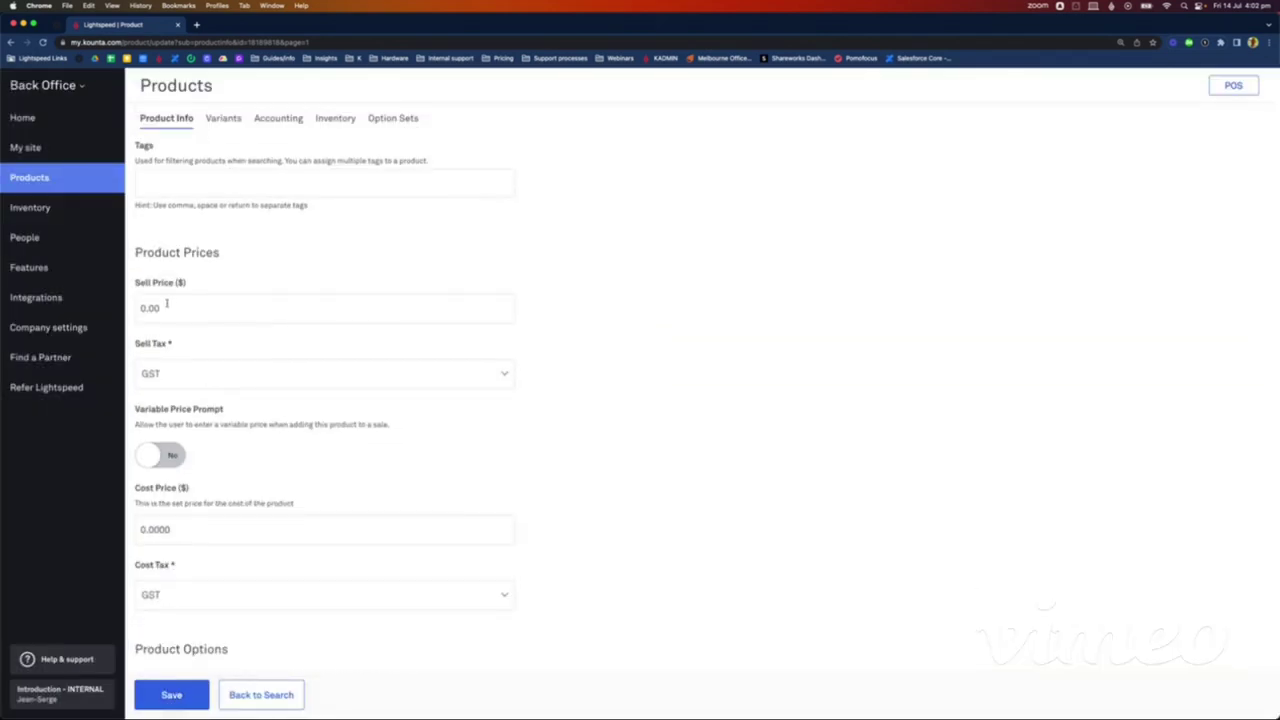
pyautogui.doubleClick(151, 531)
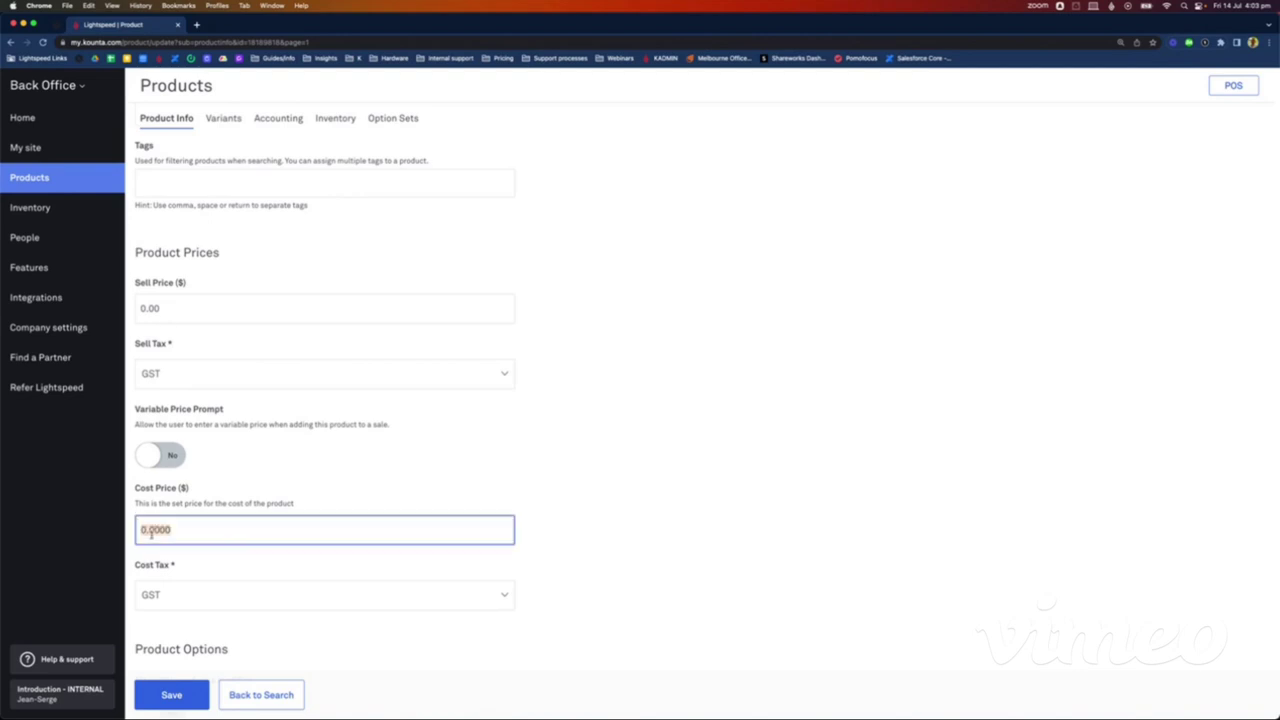
pyautogui.write('10')
pyautogui.click(167, 704)
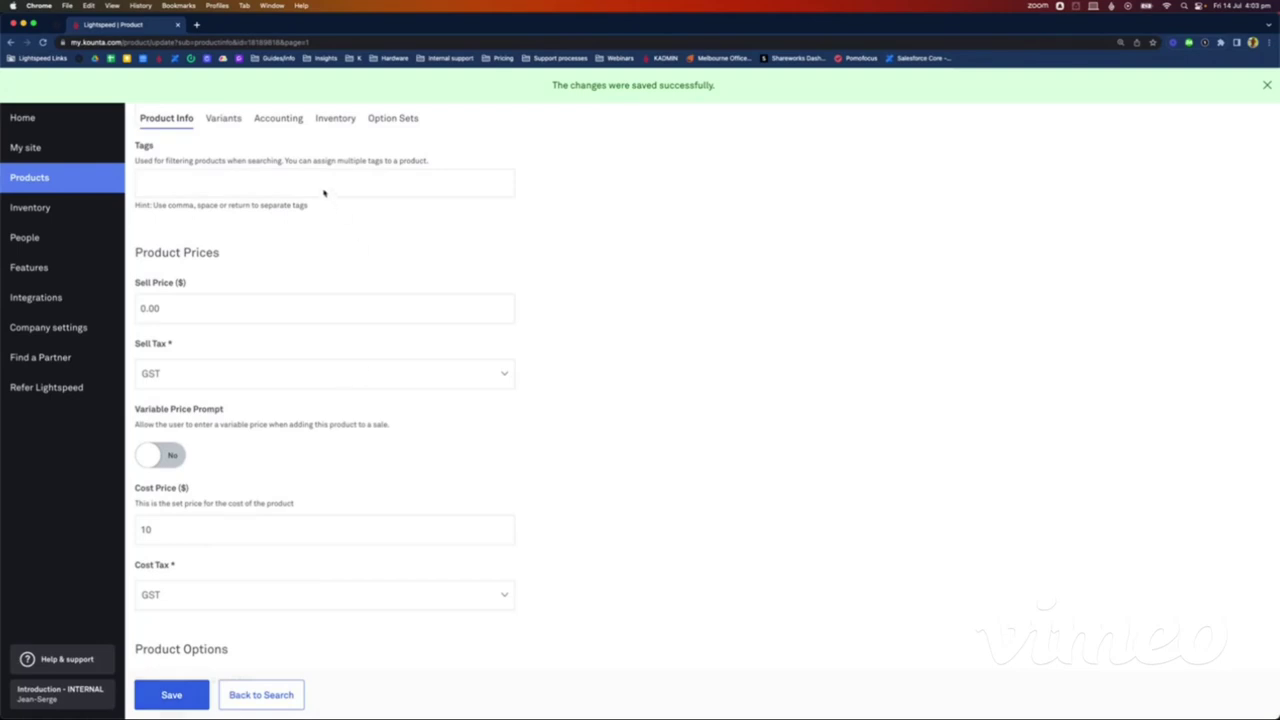
# Step: Mark Salt 1kg pack as not sold, save its inventory settings, and return to Products
pyautogui.click(277, 120)
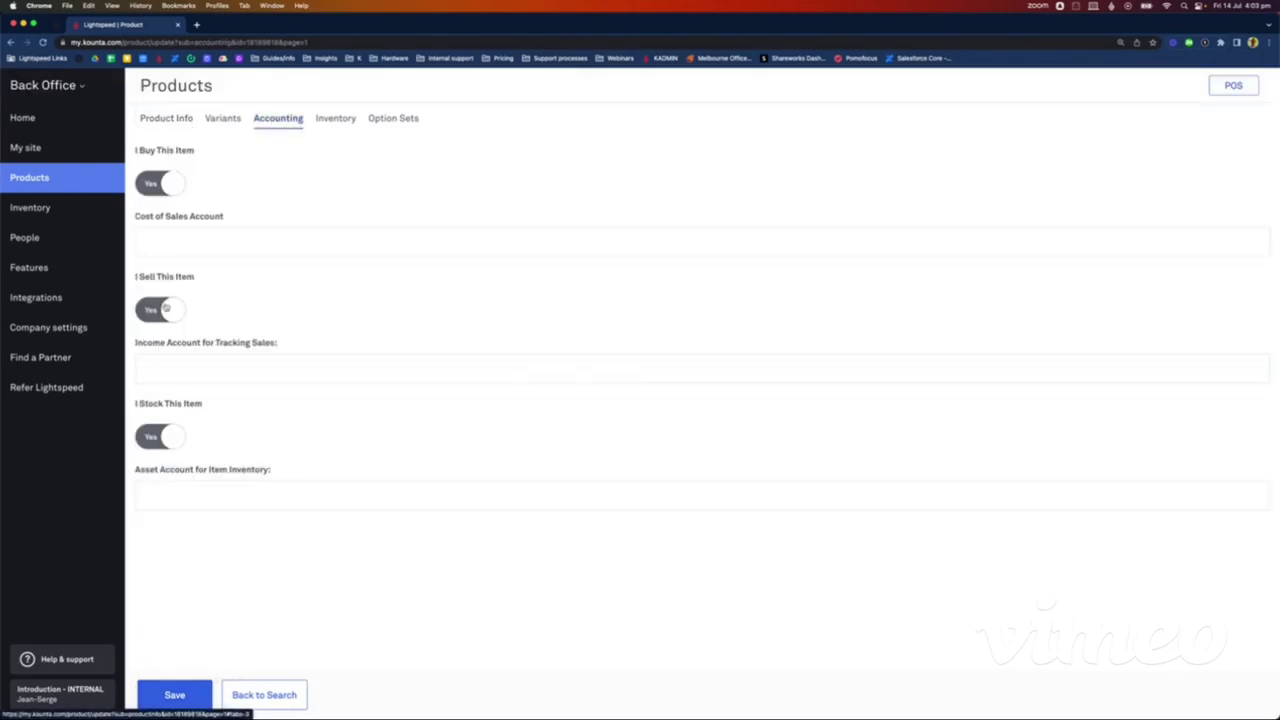
pyautogui.click(166, 309)
pyautogui.click(174, 694)
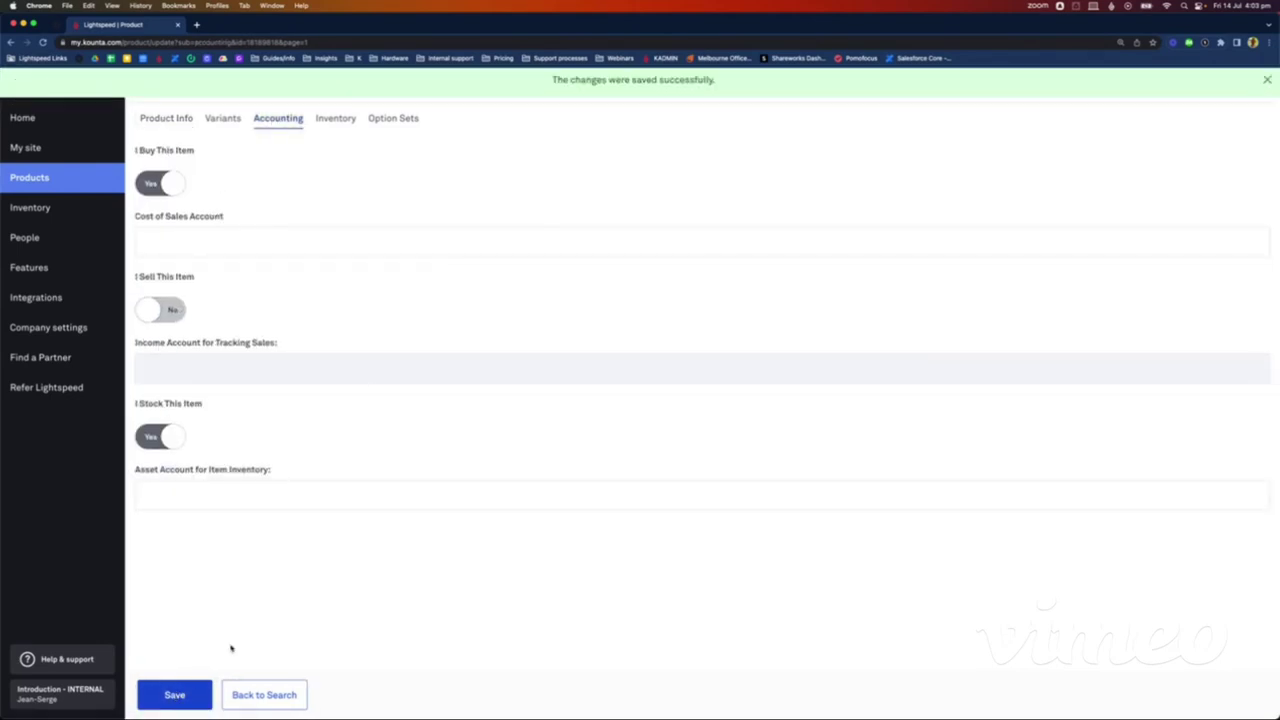
pyautogui.click(335, 118)
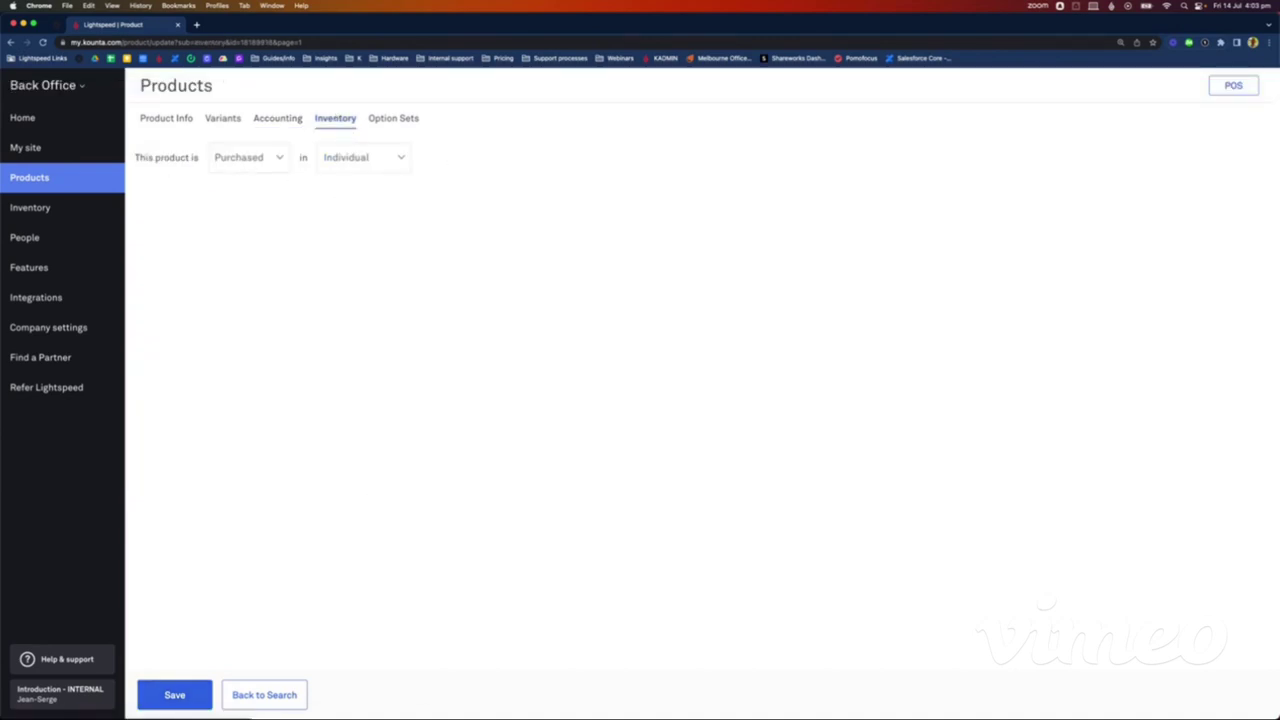
pyautogui.click(175, 694)
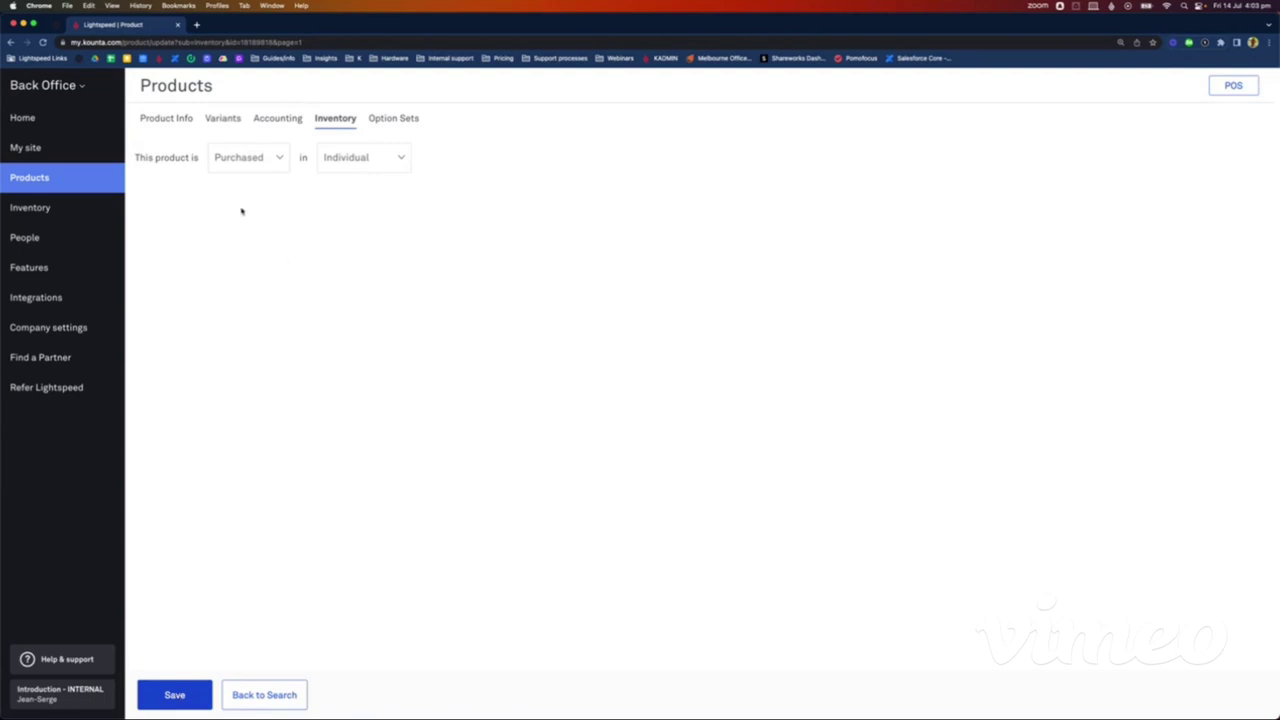
pyautogui.click(40, 177)
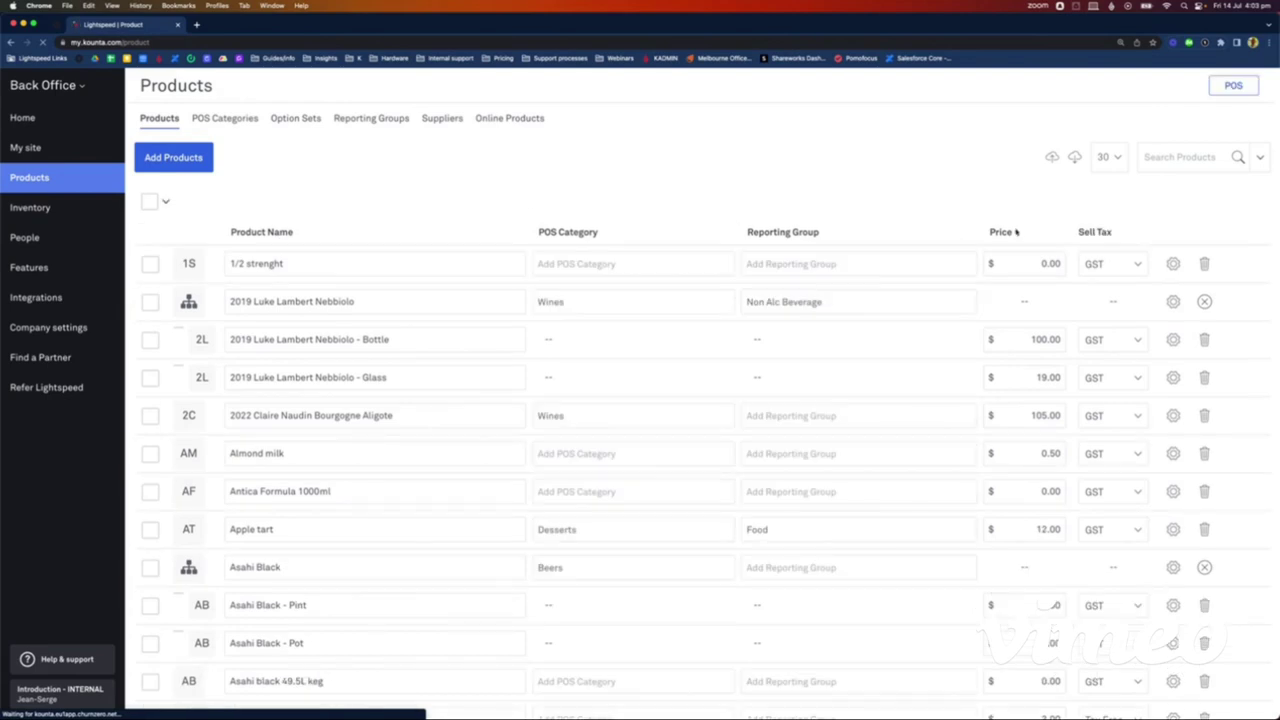
# Step: Search the products for 'rib eye' and open Rib Eye for editing
pyautogui.click(1180, 157)
pyautogui.write('rib')
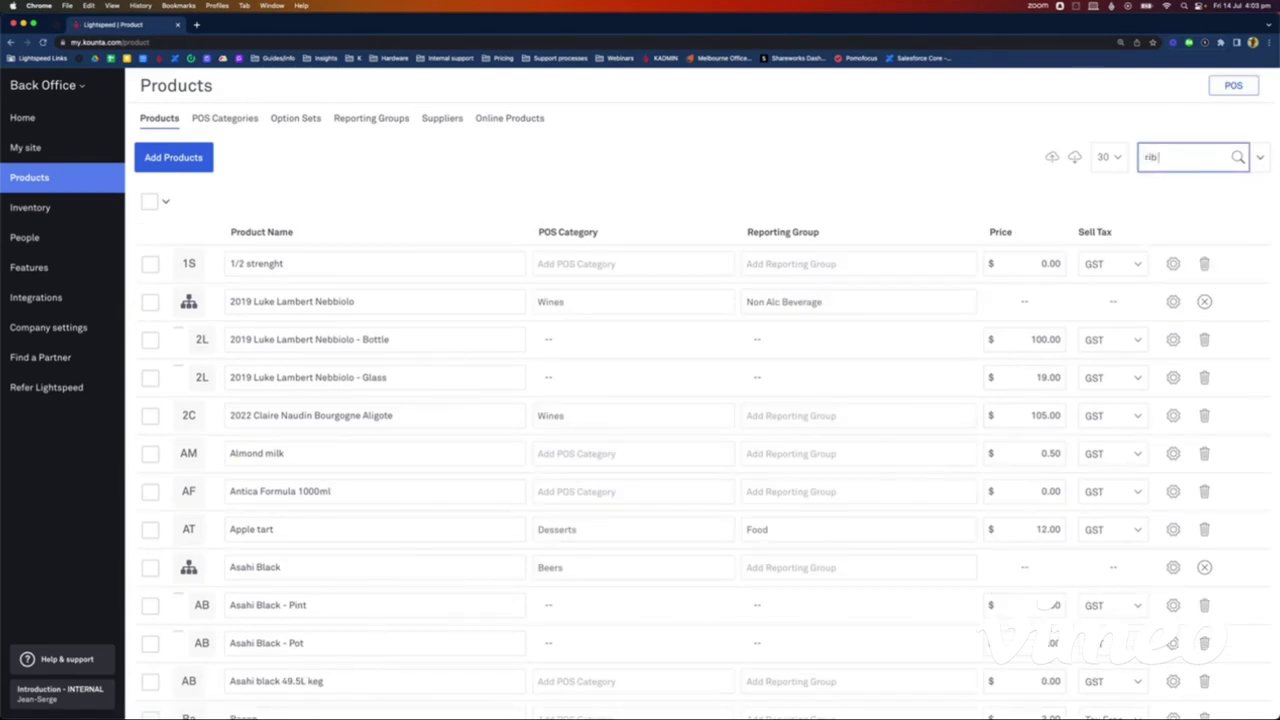
pyautogui.write(' eye')
pyautogui.press('Return')
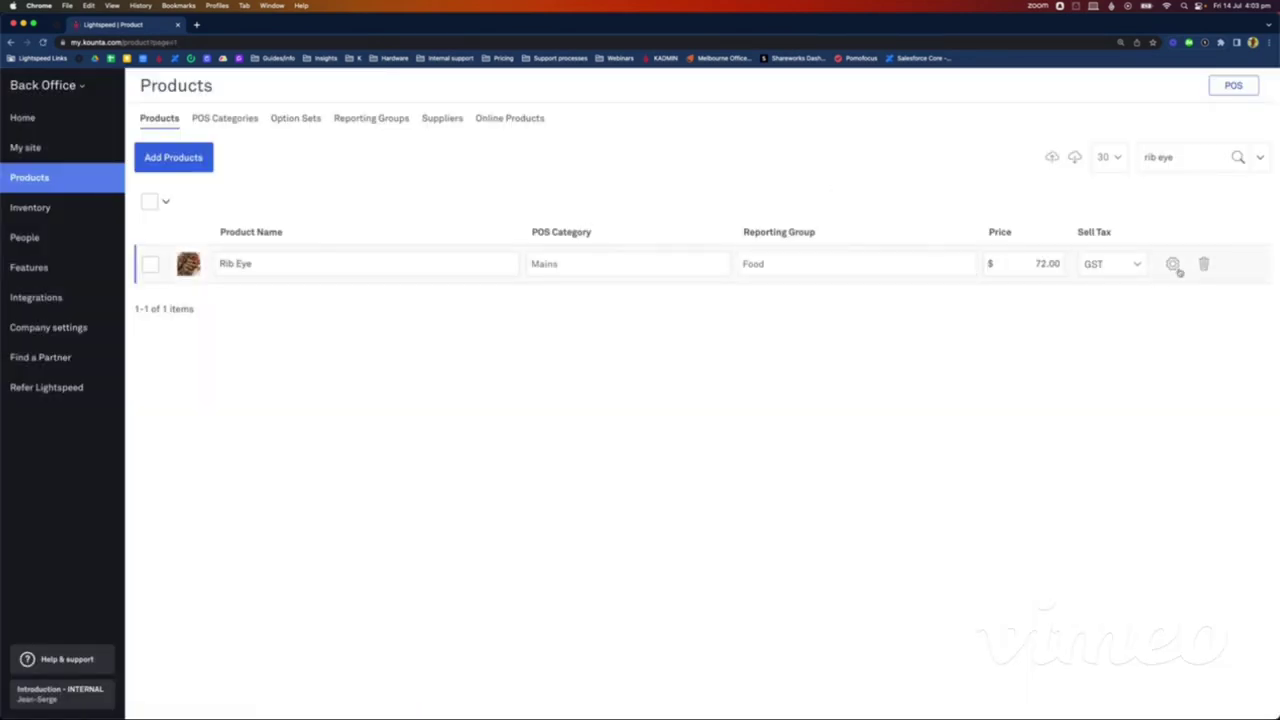
pyautogui.click(1172, 263)
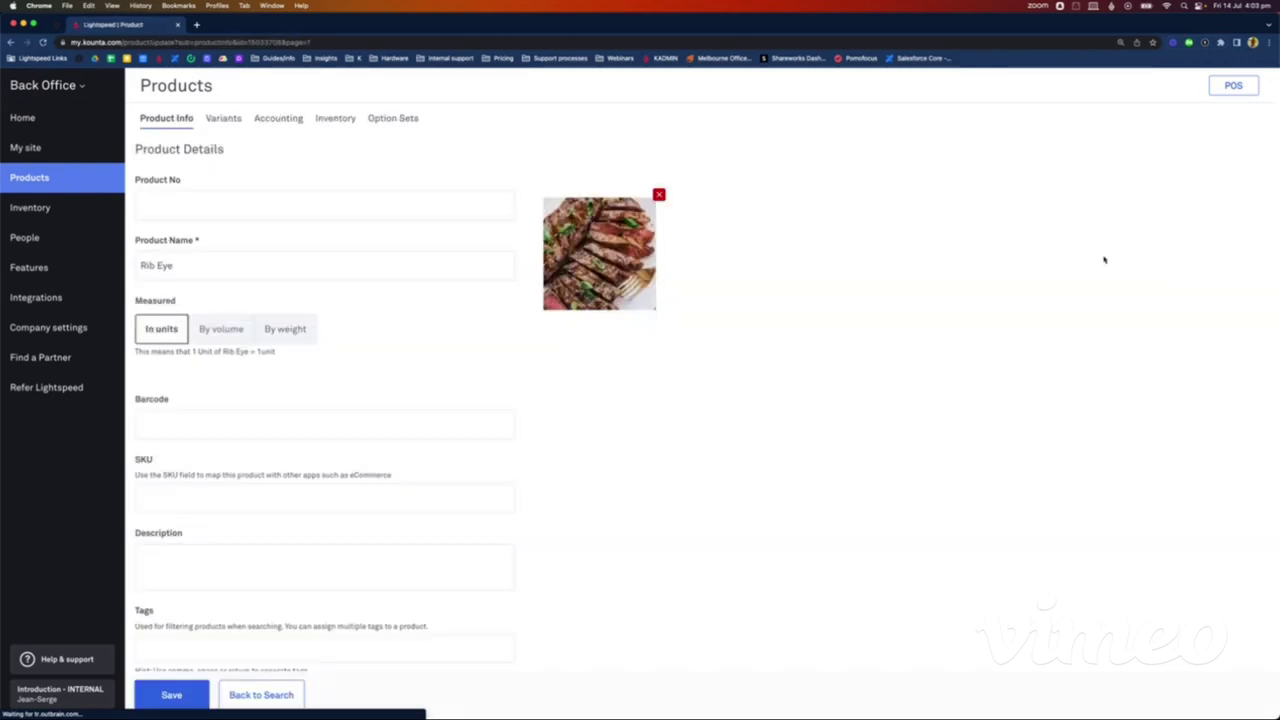
# Step: Mark Rib Eye as not bought and not stocked in accounting settings and save
pyautogui.click(278, 124)
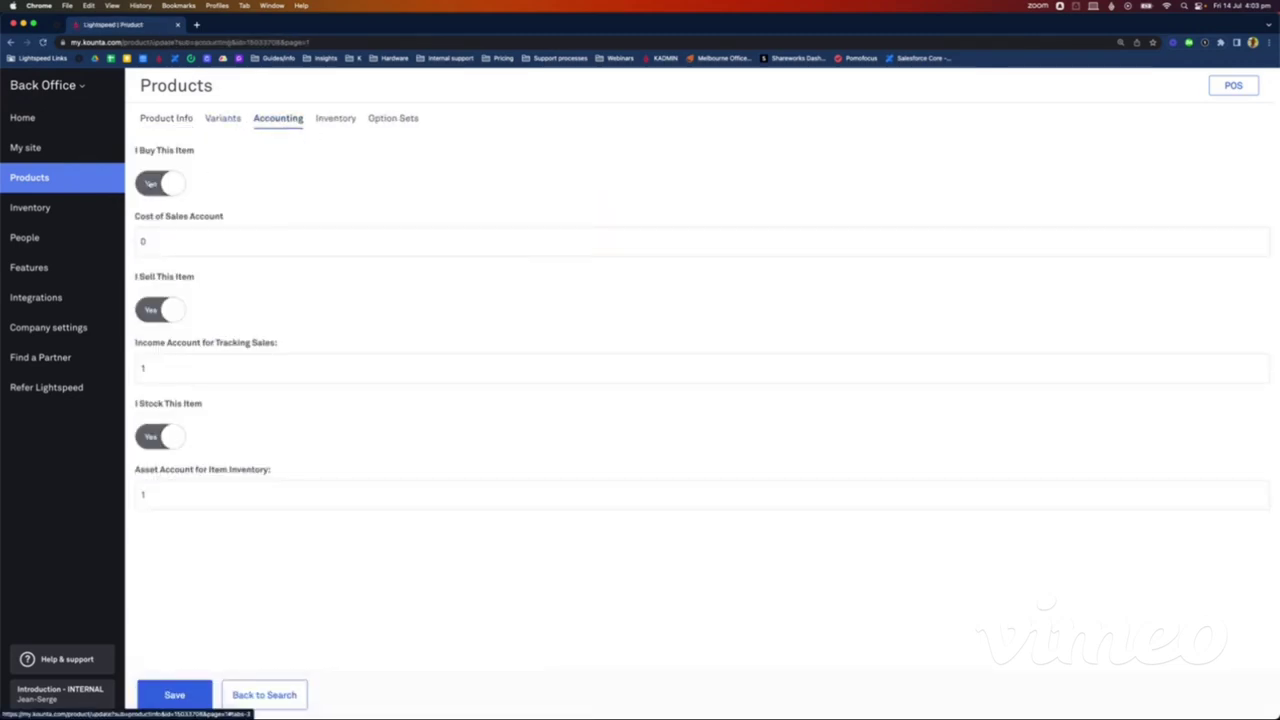
pyautogui.click(150, 184)
pyautogui.click(153, 439)
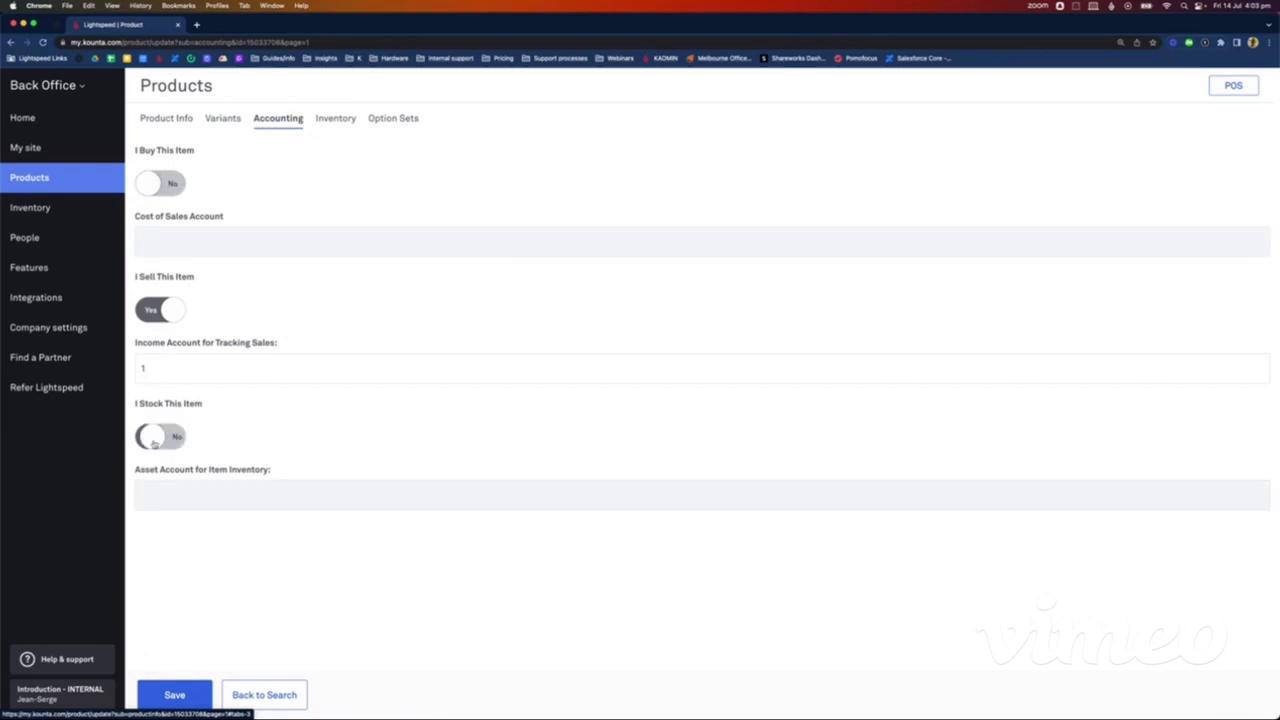
pyautogui.click(178, 695)
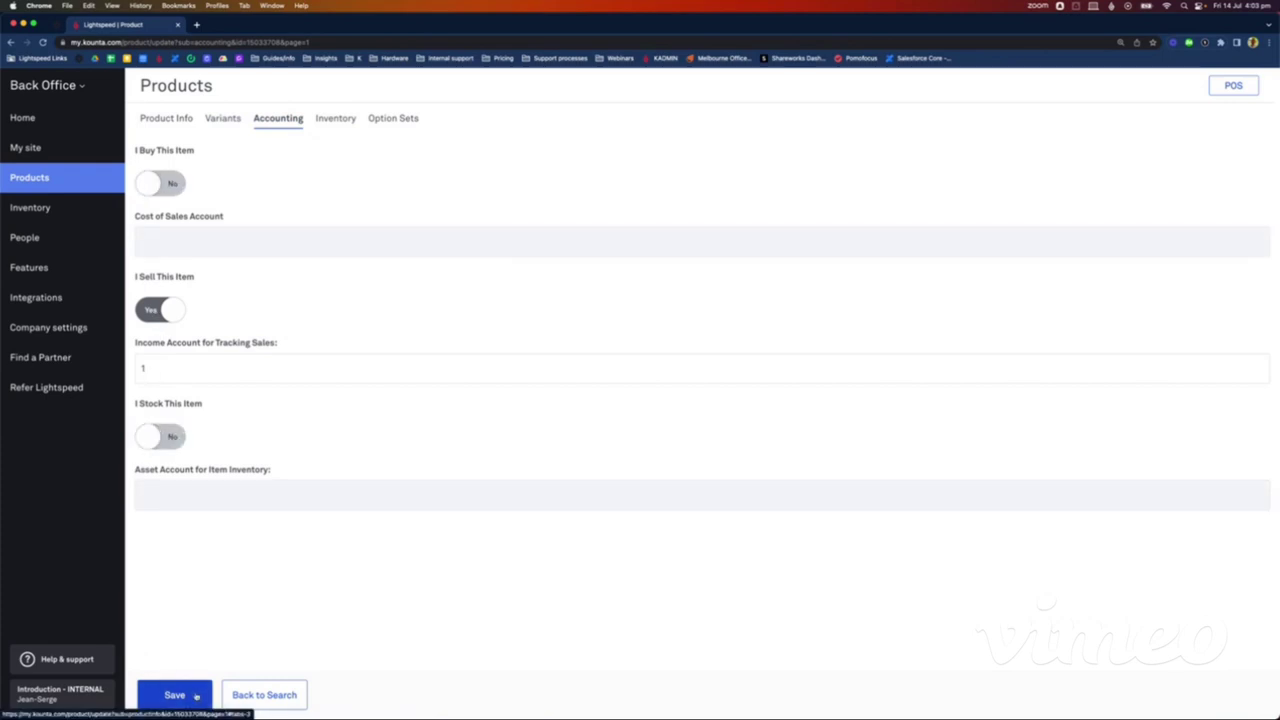
# Step: Set Rib Eye's inventory to Made Here, save, and open its recipe in Produce
pyautogui.click(336, 119)
pyautogui.click(270, 158)
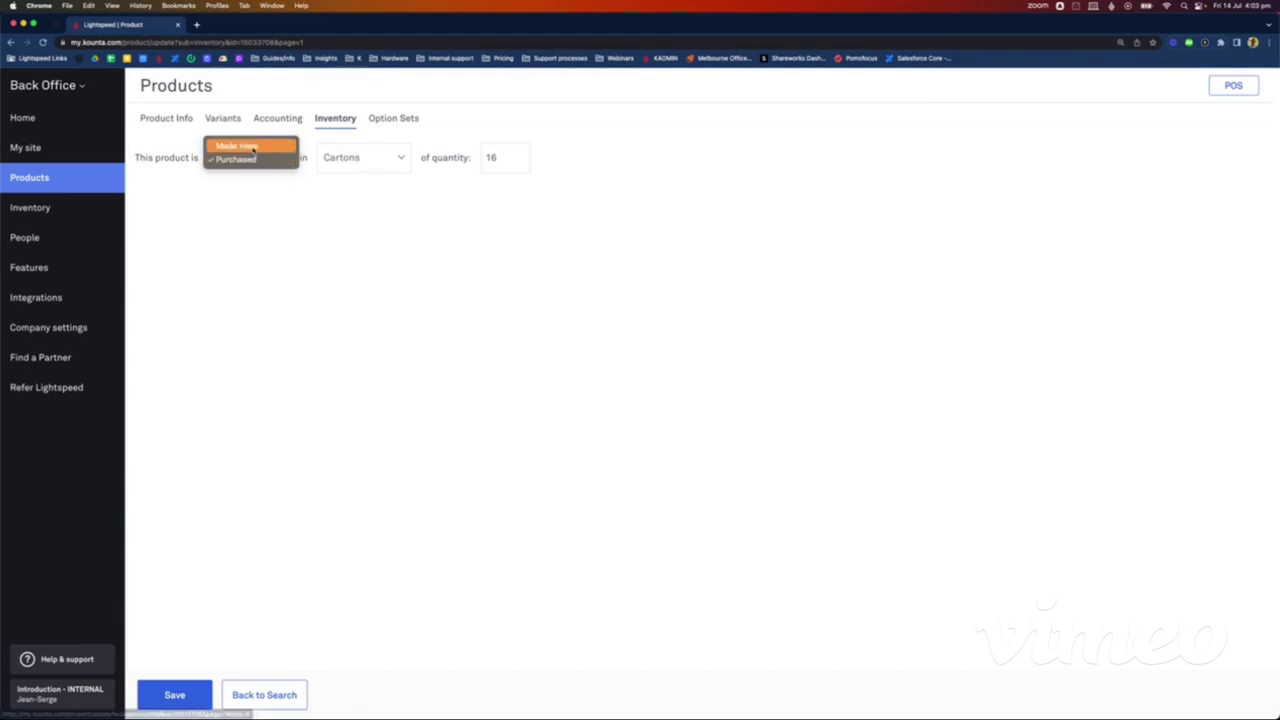
pyautogui.click(252, 147)
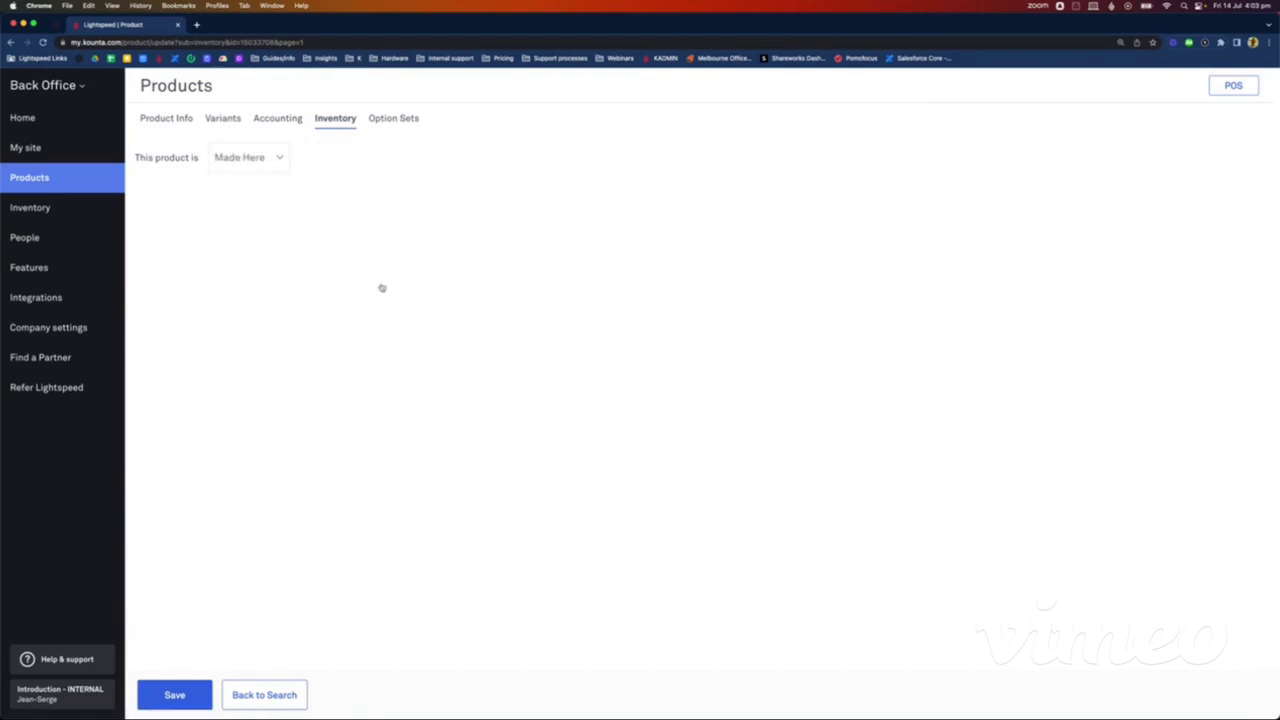
pyautogui.click(166, 694)
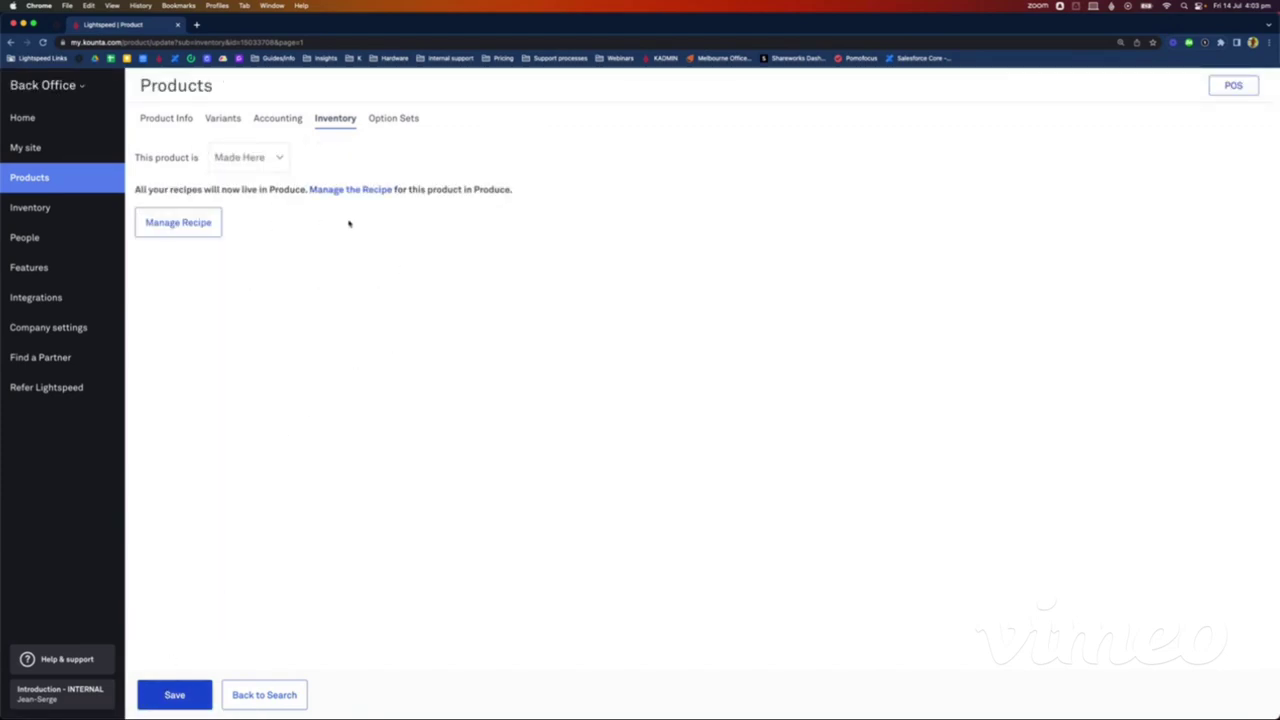
pyautogui.click(192, 224)
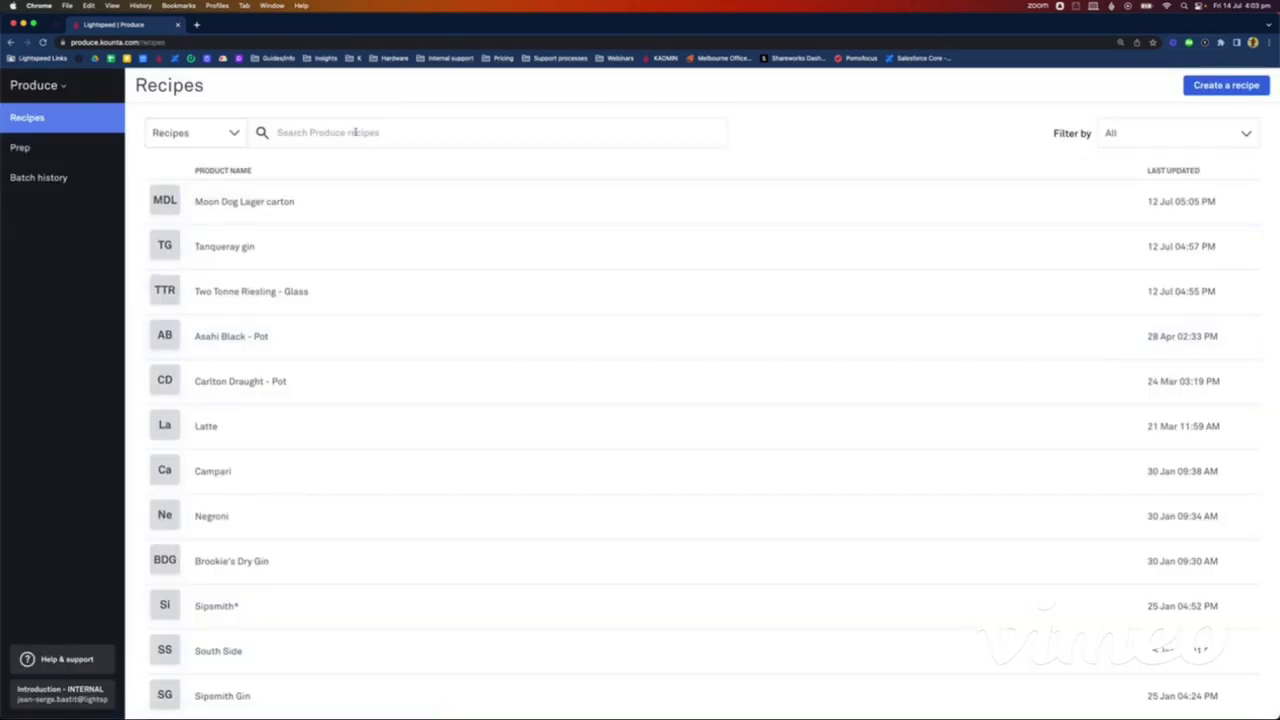
# Step: Start a new recipe for the Rib Eye product
pyautogui.click(354, 132)
pyautogui.write('rib')
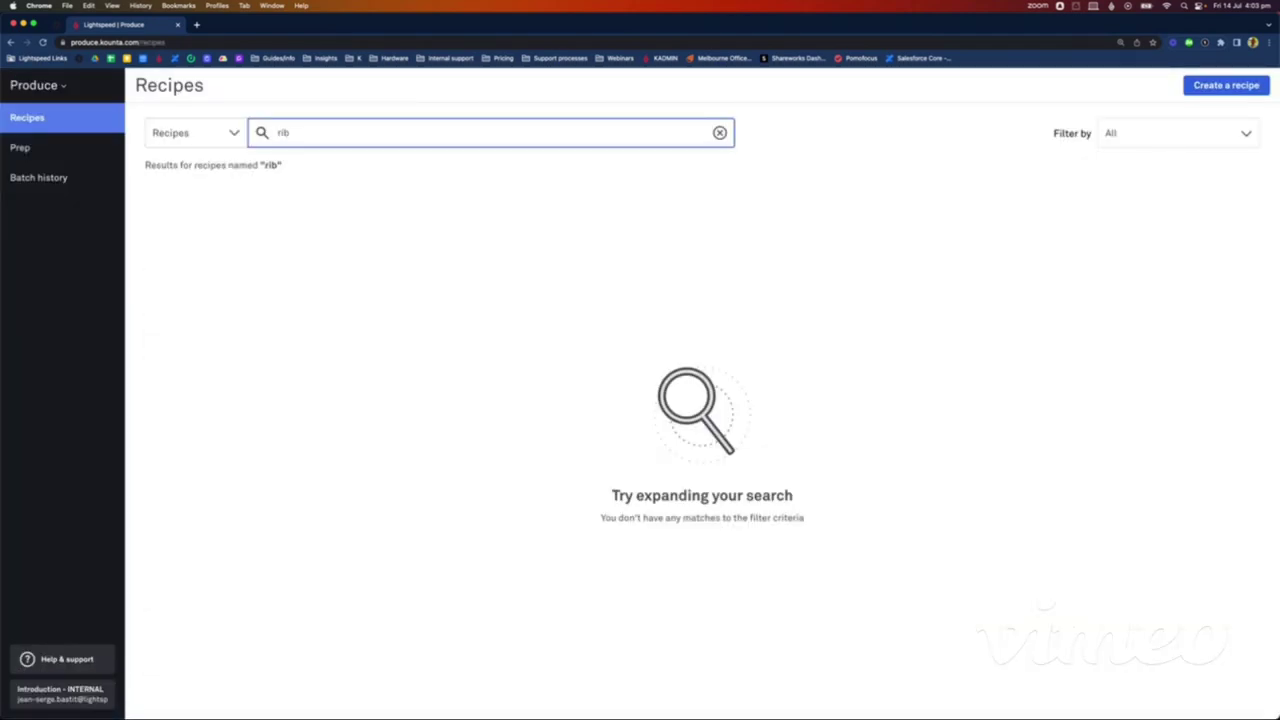
pyautogui.press('BackSpace')
pyautogui.press('BackSpace')
pyautogui.press('BackSpace')
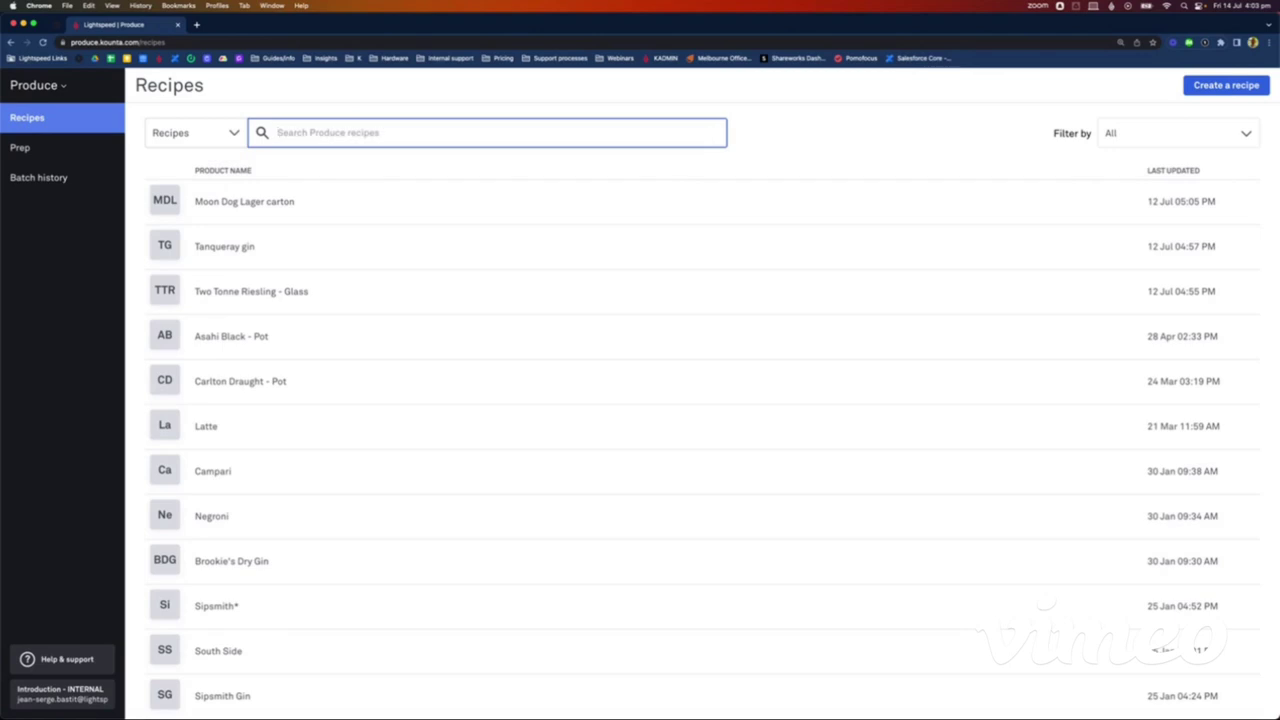
pyautogui.click(1226, 85)
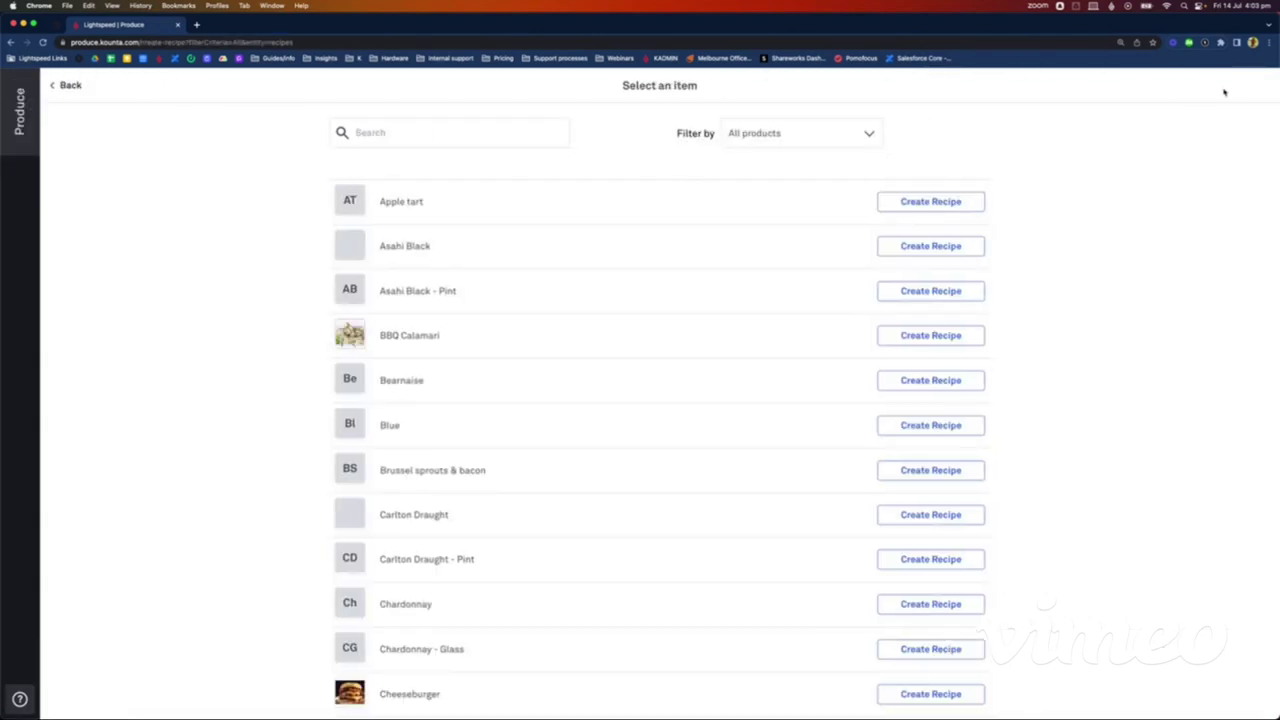
pyautogui.click(474, 133)
pyautogui.write('e')
pyautogui.write('ib eye')
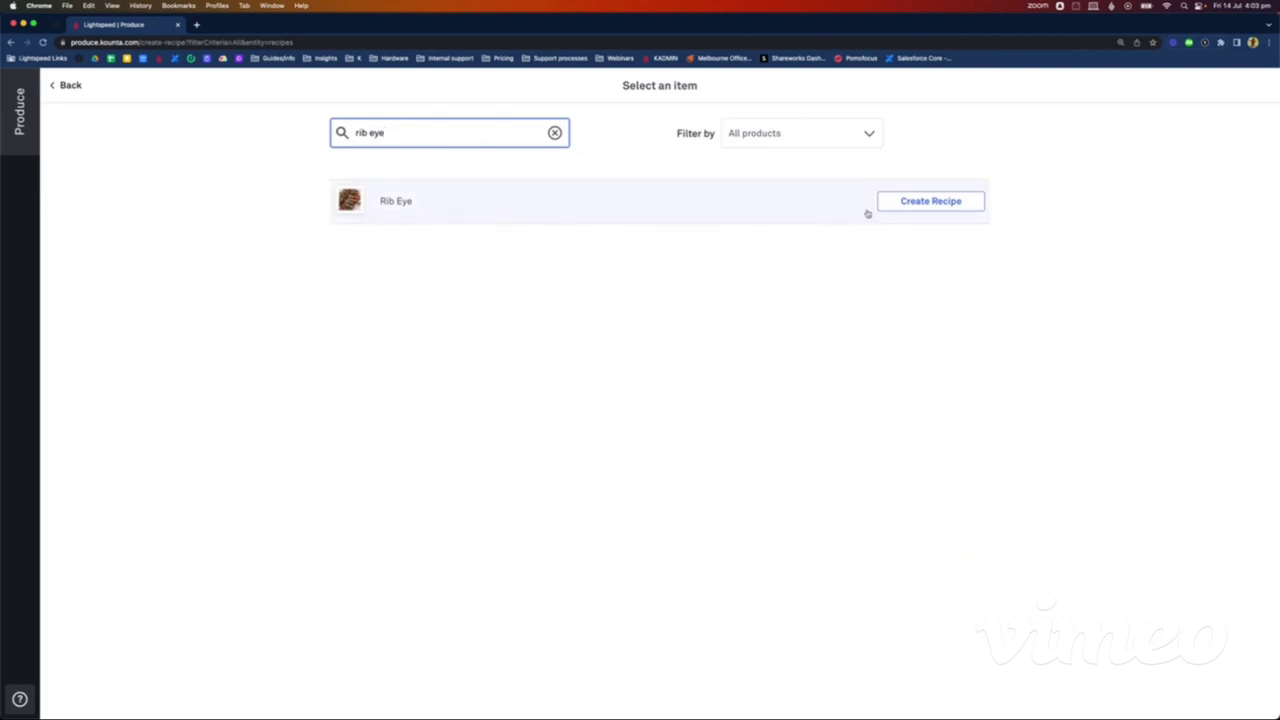
pyautogui.click(918, 208)
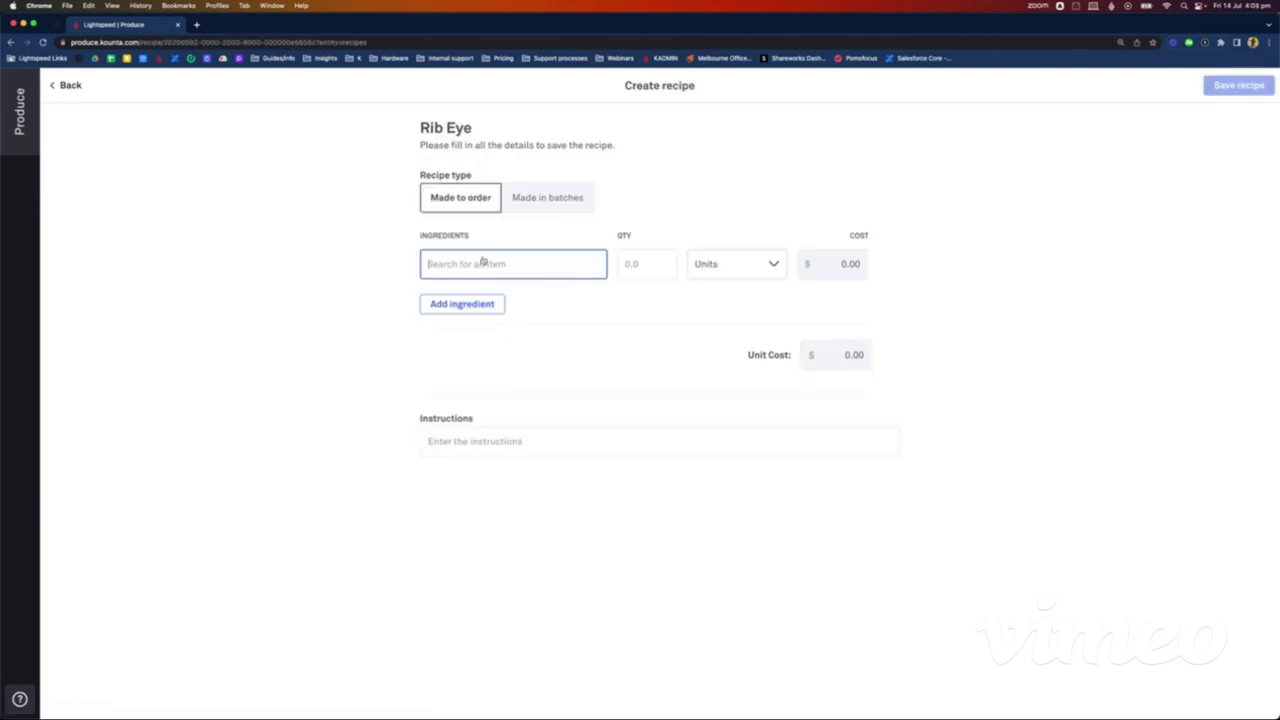
# Step: Add Wagyu 20kg pack as an ingredient with quantity 1 kg
pyautogui.write('wagy')
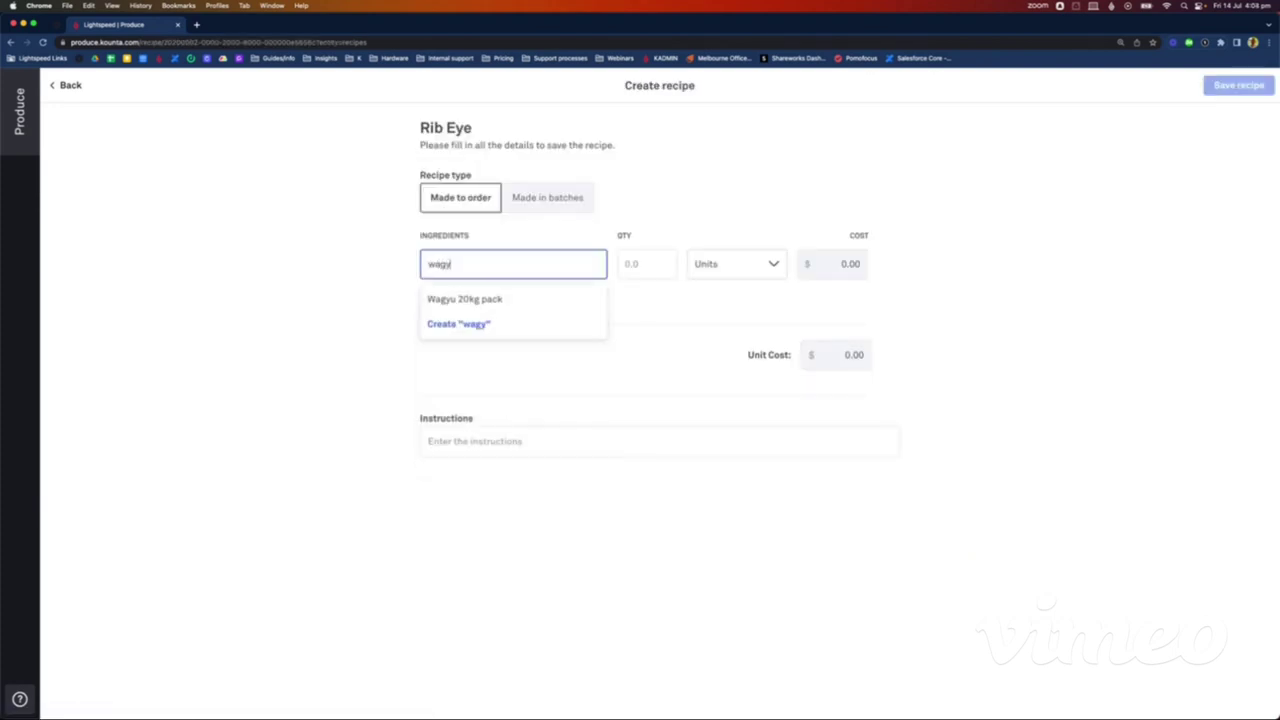
pyautogui.click(485, 299)
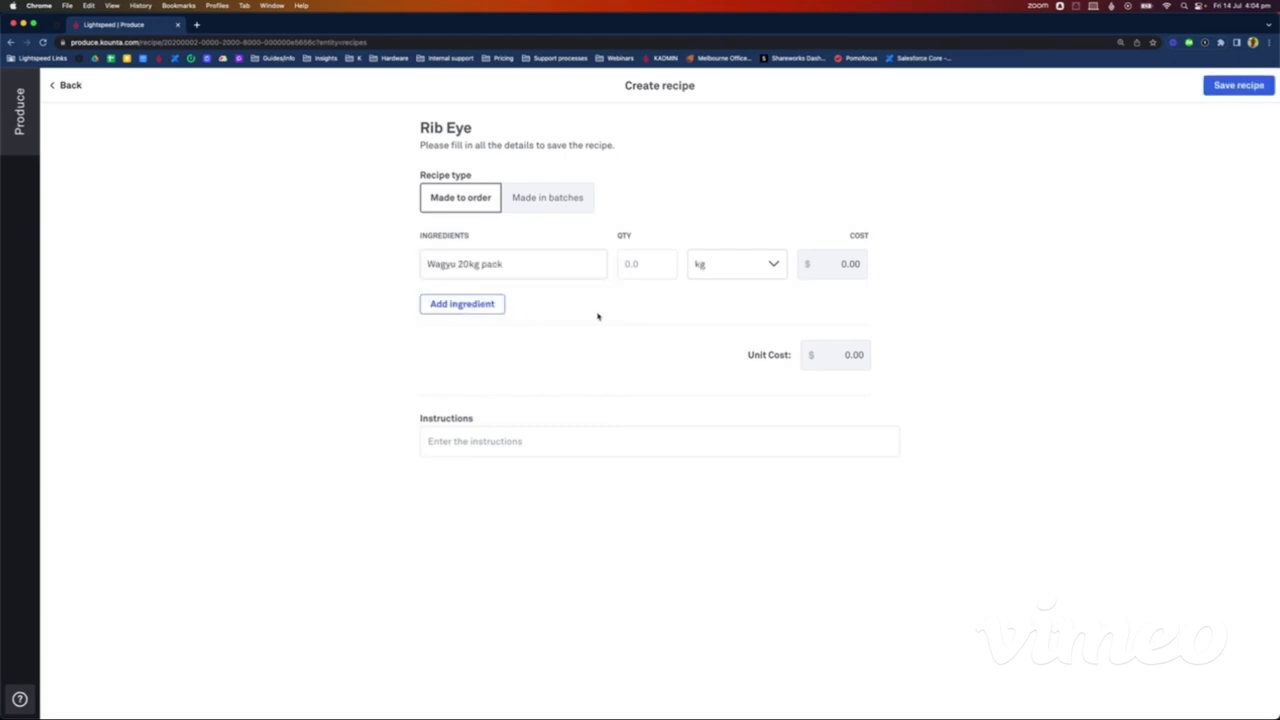
pyautogui.click(633, 263)
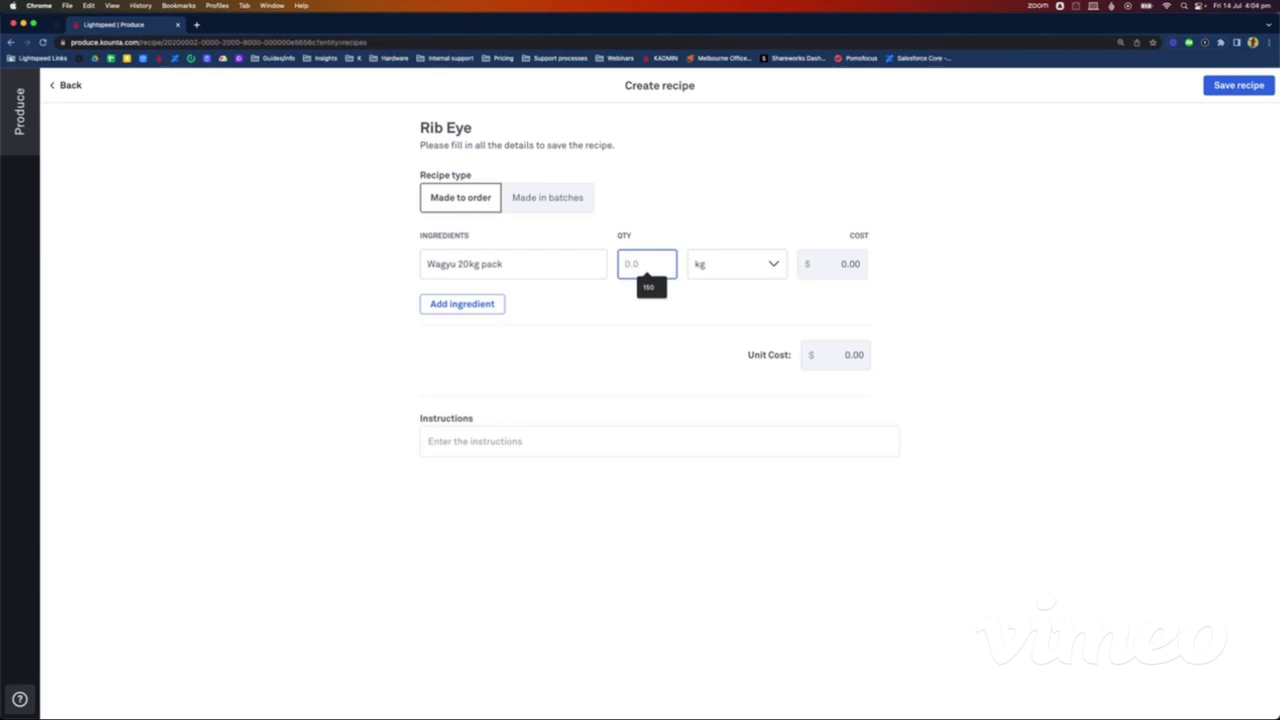
pyautogui.write('1')
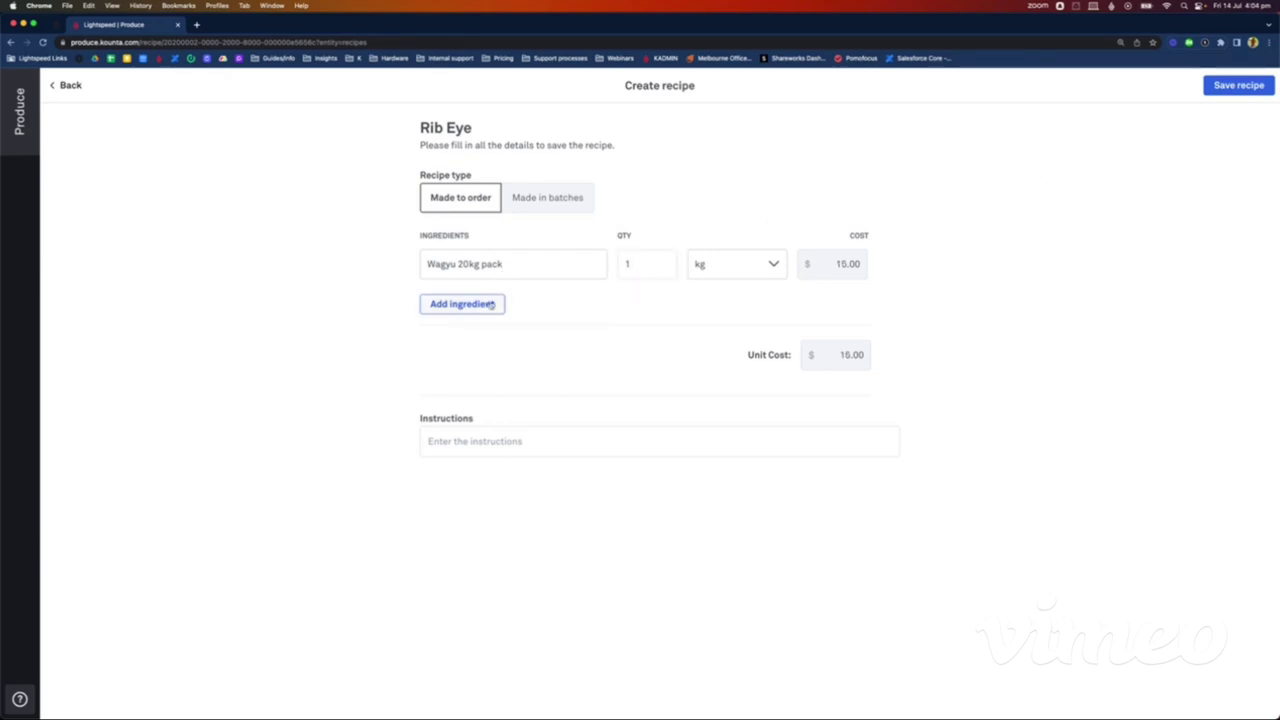
# Step: Add 2 g of Salt 1kg pack as a second ingredient and save the Rib Eye recipe
pyautogui.click(490, 304)
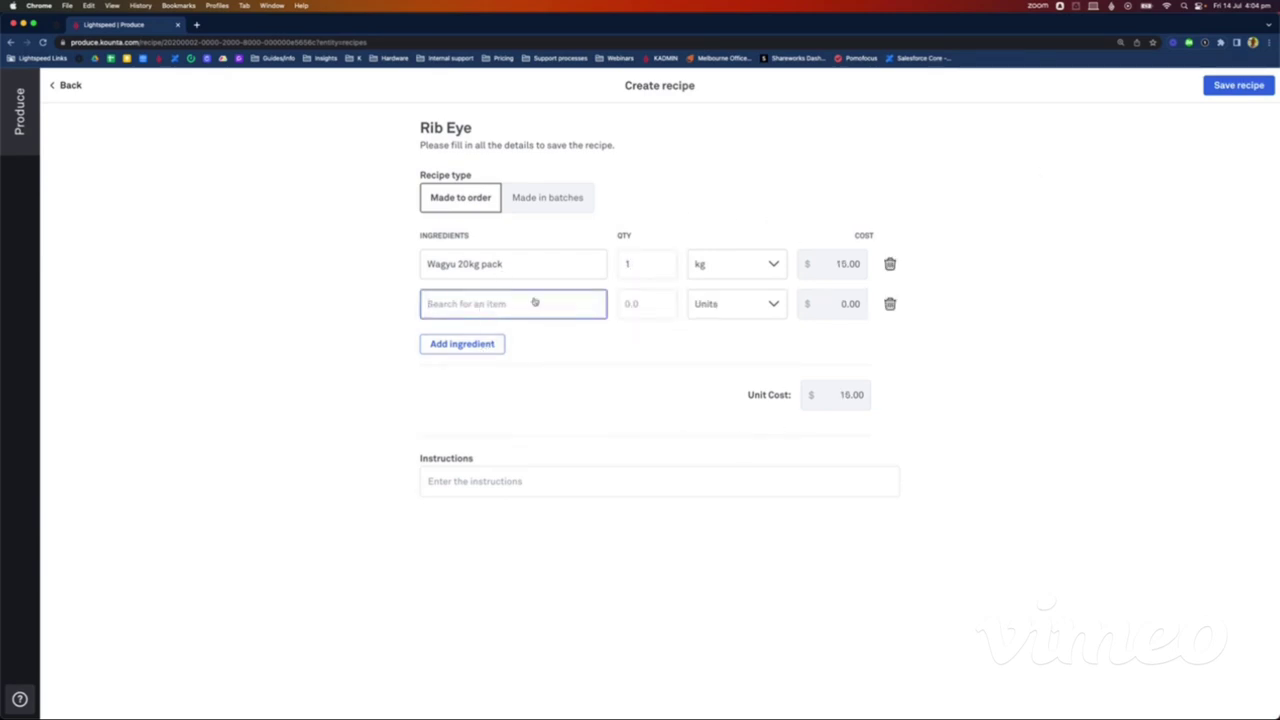
pyautogui.write('salt')
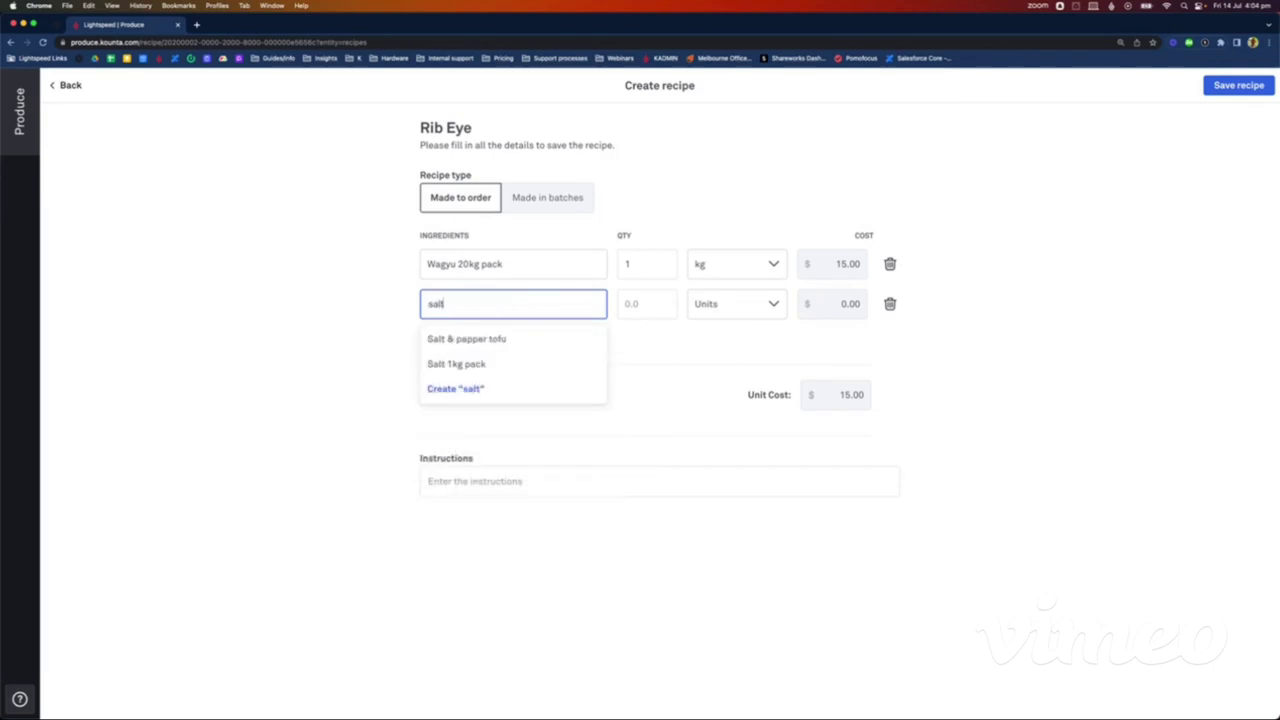
pyautogui.click(474, 366)
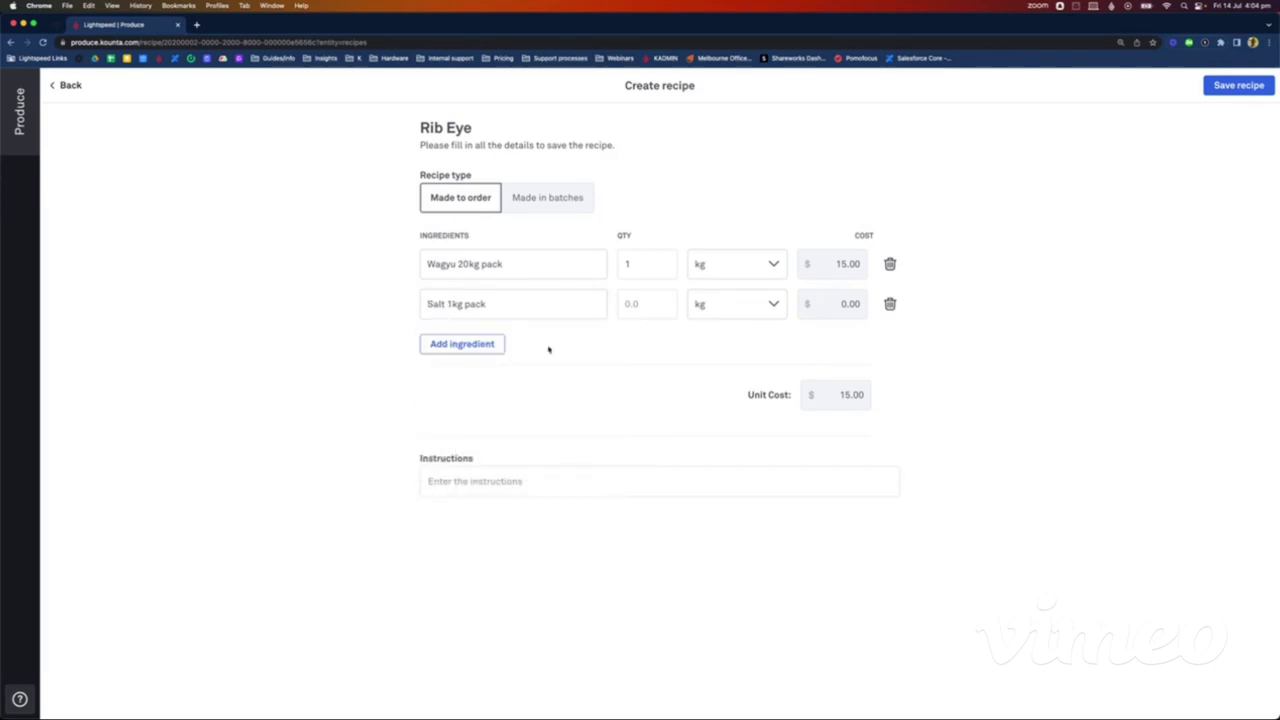
pyautogui.click(641, 306)
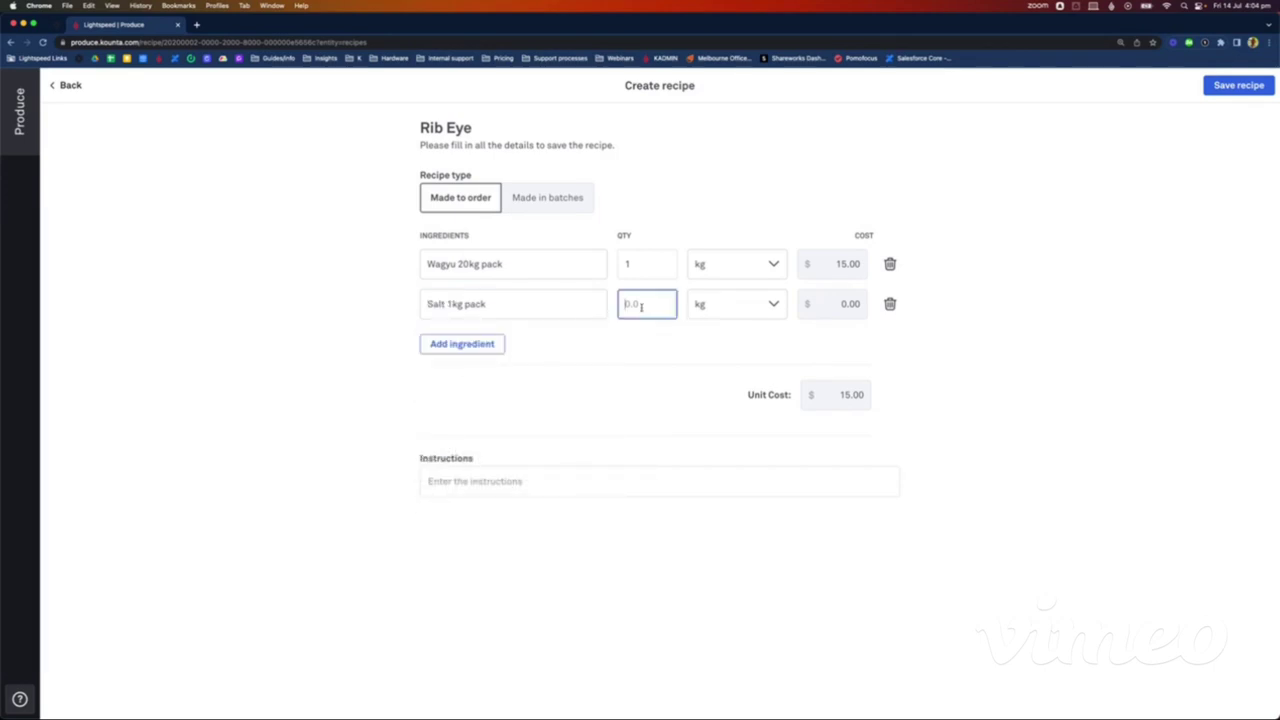
pyautogui.write('2')
pyautogui.click(690, 311)
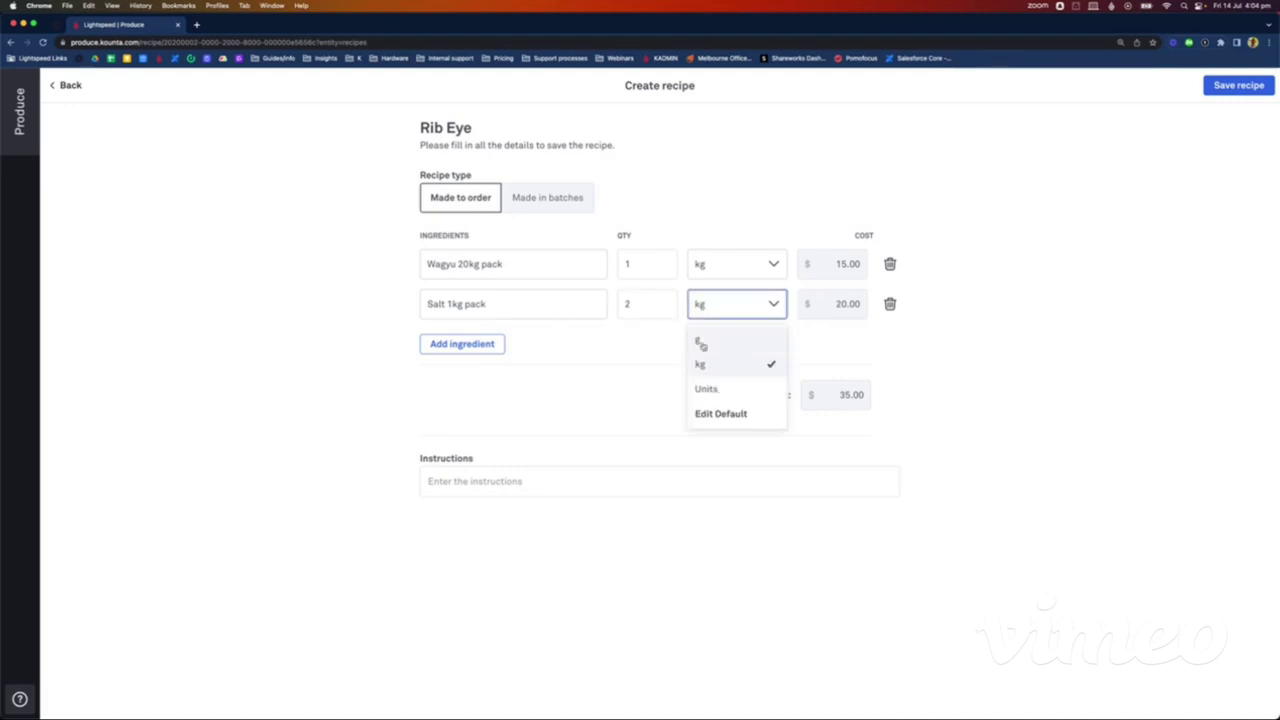
pyautogui.click(696, 344)
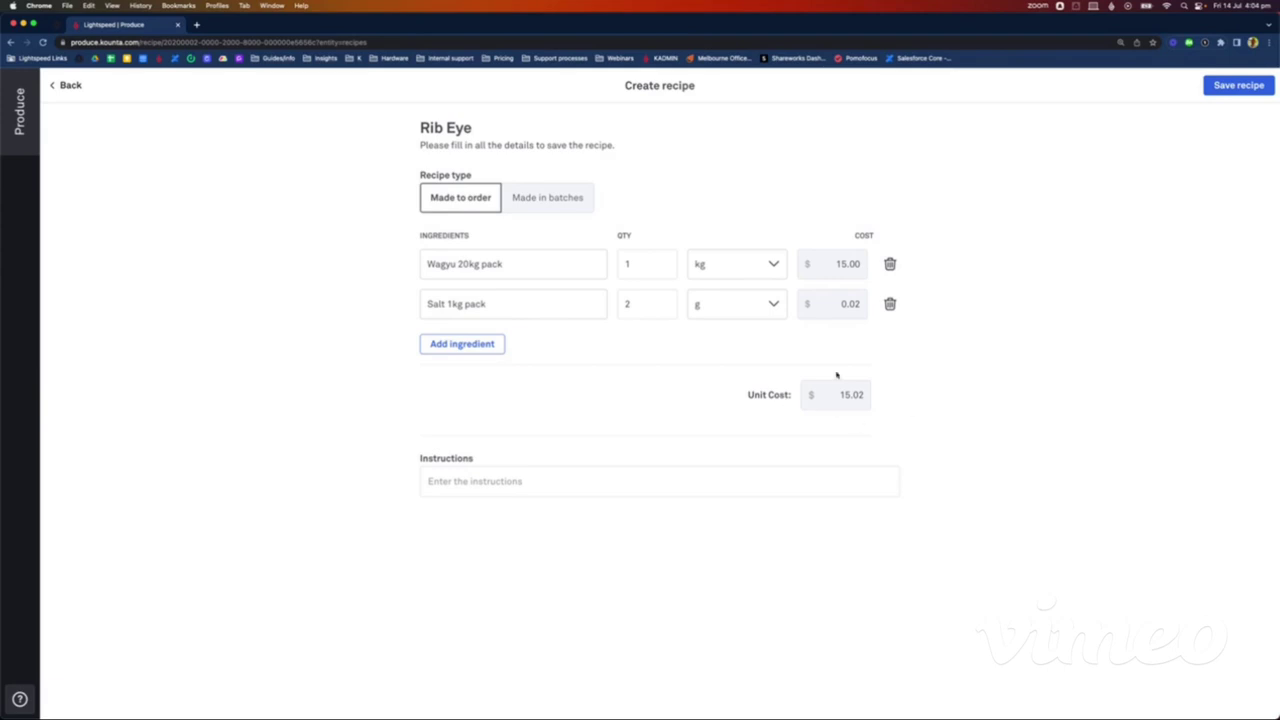
pyautogui.click(1238, 85)
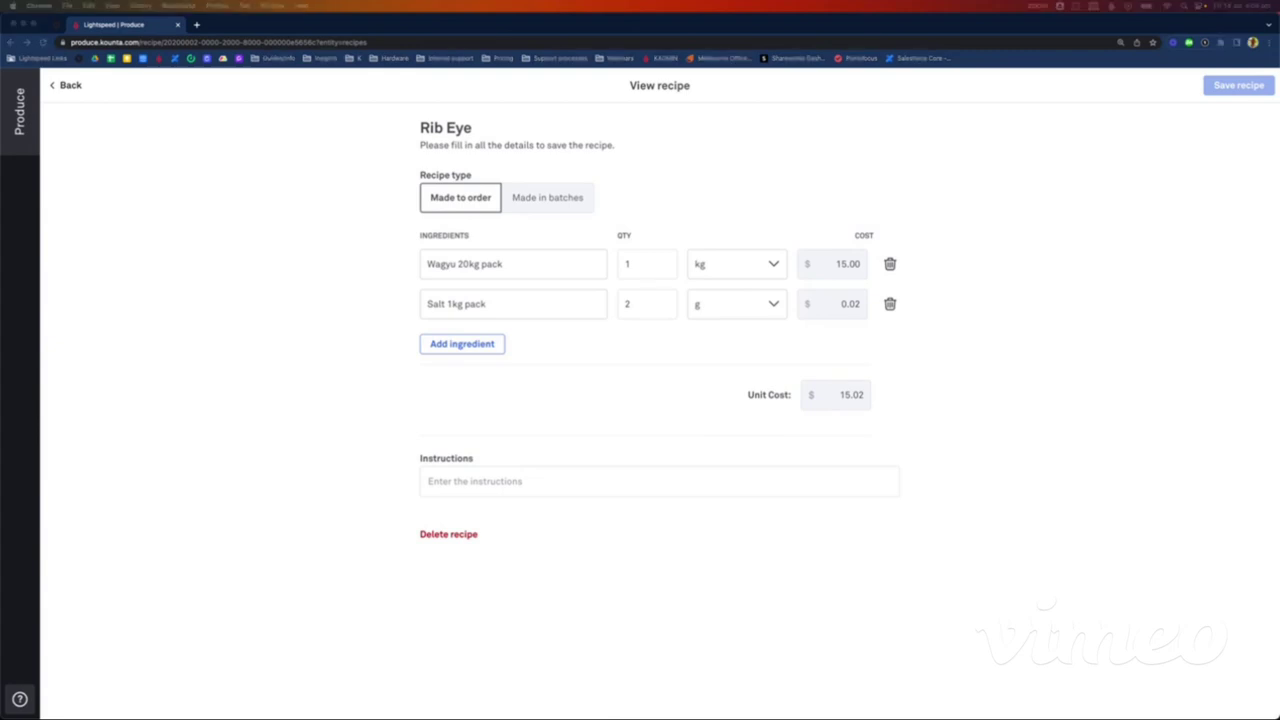
# Step: Delete the Negroni recipe, then duplicate the browser tab to show the Back Office home
pyautogui.click(72, 85)
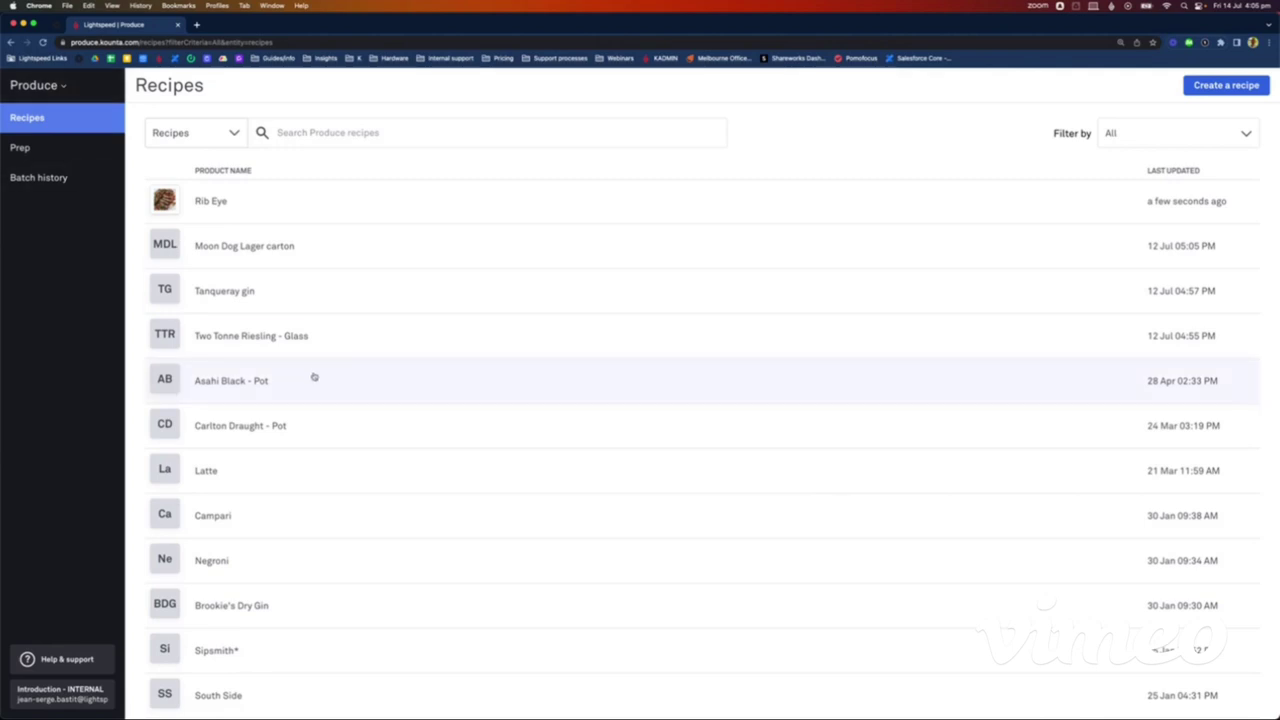
pyautogui.click(255, 577)
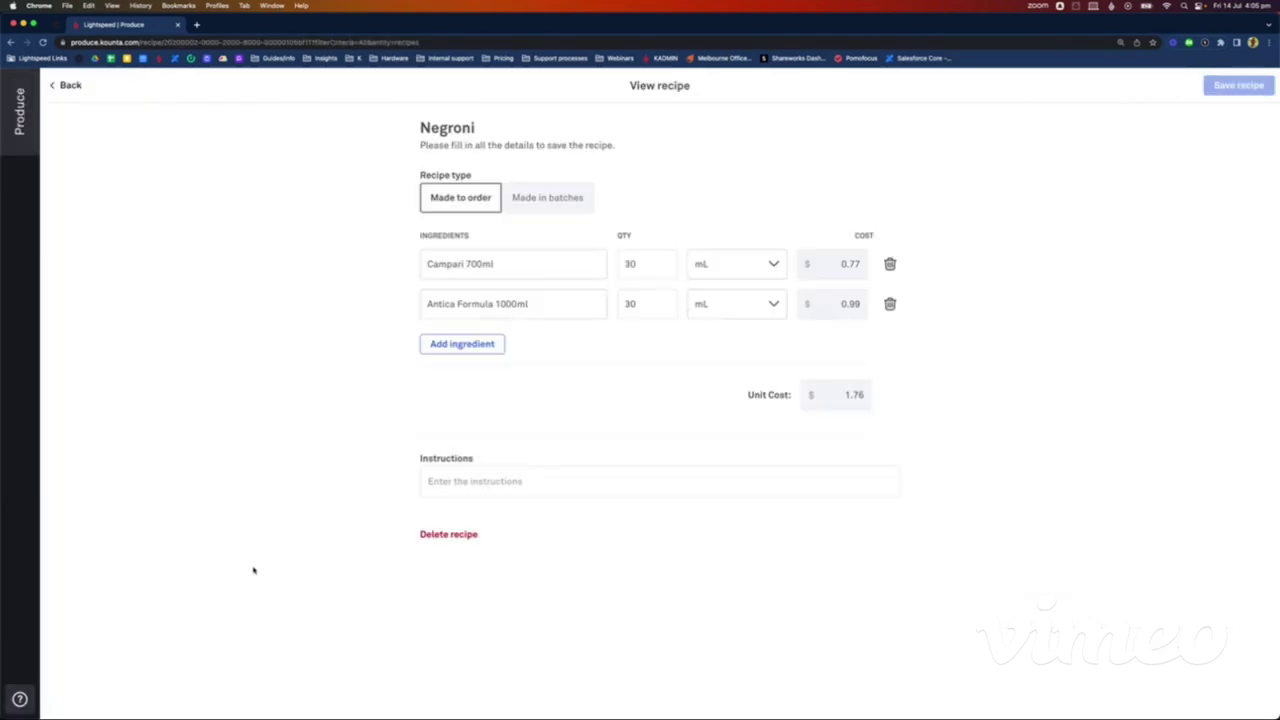
pyautogui.click(440, 534)
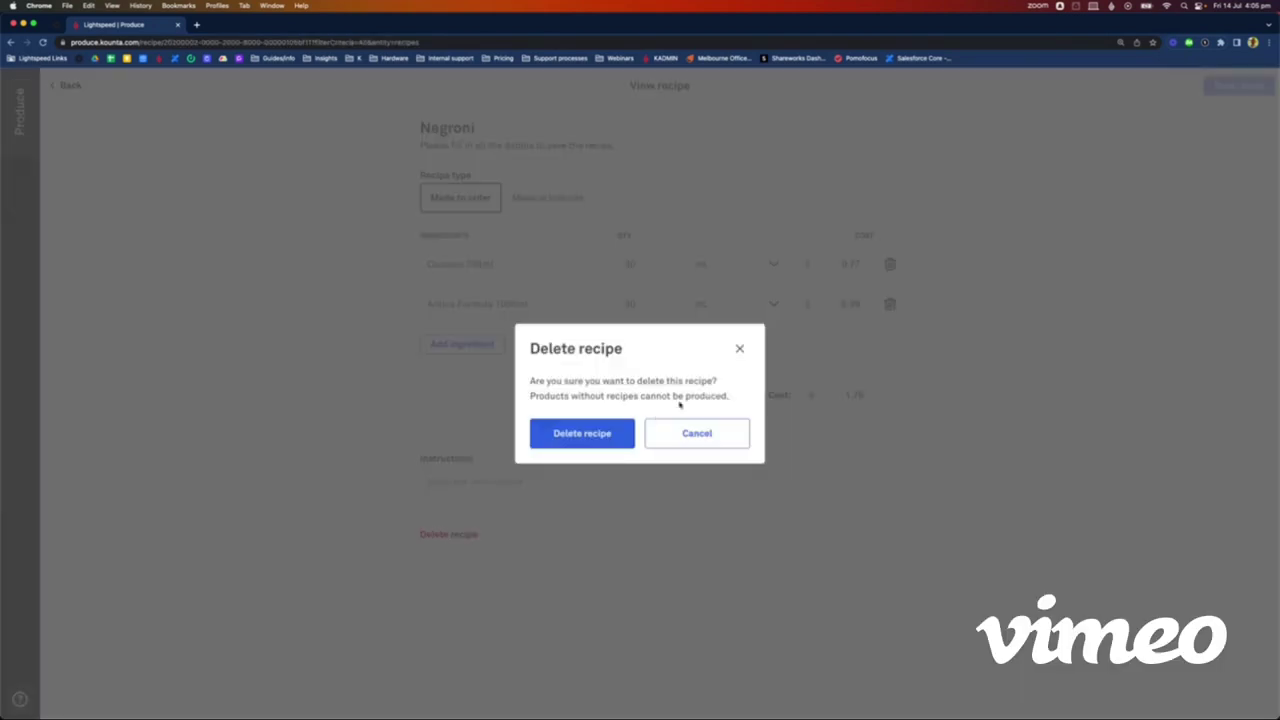
pyautogui.click(590, 436)
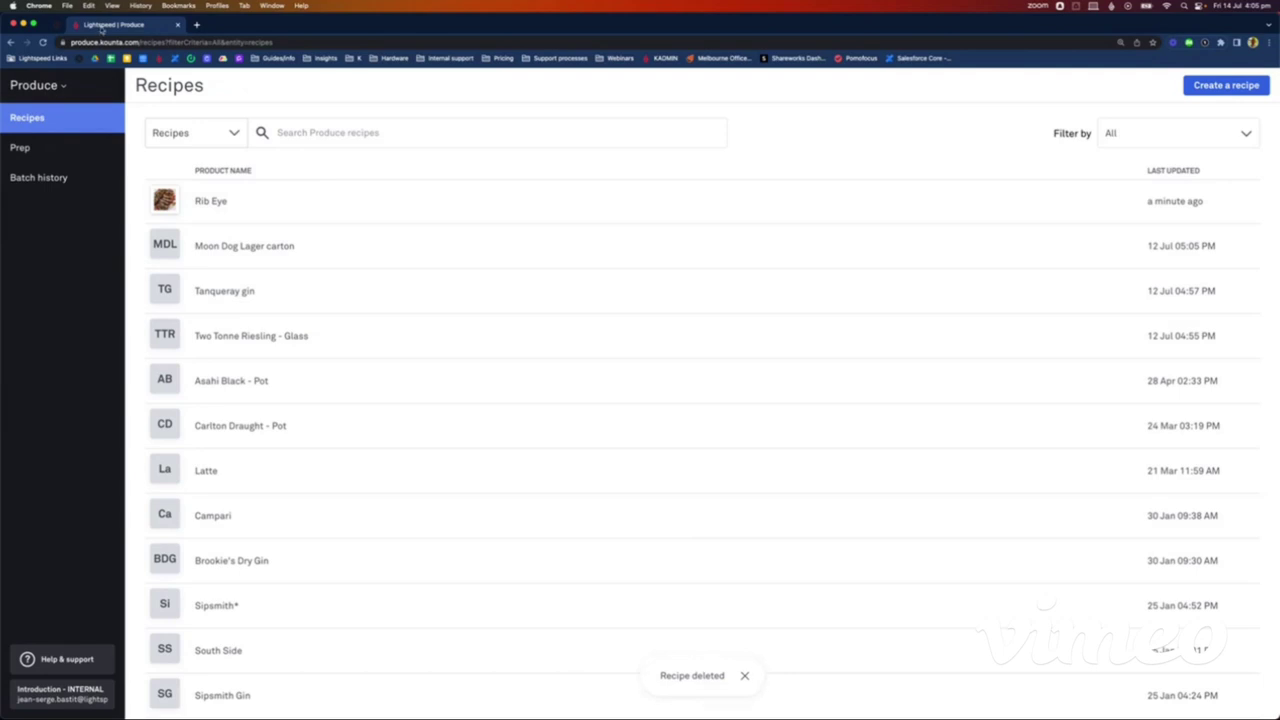
pyautogui.rightClick(102, 28)
pyautogui.click(138, 95)
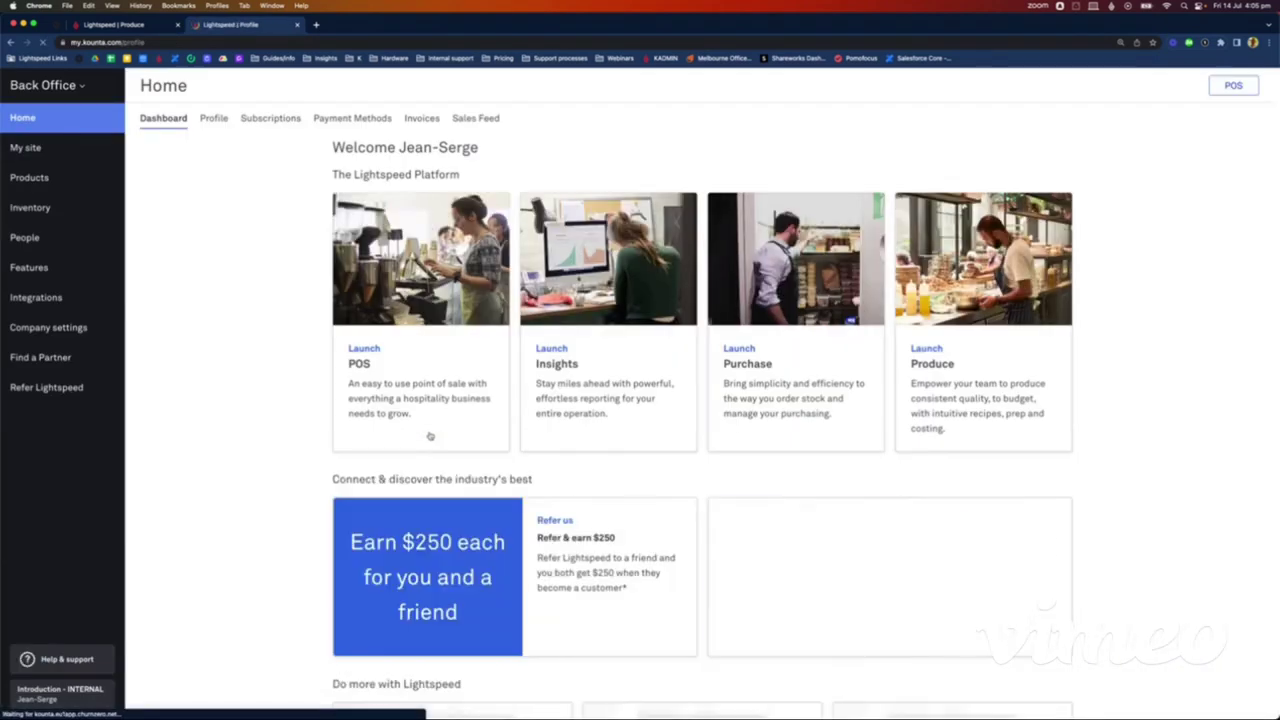
# Step: Search Products for 'campari', then for 'antica' to show only Antica Formula 1000ml
pyautogui.click(29, 177)
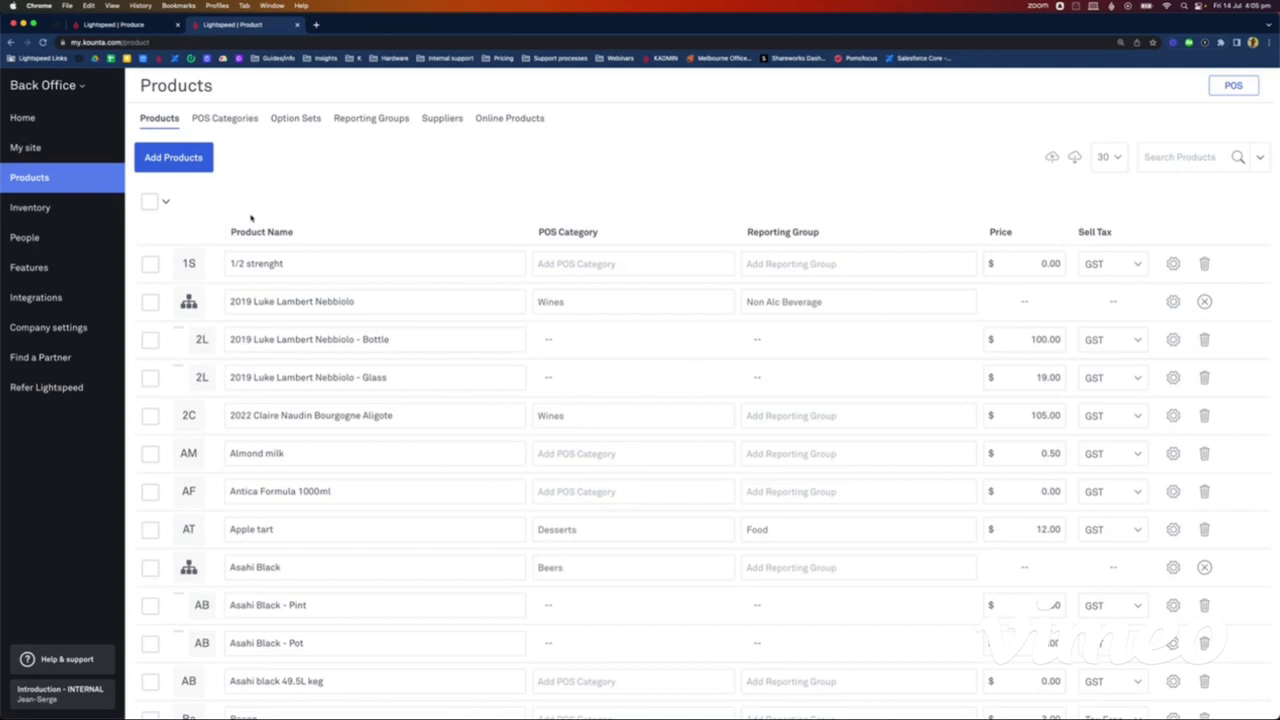
pyautogui.click(1180, 157)
pyautogui.write('c')
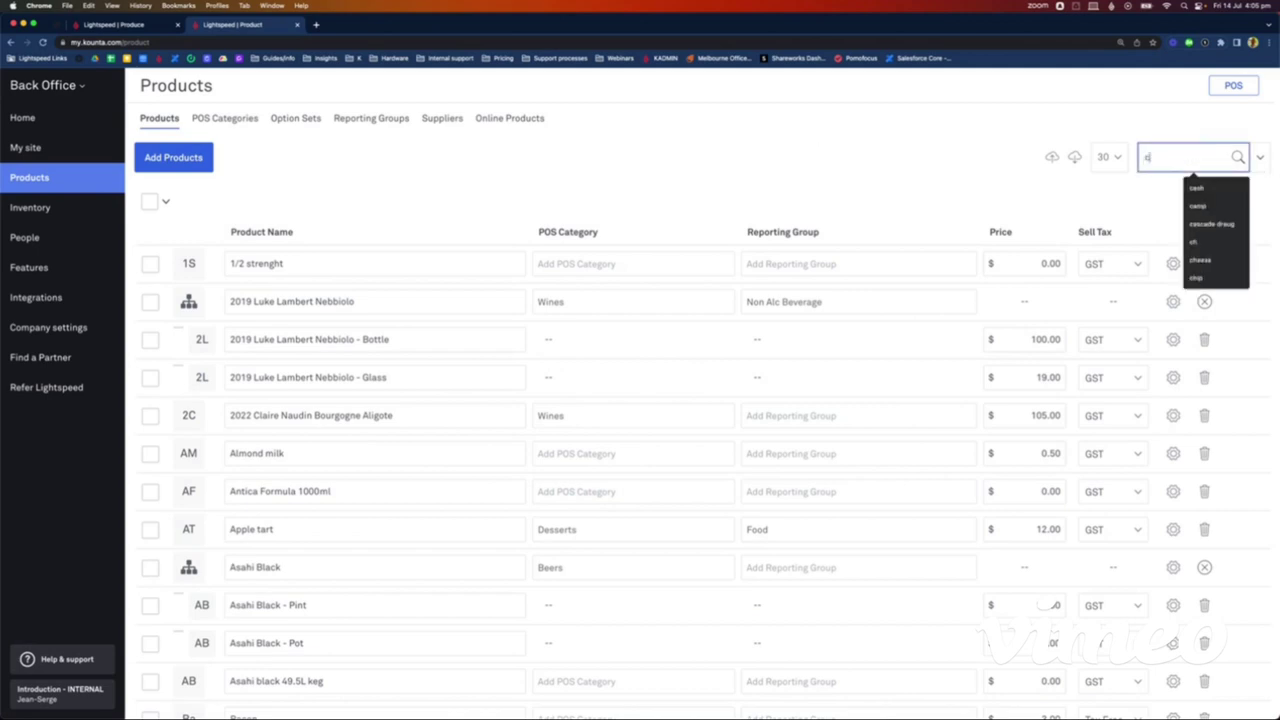
pyautogui.write('ampari')
pyautogui.press('Return')
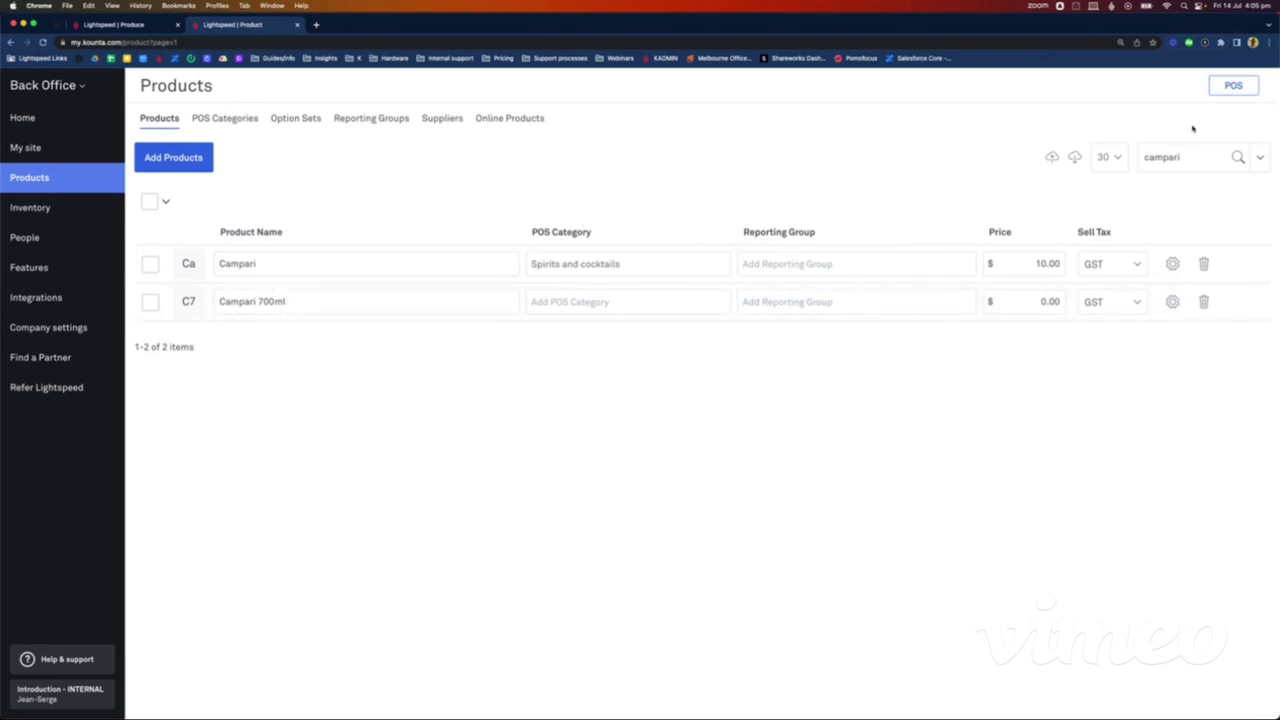
pyautogui.doubleClick(1170, 157)
pyautogui.write('antica')
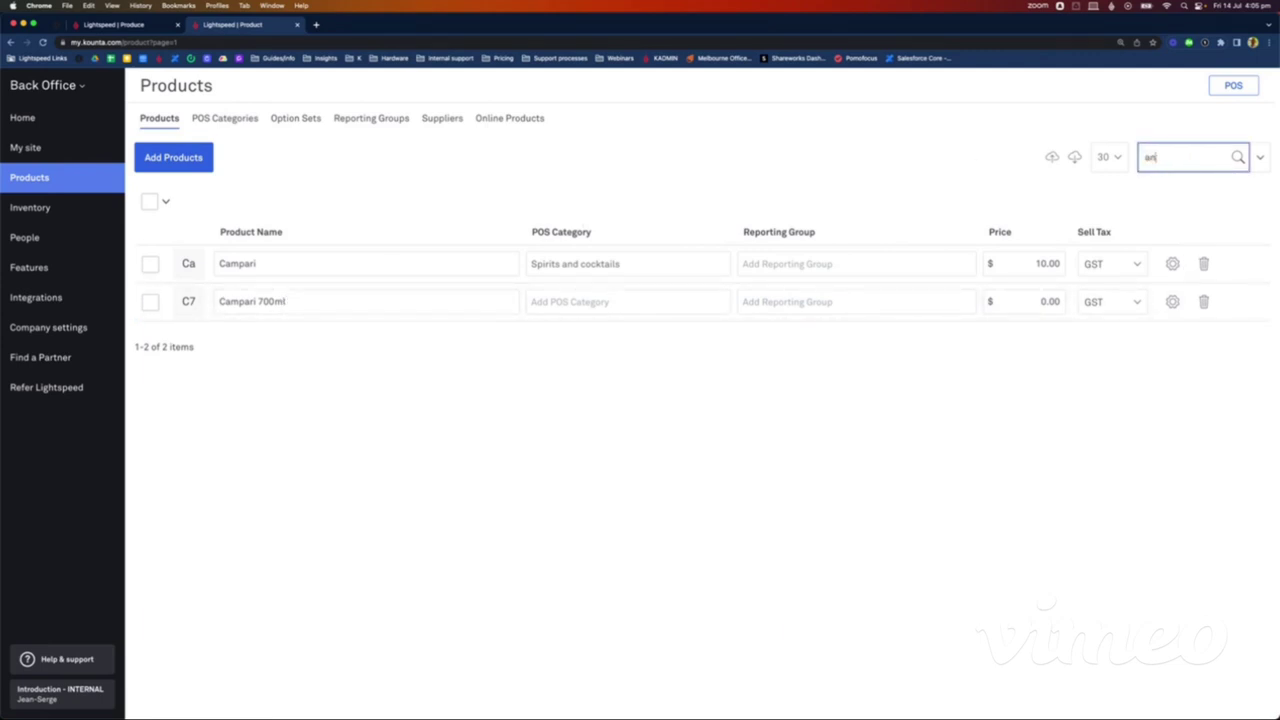
pyautogui.press('Return')
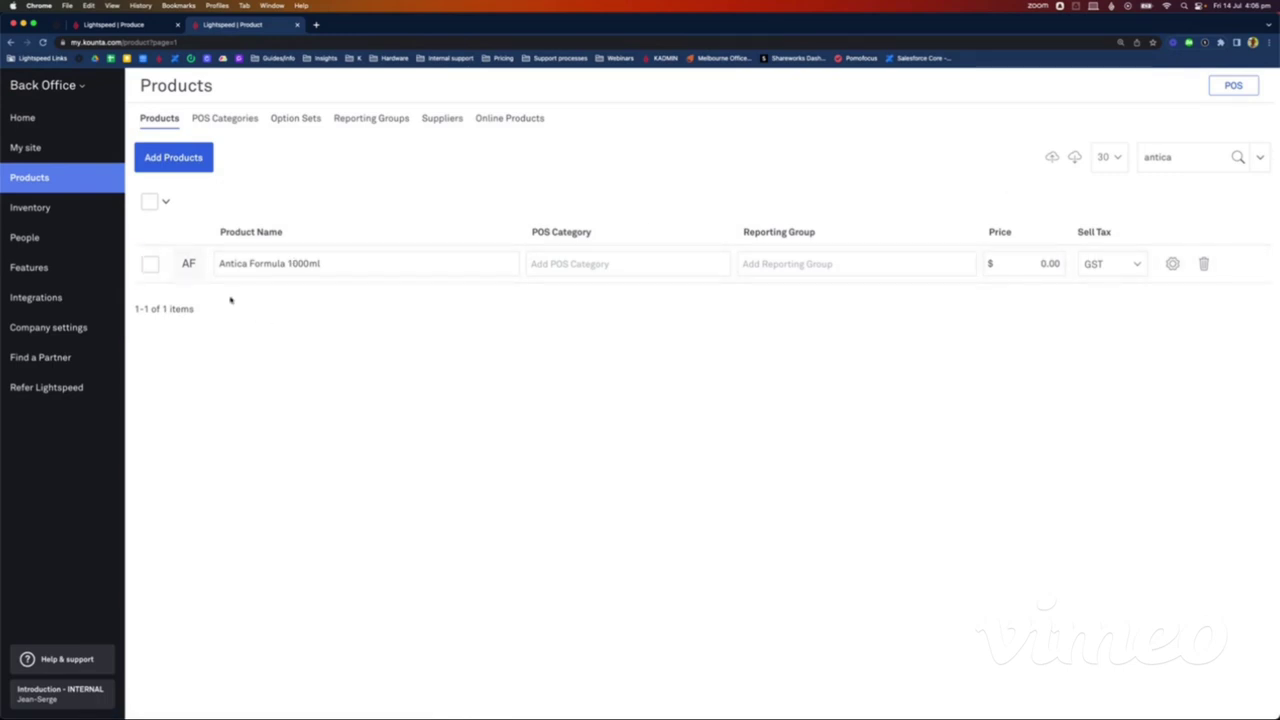
# Step: Add a product named 'Negroni 5L batch' with sales price 0 and GST, opening it for editing
pyautogui.click(184, 162)
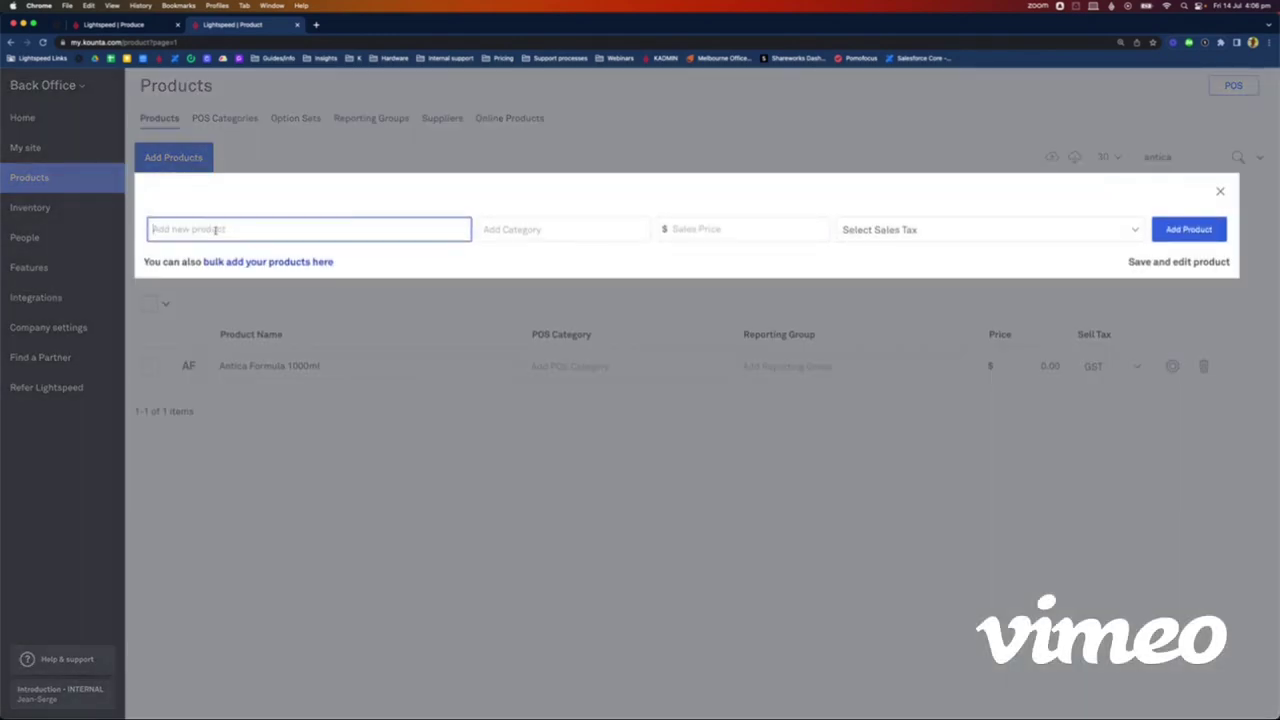
pyautogui.write('Negroni b')
pyautogui.write('atch')
pyautogui.press('BackSpace')
pyautogui.press('BackSpace')
pyautogui.press('BackSpace')
pyautogui.press('BackSpace')
pyautogui.press('BackSpace')
pyautogui.press('BackSpace')
pyautogui.write('5L batch')
pyautogui.click(697, 229)
pyautogui.write('0')
pyautogui.click(790, 201)
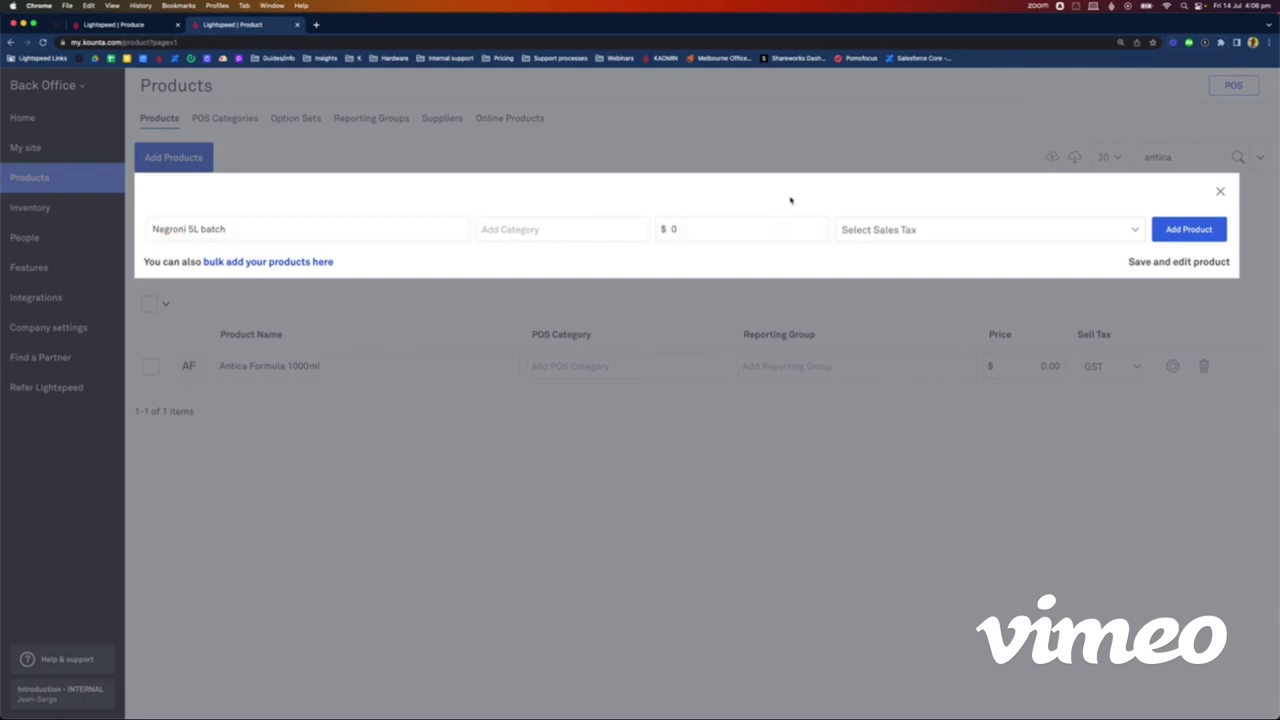
pyautogui.click(916, 229)
pyautogui.click(908, 242)
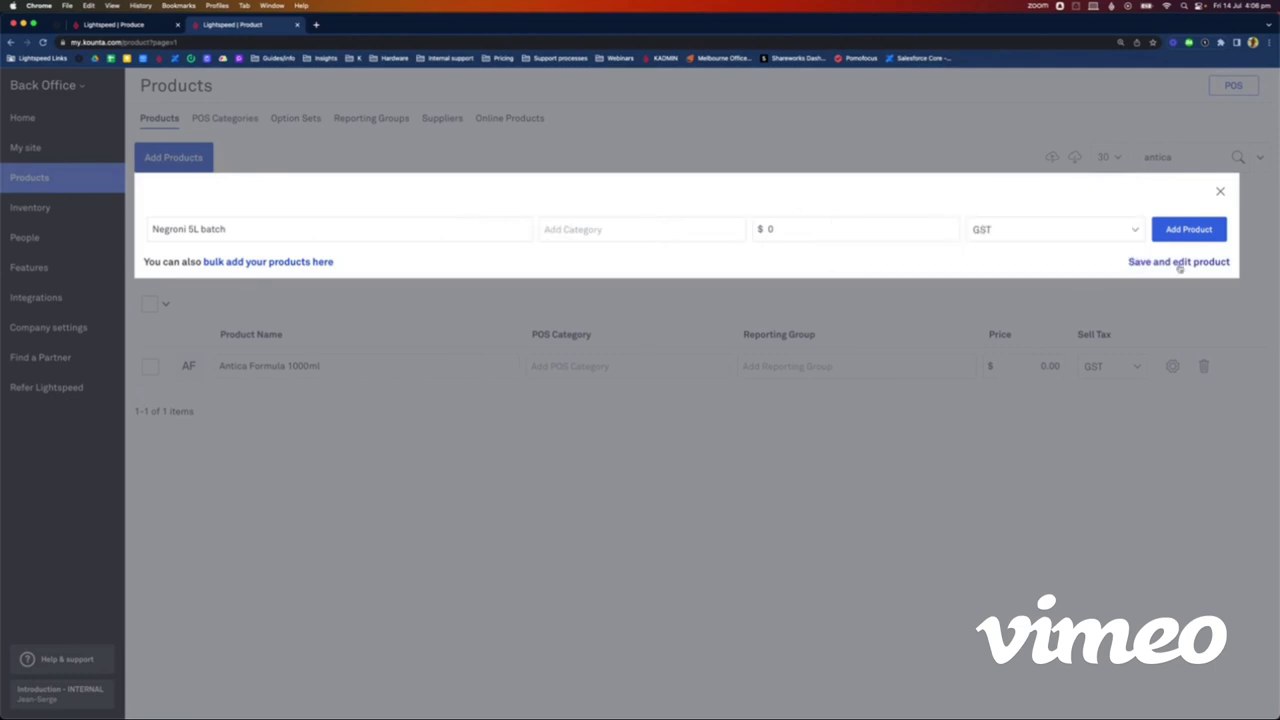
pyautogui.click(1180, 262)
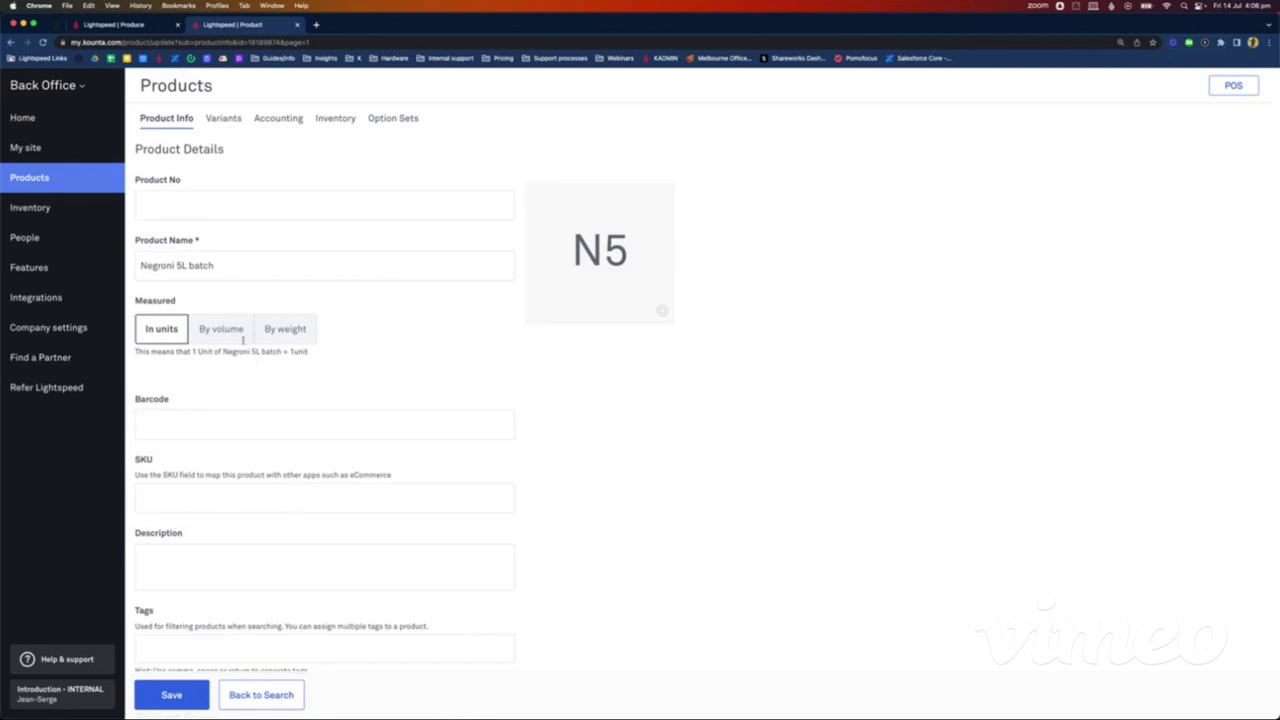
# Step: Measure the product by volume with a default size of 5 L, keeping container Unit, and save
pyautogui.click(234, 334)
pyautogui.click(190, 406)
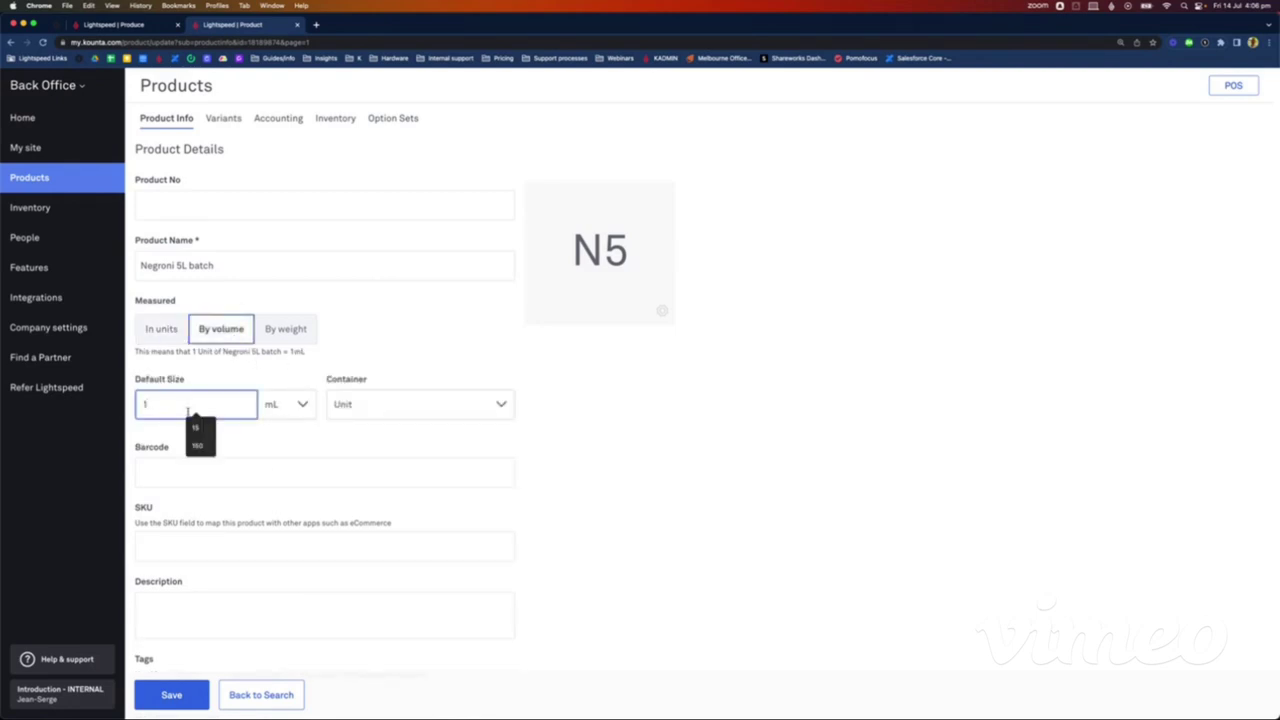
pyautogui.press('BackSpace')
pyautogui.write('5')
pyautogui.click(300, 406)
pyautogui.click(292, 469)
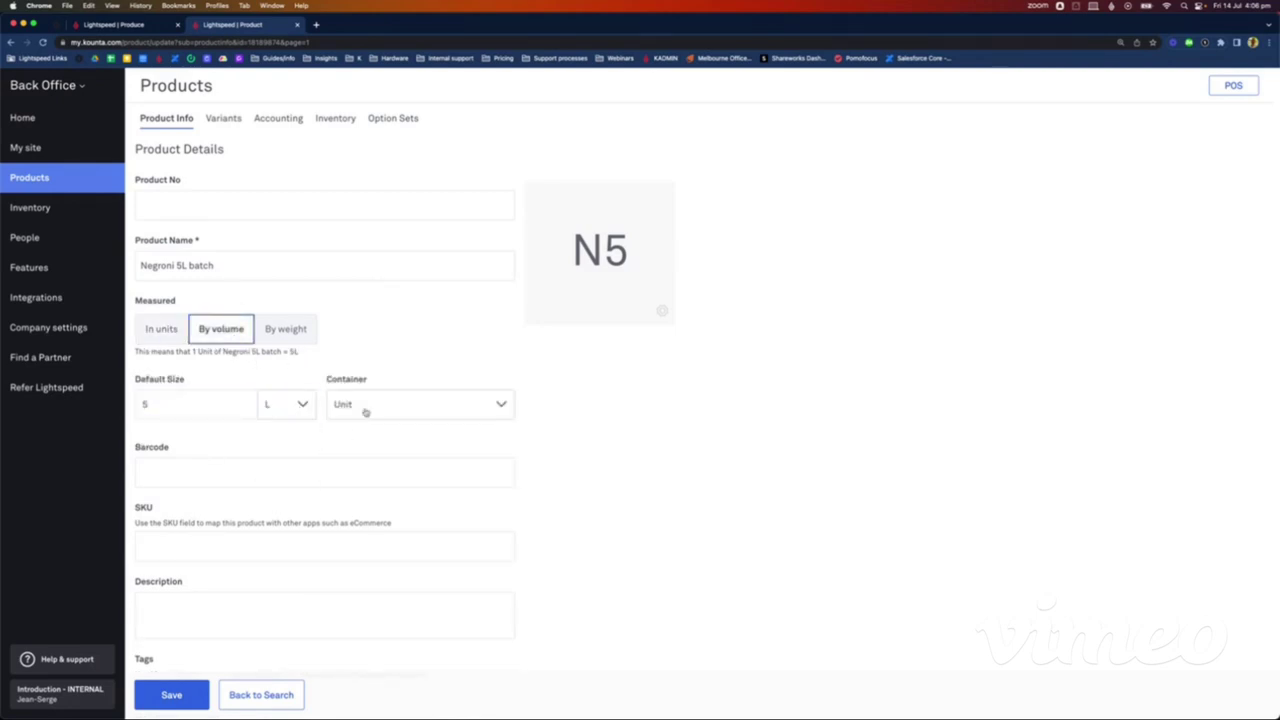
pyautogui.click(365, 410)
pyautogui.scroll(-2, 391, 466)
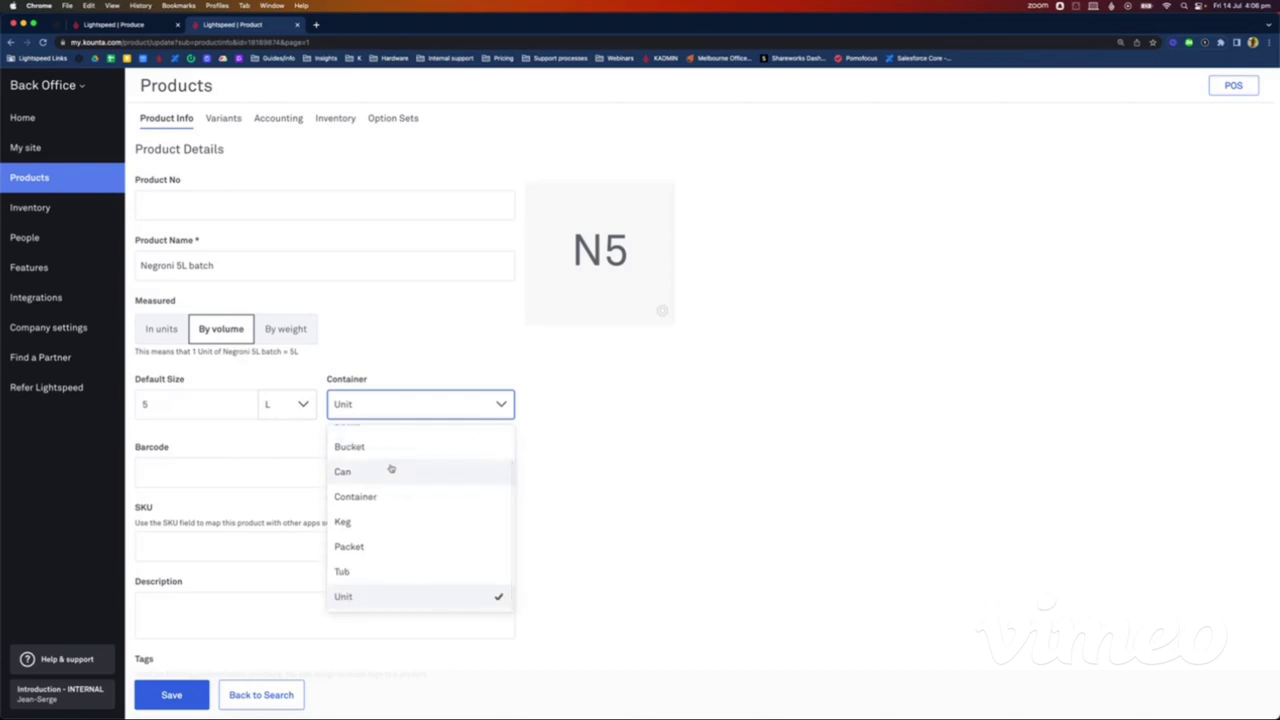
pyautogui.click(356, 602)
pyautogui.click(186, 692)
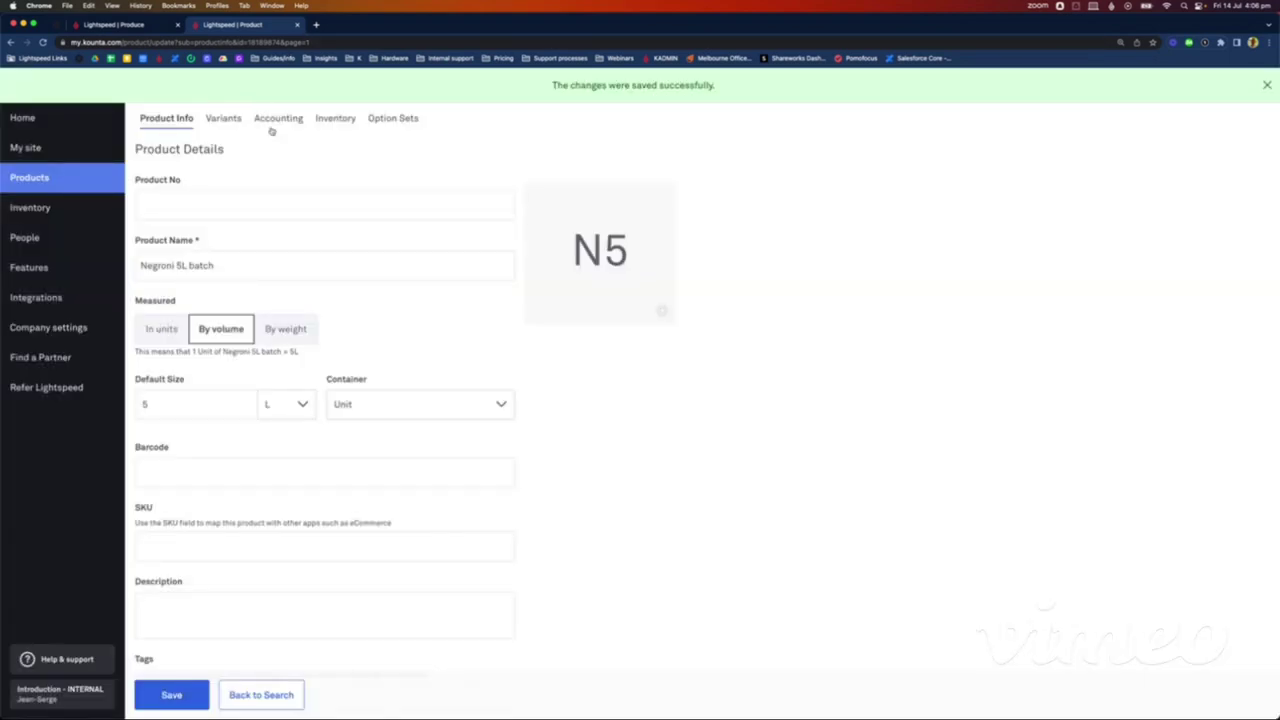
# Step: Set I Buy and I Sell to No in the Accounting settings and save
pyautogui.click(275, 120)
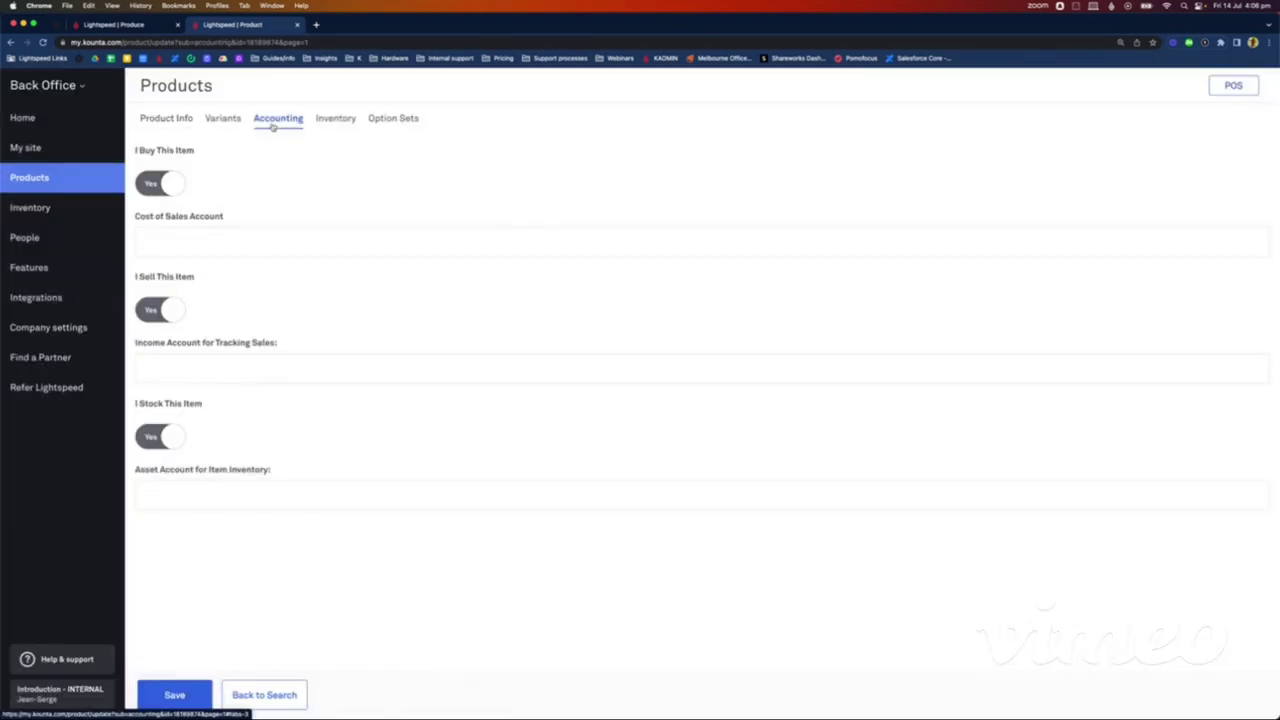
pyautogui.click(150, 185)
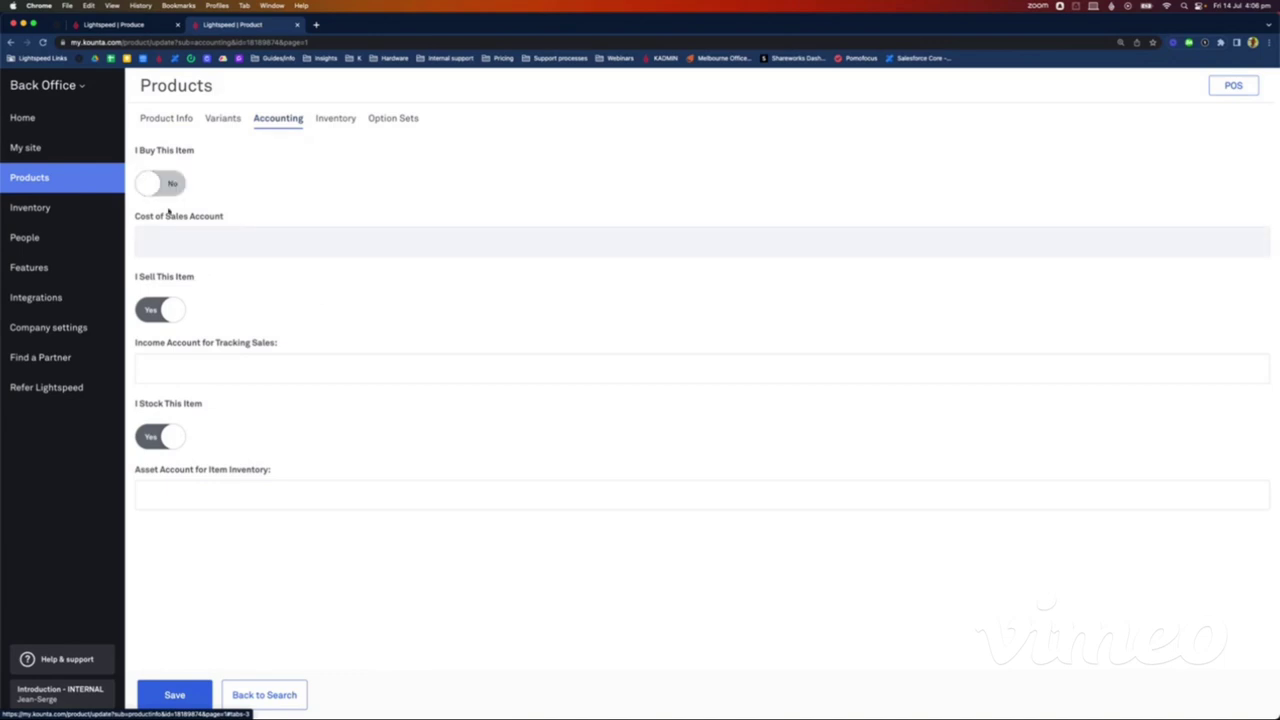
pyautogui.click(167, 318)
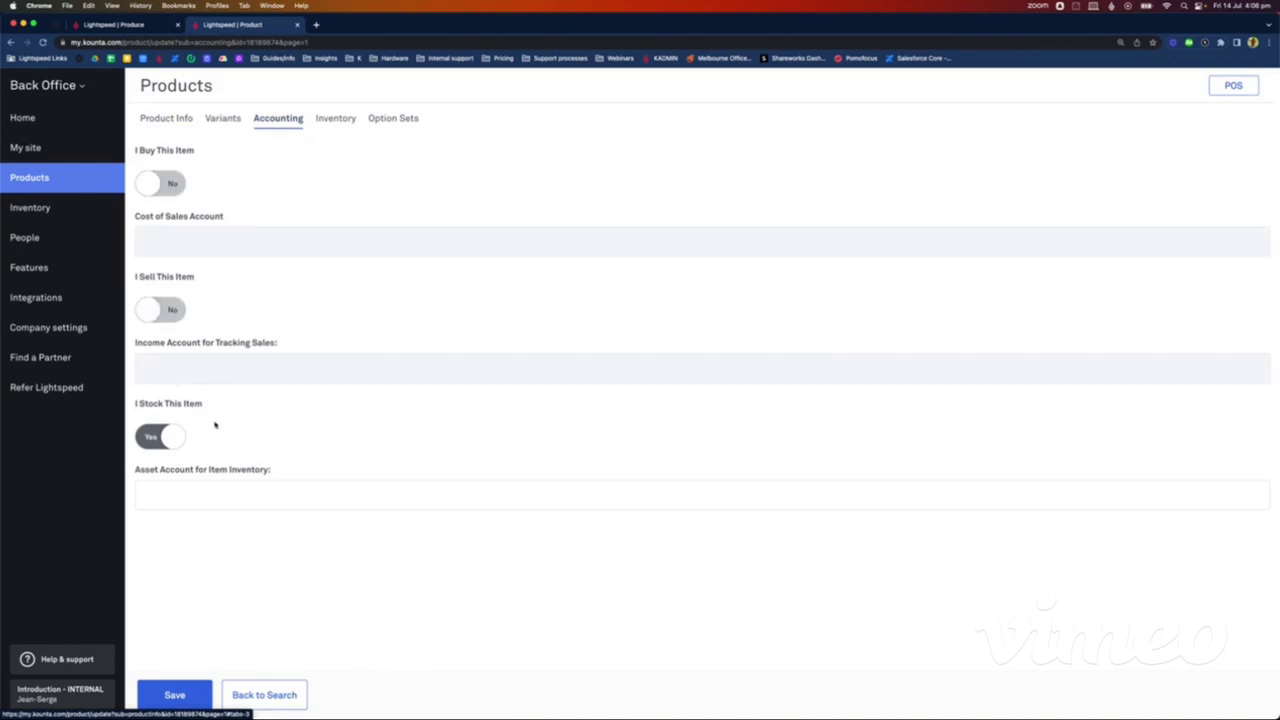
pyautogui.click(193, 692)
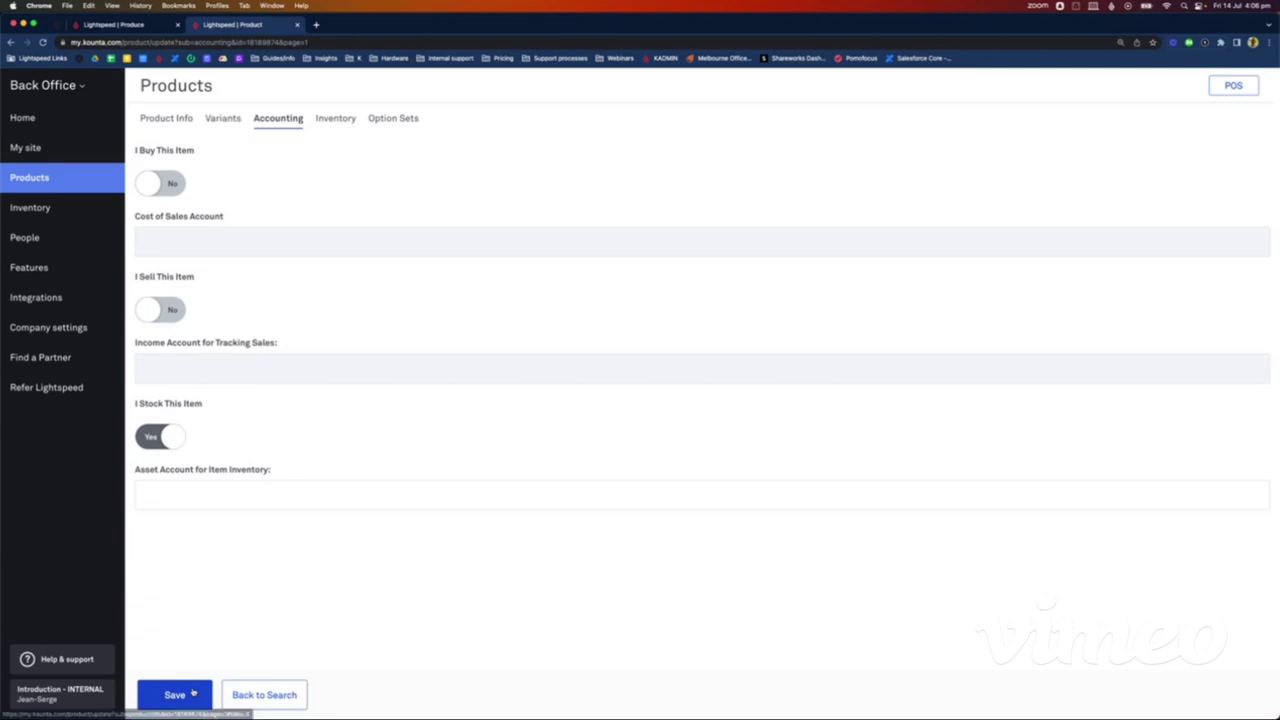
# Step: Change the inventory type from Purchased to Made Here and save
pyautogui.click(338, 124)
pyautogui.click(272, 160)
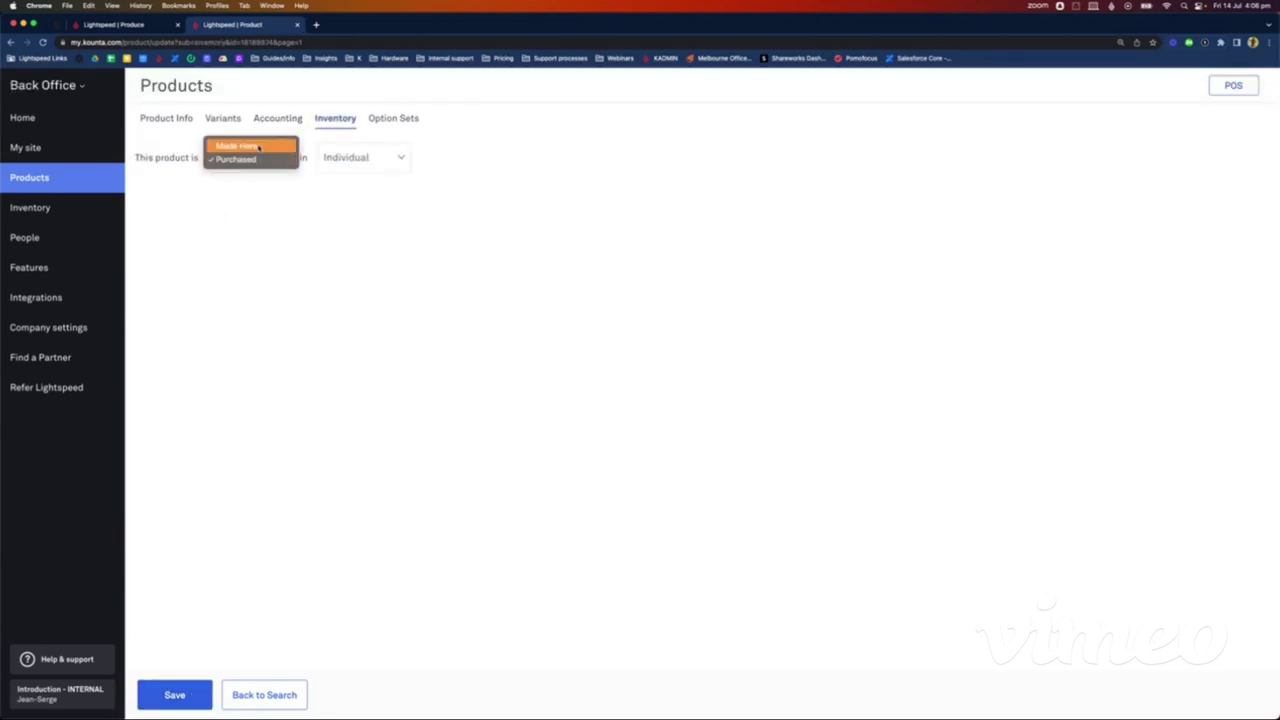
pyautogui.click(245, 143)
pyautogui.click(185, 693)
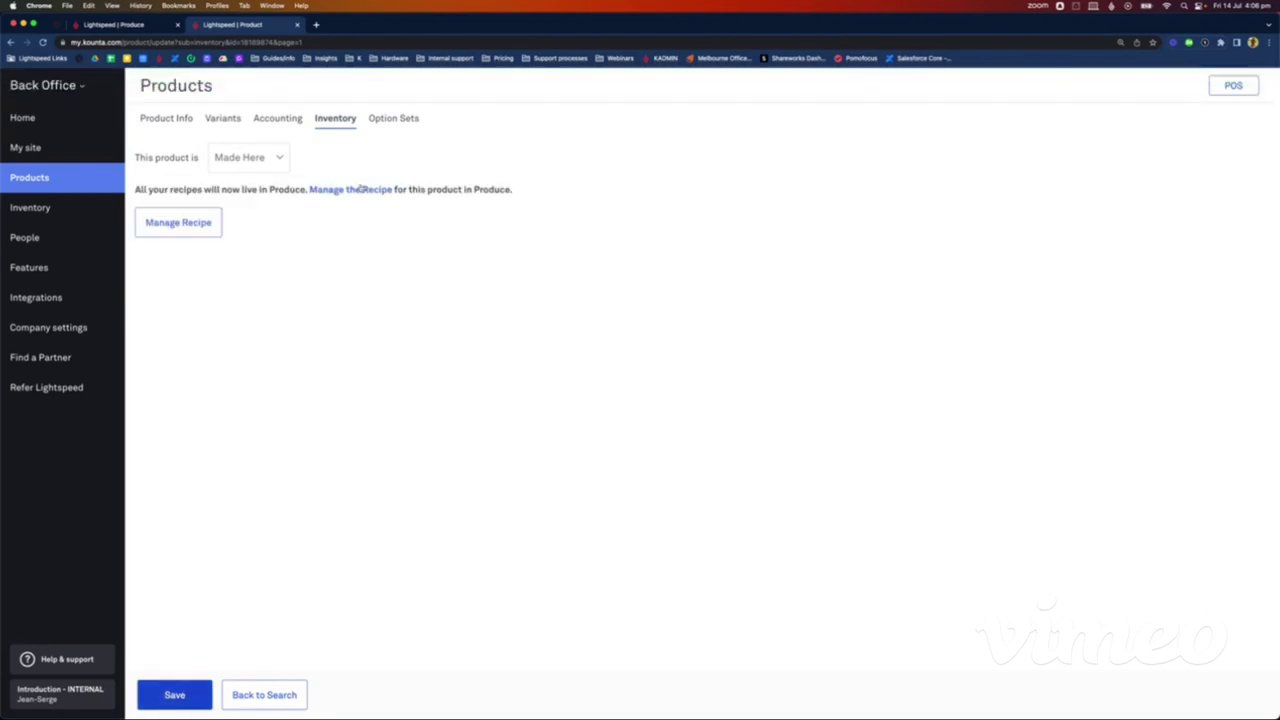
# Step: Add 2 Units of Tanqueray Gin 700ml as the first recipe ingredient
pyautogui.click(355, 190)
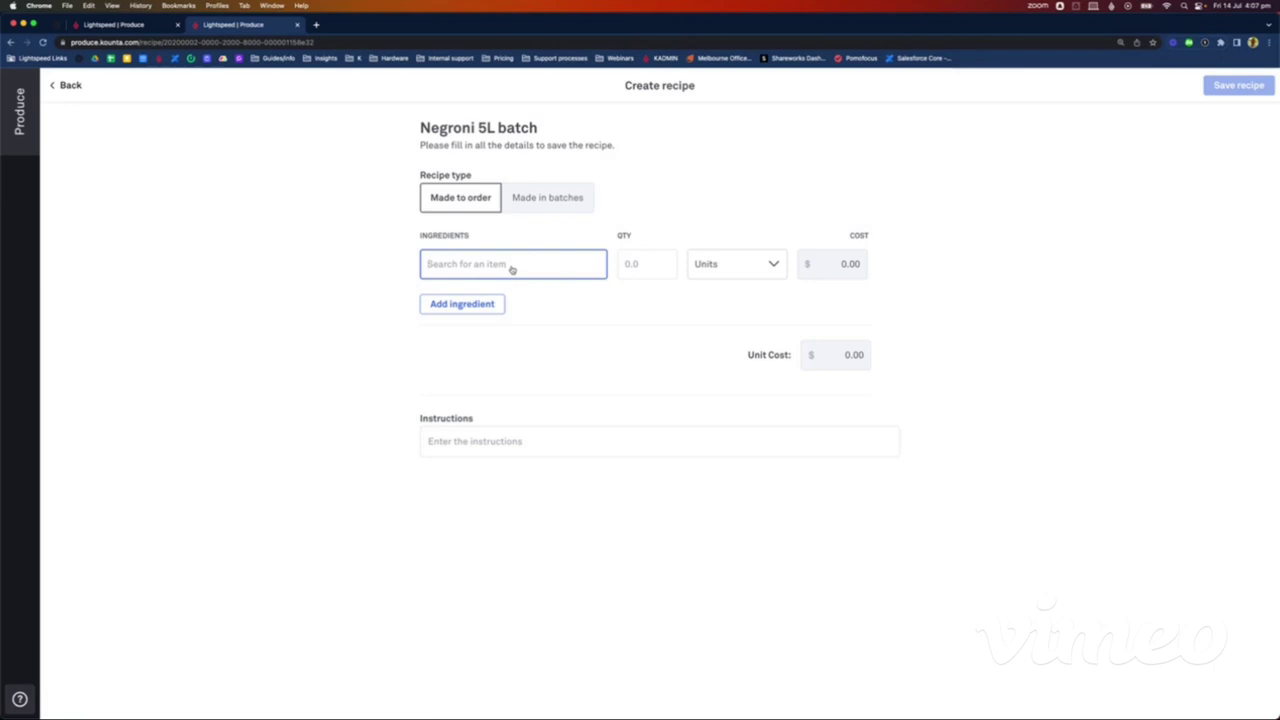
pyautogui.write('Tanq')
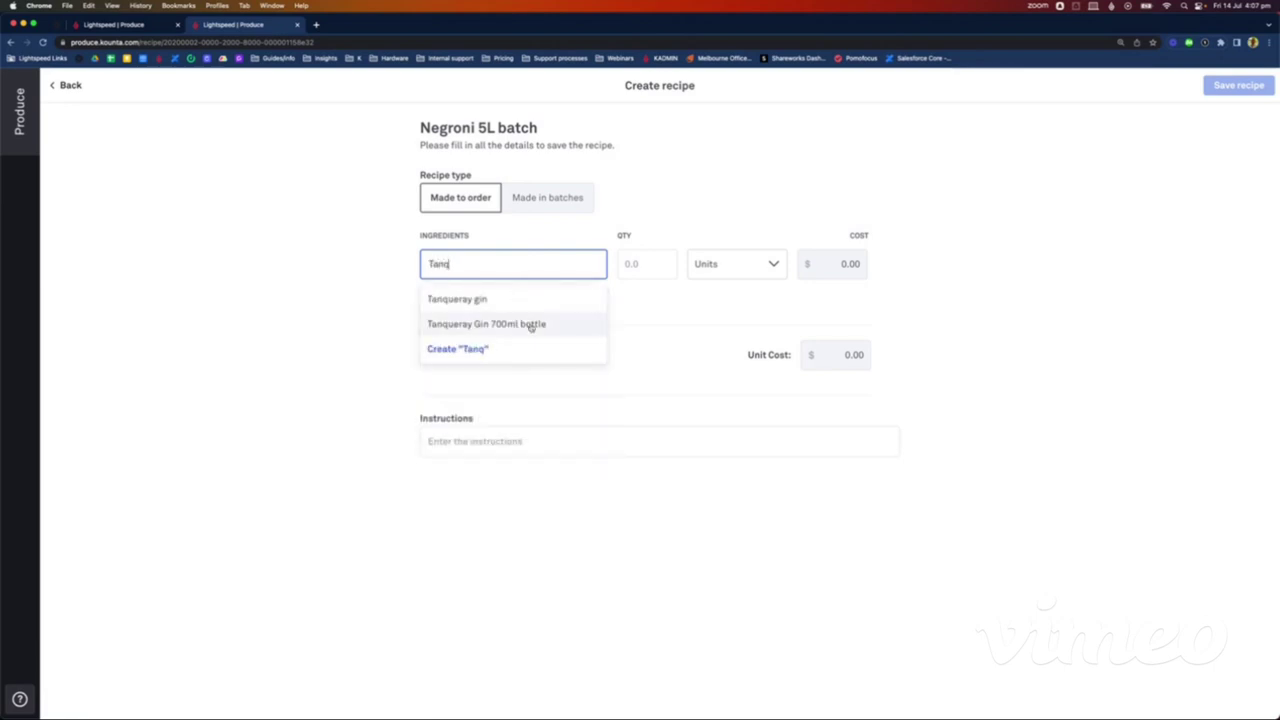
pyautogui.click(531, 324)
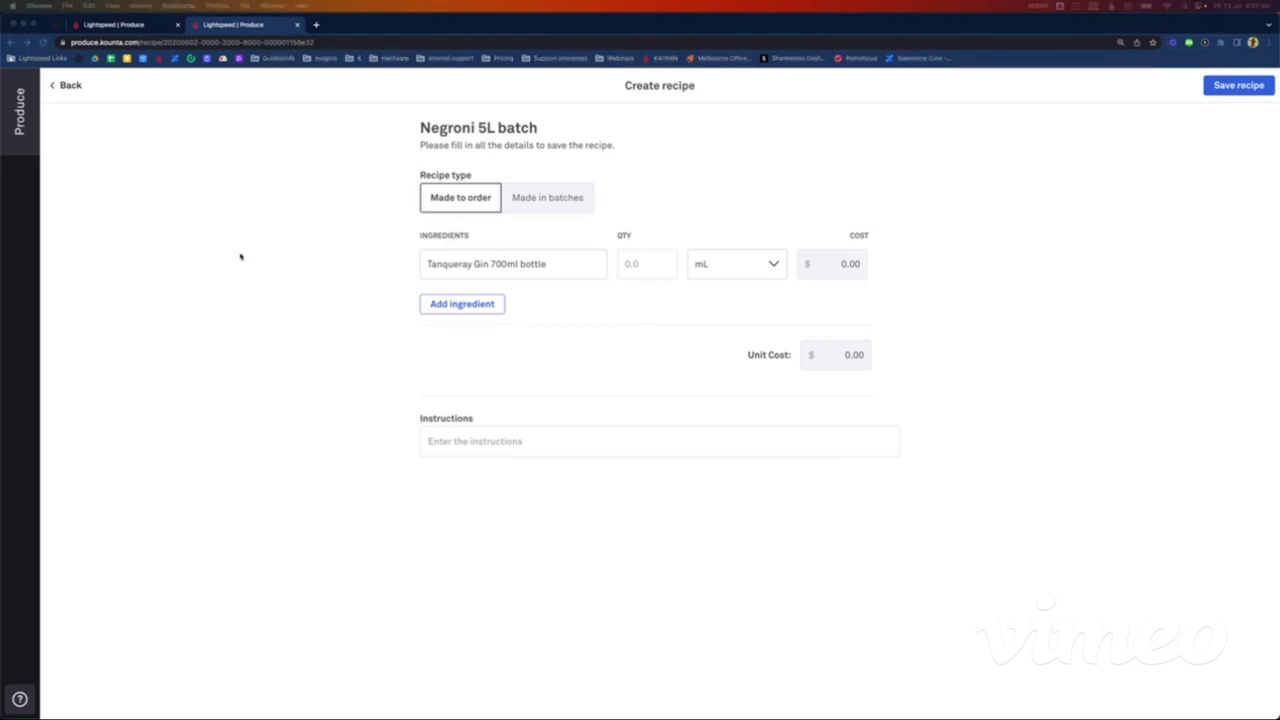
pyautogui.click(652, 262)
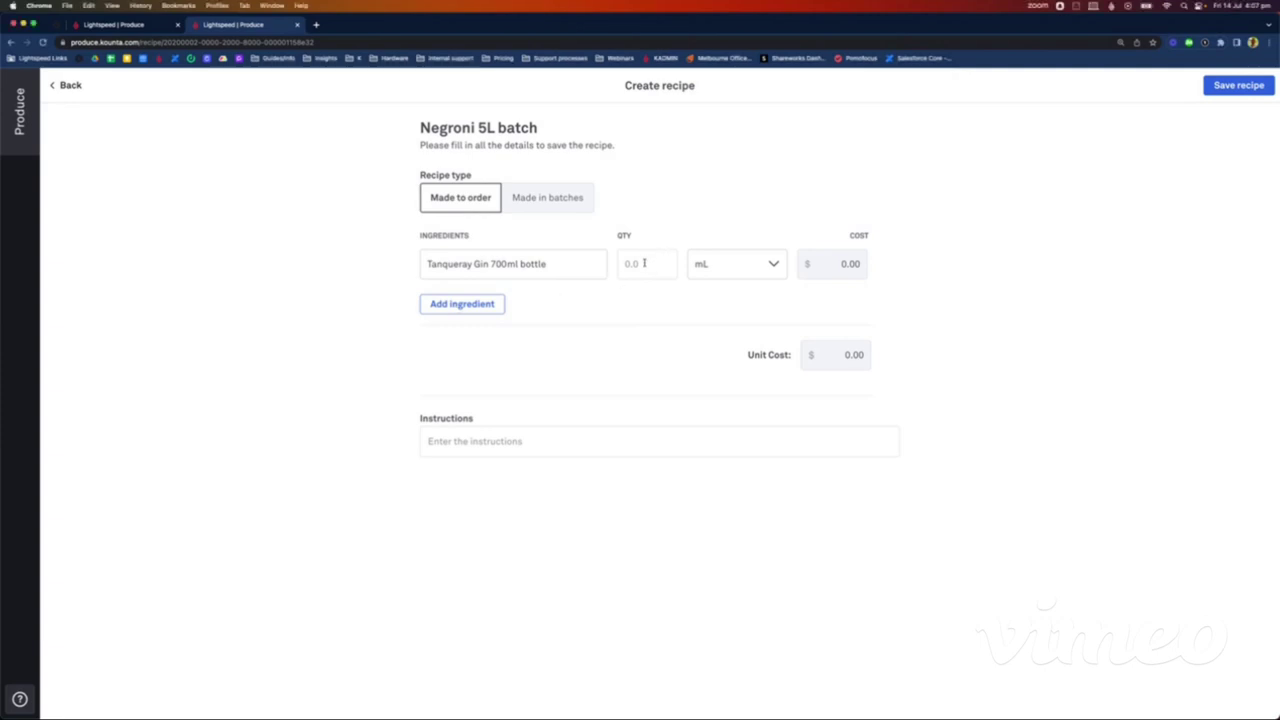
pyautogui.click(644, 263)
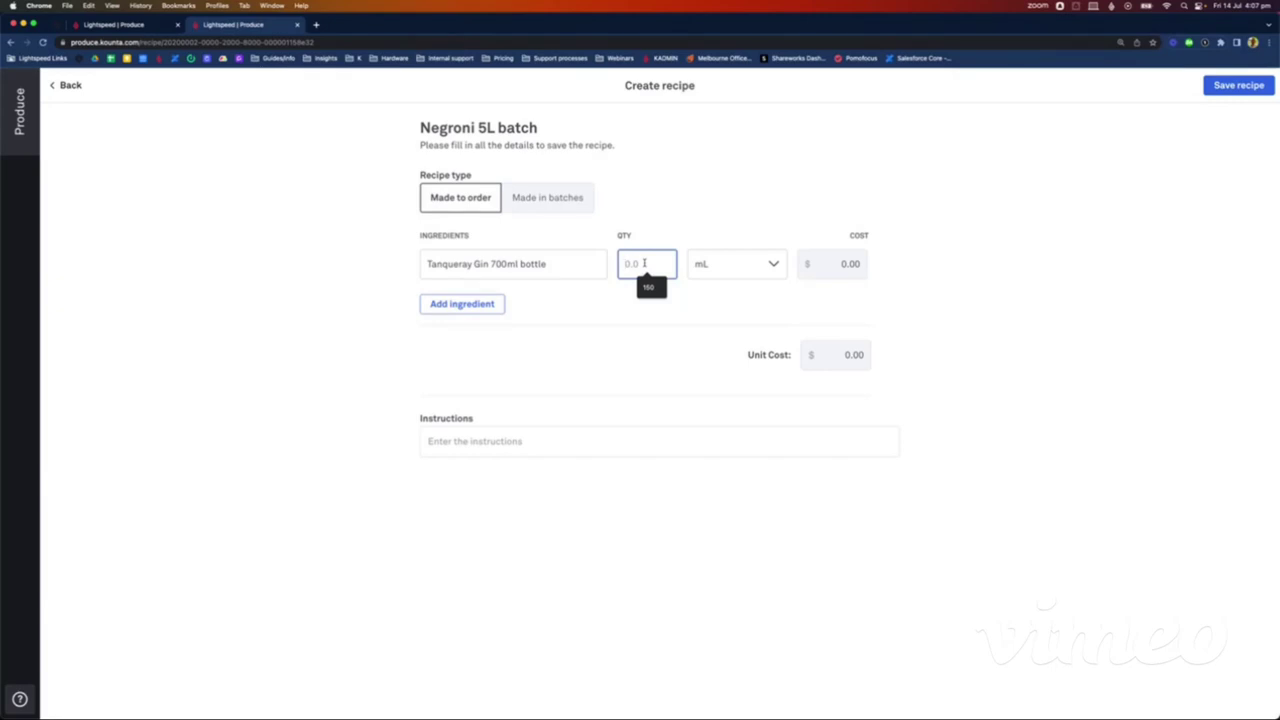
pyautogui.write('2')
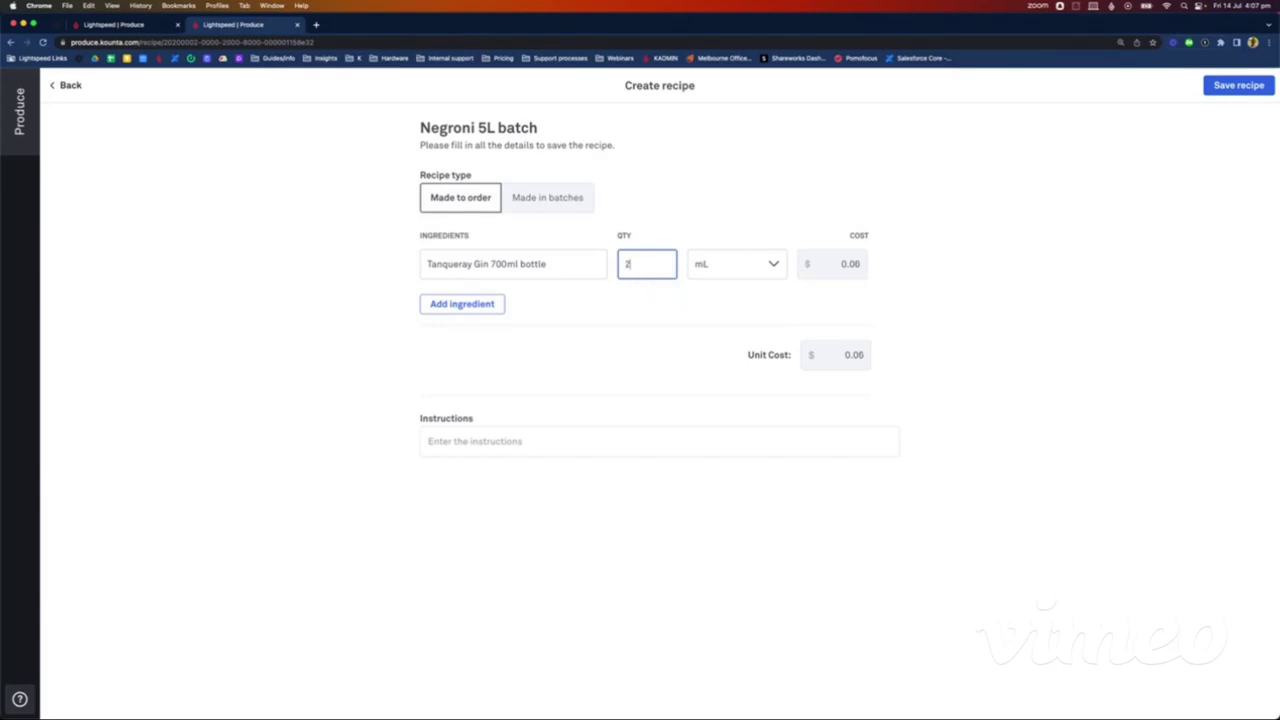
pyautogui.click(724, 268)
pyautogui.click(718, 347)
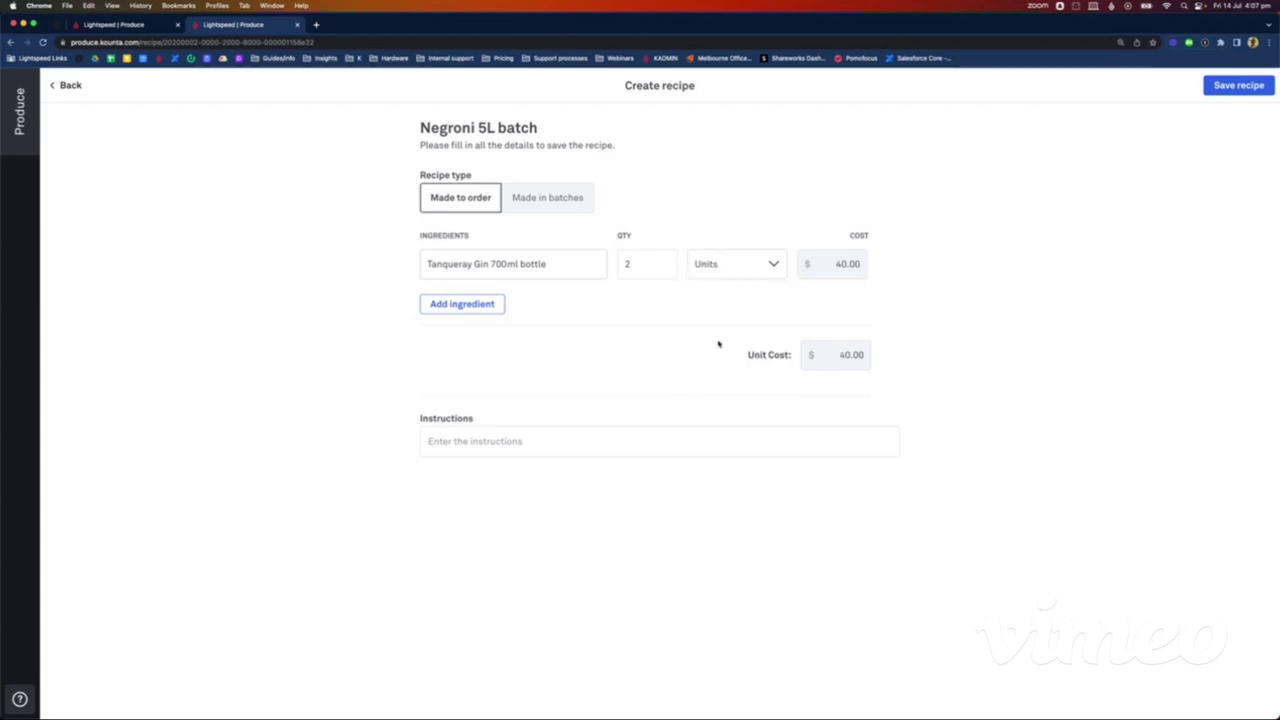
# Step: Add 2 Units of Campari 700ml as the second ingredient
pyautogui.click(480, 304)
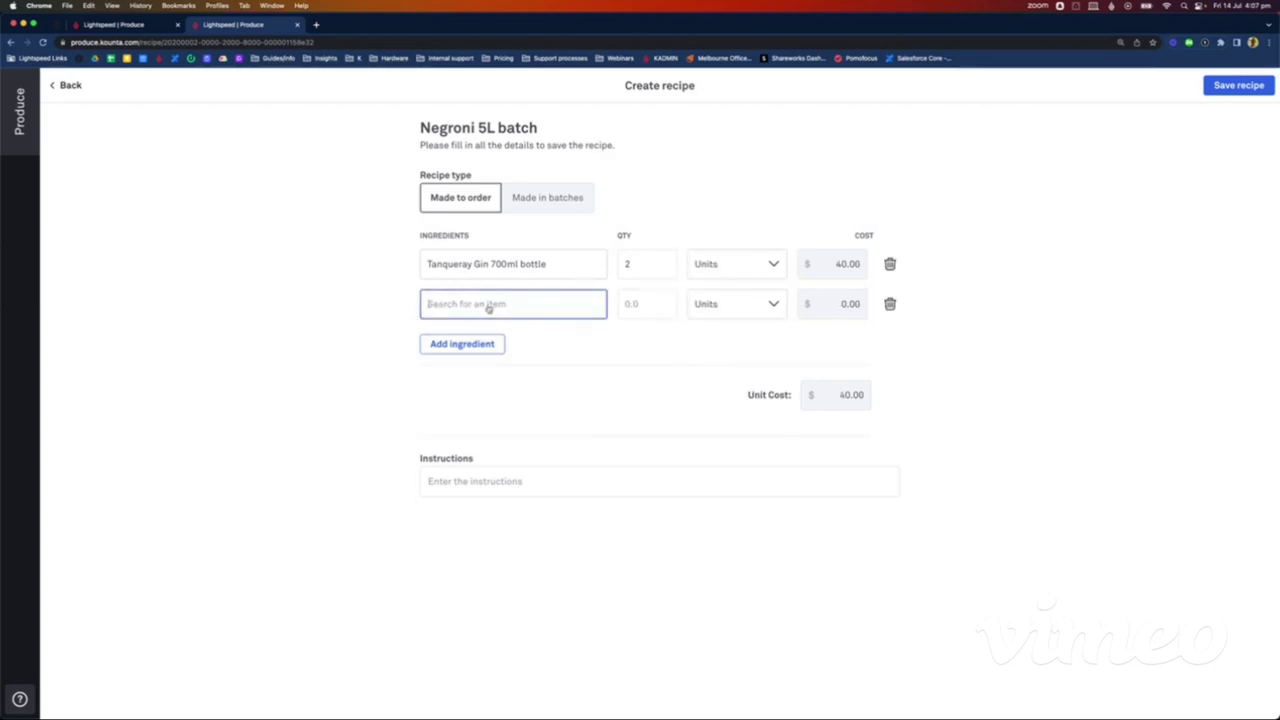
pyautogui.write('Campari')
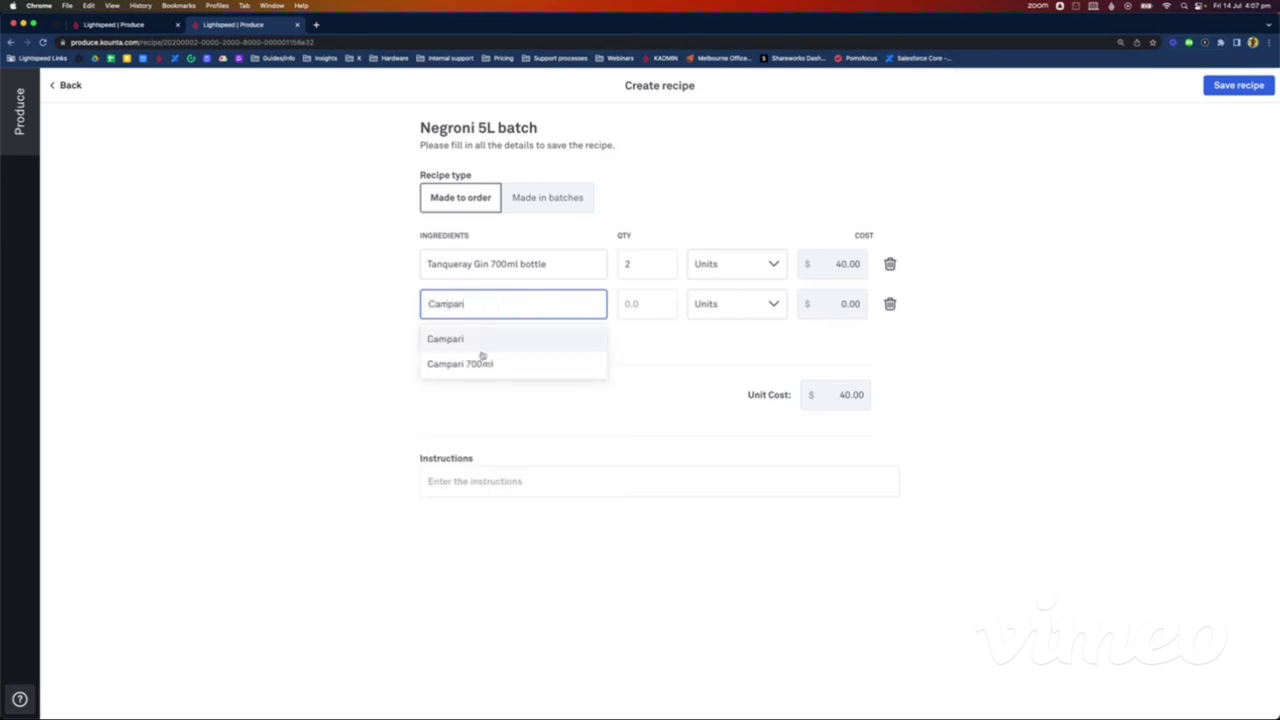
pyautogui.click(478, 364)
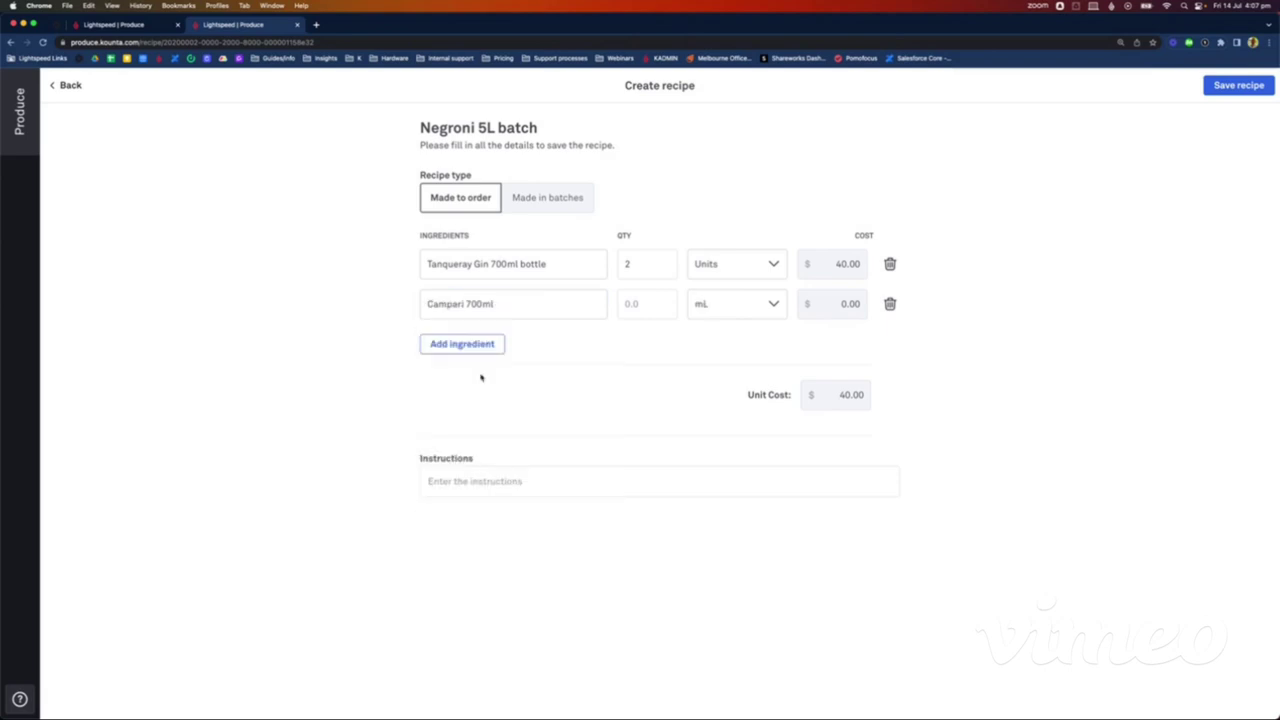
pyautogui.click(638, 308)
pyautogui.write('2')
pyautogui.click(695, 312)
pyautogui.click(716, 387)
# Step: Add 1500 mL of Antica Formula 1000ml as the third ingredient
pyautogui.click(450, 344)
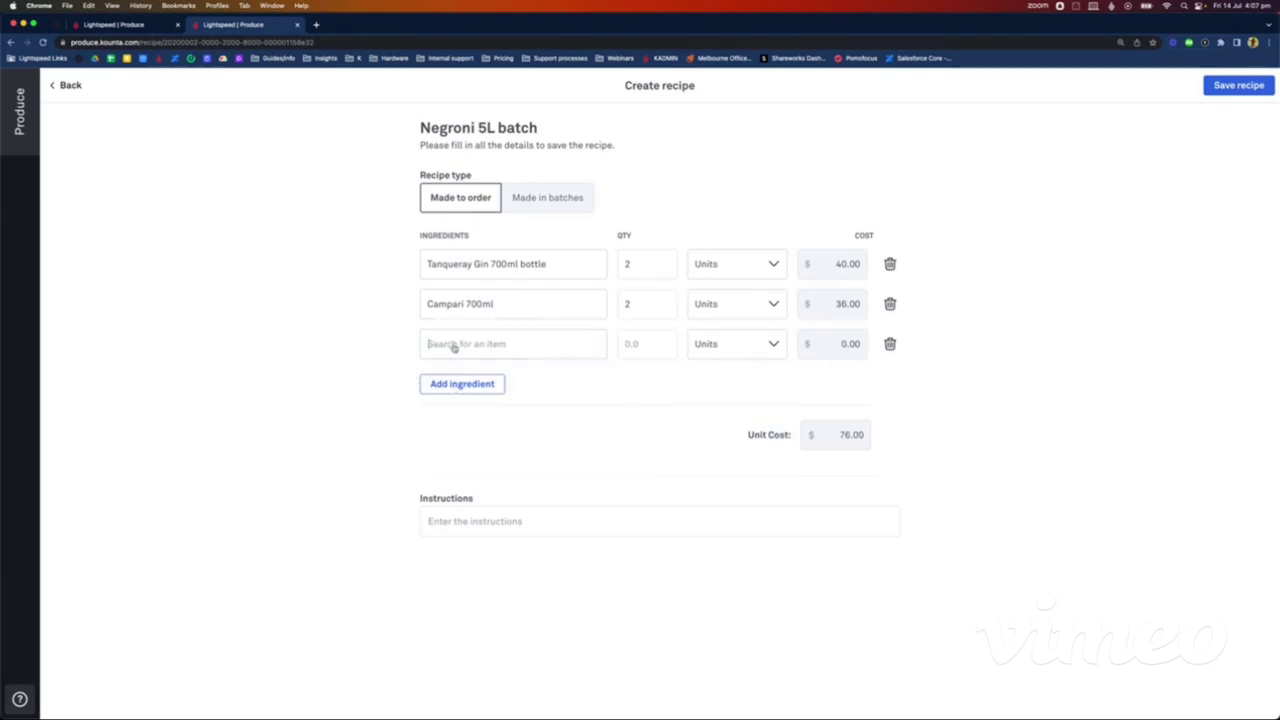
pyautogui.click(456, 348)
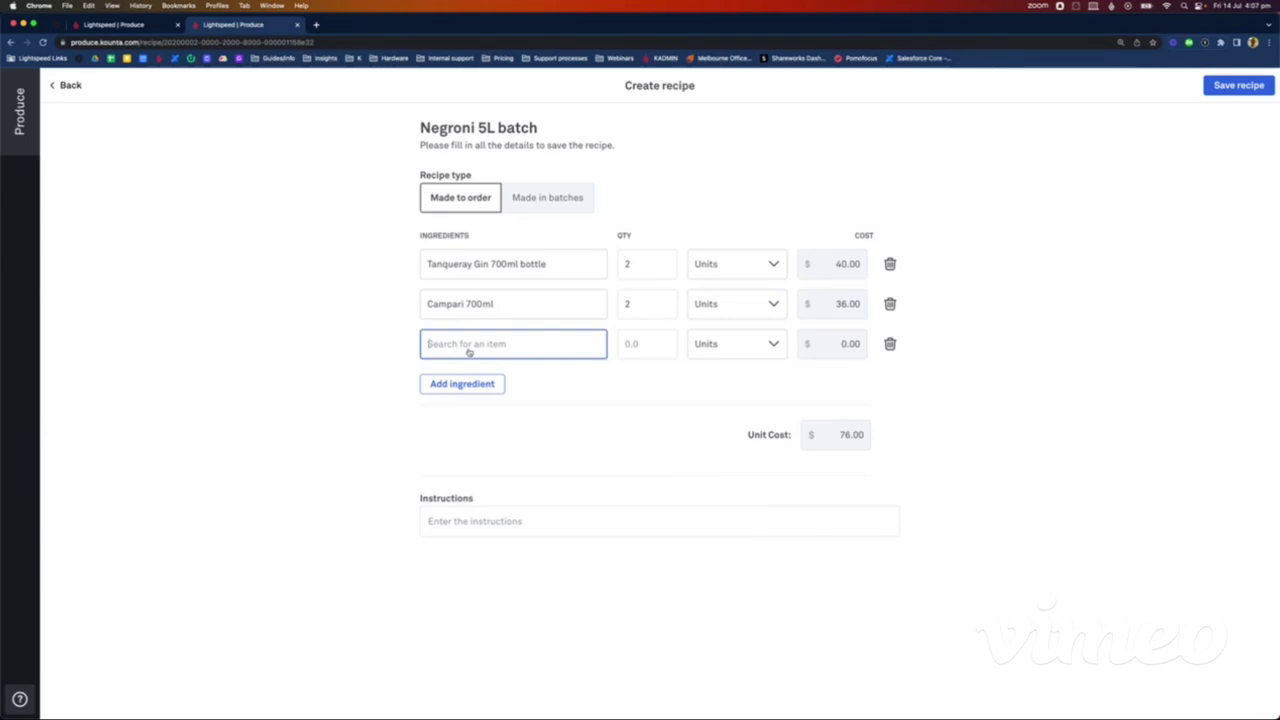
pyautogui.write('Antic')
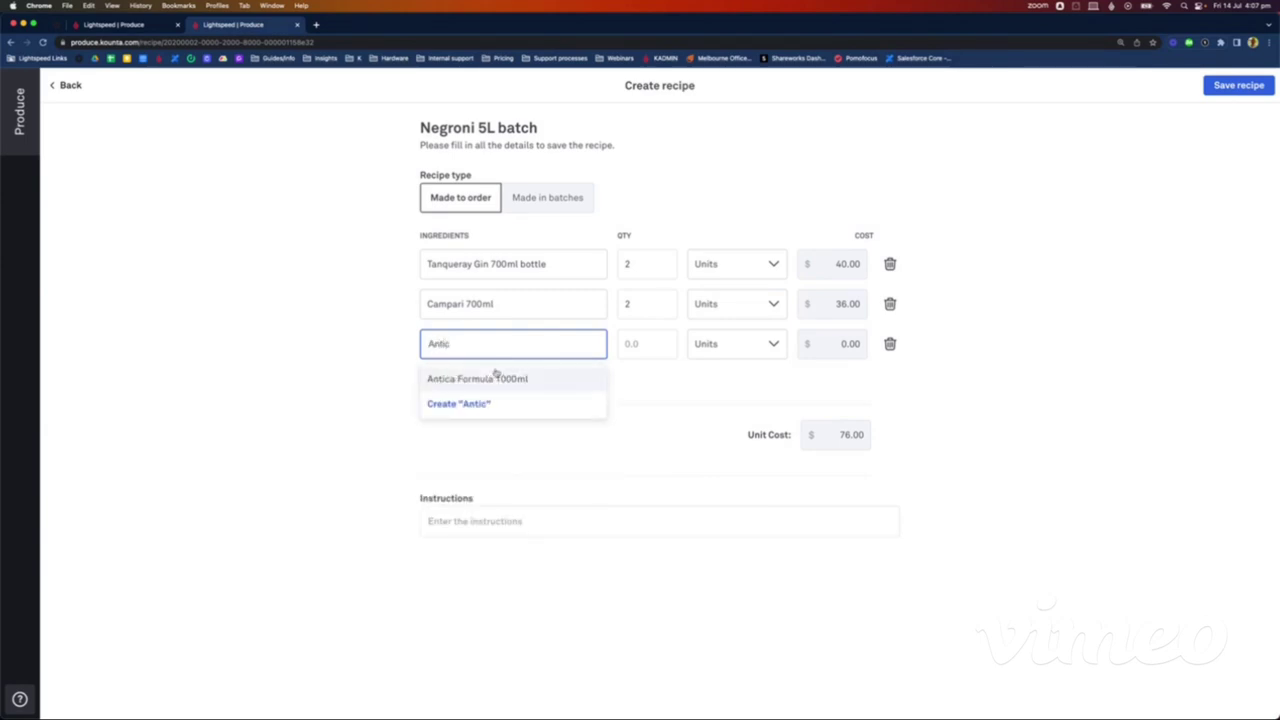
pyautogui.click(493, 380)
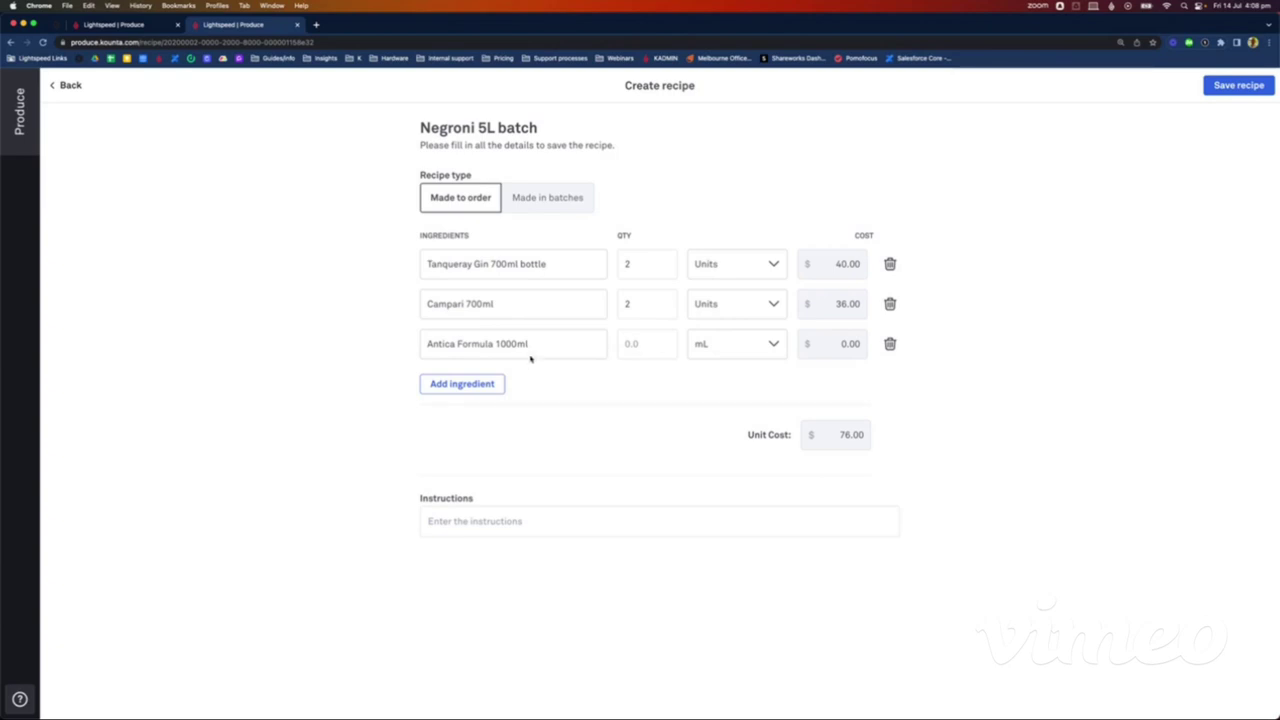
pyautogui.click(652, 347)
pyautogui.write('1500')
pyautogui.click(1140, 354)
# Step: Mark the Negroni 5L batch recipe as made in batches with a 5 L expected yield and save
pyautogui.click(556, 199)
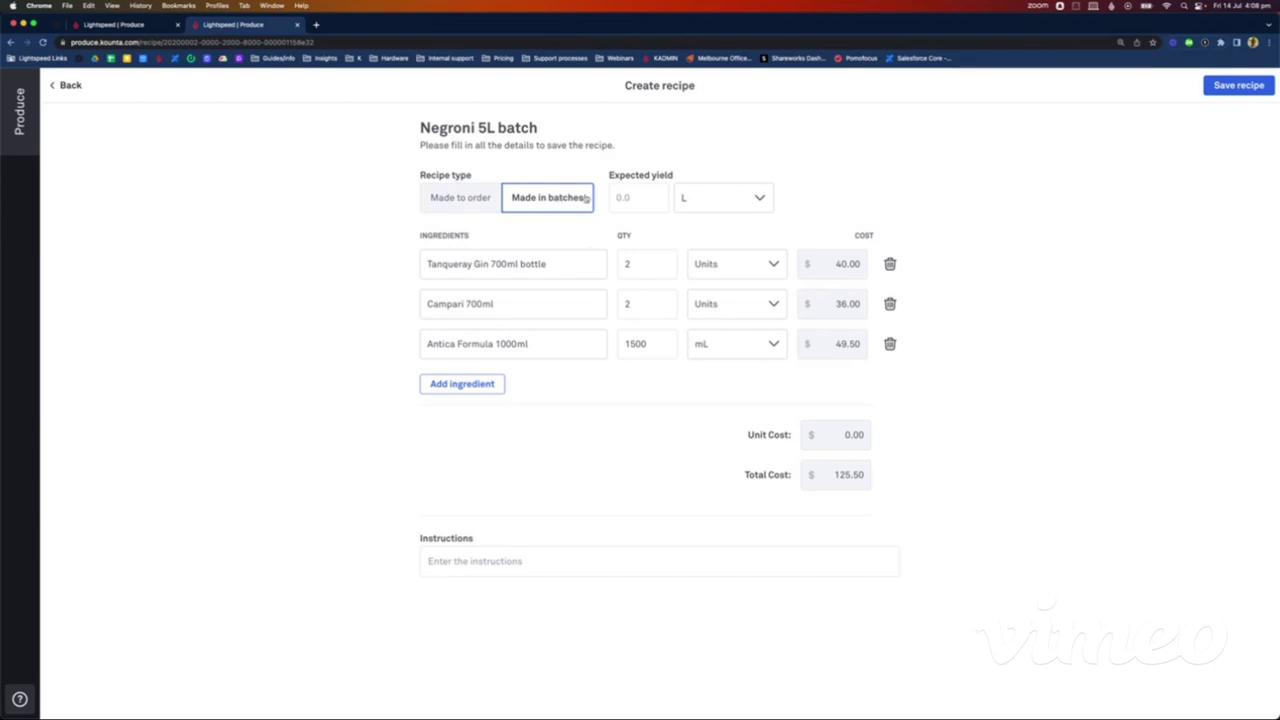
pyautogui.click(447, 208)
pyautogui.click(546, 199)
pyautogui.click(653, 200)
pyautogui.write('5')
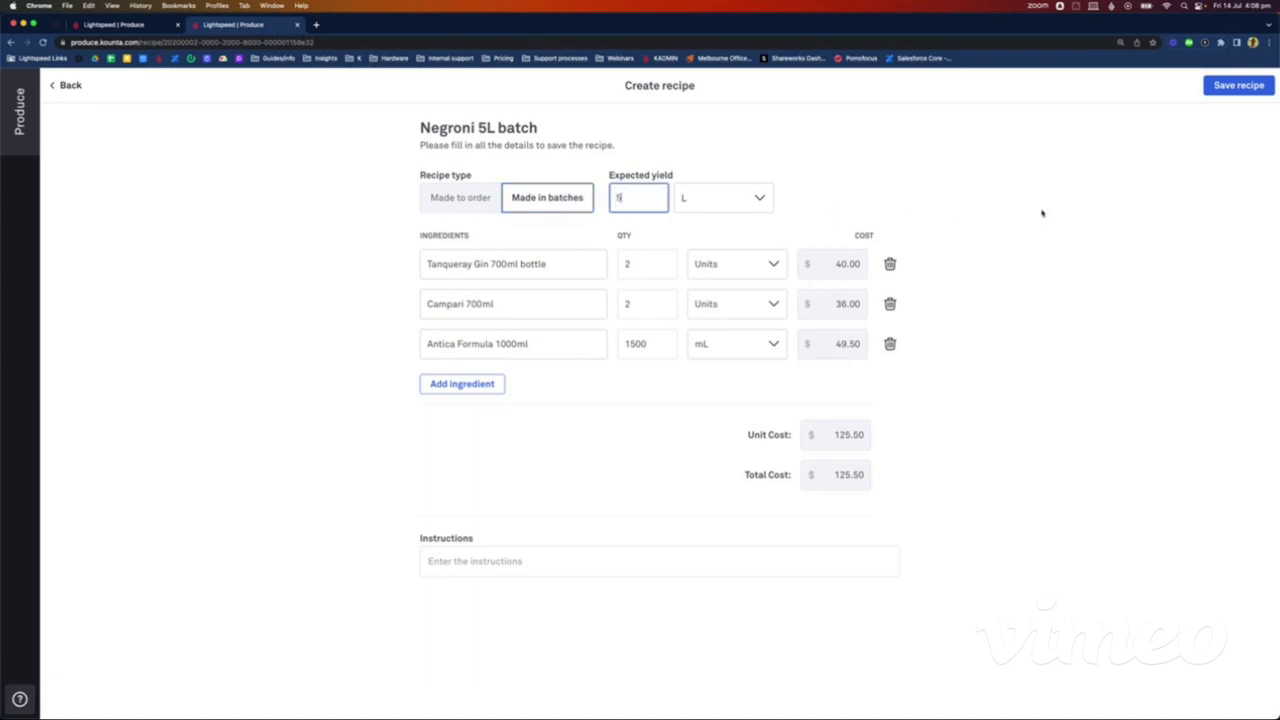
pyautogui.click(1042, 213)
pyautogui.click(1219, 89)
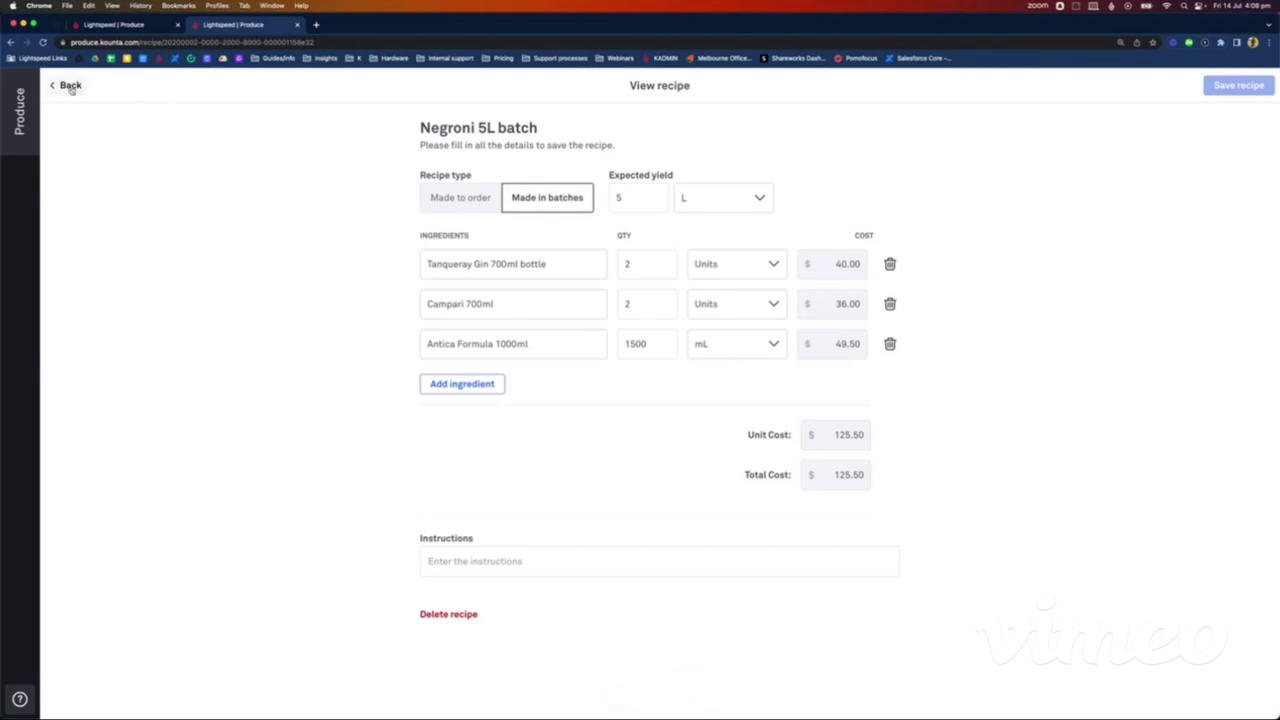
# Step: Find the 'negroni' product in Back Office products and open its recipe from the Inventory settings
pyautogui.click(70, 86)
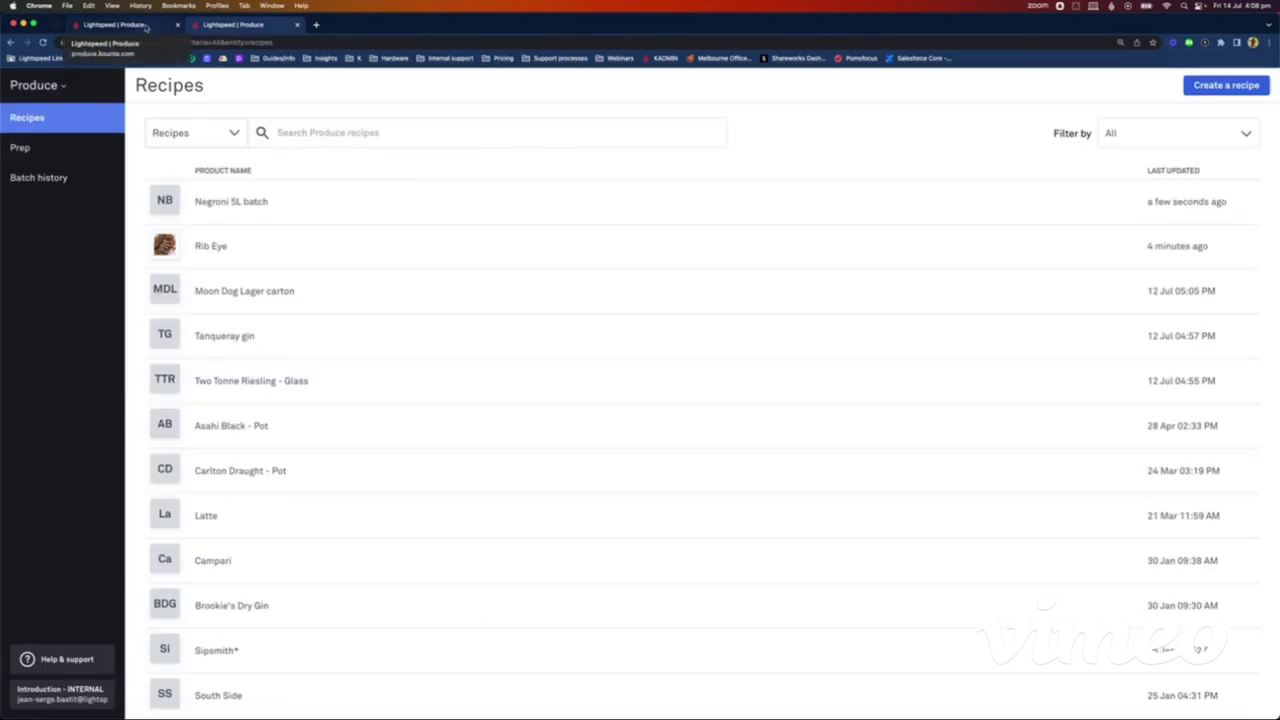
pyautogui.click(146, 27)
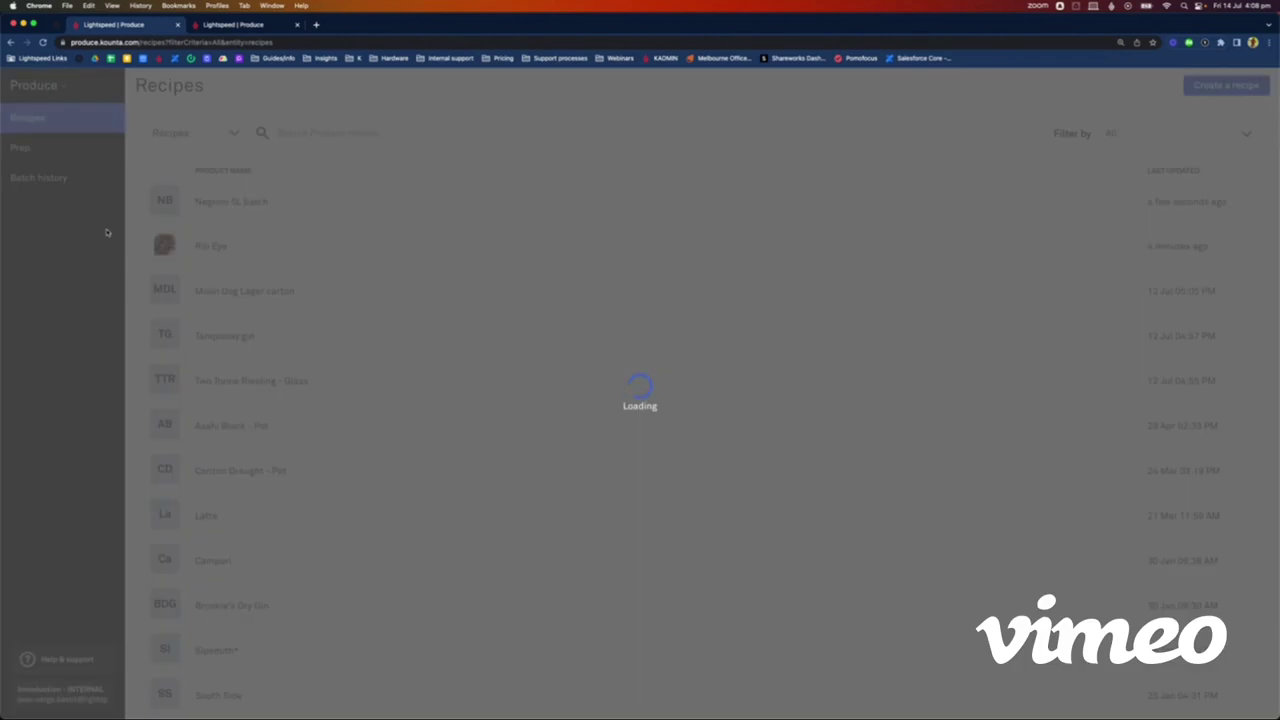
pyautogui.click(448, 488)
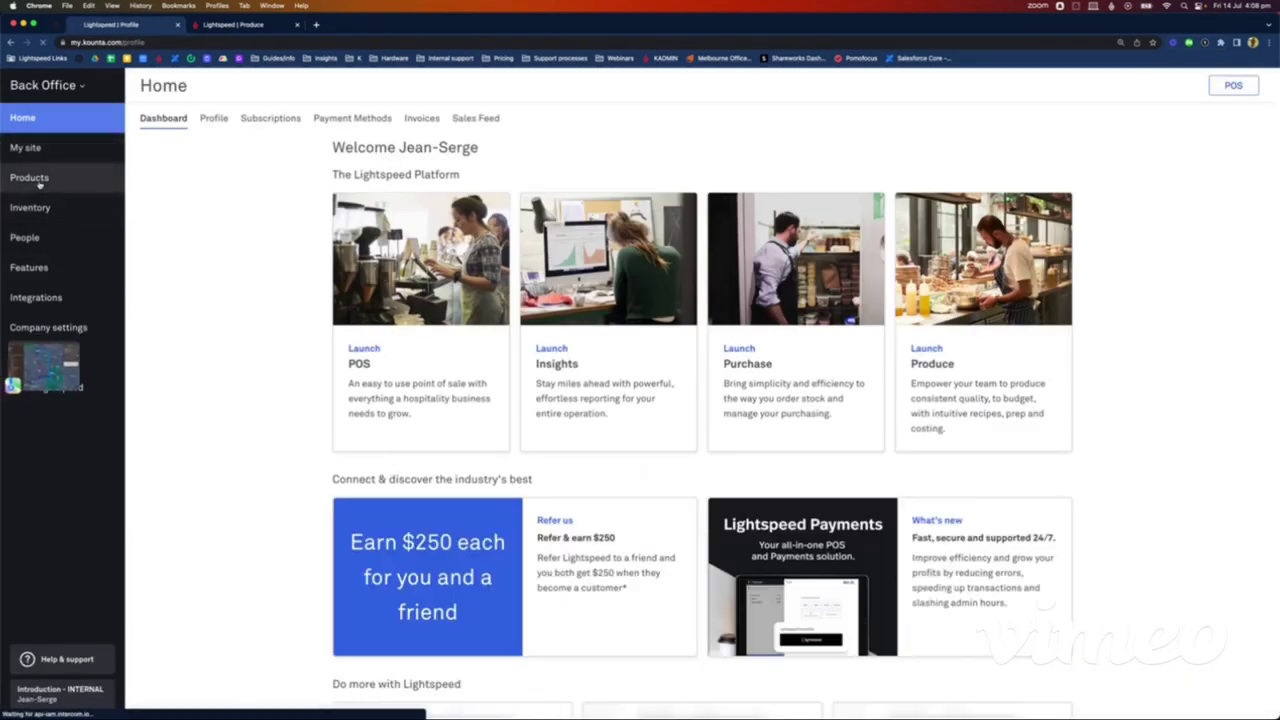
pyautogui.click(38, 180)
pyautogui.click(1190, 158)
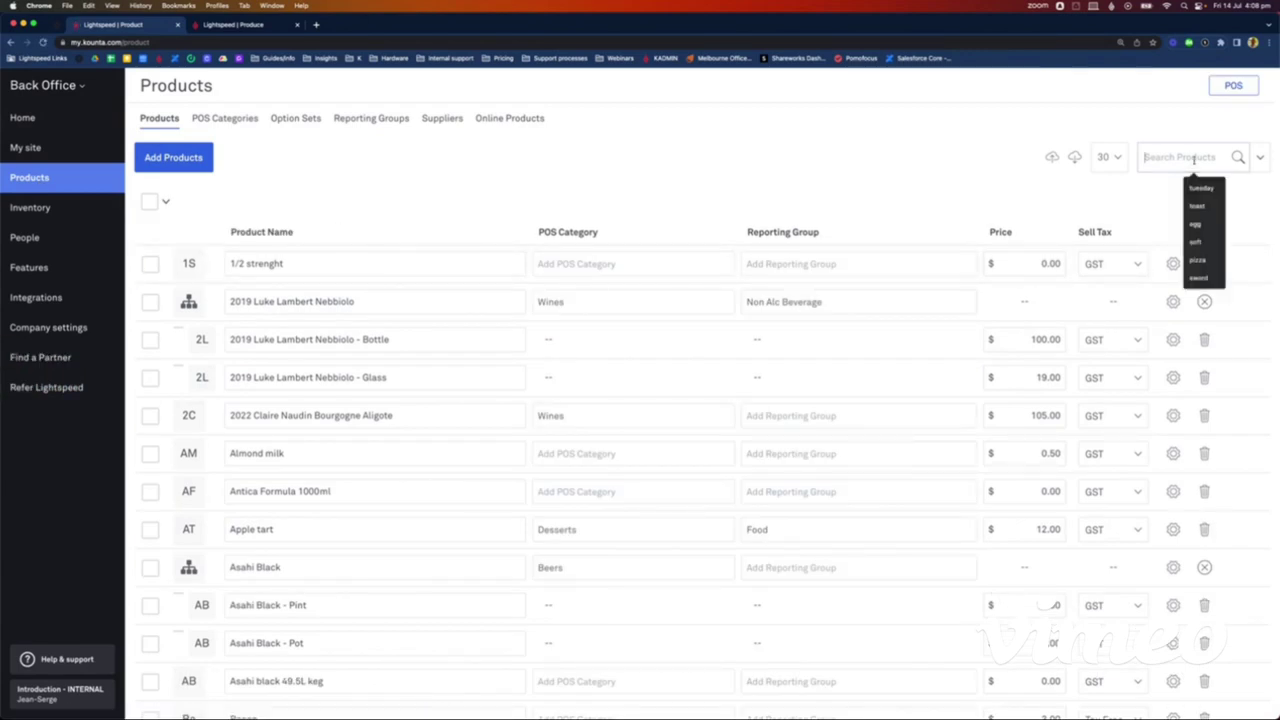
pyautogui.write('negroni')
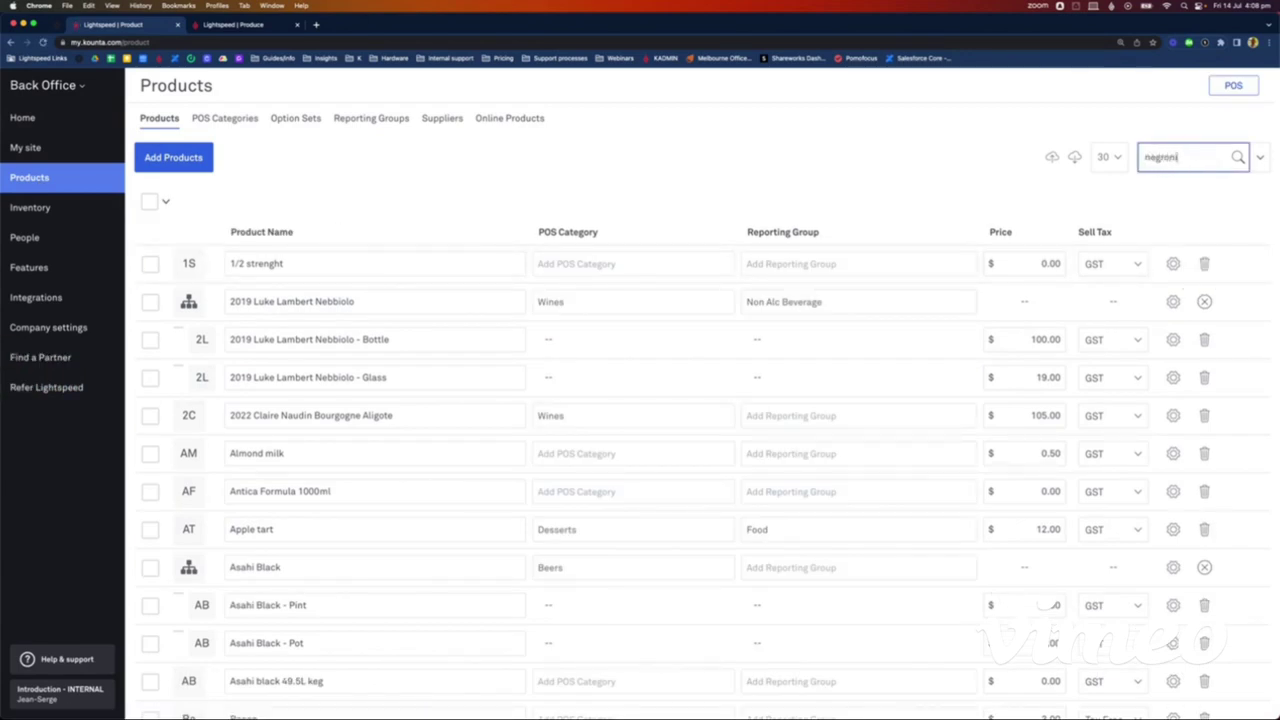
pyautogui.press('Return')
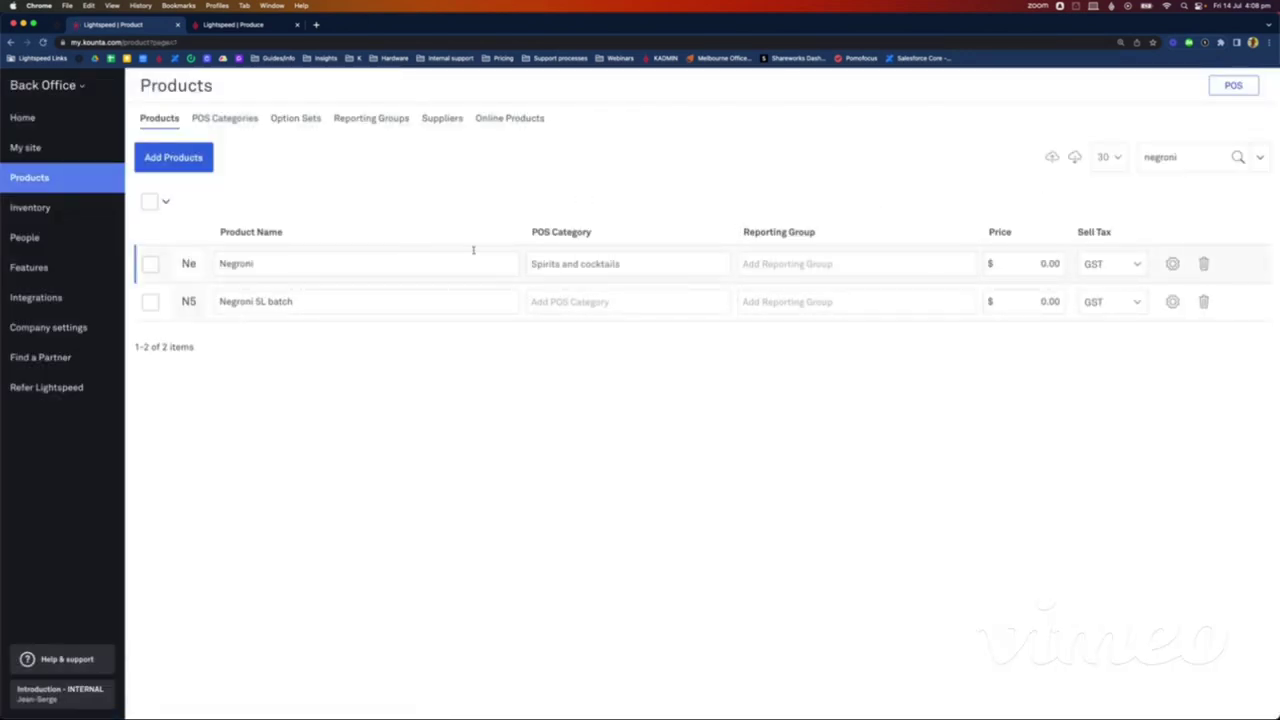
pyautogui.click(1172, 263)
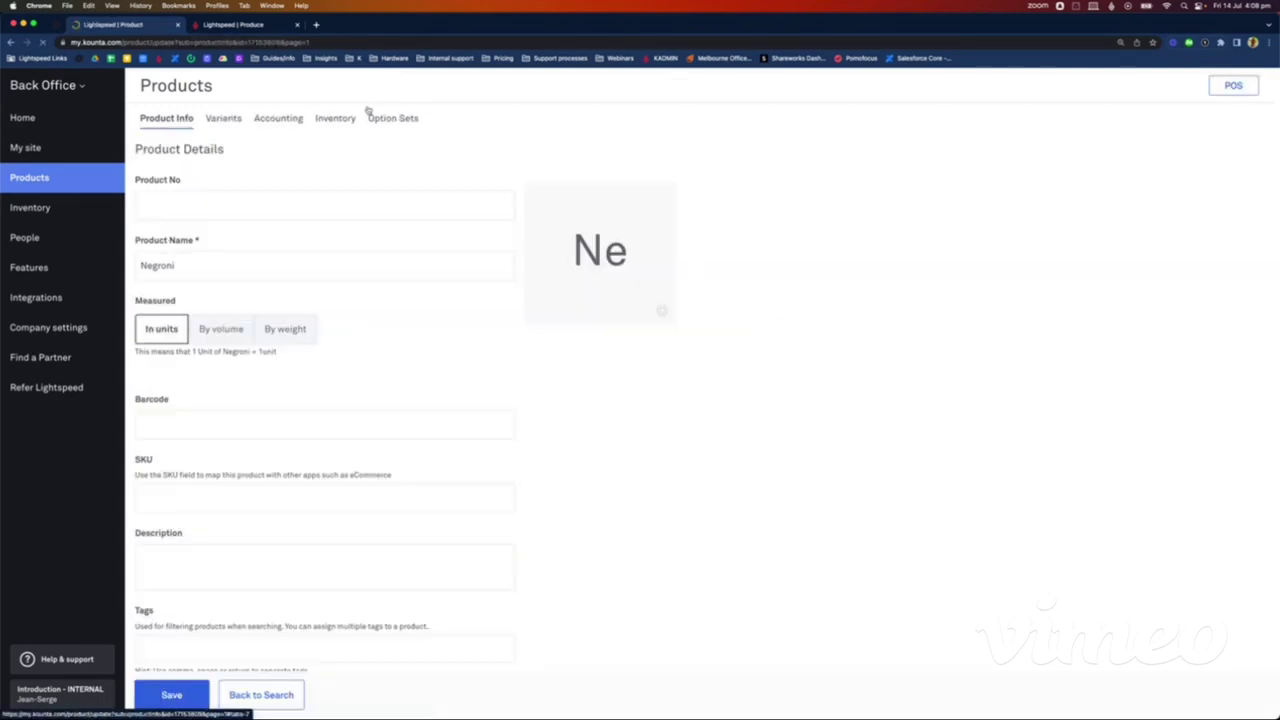
pyautogui.click(335, 118)
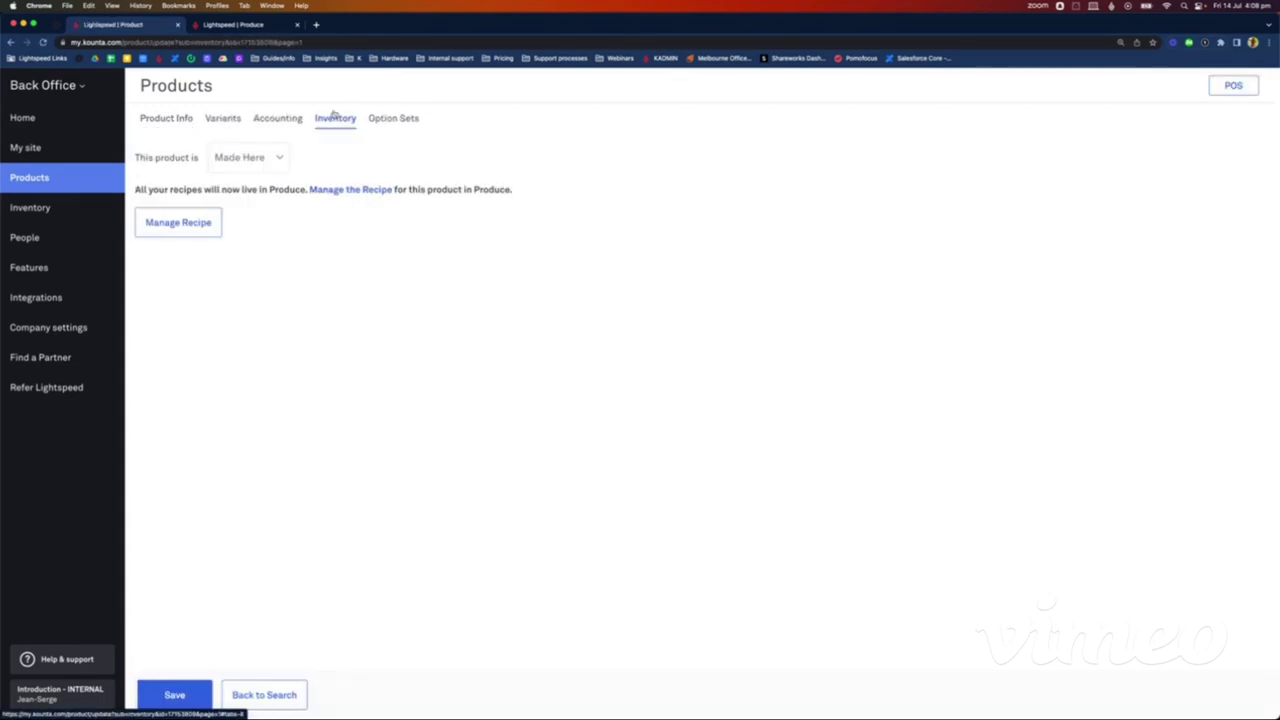
pyautogui.click(180, 223)
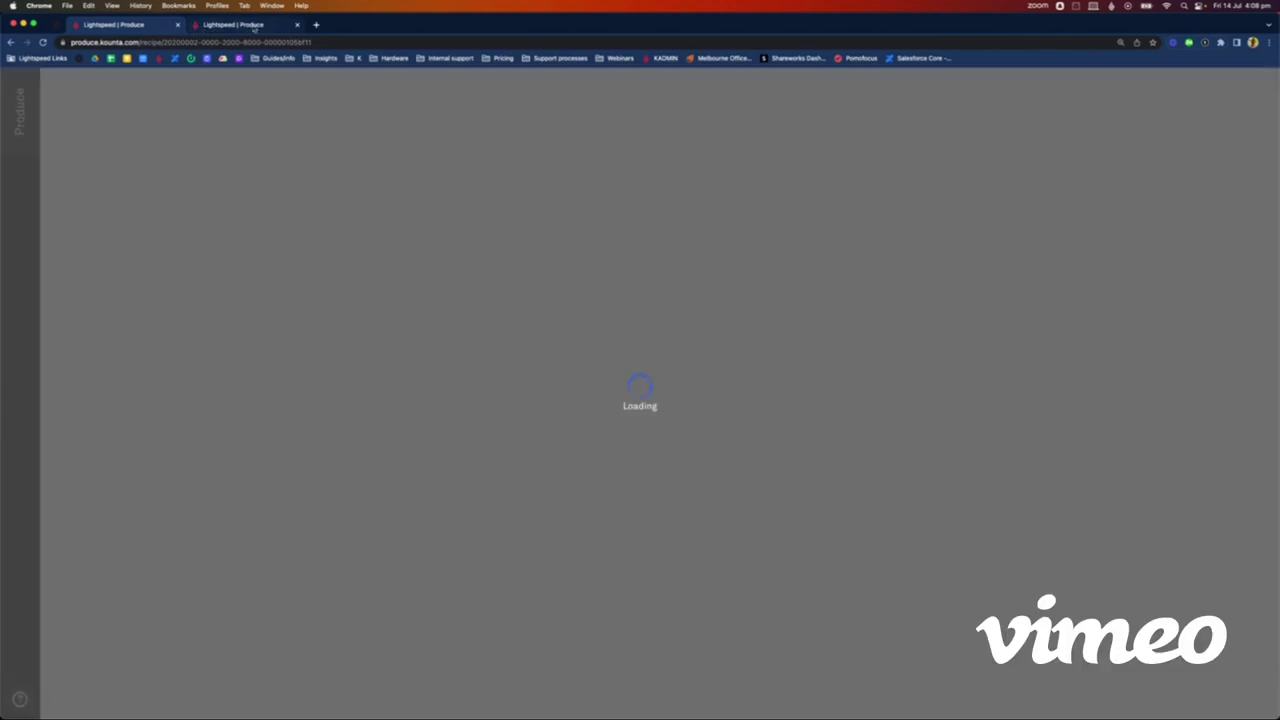
# Step: Add 90 mL of Negroni 5L batch as the Negroni recipe's ingredient and save the recipe
pyautogui.click(254, 28)
pyautogui.click(297, 24)
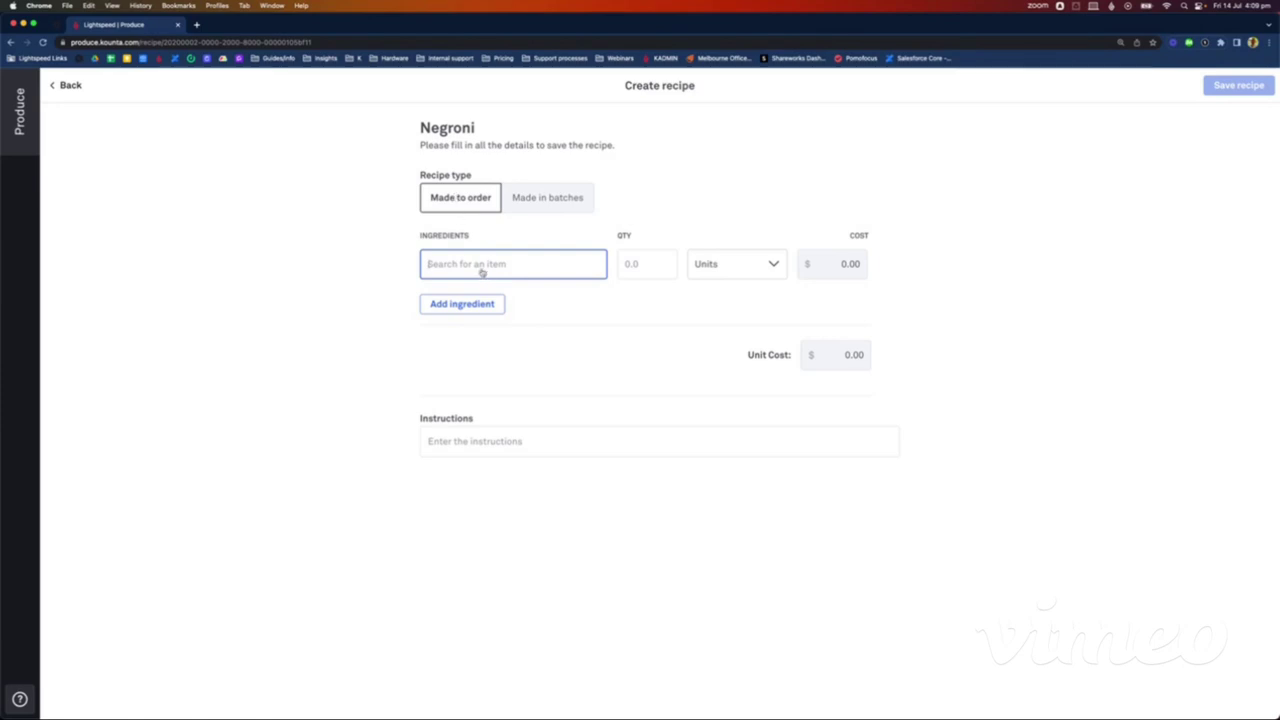
pyautogui.write('Nerg')
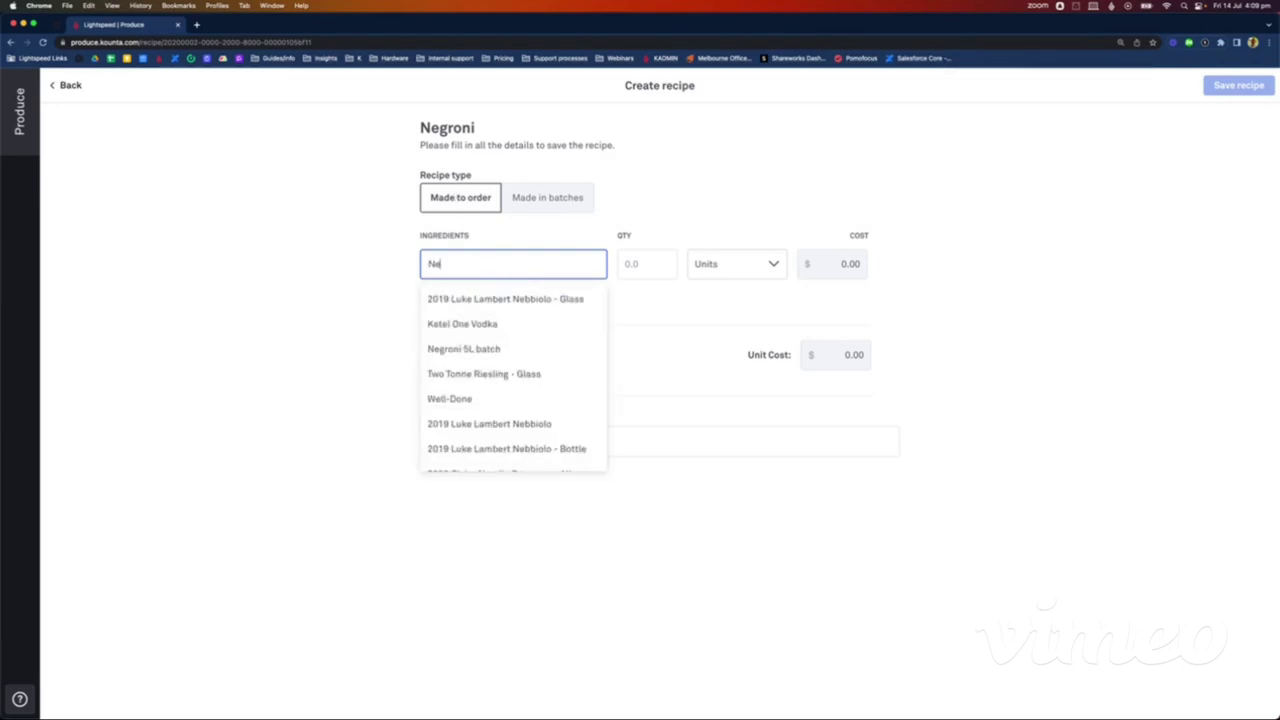
pyautogui.press('BackSpace')
pyautogui.press('BackSpace')
pyautogui.write('gro')
pyautogui.press('BackSpace')
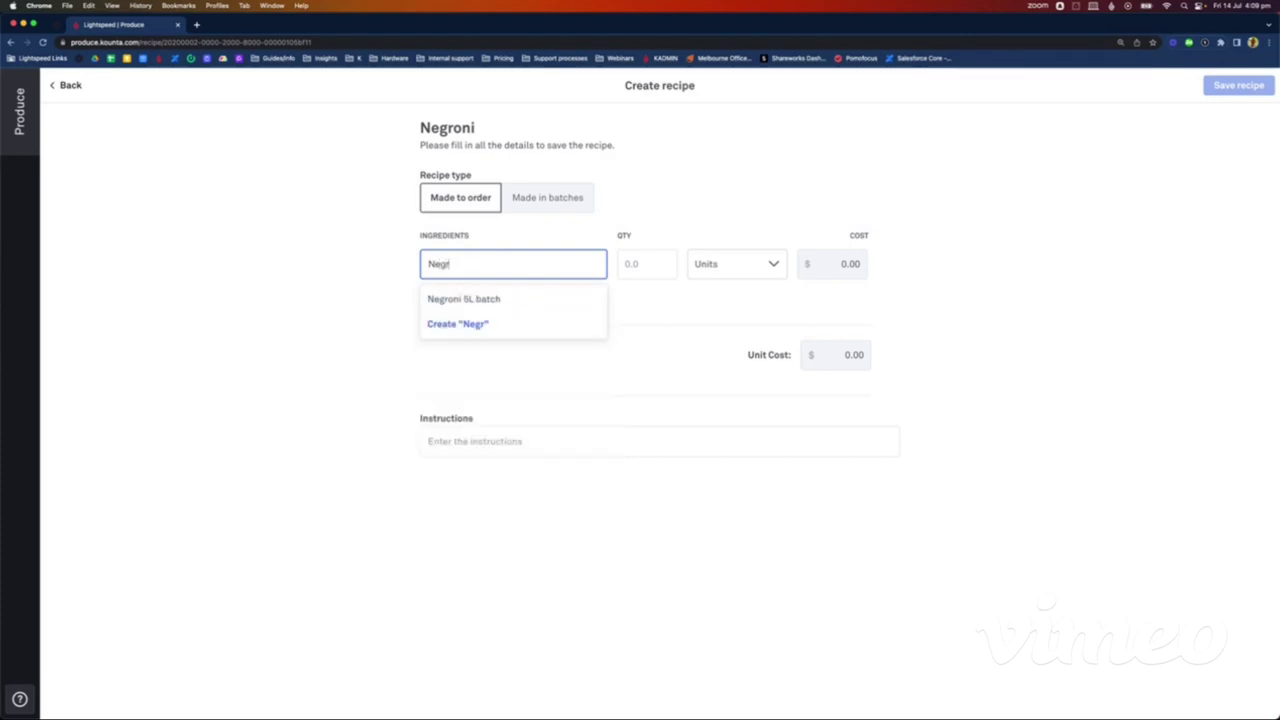
pyautogui.click(485, 300)
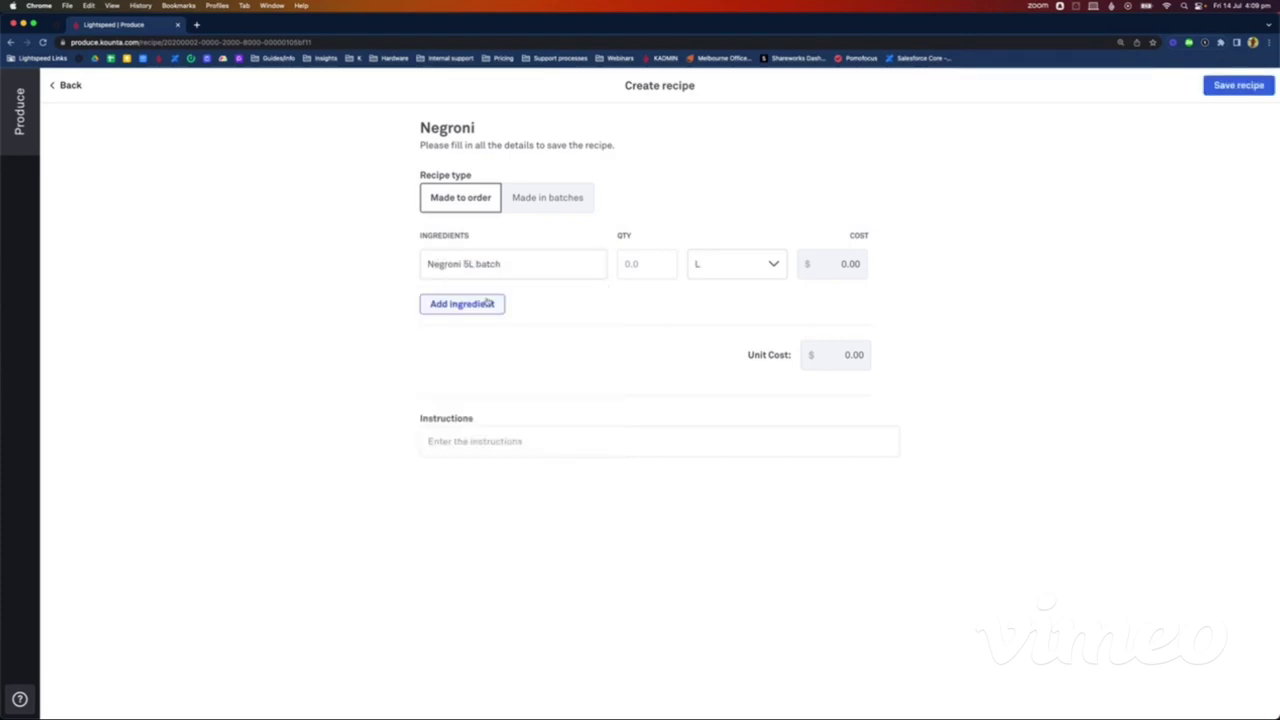
pyautogui.click(641, 263)
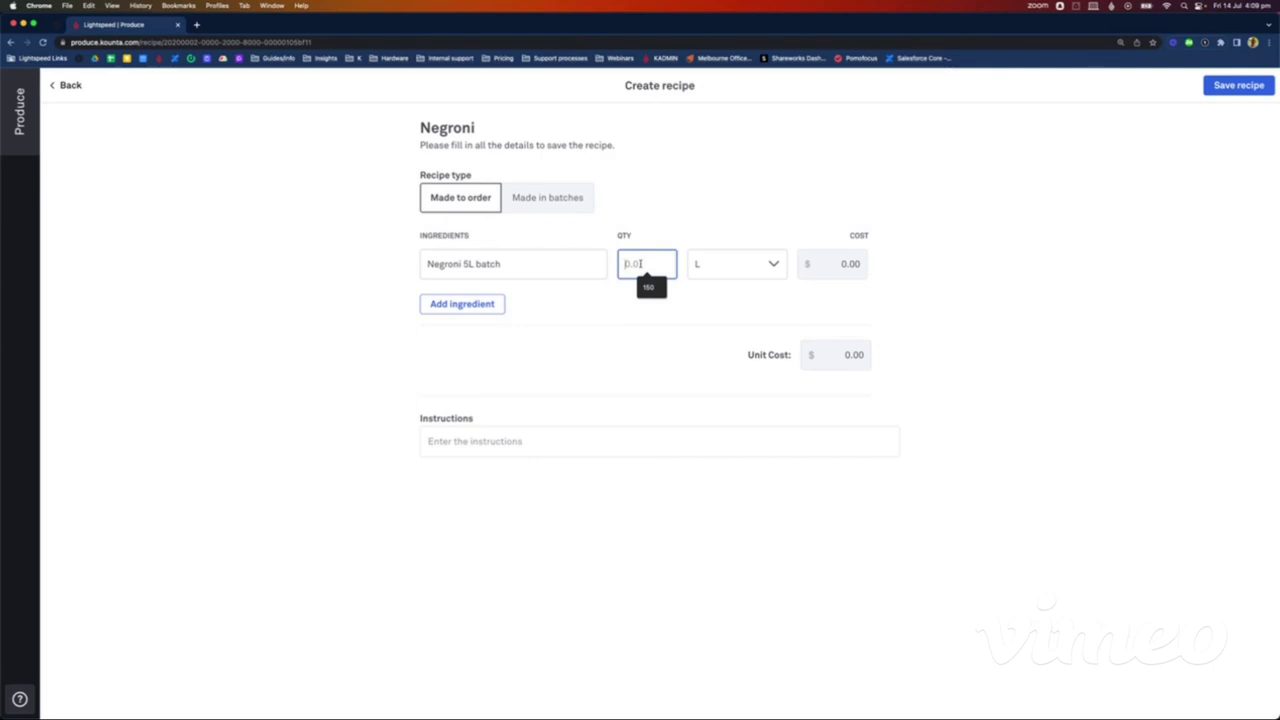
pyautogui.write('90')
pyautogui.click(746, 265)
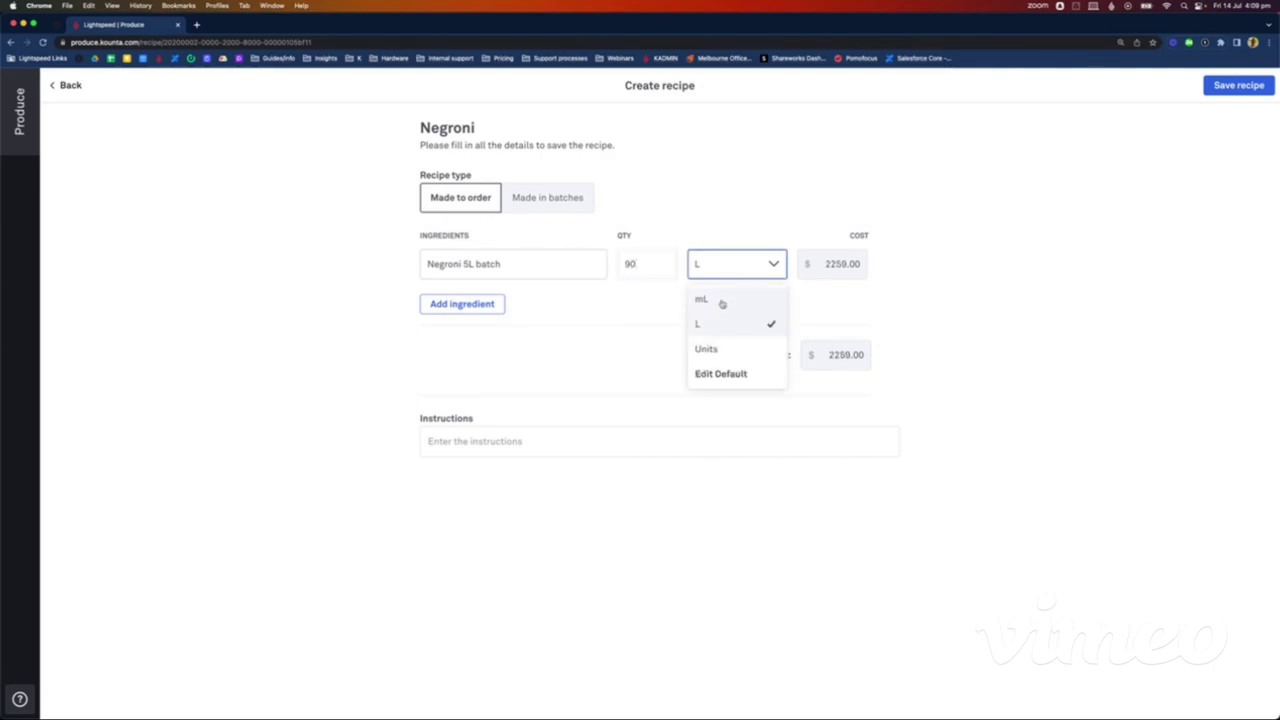
pyautogui.click(722, 301)
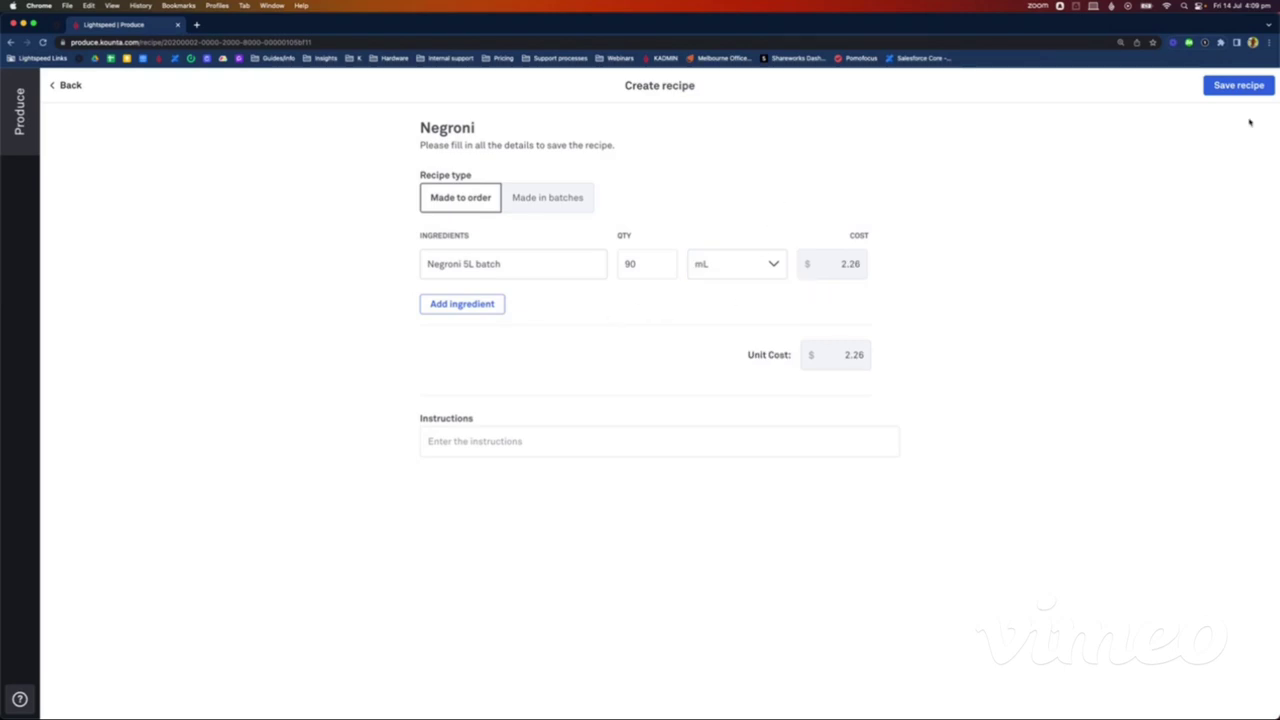
pyautogui.click(1240, 86)
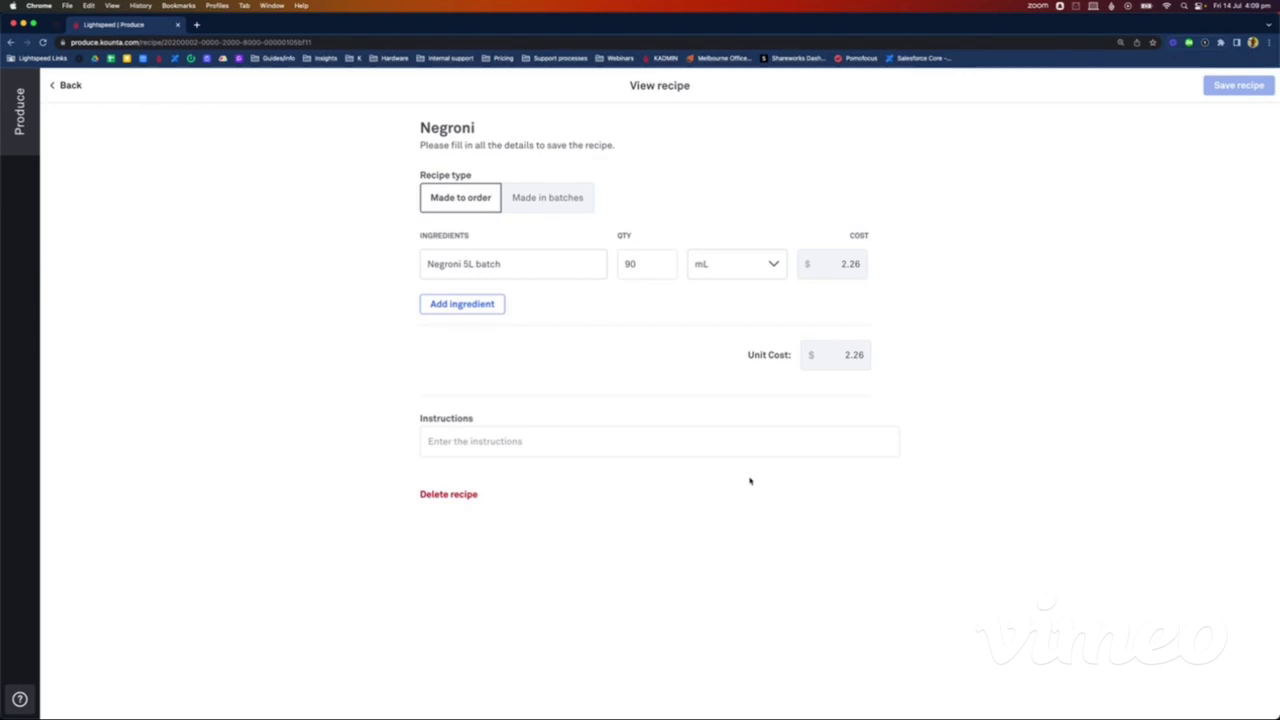
# Step: Return to the Recipes list and go to the Prep page
pyautogui.click(62, 85)
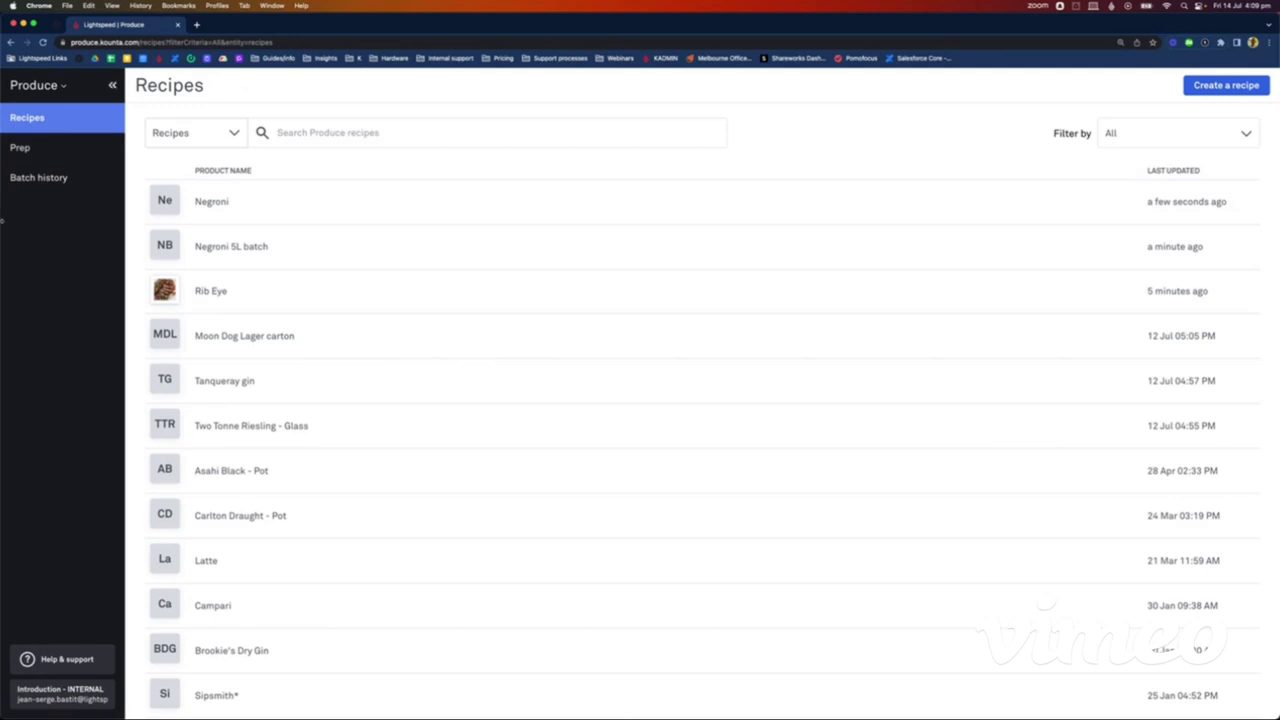
pyautogui.click(56, 151)
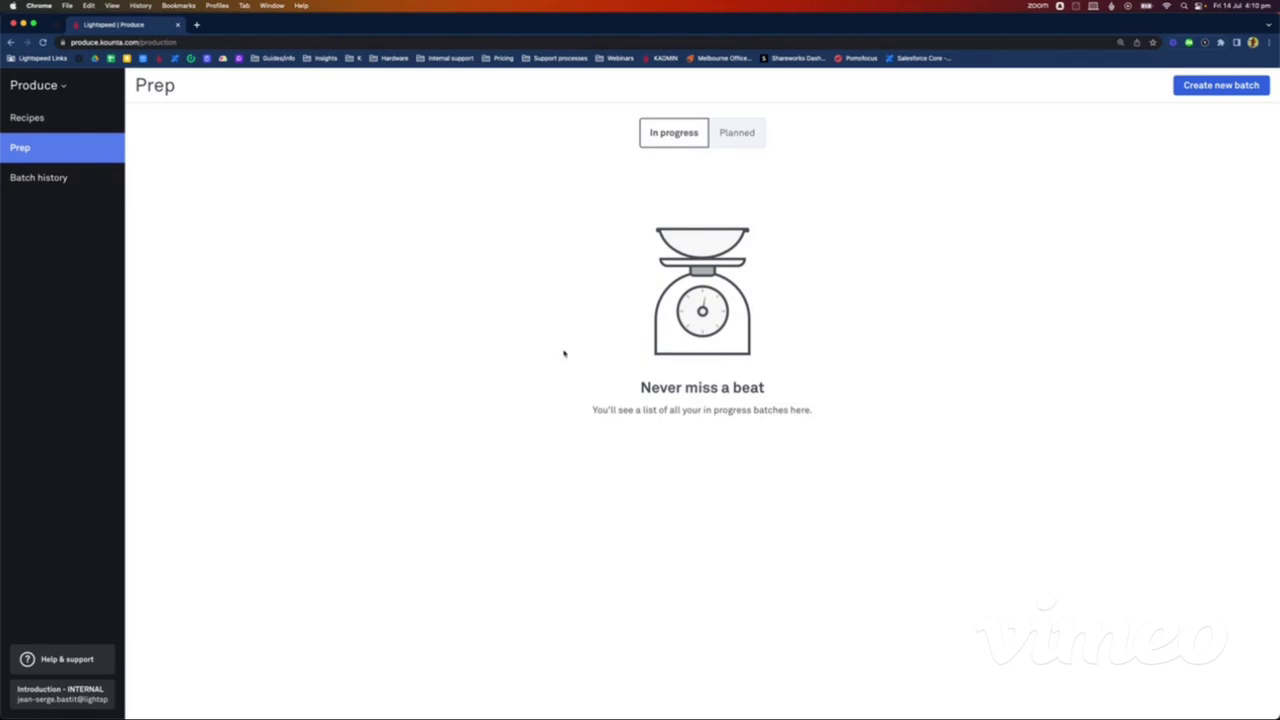
# Step: Create and start a new batch of Negroni 5L batch, reviewing its recipe instructions
pyautogui.click(1224, 88)
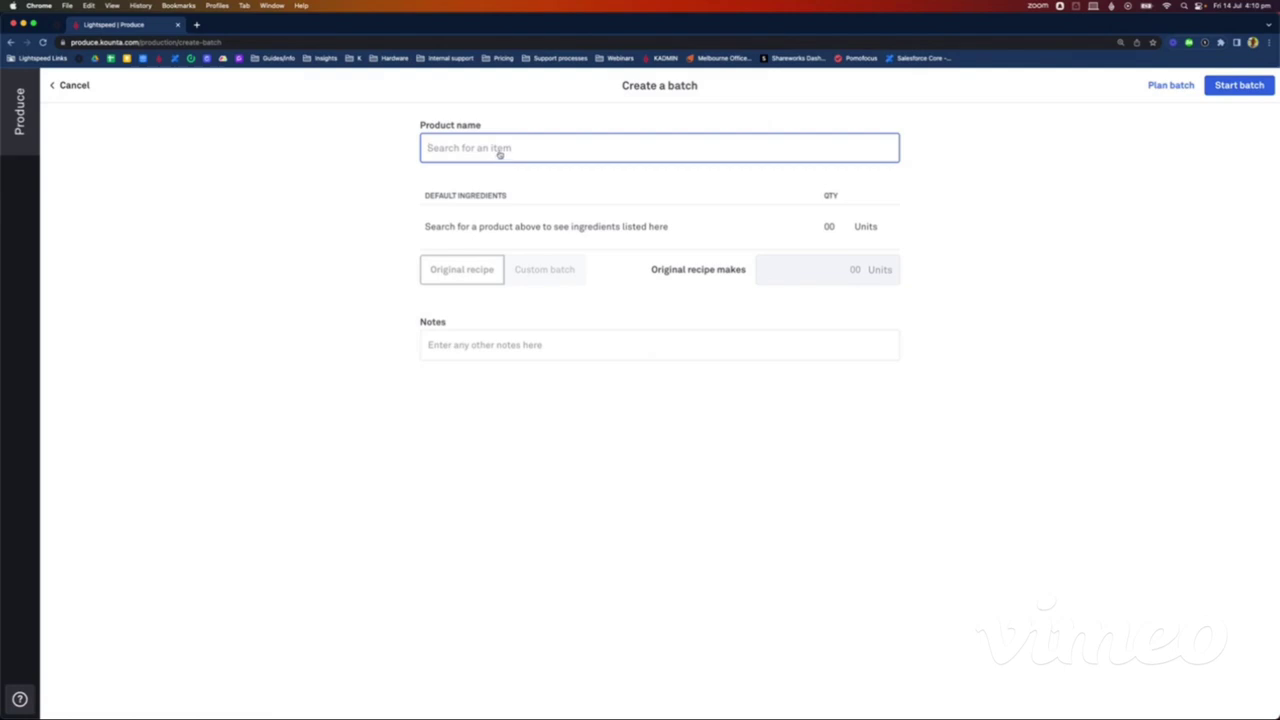
pyautogui.write('negr')
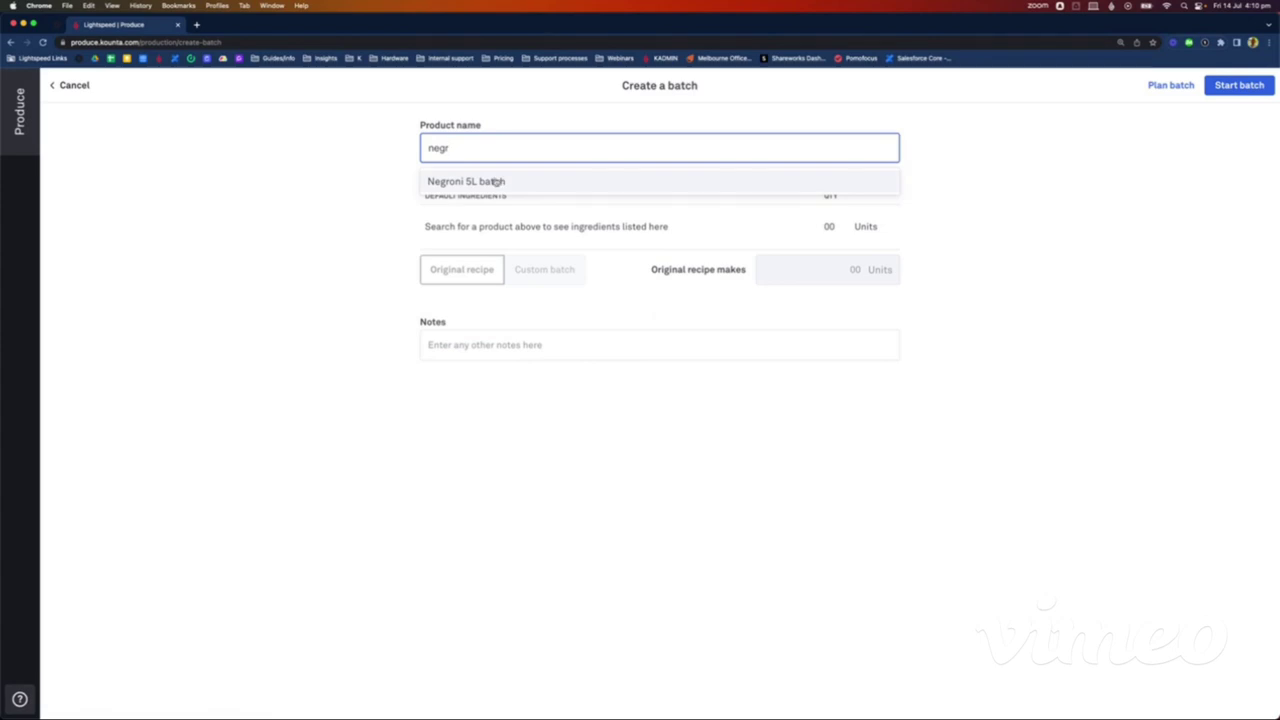
pyautogui.click(494, 181)
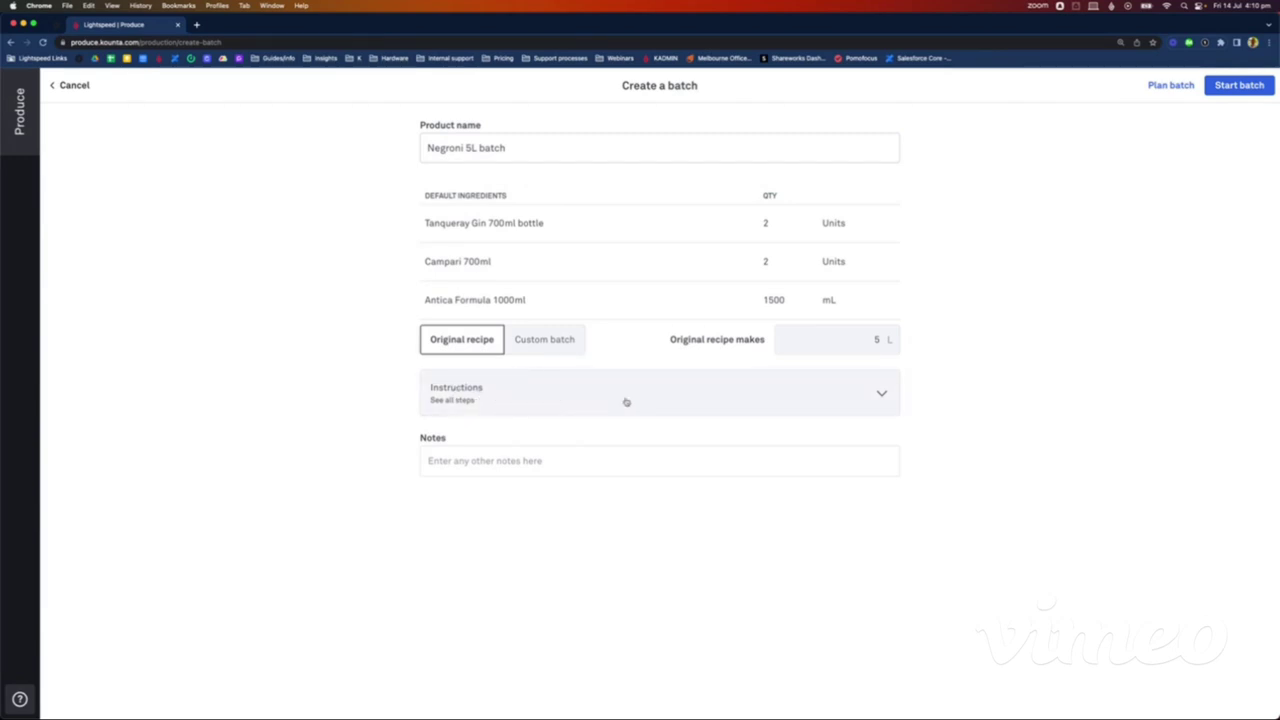
pyautogui.click(671, 403)
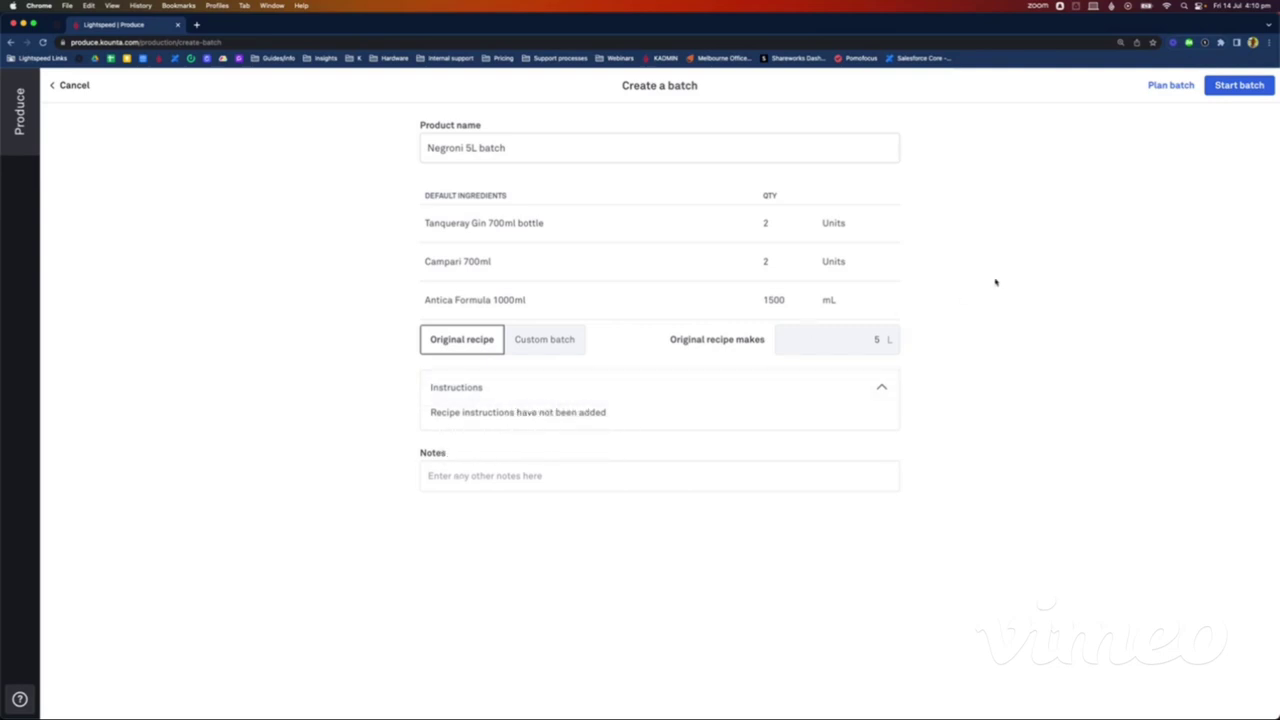
pyautogui.click(1238, 86)
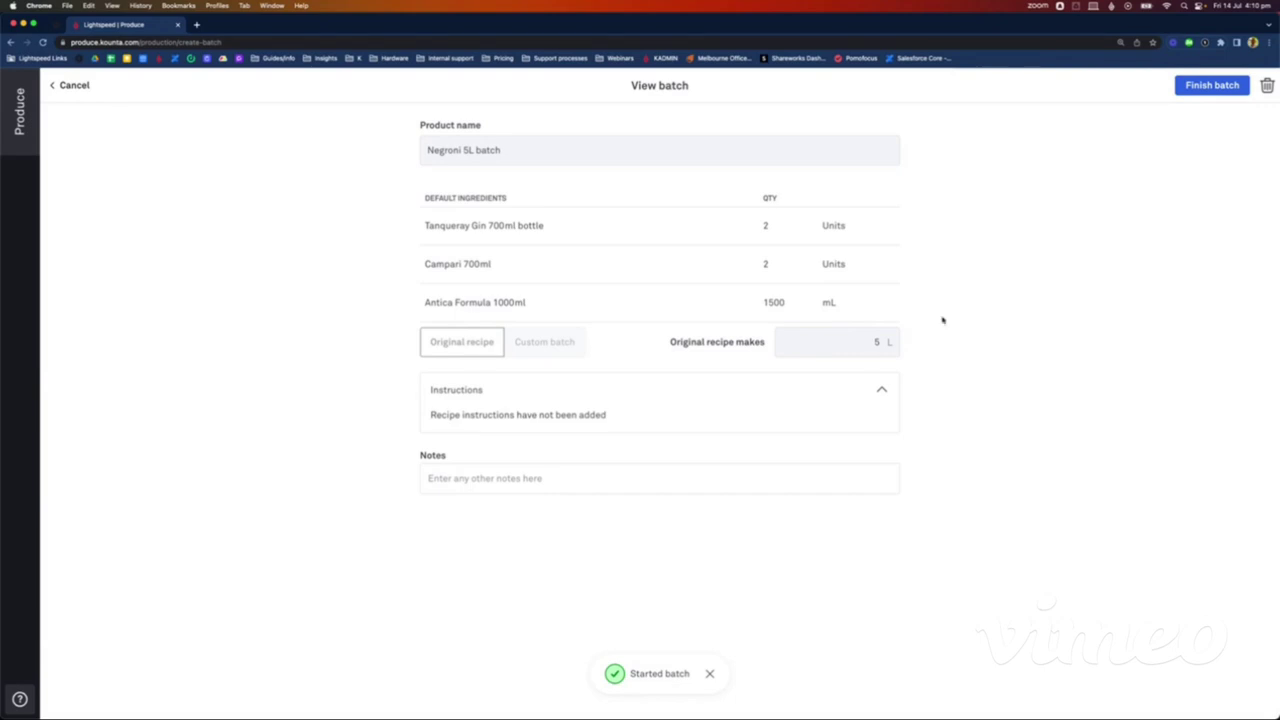
# Step: Finish the Negroni 5L batch, recording an actual yield of 5.1 L
pyautogui.click(1200, 88)
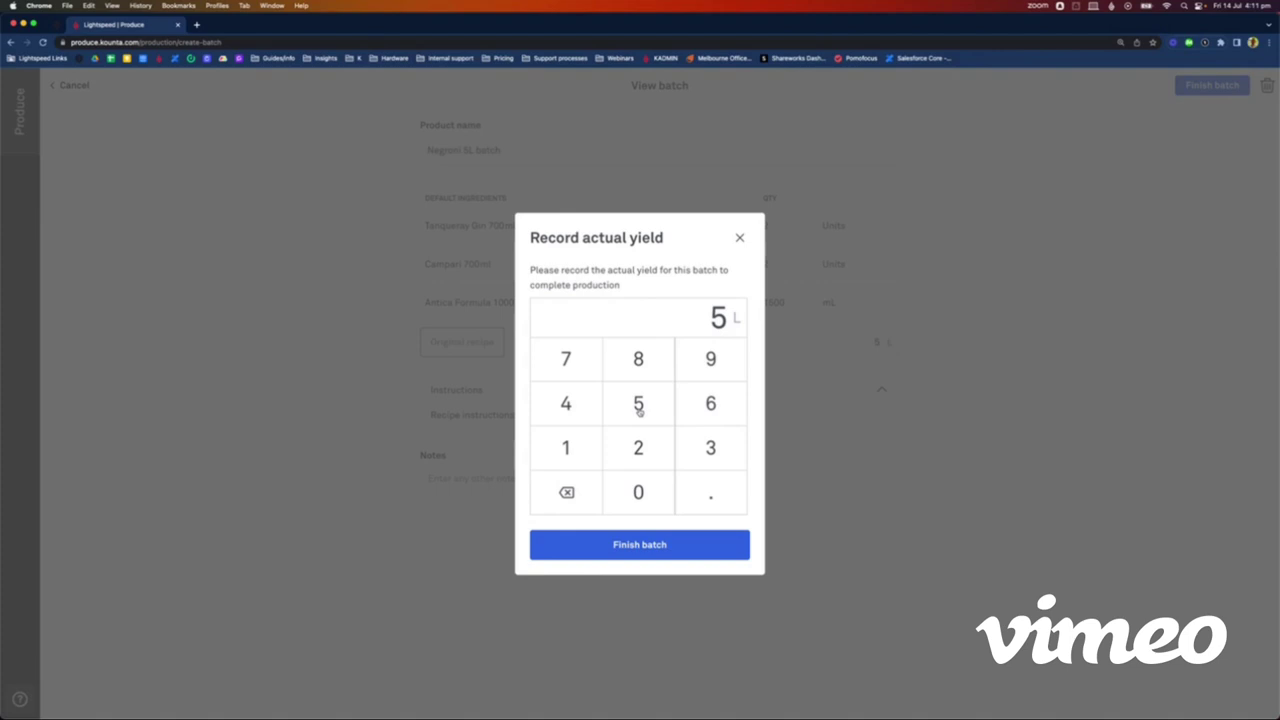
pyautogui.click(704, 488)
pyautogui.click(596, 496)
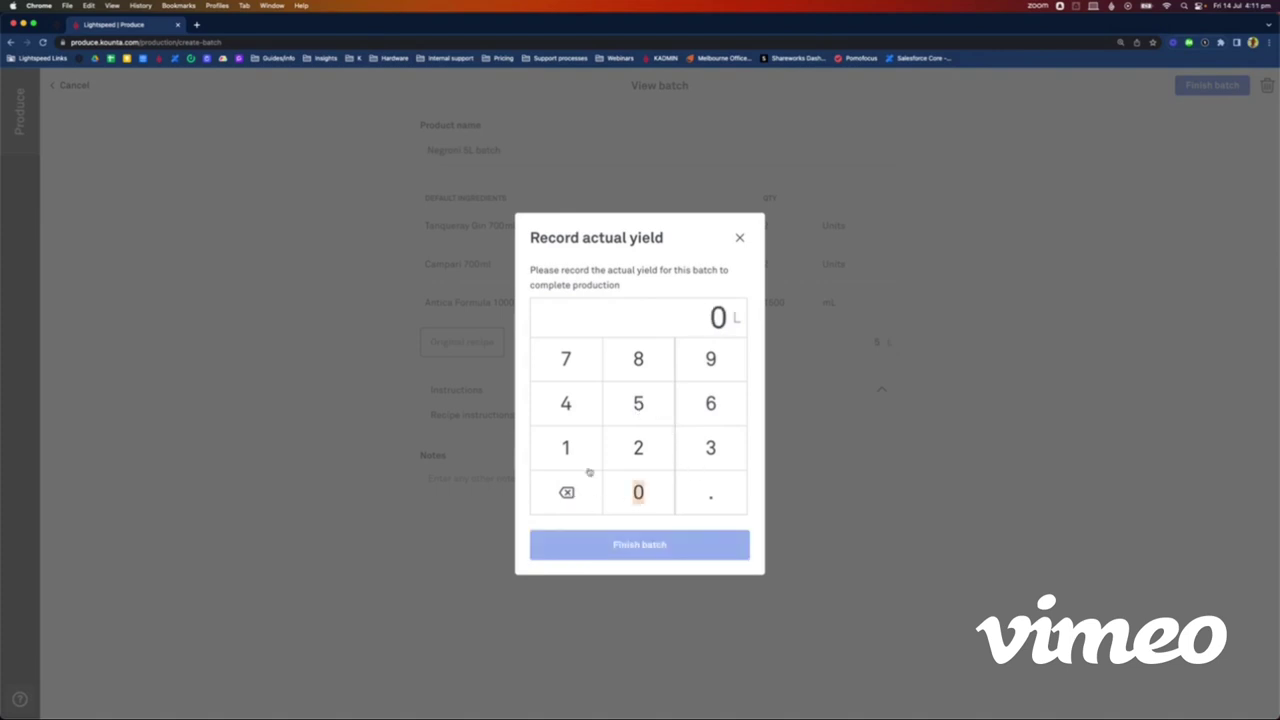
pyautogui.click(632, 418)
pyautogui.click(737, 503)
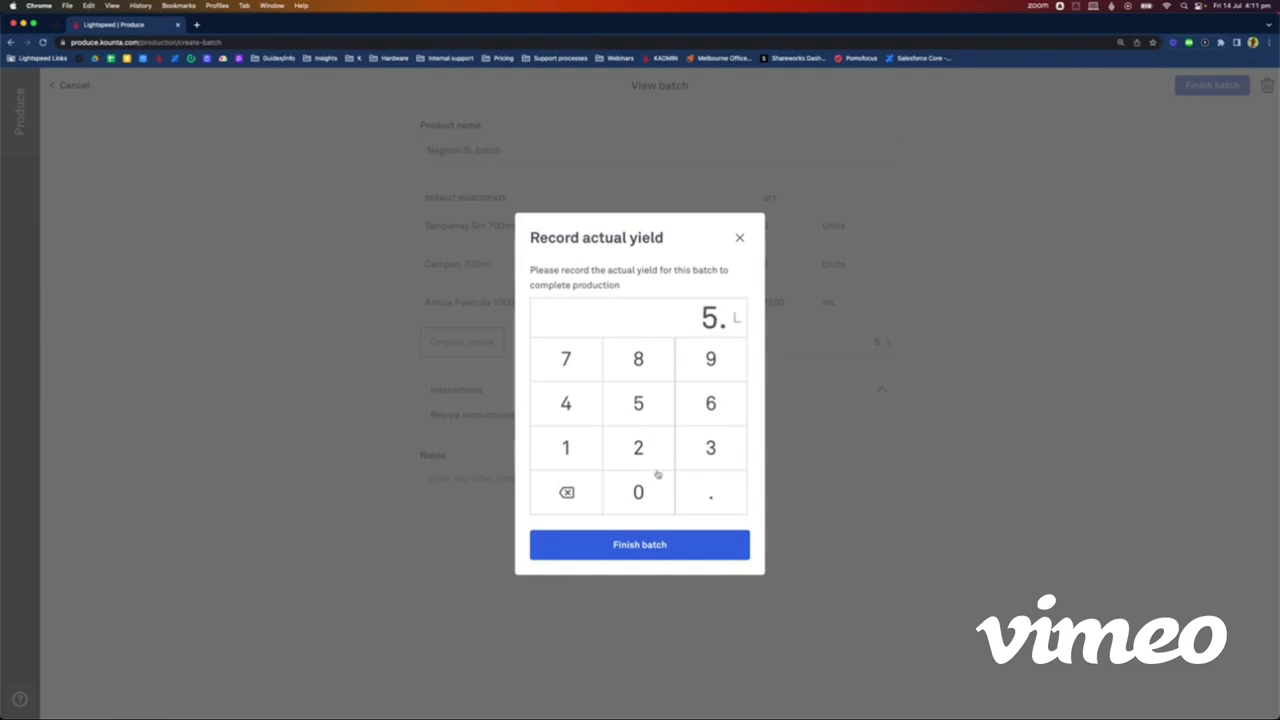
pyautogui.click(566, 449)
pyautogui.click(652, 549)
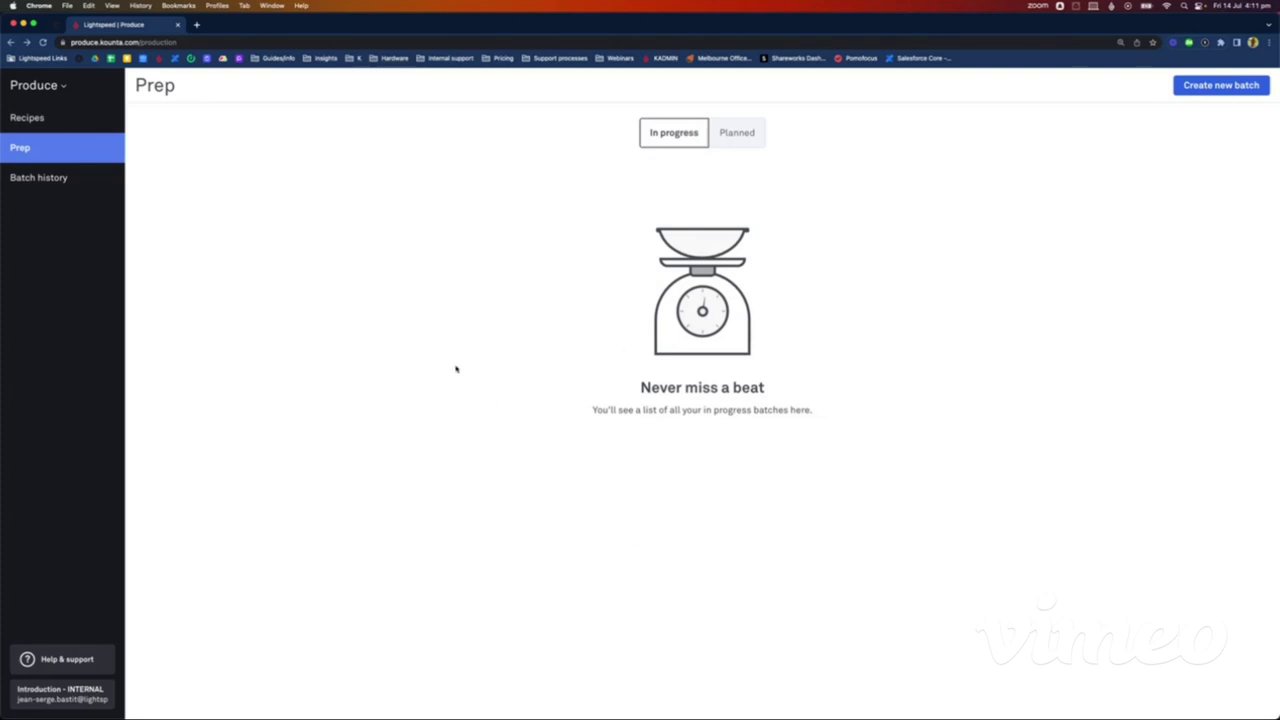
# Step: View Batch history to confirm the Negroni 5L batch entry
pyautogui.click(40, 177)
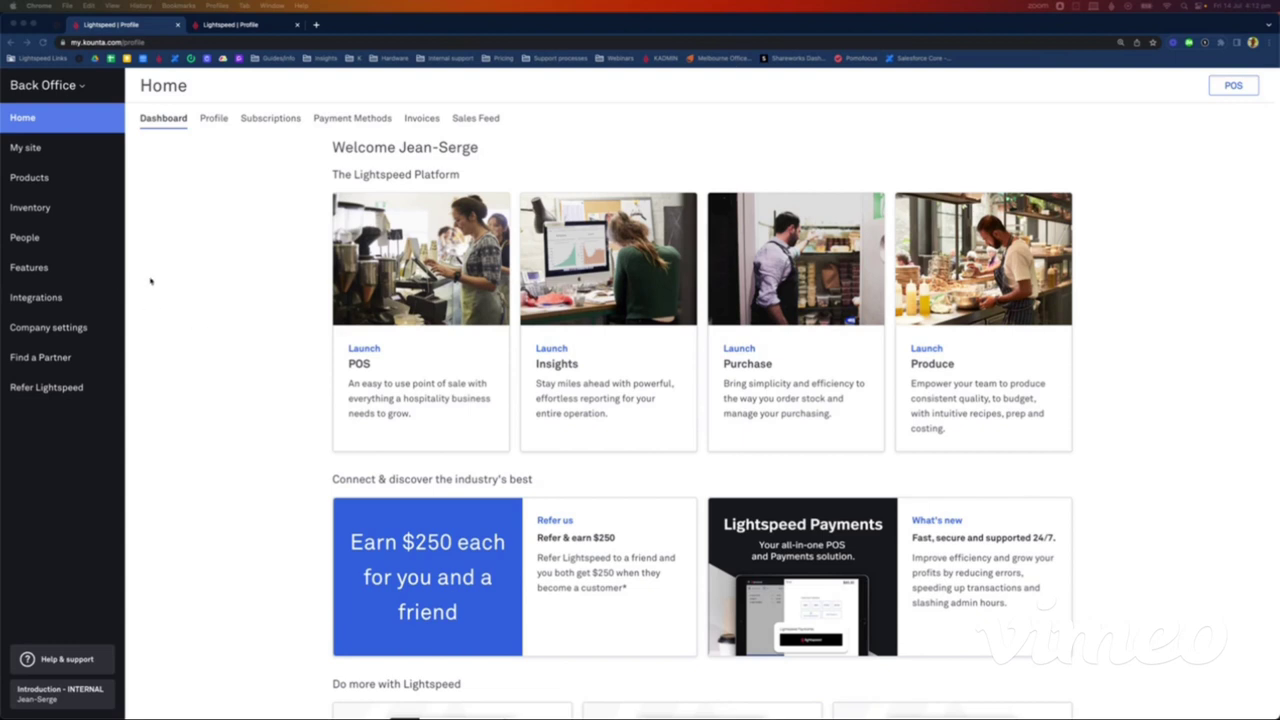
# Step: Open the Suppliers list under People, showing the 8 suppliers such as Bibendum and CUB
pyautogui.click(36, 239)
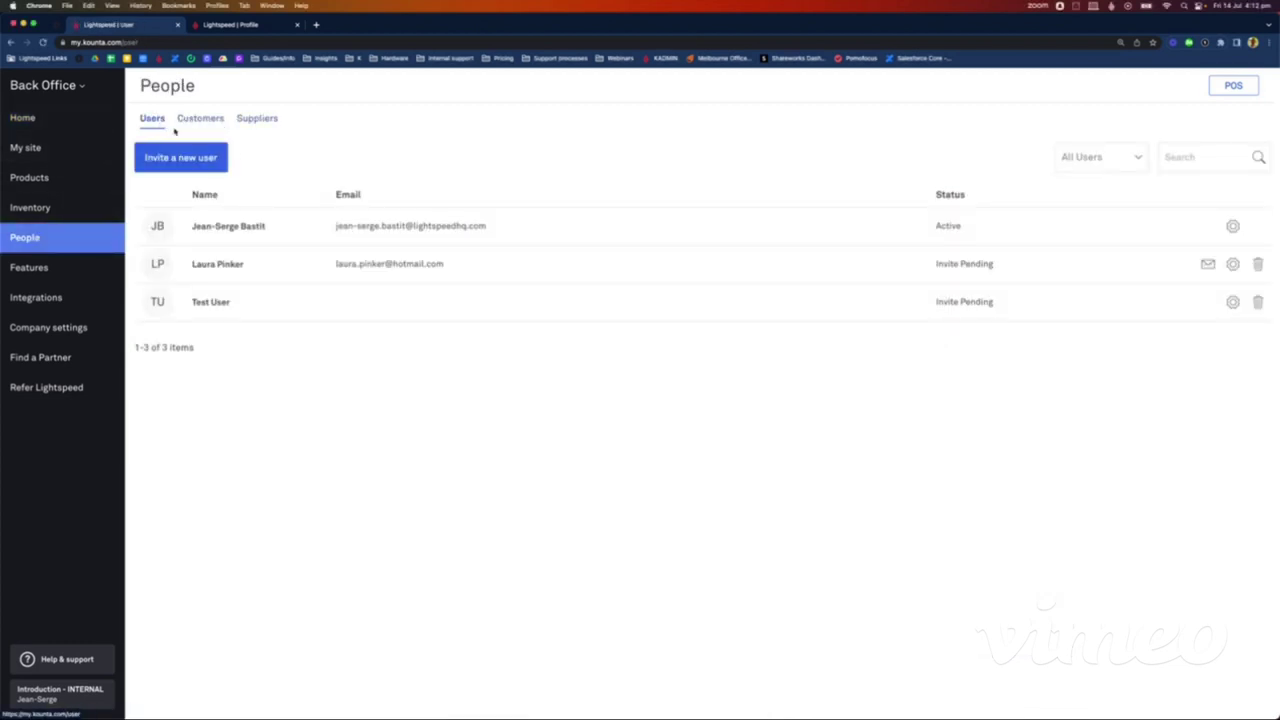
pyautogui.click(267, 121)
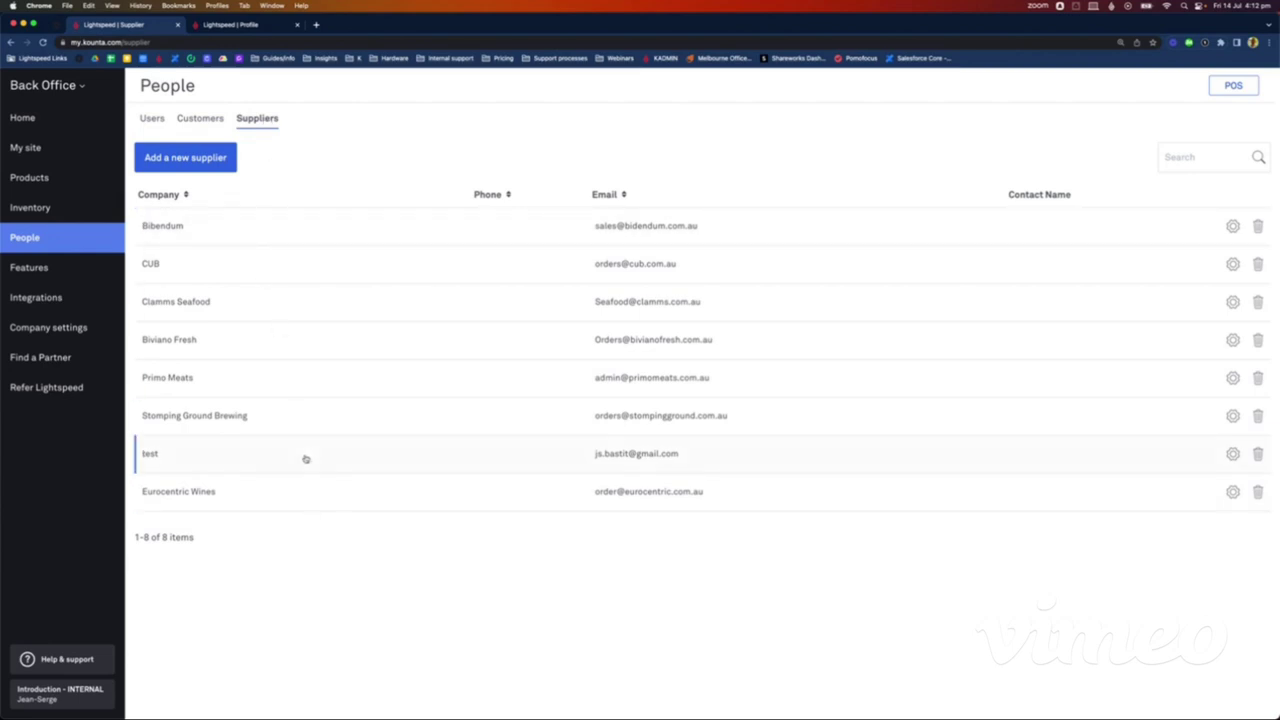
# Step: Create supplier 'Imbibo' with its orders e-mail address filled in
pyautogui.click(187, 158)
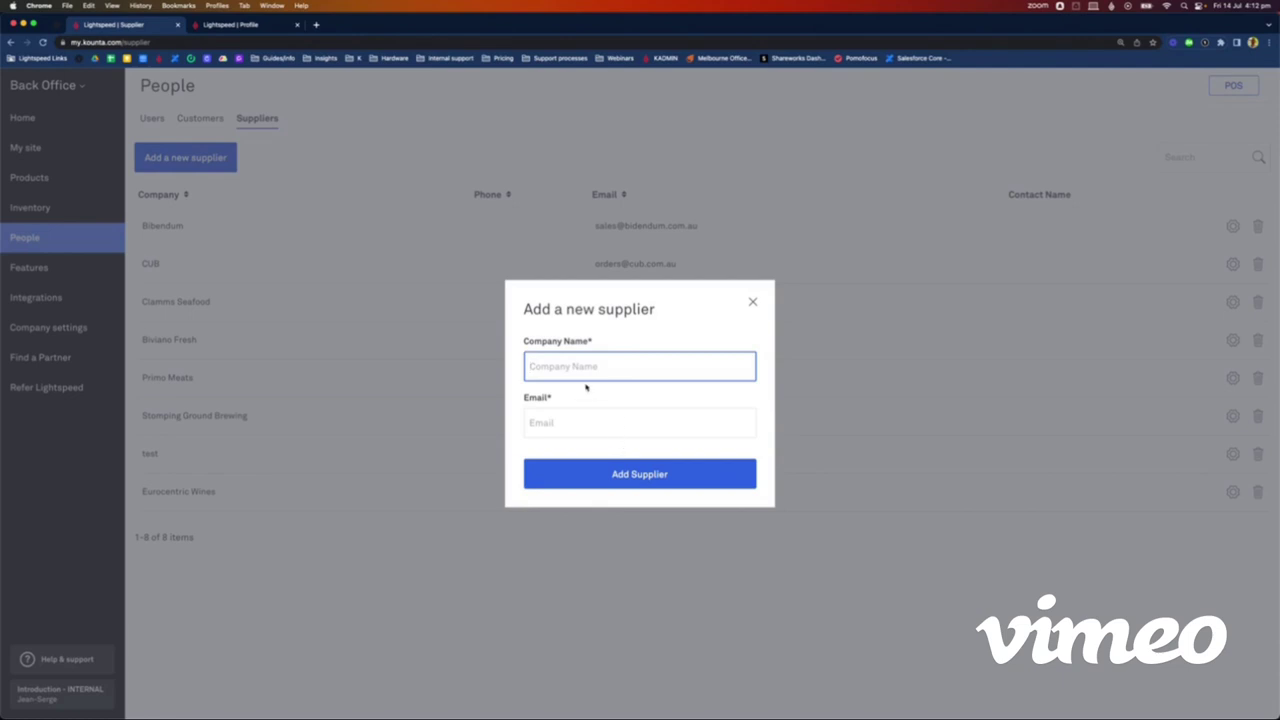
pyautogui.write('Imbibo')
pyautogui.click(583, 426)
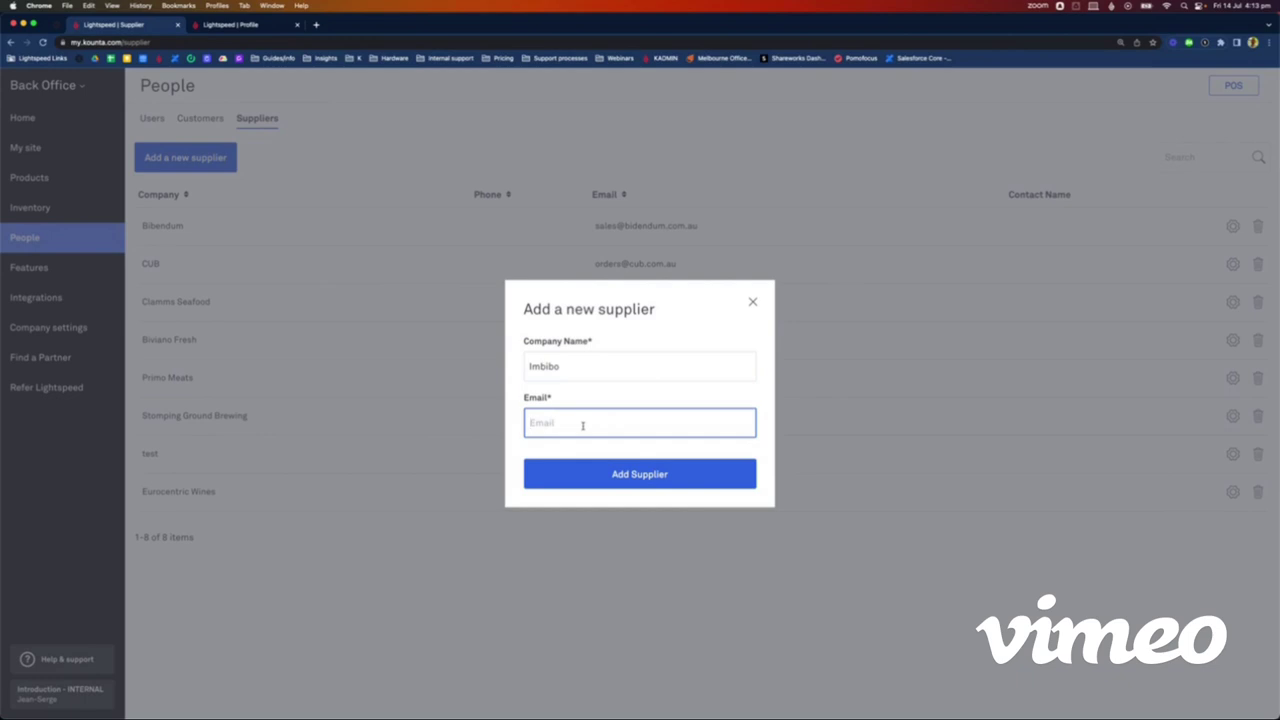
pyautogui.click(654, 473)
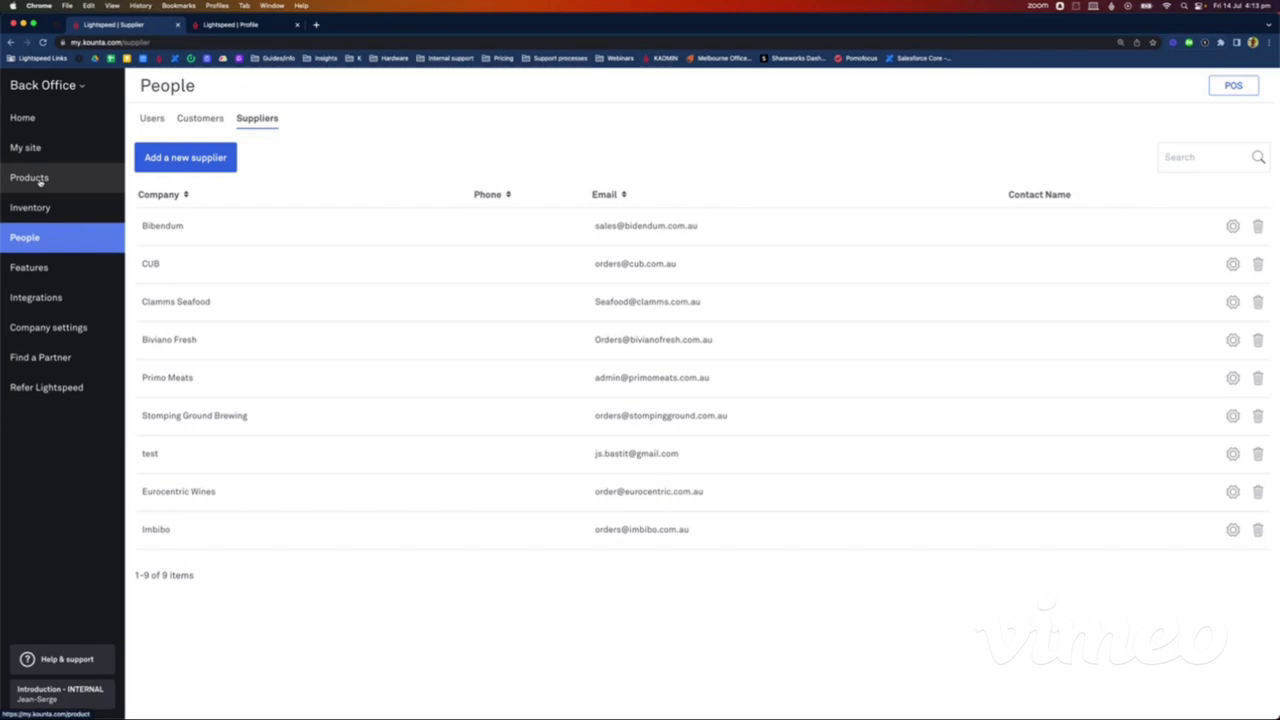
# Step: Show the Products Suppliers tab listing each product's default supplier
pyautogui.click(40, 181)
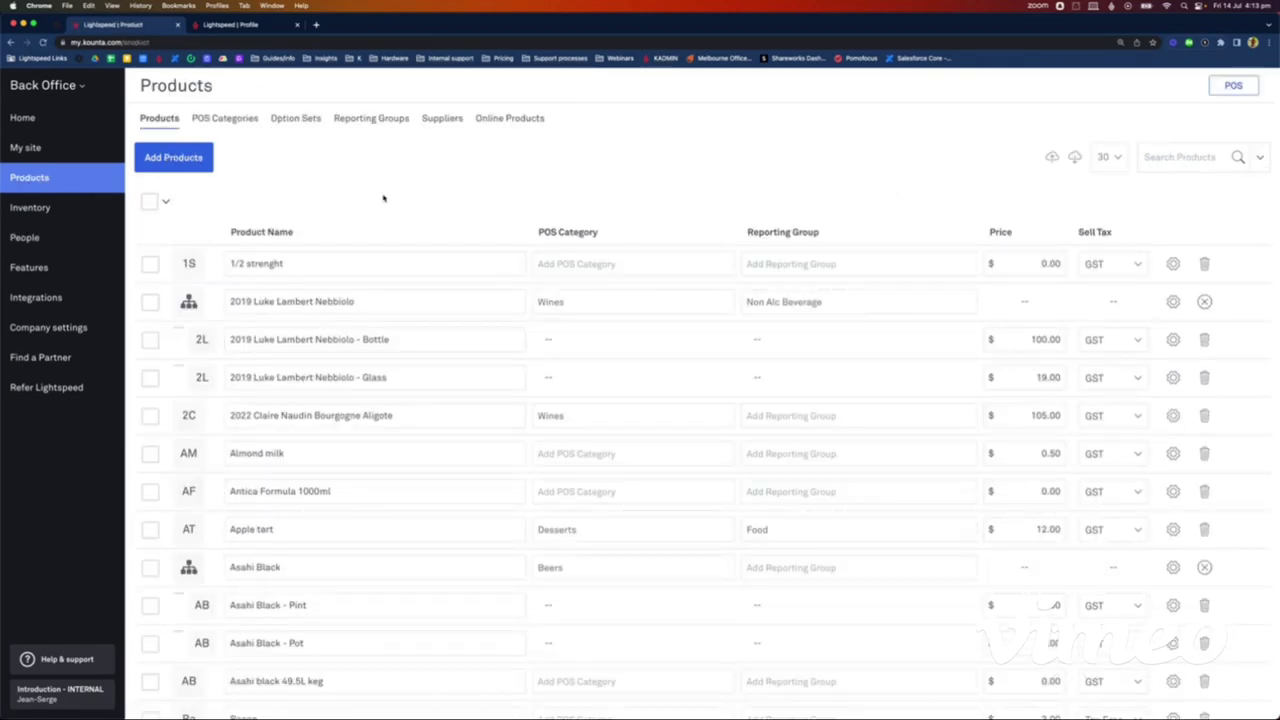
pyautogui.click(452, 120)
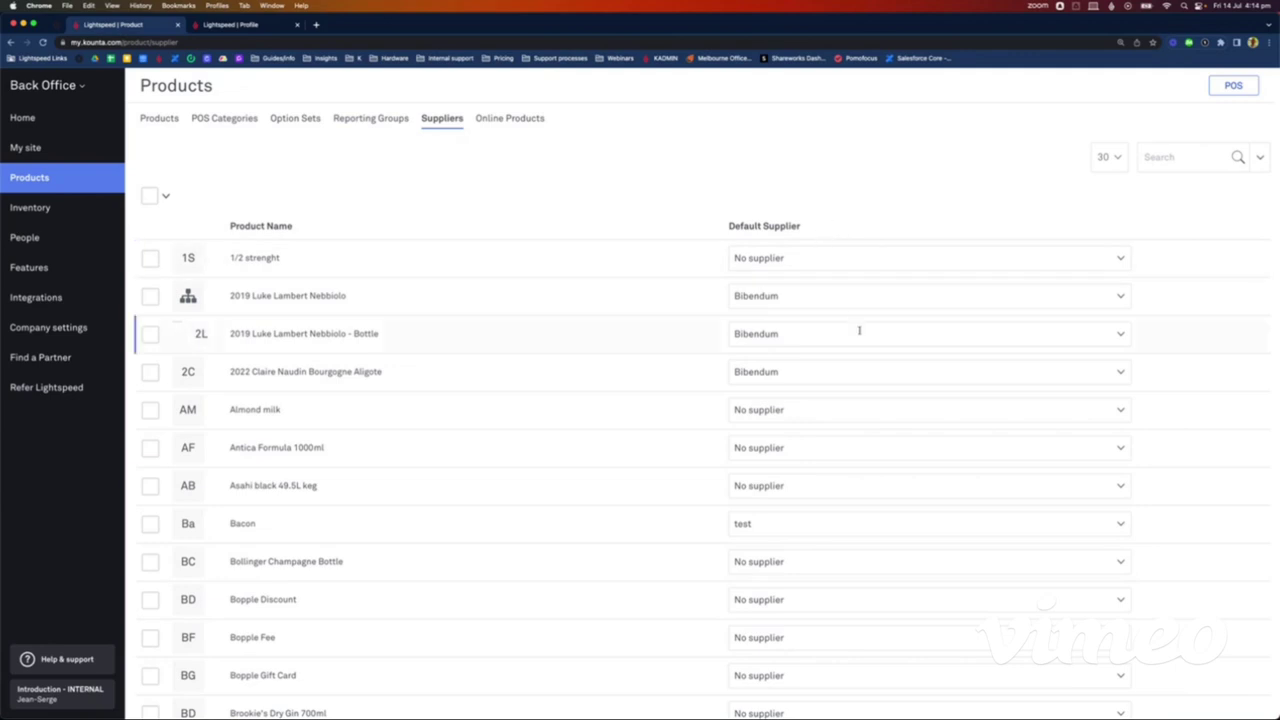
# Step: Filter products to the Wines, Wines by the bottle and Wines by the glass categories
pyautogui.click(1260, 163)
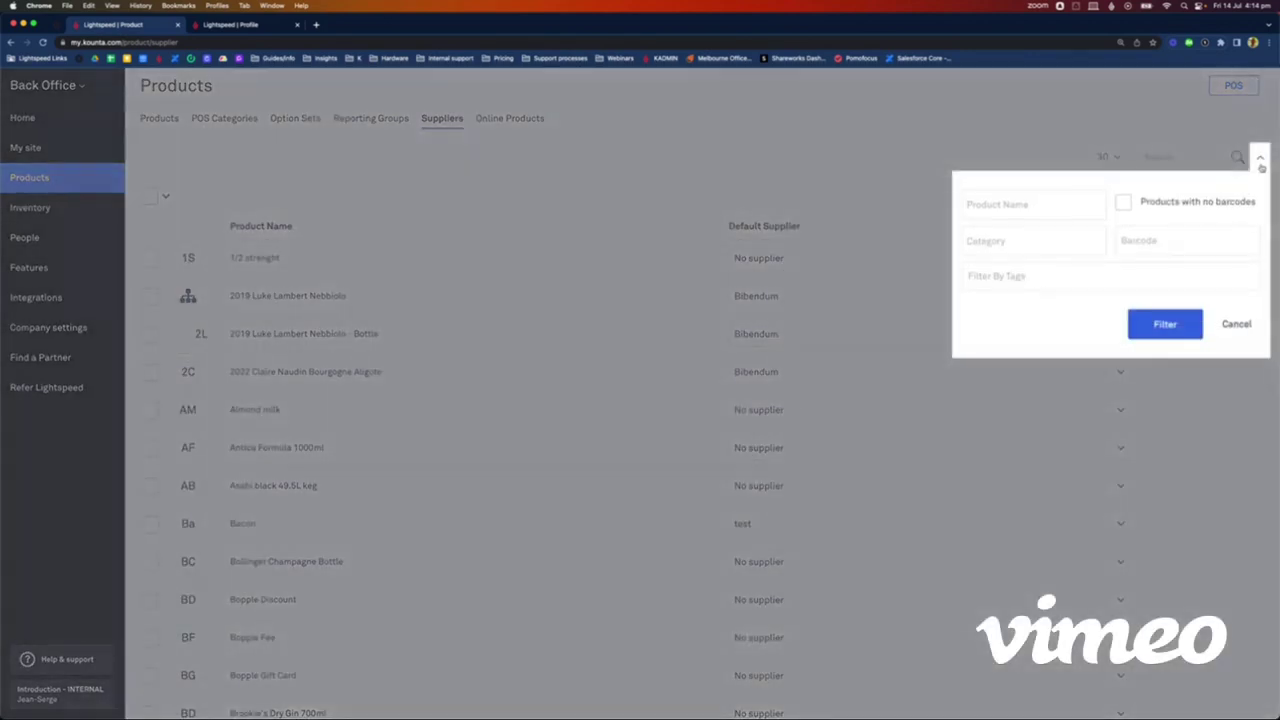
pyautogui.click(1000, 241)
pyautogui.scroll(-5, 1028, 385)
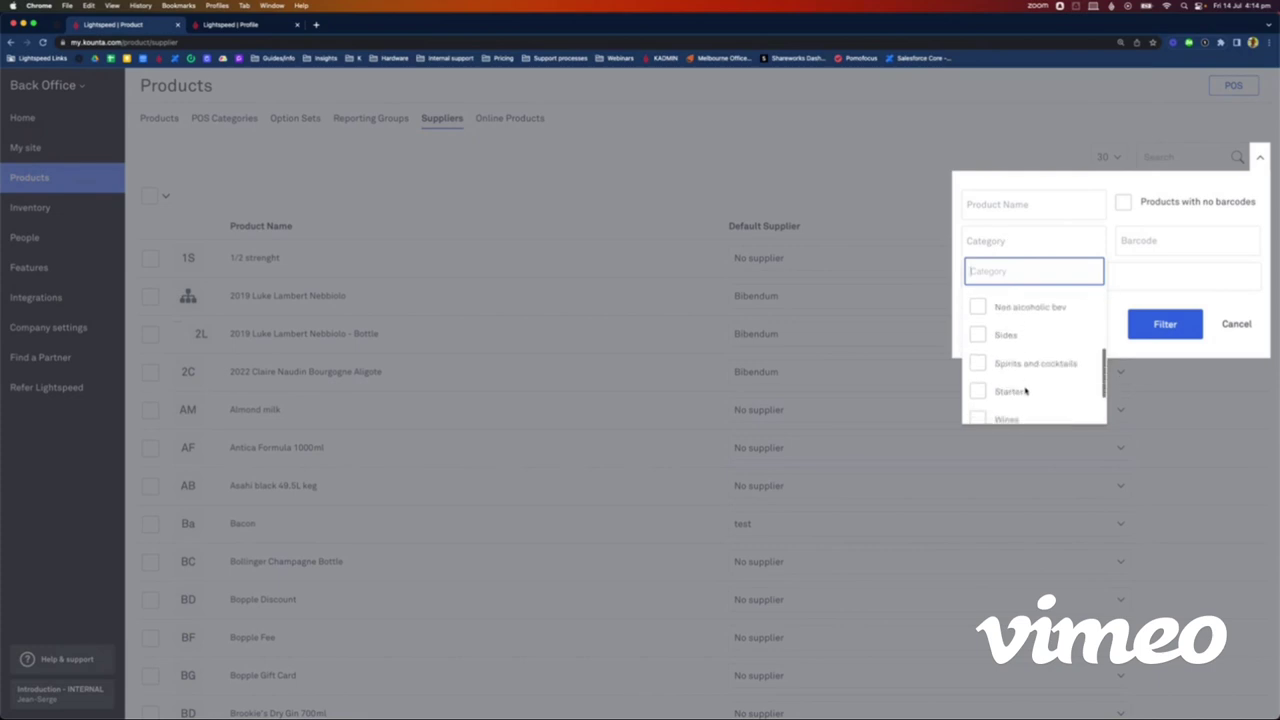
pyautogui.click(977, 355)
pyautogui.click(977, 383)
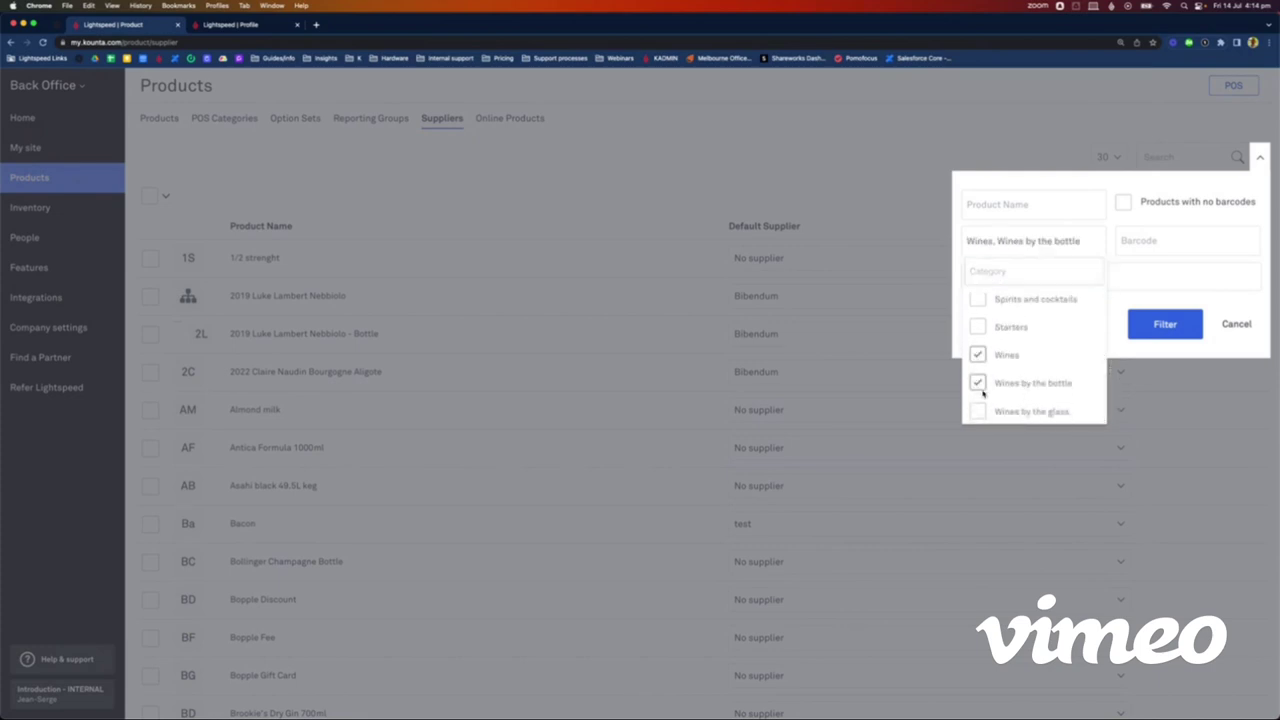
pyautogui.click(978, 411)
pyautogui.click(1180, 326)
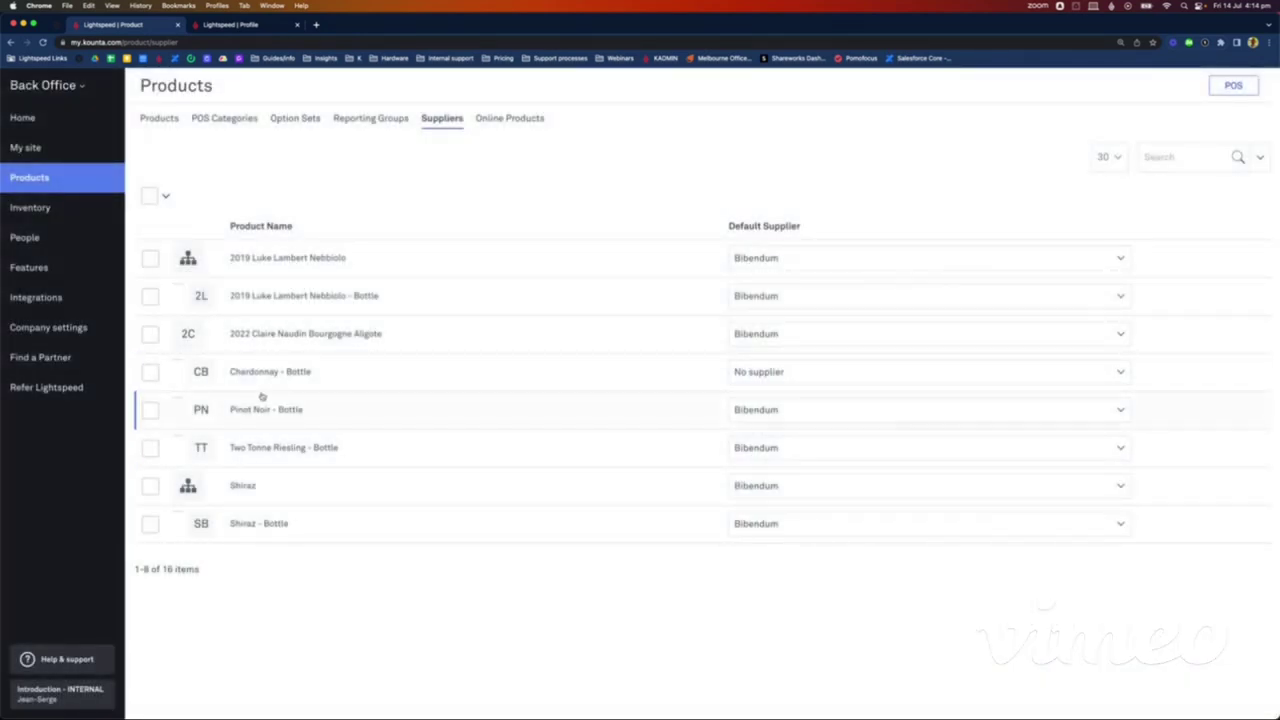
# Step: Change Chardonnay - Bottle's default supplier to Imbibo, then bring up the Lightspeed launcher
pyautogui.click(779, 367)
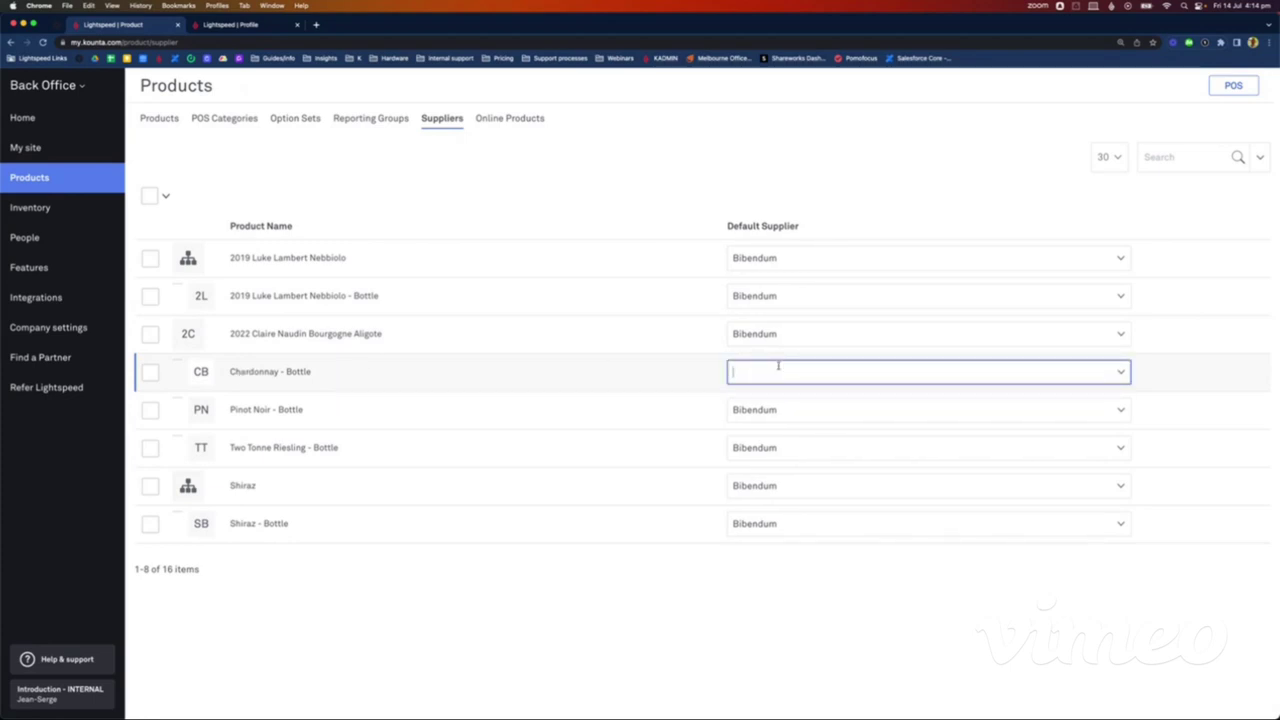
pyautogui.write('imbibo')
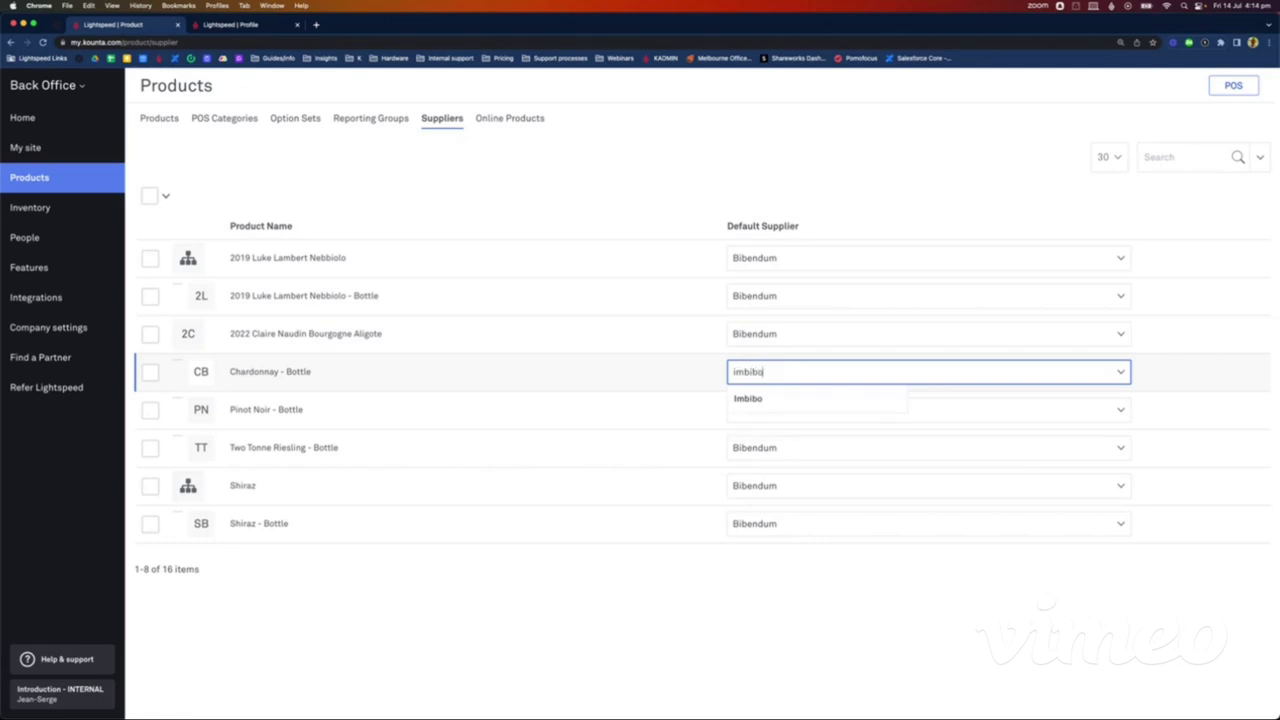
pyautogui.click(783, 399)
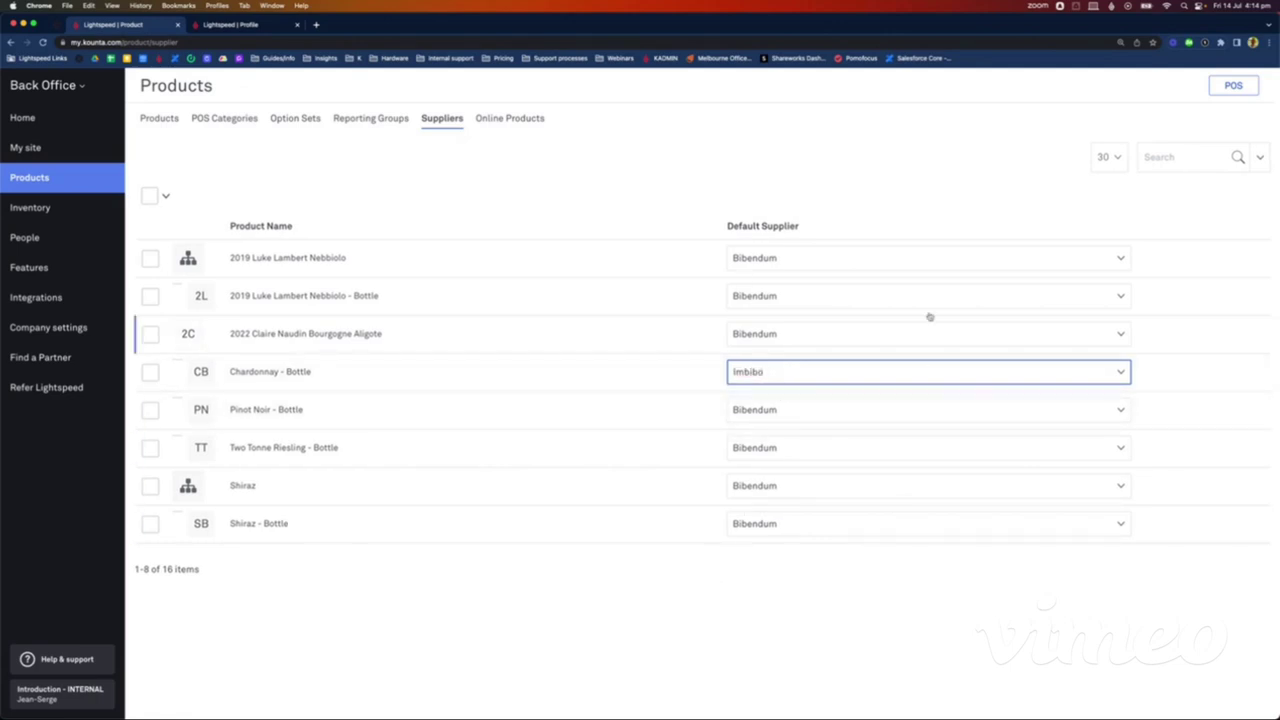
pyautogui.click(660, 140)
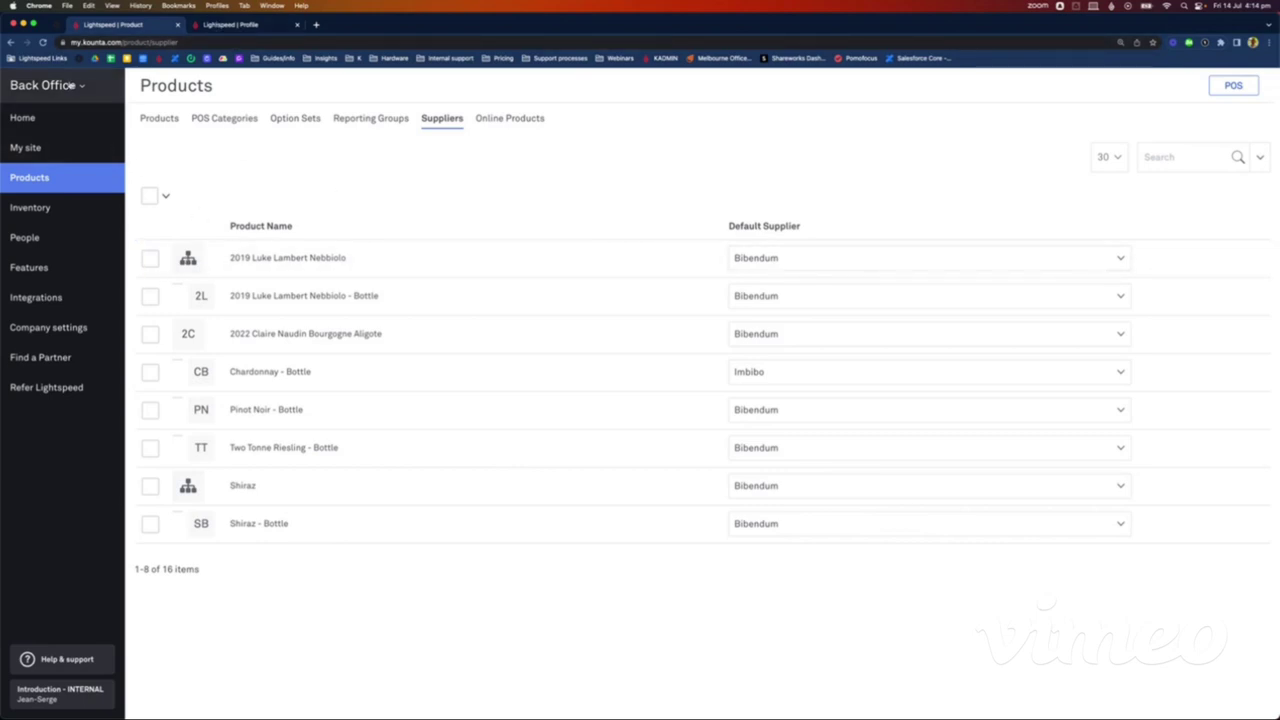
pyautogui.click(72, 85)
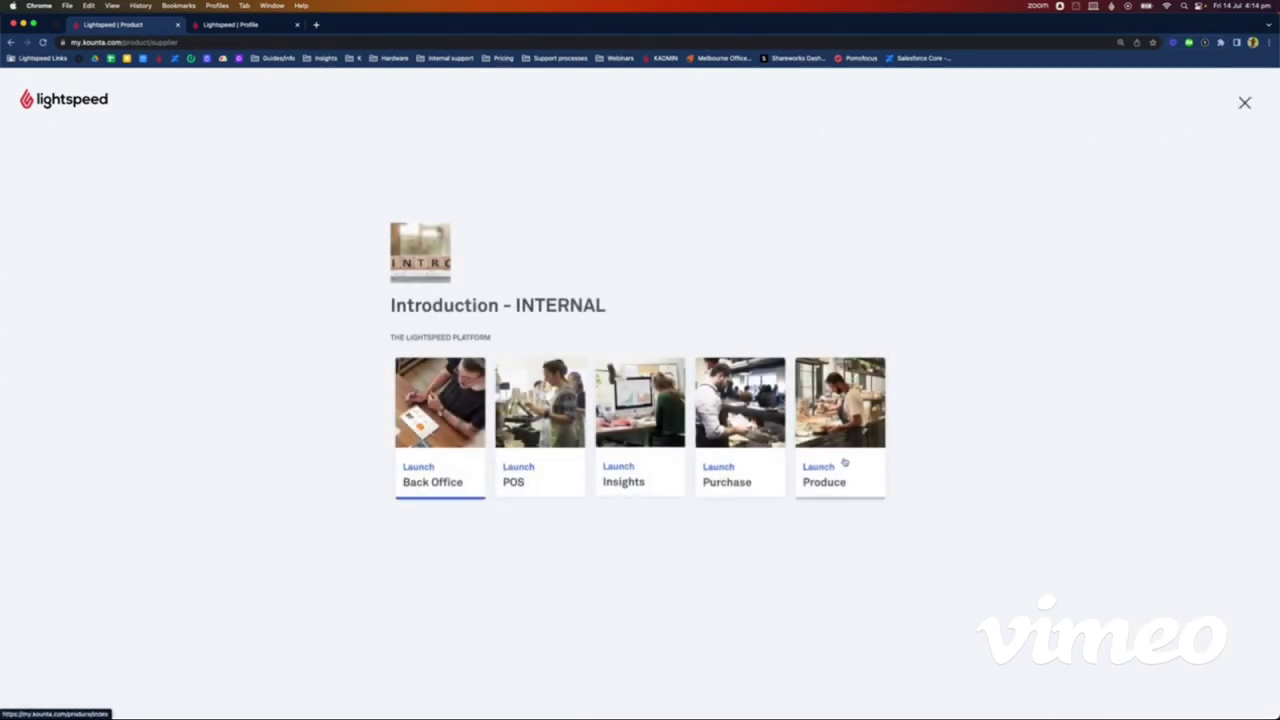
# Step: Go from Produce back through the launcher into the Purchase app's Dashboard
pyautogui.click(844, 462)
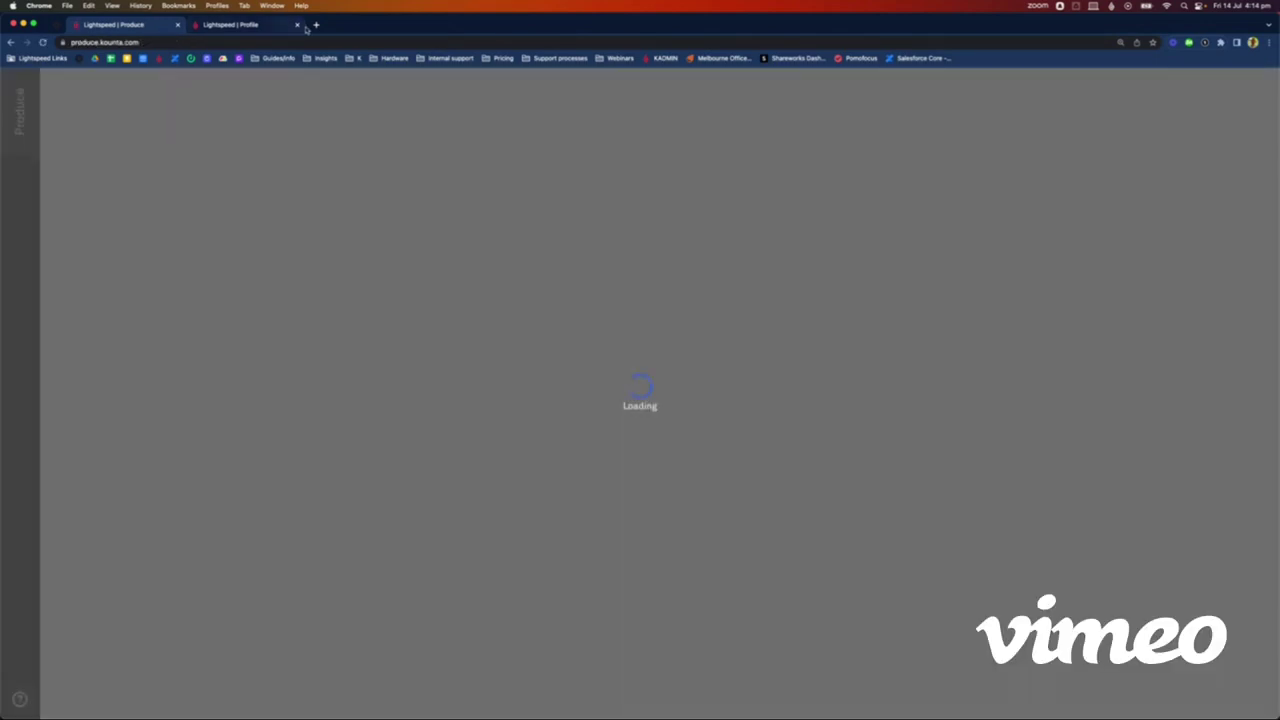
pyautogui.click(297, 24)
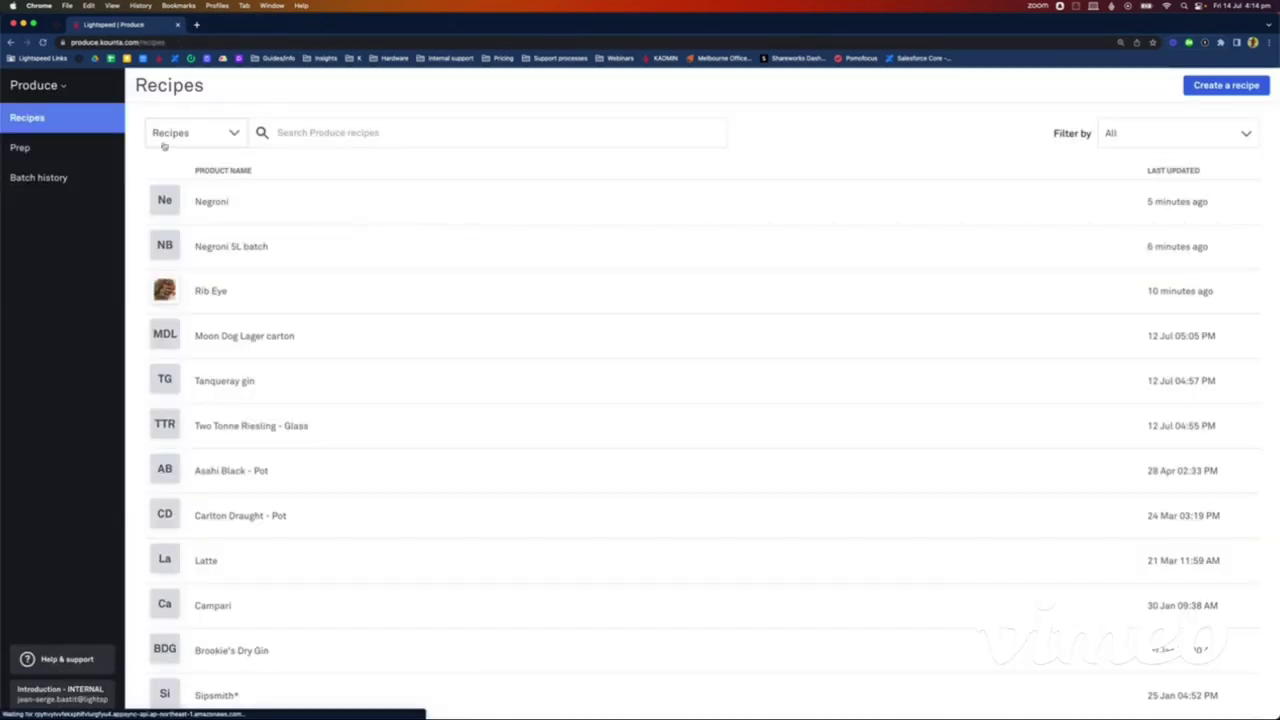
pyautogui.click(60, 86)
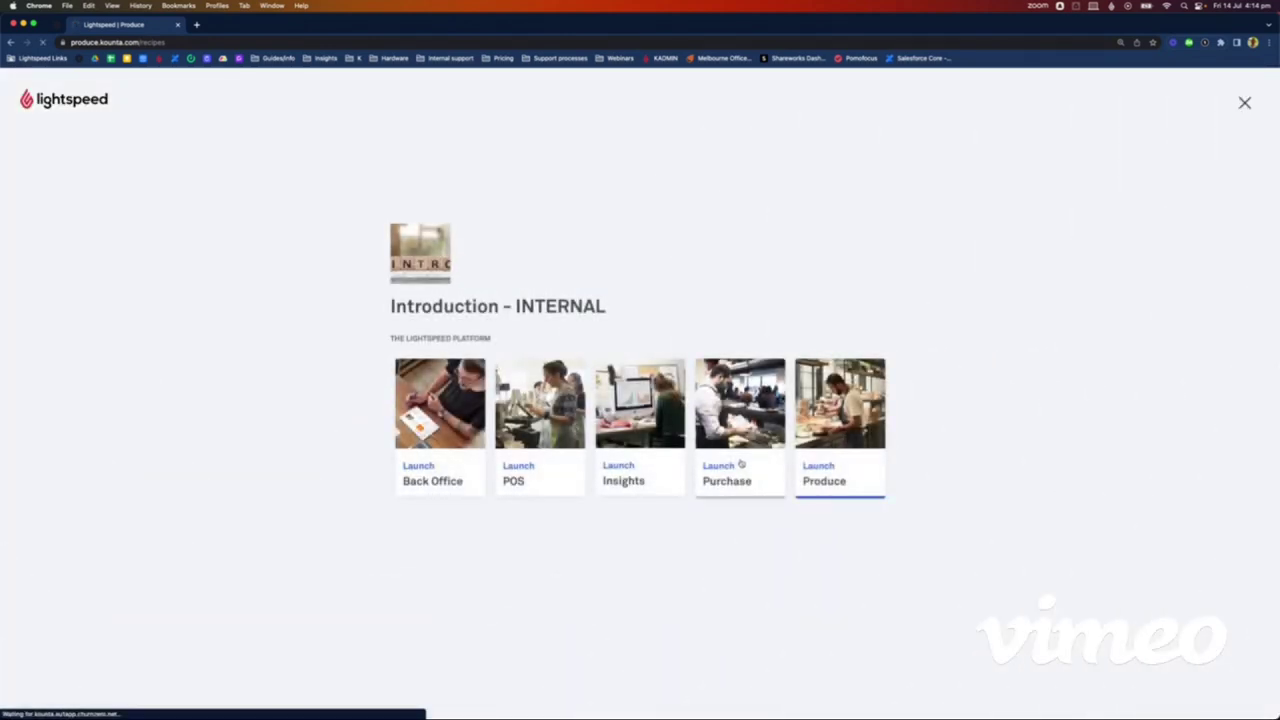
pyautogui.click(741, 464)
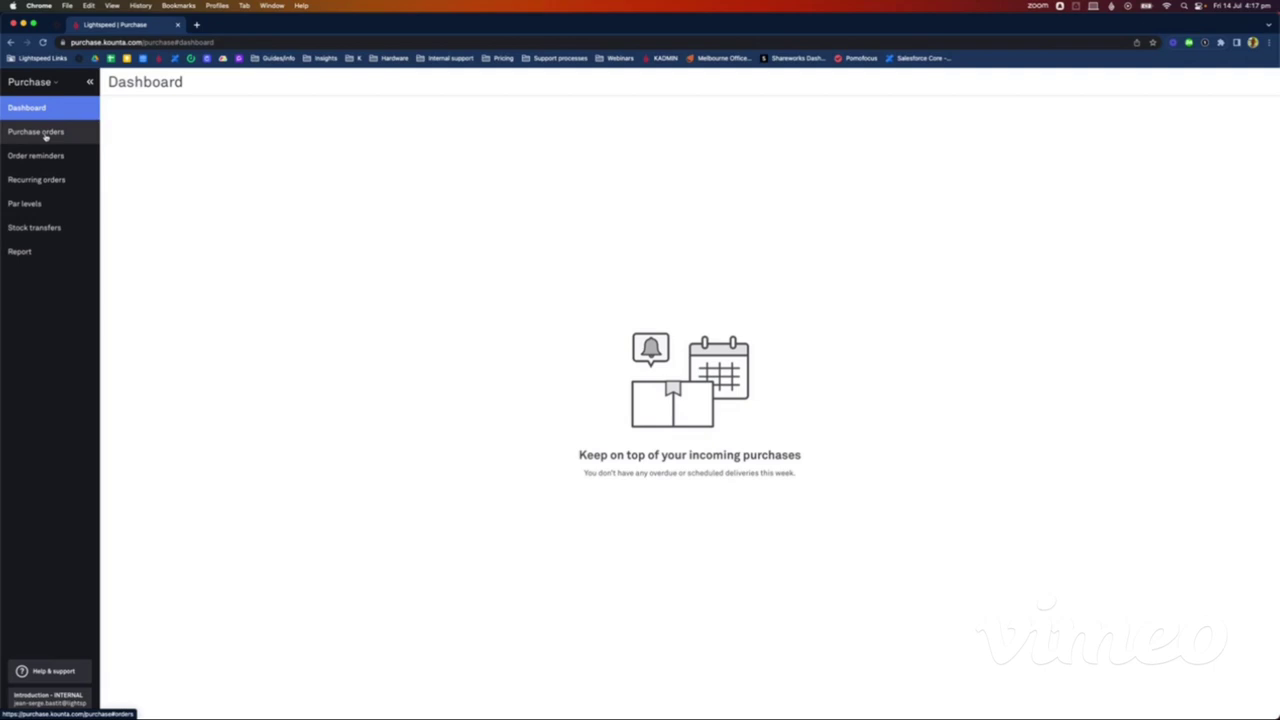
# Step: Create a new purchase order with Imbibo selected as the supplier
pyautogui.click(45, 137)
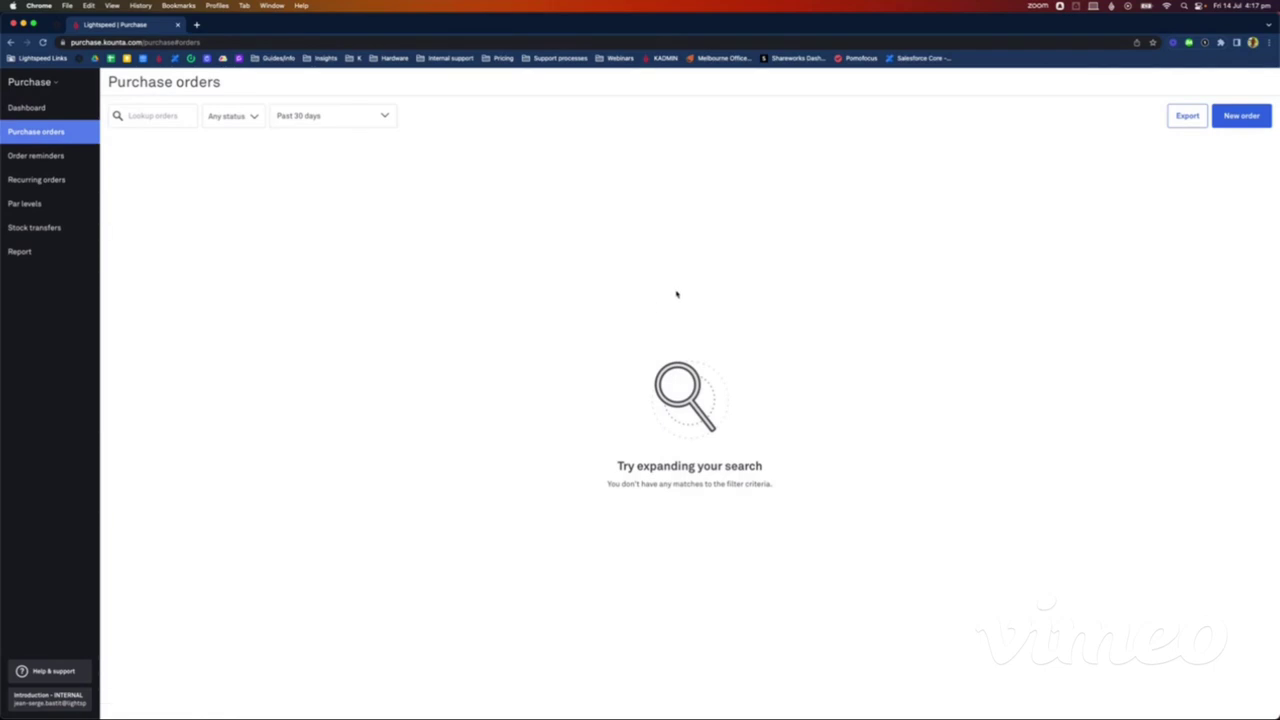
pyautogui.click(1251, 117)
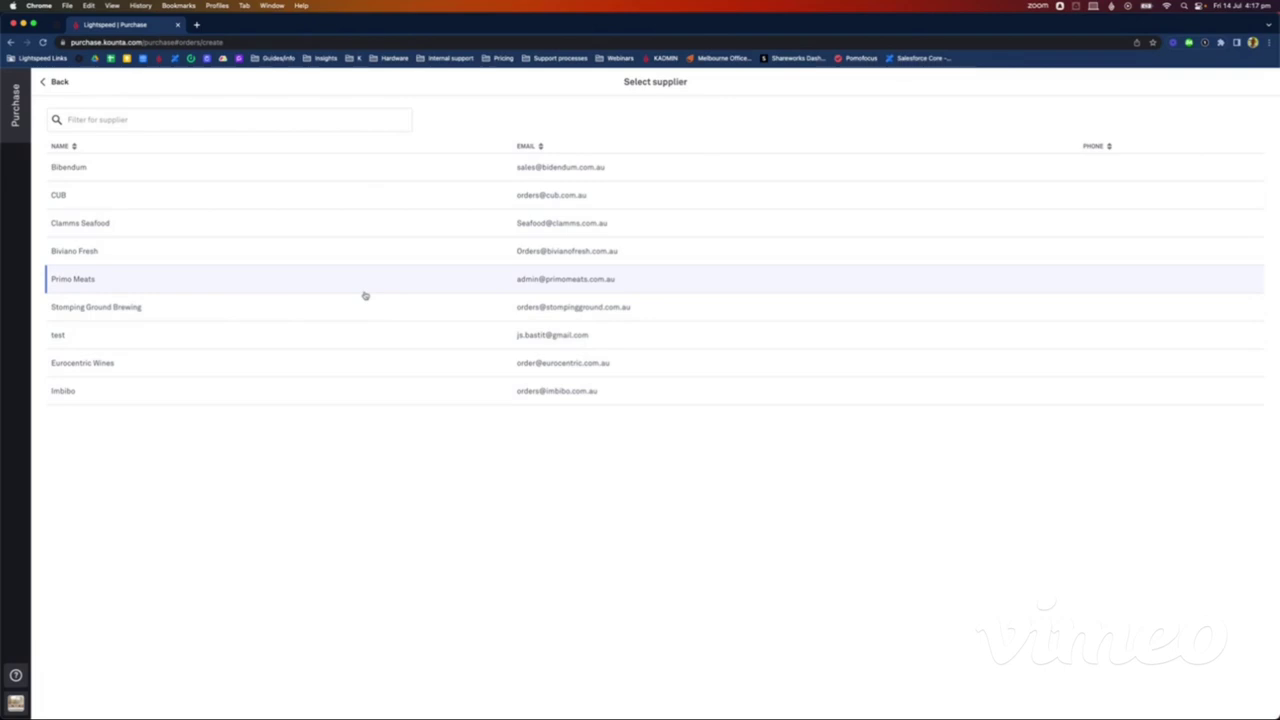
pyautogui.click(197, 396)
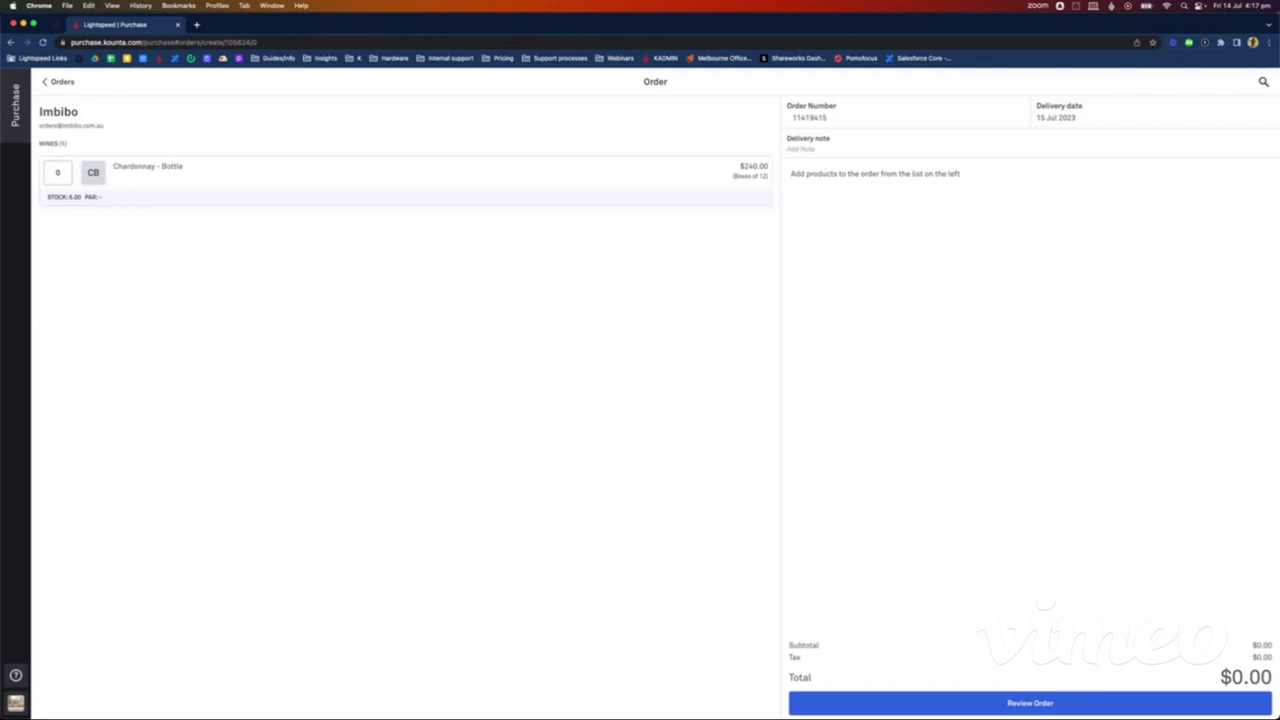
# Step: Try searching the order's products by producer name, then clear the search
pyautogui.click(1263, 82)
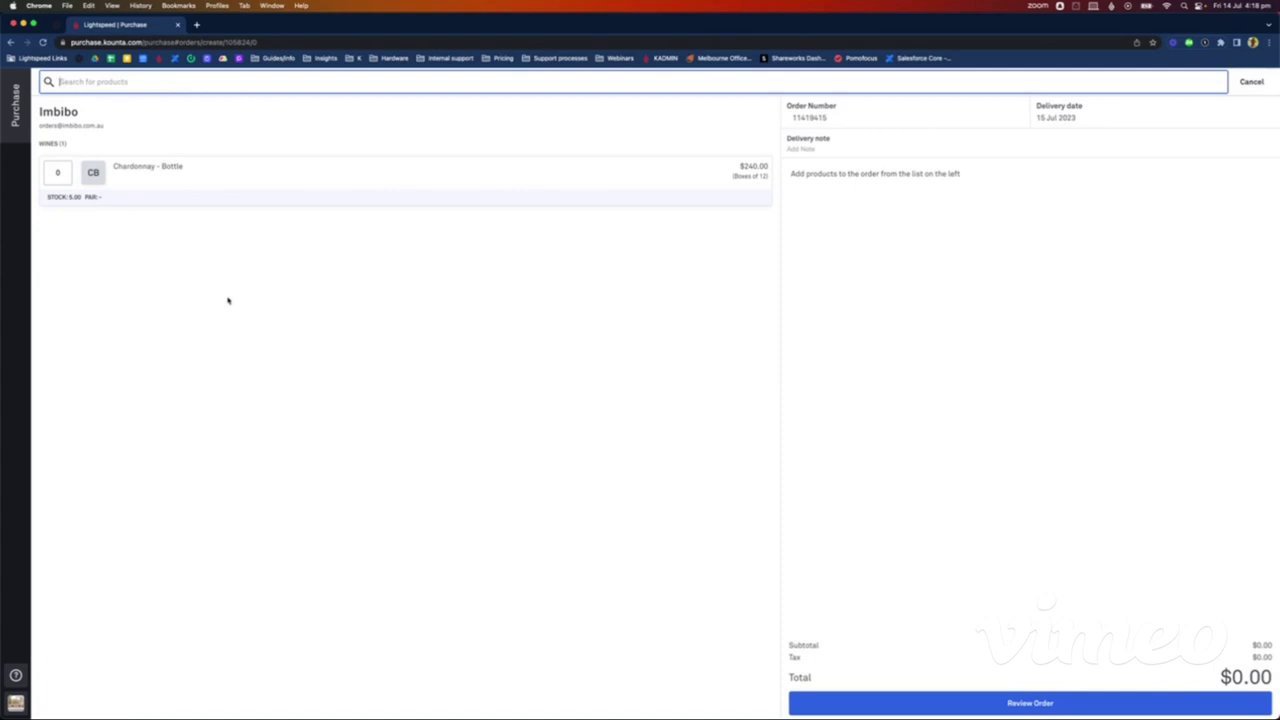
pyautogui.click(1254, 82)
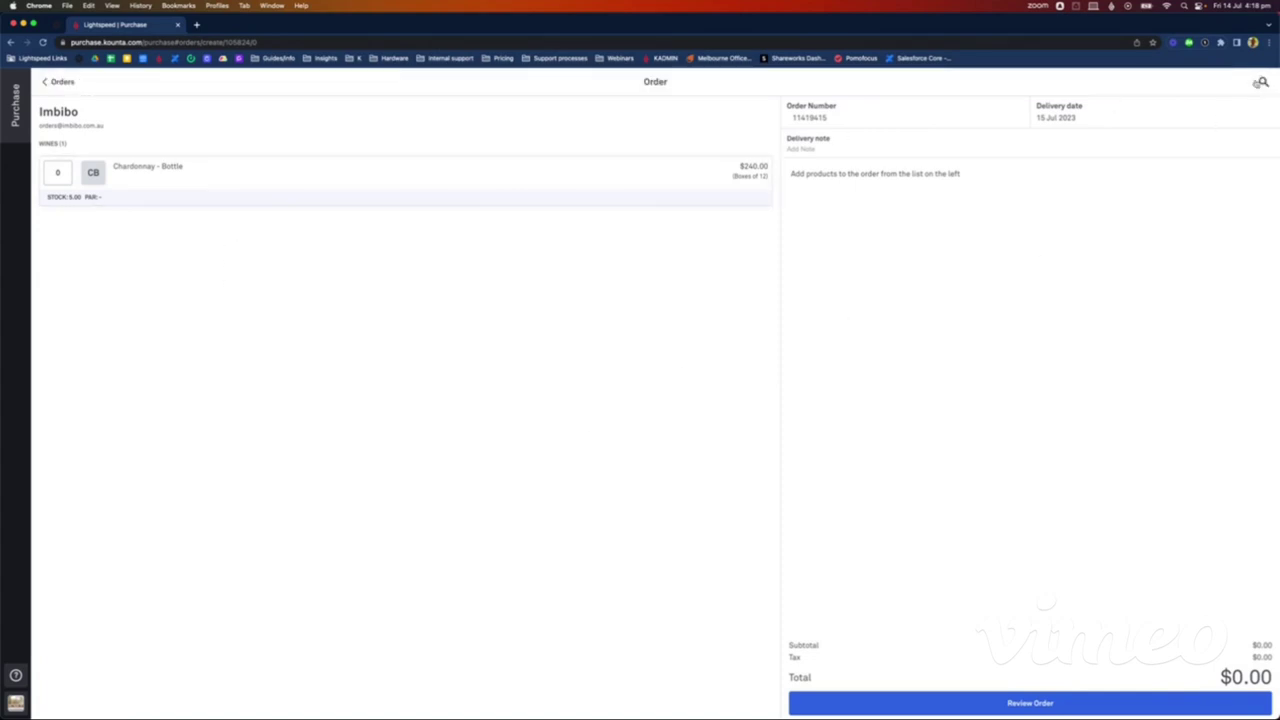
pyautogui.click(1263, 82)
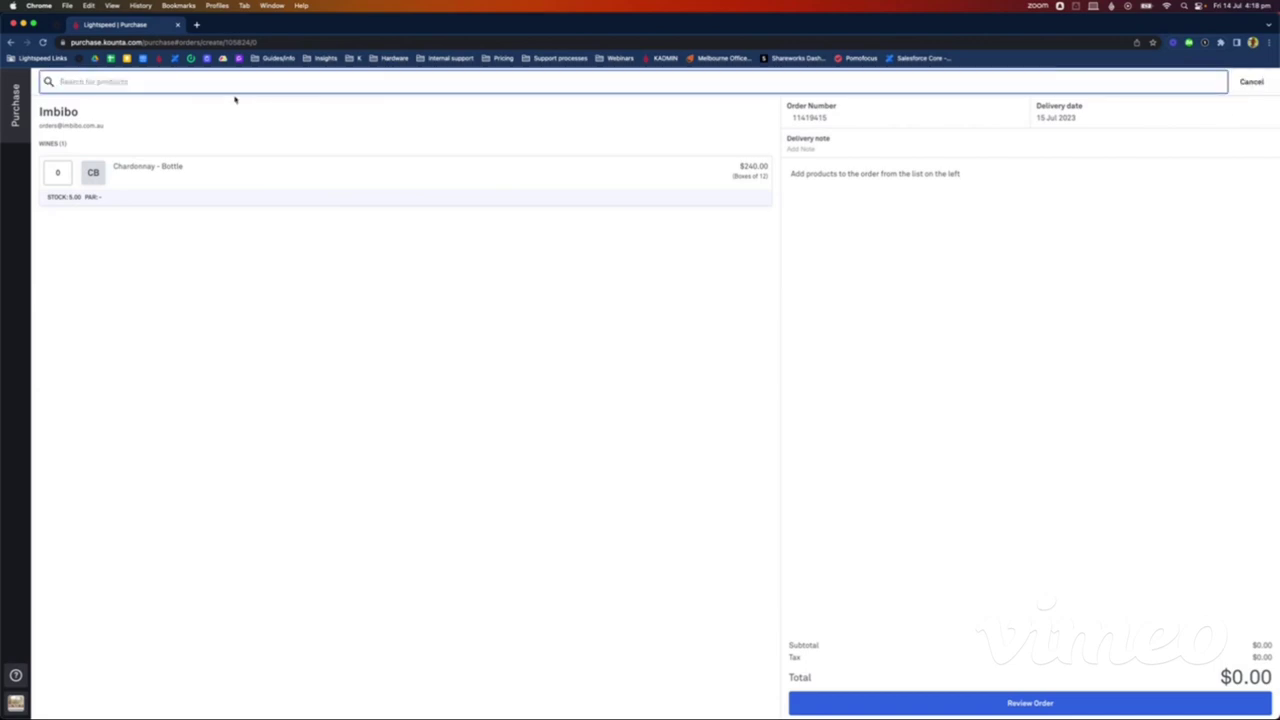
pyautogui.write('luke')
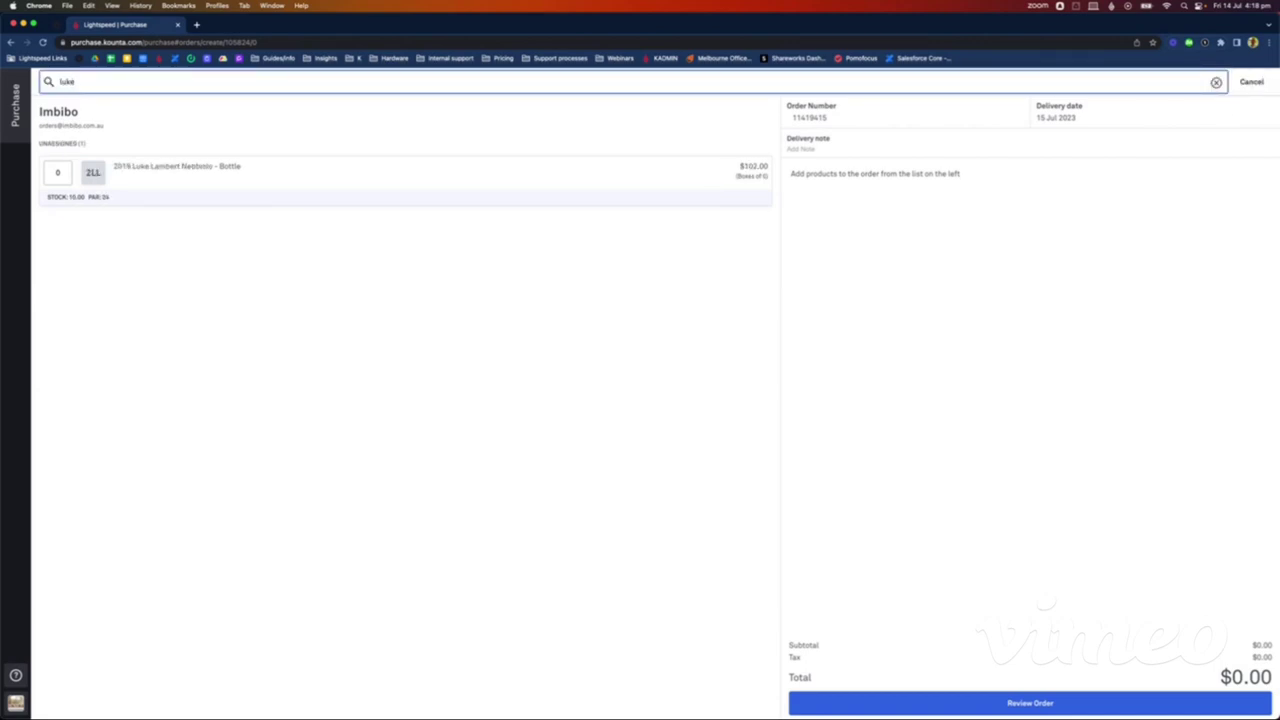
pyautogui.write(' lamber')
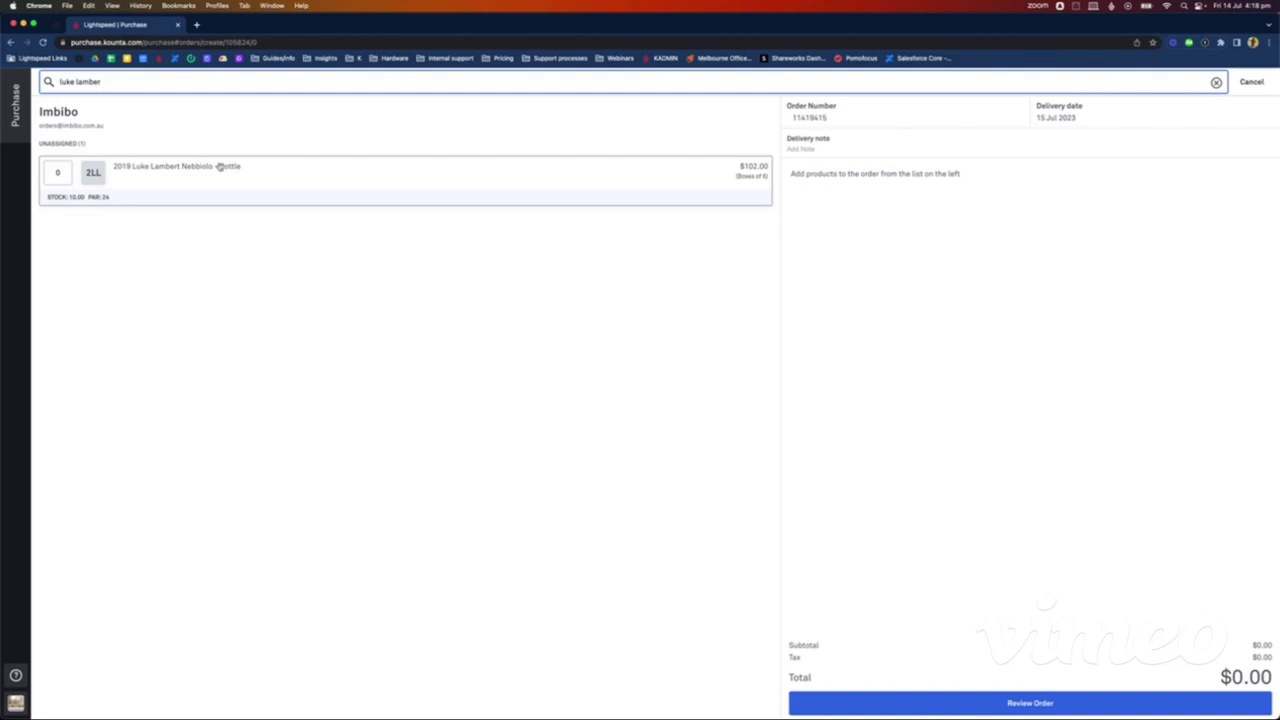
pyautogui.press('BackSpace')
pyautogui.press('BackSpace')
pyautogui.press('BackSpace')
pyautogui.press('BackSpace')
pyautogui.press('BackSpace')
pyautogui.press('BackSpace')
pyautogui.press('BackSpace')
pyautogui.press('BackSpace')
pyautogui.press('BackSpace')
pyautogui.press('BackSpace')
pyautogui.press('BackSpace')
pyautogui.click(391, 511)
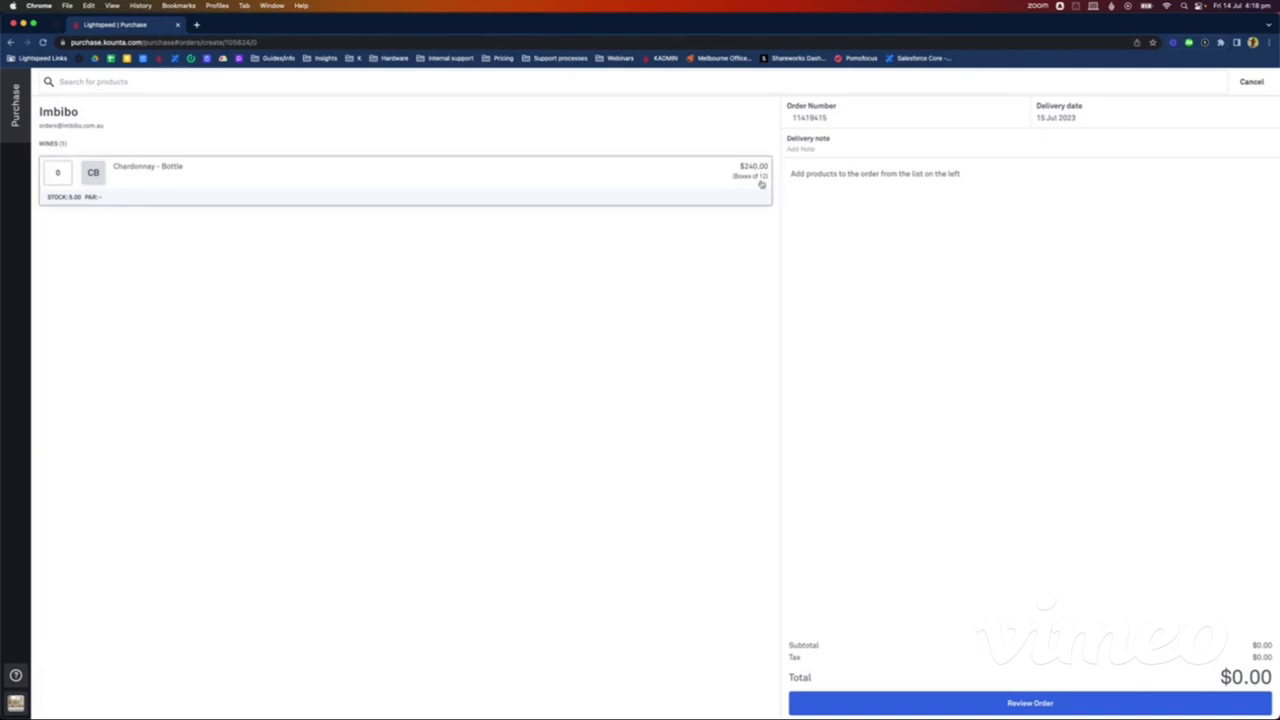
# Step: Order 2 boxes of Chardonnay - Bottle, bringing the total to $480.00
pyautogui.click(63, 171)
pyautogui.press('BackSpace')
pyautogui.write('2')
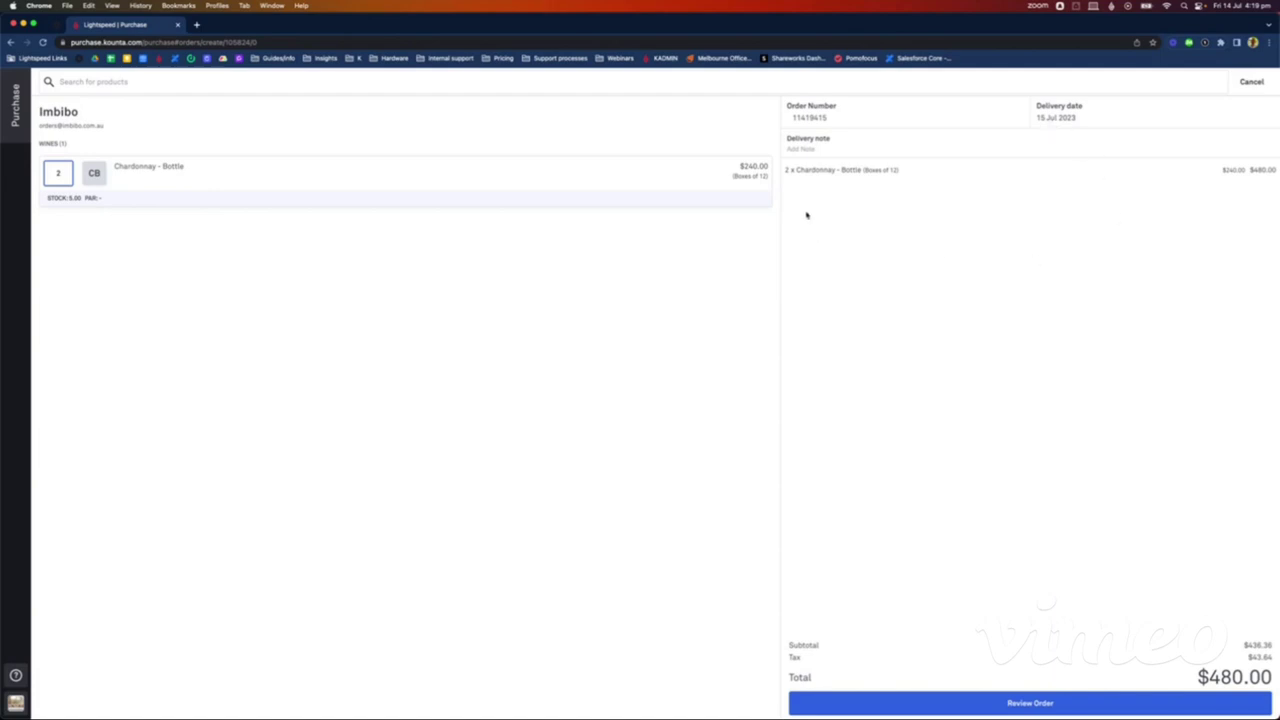
# Step: Add the note 'Go through the side door please' and review the draft Imbibo order
pyautogui.click(815, 151)
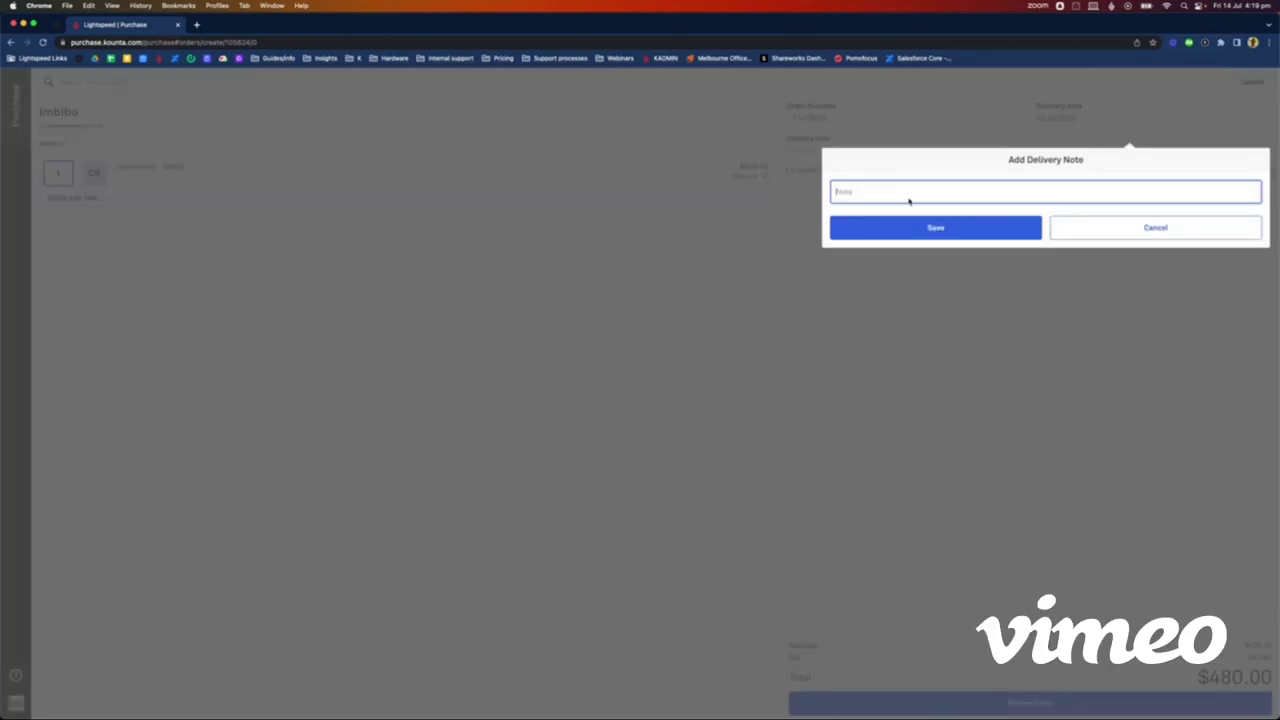
pyautogui.write('Go through the side door please')
pyautogui.click(925, 227)
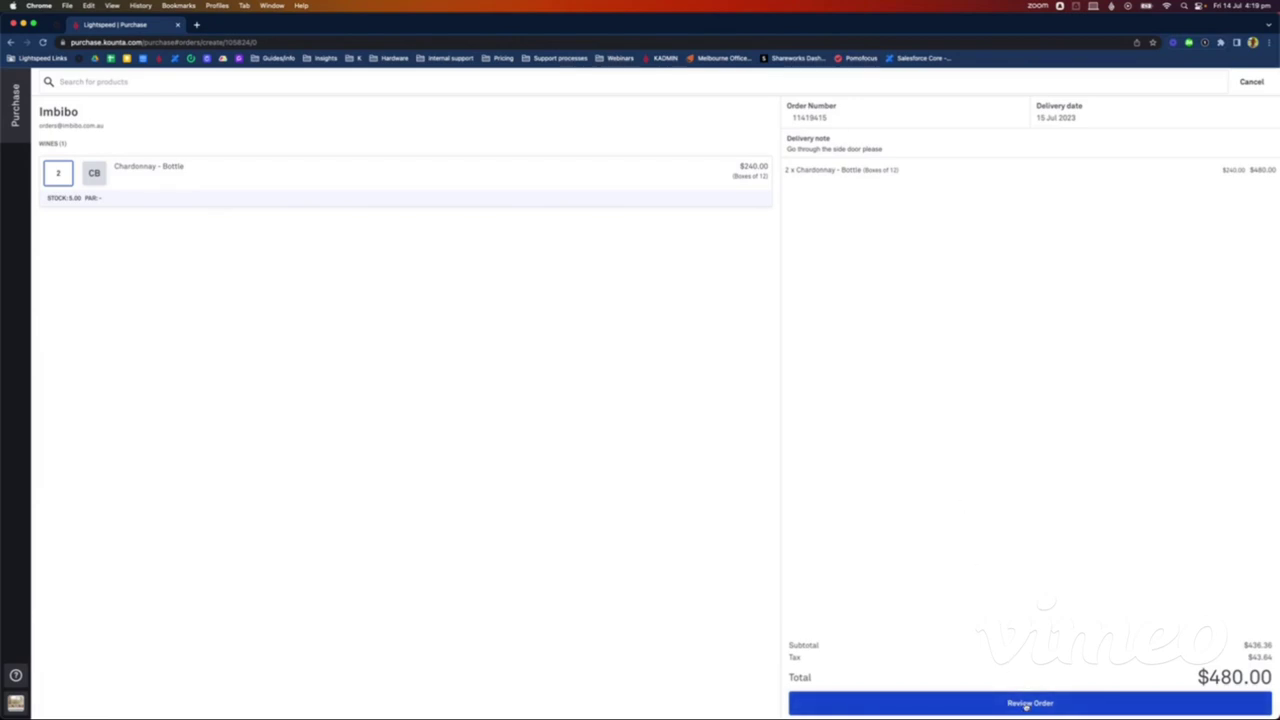
pyautogui.click(1027, 705)
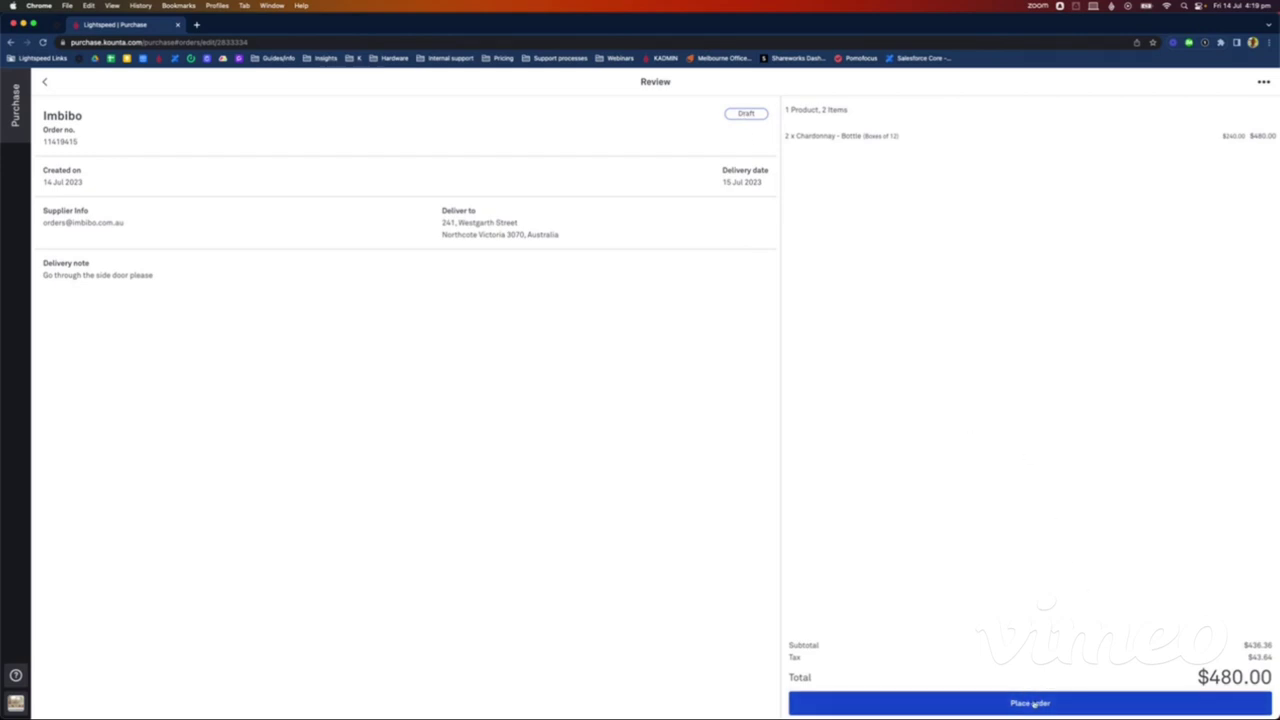
# Step: Place the $480.00 Imbibo order without e-mailing it and return to the orders list
pyautogui.click(1030, 703)
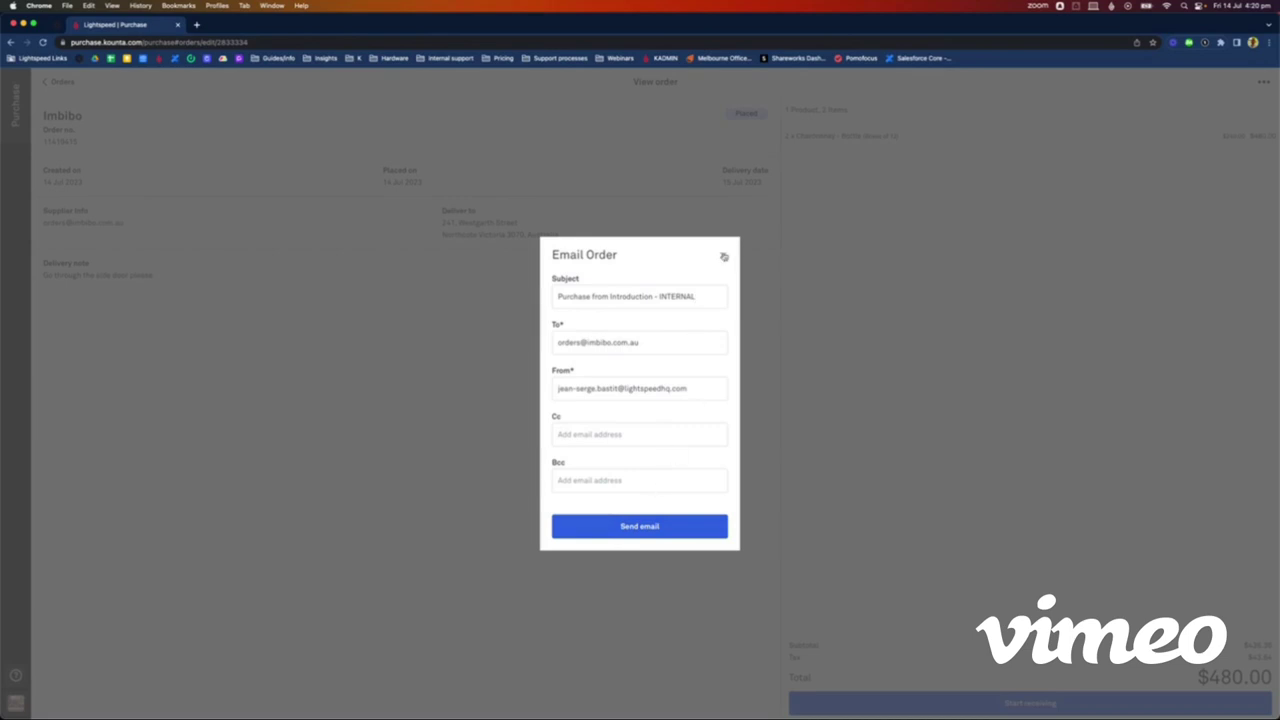
pyautogui.click(724, 257)
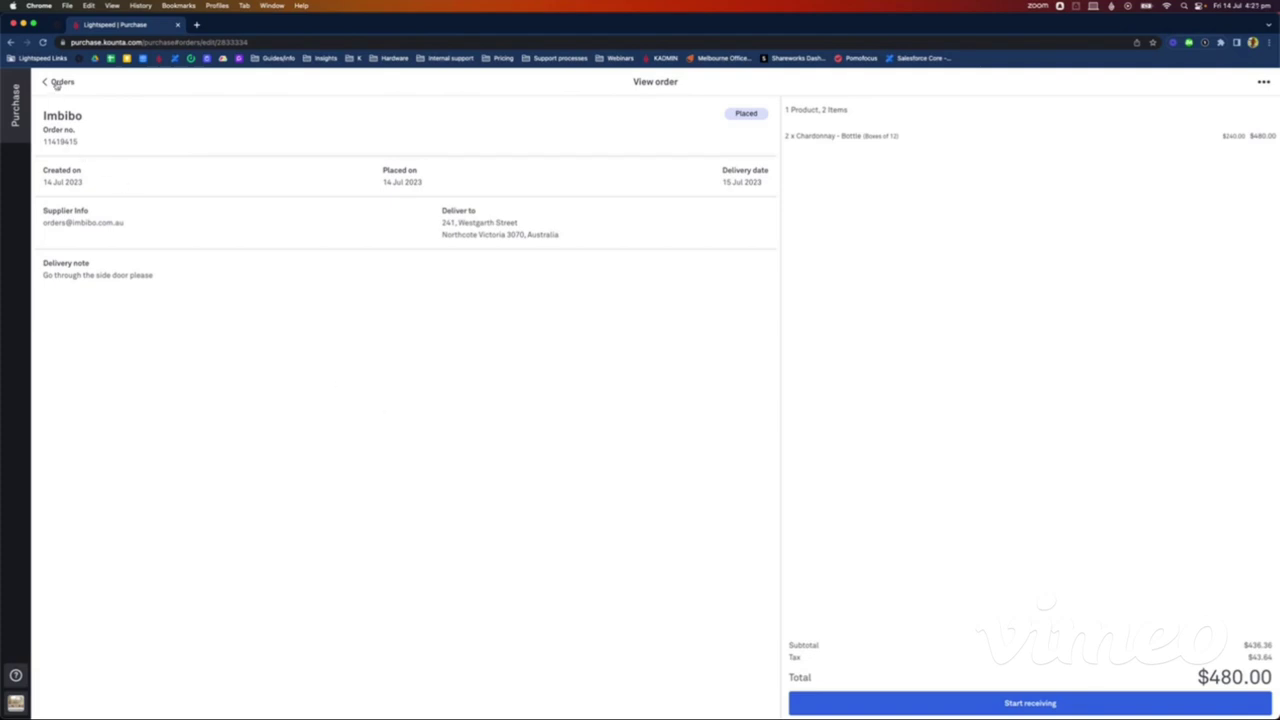
pyautogui.click(56, 83)
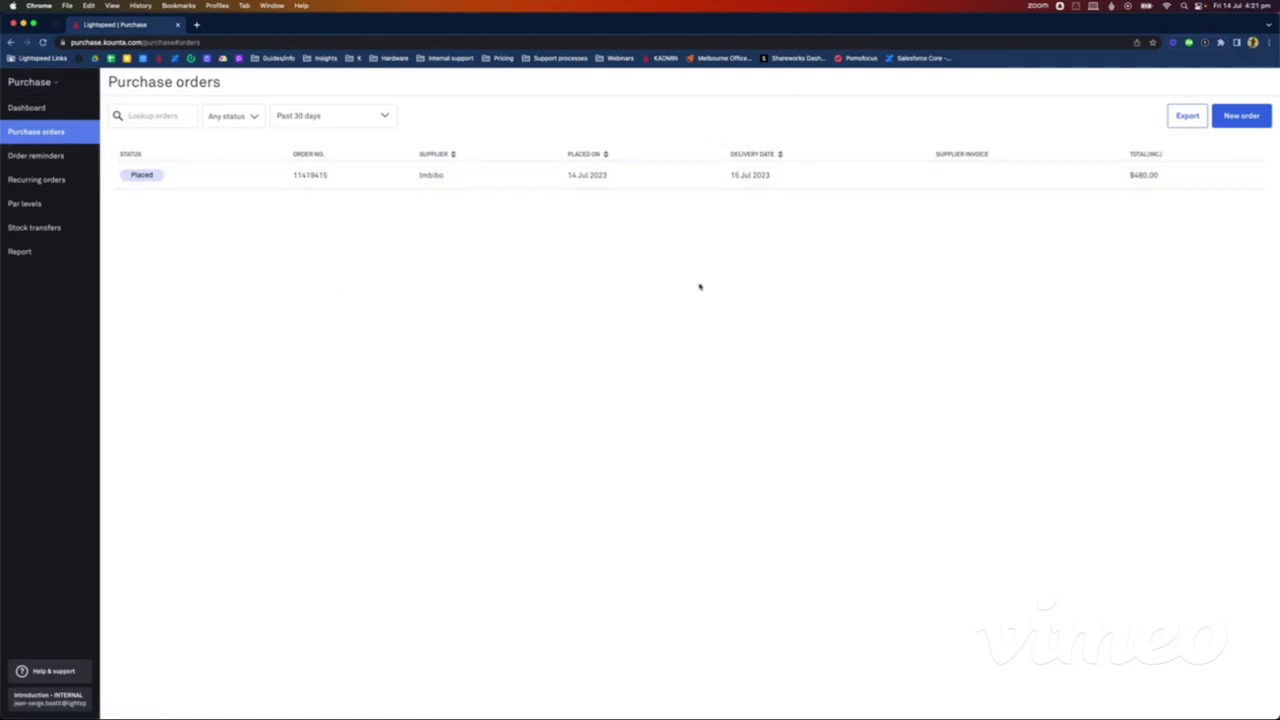
# Step: Enlarge the page and open the placed Imbibo order for 2 Chardonnay ($480.00, delivery 15 Jul 2023)
pyautogui.press('super+plus')
pyautogui.press('super+plus')
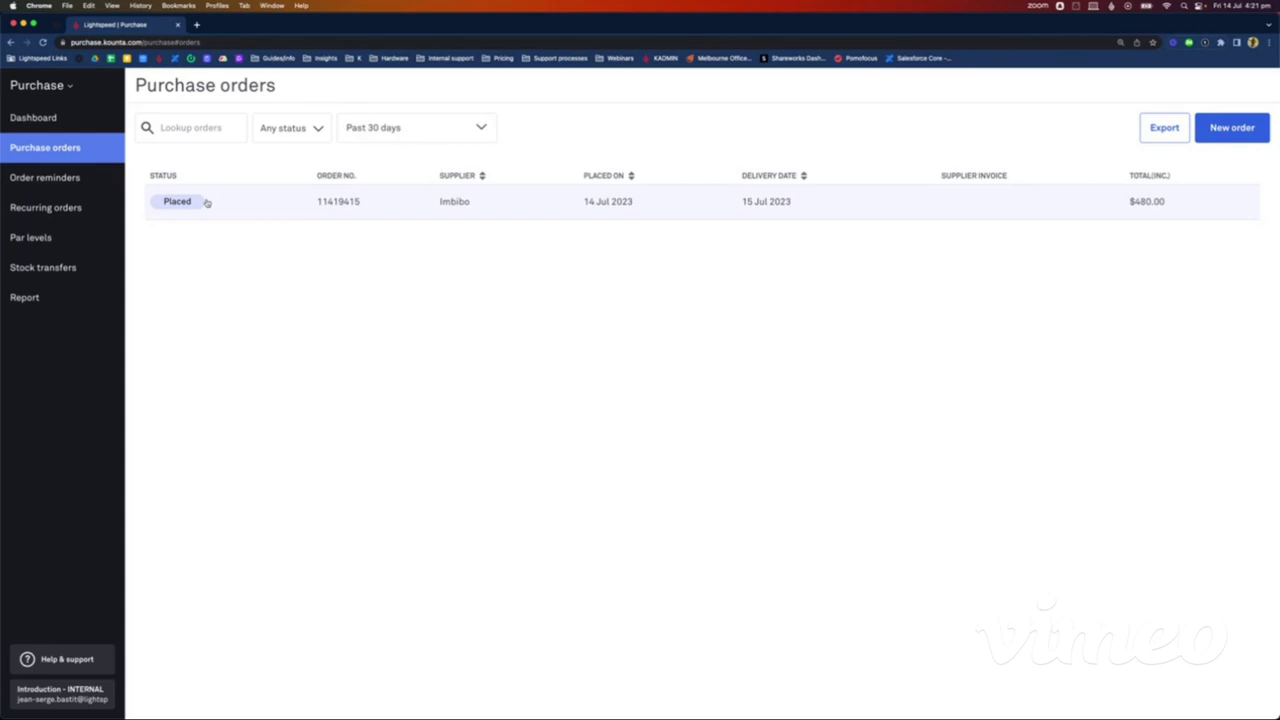
pyautogui.click(537, 199)
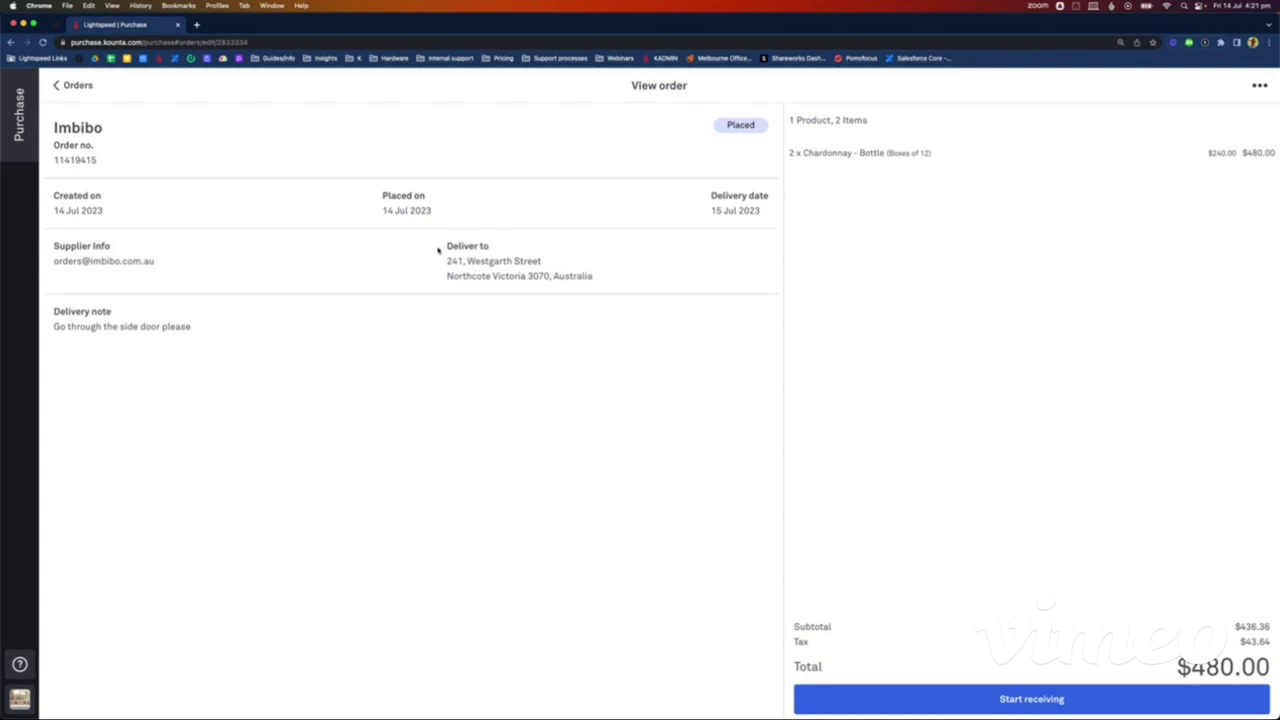
# Step: Receive the Imbibo Chardonnay as quantity 1 at a $19.20 unit price and apply the changes
pyautogui.click(1052, 700)
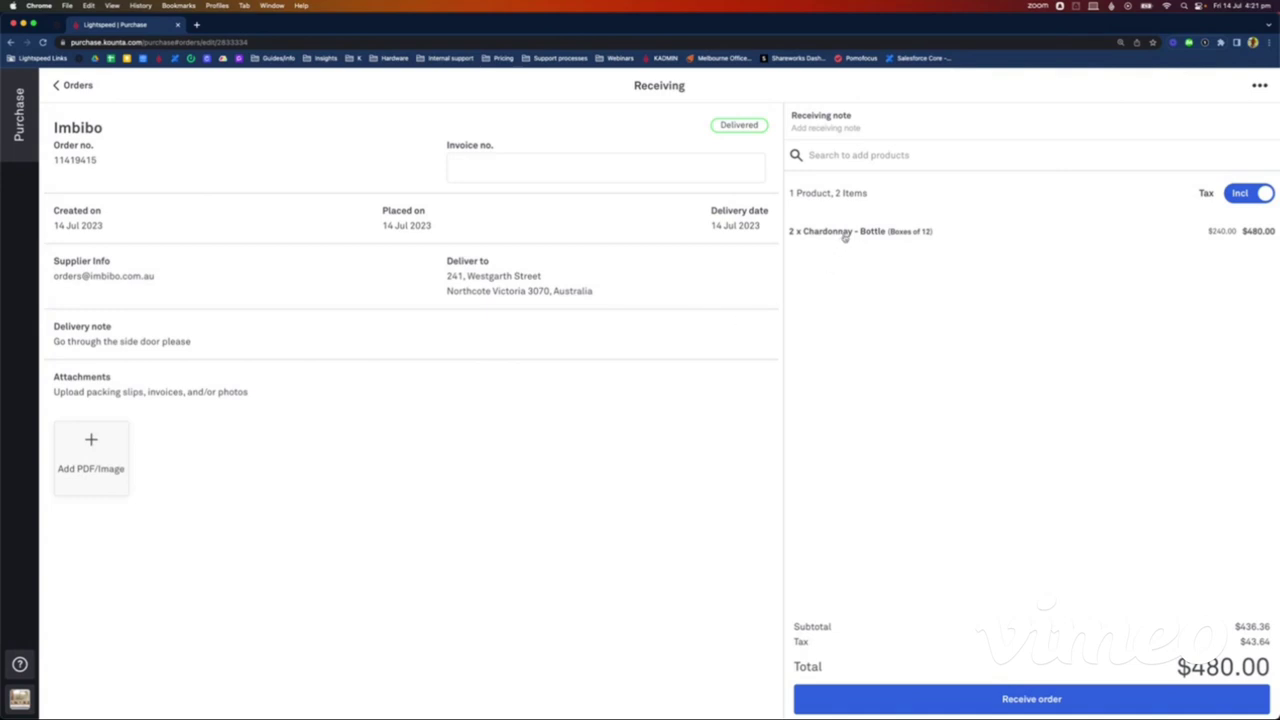
pyautogui.click(842, 233)
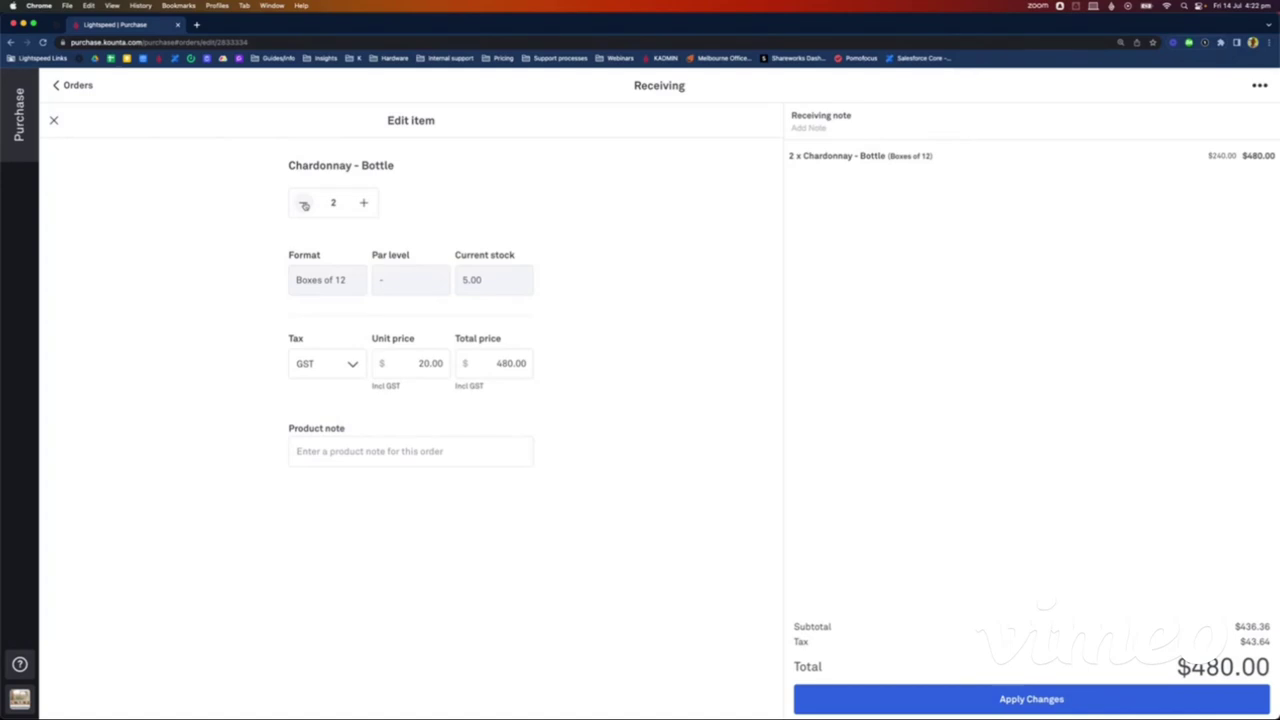
pyautogui.click(304, 204)
pyautogui.click(431, 363)
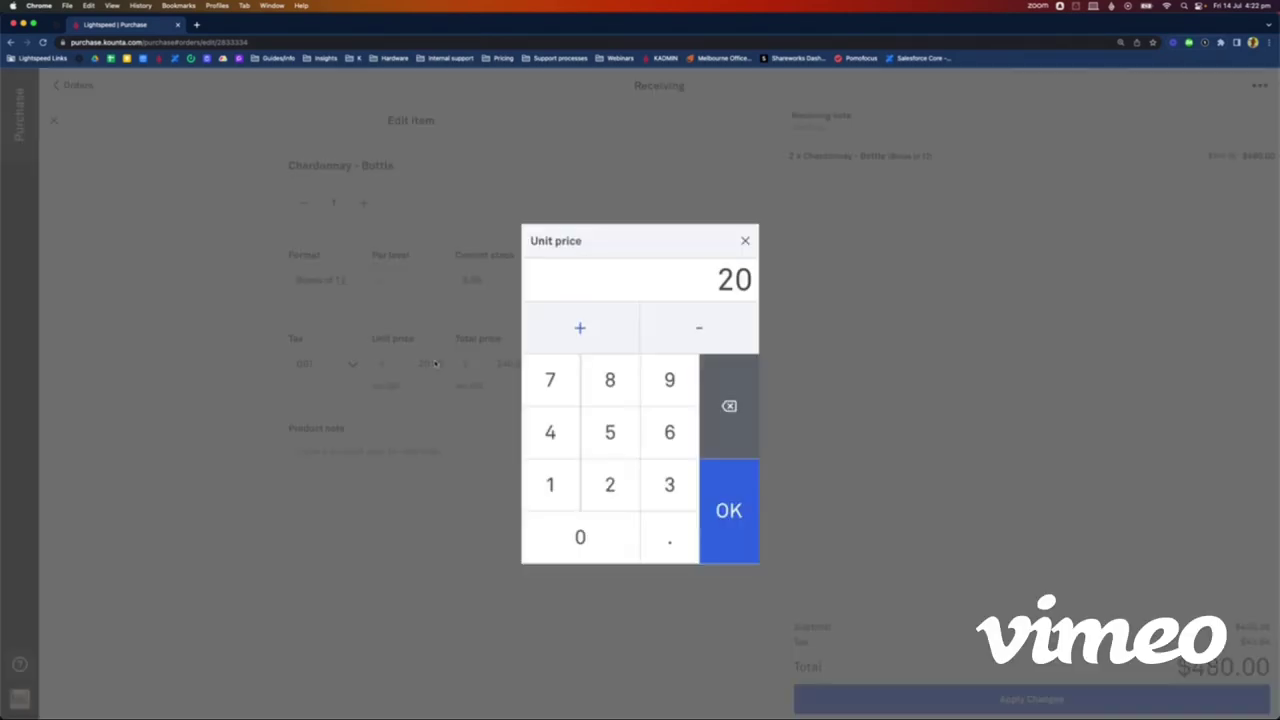
pyautogui.click(553, 490)
pyautogui.click(654, 410)
pyautogui.click(667, 545)
pyautogui.click(624, 504)
pyautogui.click(726, 556)
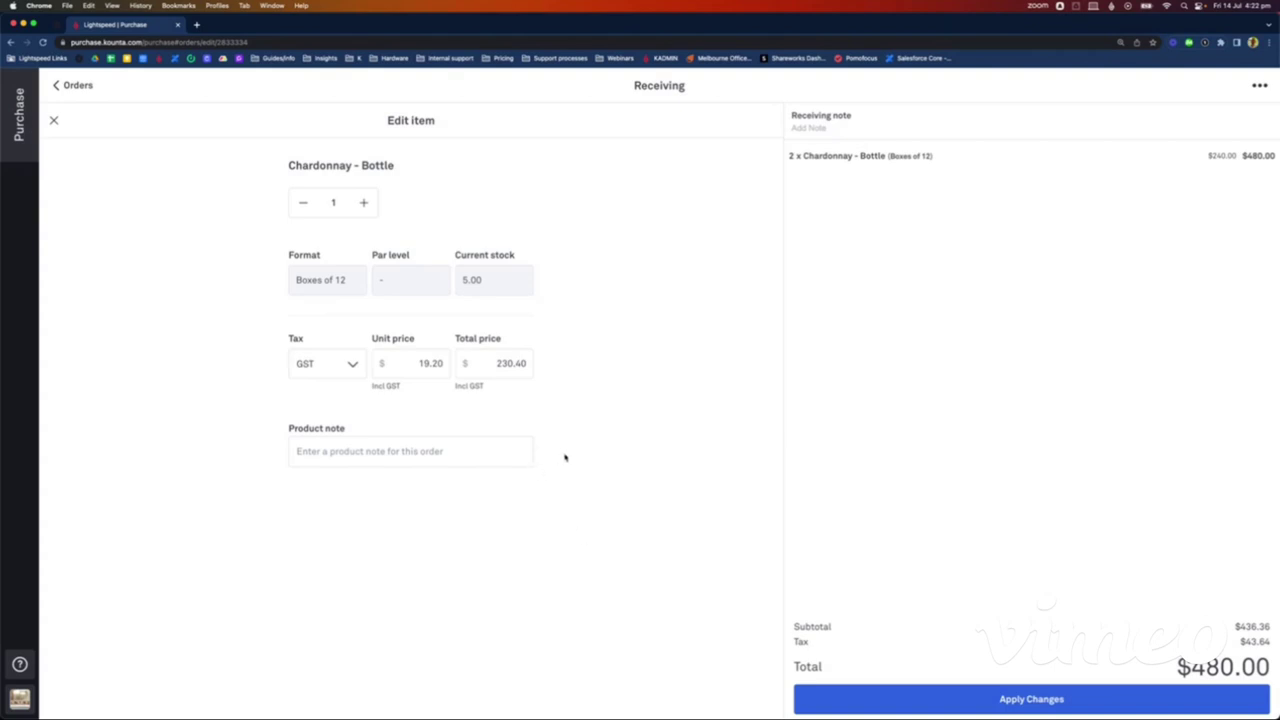
pyautogui.click(1040, 700)
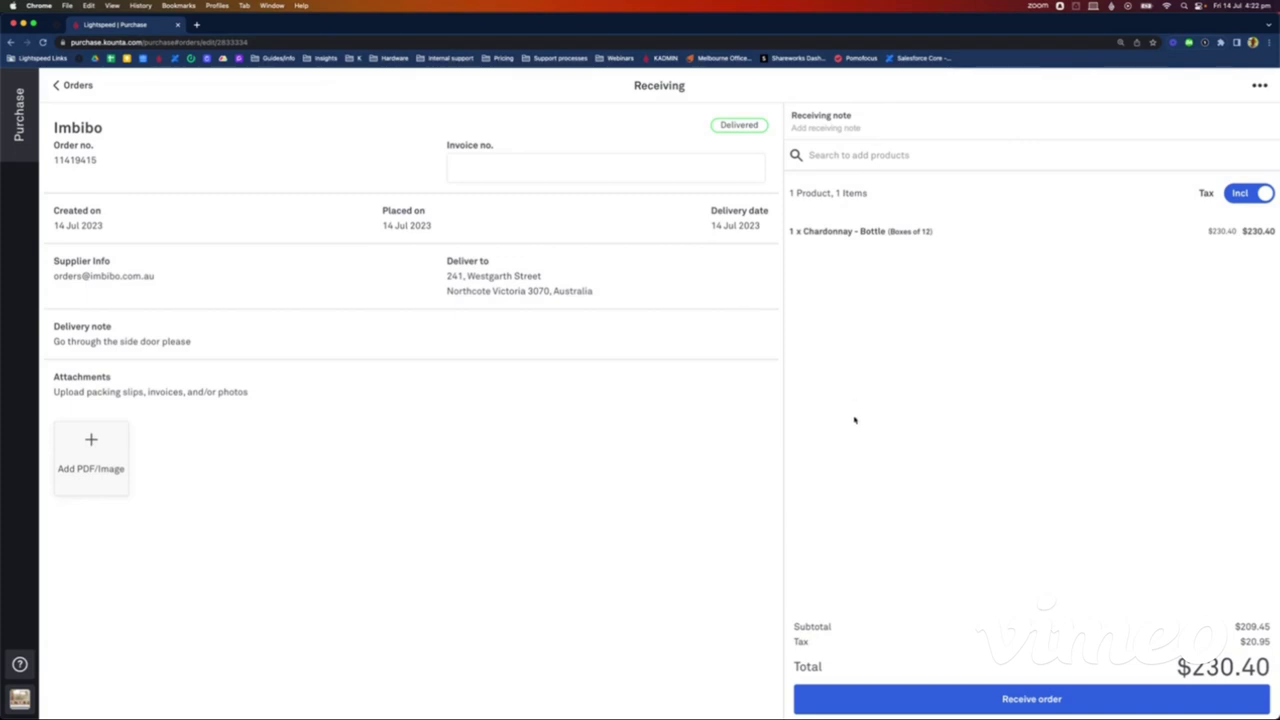
# Step: Enter invoice number INV14573, receive the Imbibo order ($230.40), and go to Order reminders
pyautogui.click(450, 180)
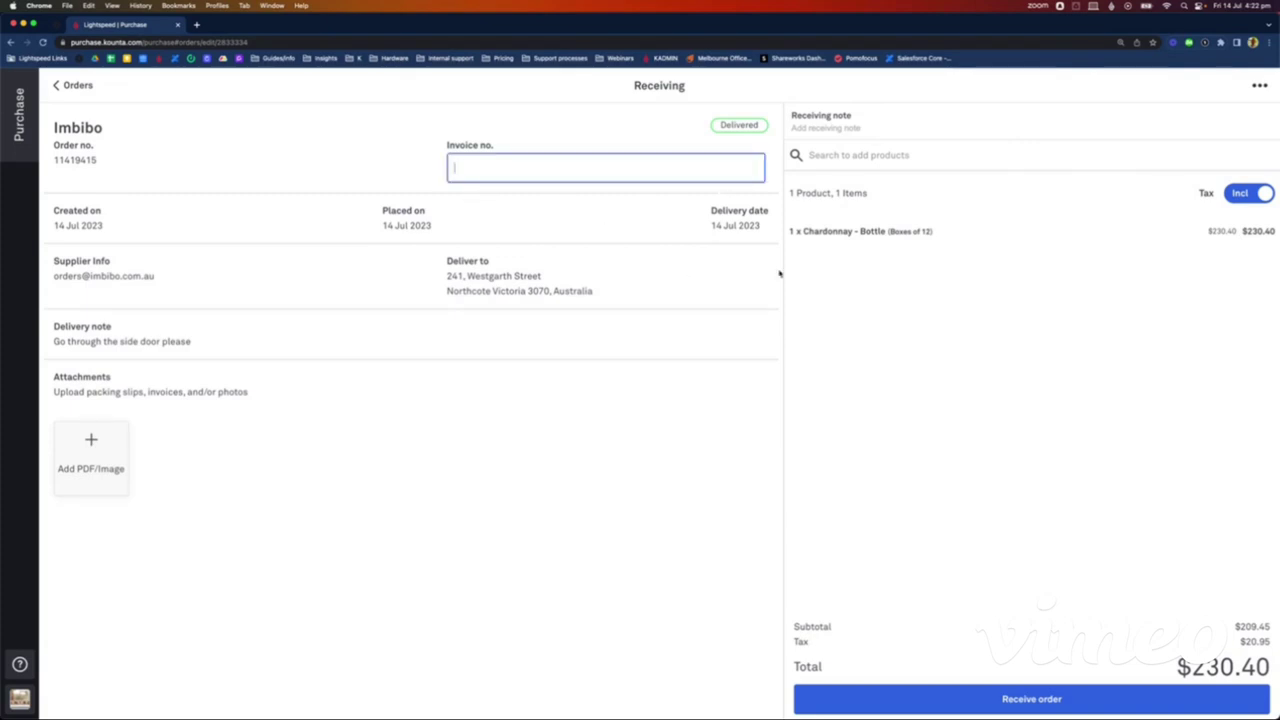
pyautogui.write('INV14573')
pyautogui.click(1029, 704)
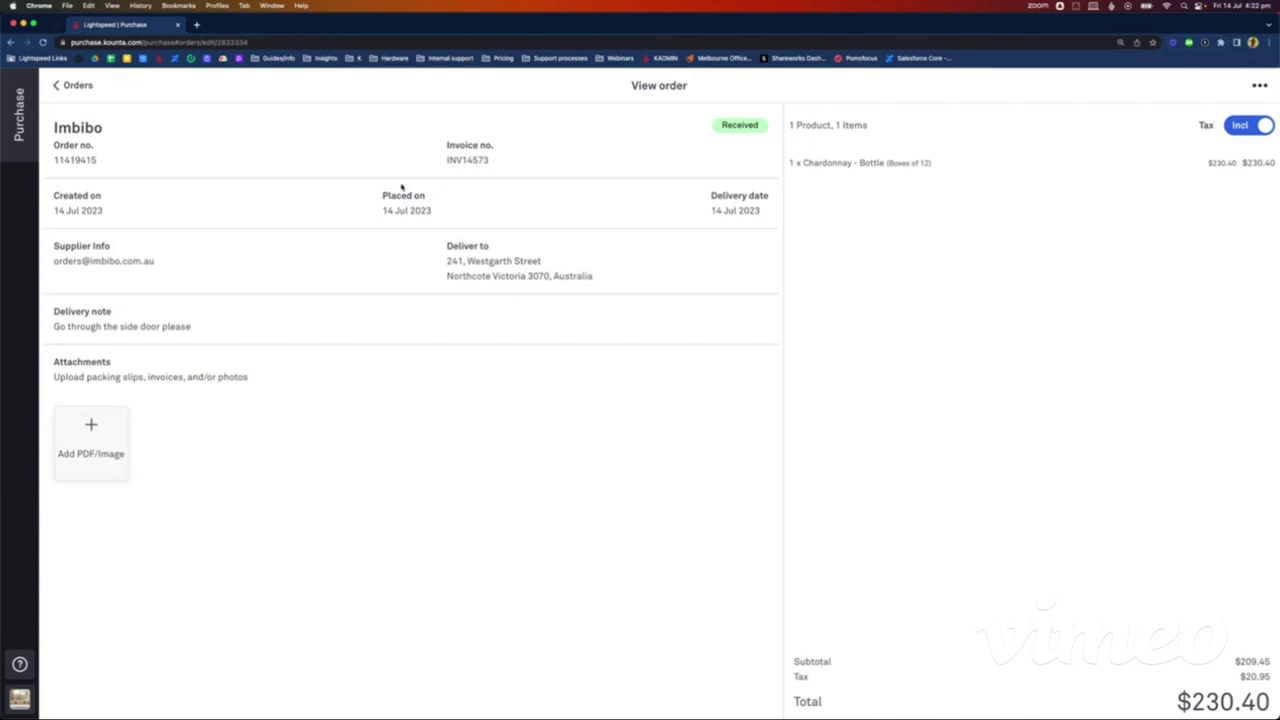
pyautogui.click(77, 85)
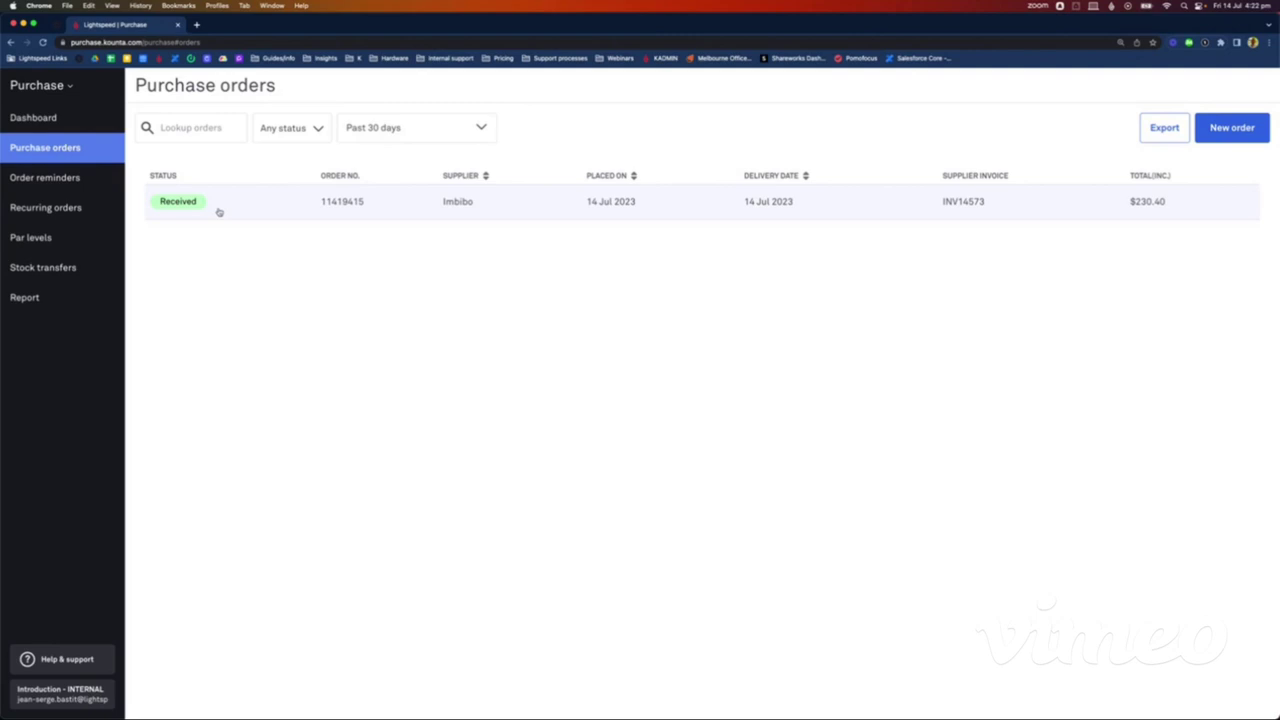
pyautogui.click(69, 178)
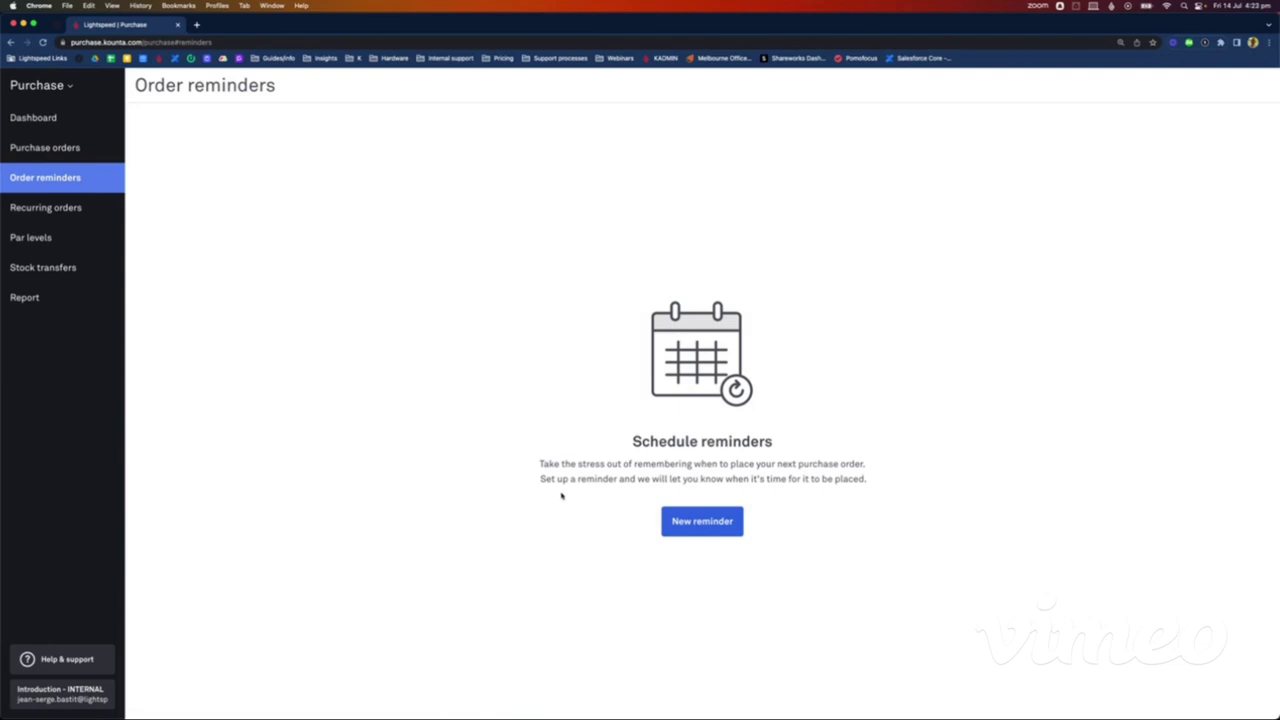
# Step: Start a new order reminder with Bibendum selected as the supplier
pyautogui.click(705, 521)
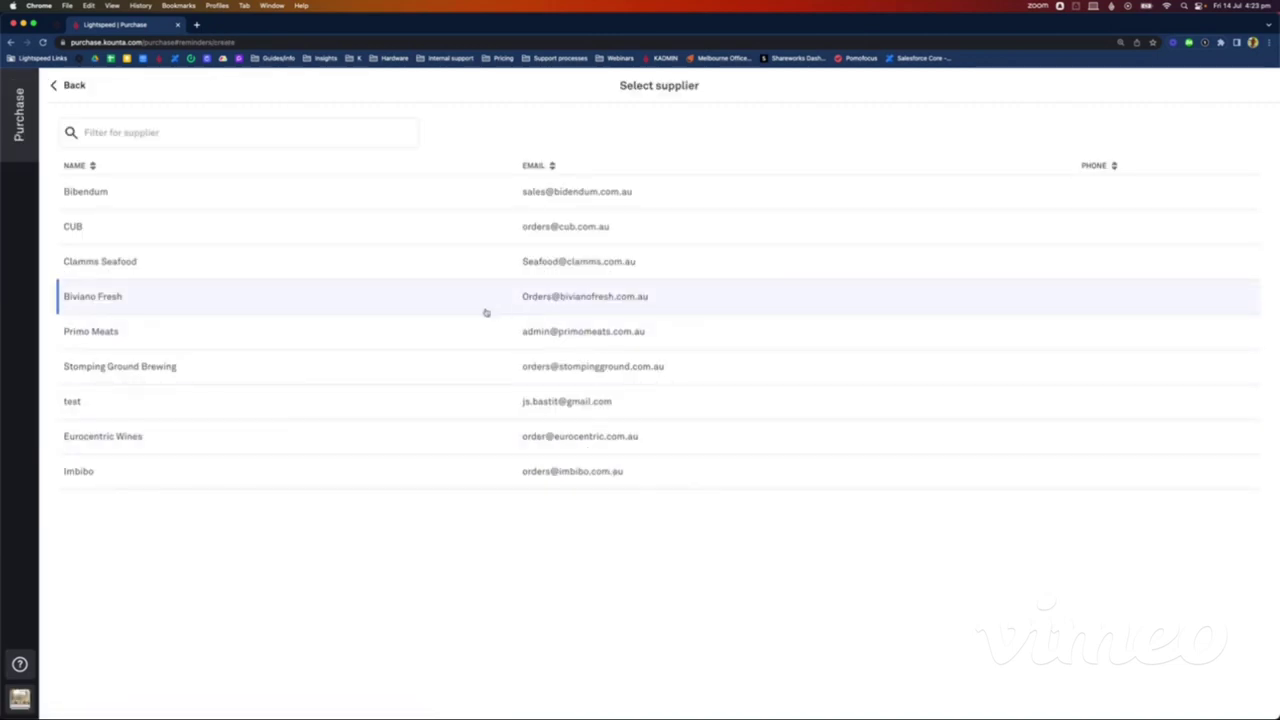
pyautogui.click(144, 197)
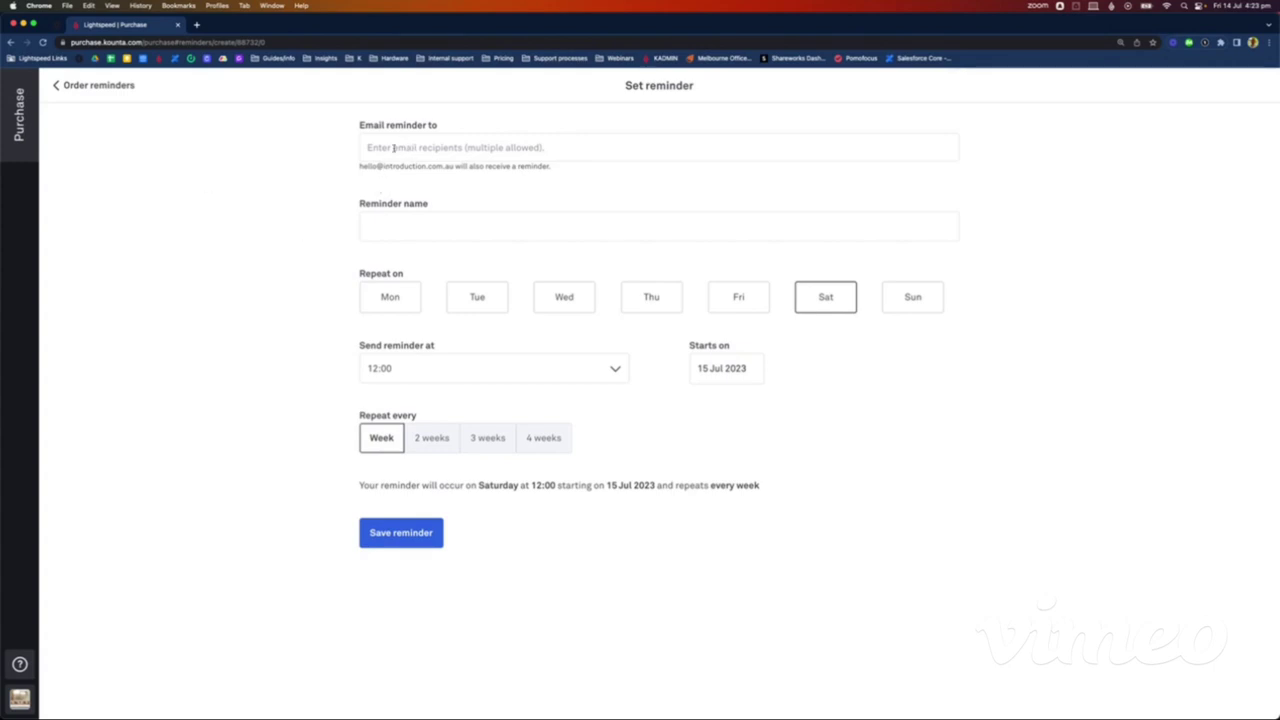
# Step: Save the 'Bibendum order' reminder for Tuesdays at 10:00 weekly, sent to the bar's e-mail address
pyautogui.click(394, 148)
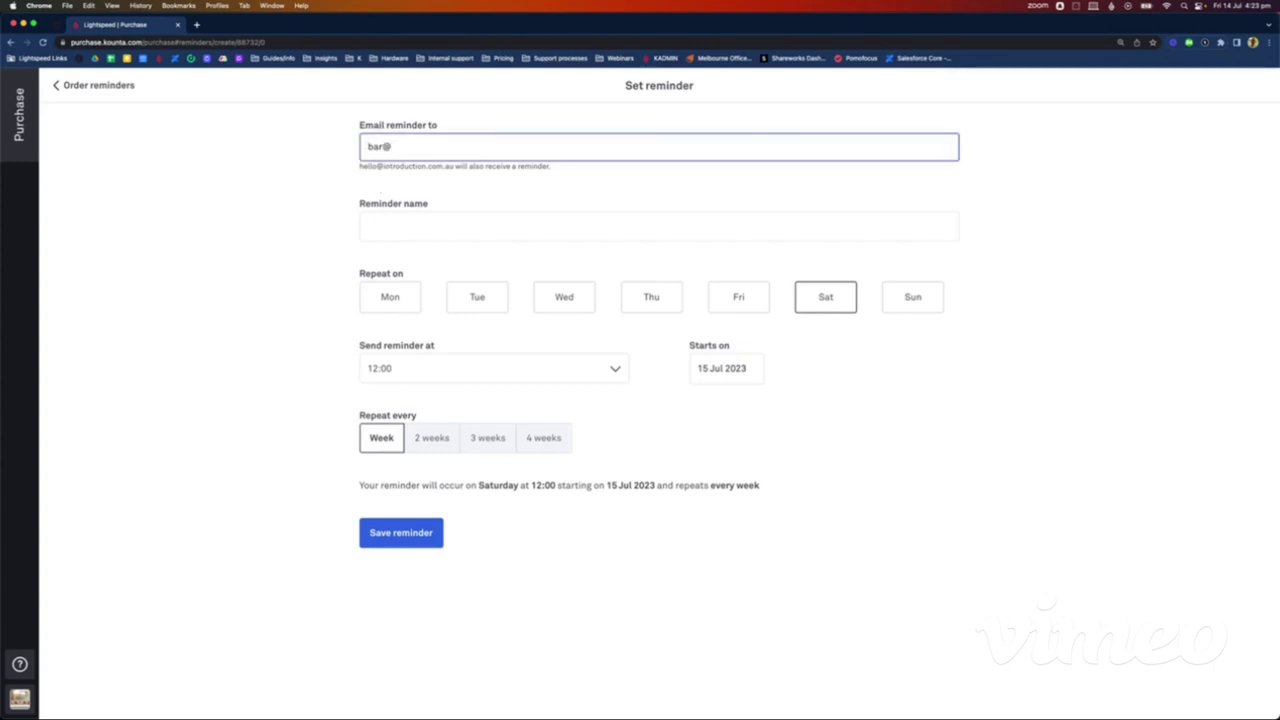
pyautogui.click(403, 220)
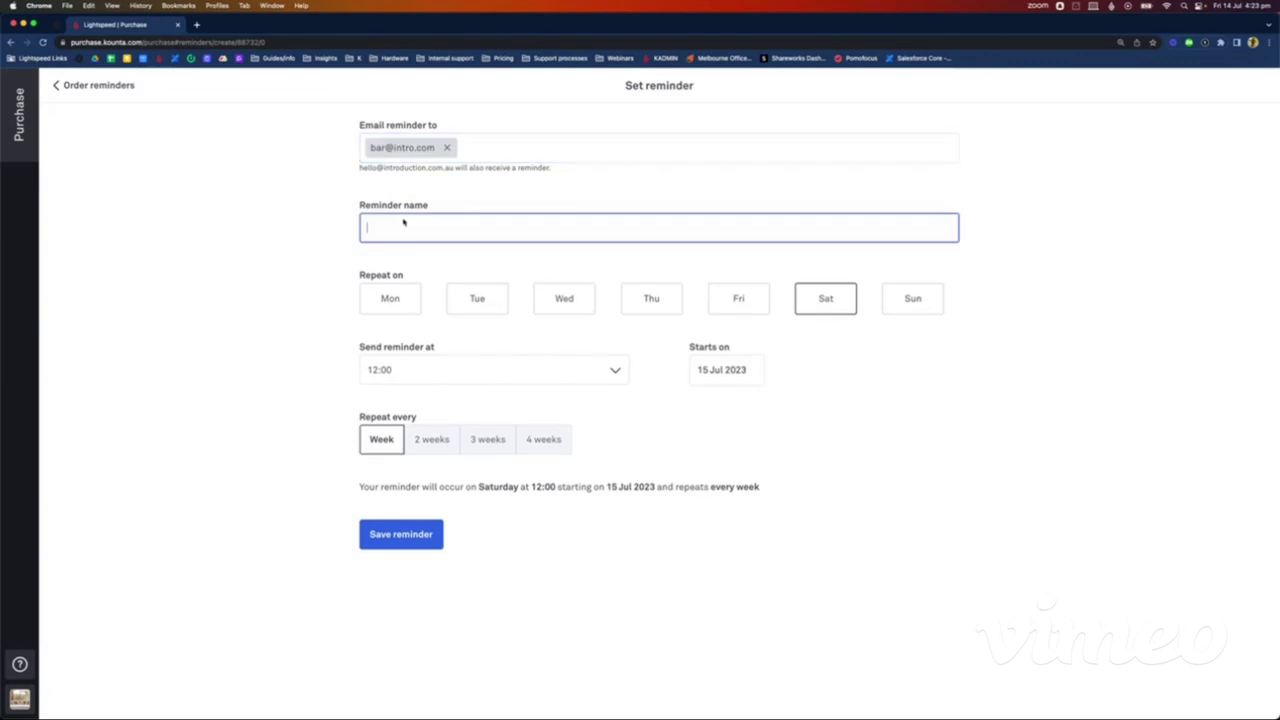
pyautogui.write('Bibendum order')
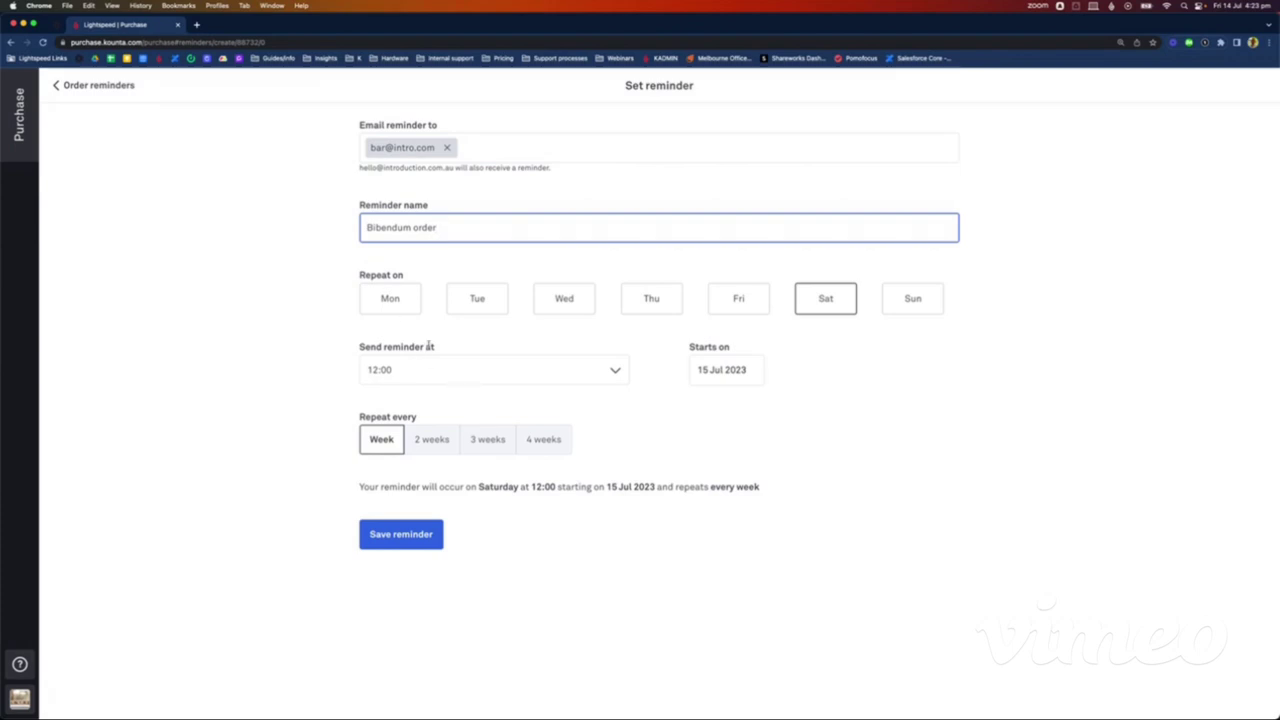
pyautogui.click(497, 310)
pyautogui.click(819, 303)
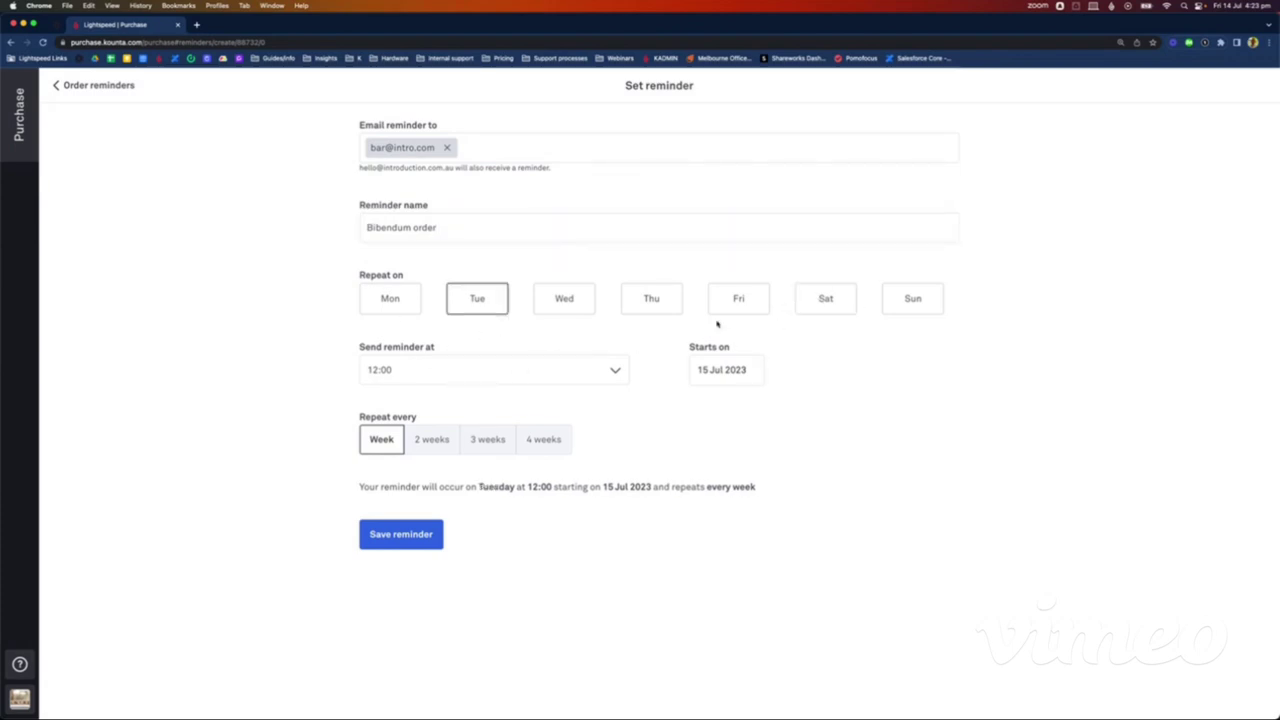
pyautogui.click(436, 374)
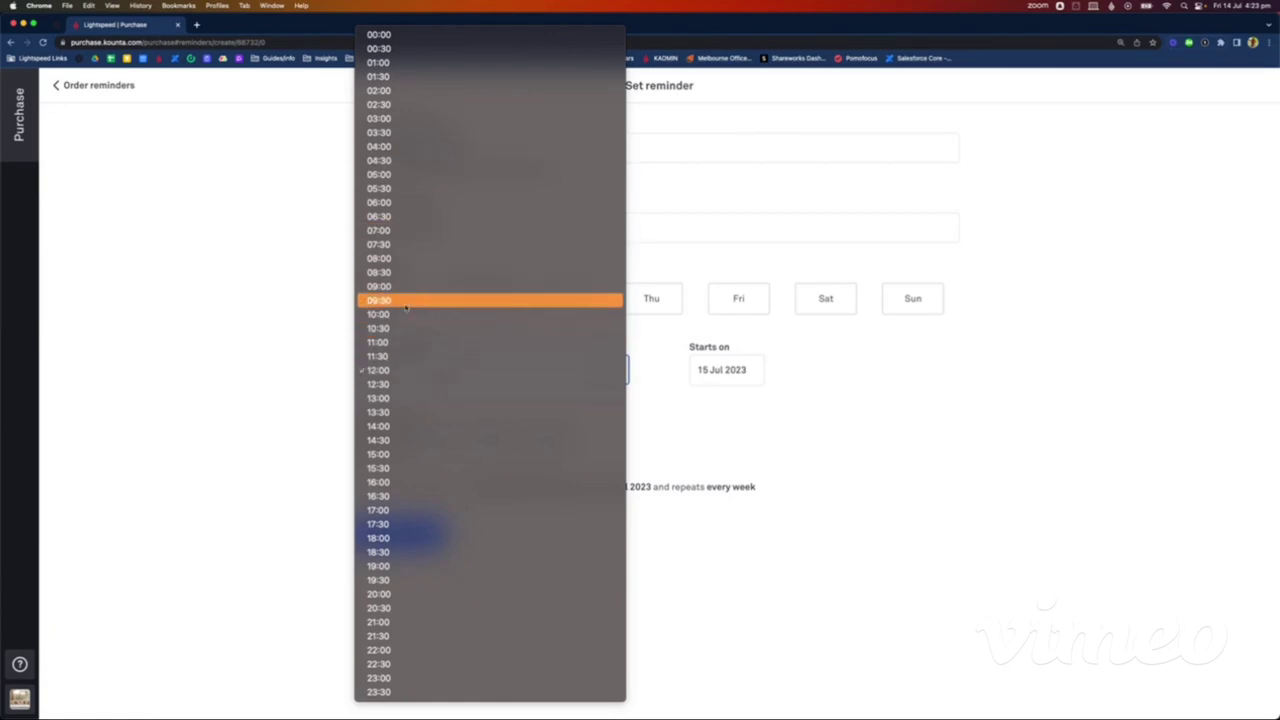
pyautogui.click(394, 314)
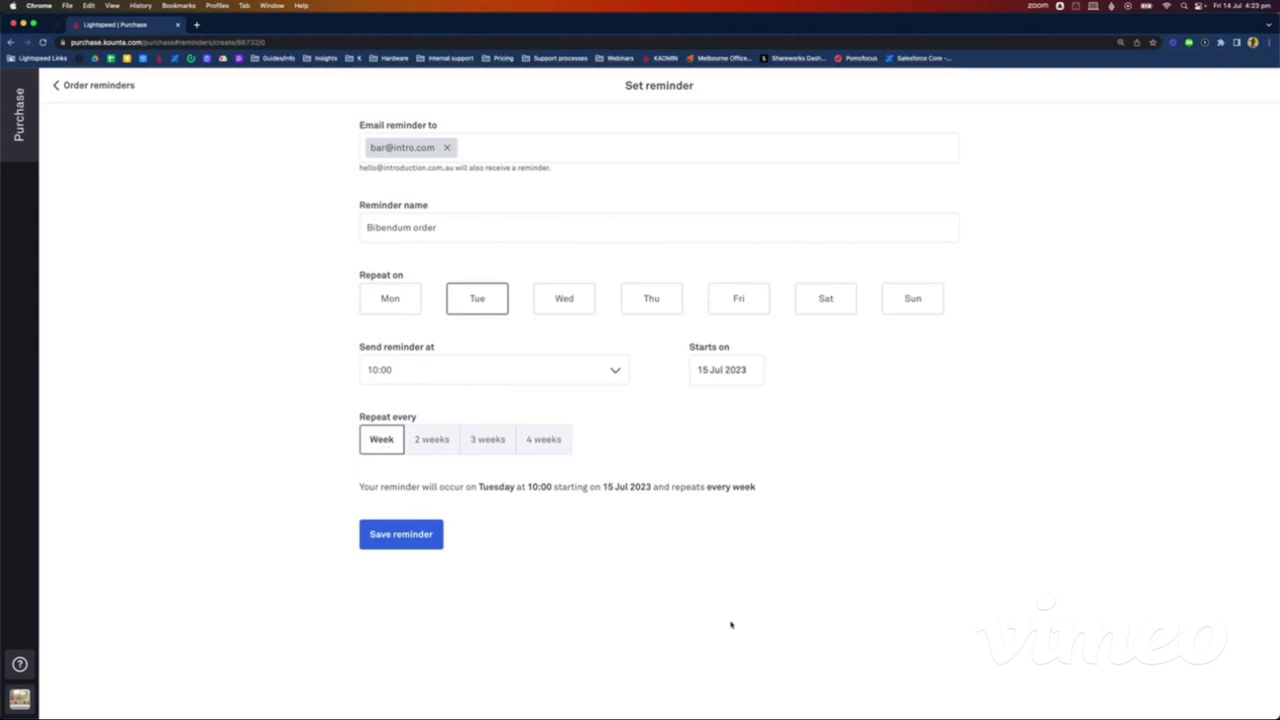
pyautogui.click(420, 540)
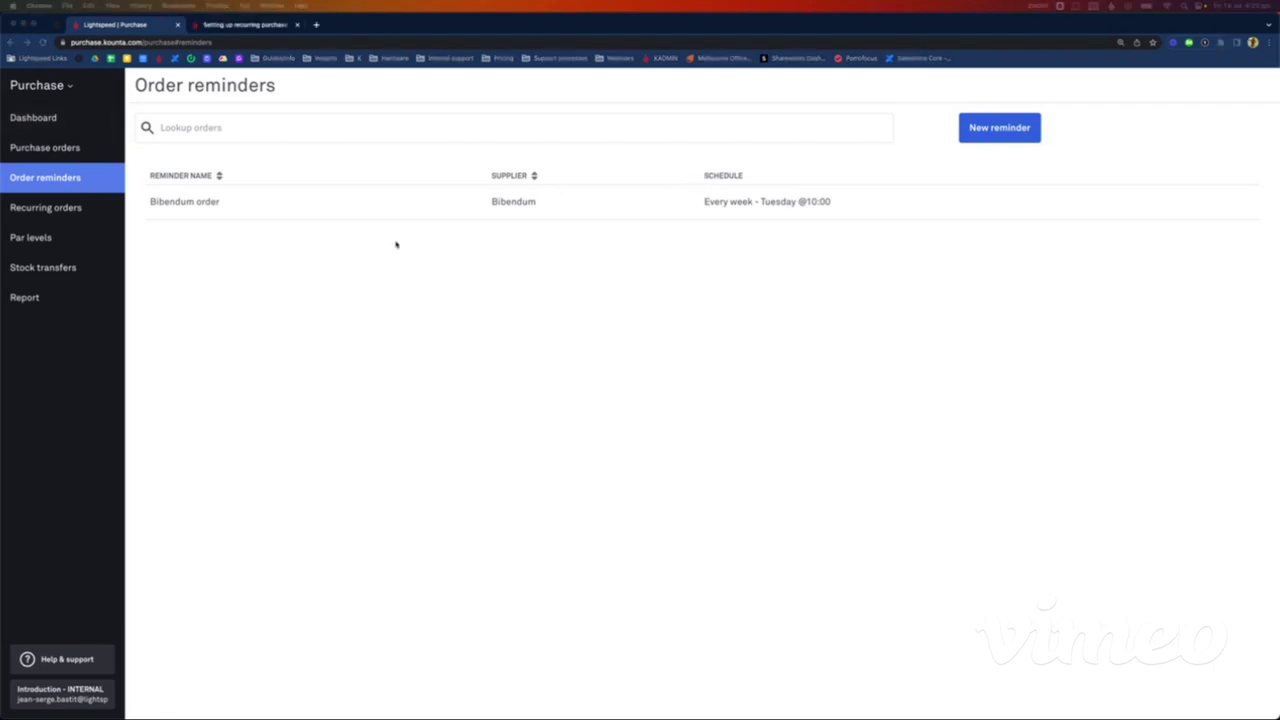
pyautogui.click(64, 209)
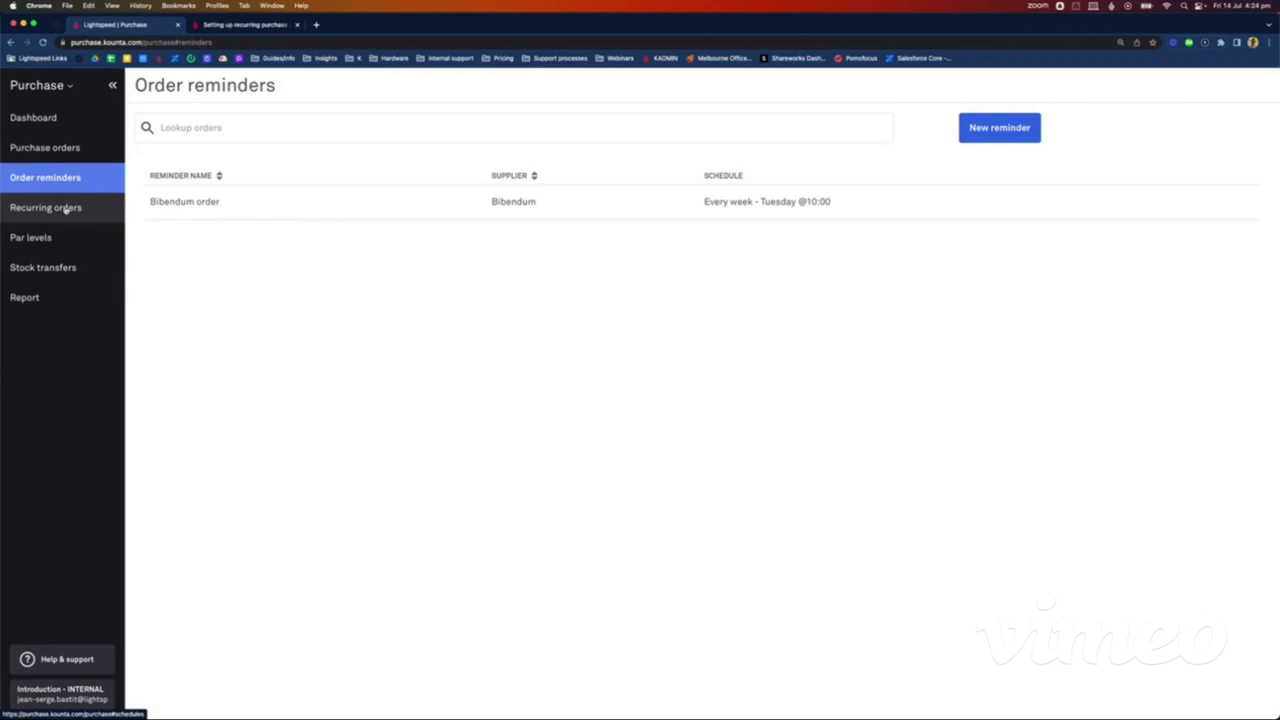
# Step: Create a recurring Bibendum order for 10 Pinot Noir - Bottle ($1,080.00) and go to scheduling
pyautogui.click(64, 209)
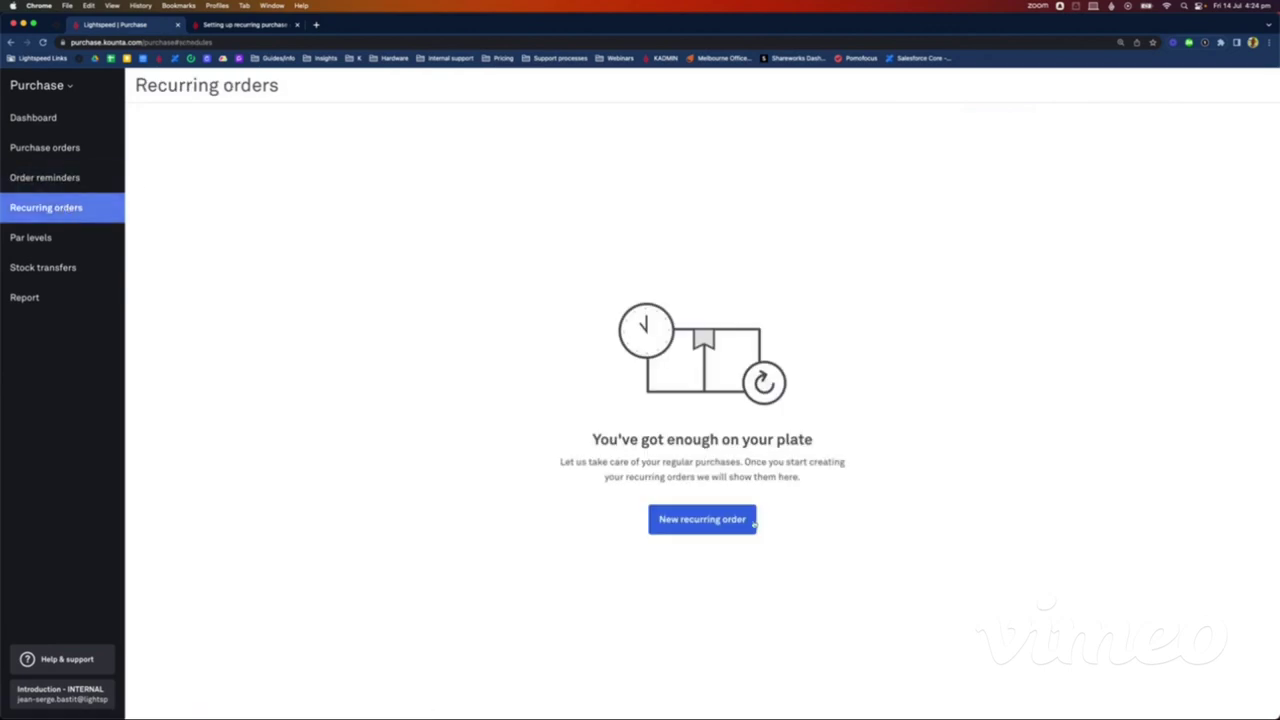
pyautogui.click(720, 528)
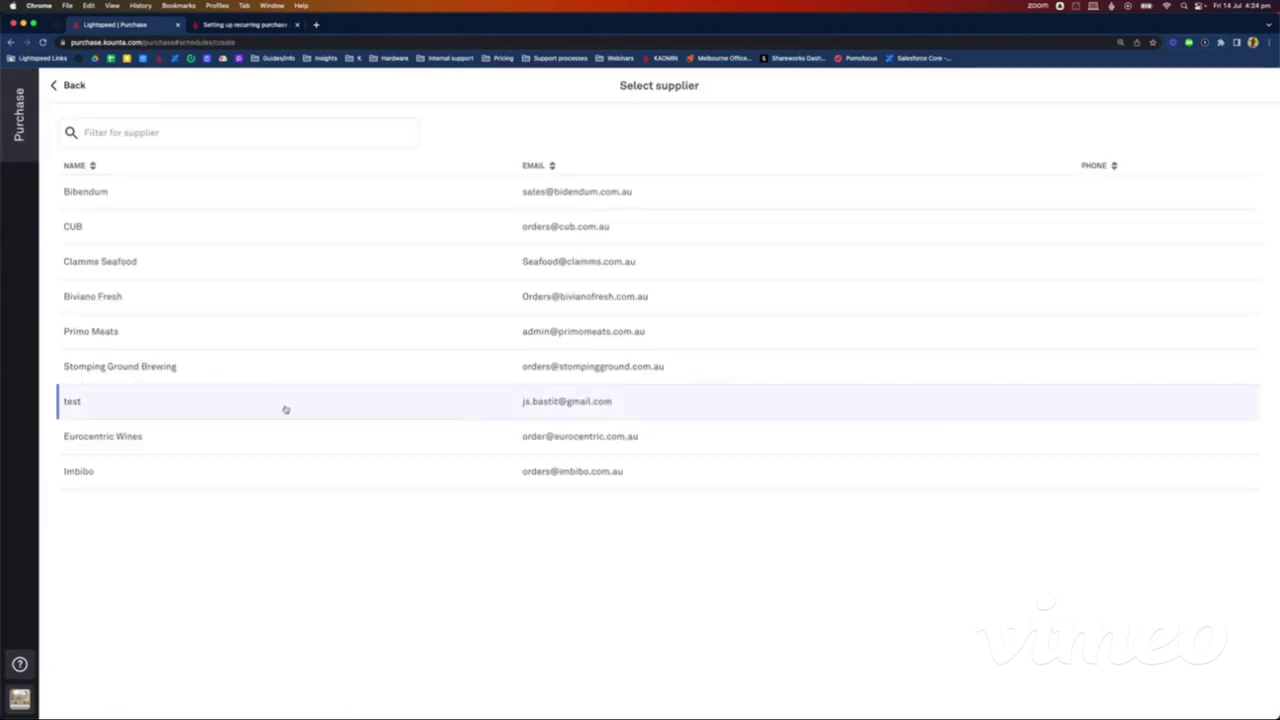
pyautogui.click(143, 194)
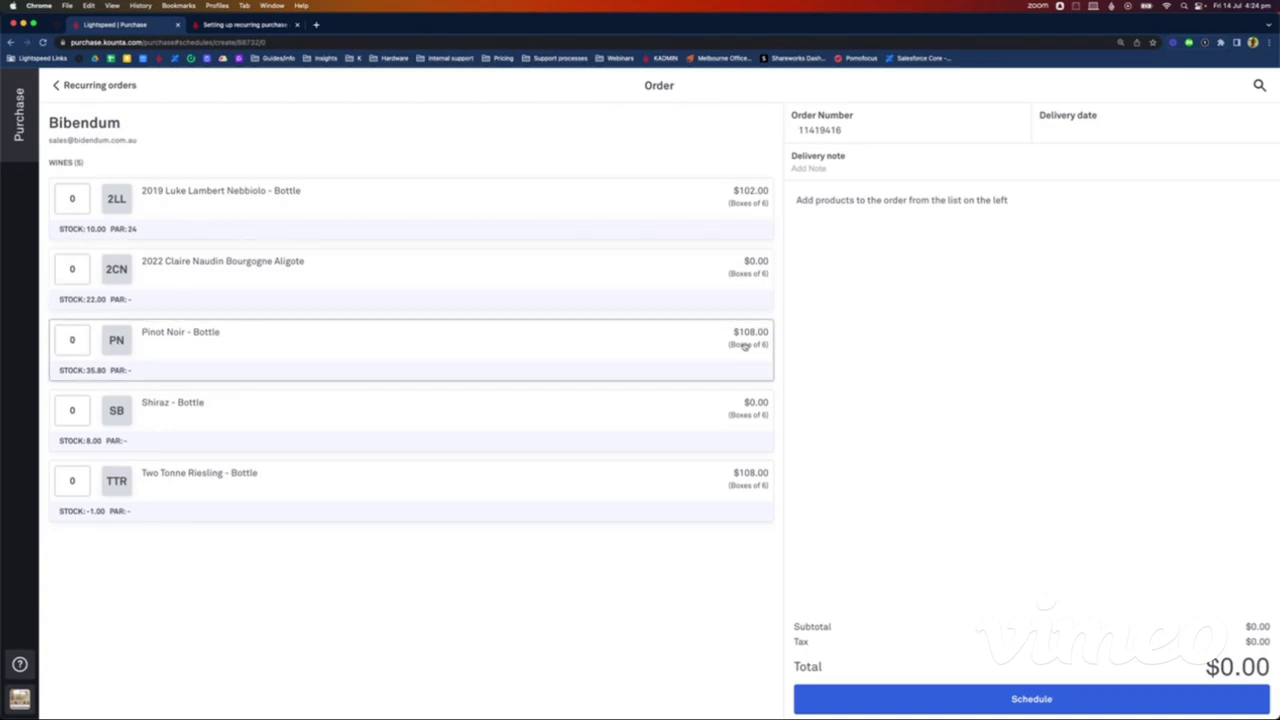
pyautogui.click(74, 341)
pyautogui.press('BackSpace')
pyautogui.write('10')
pyautogui.click(288, 605)
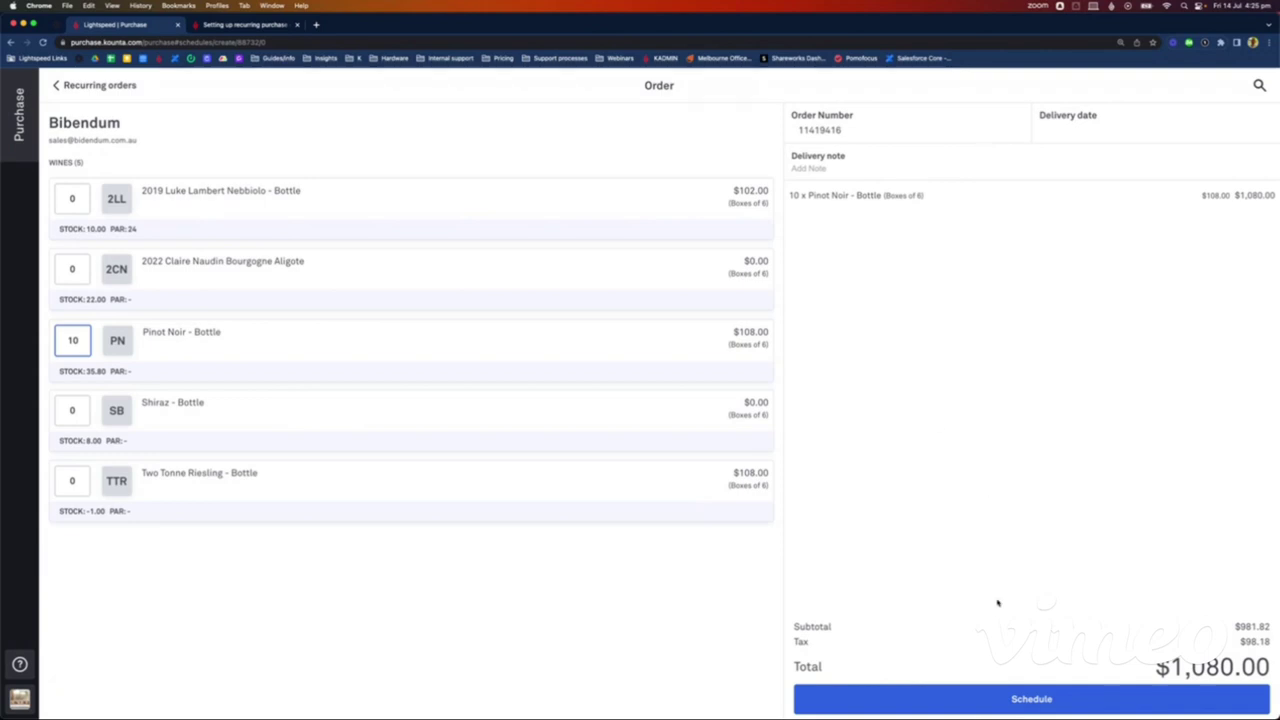
pyautogui.click(1007, 699)
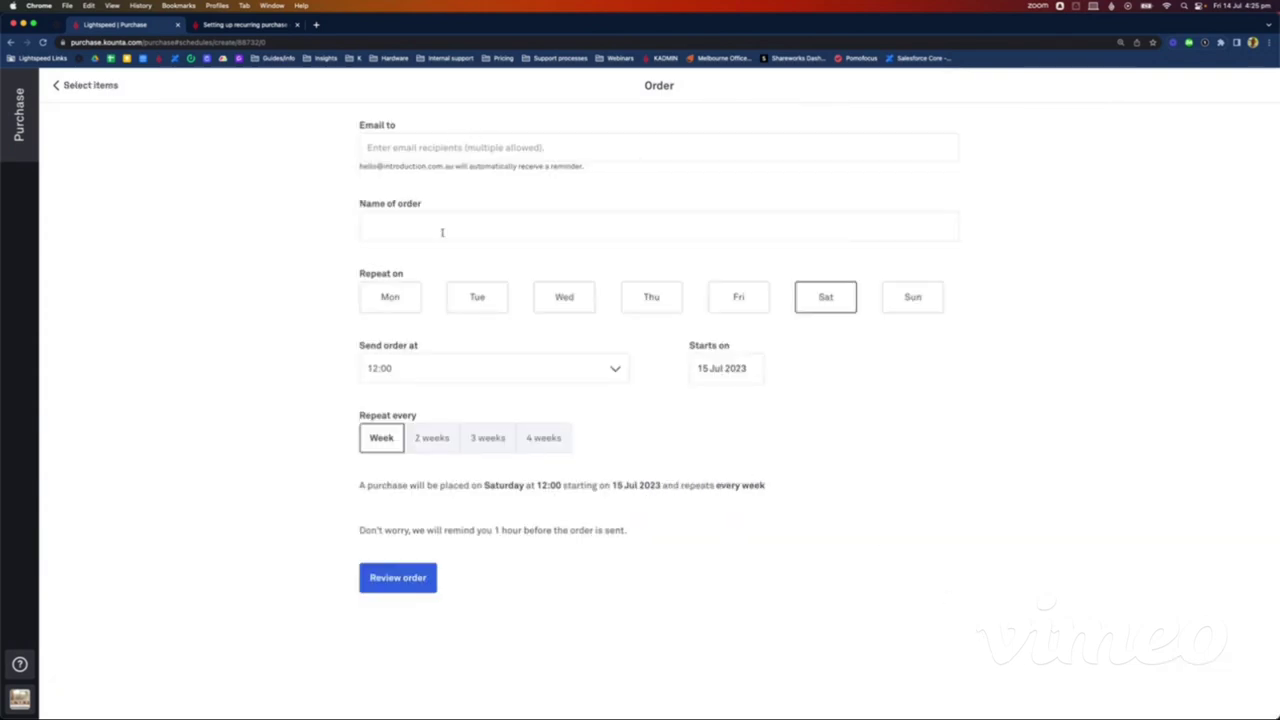
# Step: Schedule the recurring order for Monday instead of Saturday and add the supplier's order e-mail recipient
pyautogui.click(405, 300)
pyautogui.click(835, 296)
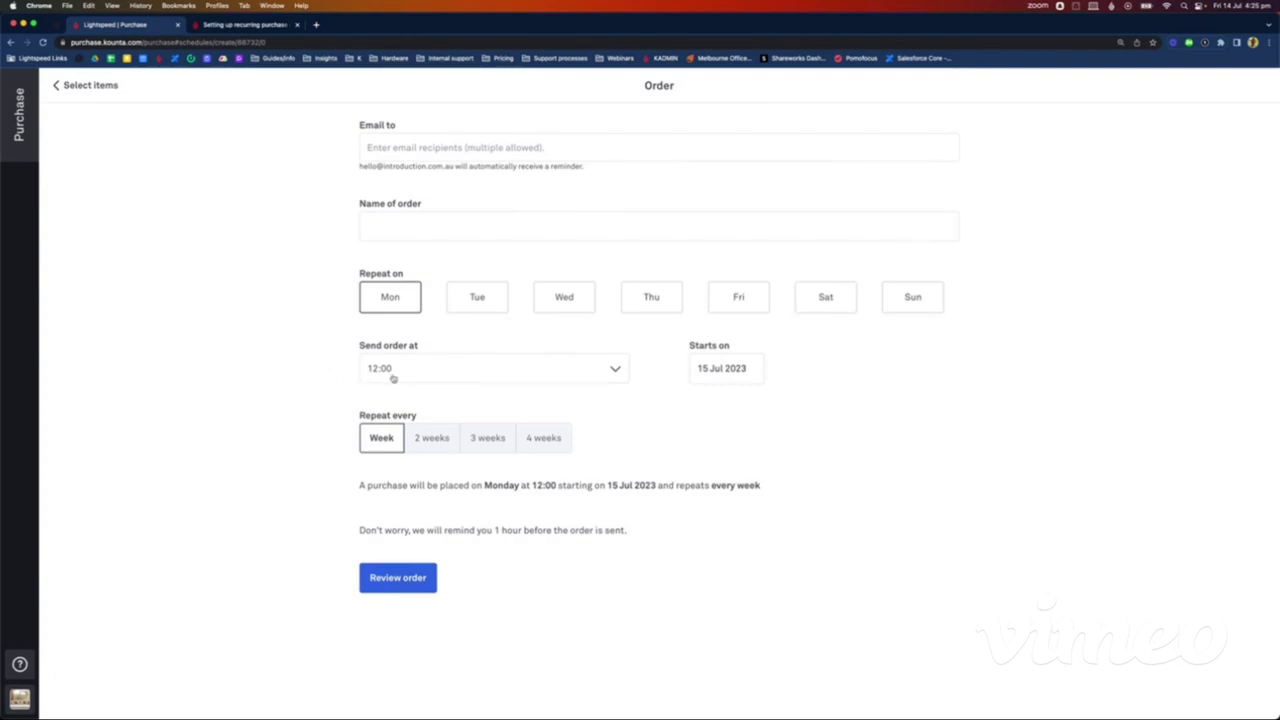
pyautogui.click(410, 150)
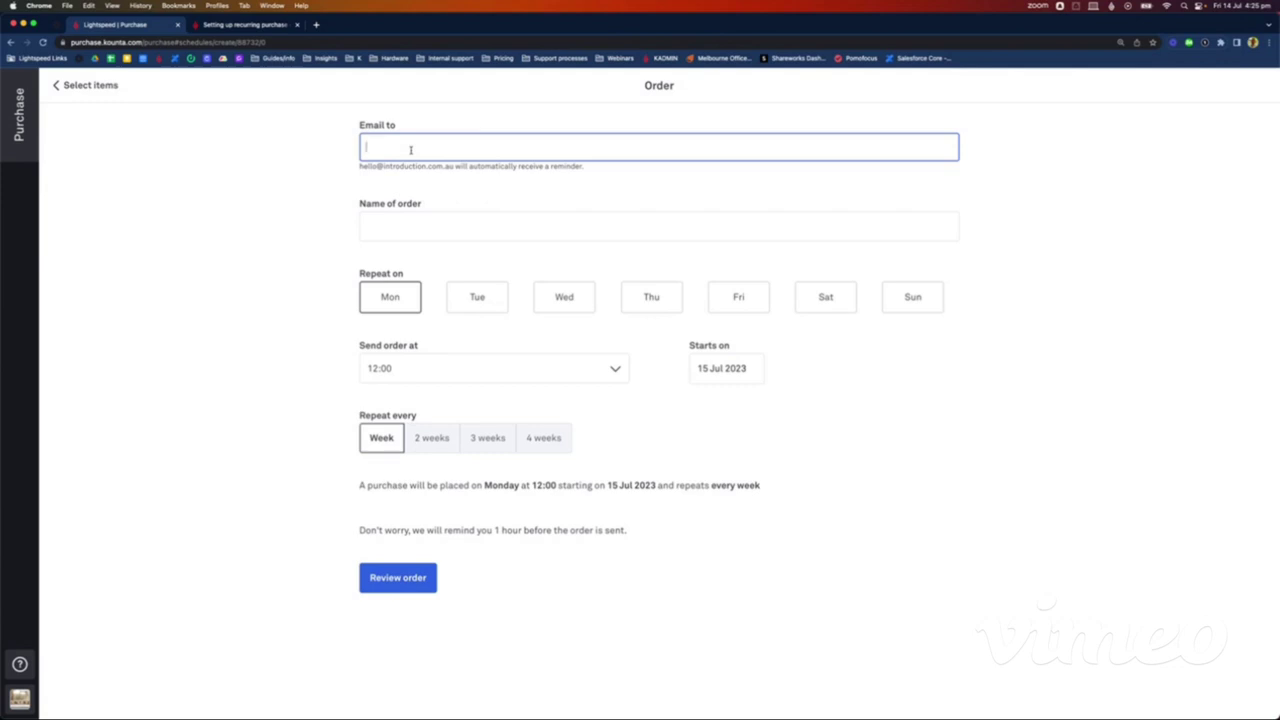
pyautogui.click(298, 330)
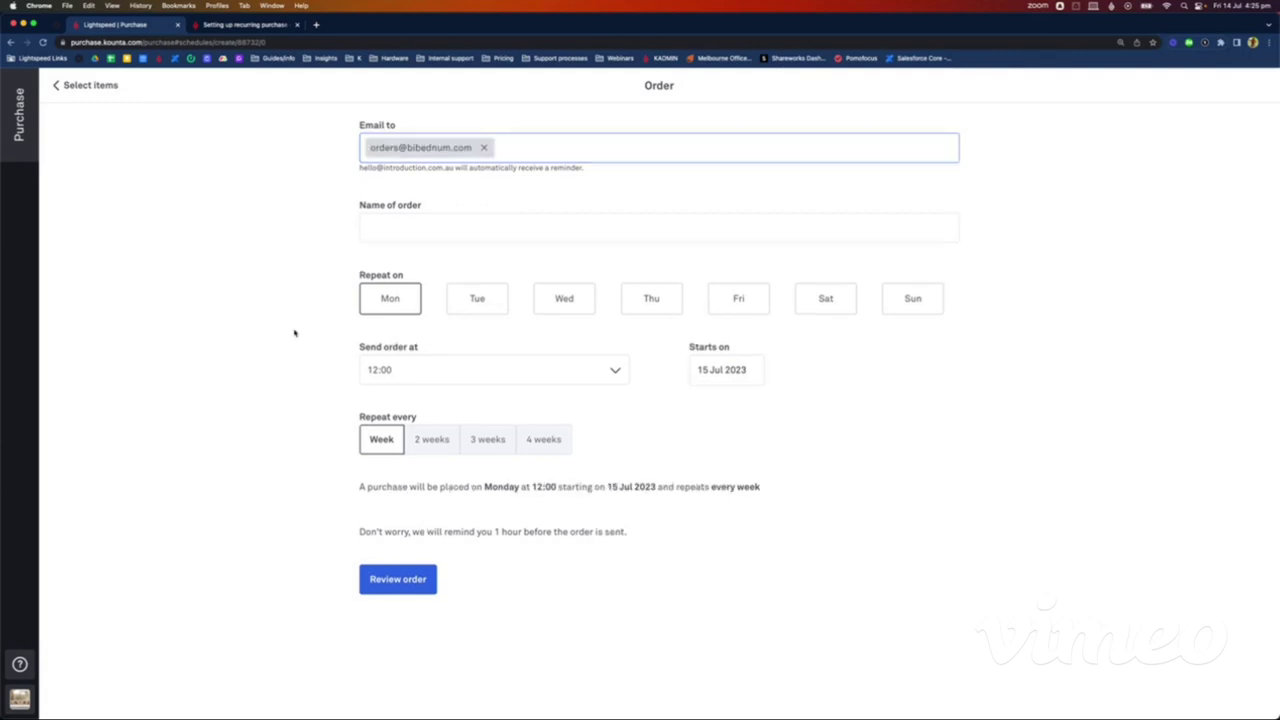
# Step: Name the order 'Intro Pinot order (weekly)', keep it repeating every week, and review it
pyautogui.click(423, 224)
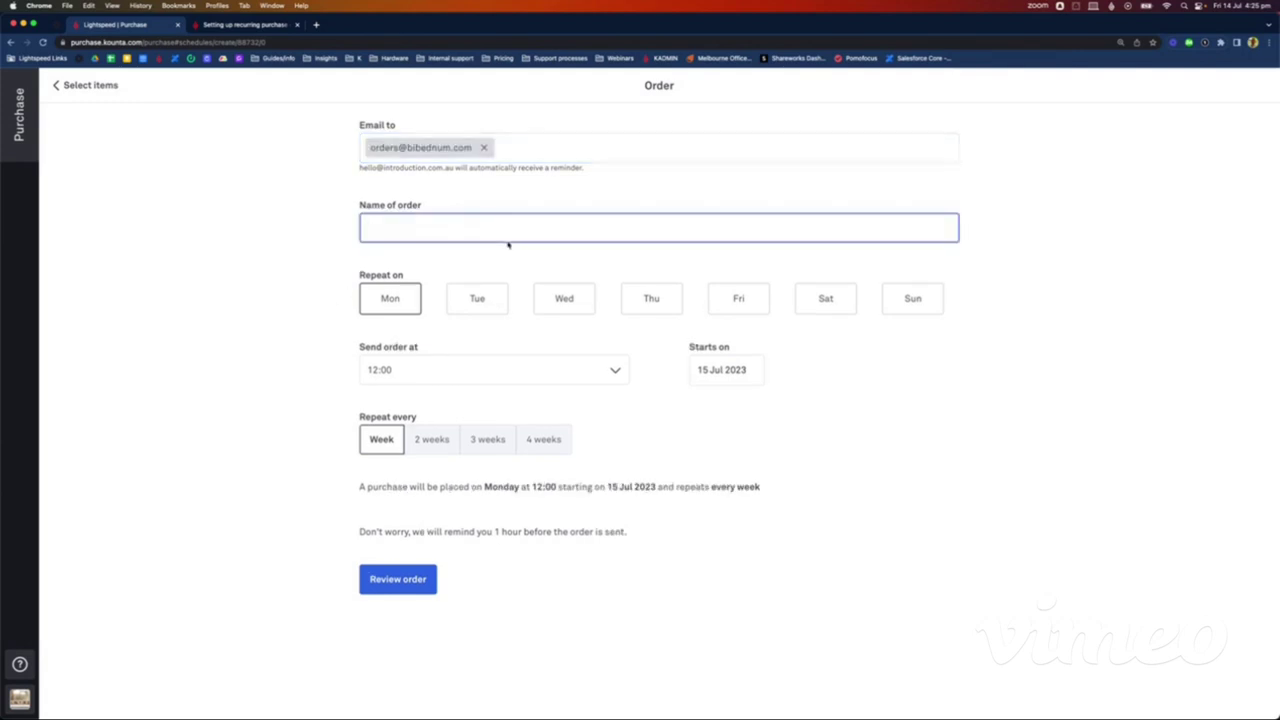
pyautogui.write('Intro Pl')
pyautogui.write('not order (weekly)')
pyautogui.click(430, 442)
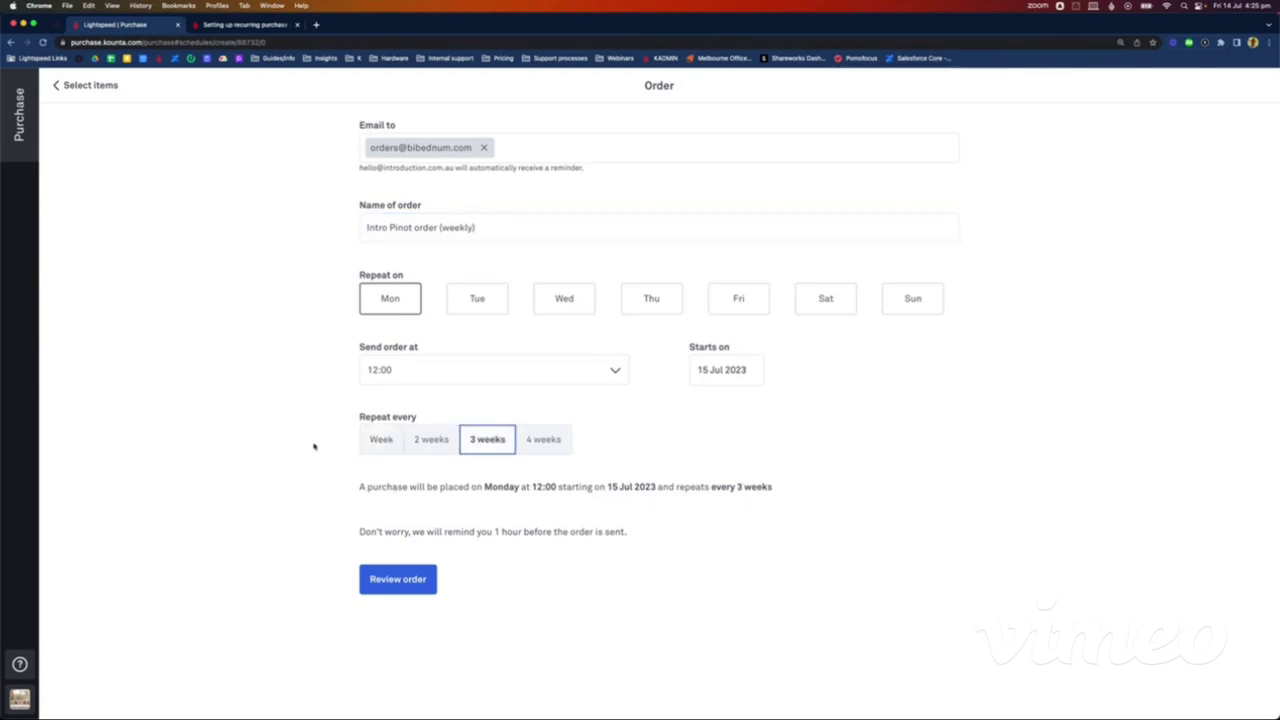
pyautogui.click(376, 444)
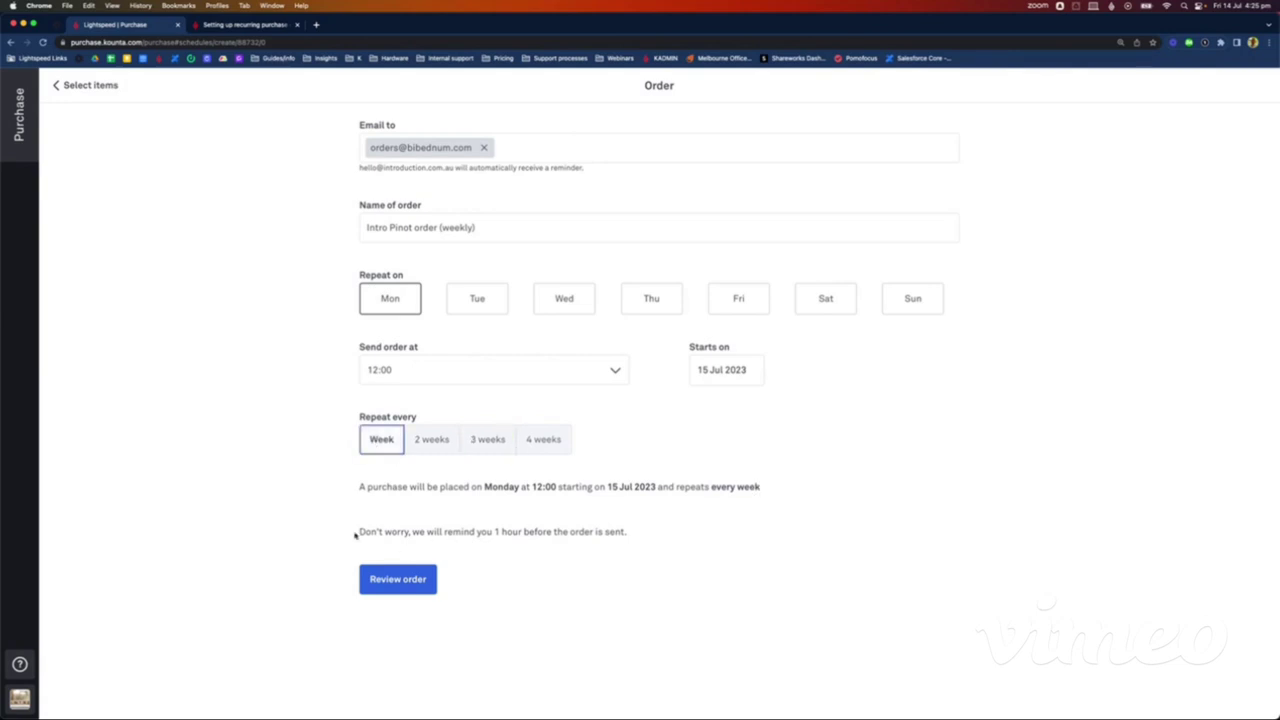
pyautogui.moveTo(354, 535); pyautogui.dragTo(651, 529)
pyautogui.click(605, 577)
pyautogui.click(396, 579)
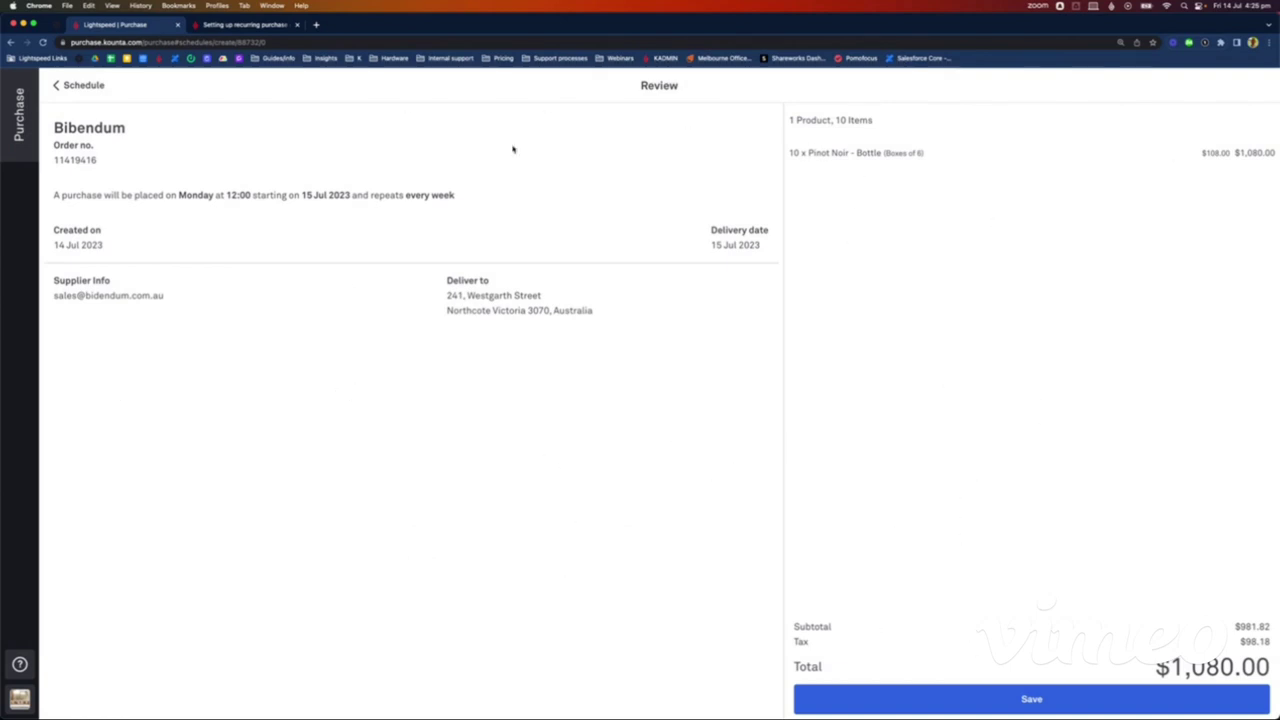
# Step: Save the Intro Pinot order (weekly) recurring order and go to the Par levels list
pyautogui.click(1021, 705)
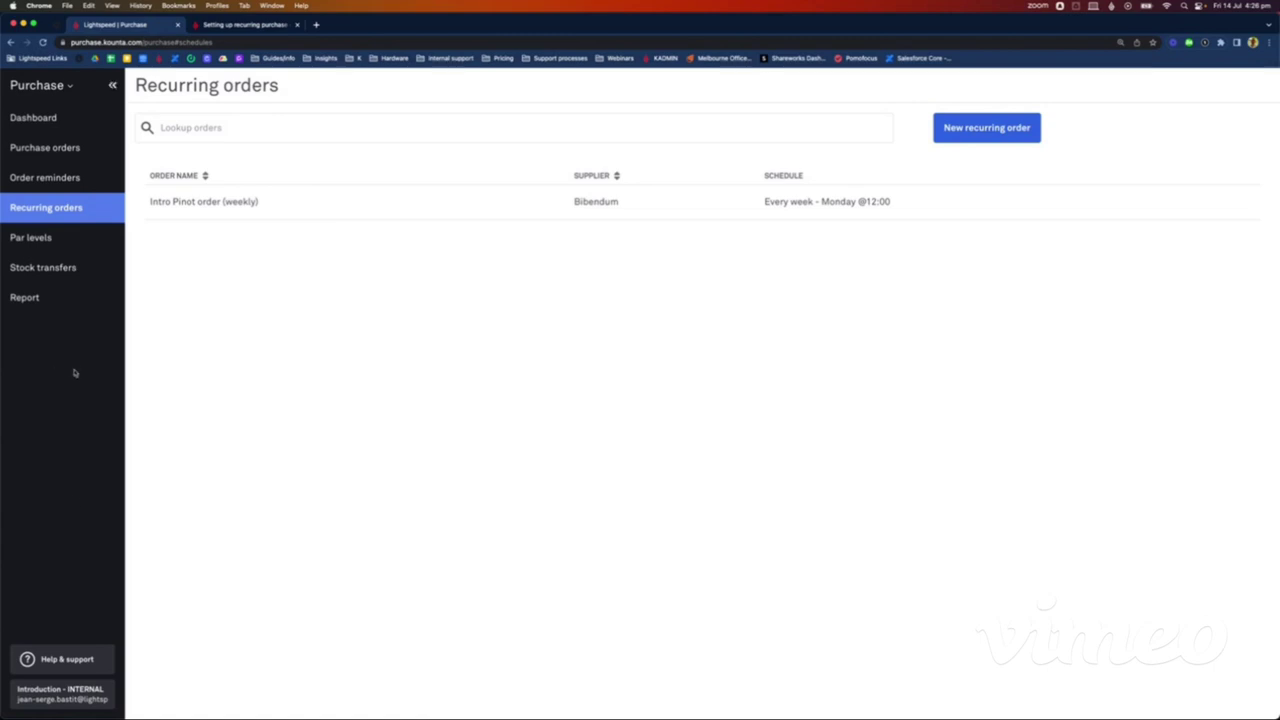
pyautogui.click(50, 237)
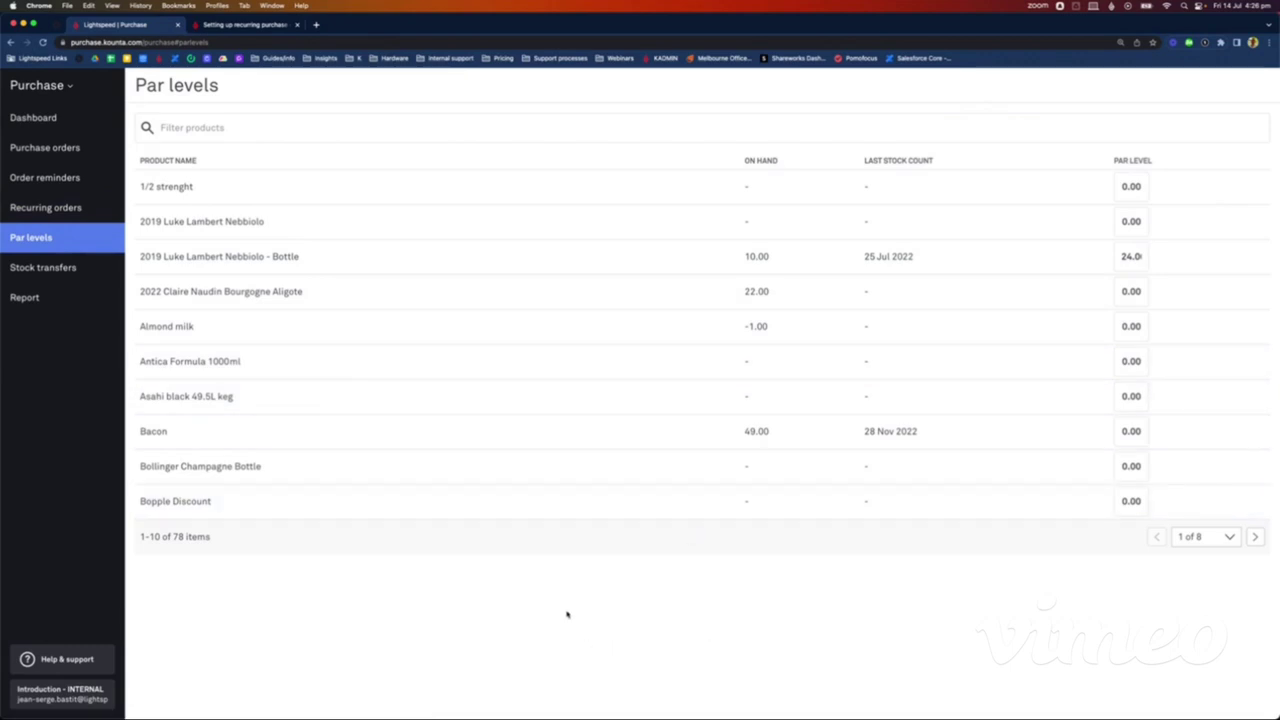
# Step: Filter par levels for 'pinot noir', set Pinot Noir - Bottle to 48, then open Purchase orders
pyautogui.click(241, 121)
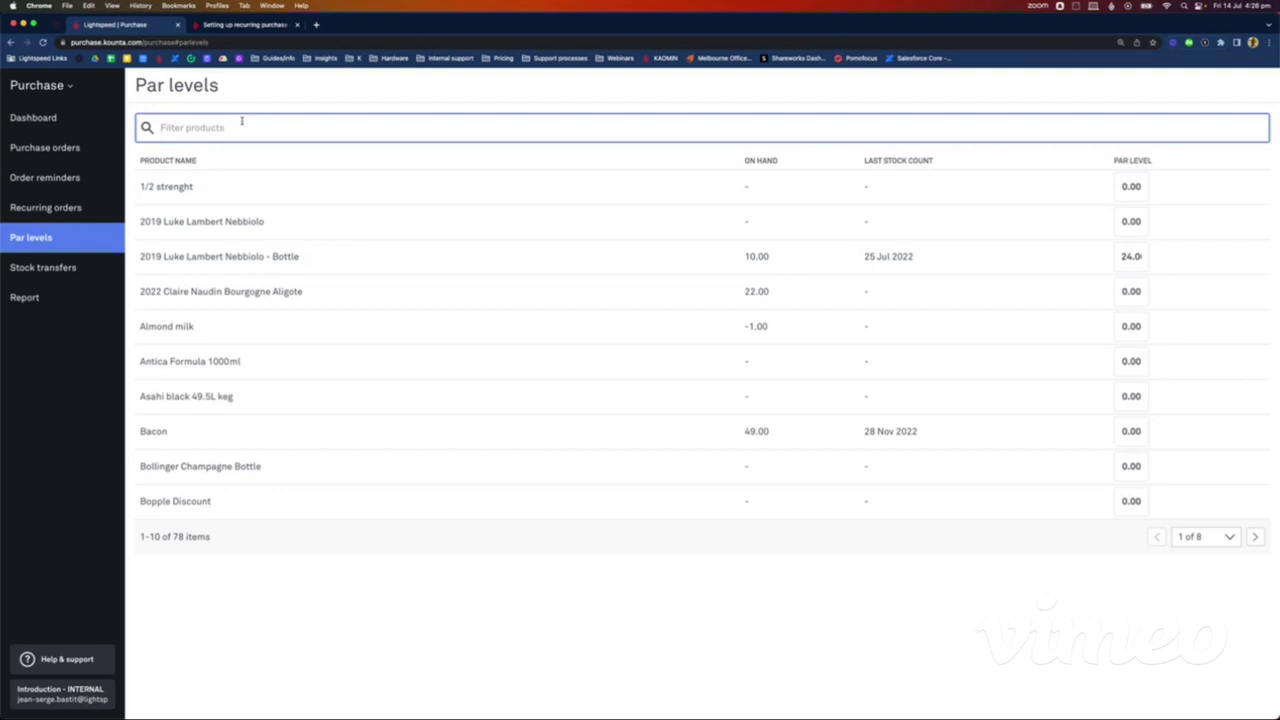
pyautogui.write('pinot noir')
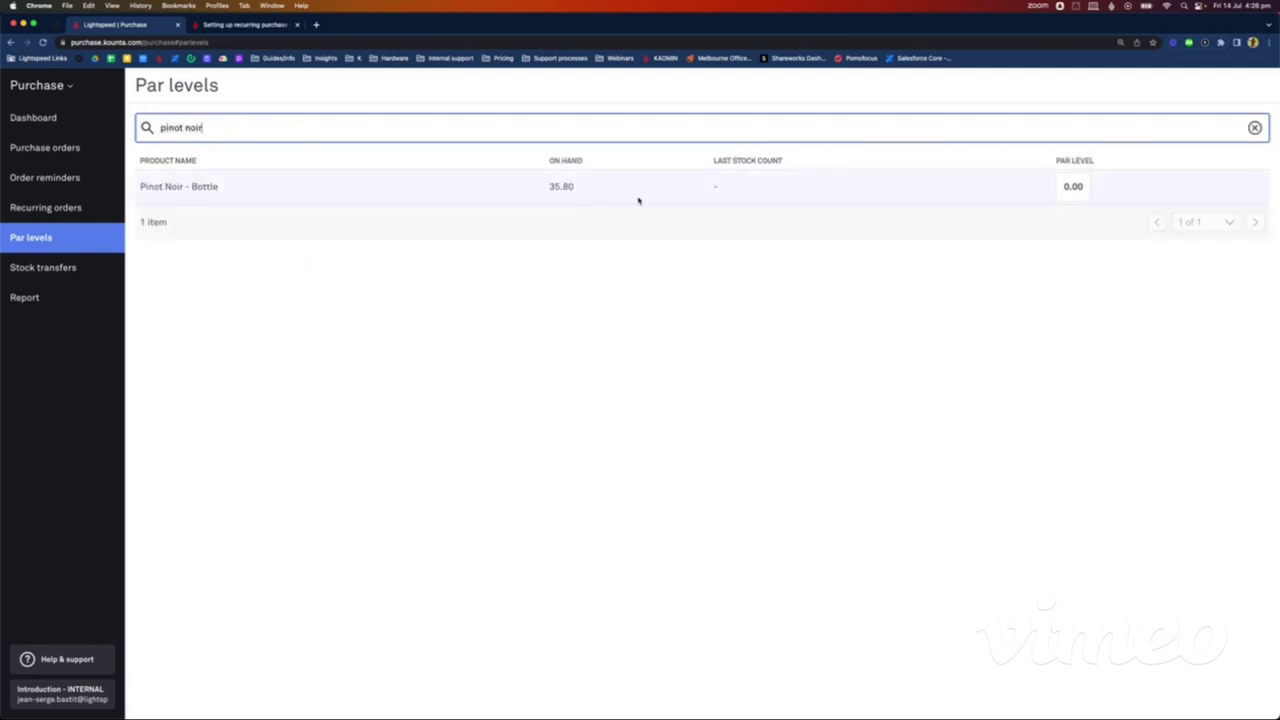
pyautogui.click(1078, 187)
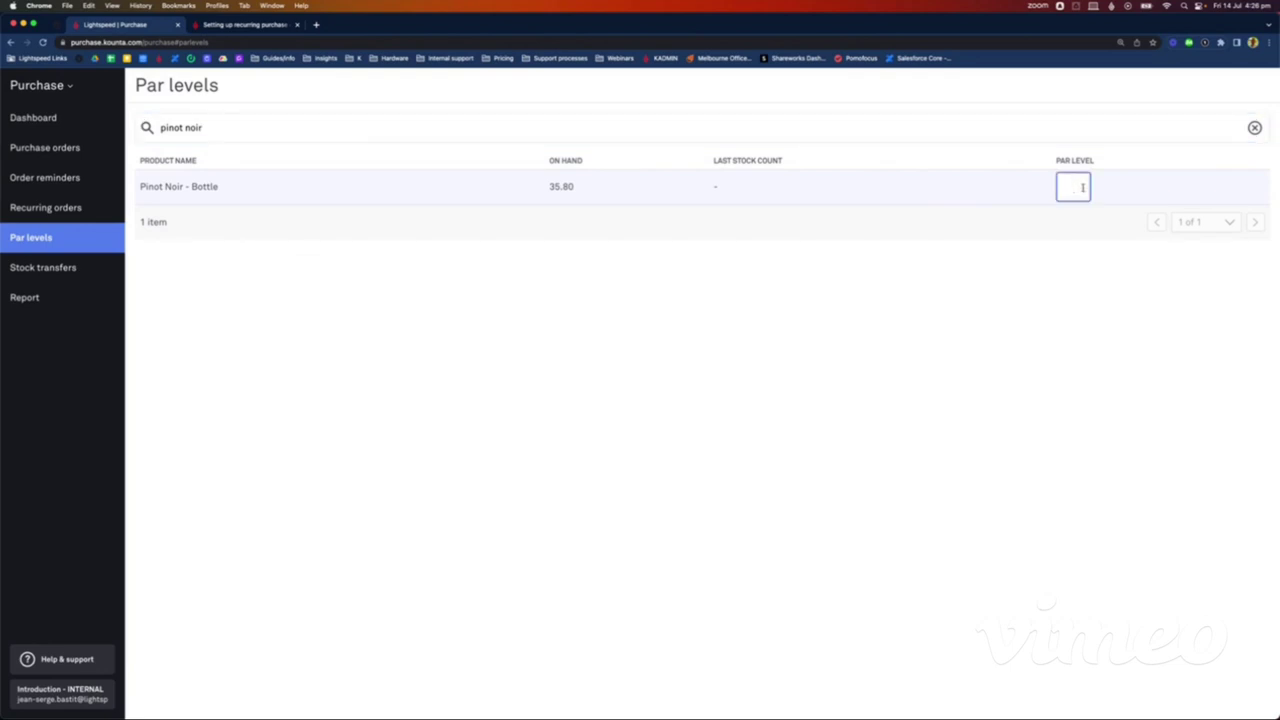
pyautogui.write('48')
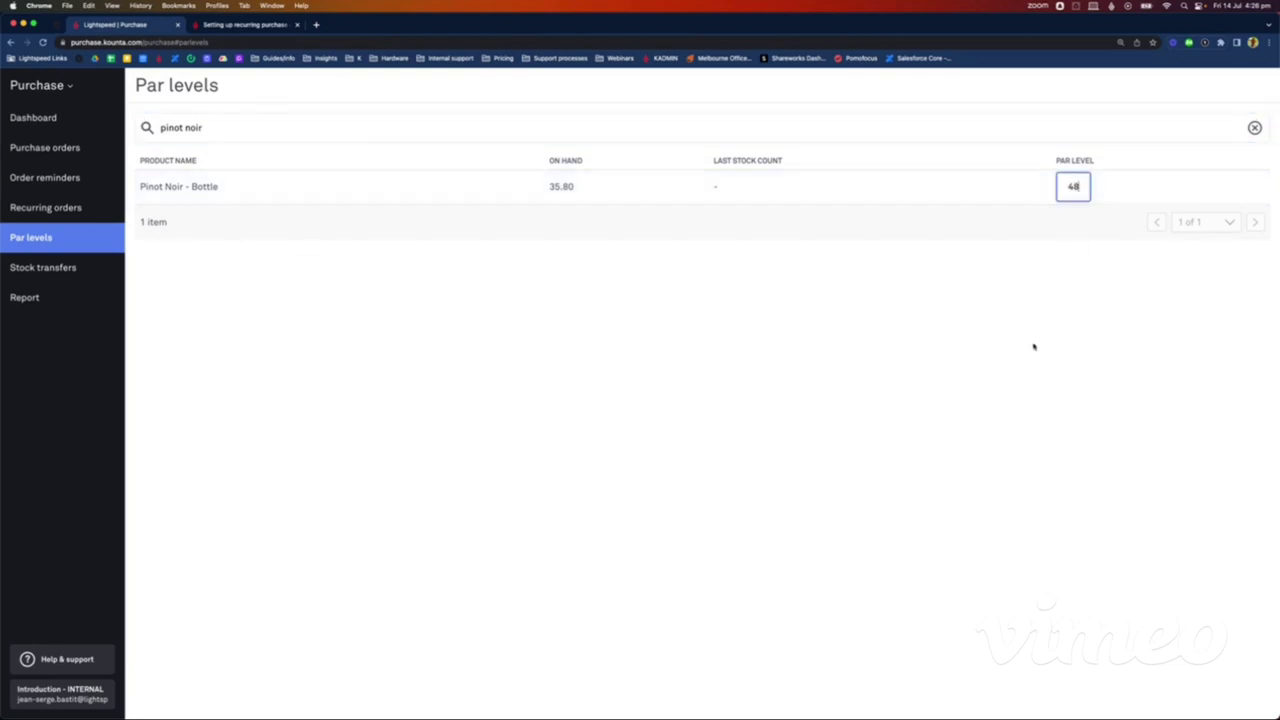
pyautogui.press('Return')
pyautogui.click(64, 157)
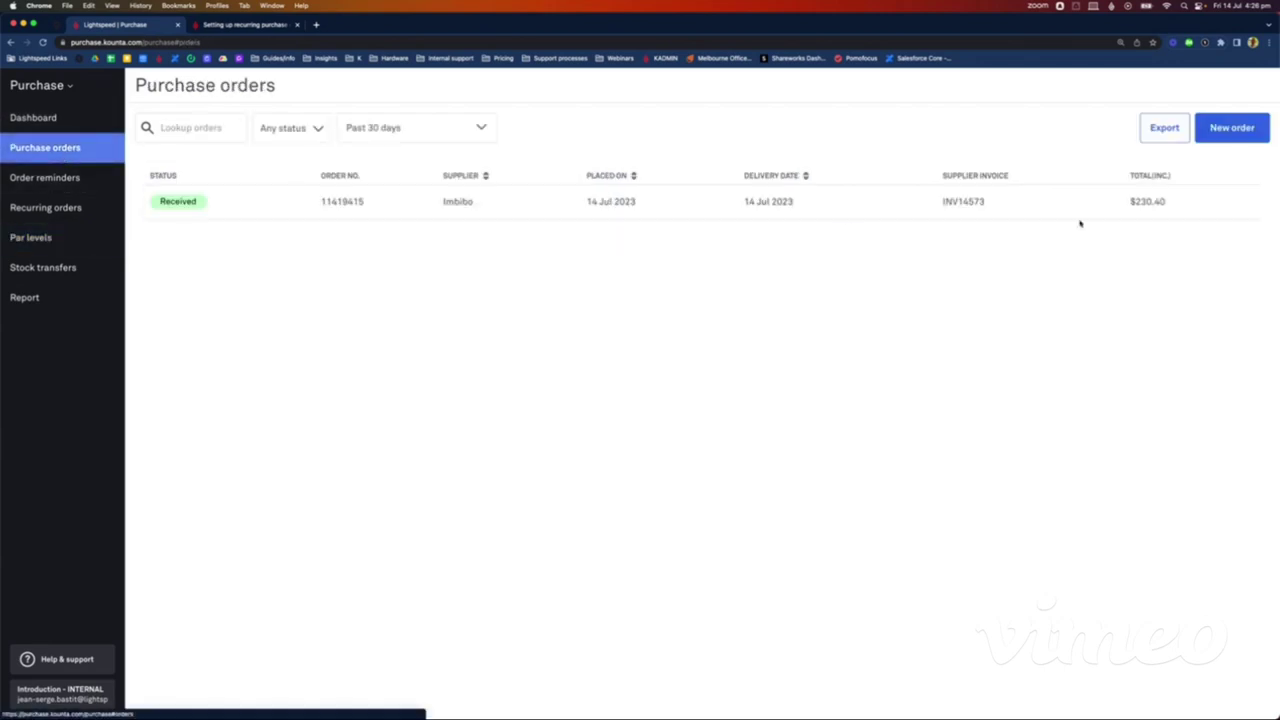
# Step: Draft a new Imbibo purchase order containing 3 Pinot Noir - Bottle
pyautogui.click(1249, 136)
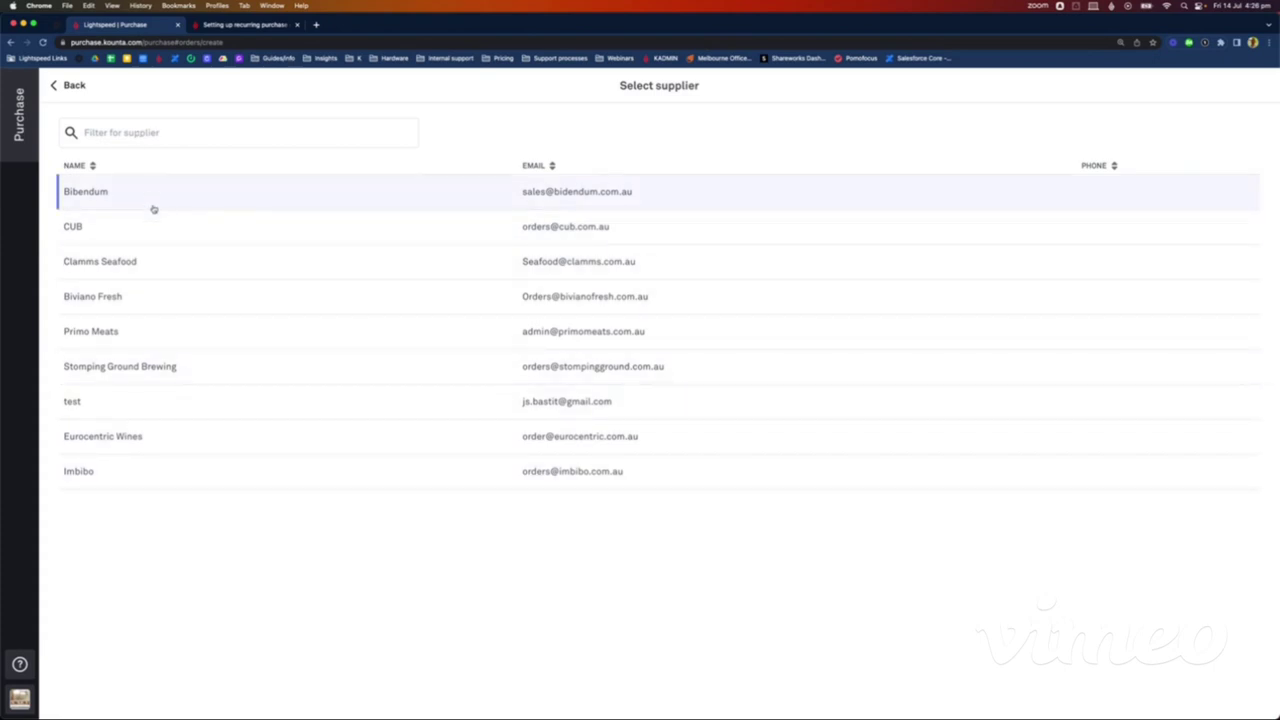
pyautogui.click(181, 486)
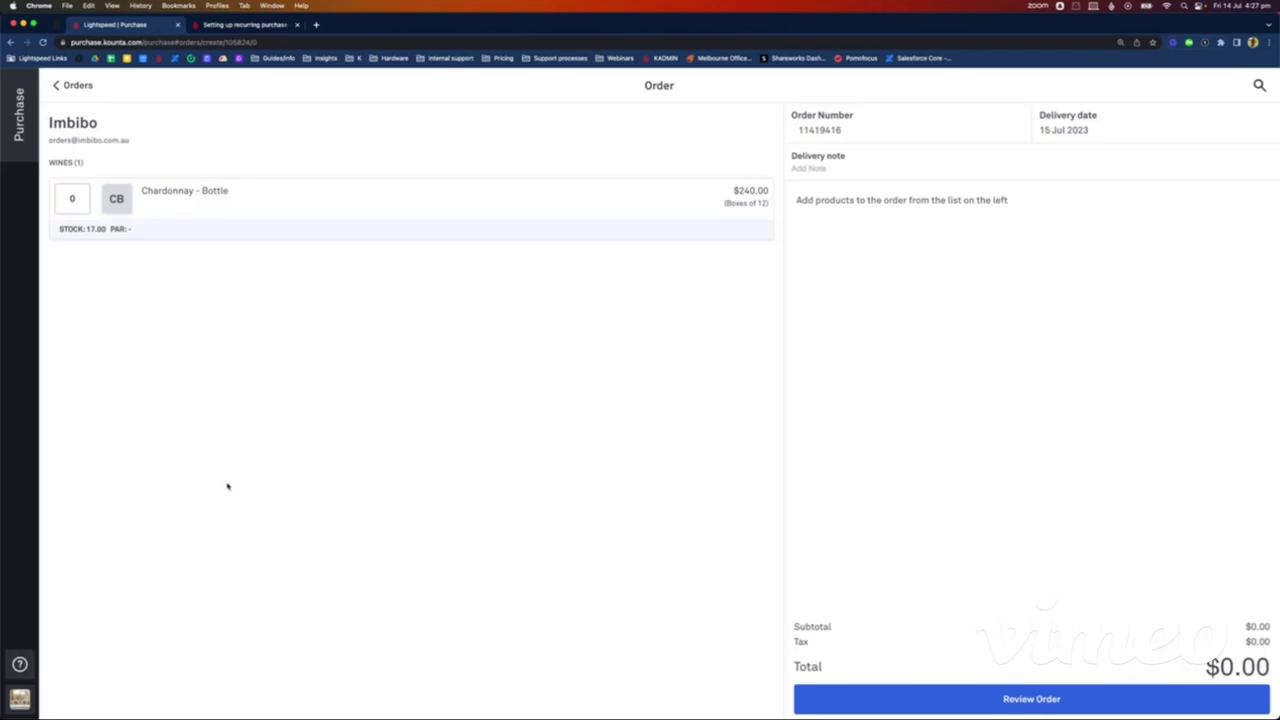
pyautogui.click(1259, 85)
pyautogui.write('pinot noir')
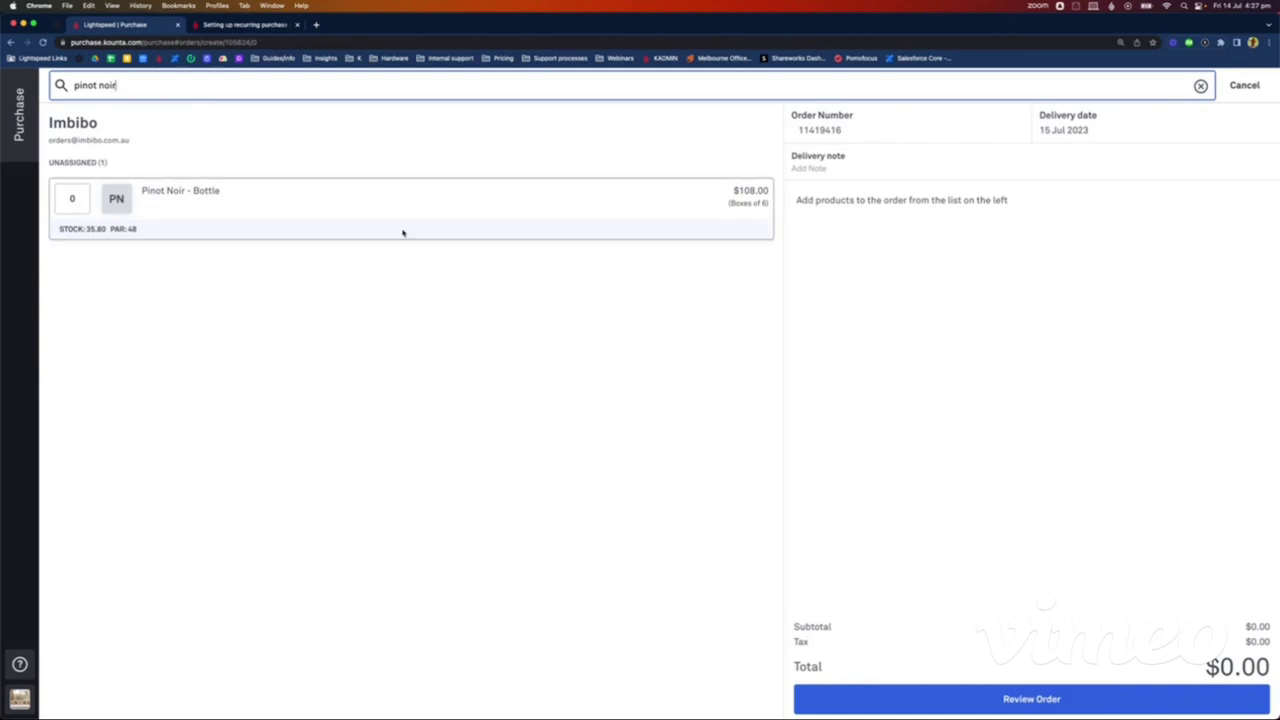
pyautogui.click(79, 198)
pyautogui.press('BackSpace')
pyautogui.write('3')
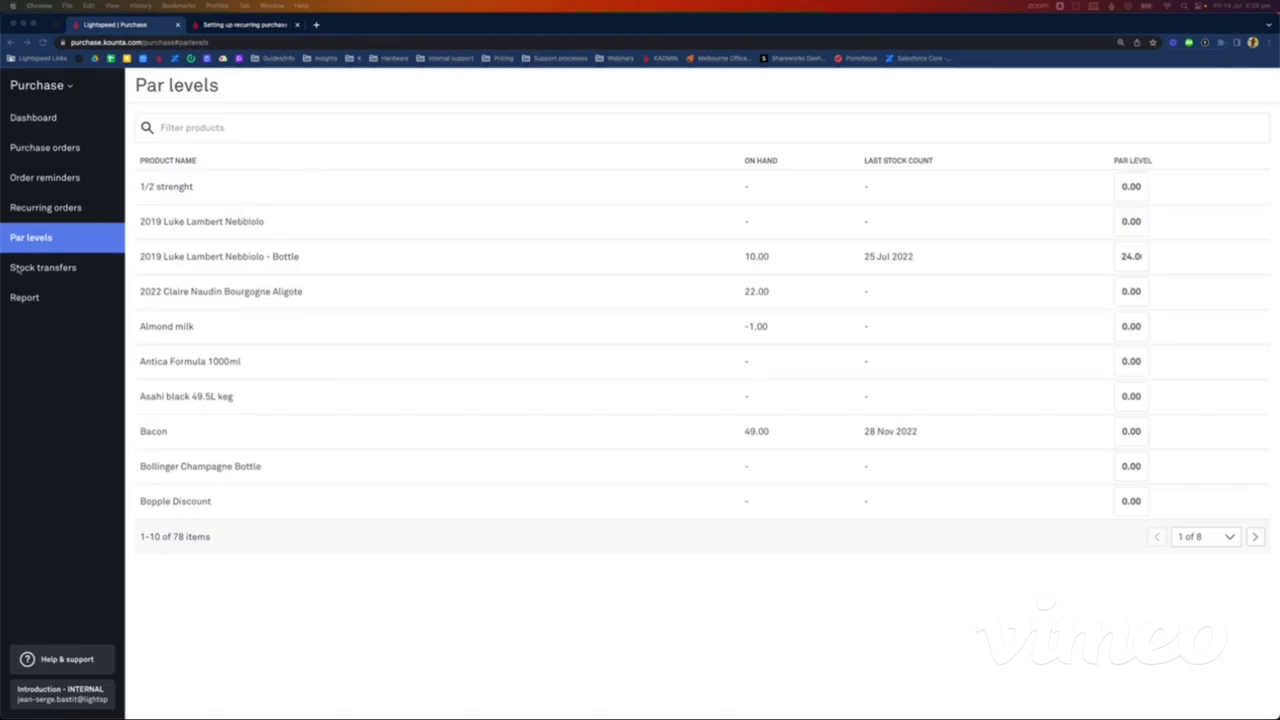
# Step: Preview a new stock transfer without creating it, then open the past-30-days purchase report
pyautogui.click(83, 271)
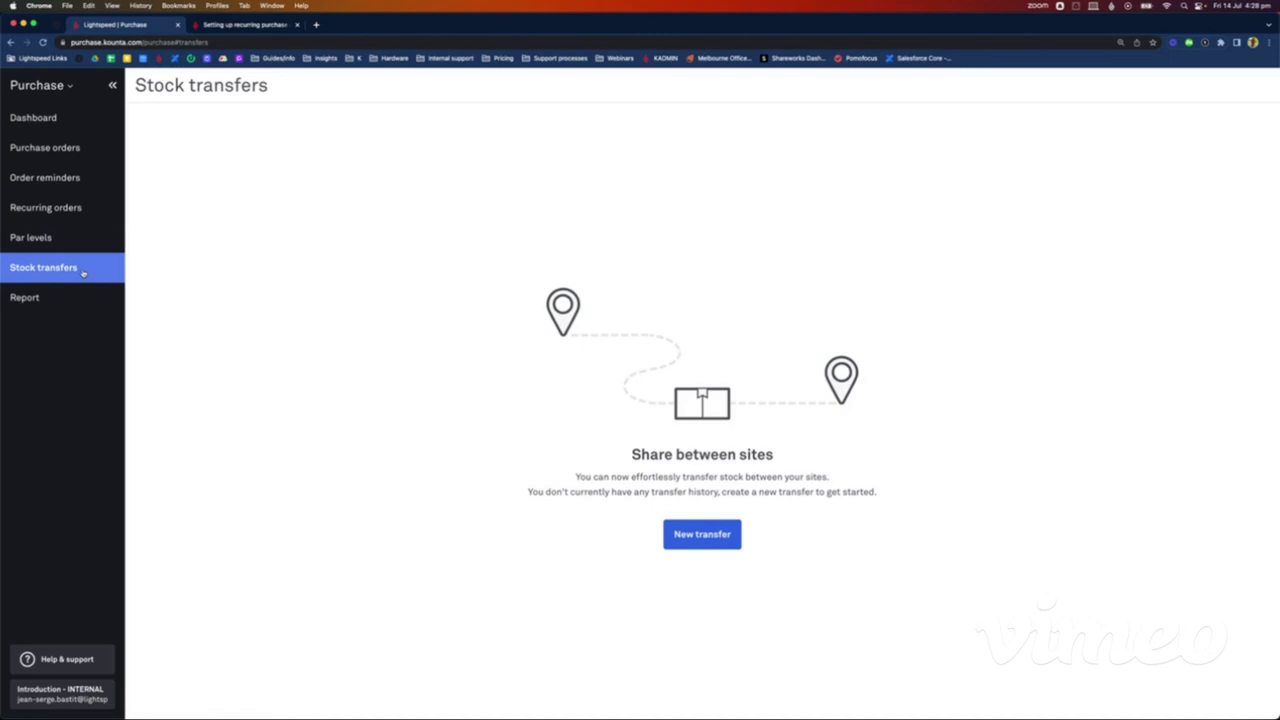
pyautogui.click(679, 534)
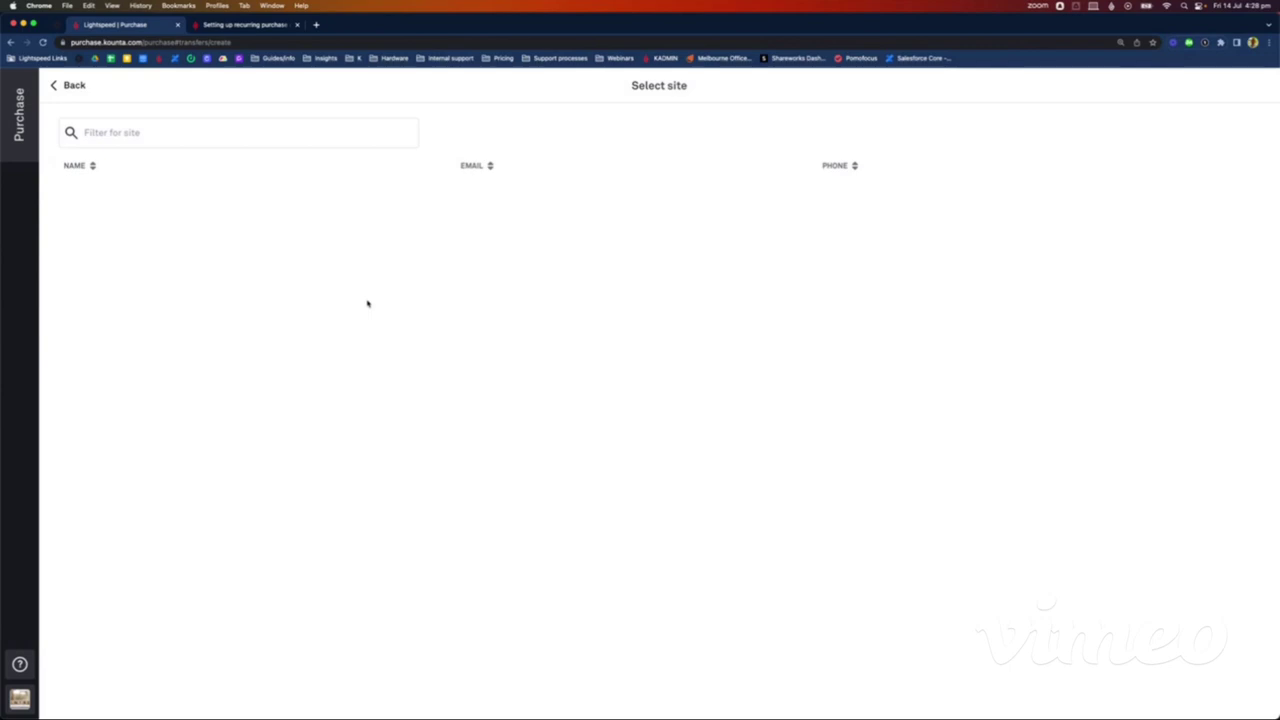
pyautogui.click(72, 85)
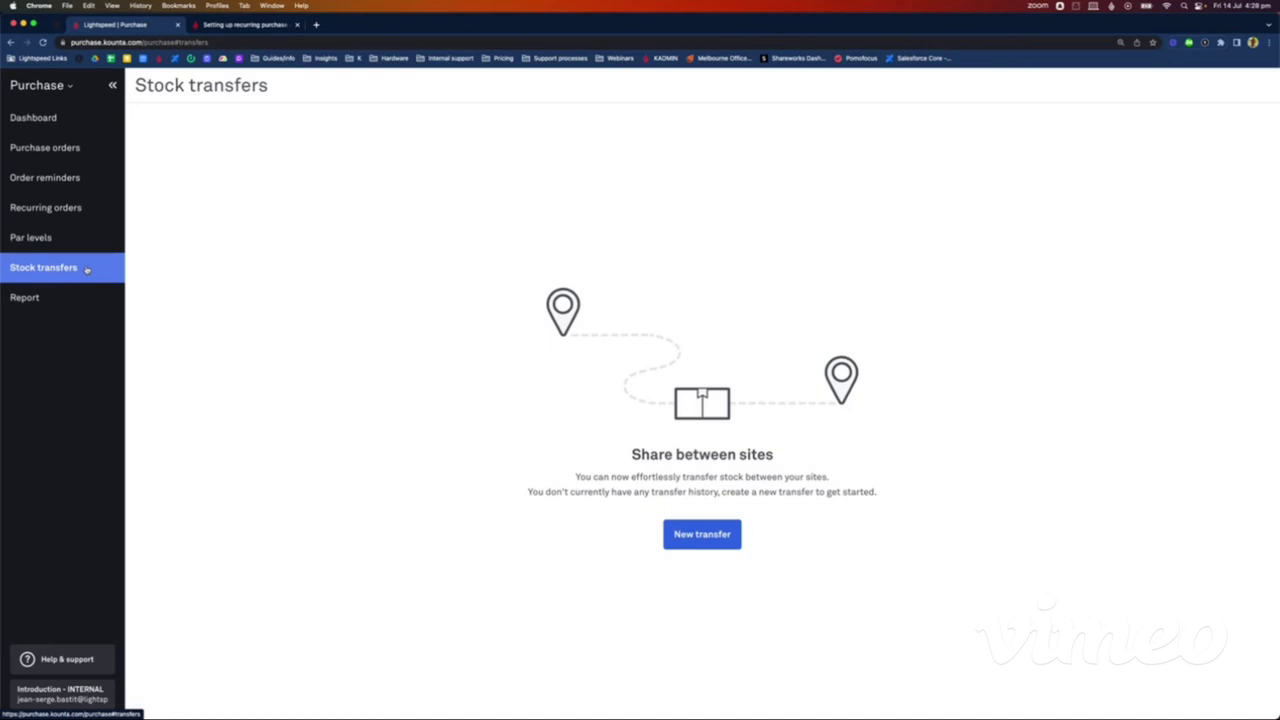
pyautogui.click(35, 298)
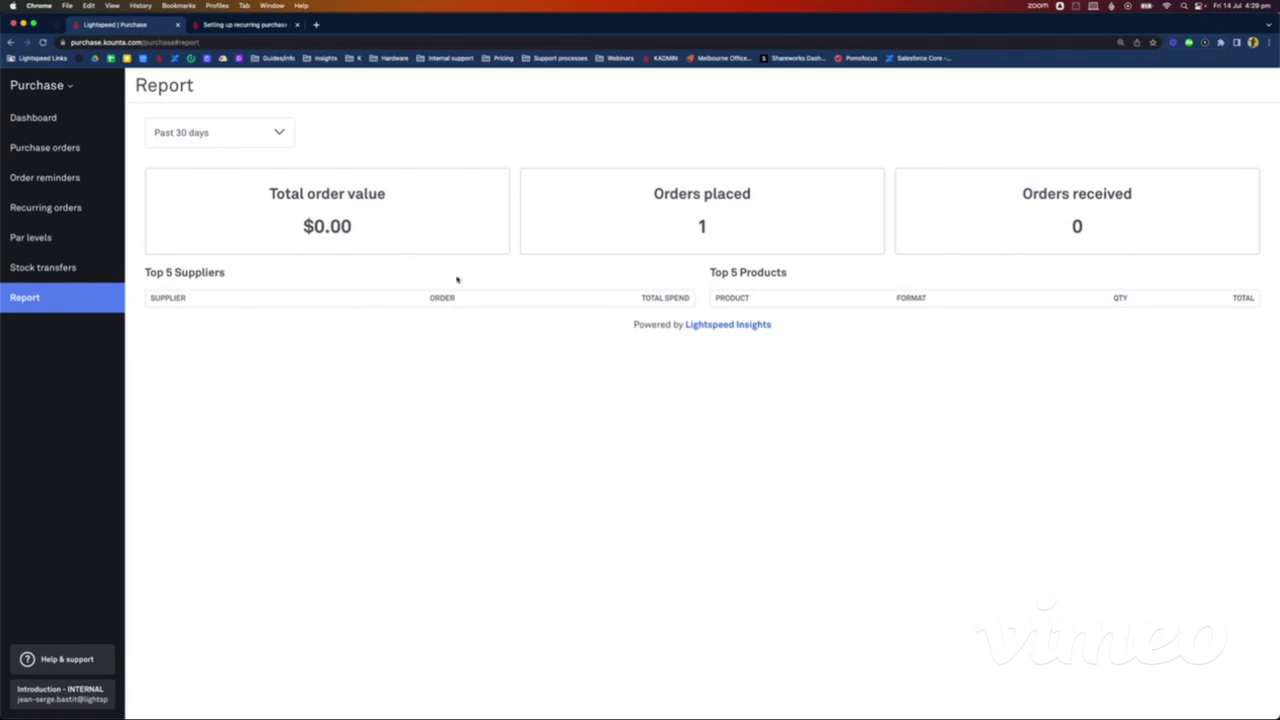
# Step: Check the Past 30 days range options, then show the Lightspeed launcher with its product tiles
pyautogui.click(231, 142)
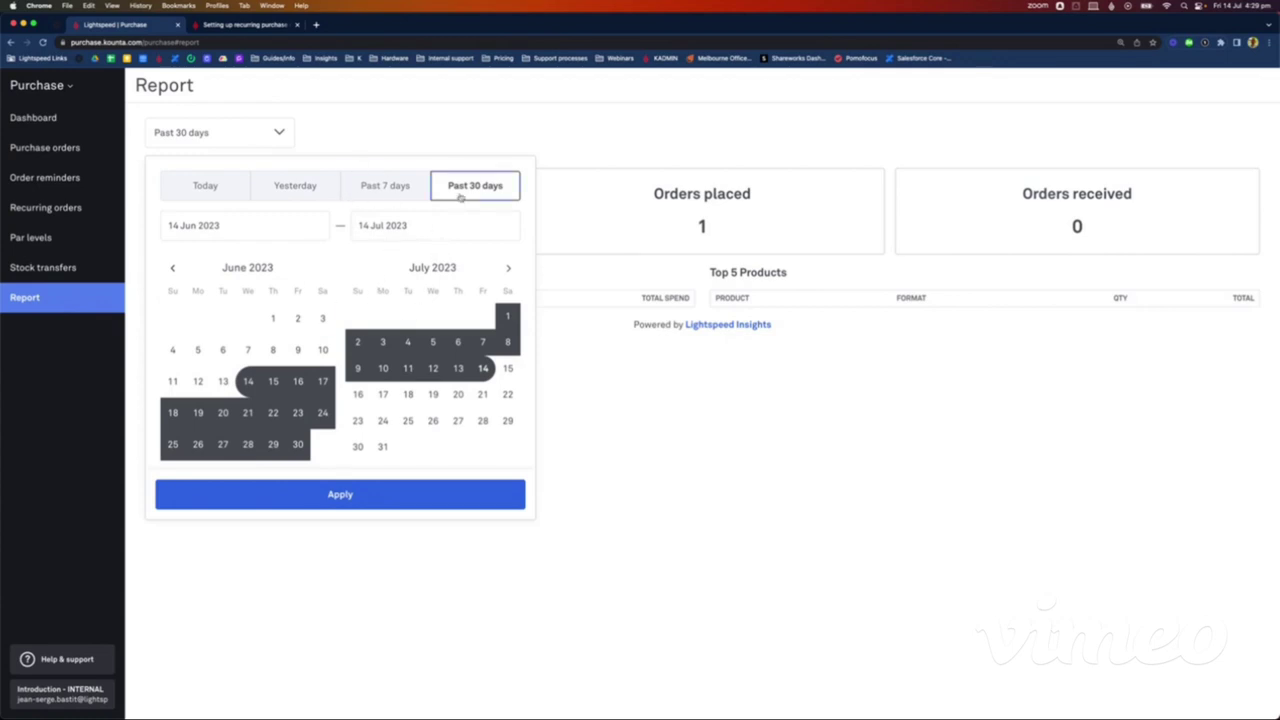
pyautogui.click(471, 150)
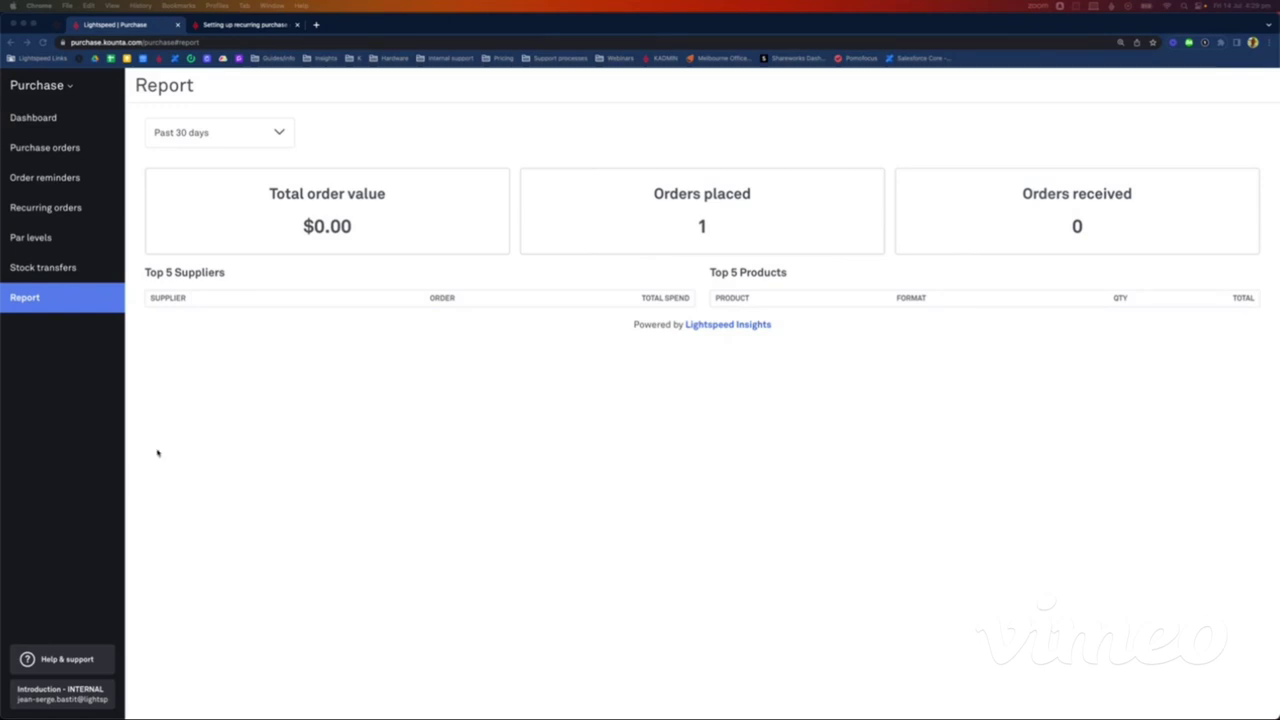
pyautogui.click(71, 88)
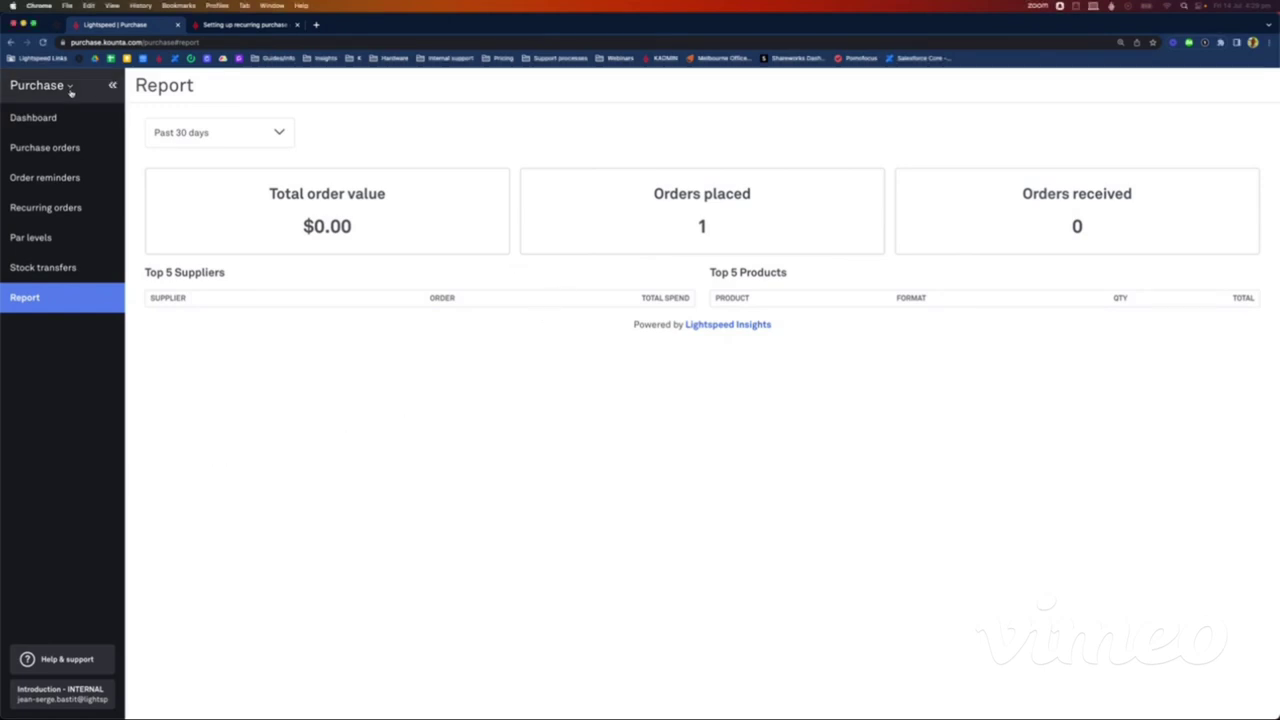
pyautogui.click(71, 88)
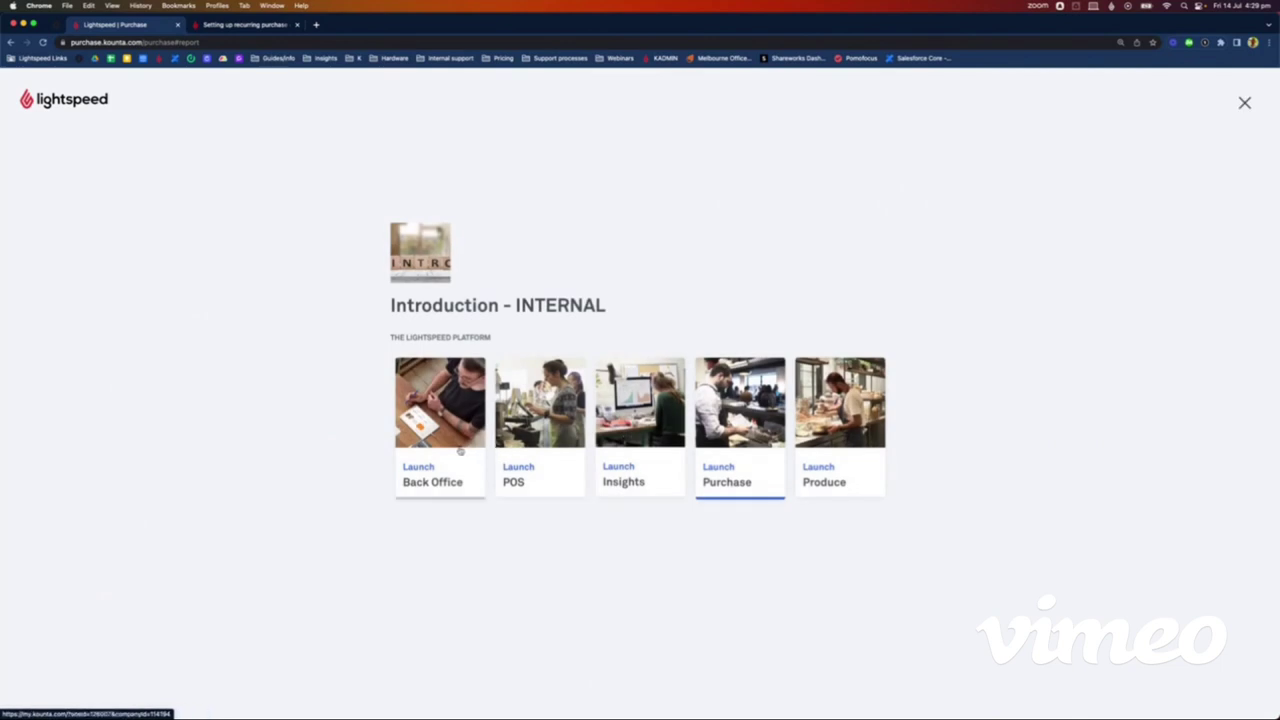
# Step: Launch Back Office and view the Inventory dashboard with July's purchases, consumption and stock value
pyautogui.click(461, 451)
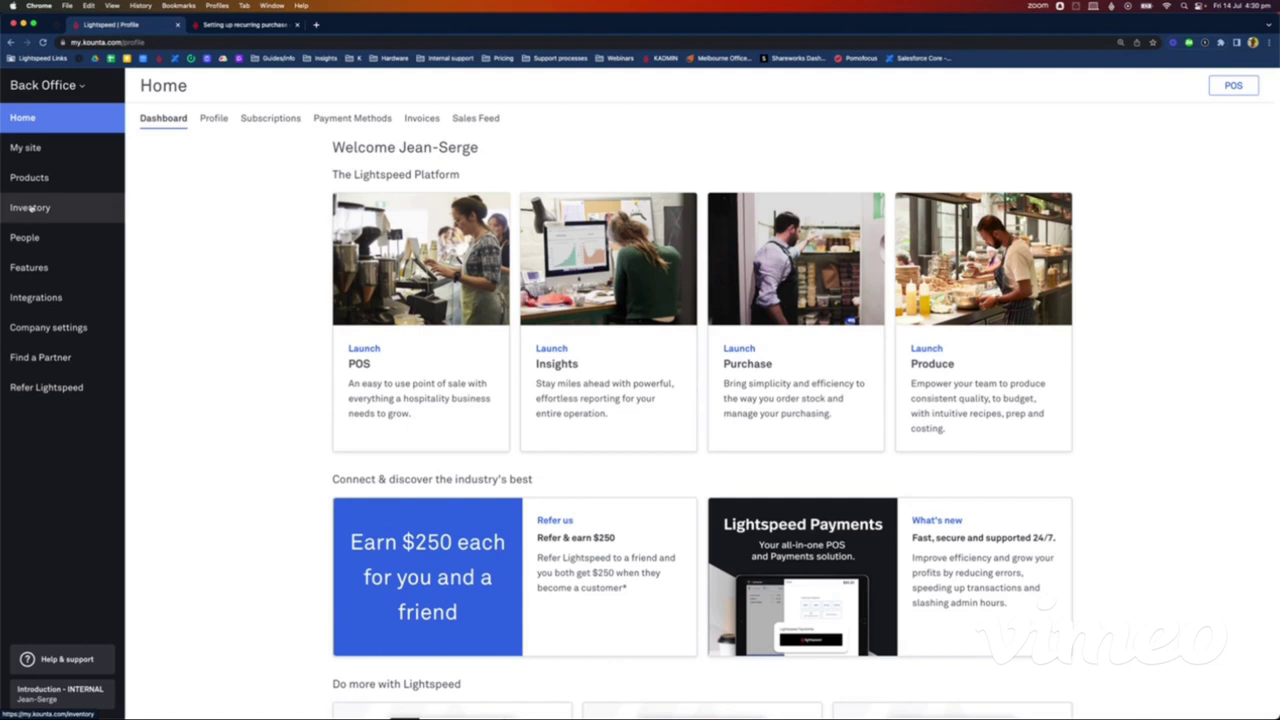
pyautogui.click(30, 207)
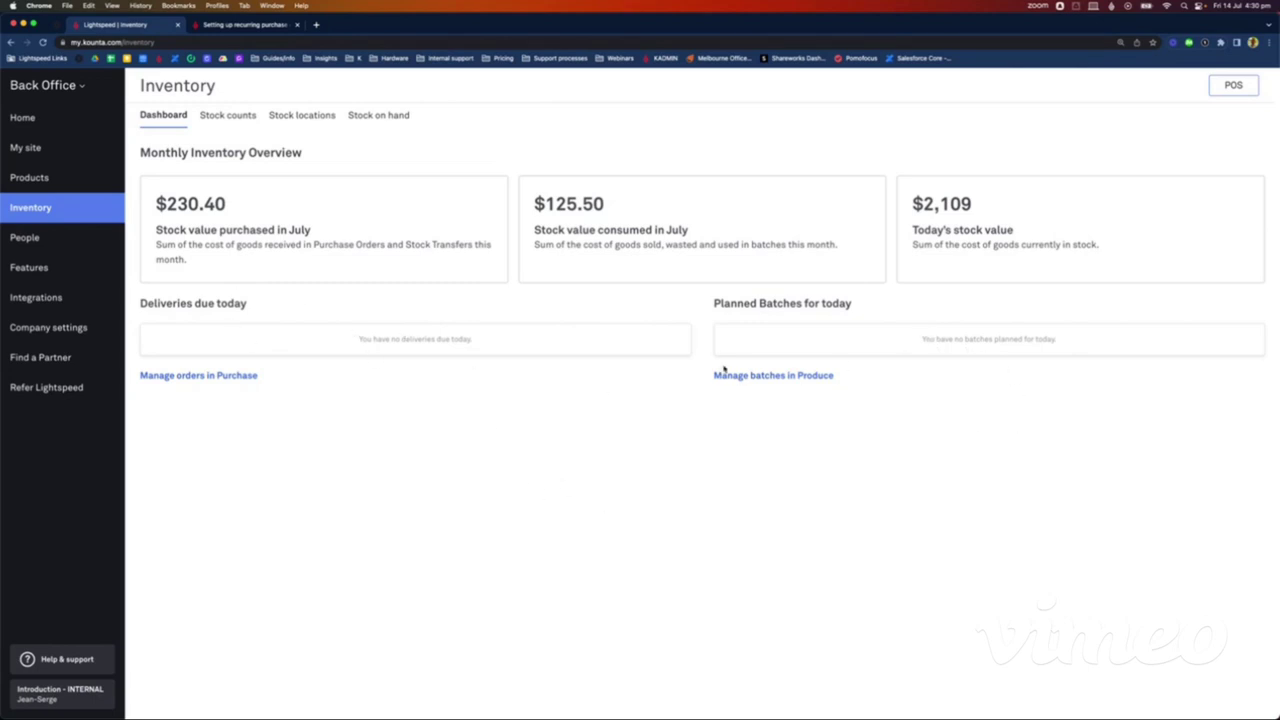
# Step: Browse the Stock counts, Stock locations and Stock on hand tabs, ending on Stock locations
pyautogui.click(247, 118)
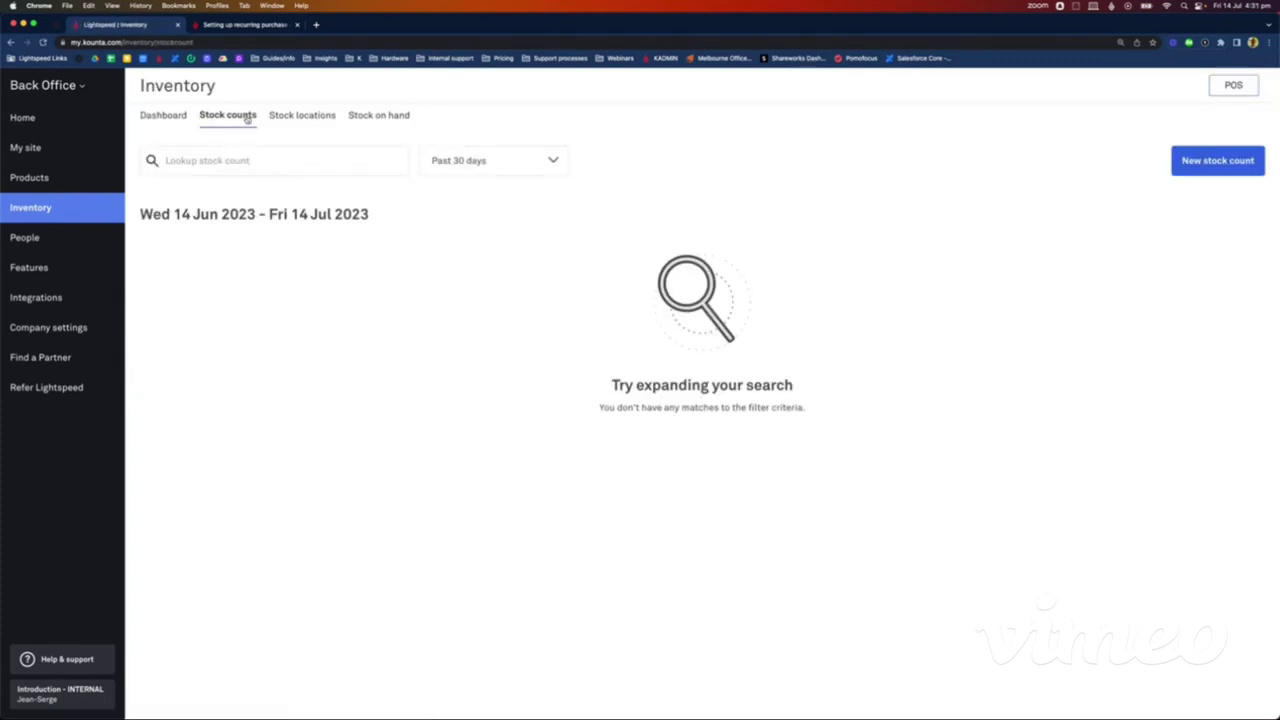
pyautogui.click(305, 117)
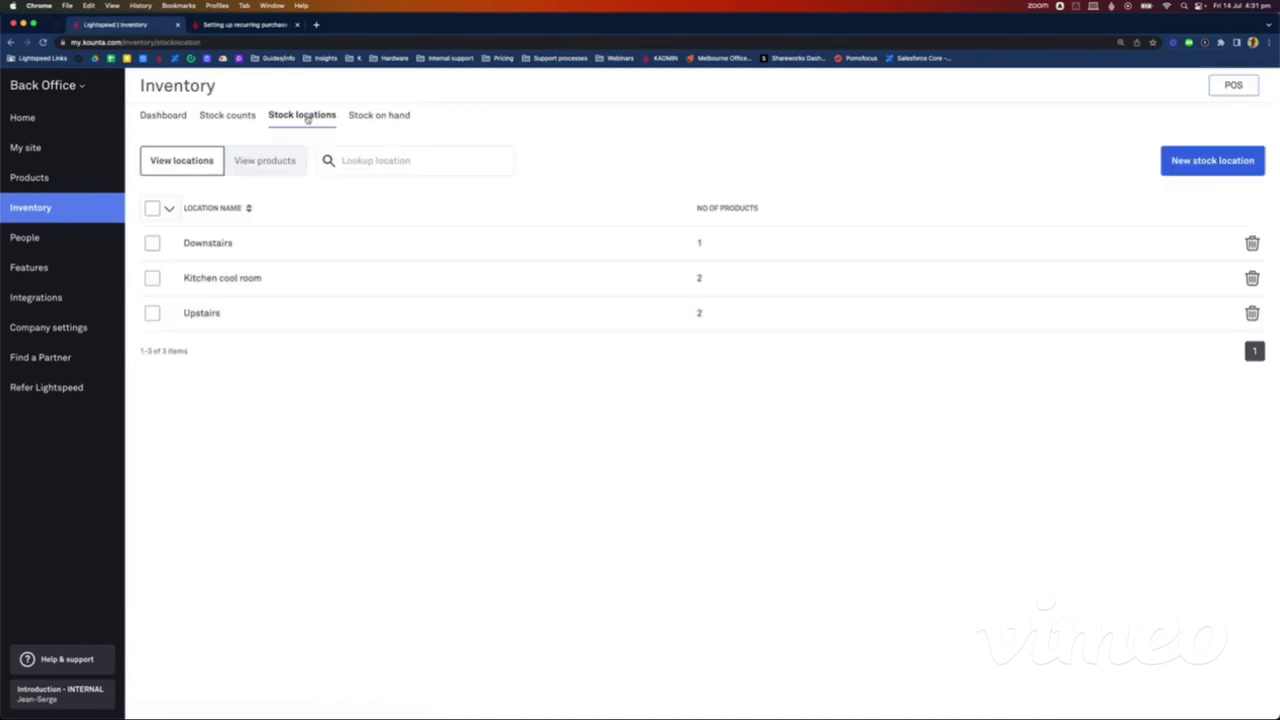
pyautogui.click(388, 116)
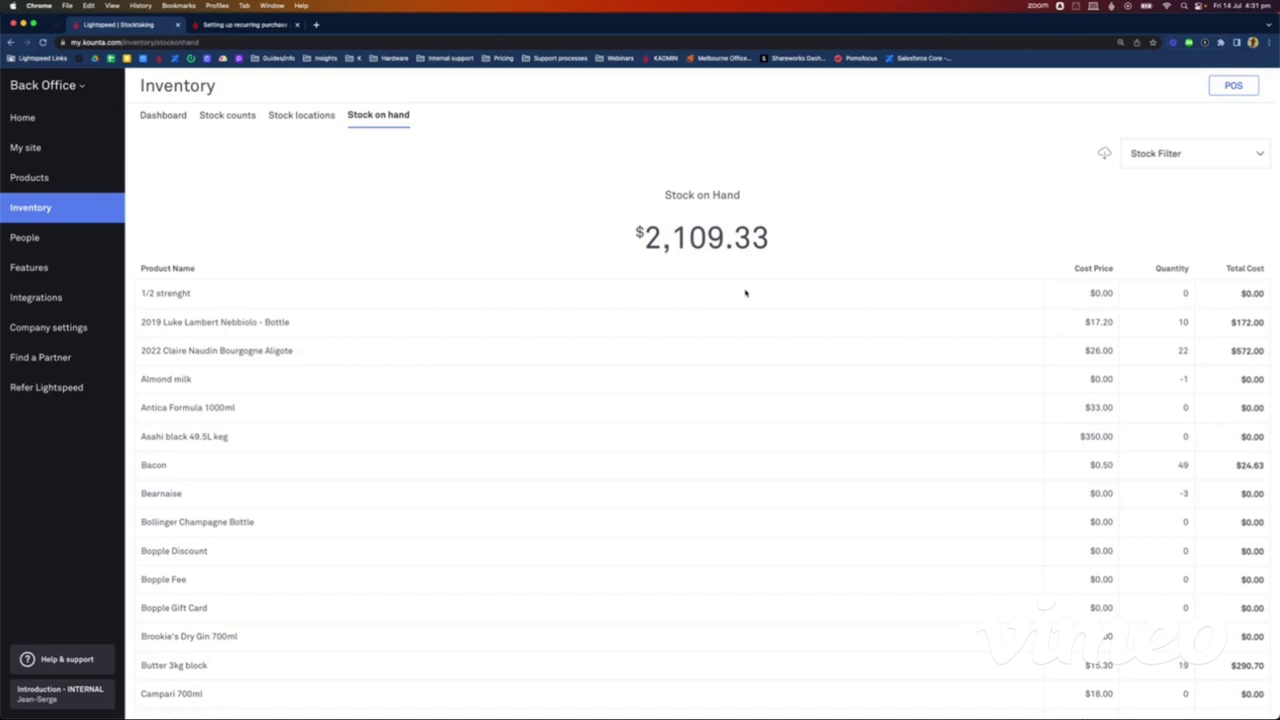
pyautogui.click(321, 118)
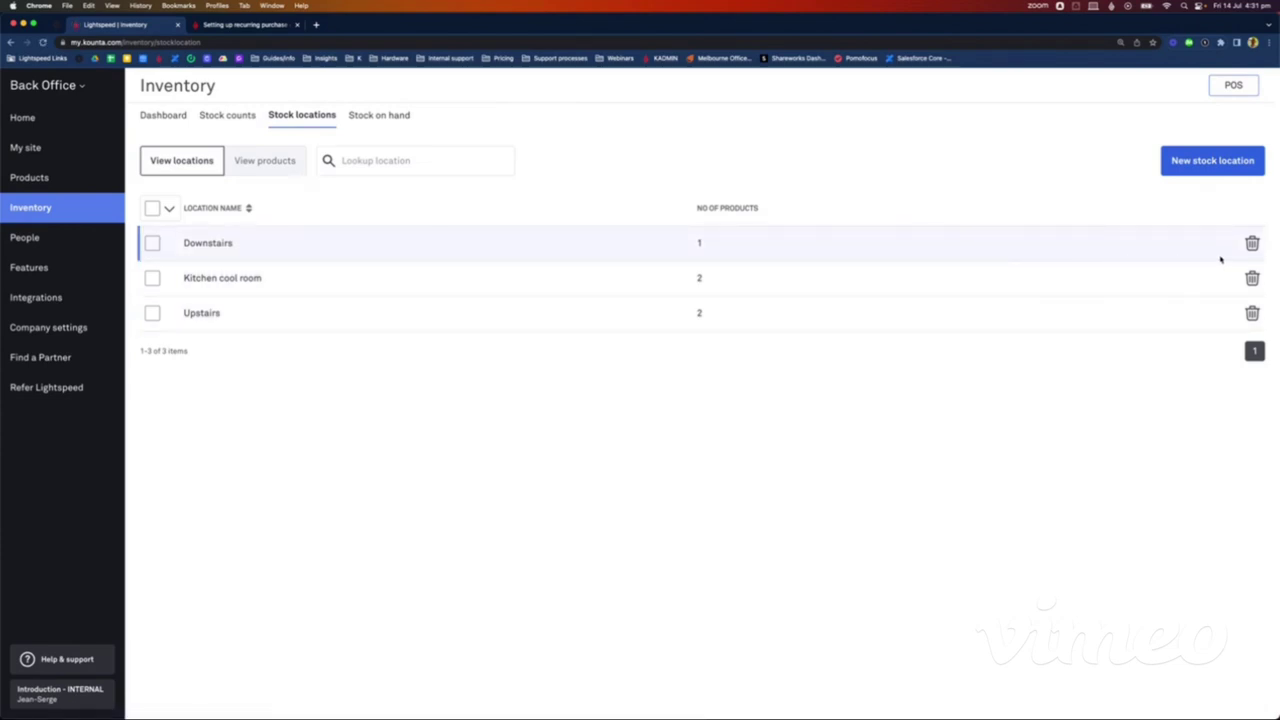
# Step: Delete the Downstairs, Kitchen cool room and Upstairs locations, confirming each deletion
pyautogui.click(1252, 244)
pyautogui.click(686, 449)
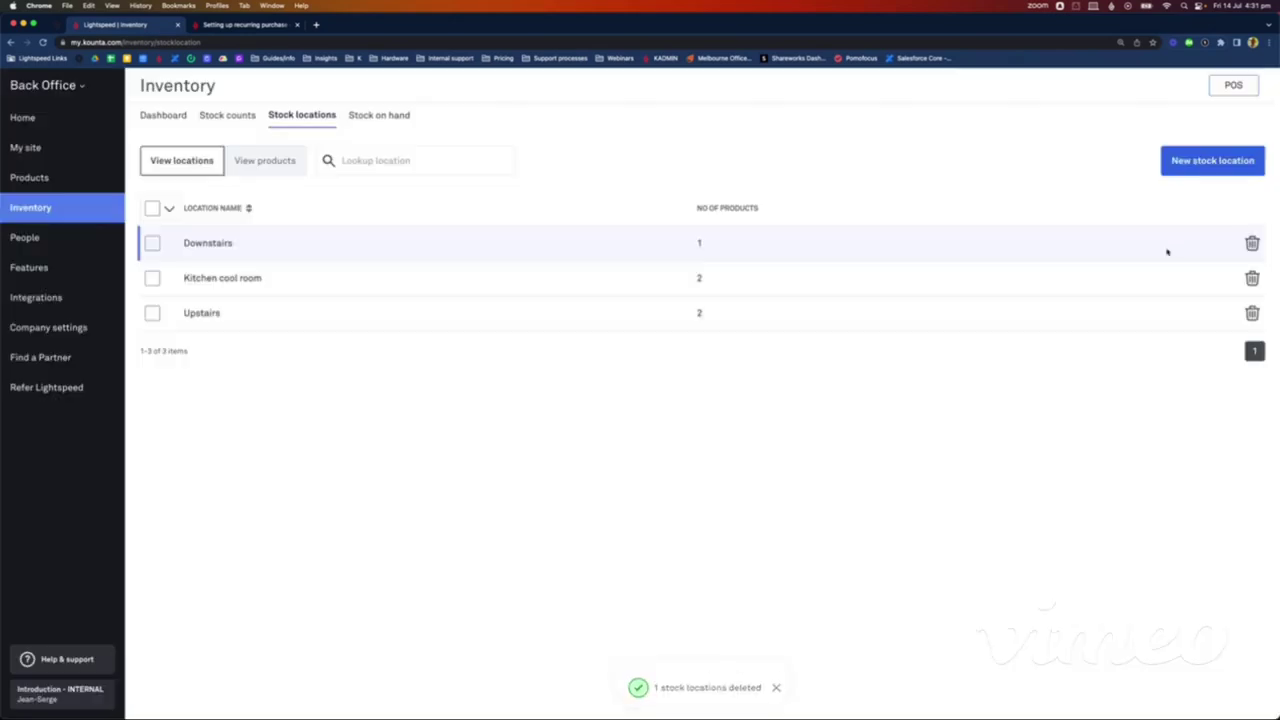
pyautogui.click(1252, 244)
pyautogui.click(697, 443)
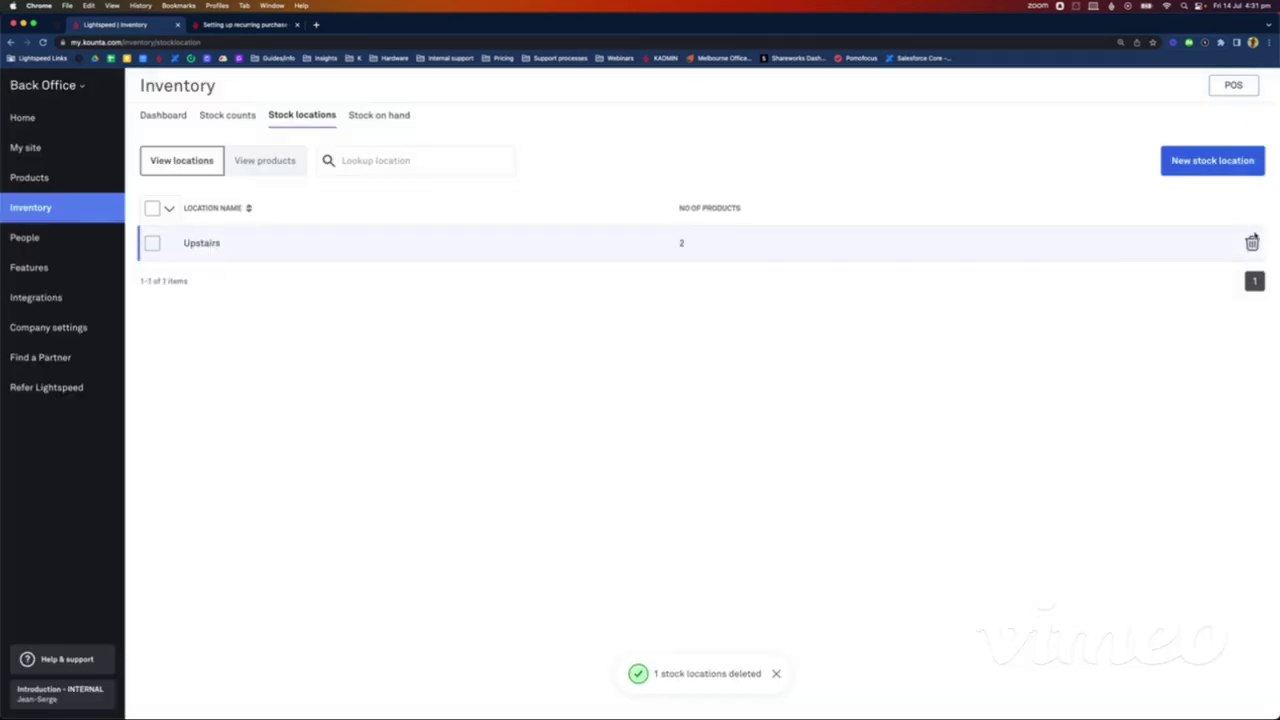
pyautogui.click(1252, 244)
pyautogui.click(659, 450)
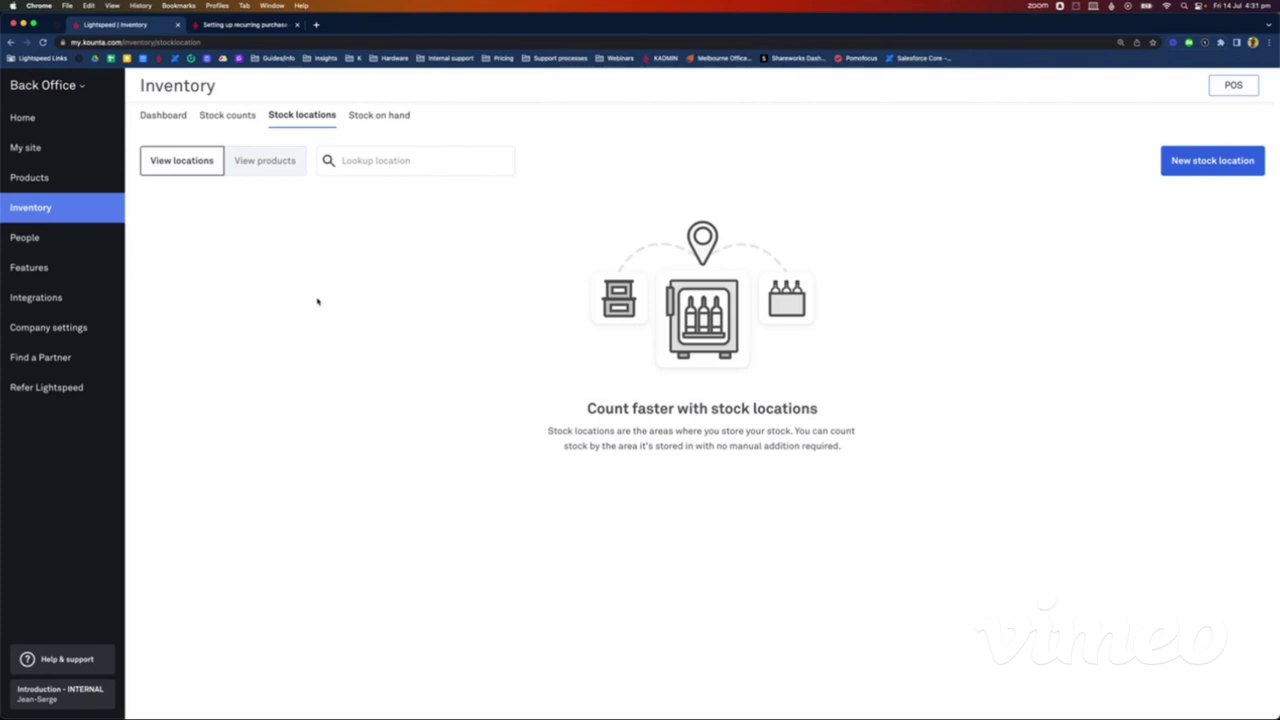
# Step: Create the Wine cellar and Bar fridge stock locations
pyautogui.click(1213, 164)
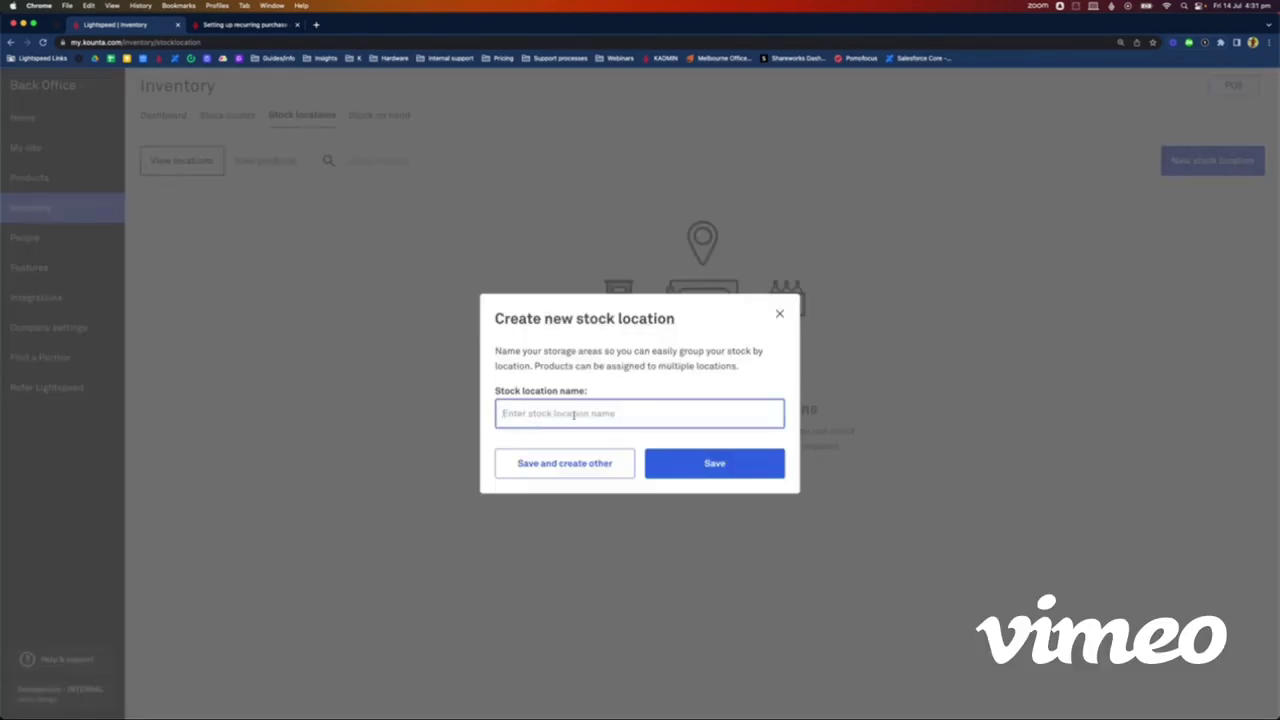
pyautogui.write('Ceklar')
pyautogui.press('BackSpace')
pyautogui.press('BackSpace')
pyautogui.press('BackSpace')
pyautogui.press('BackSpace')
pyautogui.press('BackSpace')
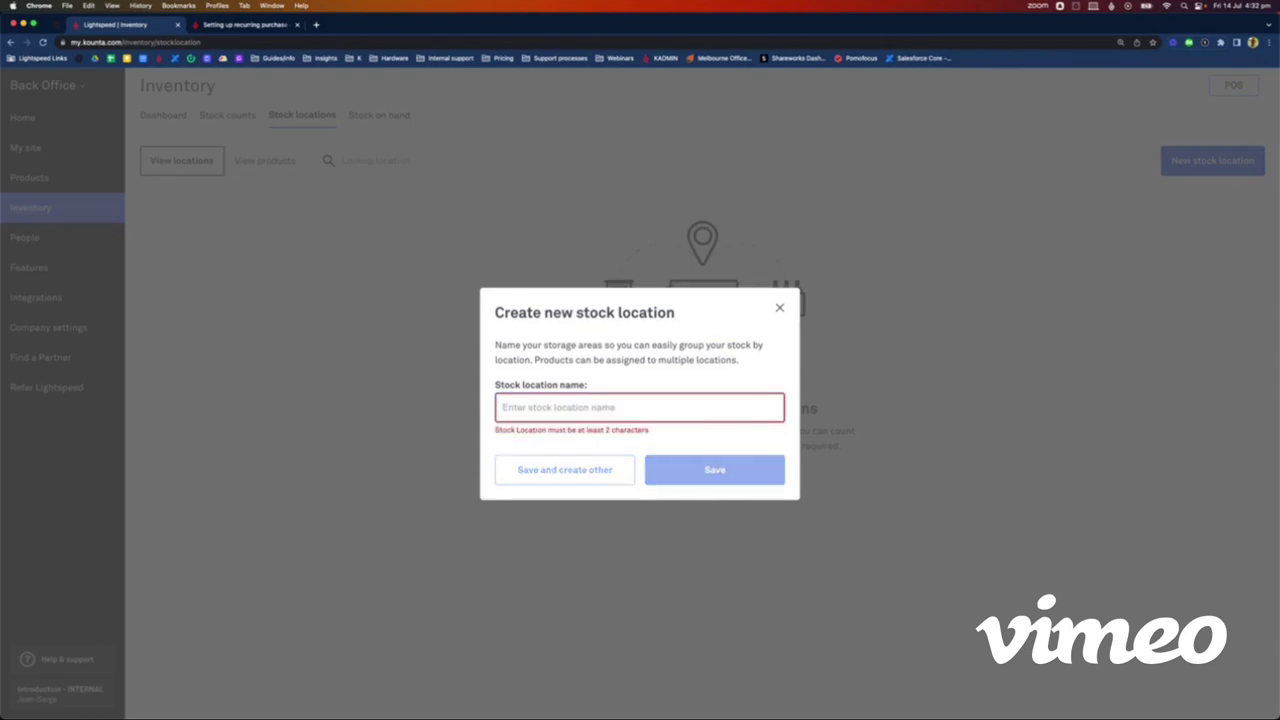
pyautogui.write('Wine cella')
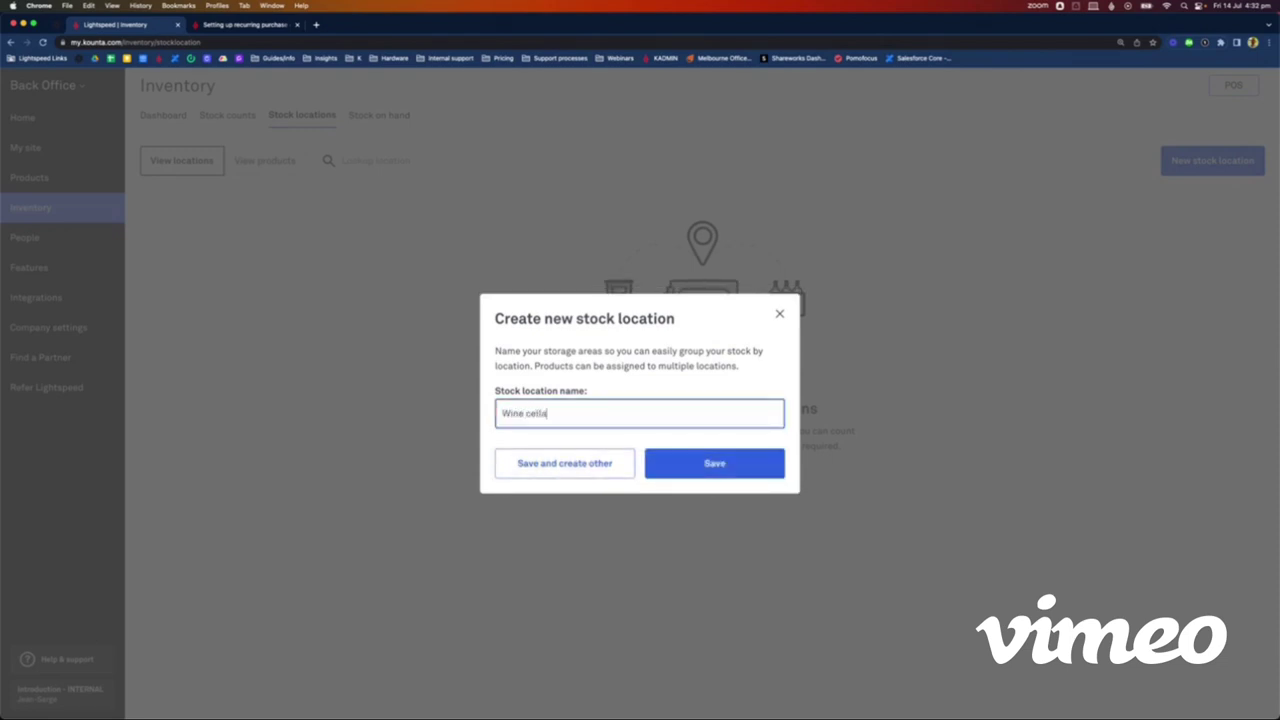
pyautogui.write('r')
pyautogui.click(548, 460)
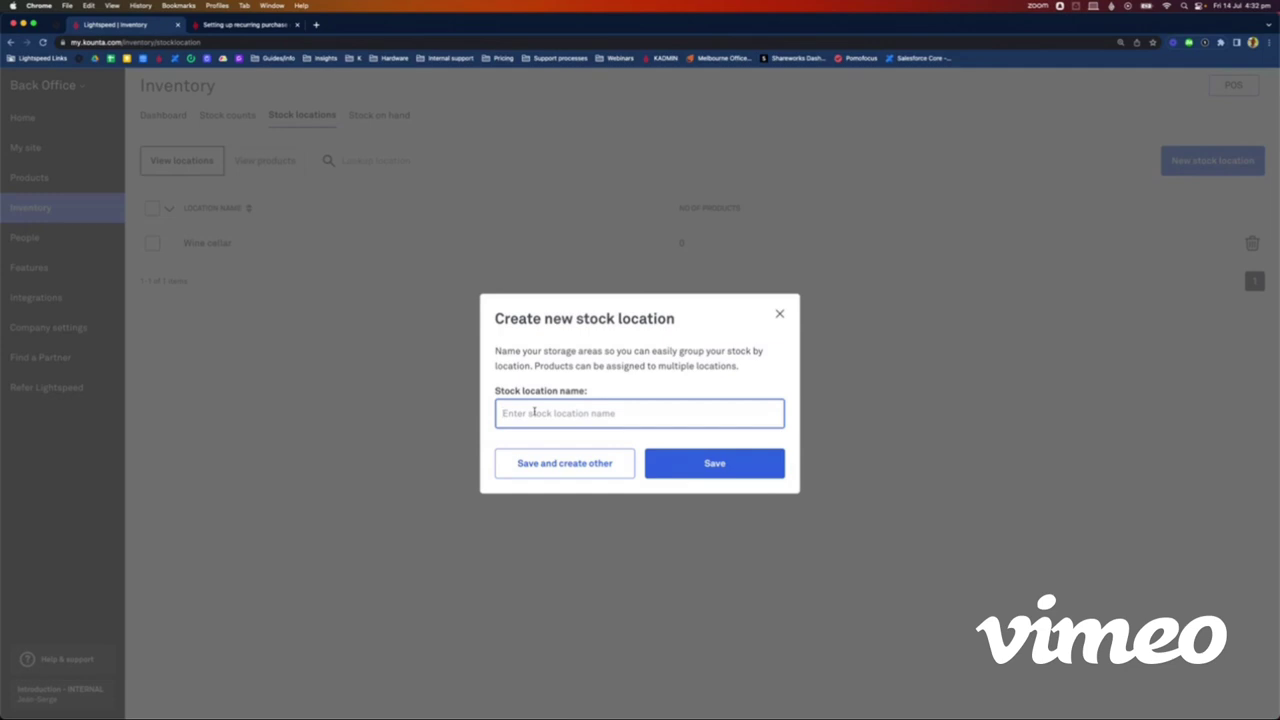
pyautogui.write('Bar fridge')
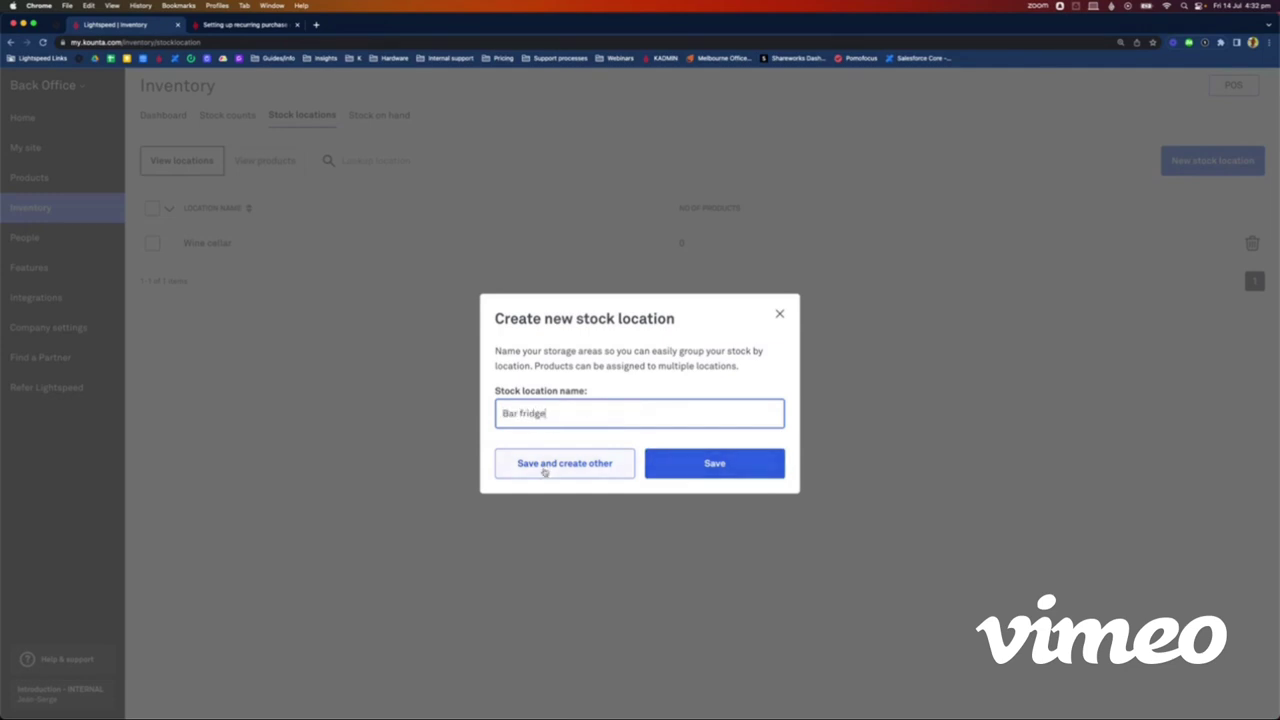
pyautogui.click(545, 471)
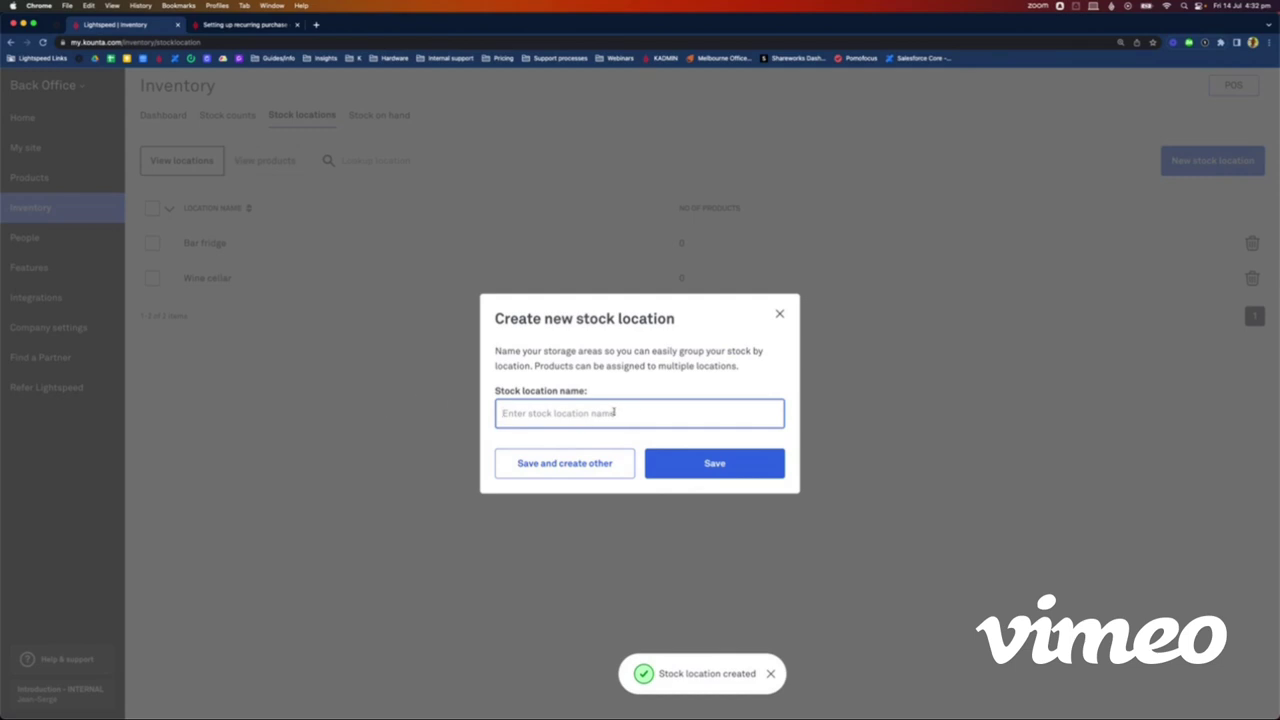
# Step: Create the Spirit cupboard stock location, correcting its spelling before saving
pyautogui.write('Spirit c')
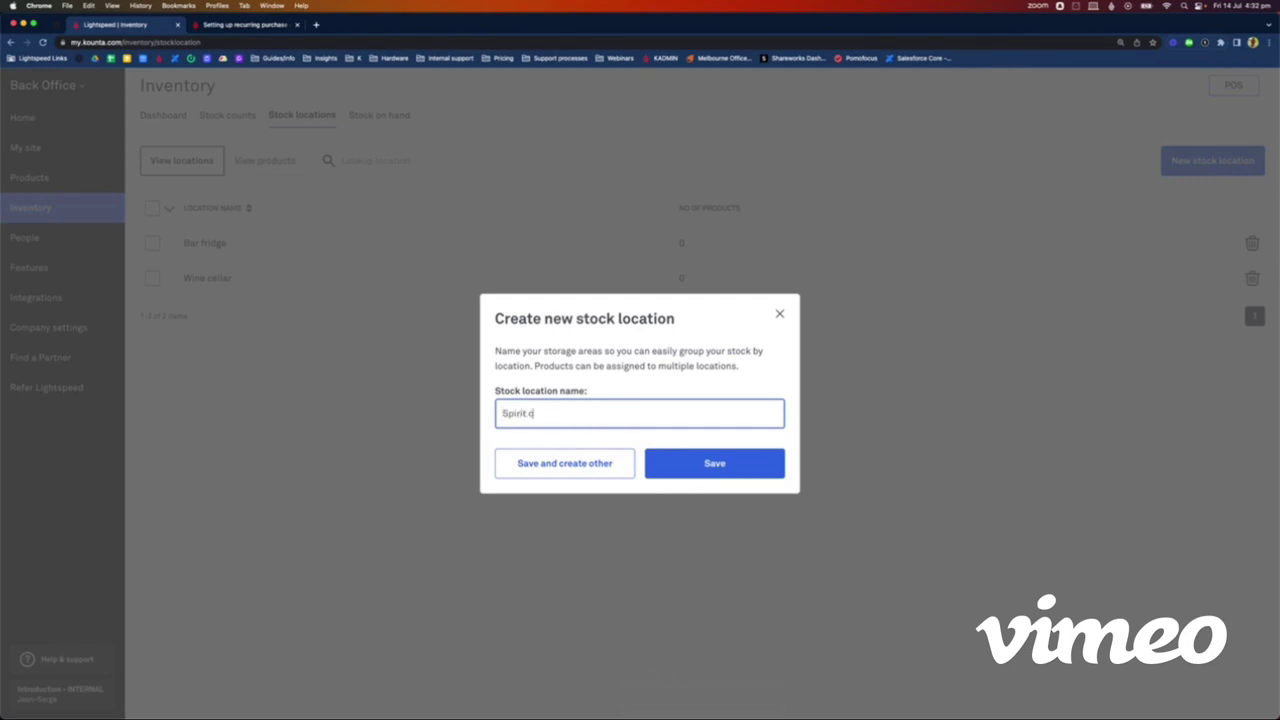
pyautogui.write('upboard')
pyautogui.doubleClick(549, 413)
pyautogui.write('cupboard')
pyautogui.press('BackSpace')
pyautogui.press('BackSpace')
pyautogui.press('BackSpace')
pyautogui.press('BackSpace')
pyautogui.write('oard')
pyautogui.click(703, 472)
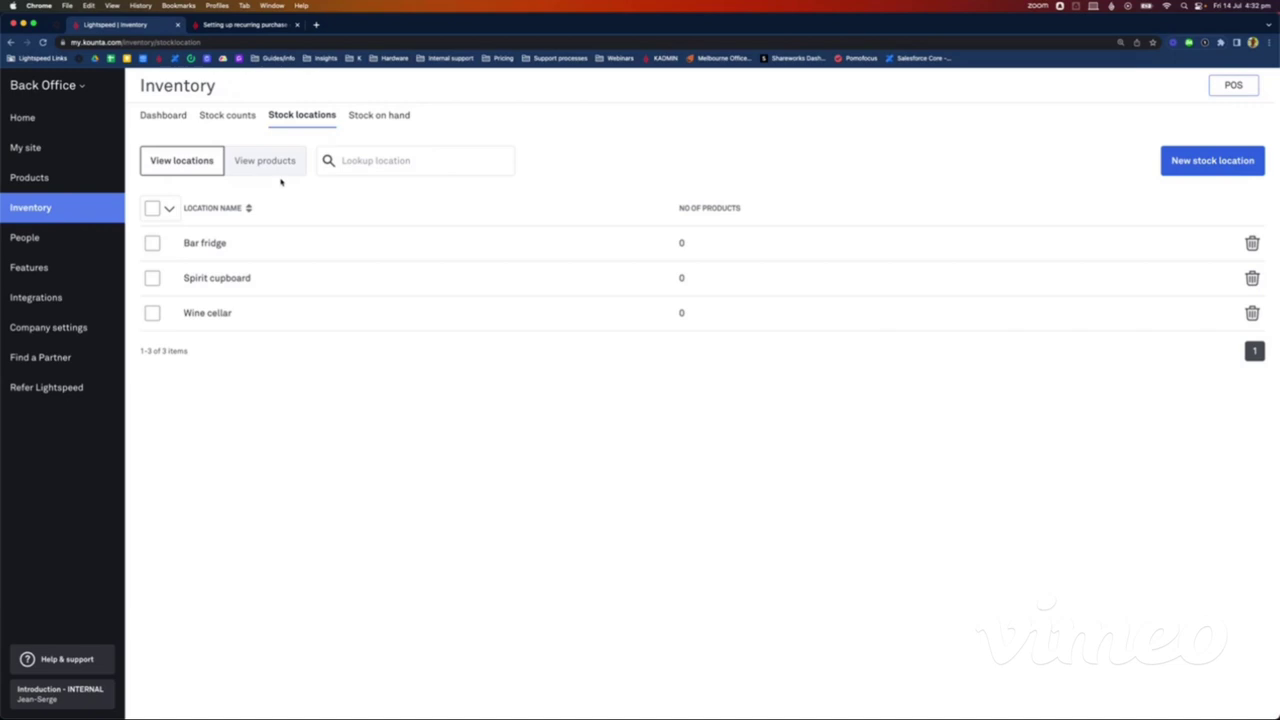
# Step: Assign Chardonnay - Bottle to the Bar fridge location
pyautogui.click(265, 160)
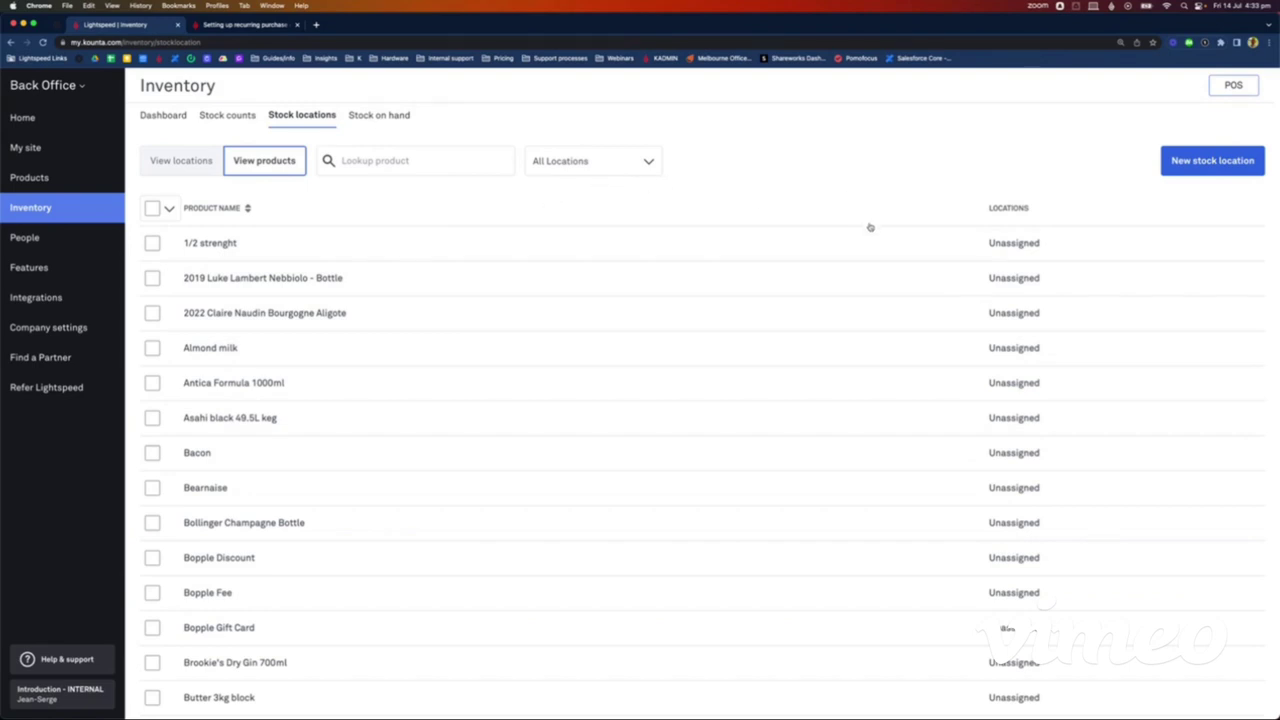
pyautogui.click(402, 163)
pyautogui.write('d')
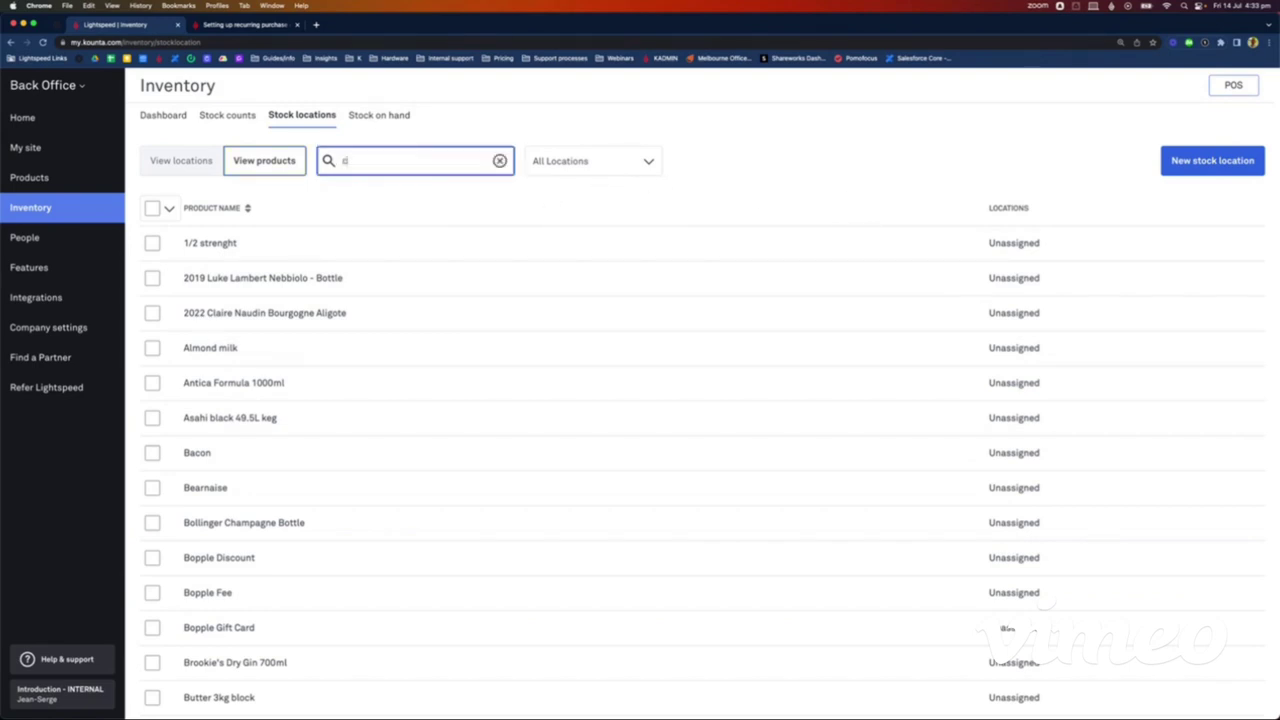
pyautogui.write('hardonn')
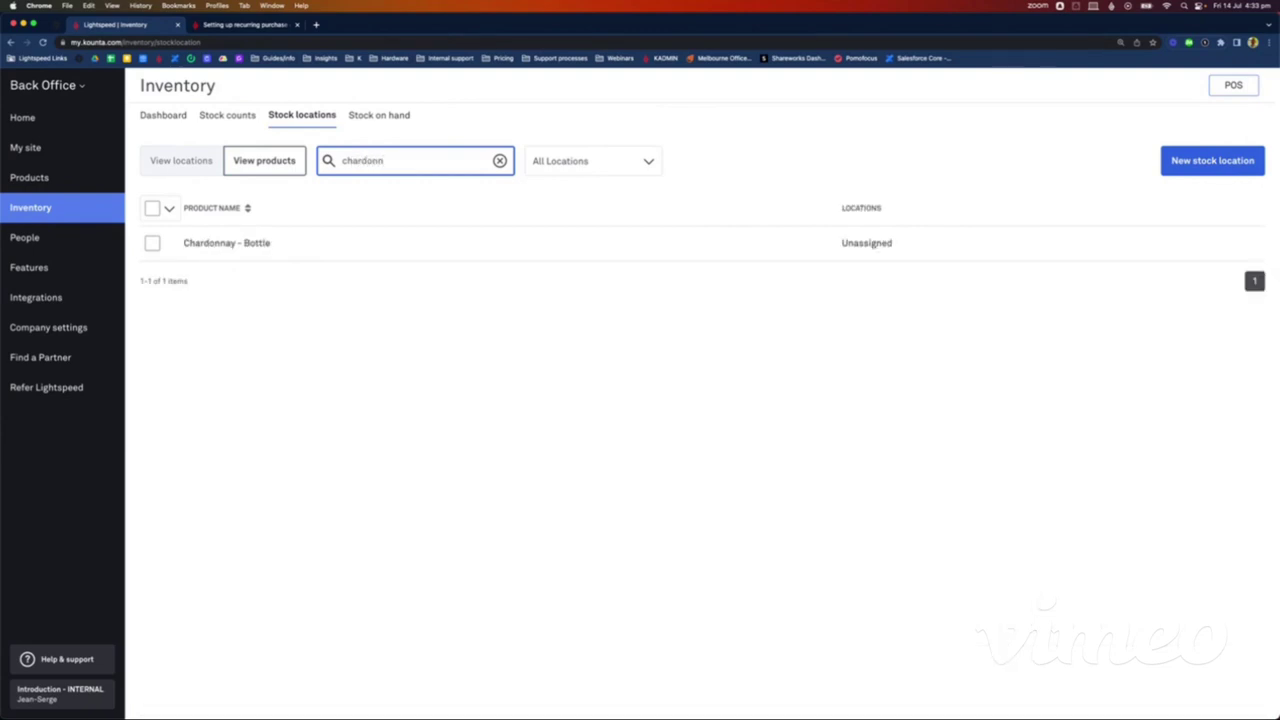
pyautogui.click(846, 245)
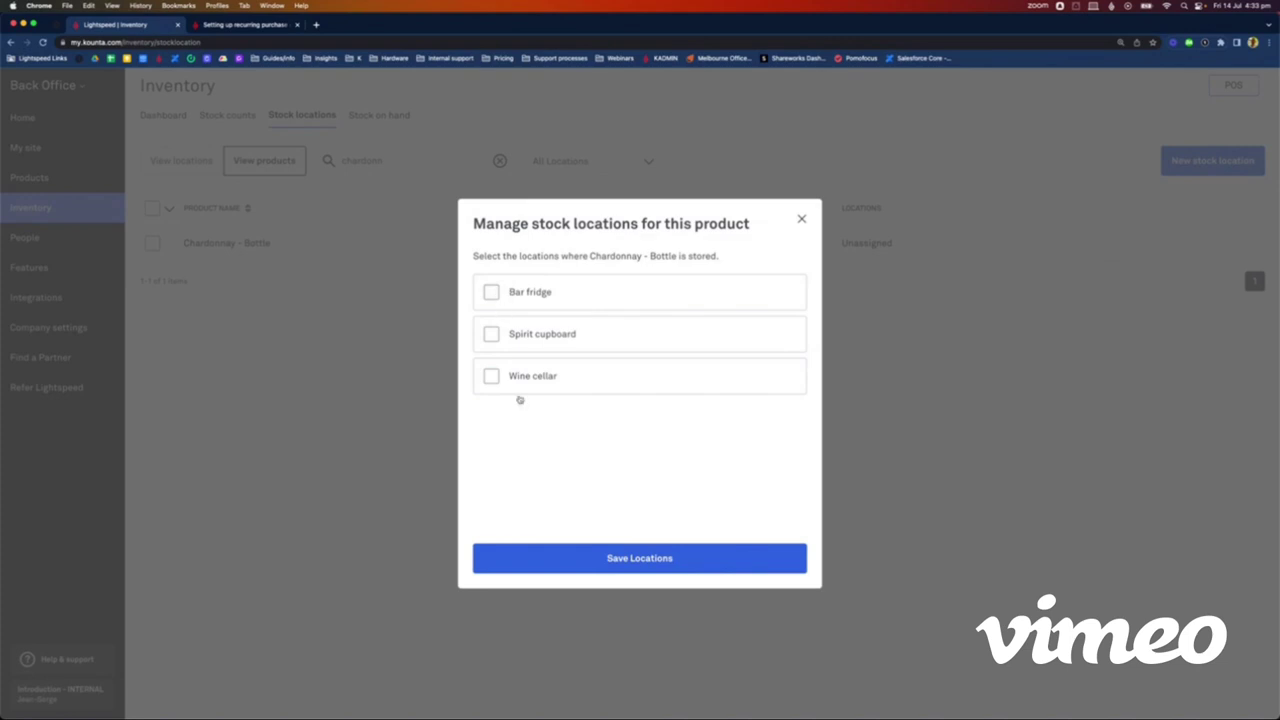
pyautogui.click(491, 293)
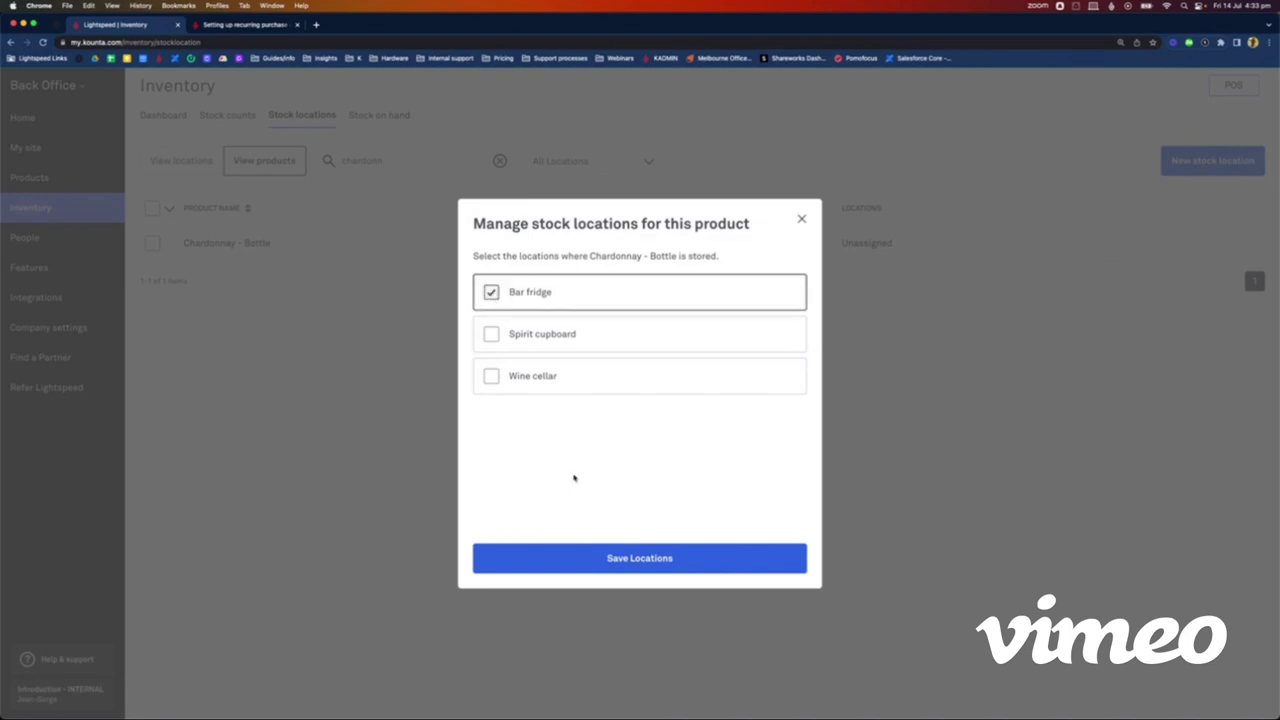
pyautogui.click(664, 571)
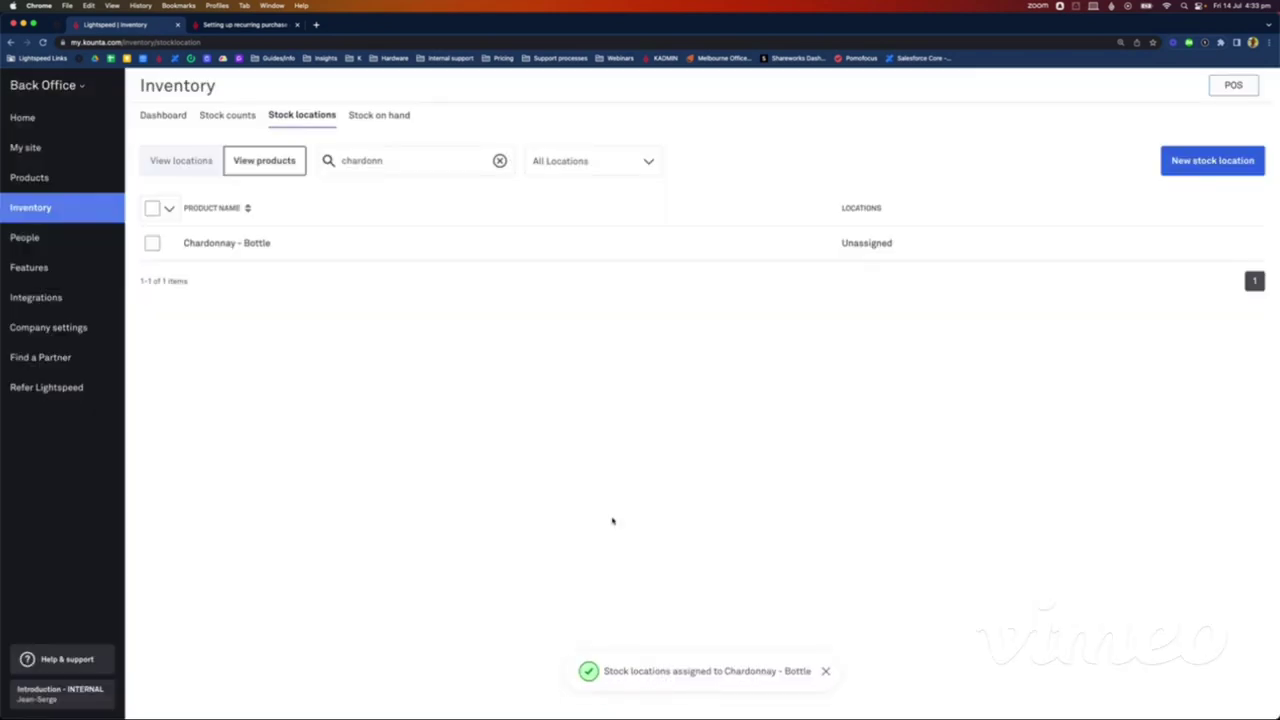
# Step: Assign Pinot Noir - Bottle to the Wine cellar location
pyautogui.doubleClick(373, 160)
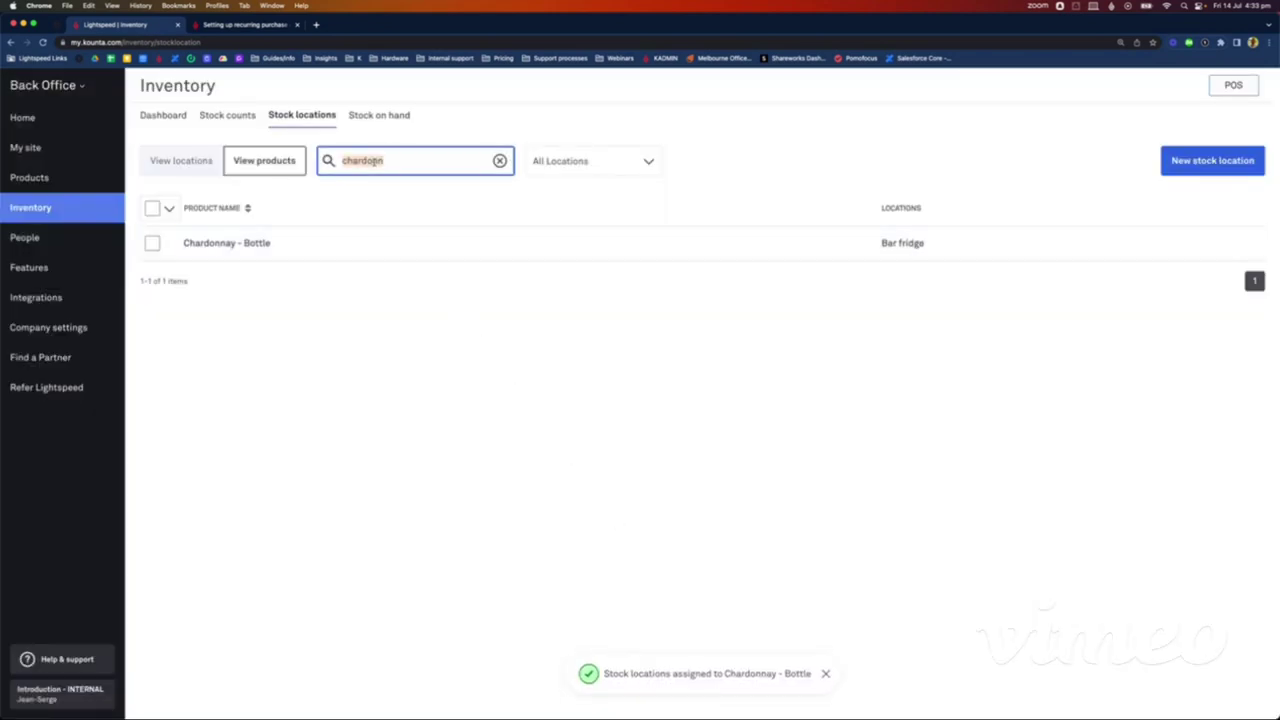
pyautogui.write('pinot noit')
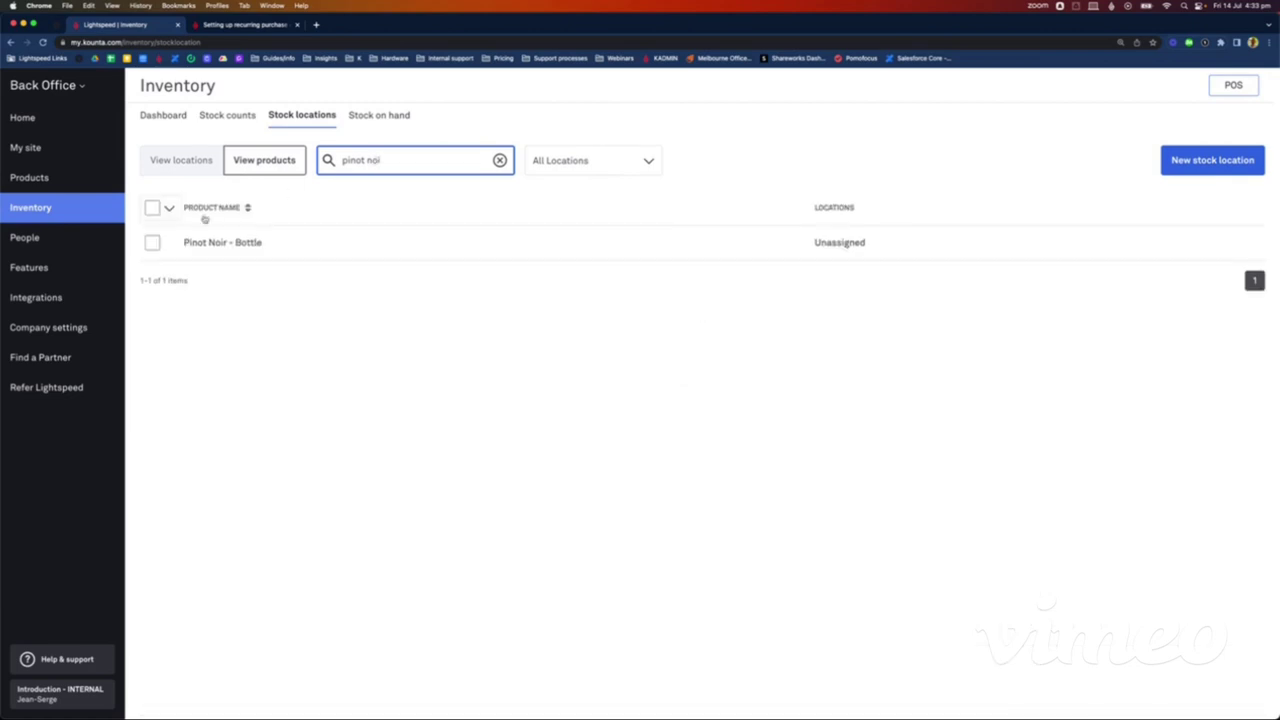
pyautogui.click(254, 251)
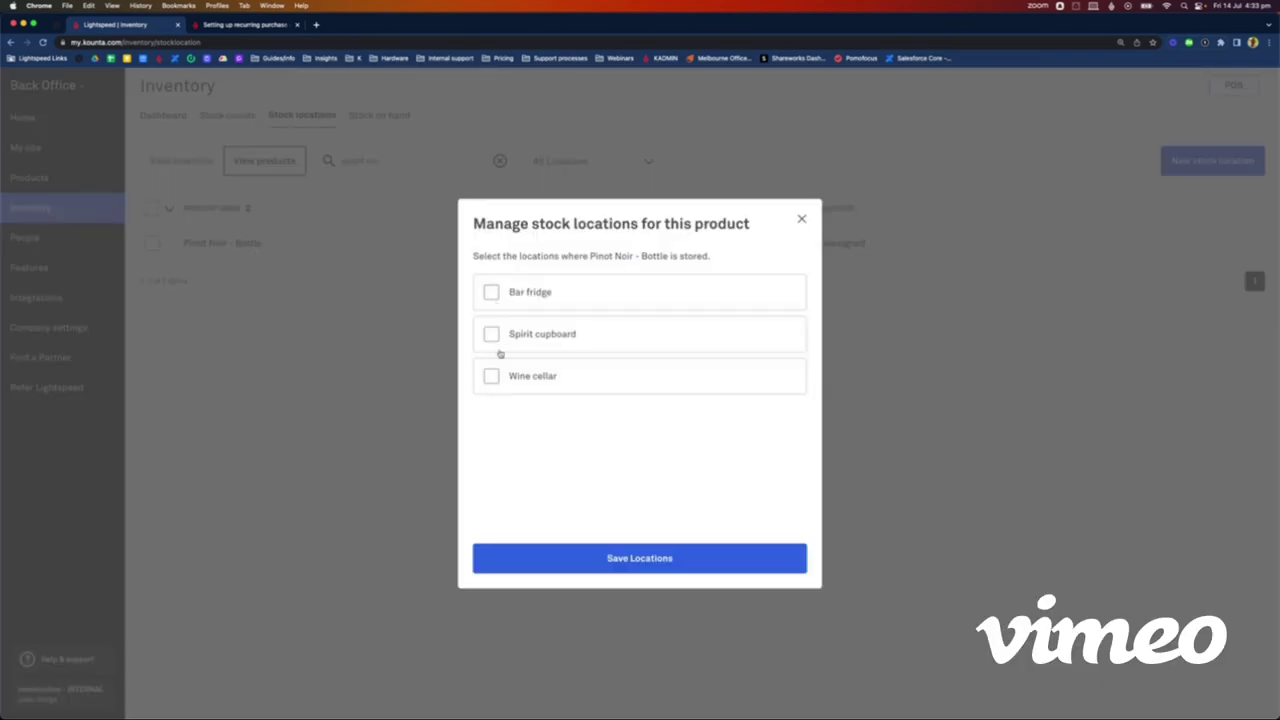
pyautogui.click(496, 384)
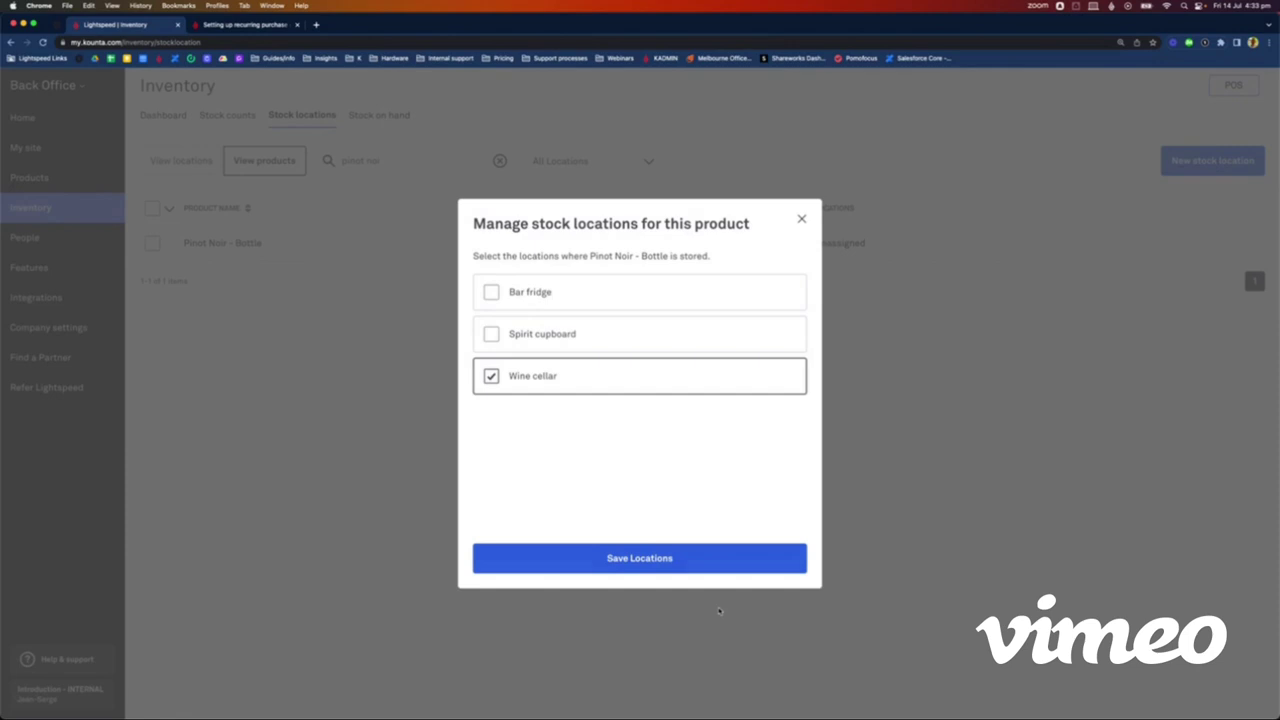
pyautogui.click(656, 561)
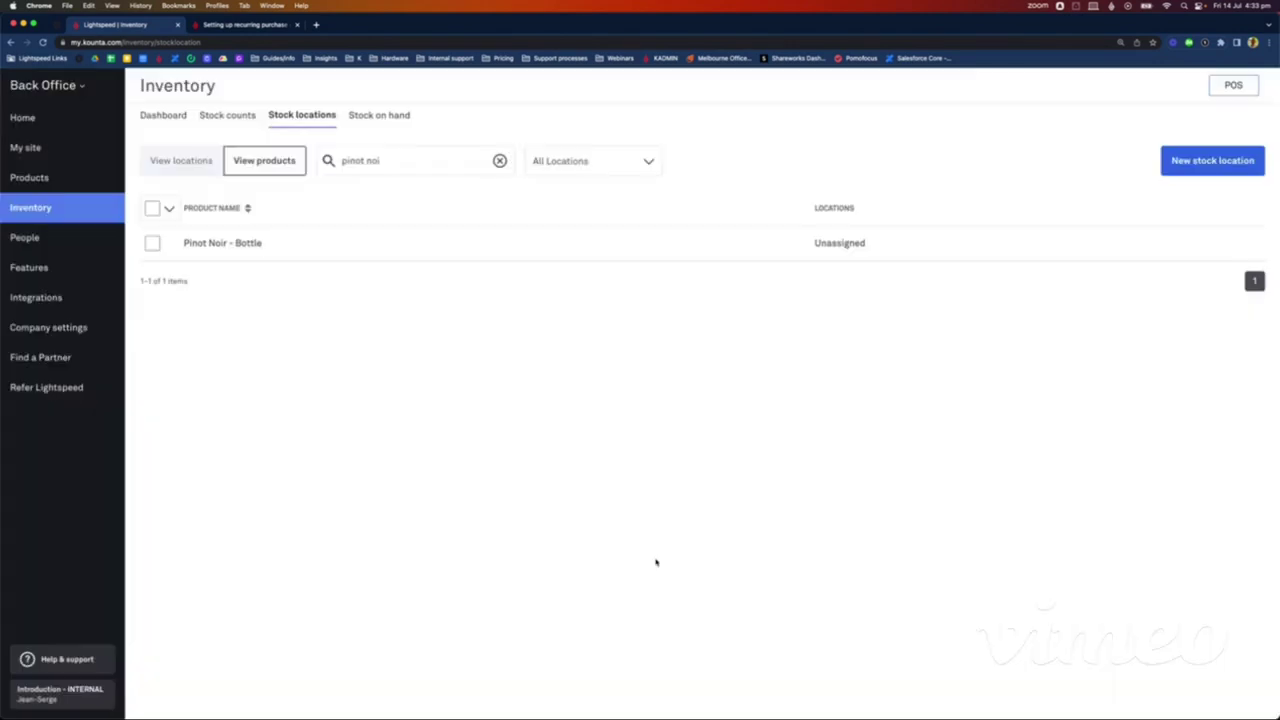
# Step: Assign Tanqueray Gin 700ml bottle to the Spirit cupboard location
pyautogui.tripleClick(381, 161)
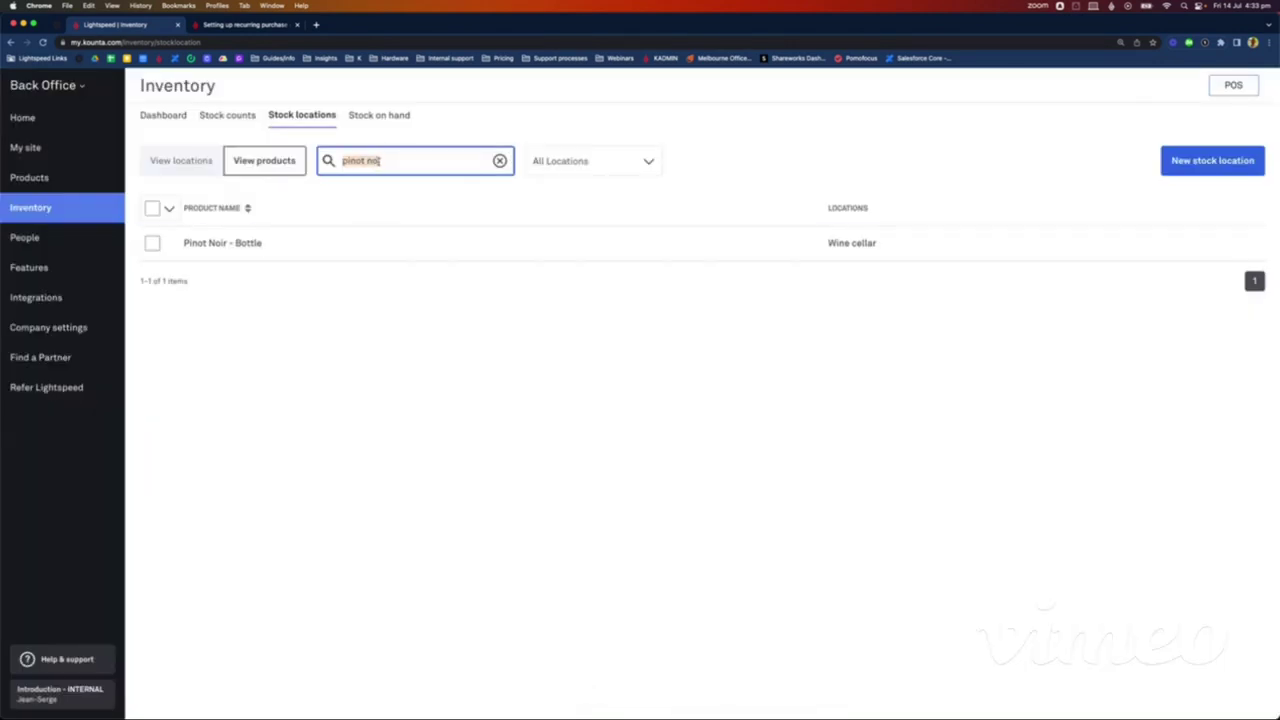
pyautogui.click(212, 162)
pyautogui.click(264, 160)
pyautogui.click(379, 162)
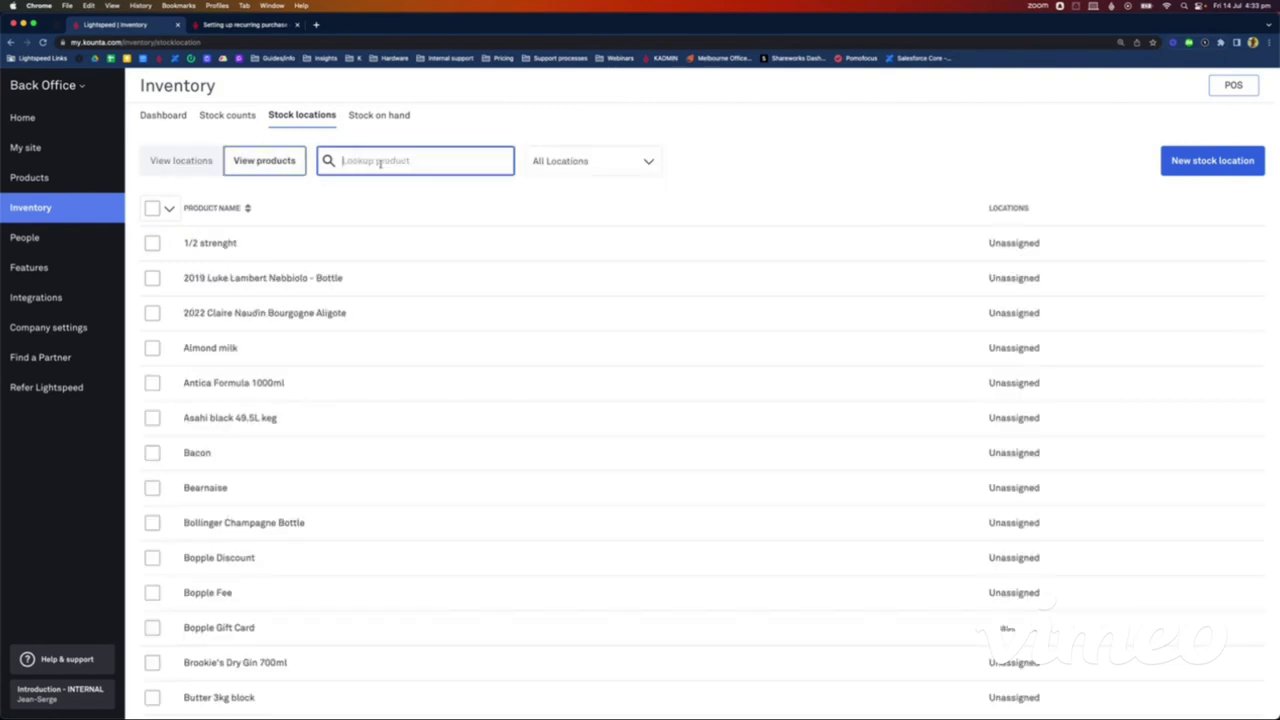
pyautogui.write('tanq')
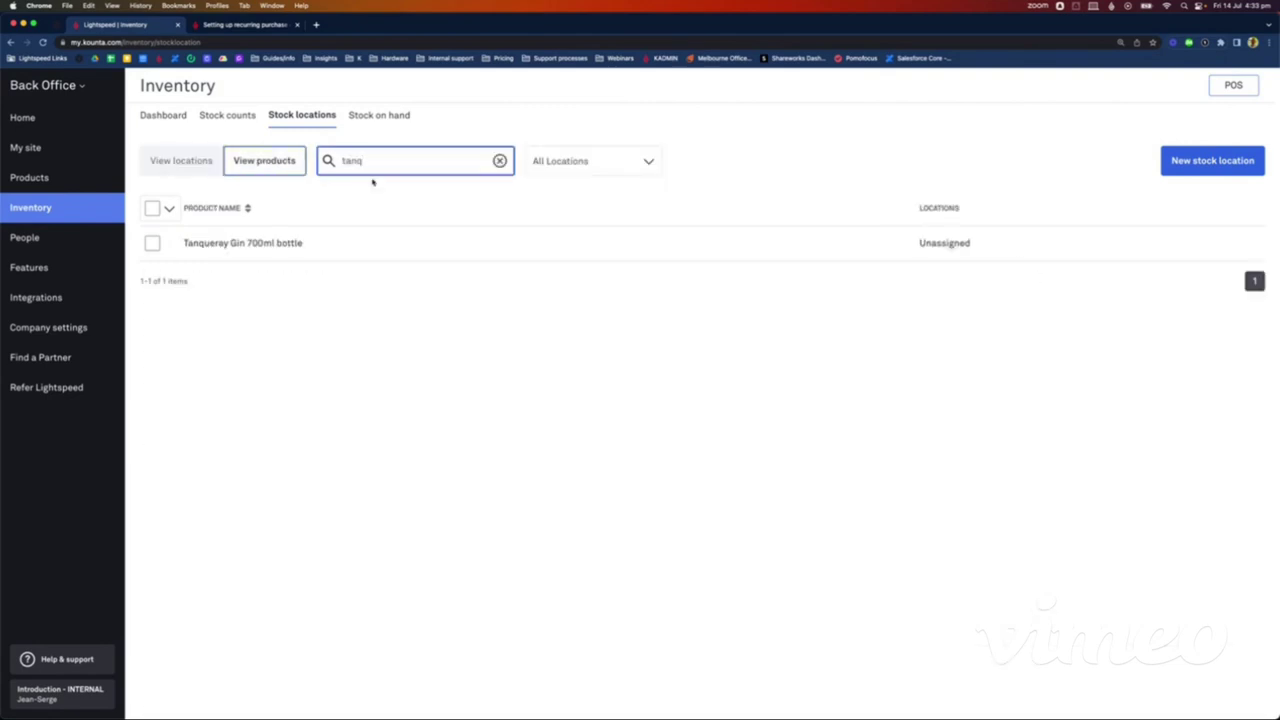
pyautogui.click(300, 242)
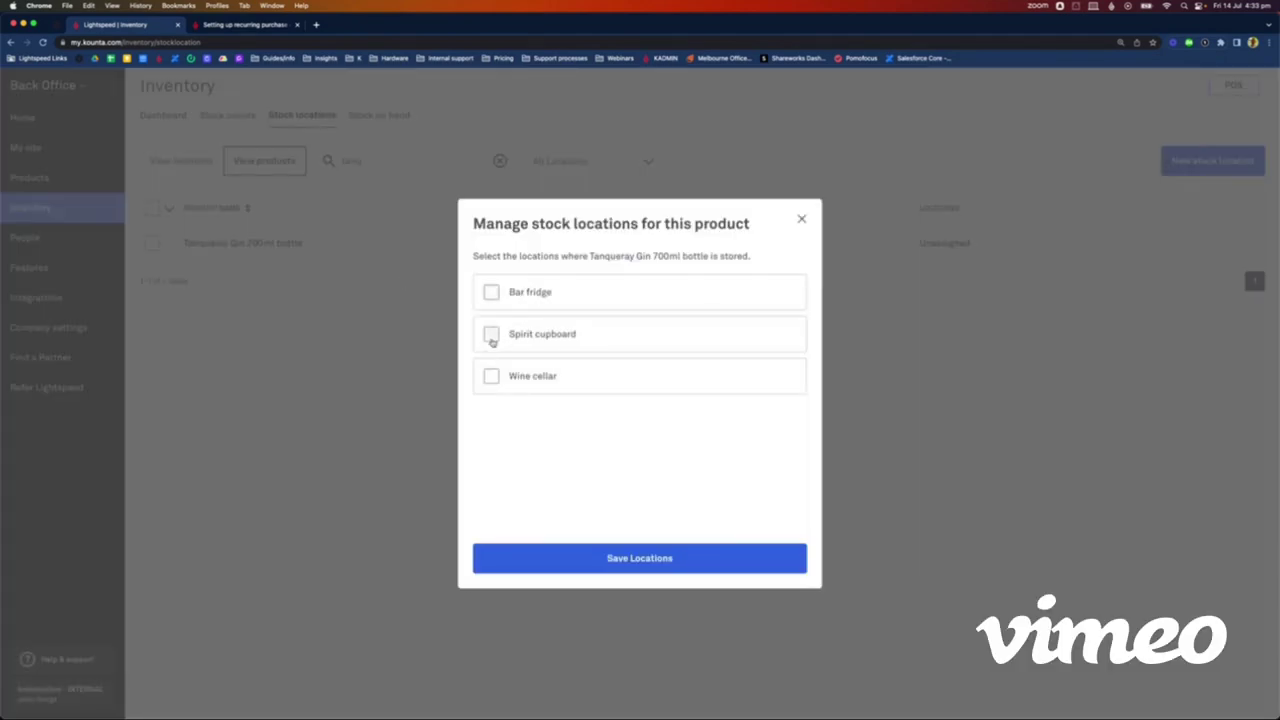
pyautogui.click(491, 336)
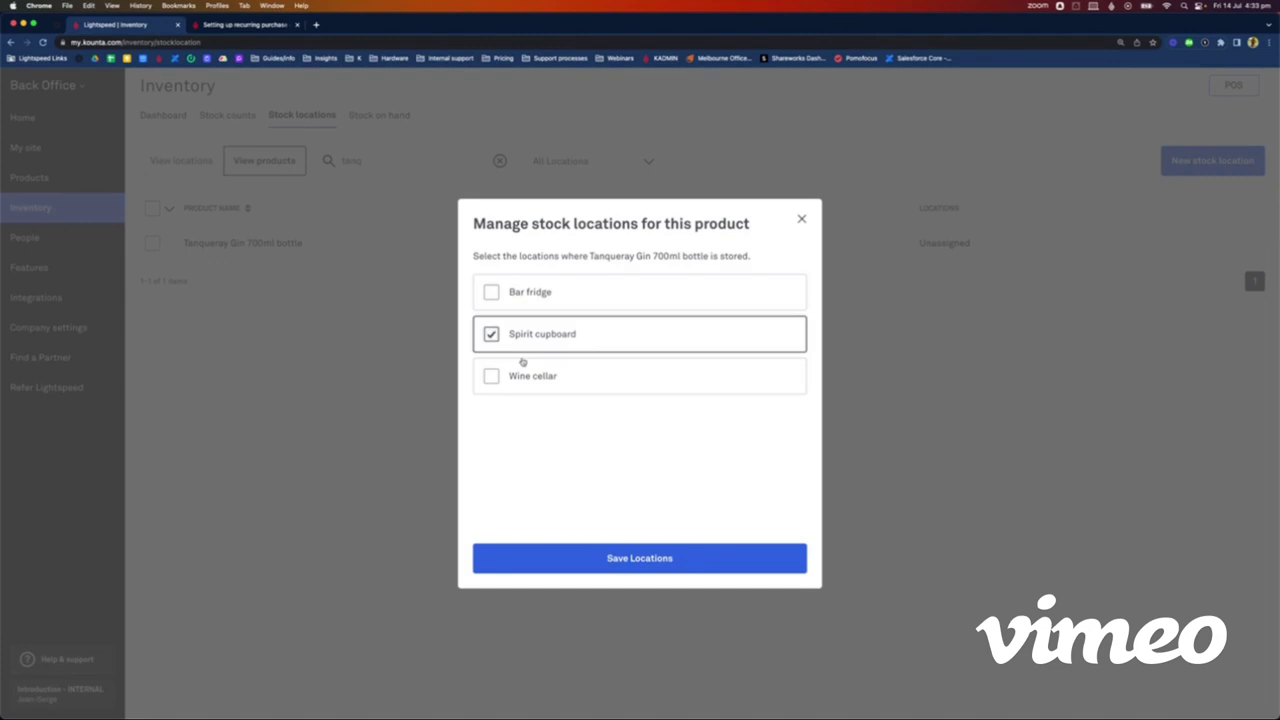
pyautogui.click(601, 558)
# Step: Assign Sipsmith 700ml bottle to the Spirit cupboard and return to the locations list
pyautogui.click(350, 162)
pyautogui.doubleClick(353, 162)
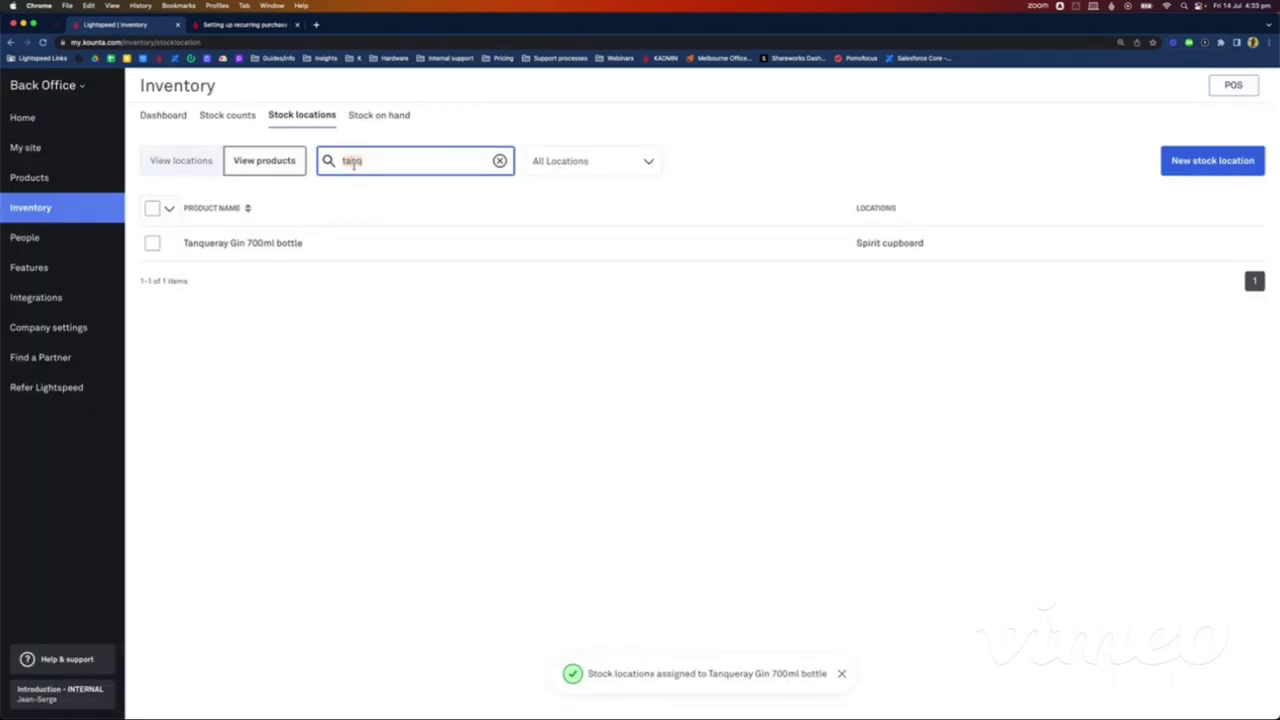
pyautogui.write('sips')
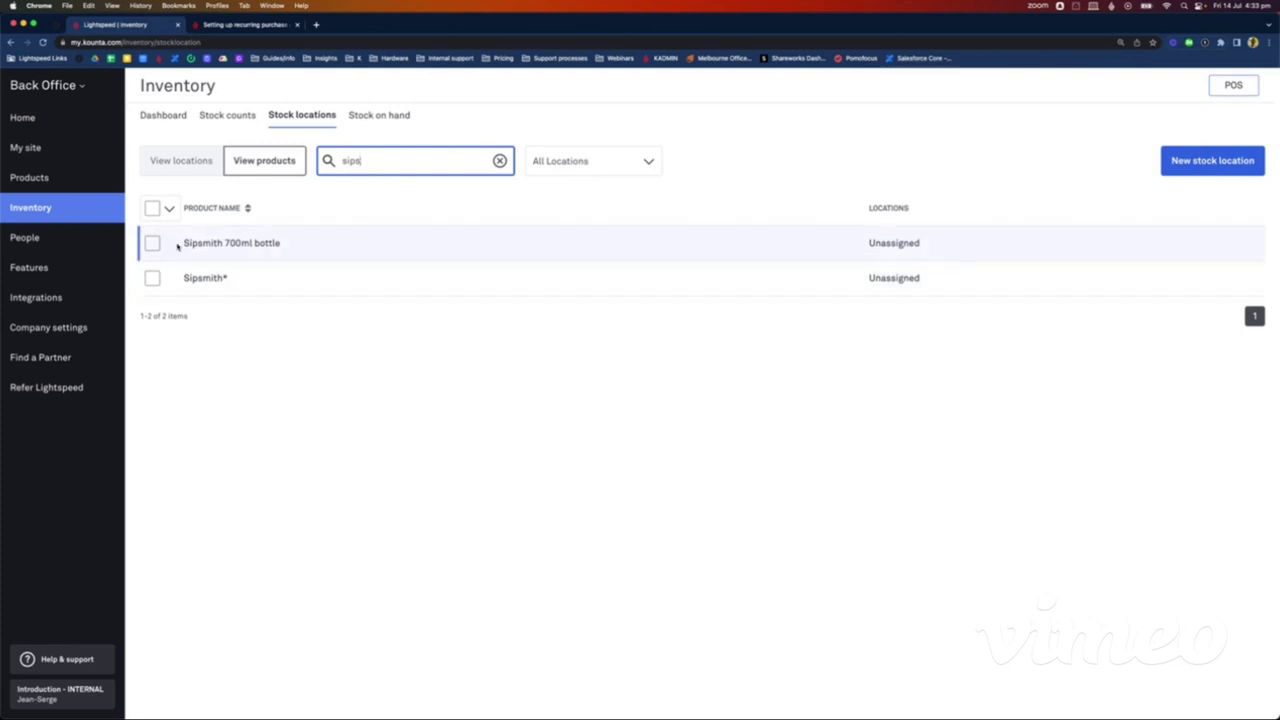
pyautogui.click(152, 244)
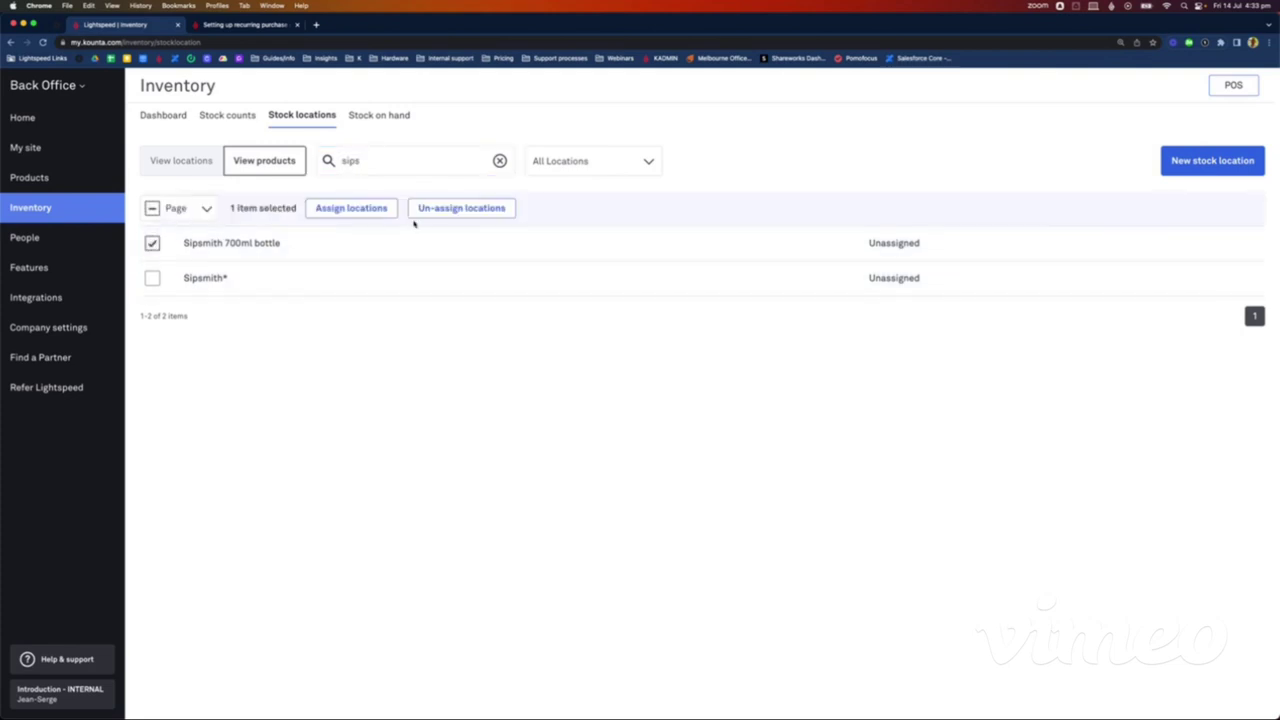
pyautogui.click(285, 246)
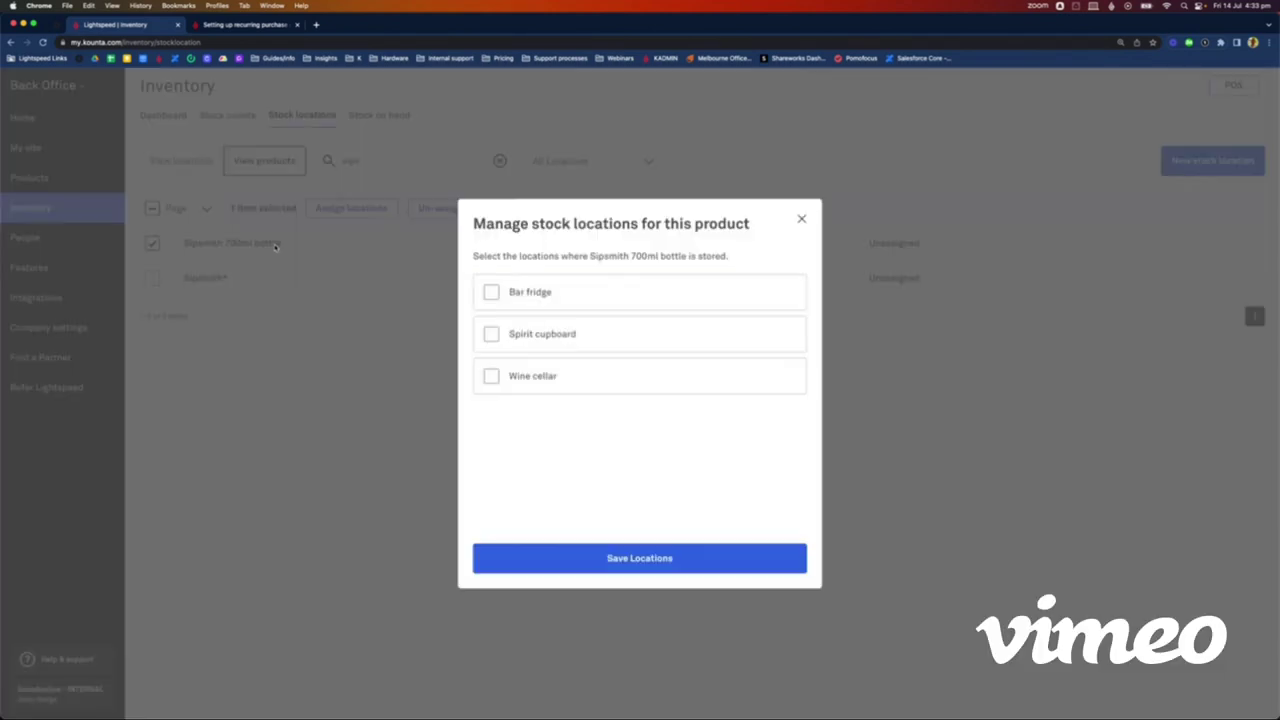
pyautogui.click(490, 335)
pyautogui.click(616, 559)
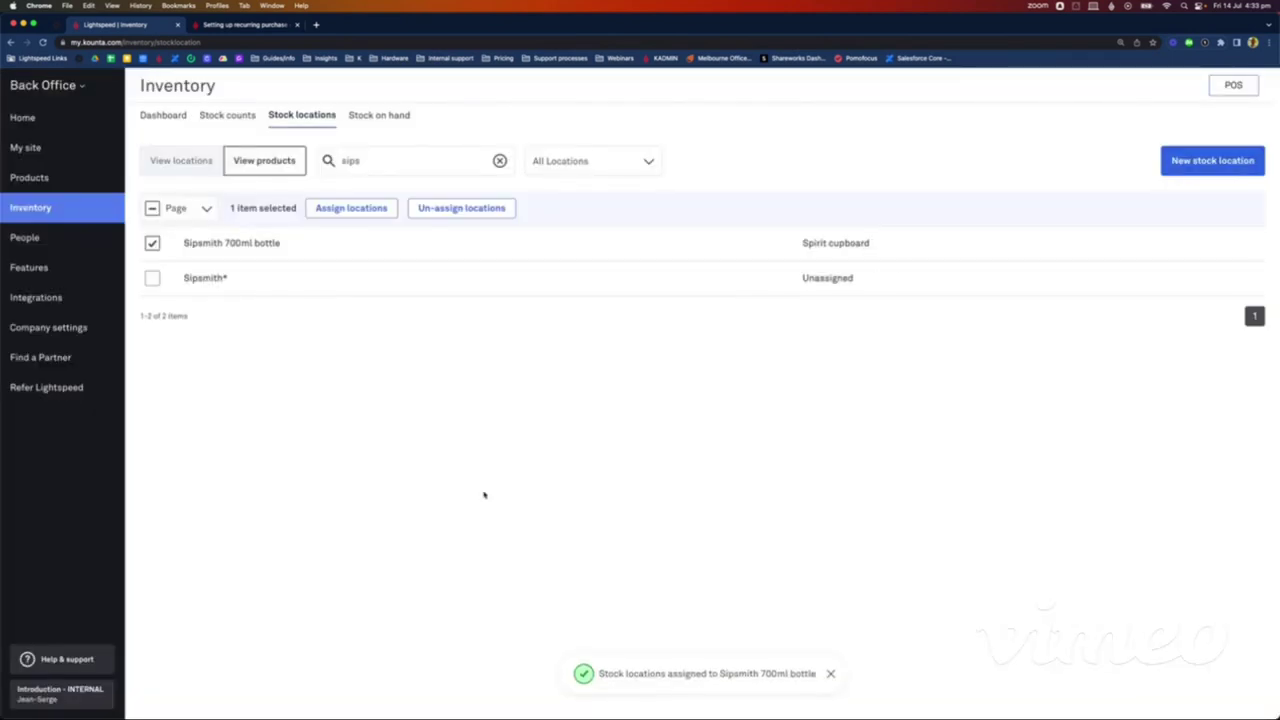
pyautogui.click(213, 168)
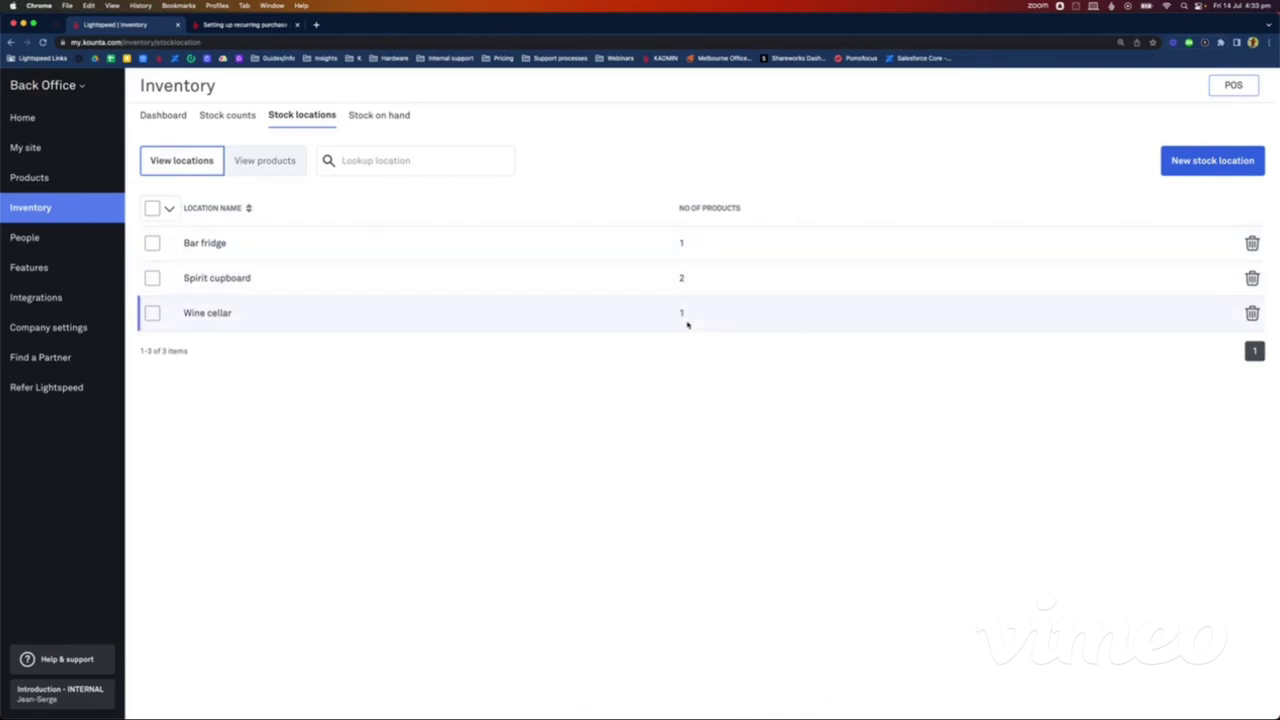
pyautogui.click(330, 285)
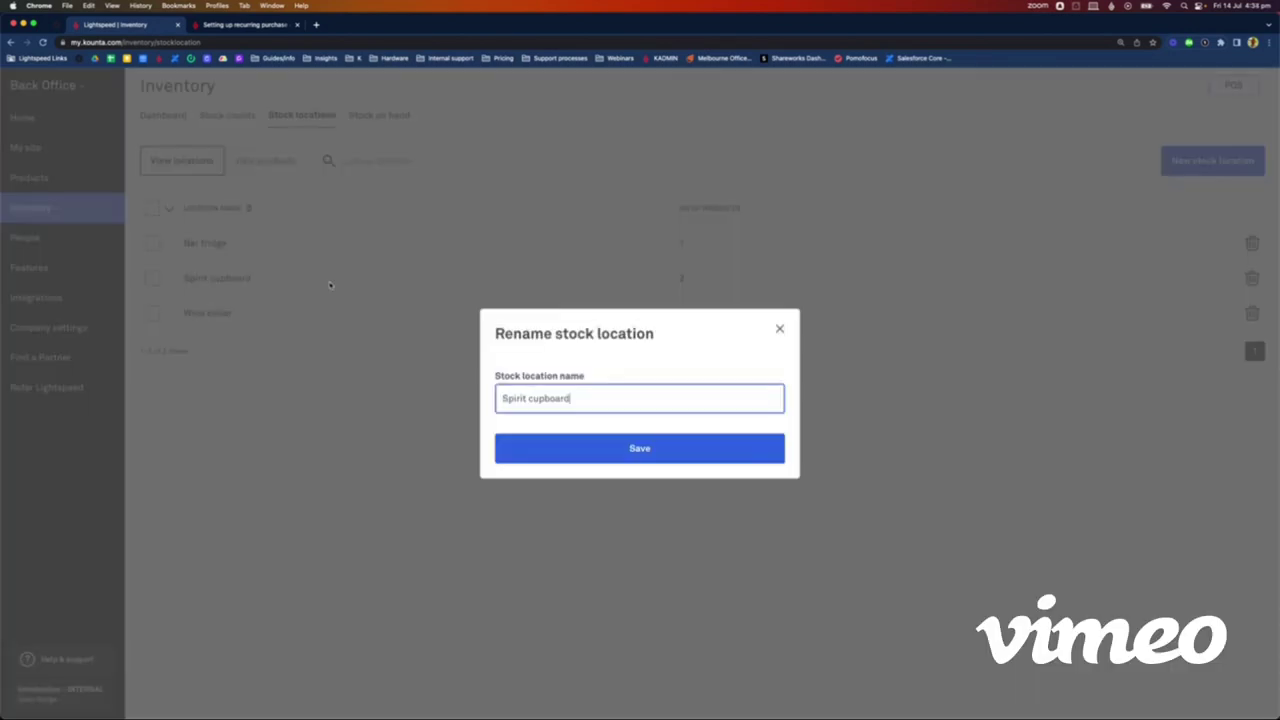
pyautogui.click(780, 329)
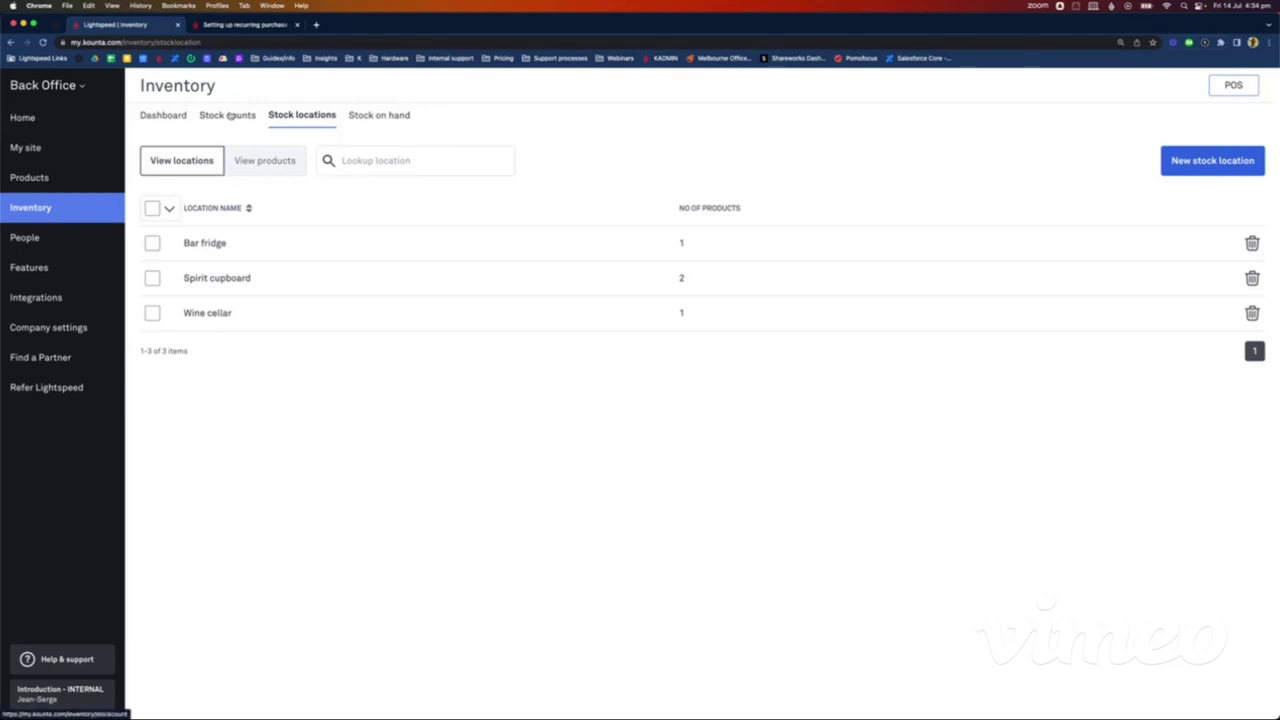
# Step: Create a new count-by-location stock count including all locations and start it
pyautogui.click(229, 116)
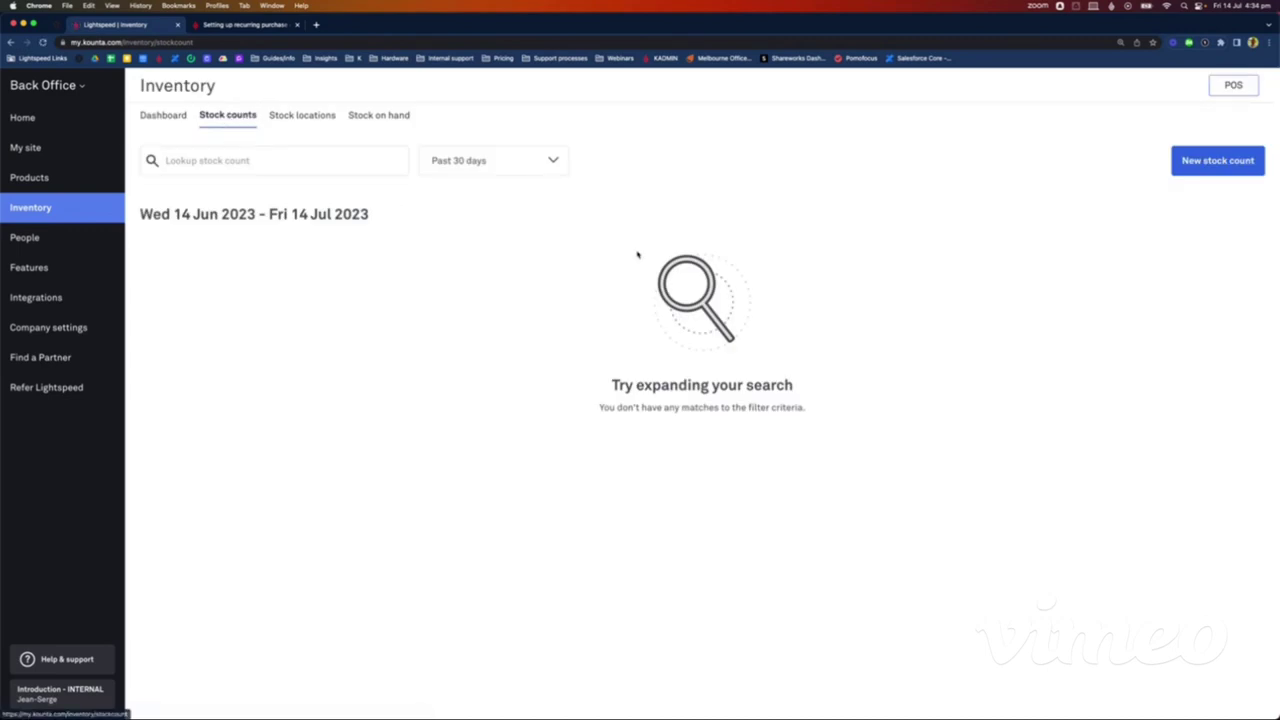
pyautogui.click(1226, 168)
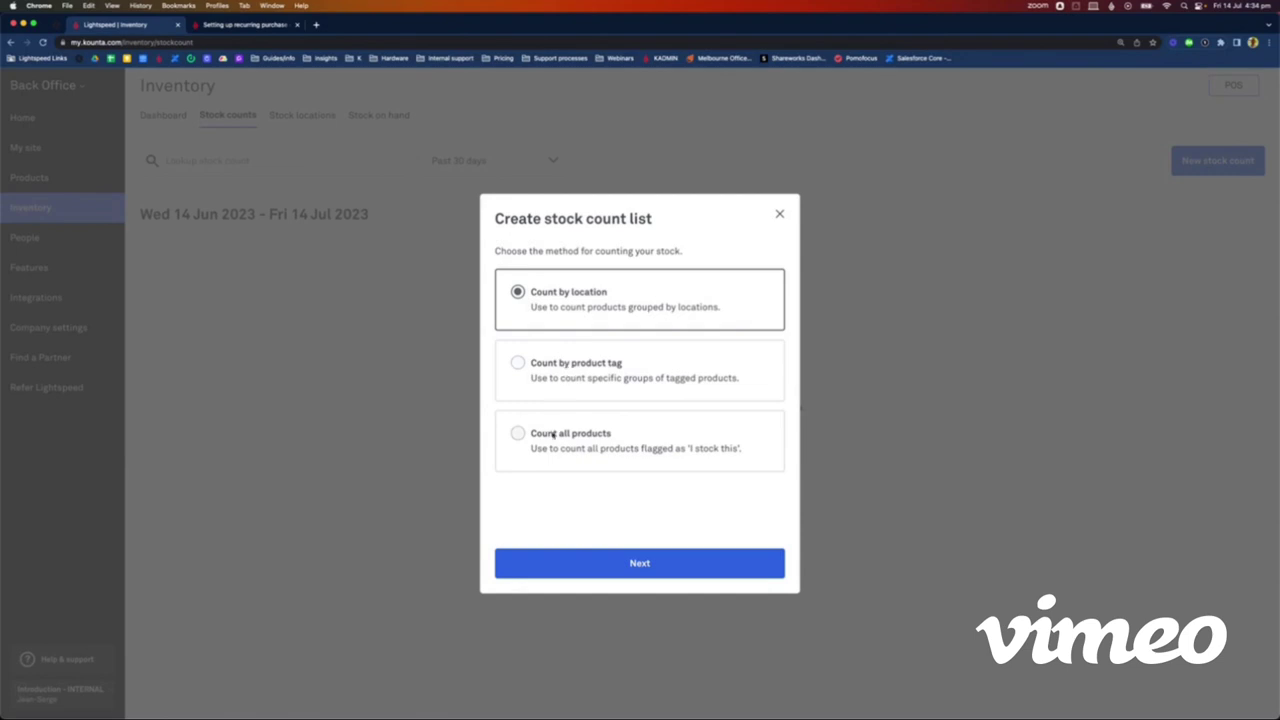
pyautogui.click(634, 560)
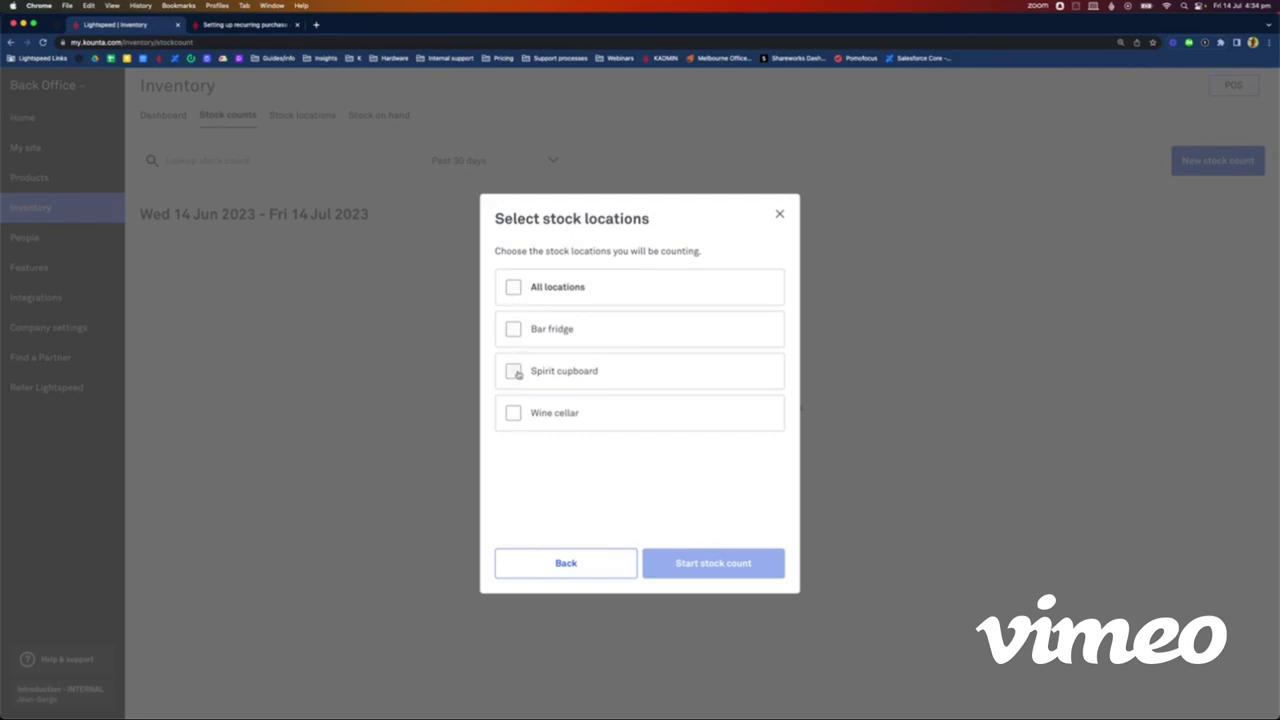
pyautogui.click(514, 287)
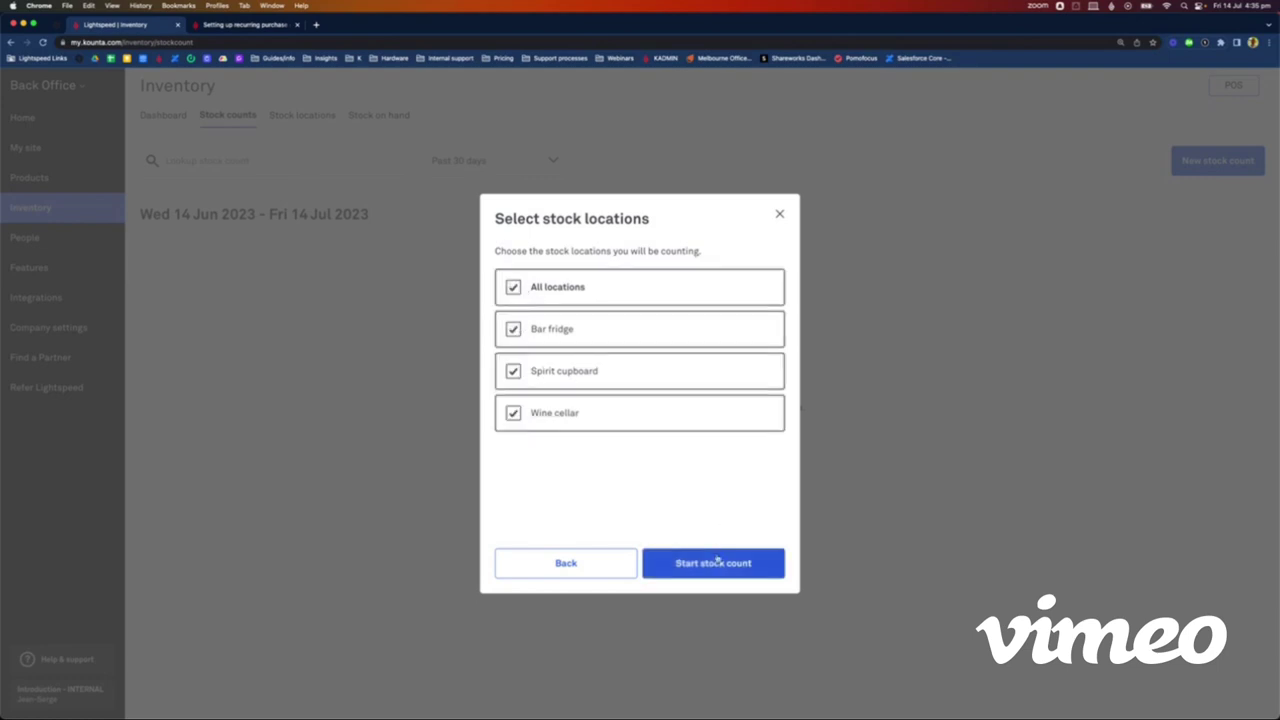
pyautogui.click(714, 563)
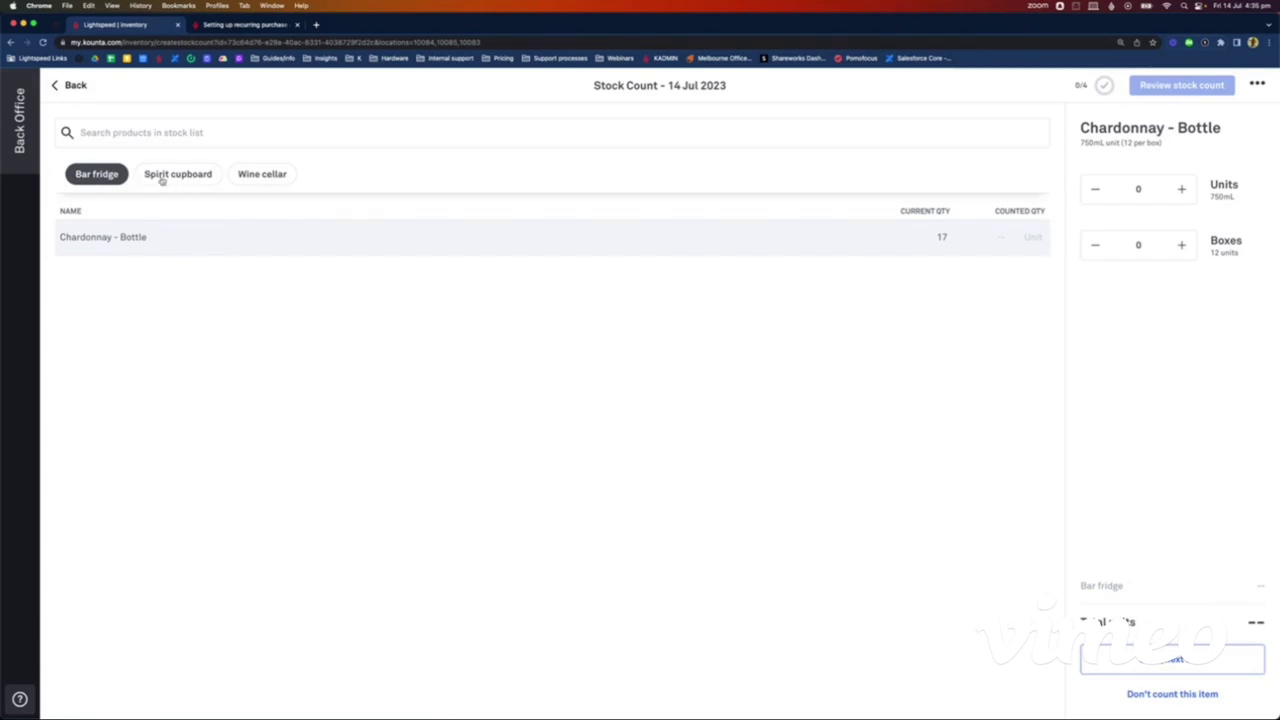
# Step: Count Chardonnay - Bottle in the Bar fridge as 1 box plus 3 units, then save
pyautogui.click(163, 180)
pyautogui.click(105, 178)
pyautogui.click(177, 181)
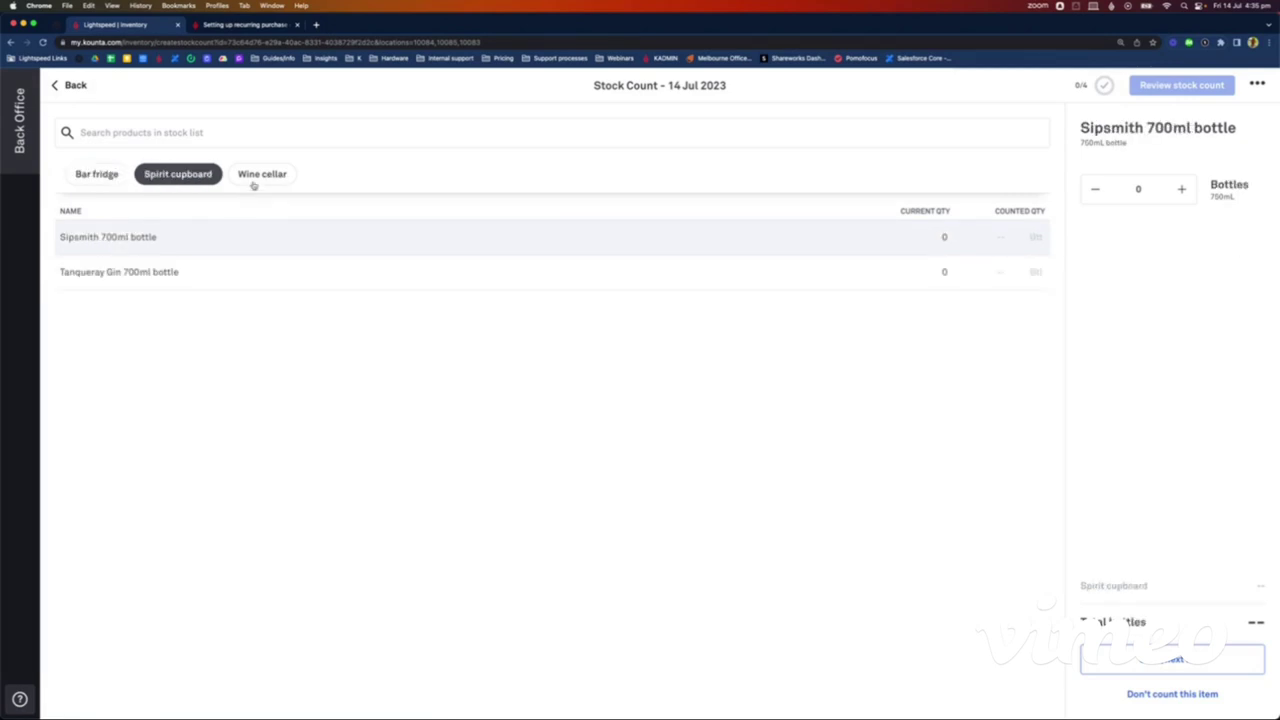
pyautogui.click(252, 184)
pyautogui.click(155, 187)
pyautogui.click(105, 184)
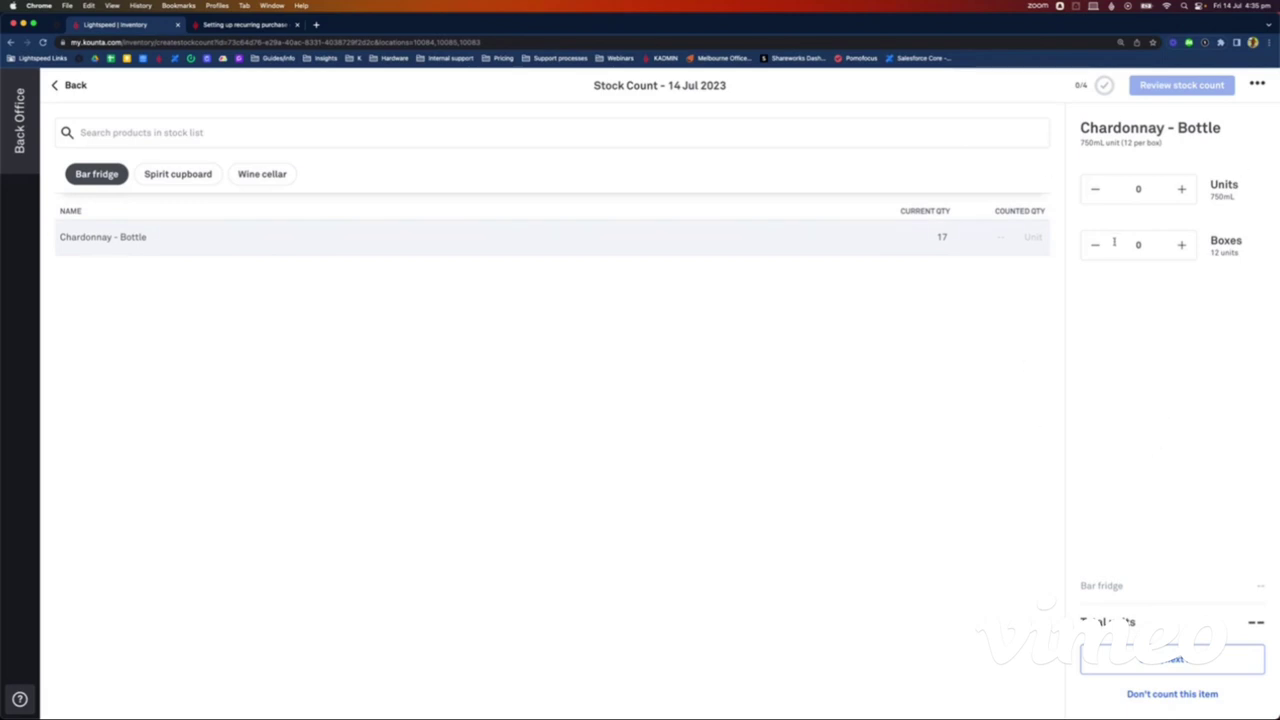
pyautogui.click(1145, 246)
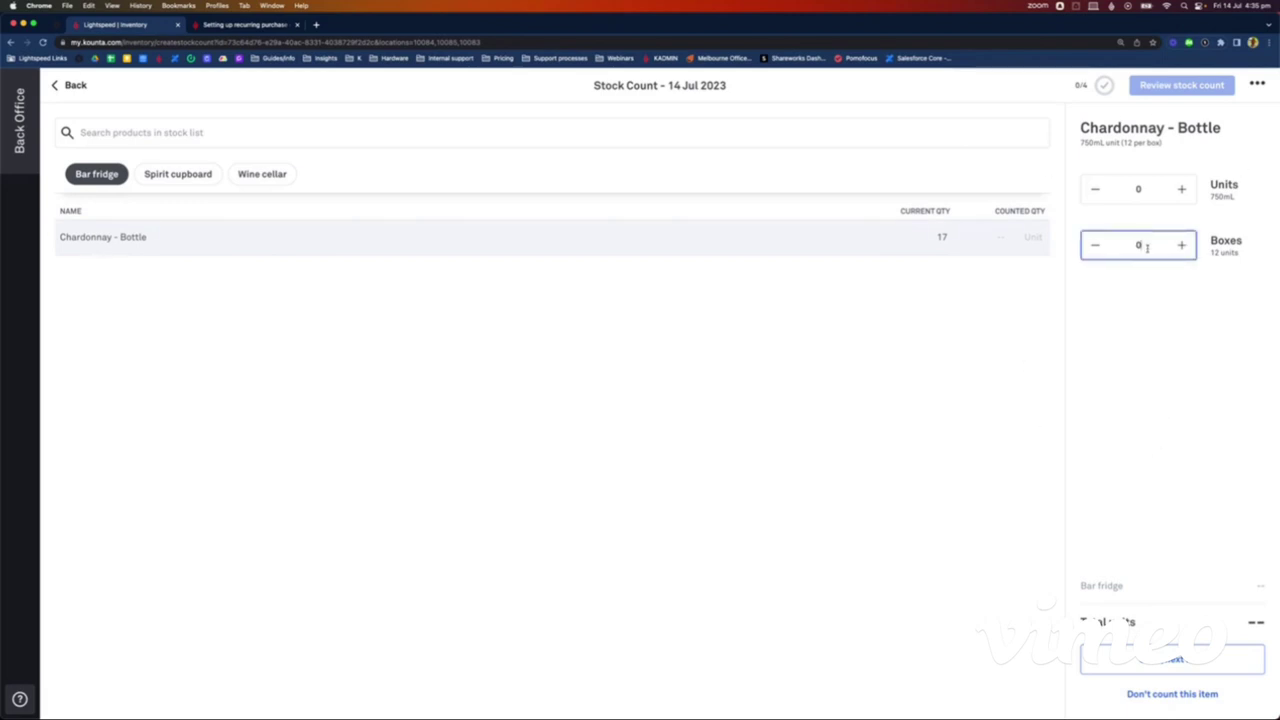
pyautogui.write('1')
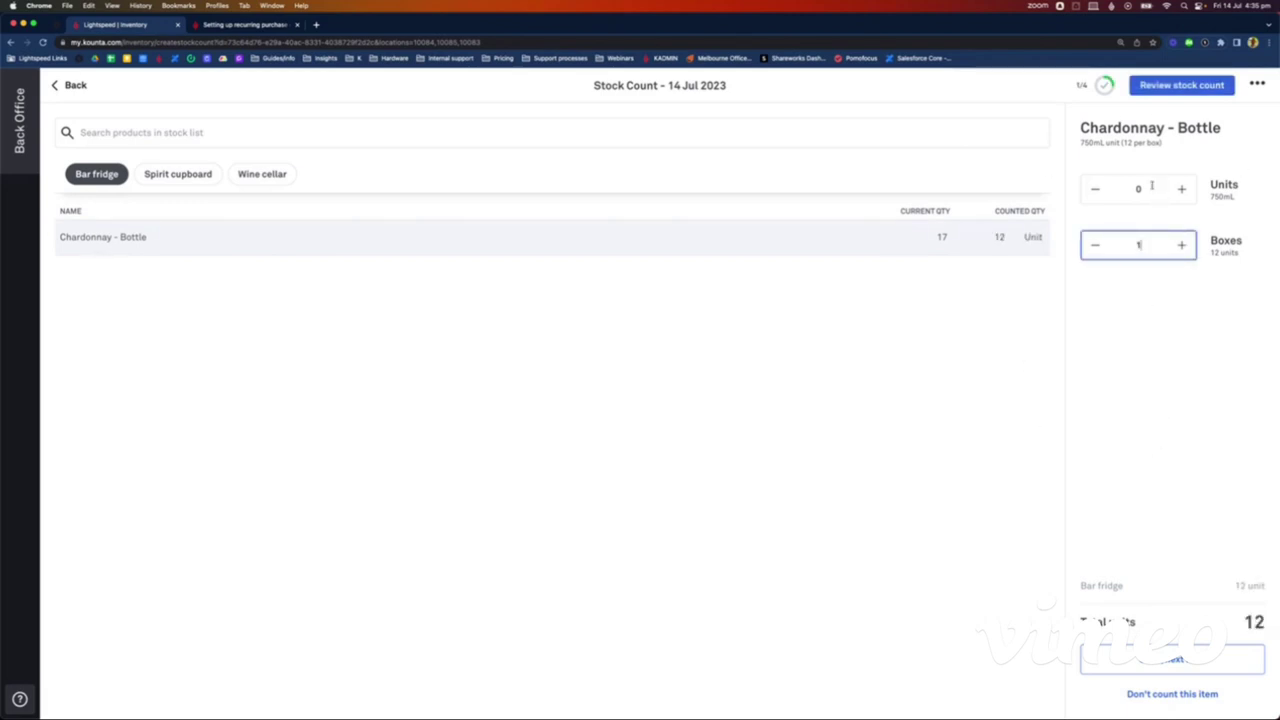
pyautogui.click(1152, 186)
pyautogui.write('3')
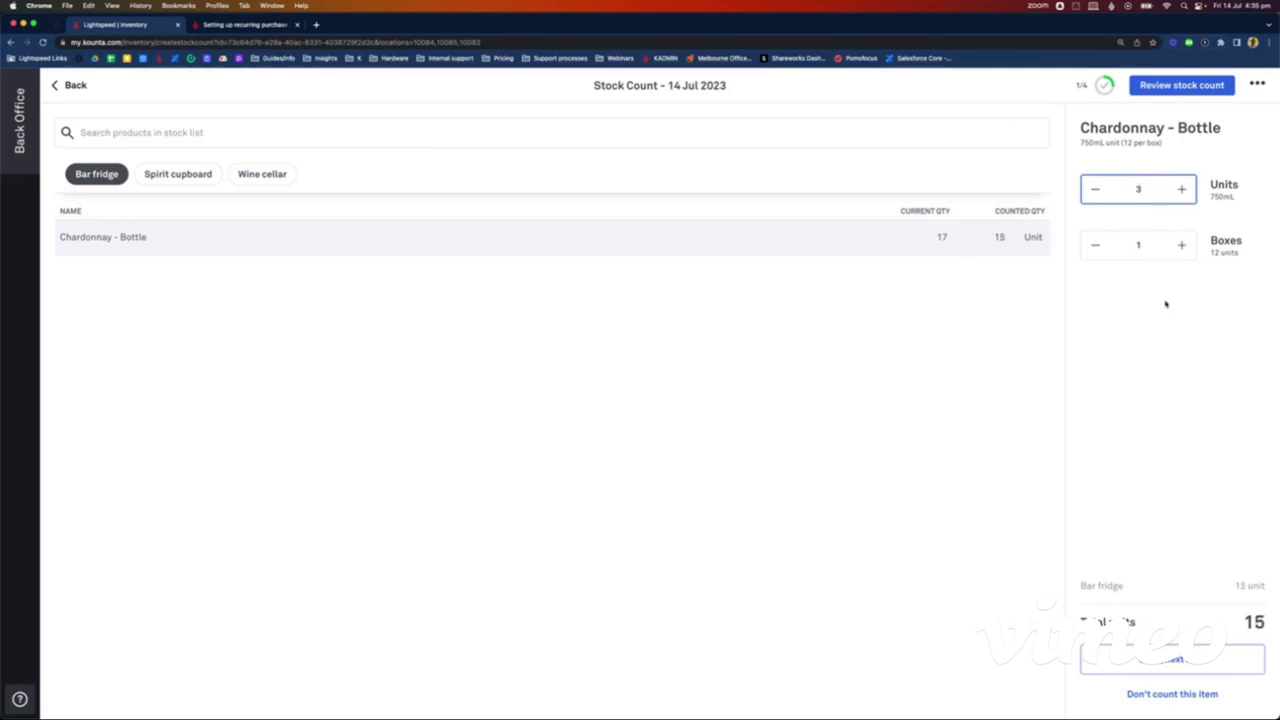
pyautogui.click(1170, 330)
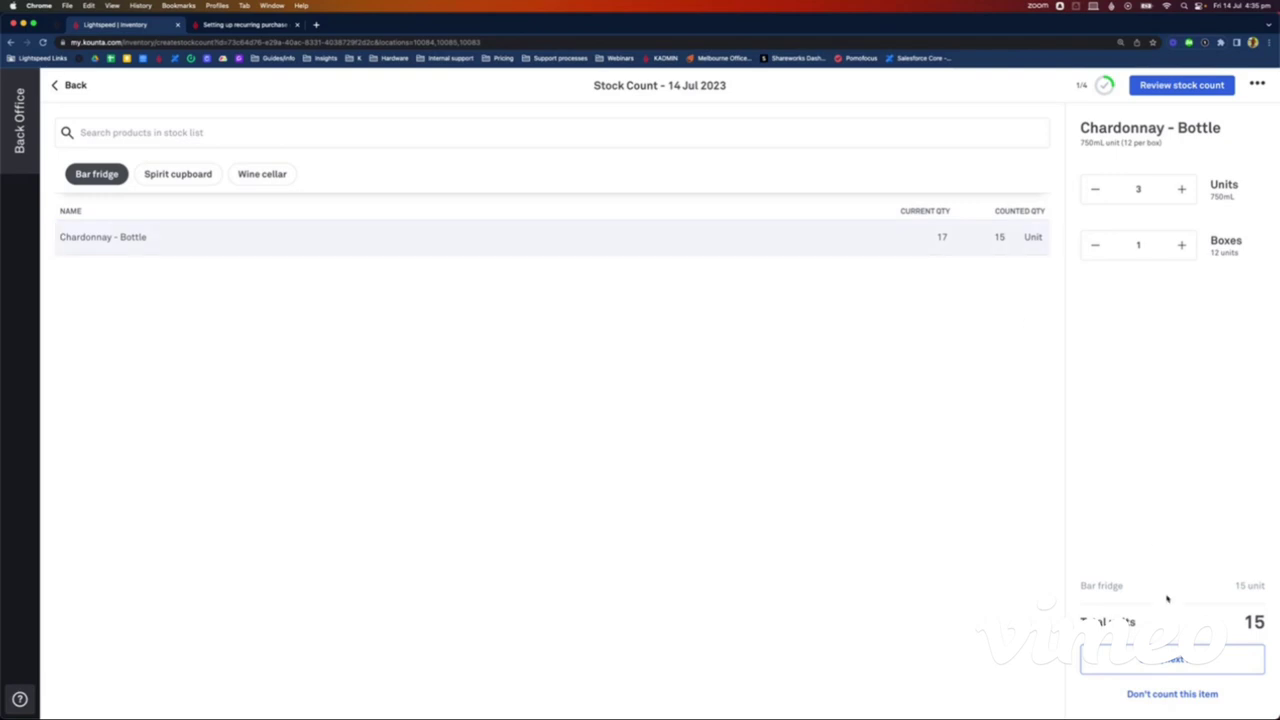
pyautogui.click(1181, 661)
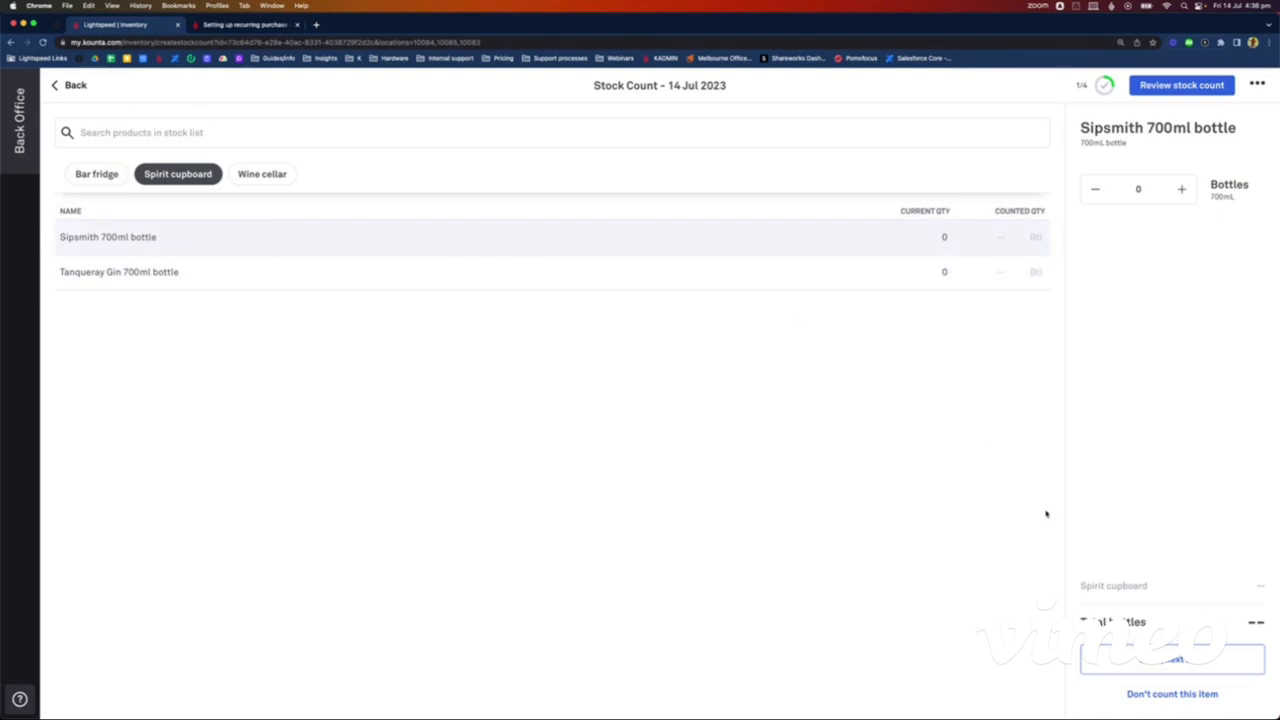
# Step: Count Tanqueray Gin 700ml bottle as 3 and save
pyautogui.click(1180, 694)
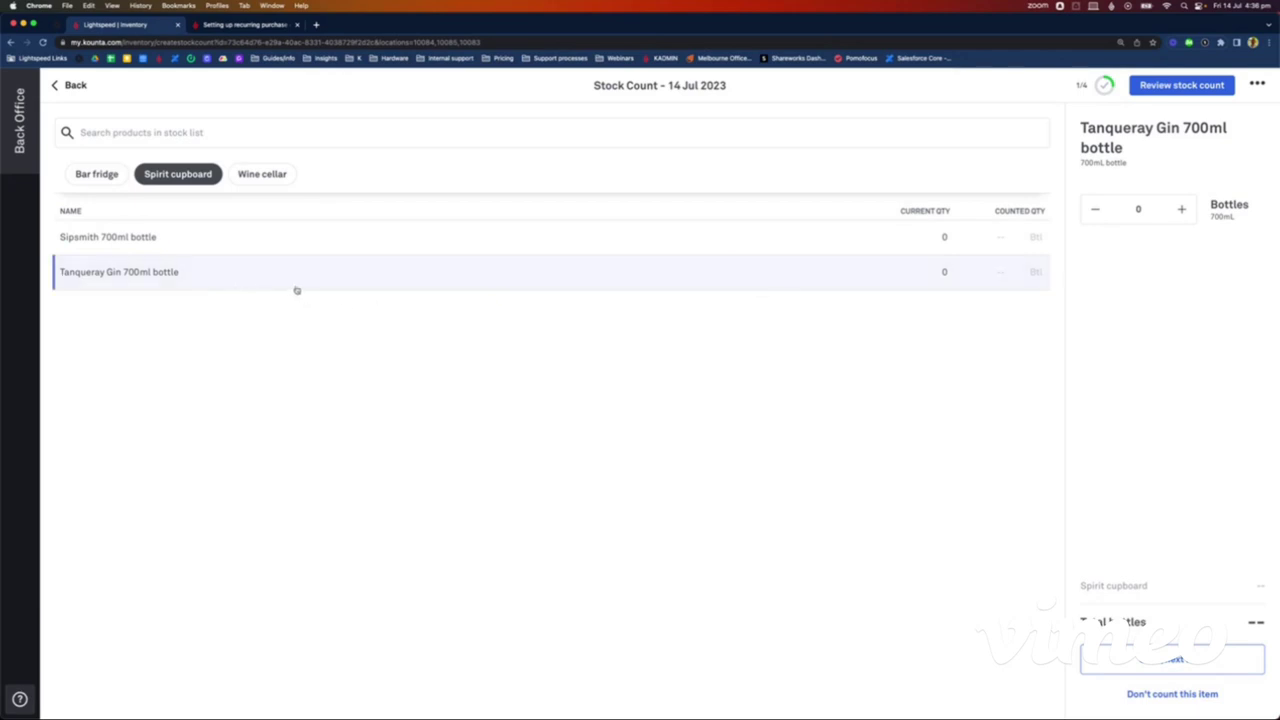
pyautogui.click(1156, 213)
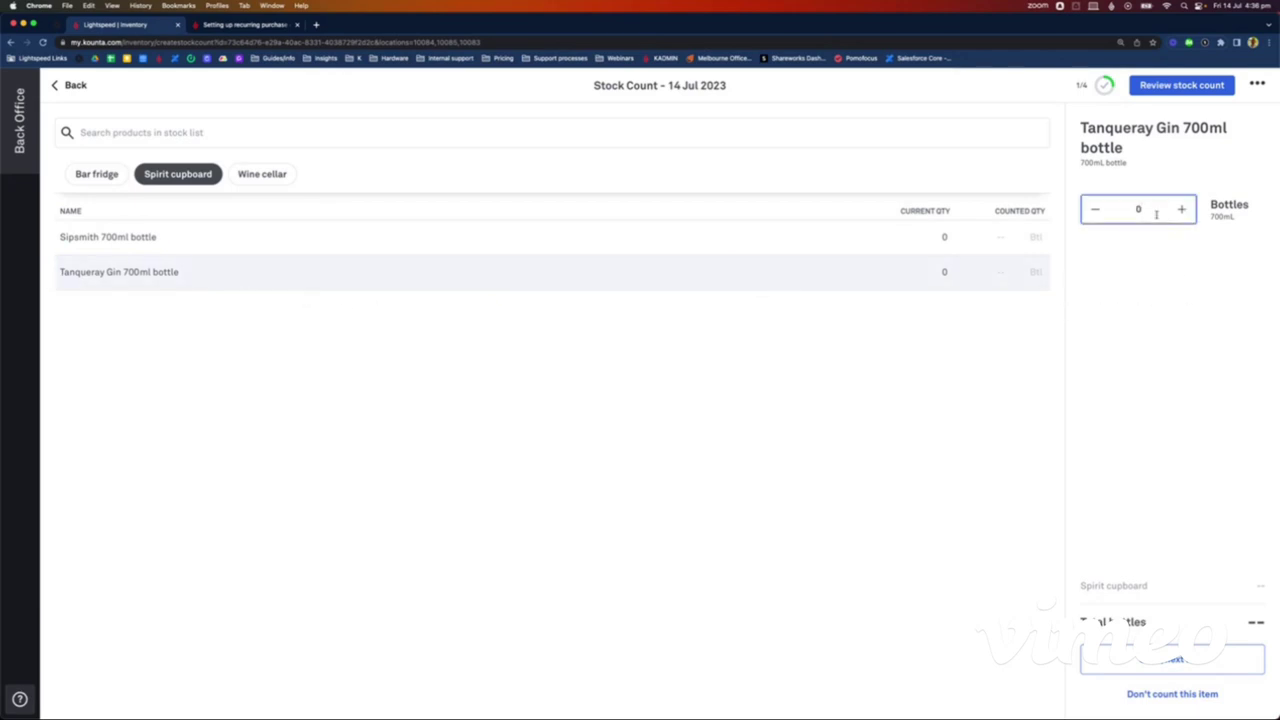
pyautogui.write('3')
pyautogui.click(1190, 659)
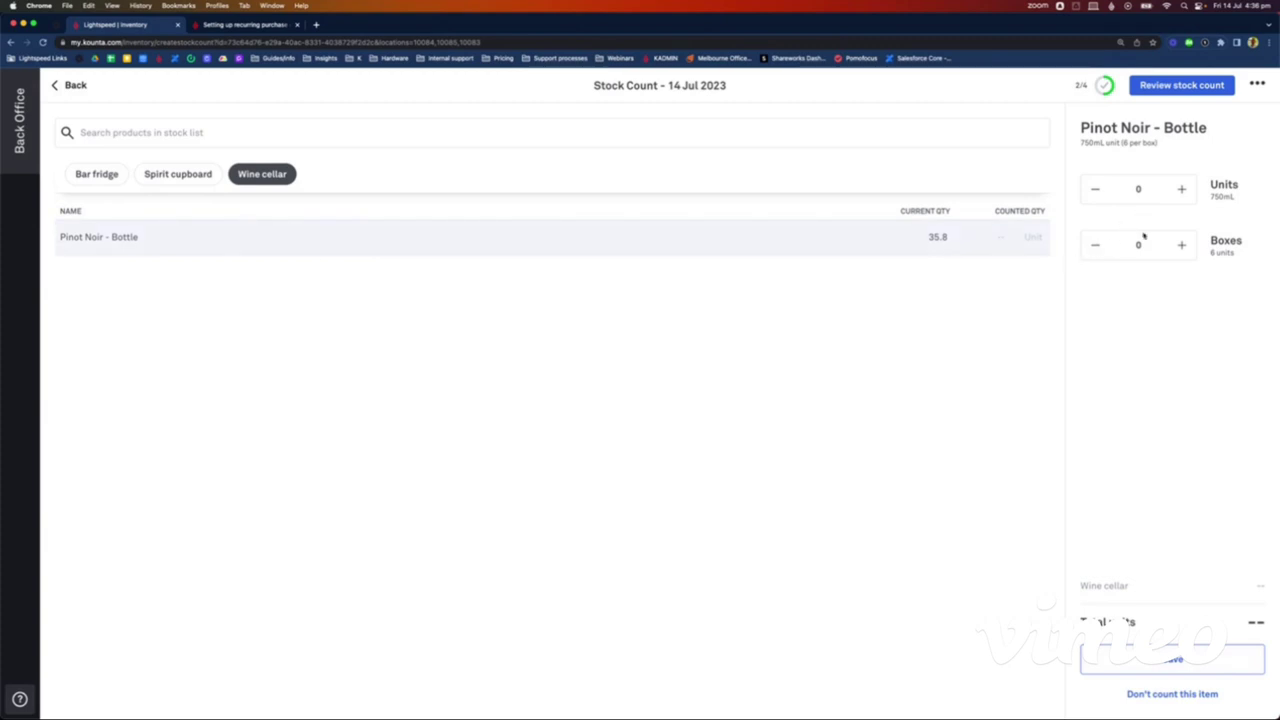
# Step: Count Pinot Noir - Bottle as 10 boxes plus 4 bottles and save
pyautogui.click(1153, 251)
pyautogui.write('10')
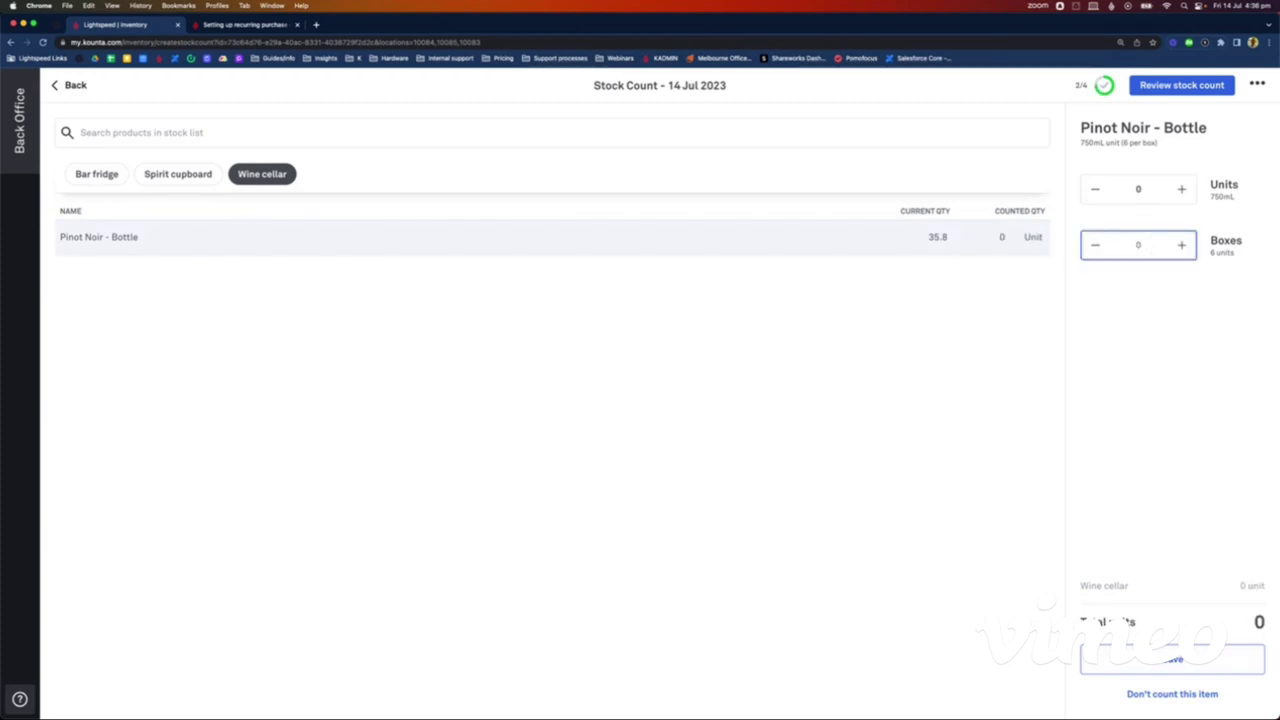
pyautogui.click(1145, 198)
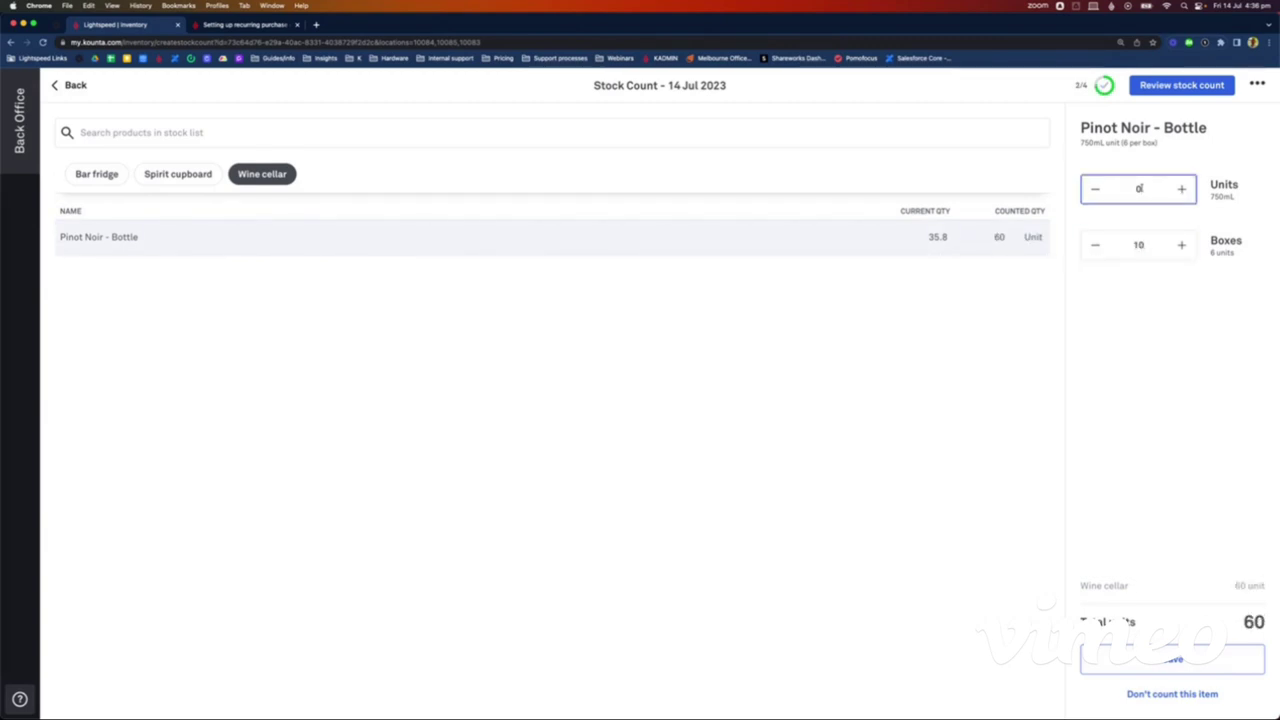
pyautogui.write('4')
pyautogui.click(1159, 447)
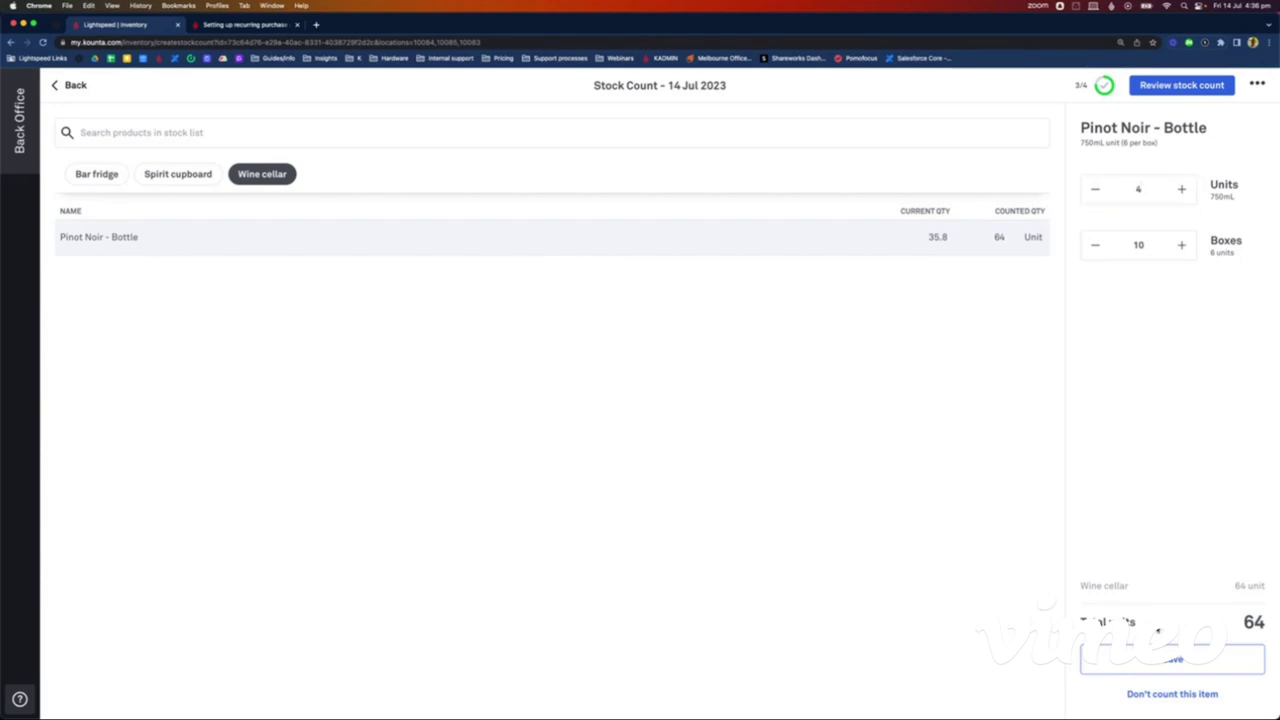
pyautogui.click(1172, 659)
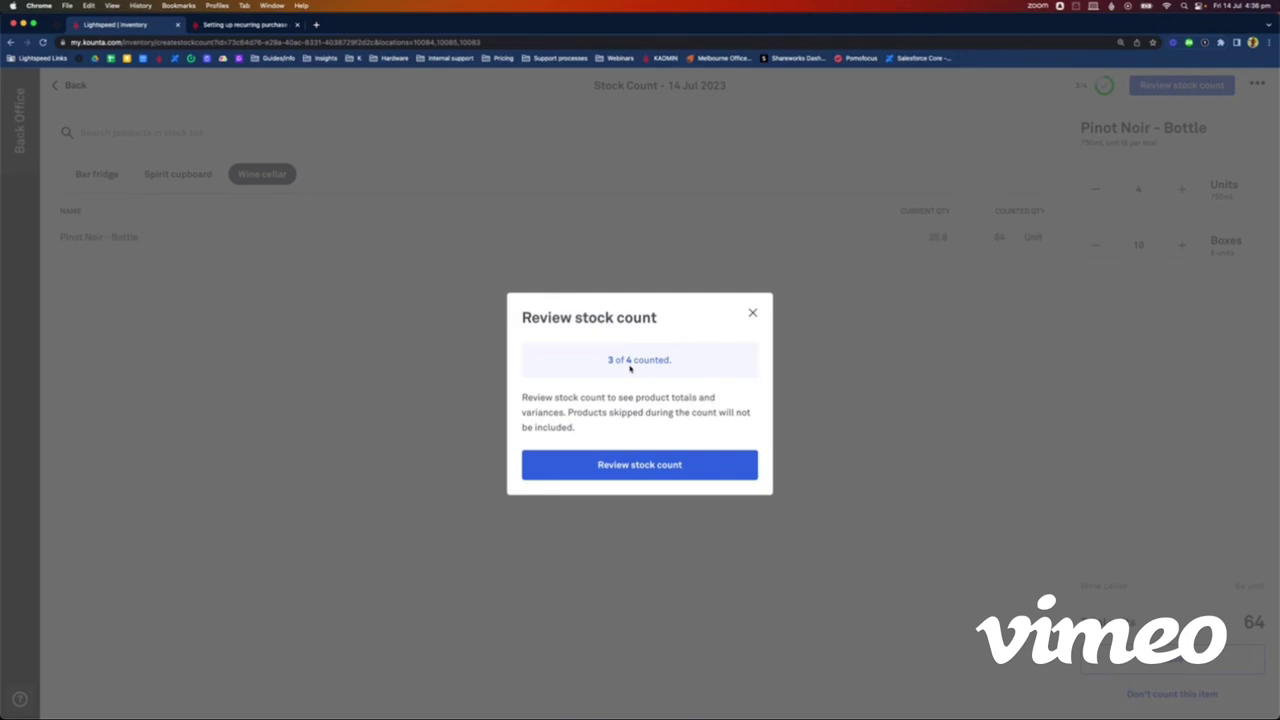
# Step: Open the stock count review and sort products by cost of variance, highest first
pyautogui.click(631, 465)
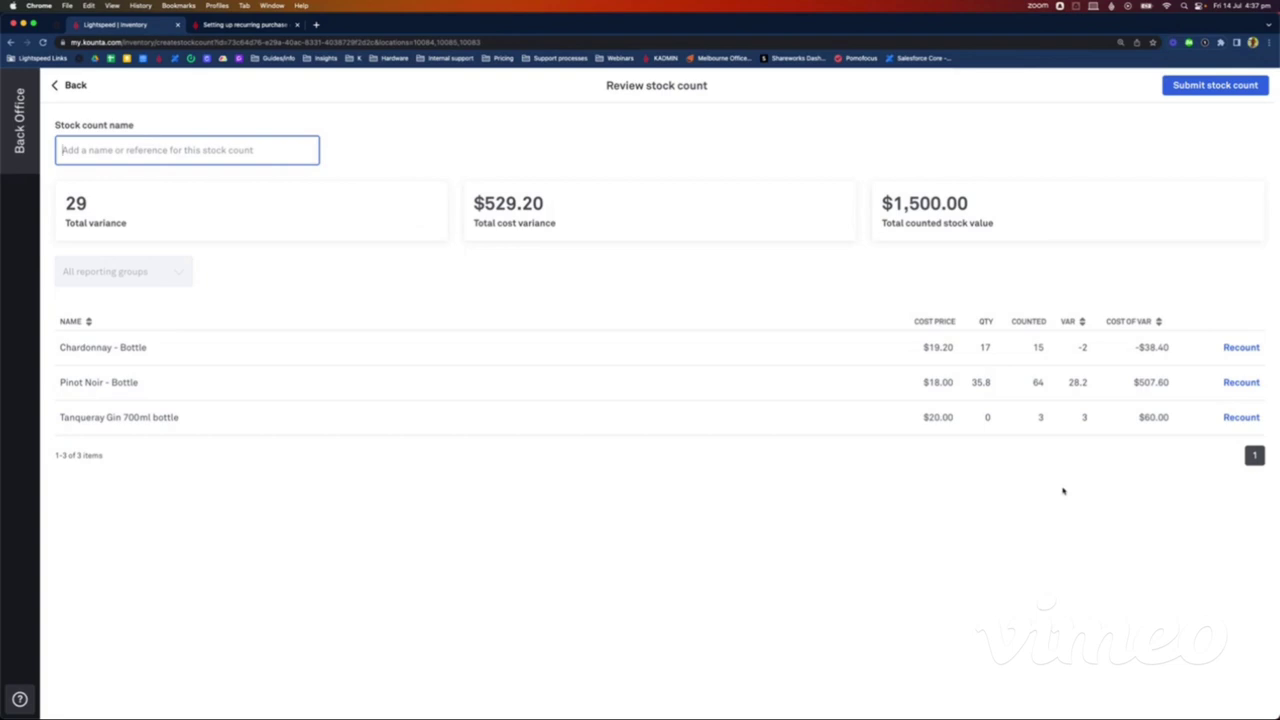
pyautogui.click(1159, 322)
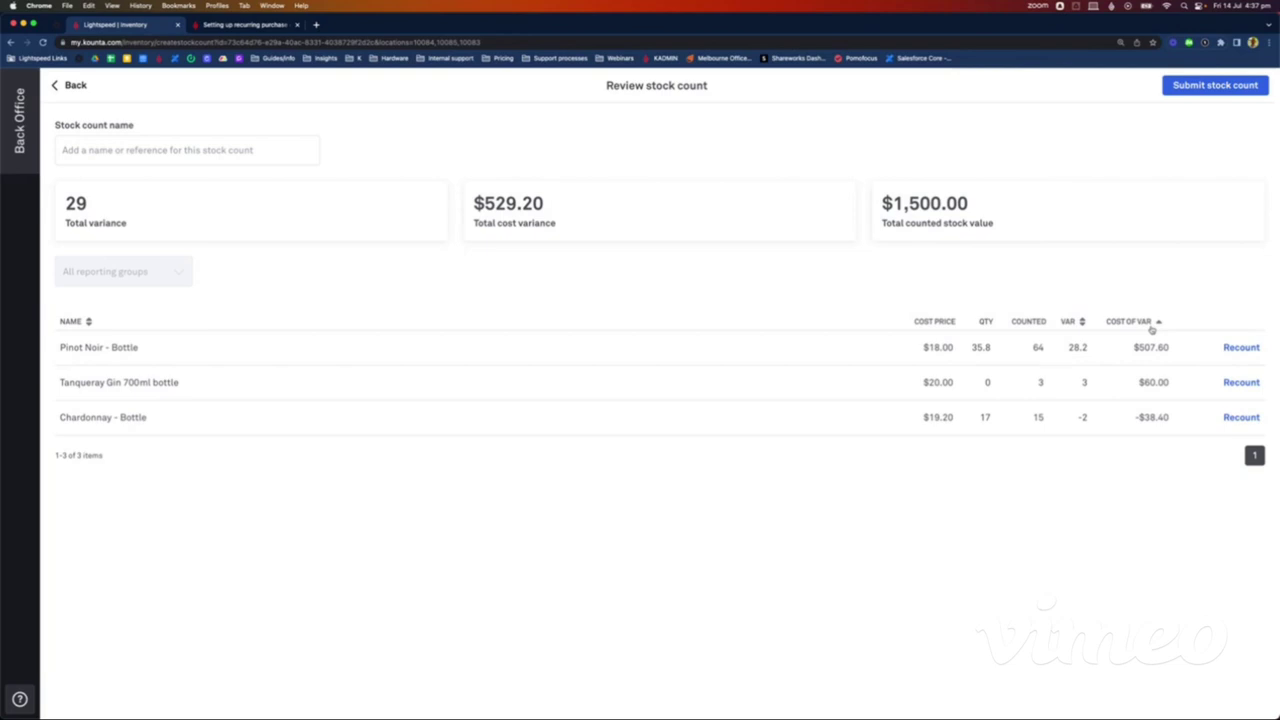
# Step: Recount Pinot Noir - Bottle to 7 boxes plus 4 bottles (46 units) and apply
pyautogui.click(1249, 349)
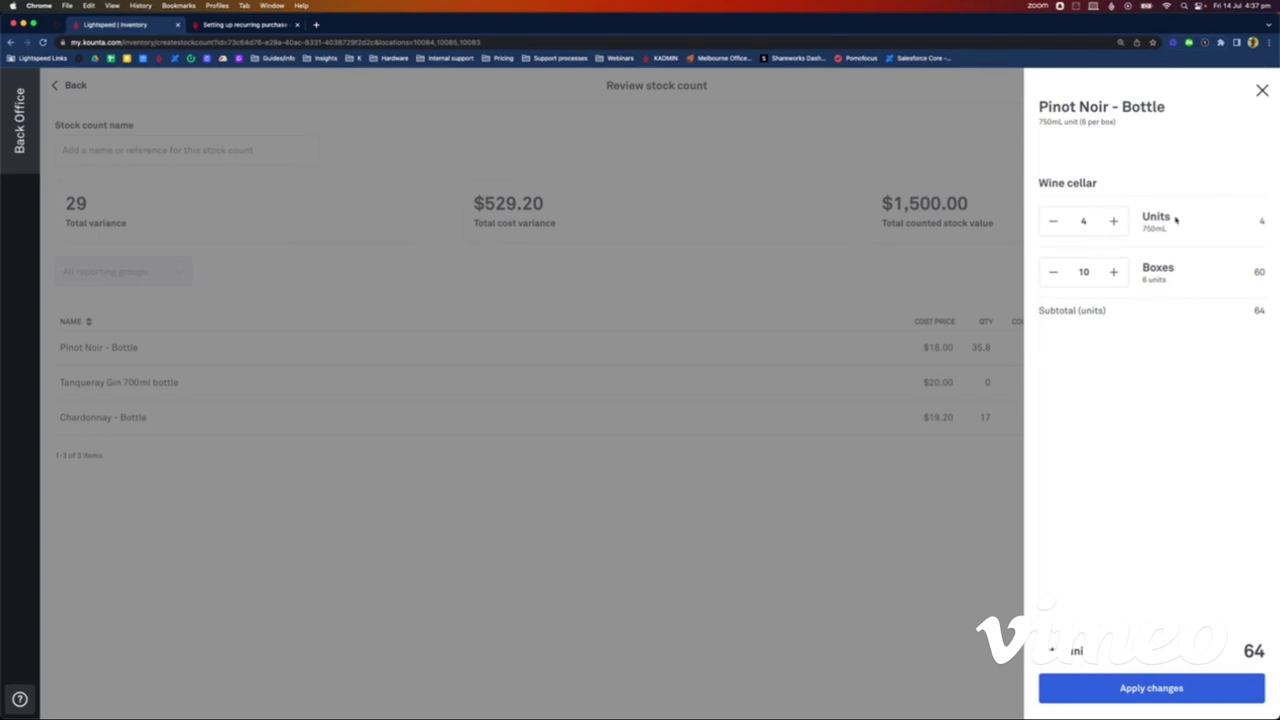
pyautogui.click(1052, 274)
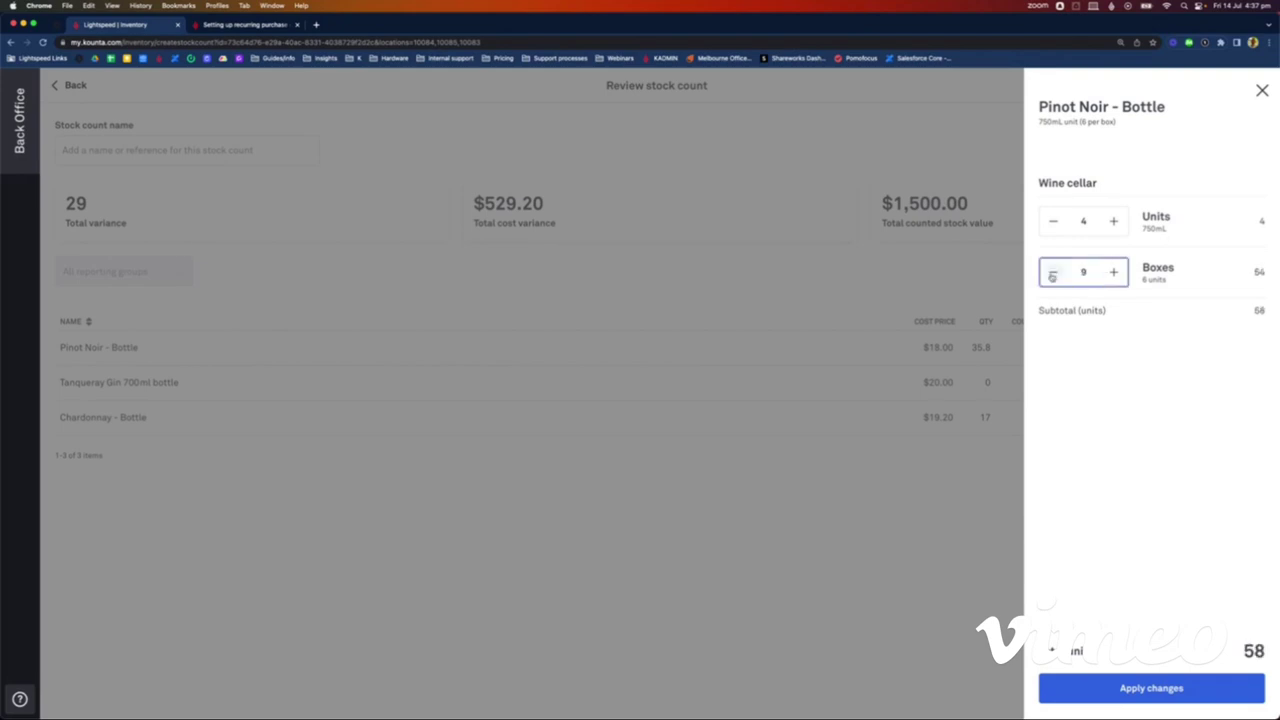
pyautogui.click(1052, 274)
pyautogui.click(1052, 274)
pyautogui.click(1139, 690)
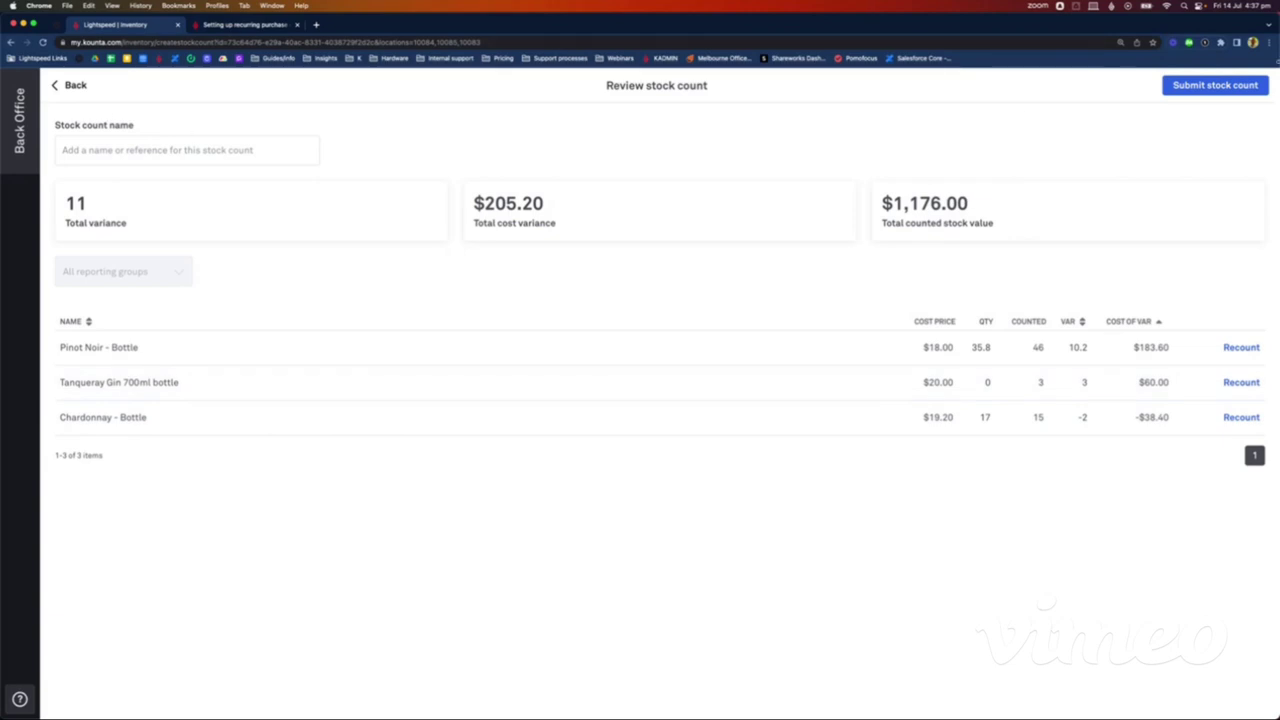
# Step: Name the stock count 'Test count' and submit it, confirming the submission
pyautogui.click(133, 156)
pyautogui.write('Test')
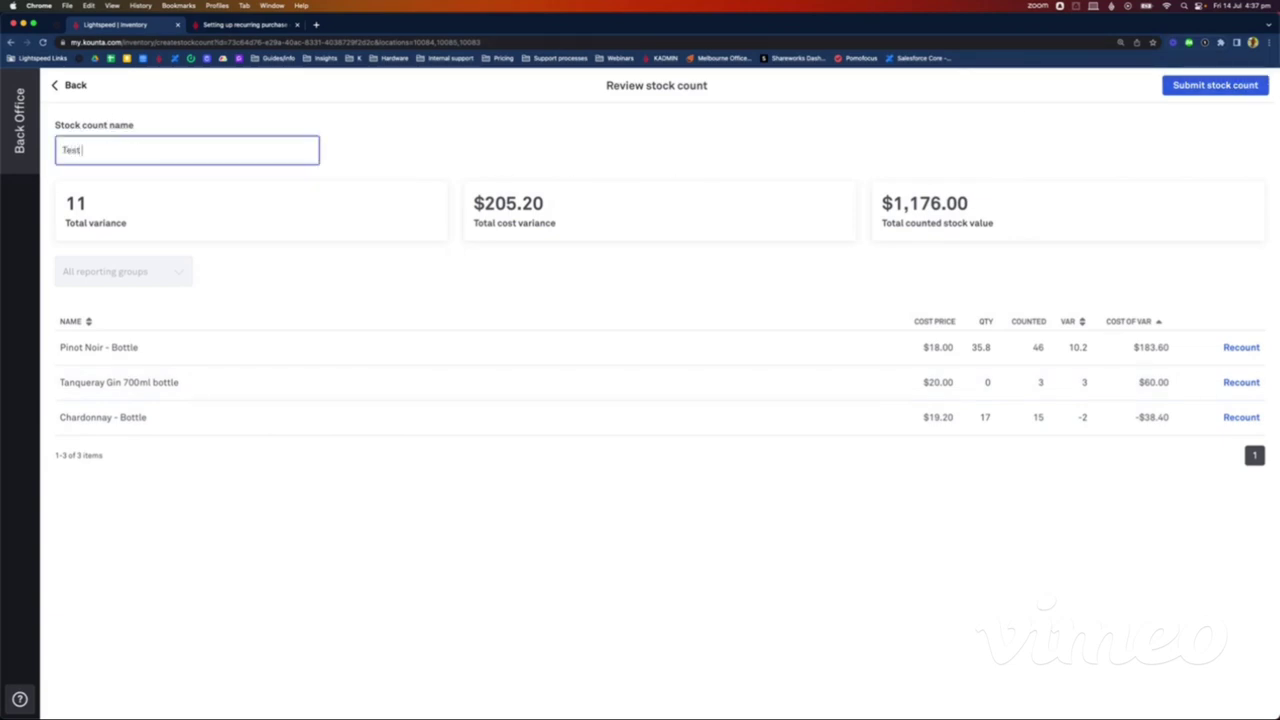
pyautogui.write(' count')
pyautogui.click(1191, 87)
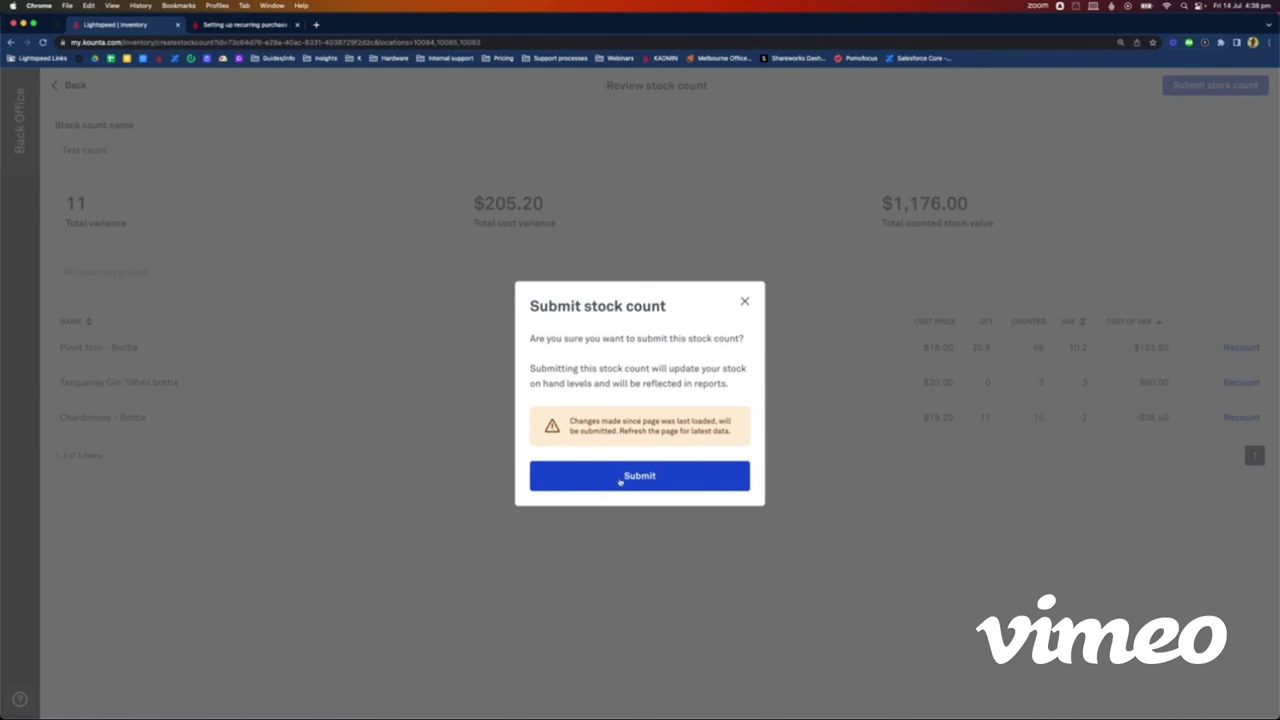
pyautogui.click(620, 478)
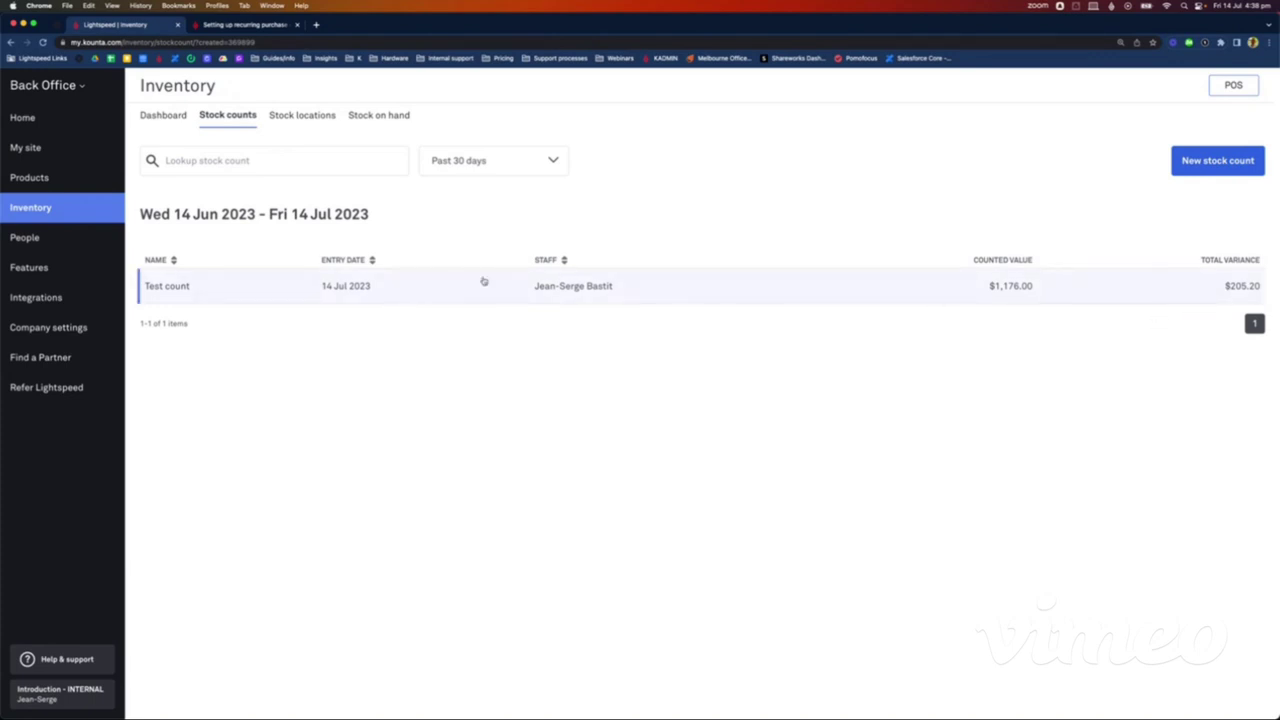
pyautogui.click(1186, 163)
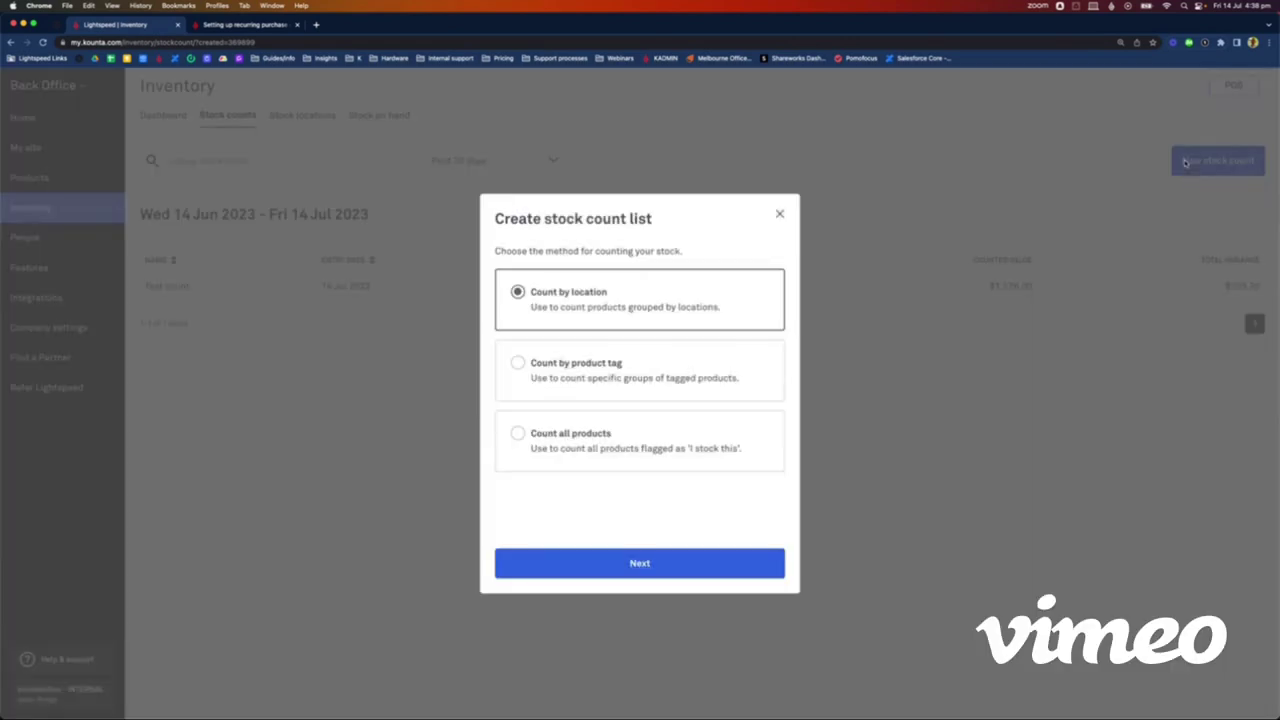
pyautogui.click(554, 373)
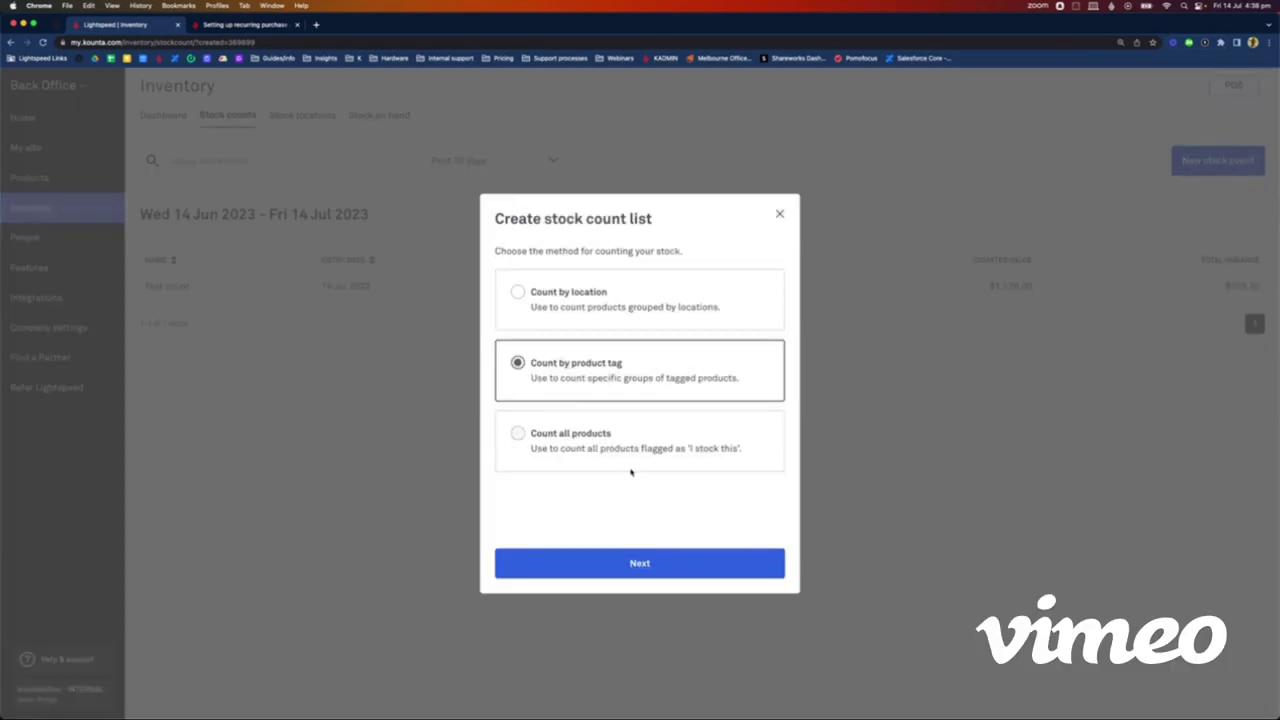
pyautogui.click(590, 562)
pyautogui.scroll(-1, 562, 421)
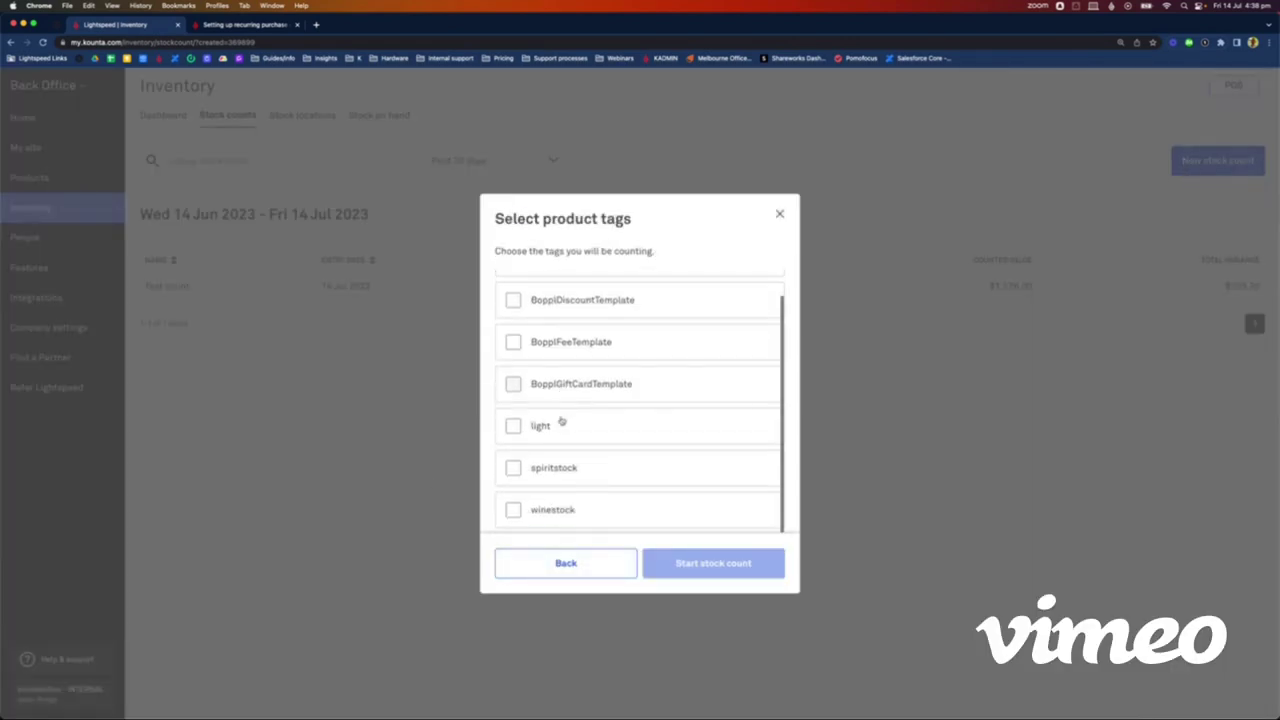
pyautogui.scroll(1, 564, 430)
pyautogui.scroll(-1, 565, 434)
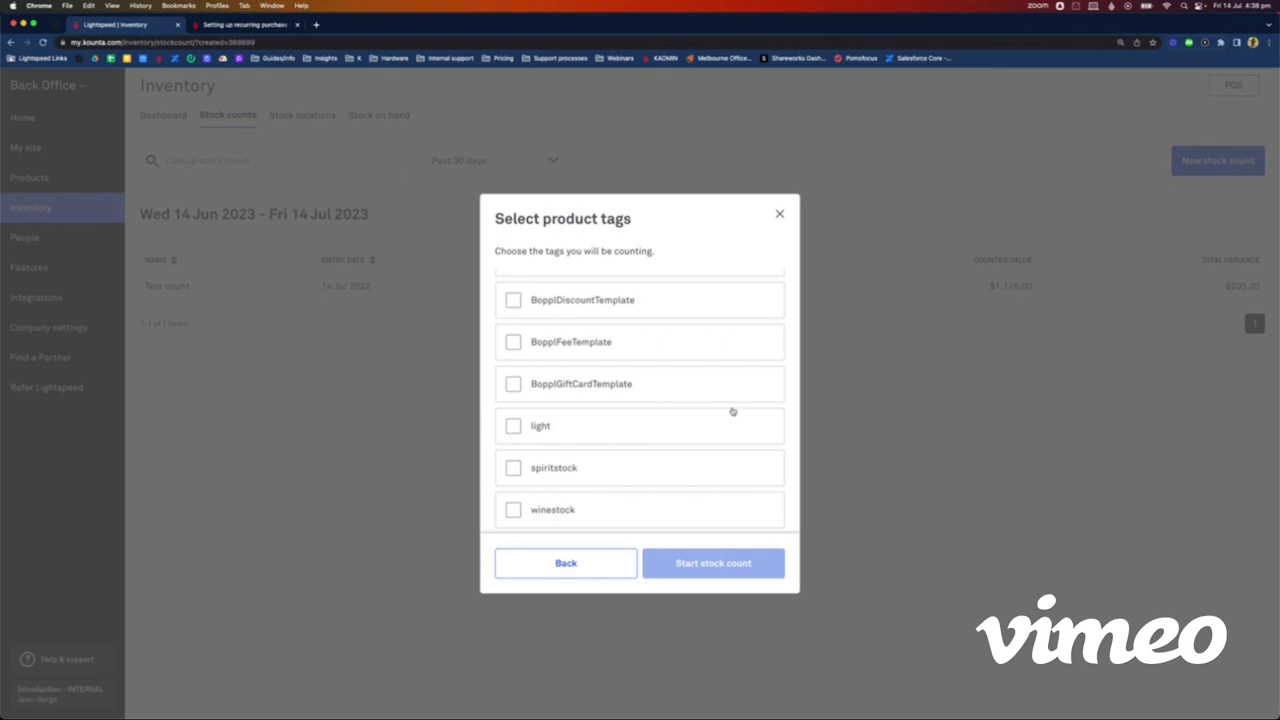
pyautogui.click(516, 469)
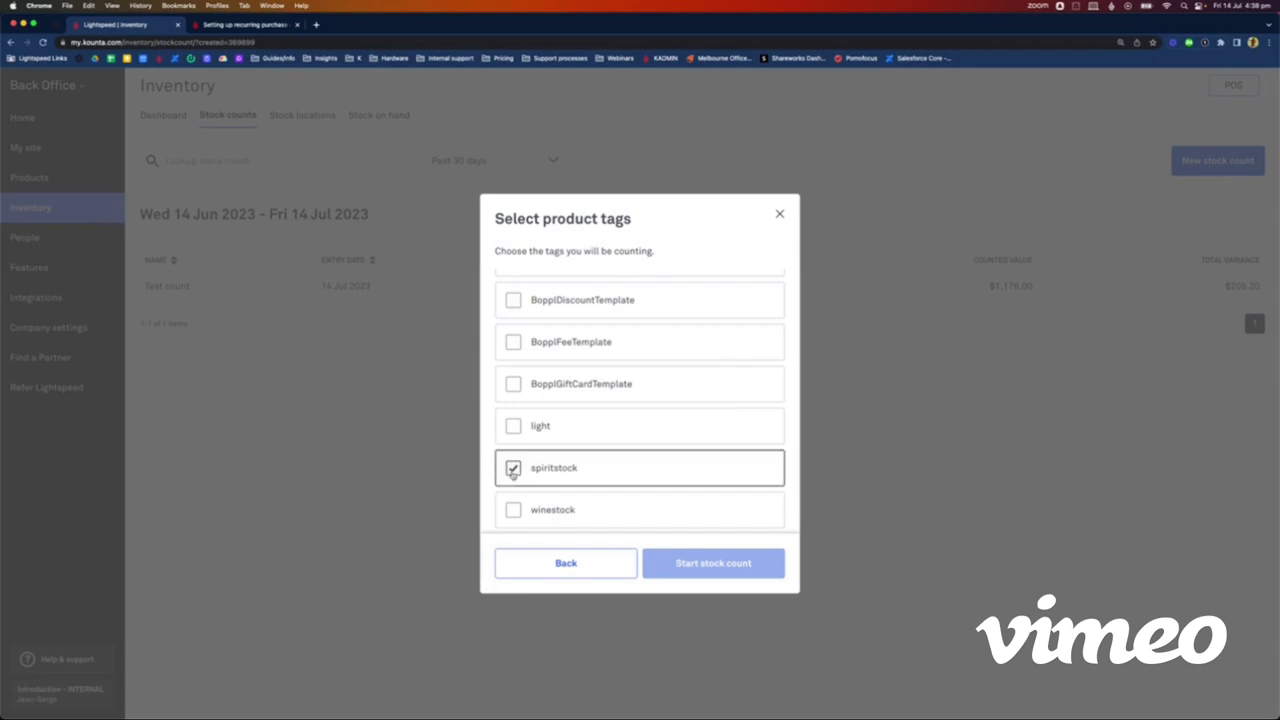
pyautogui.click(718, 572)
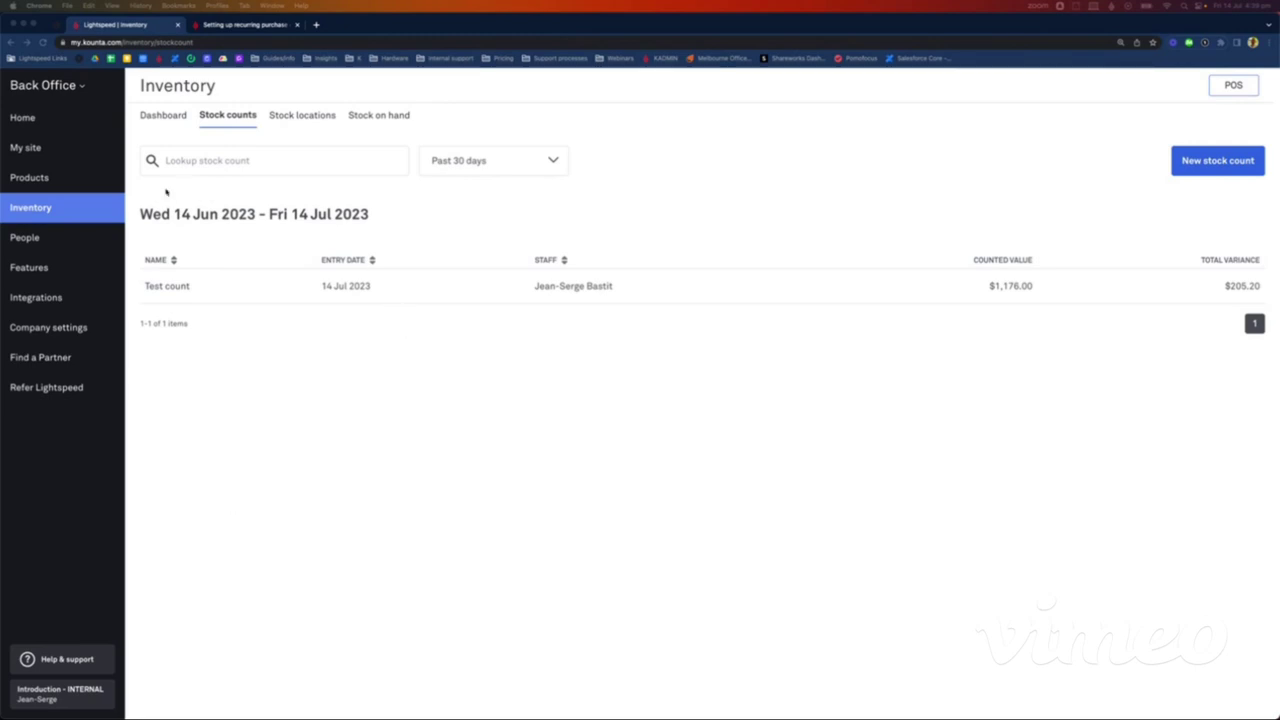
# Step: Open the Home dashboard and review the POS, Insights, Purchase and Produce app cards
pyautogui.click(22, 118)
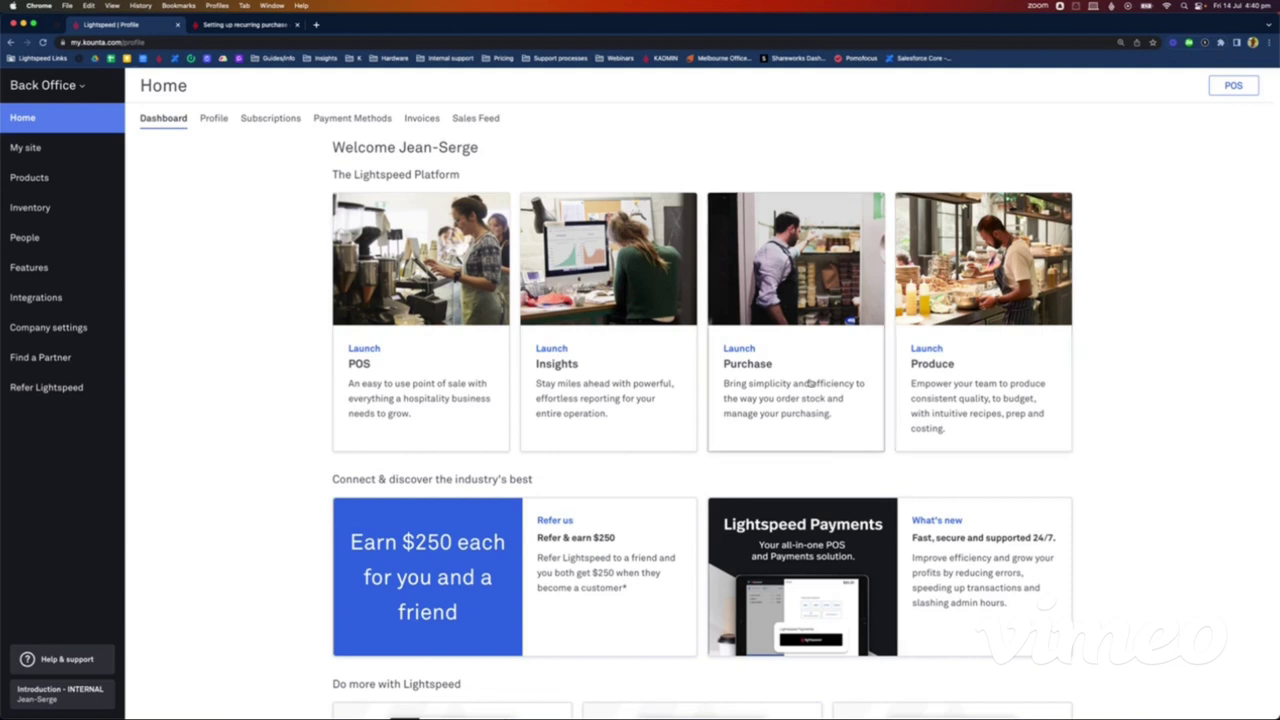
pyautogui.scroll(-1, 811, 382)
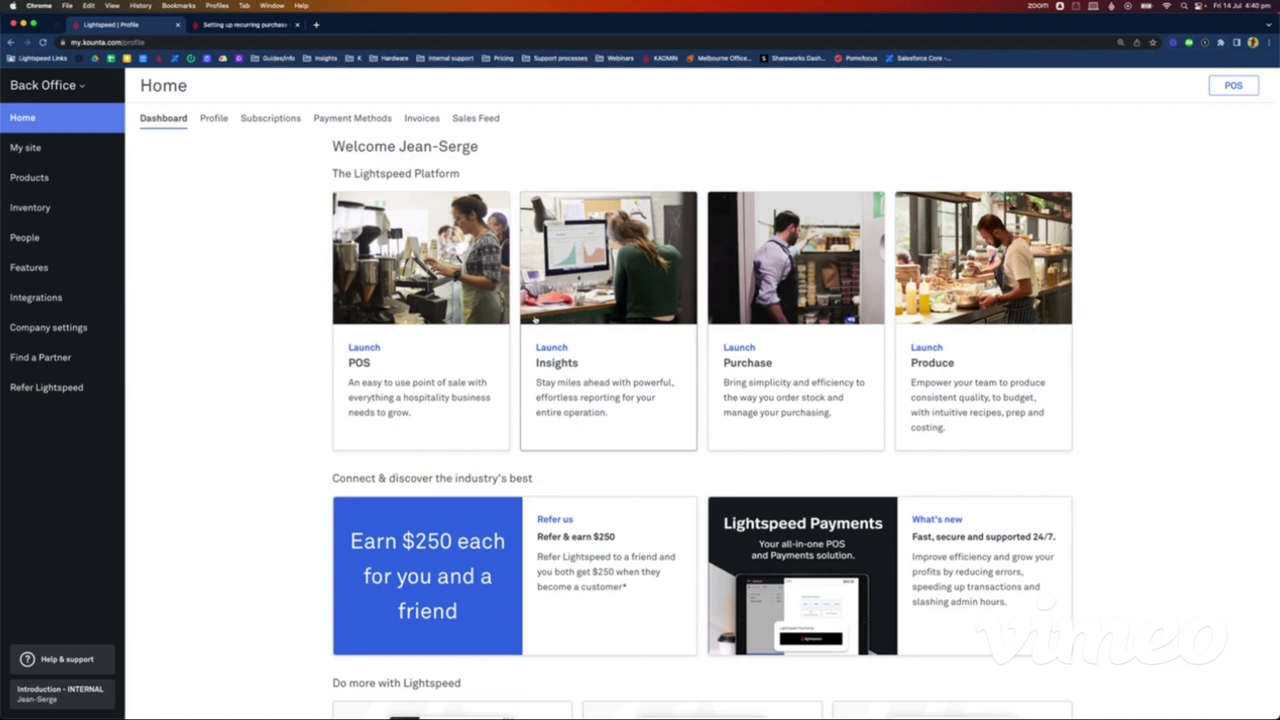
# Step: View the Inventory stock on hand totalling $2,314.53, then bring up the Help & support panel
pyautogui.click(75, 222)
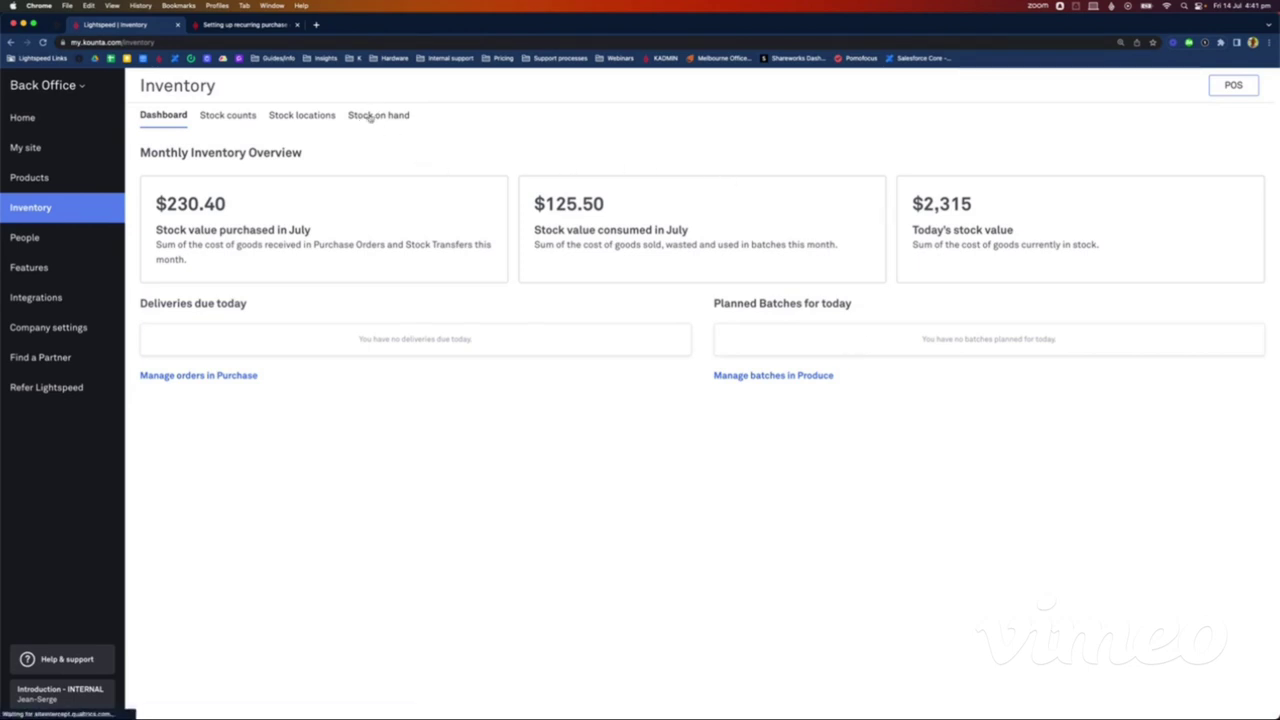
pyautogui.click(362, 115)
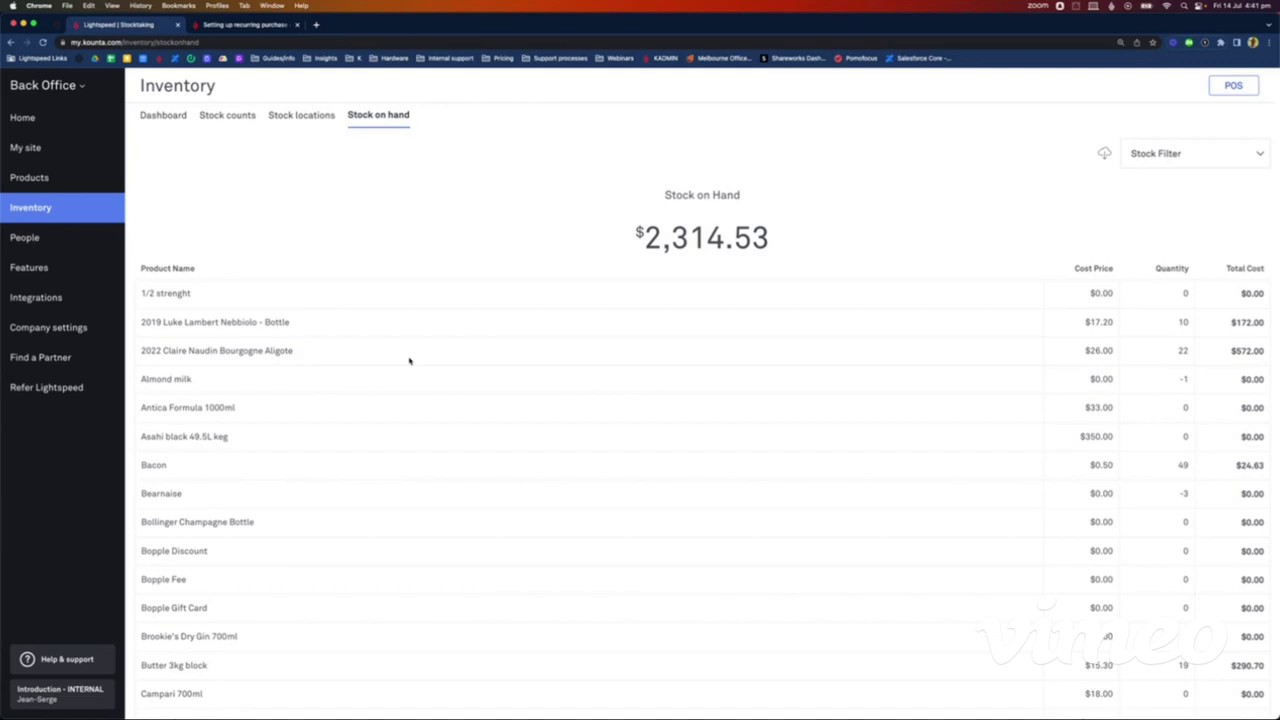
pyautogui.click(82, 666)
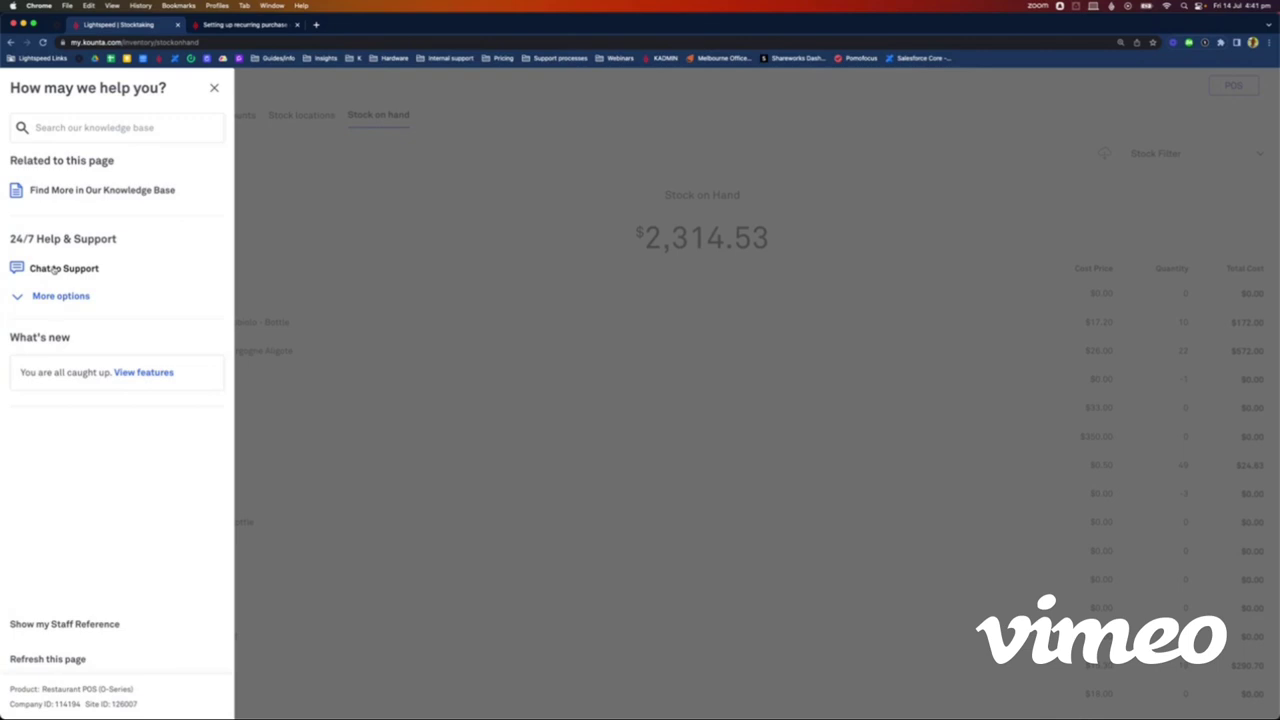
# Step: Open the knowledge base's Inventory Management category and scroll through its article groups
pyautogui.click(82, 190)
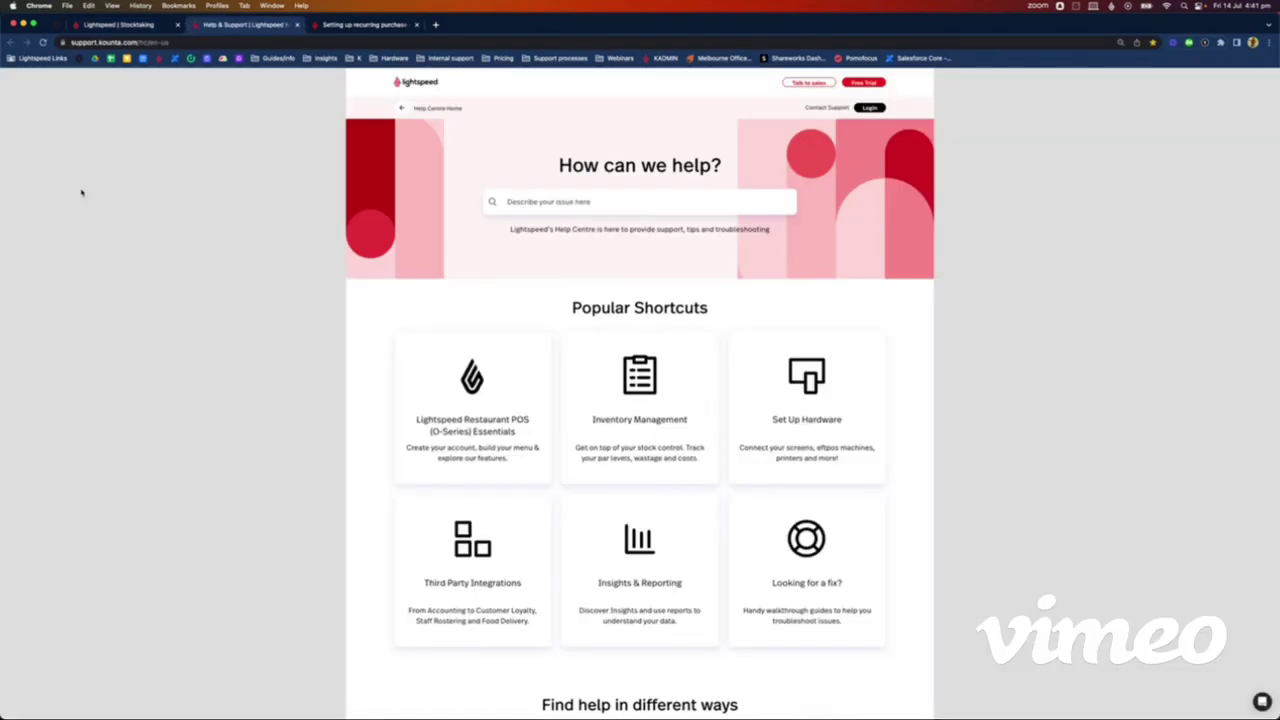
pyautogui.click(641, 424)
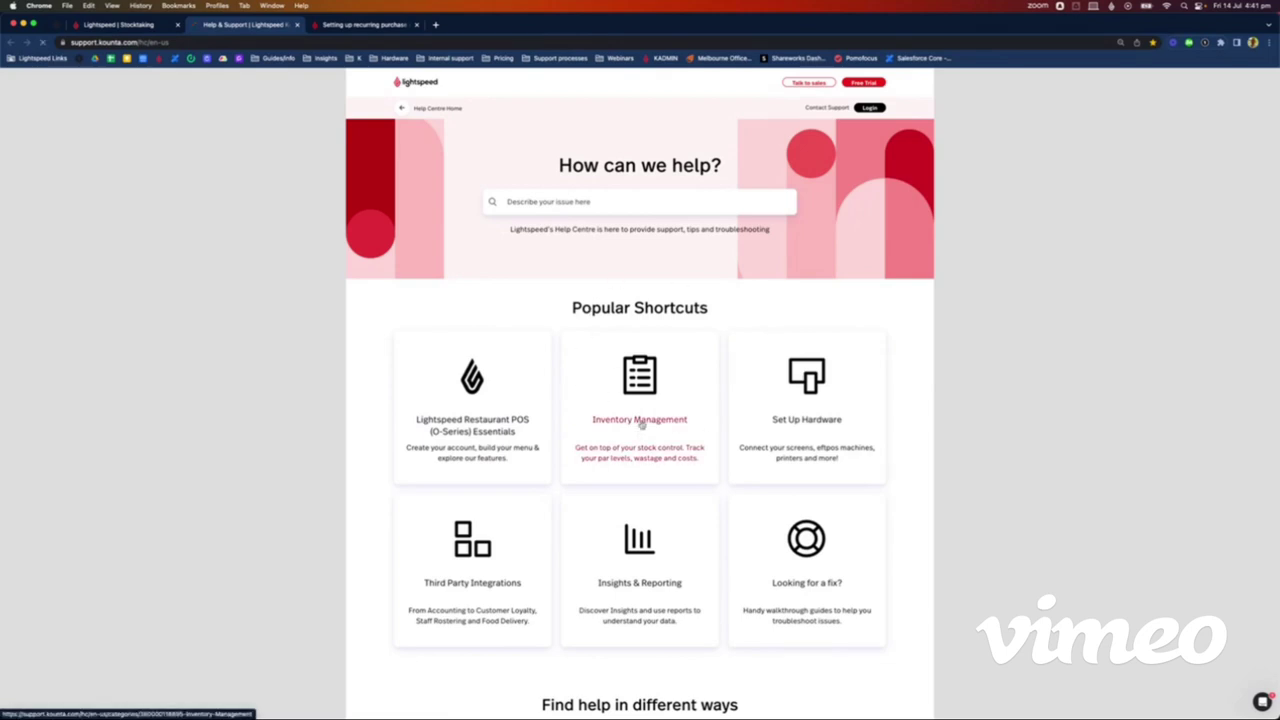
pyautogui.scroll(-2, 642, 425)
pyautogui.scroll(-3, 641, 425)
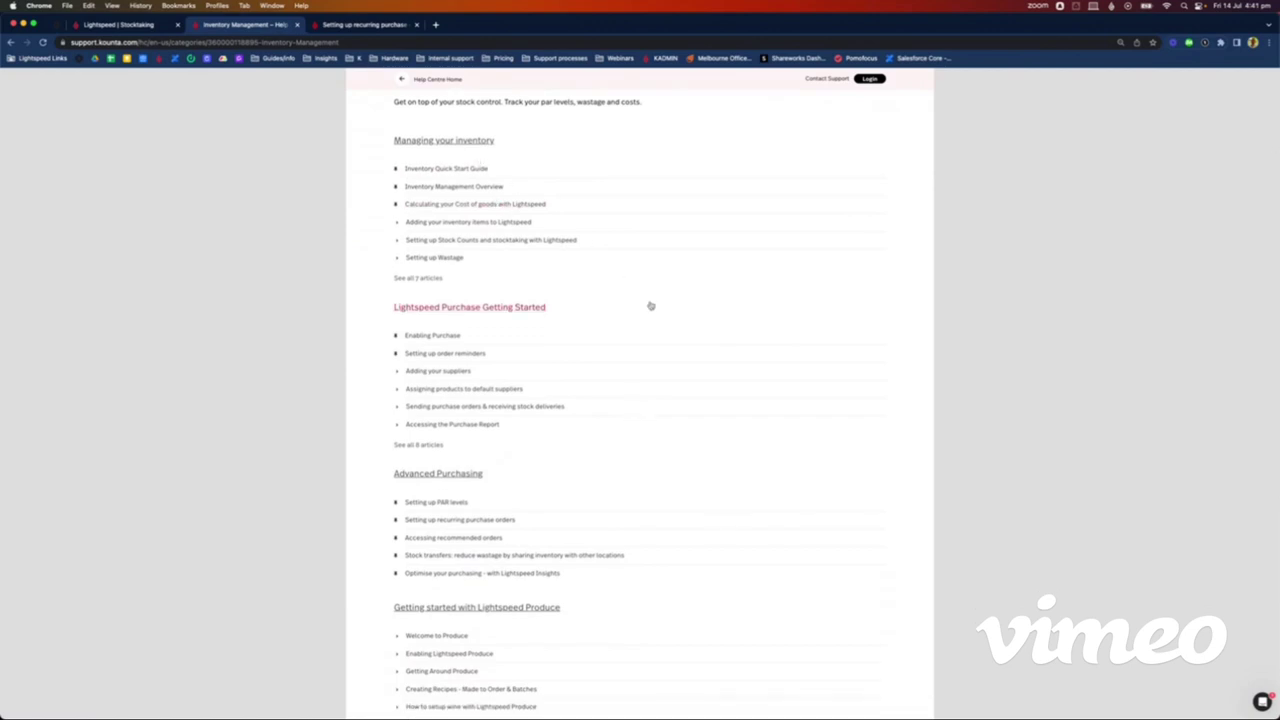
pyautogui.scroll(-4, 651, 306)
pyautogui.scroll(-2, 470, 307)
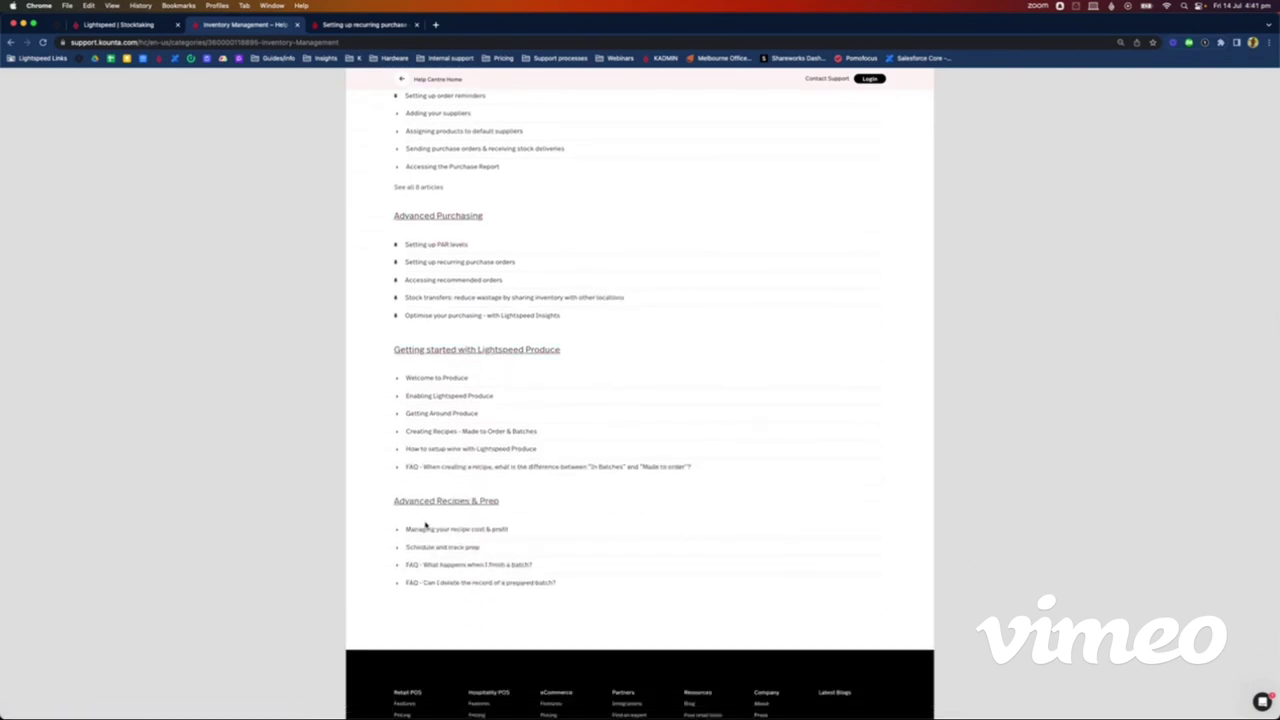
pyautogui.scroll(1, 525, 413)
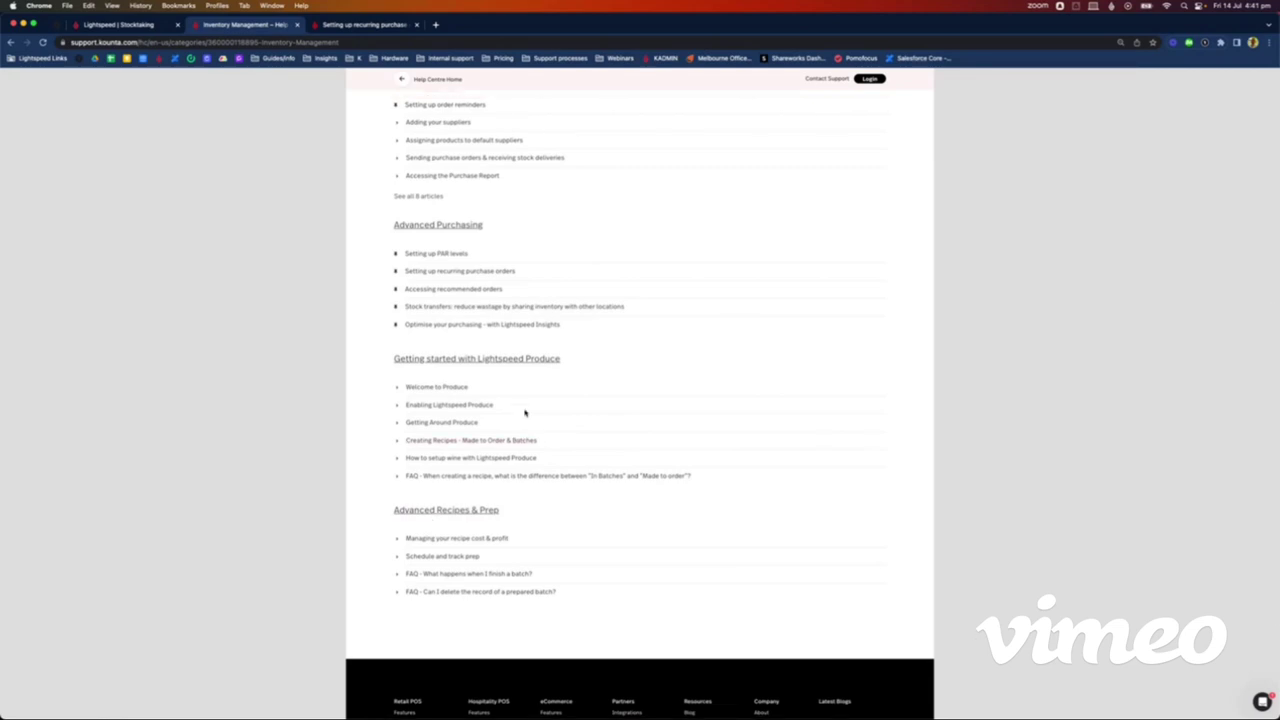
pyautogui.scroll(10, 525, 413)
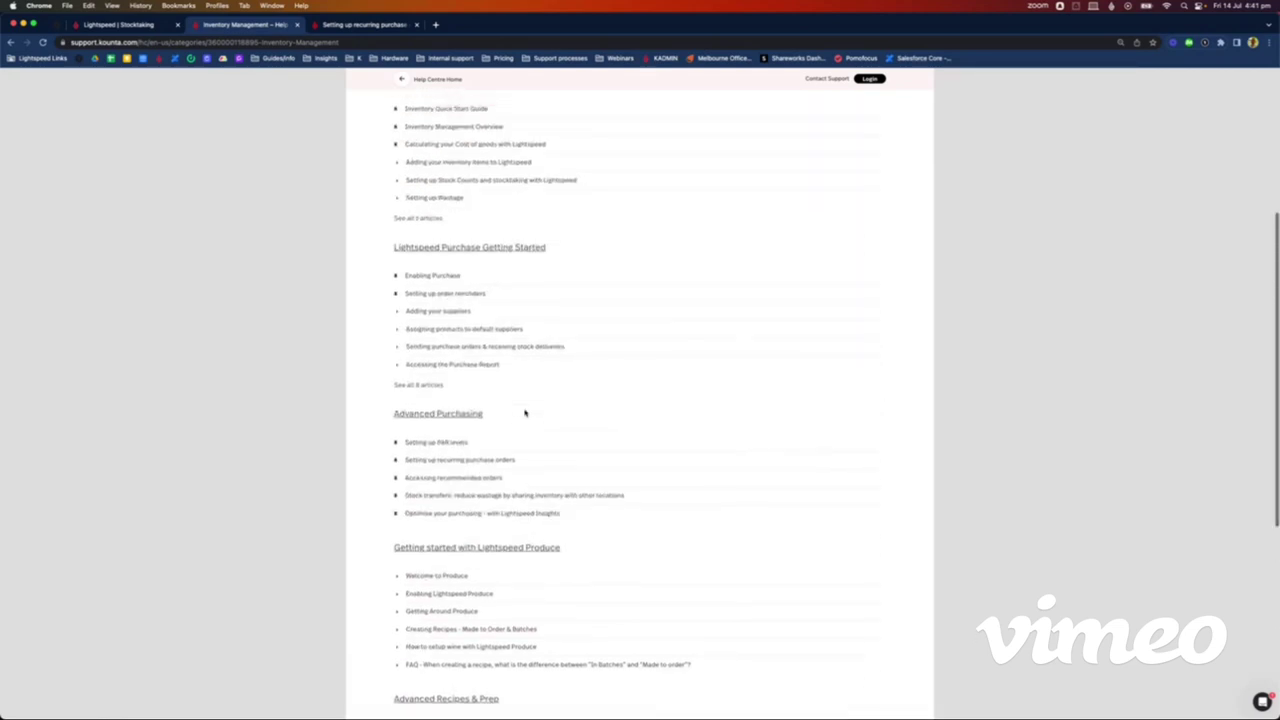